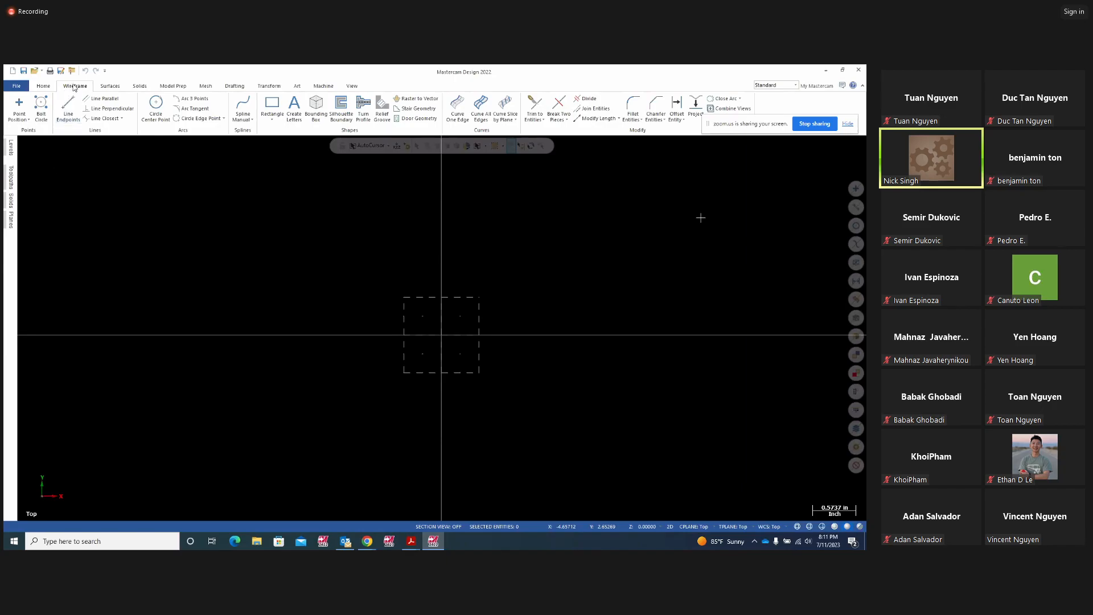
# - Draw a polar arc centred on the origin with about a 0.92 in radius, leaving its left side open
pyautogui.click(222, 121)
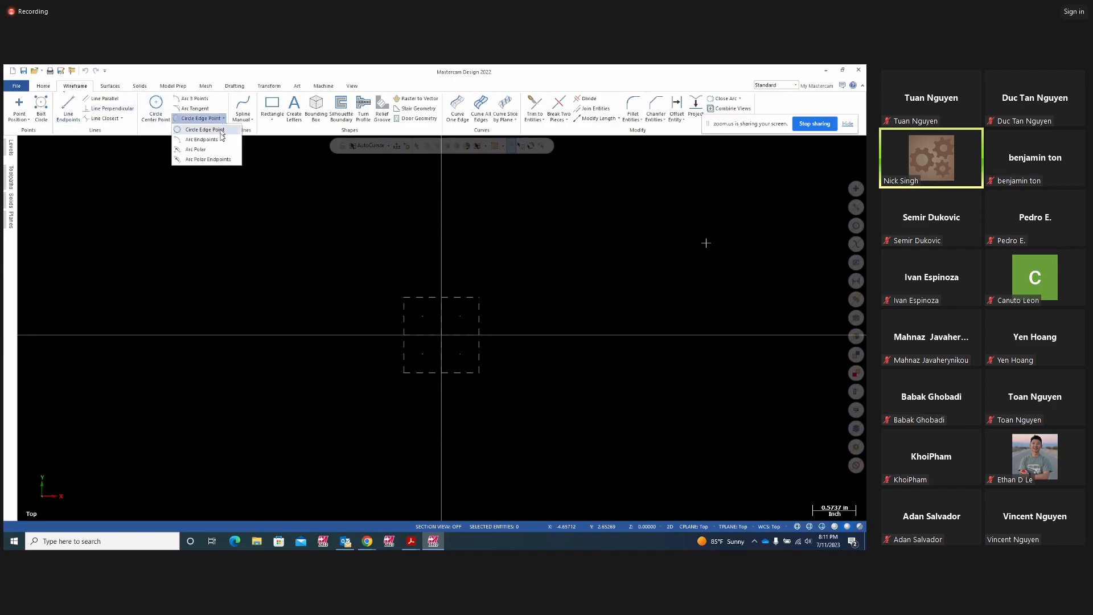
pyautogui.click(200, 163)
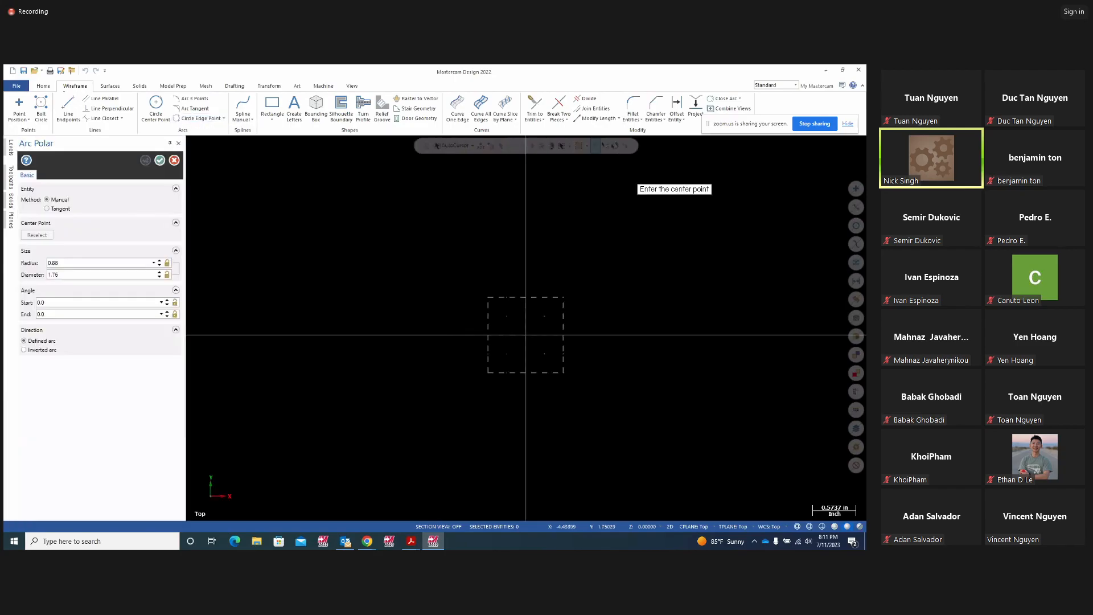
pyautogui.click(529, 339)
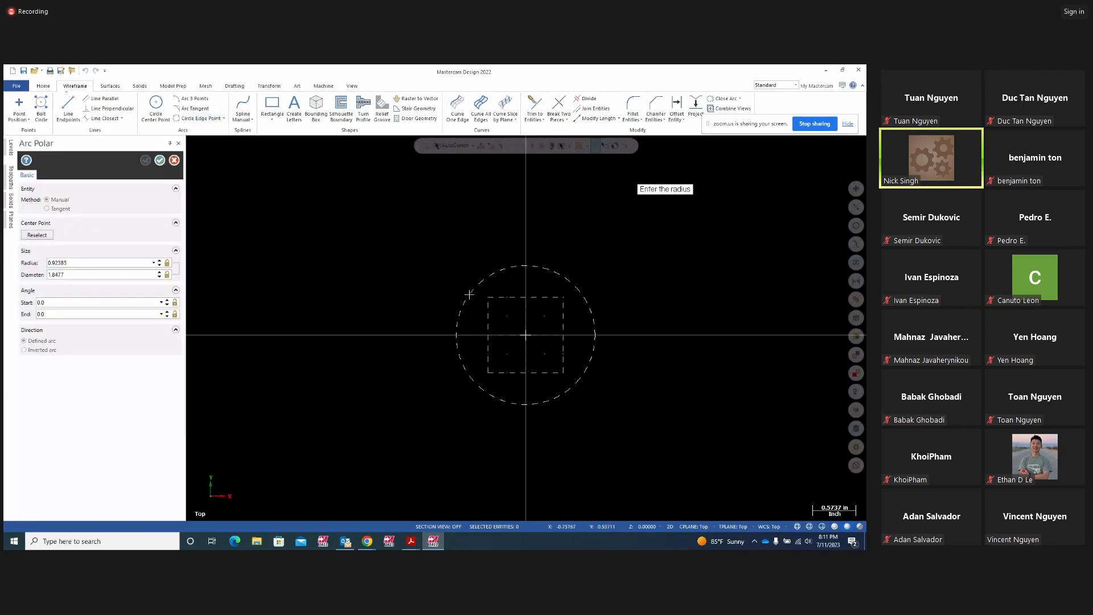
pyautogui.click(471, 292)
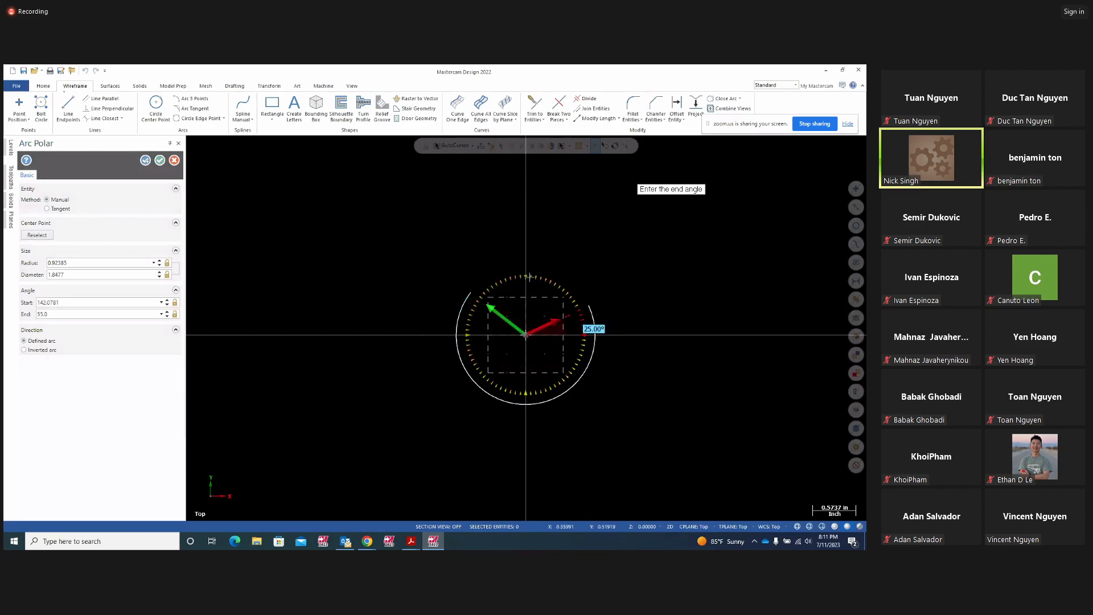
pyautogui.click(403, 395)
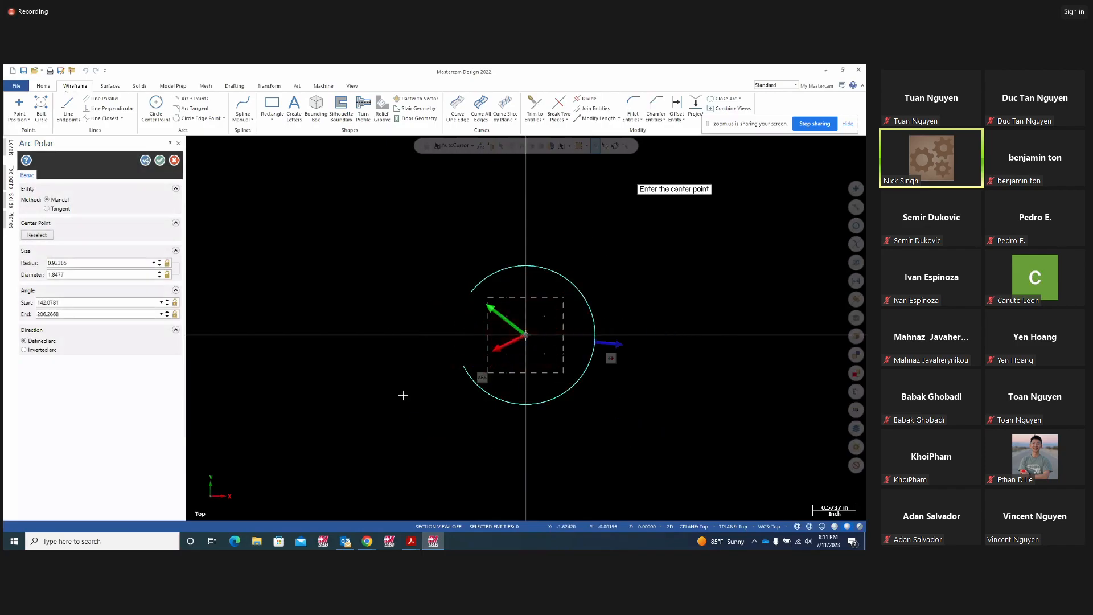
# - Check the large-end radius in Project13.pdf and set the arc's radius to 1.0 in
pyautogui.click(412, 542)
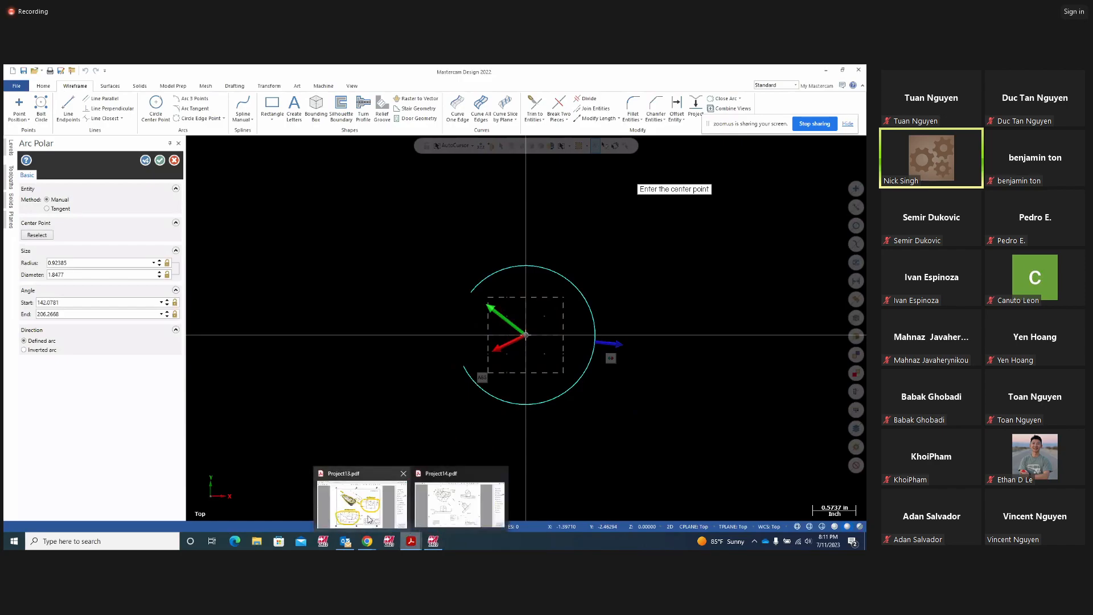
pyautogui.click(369, 519)
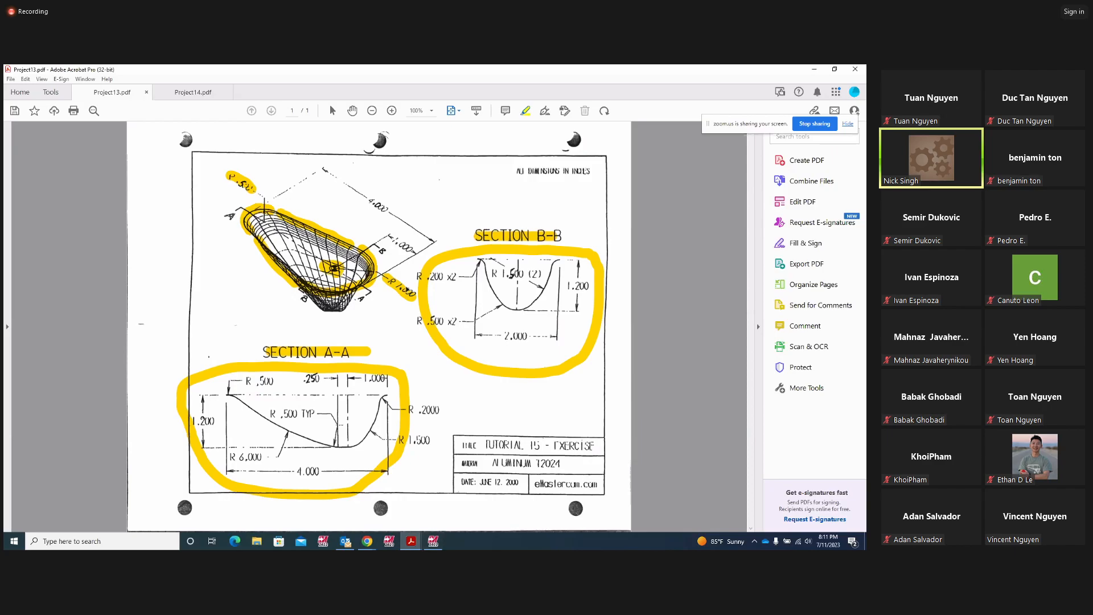
pyautogui.click(433, 540)
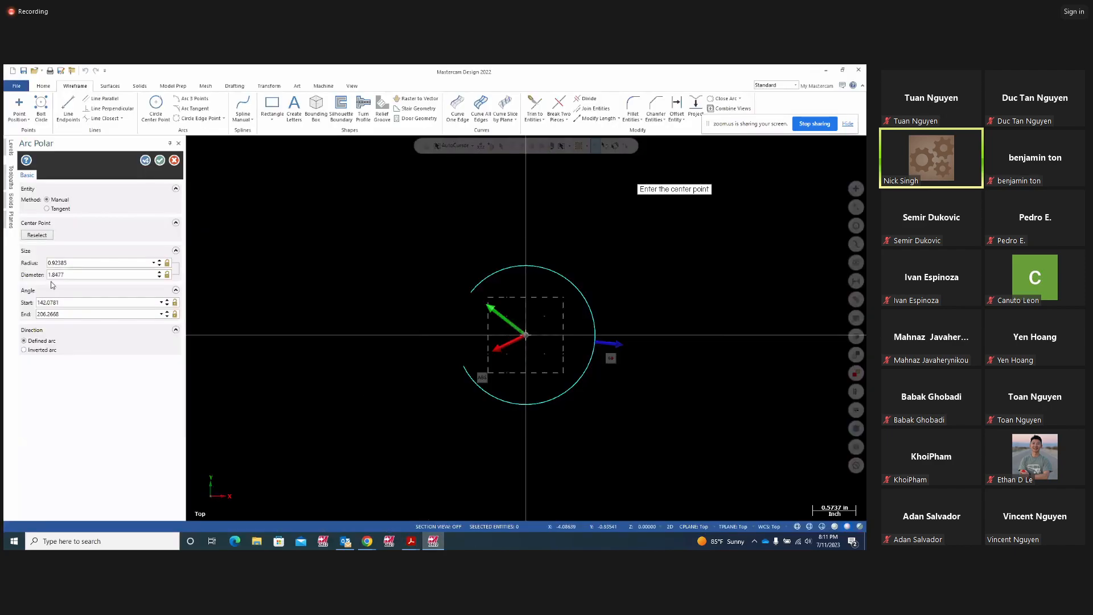
pyautogui.click(75, 262)
pyautogui.write('1')
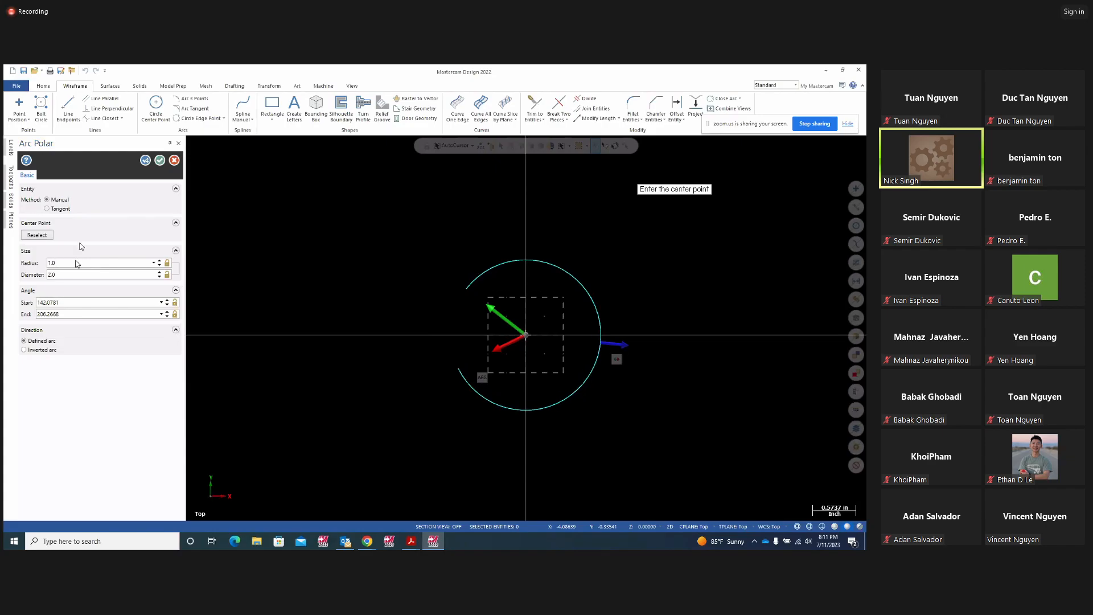
pyautogui.click(145, 160)
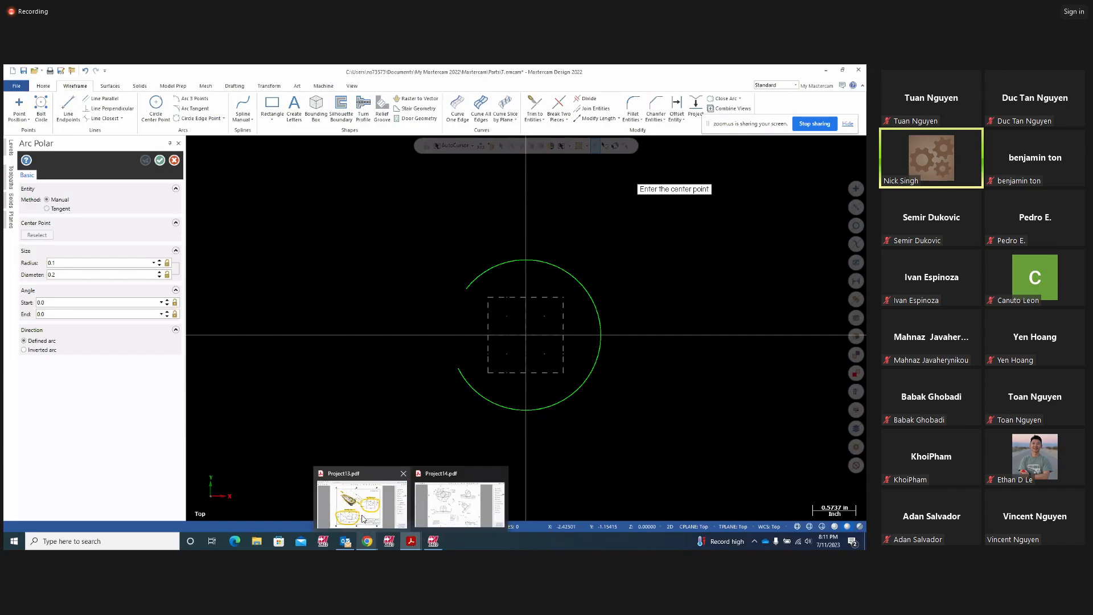
# - Check the small-end radius and overall length in Project13.pdf, and delete the stray highlight mark at the small end
pyautogui.click(362, 518)
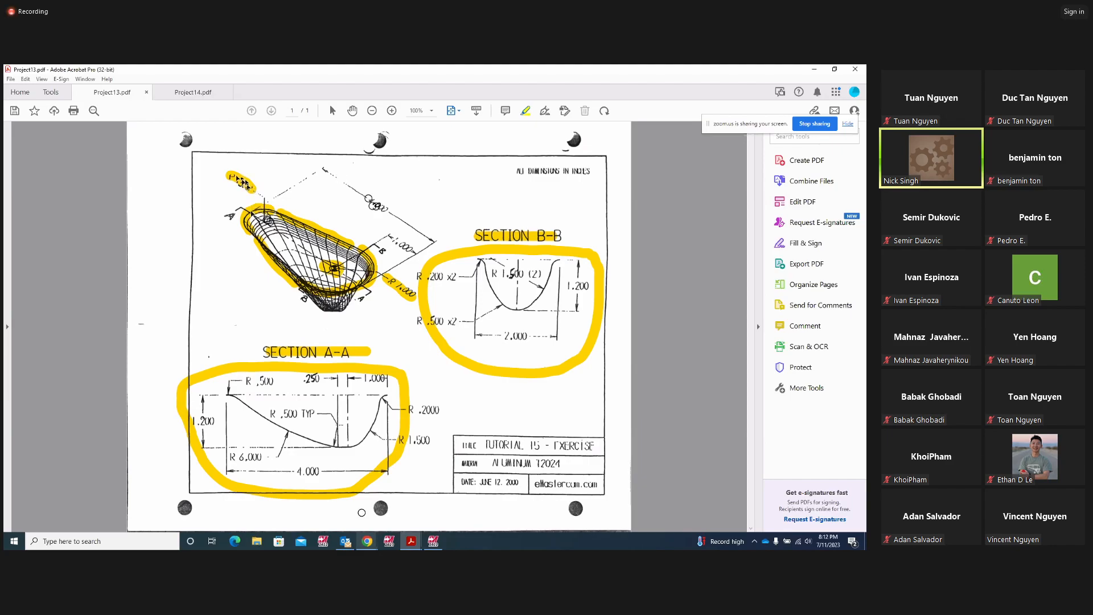
pyautogui.click(266, 225)
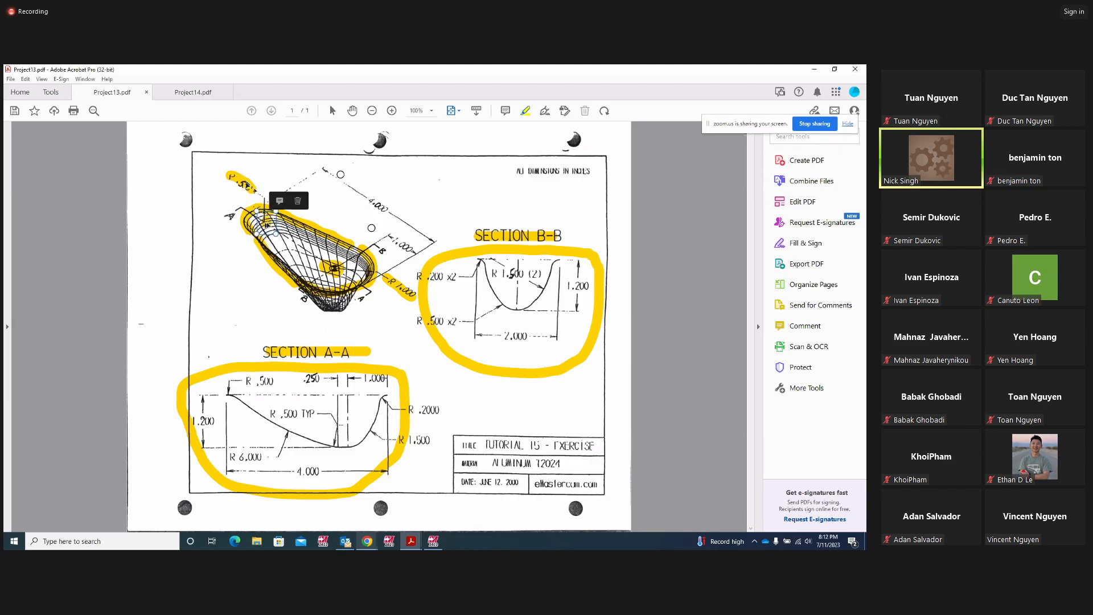
pyautogui.click(298, 201)
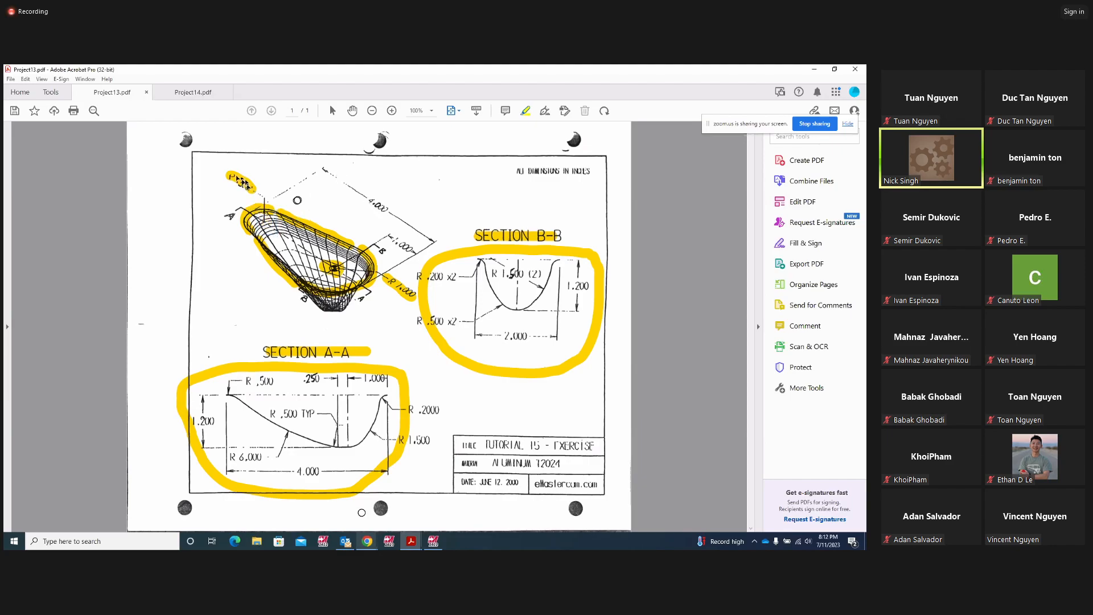
pyautogui.click(434, 541)
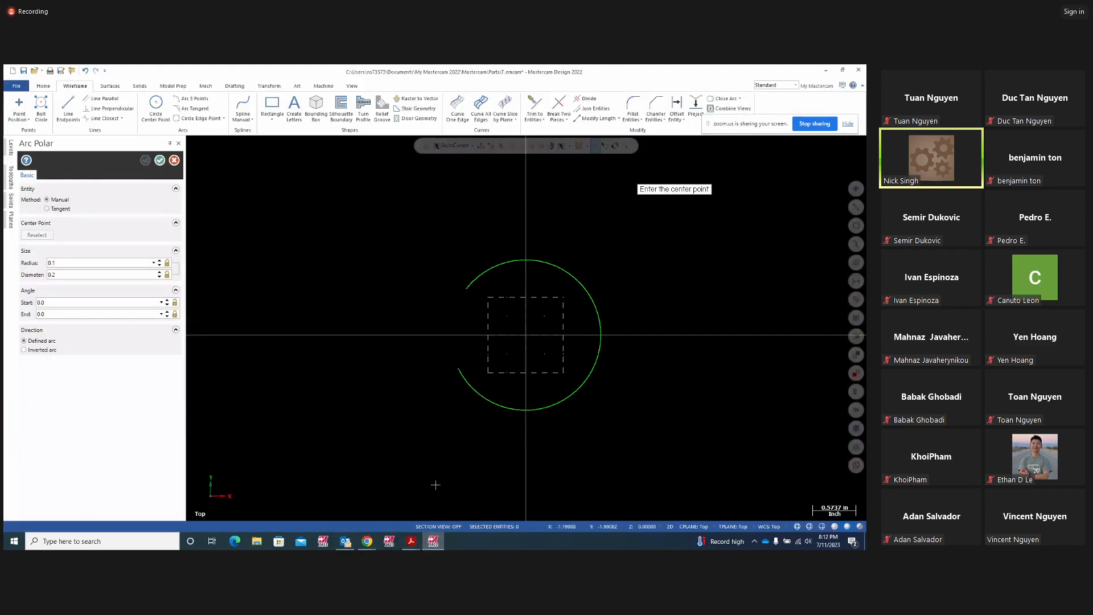
# - Draw a second polar arc centred at X -3.5, Y 0 with about a 0.46 in radius, from 35° to 335°
pyautogui.click(481, 147)
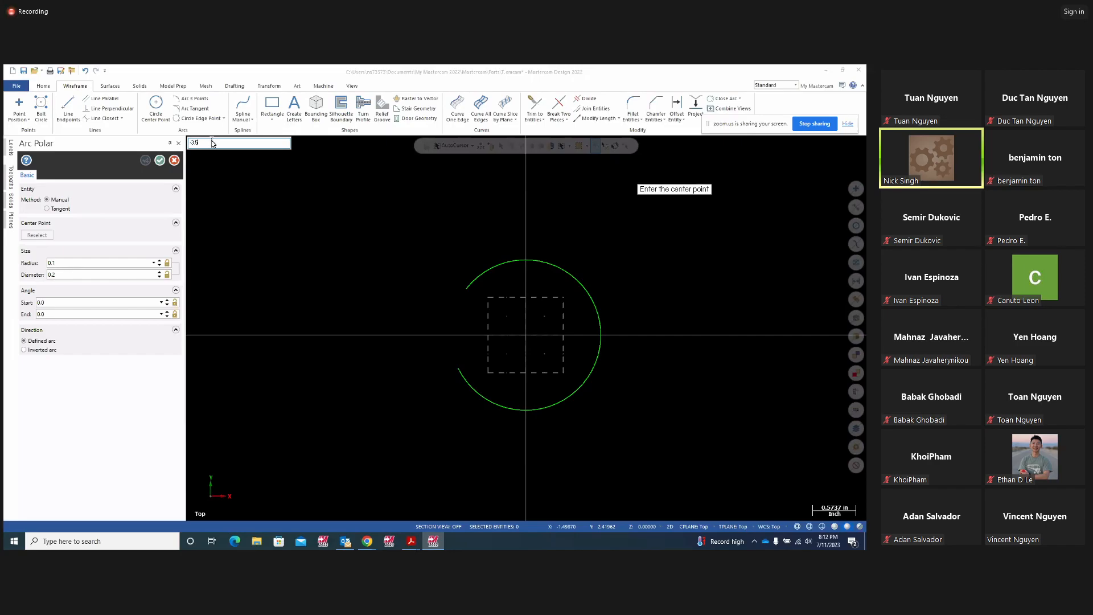
pyautogui.press('Return')
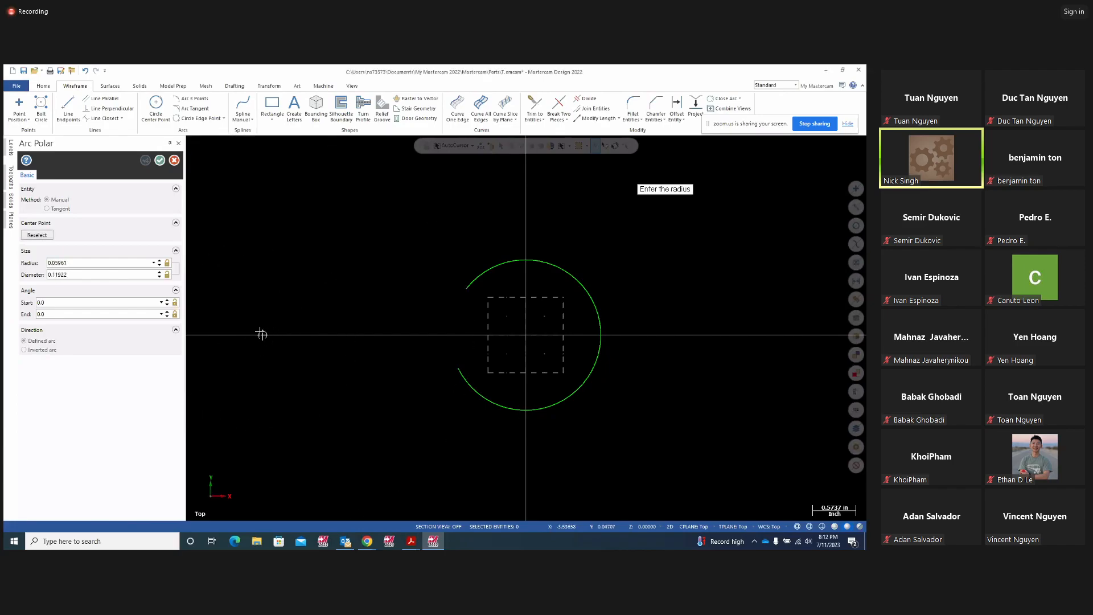
pyautogui.click(294, 319)
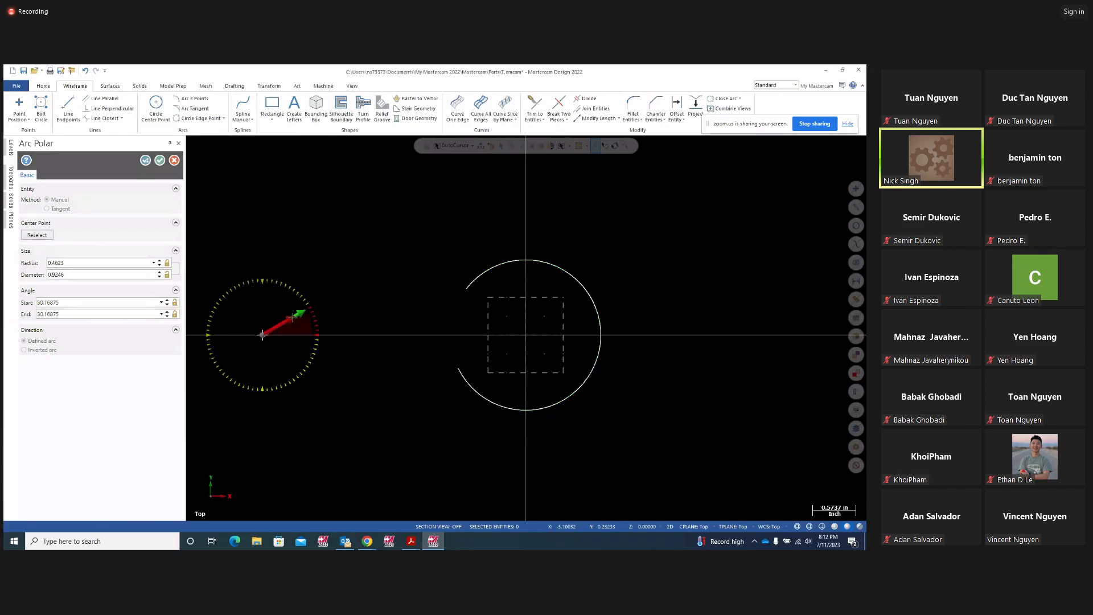
pyautogui.click(291, 315)
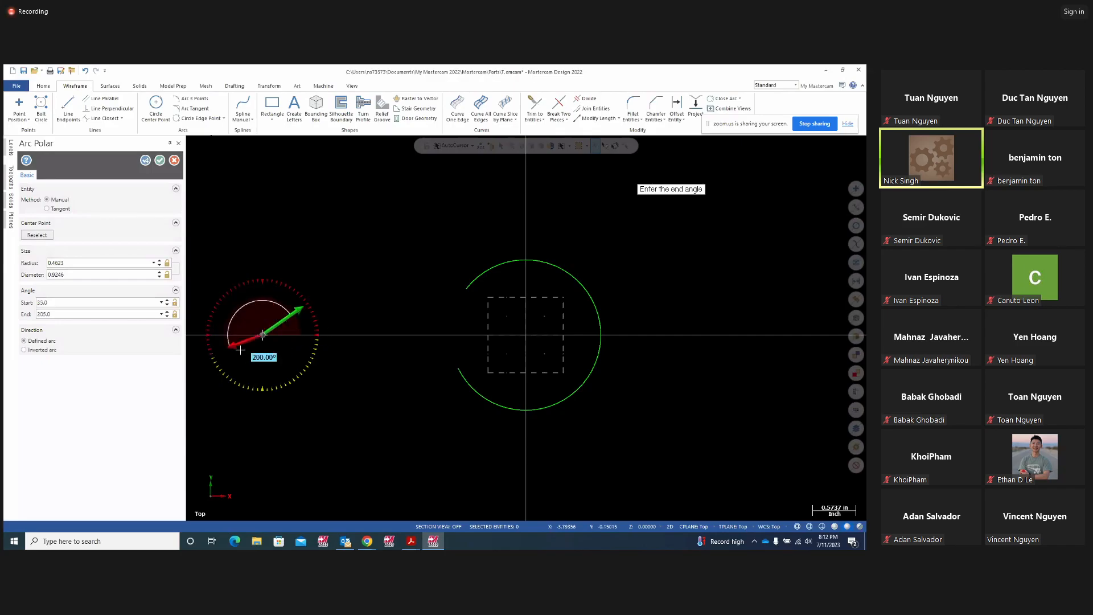
pyautogui.click(306, 354)
# - Set the small arc's radius to 0.5 in and finish the Arc Polar command
pyautogui.click(88, 263)
pyautogui.write('0.5')
pyautogui.press('Return')
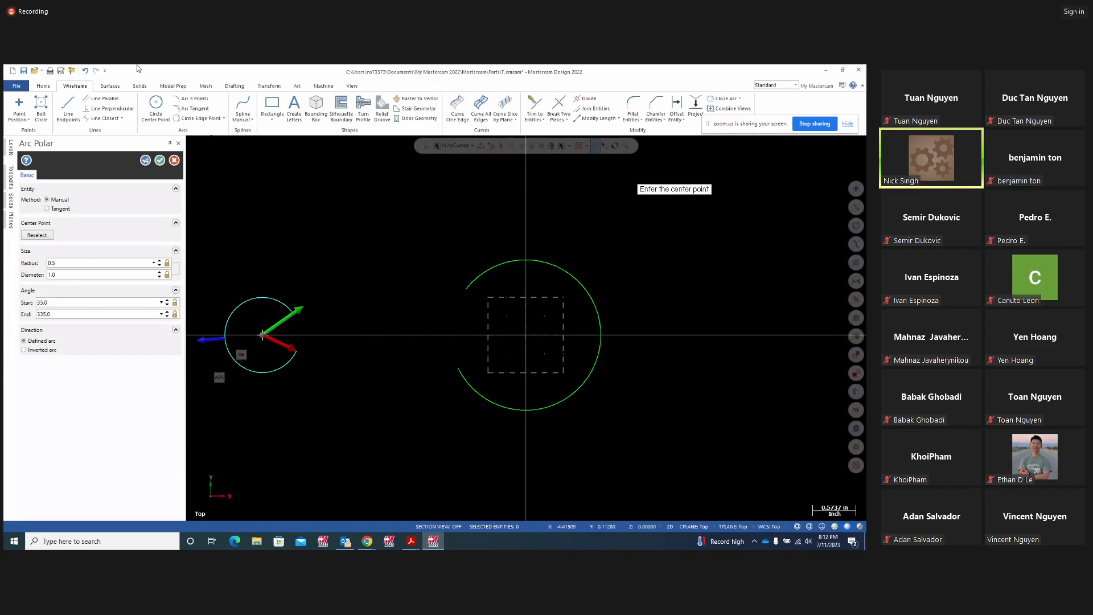
pyautogui.click(145, 161)
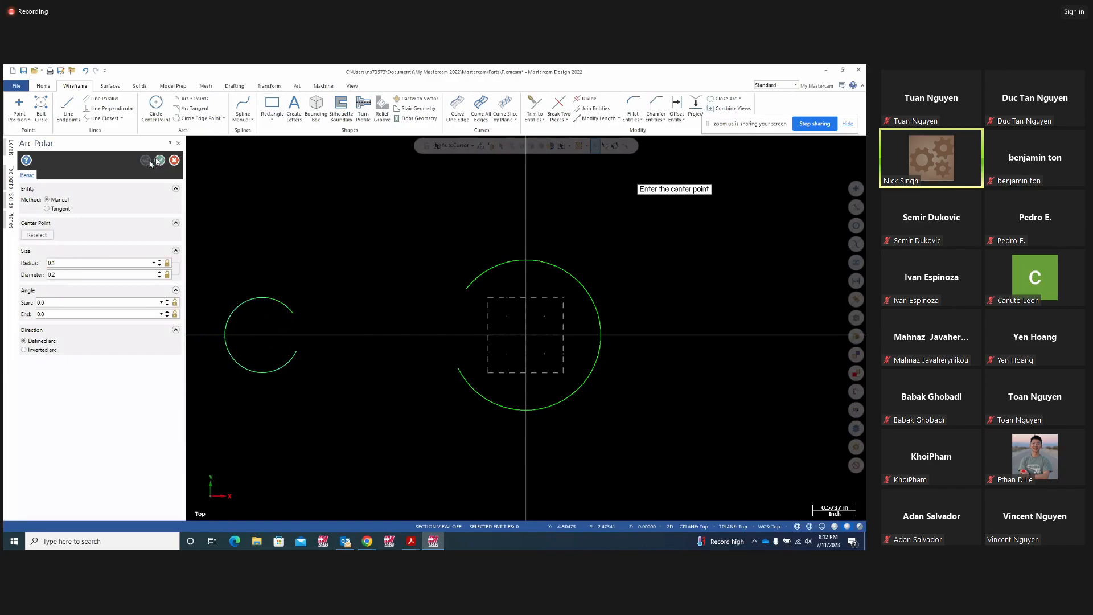
pyautogui.click(160, 160)
# - Connect the small and large arcs with two tangent lines, one along the upper side and one along the lower side
pyautogui.scroll(-1, 583, 323)
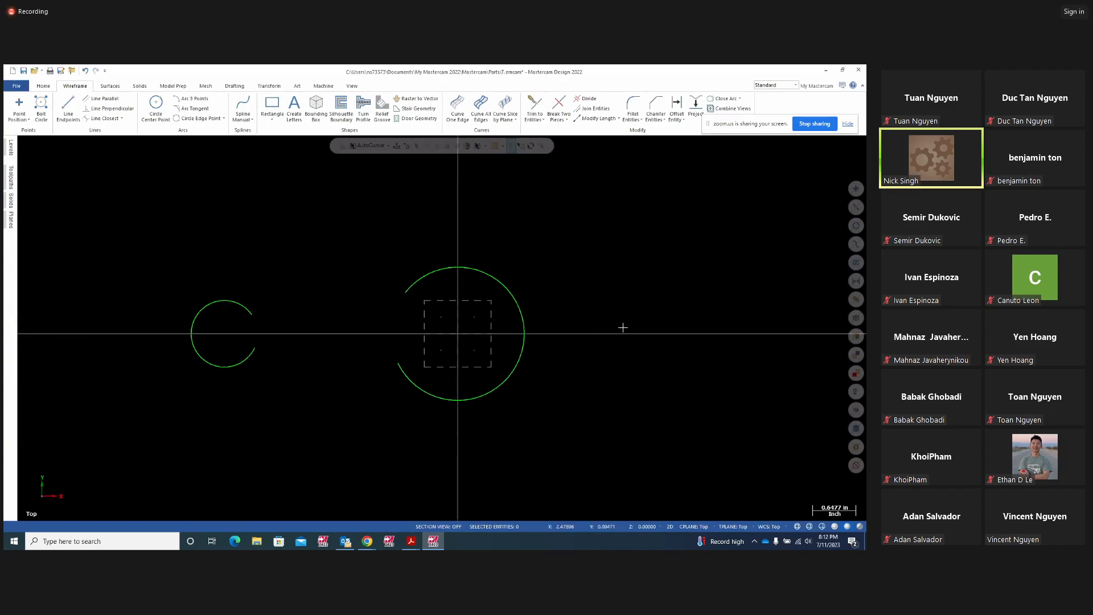
pyautogui.click(70, 112)
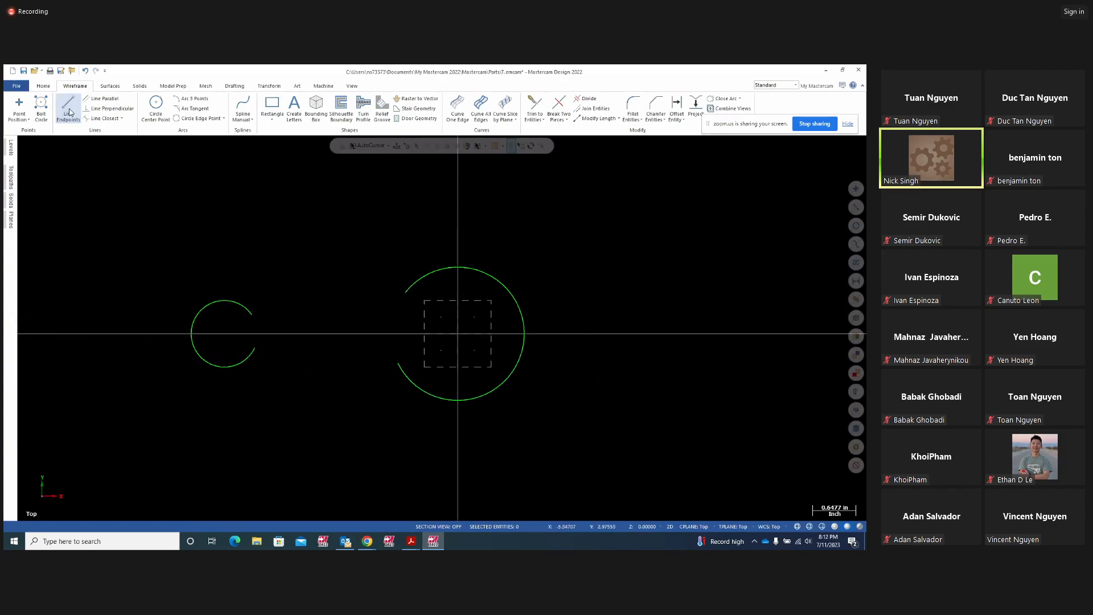
pyautogui.click(59, 210)
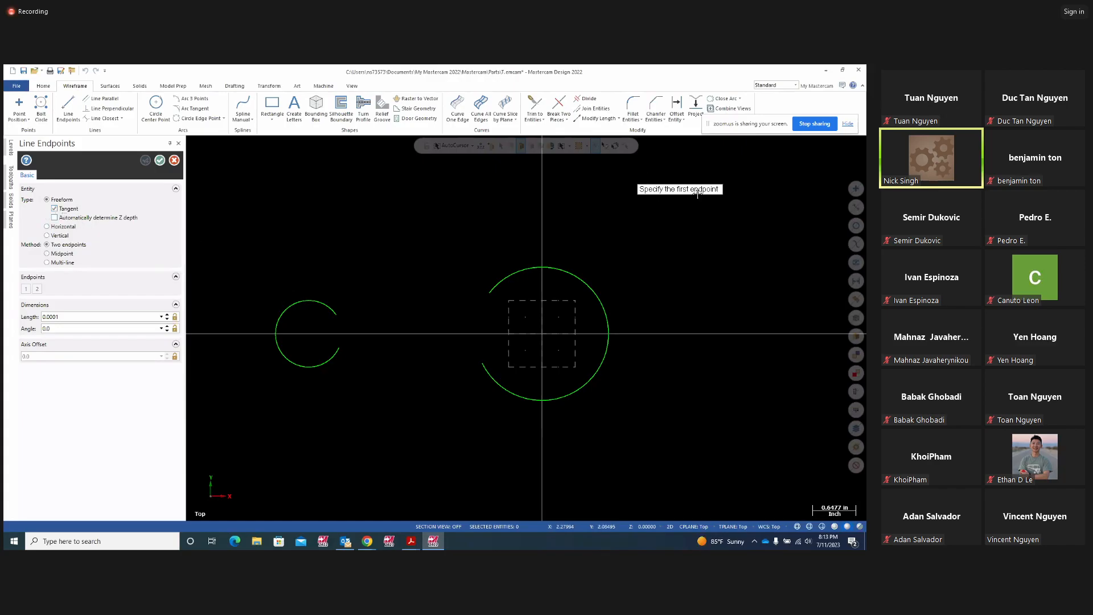
pyautogui.click(277, 325)
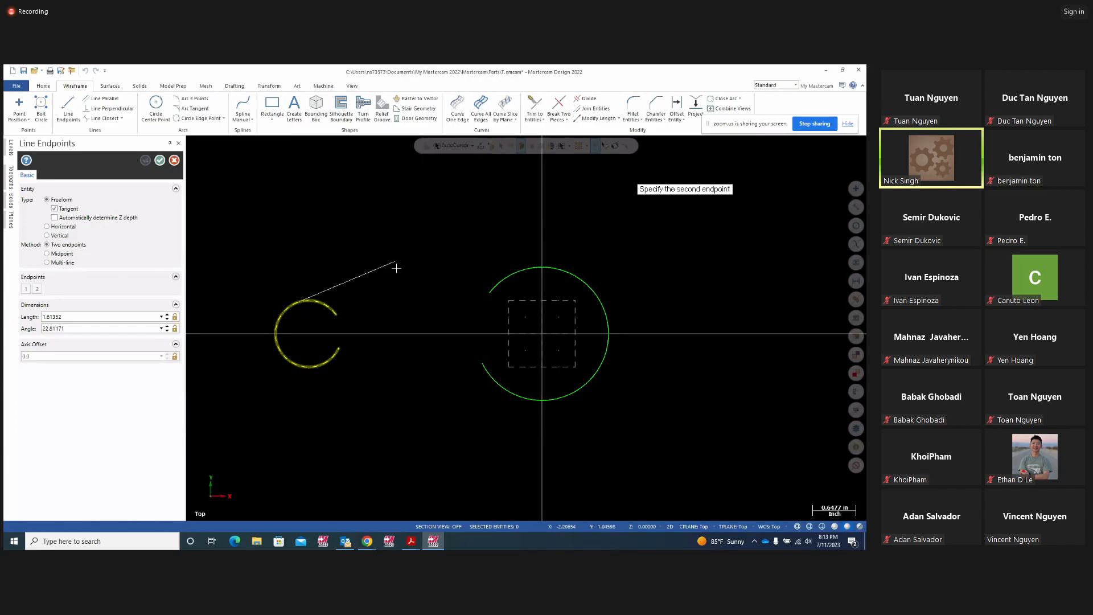
pyautogui.click(562, 274)
pyautogui.click(285, 364)
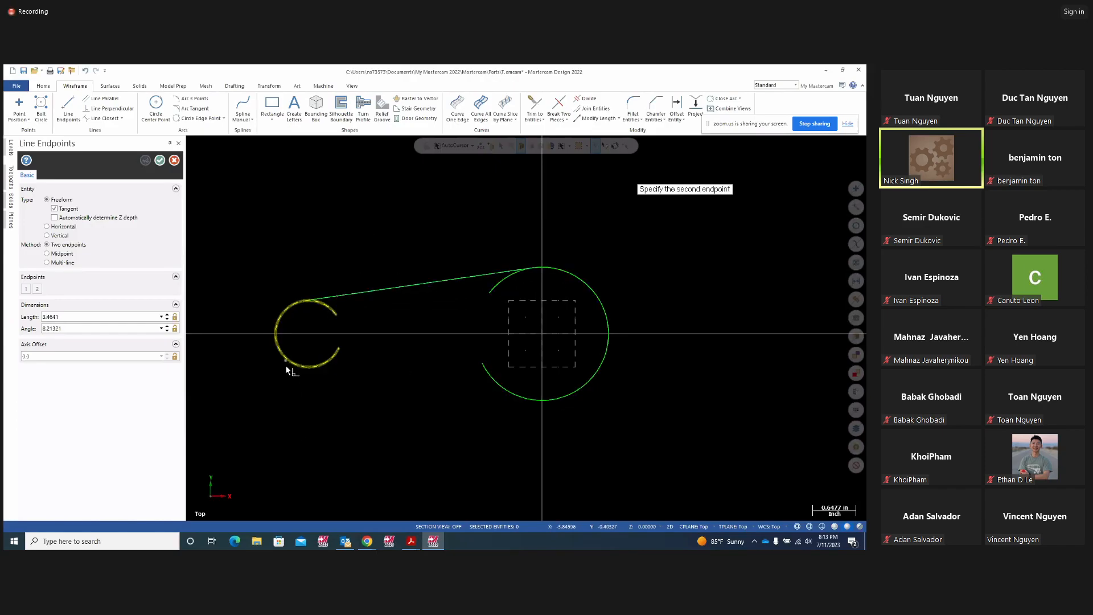
pyautogui.click(570, 401)
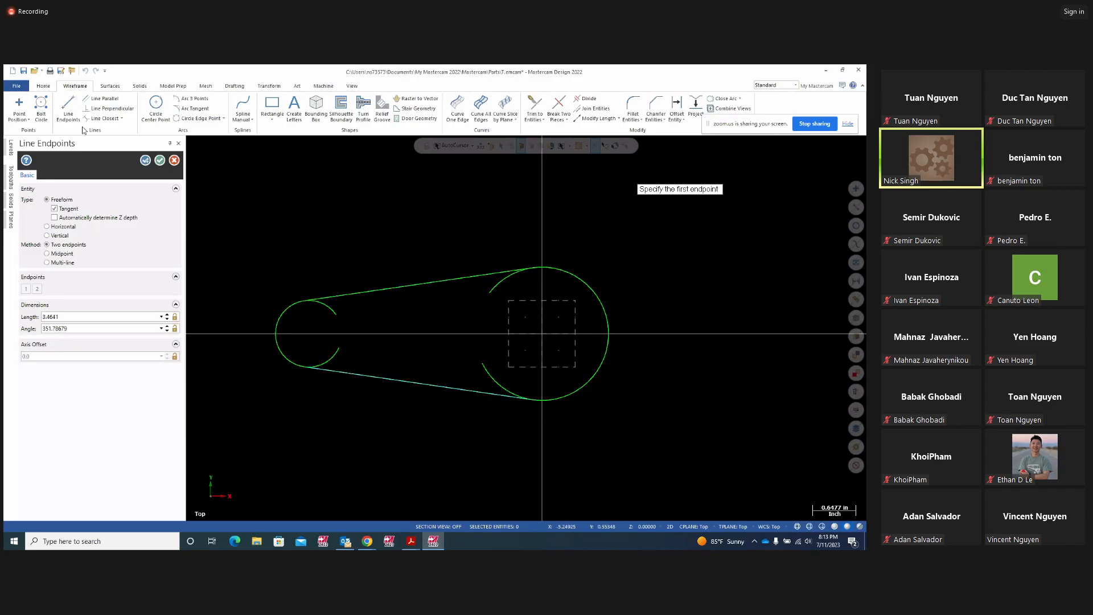
pyautogui.click(160, 162)
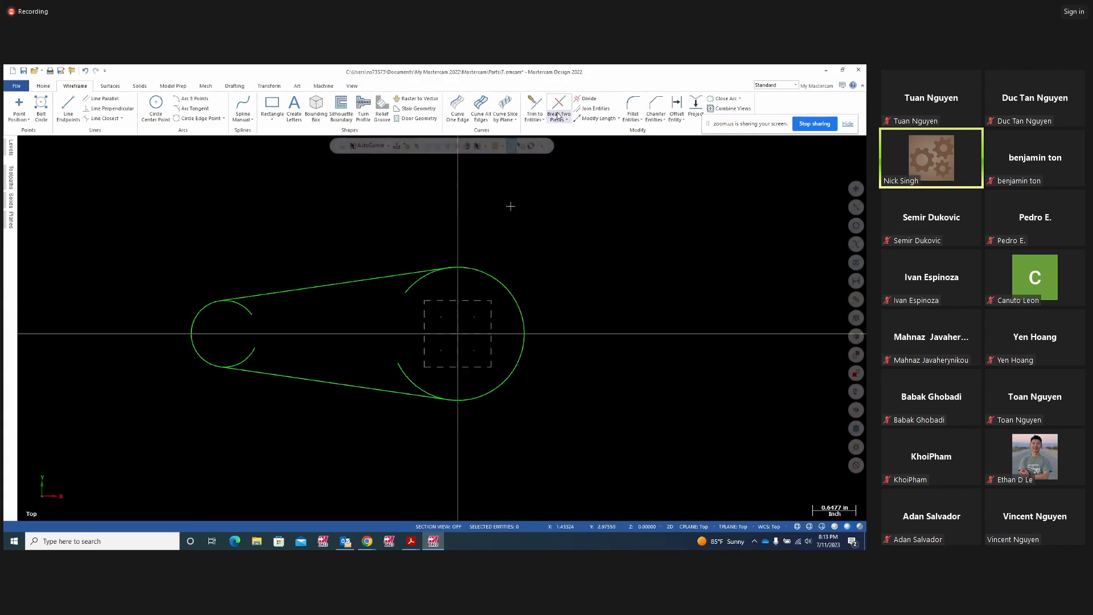
# - Trim the four inner arc ends past the tangent lines with Divide, leaving a closed outline
pyautogui.click(590, 100)
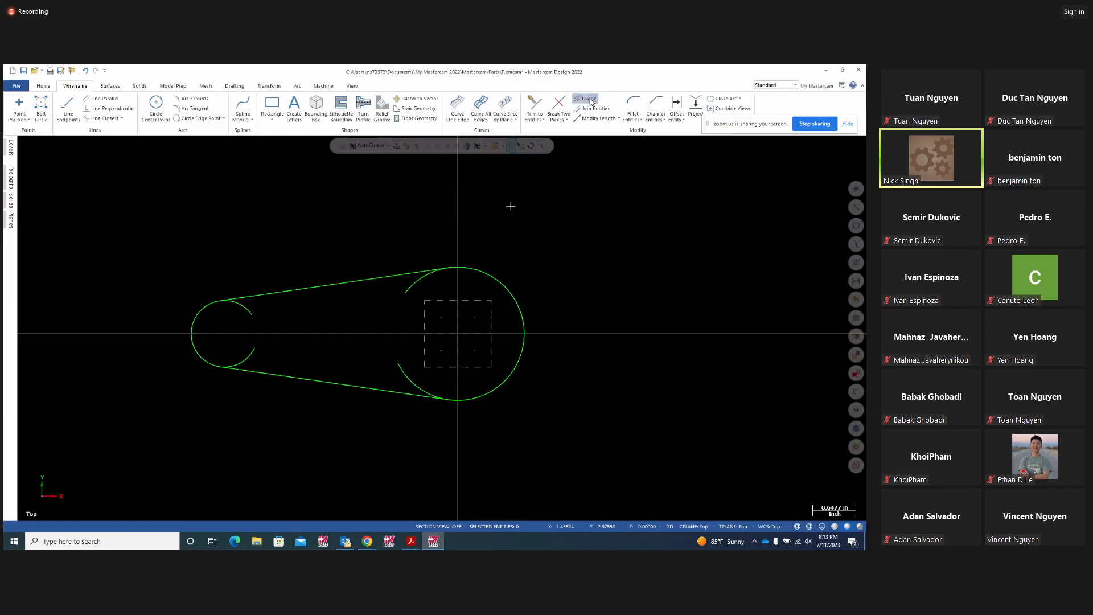
pyautogui.click(492, 288)
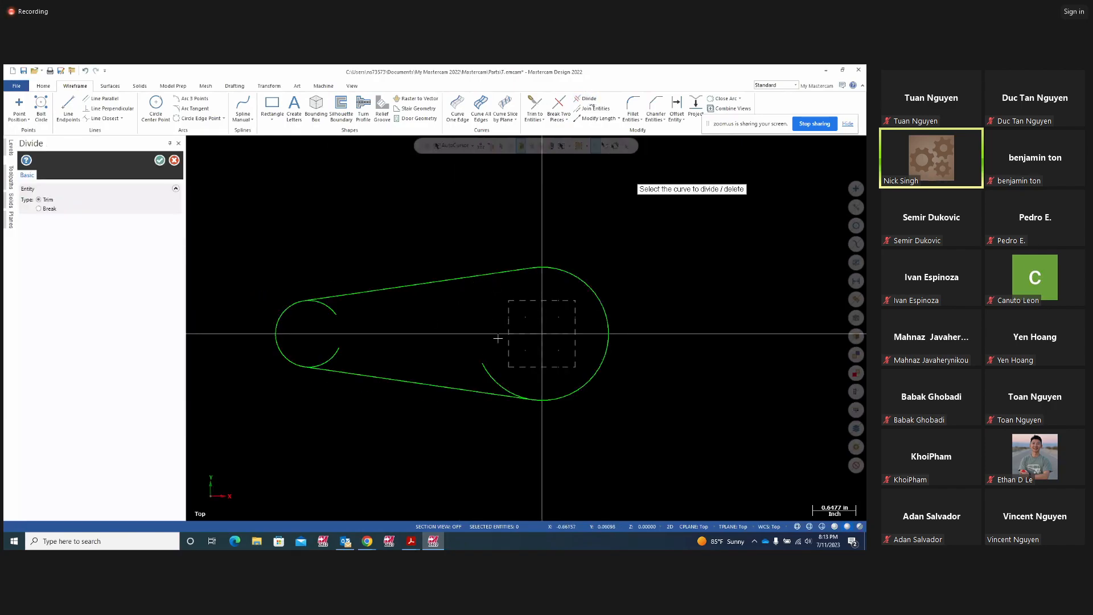
pyautogui.click(491, 372)
pyautogui.click(339, 351)
pyautogui.click(334, 312)
pyautogui.click(159, 160)
# - Compare the outline in isometric view with the Project13.pdf drawing, and return to the top view
pyautogui.rightClick(541, 247)
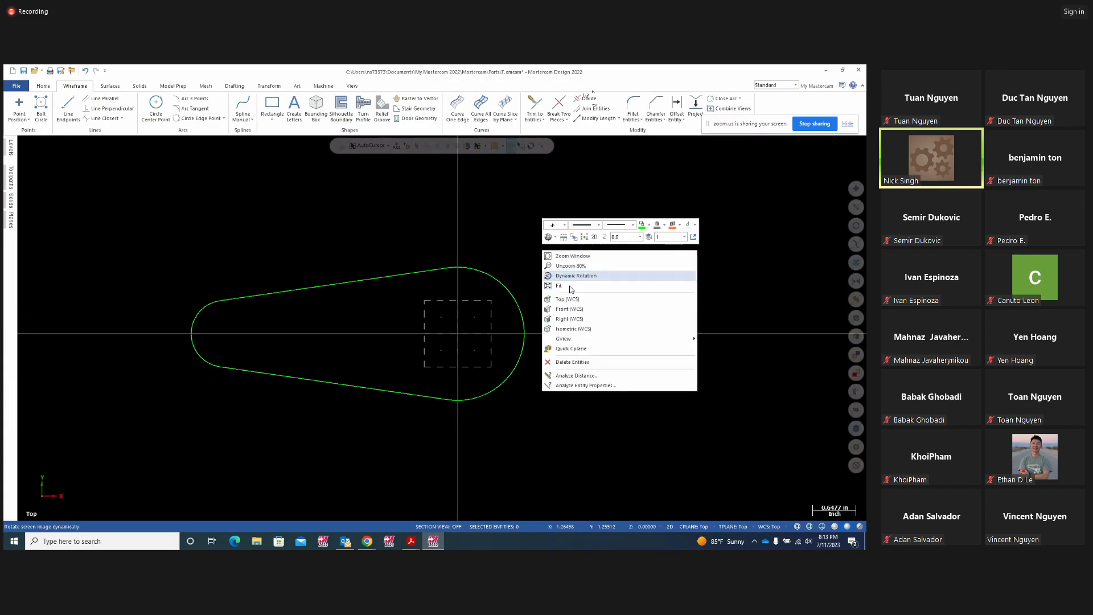
pyautogui.click(569, 329)
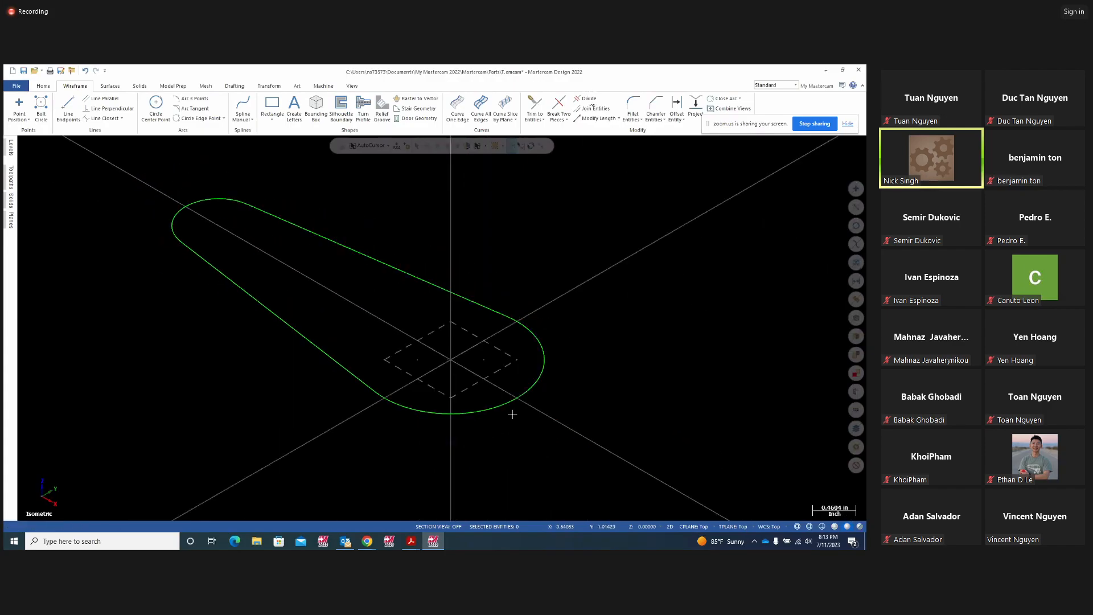
pyautogui.click(411, 541)
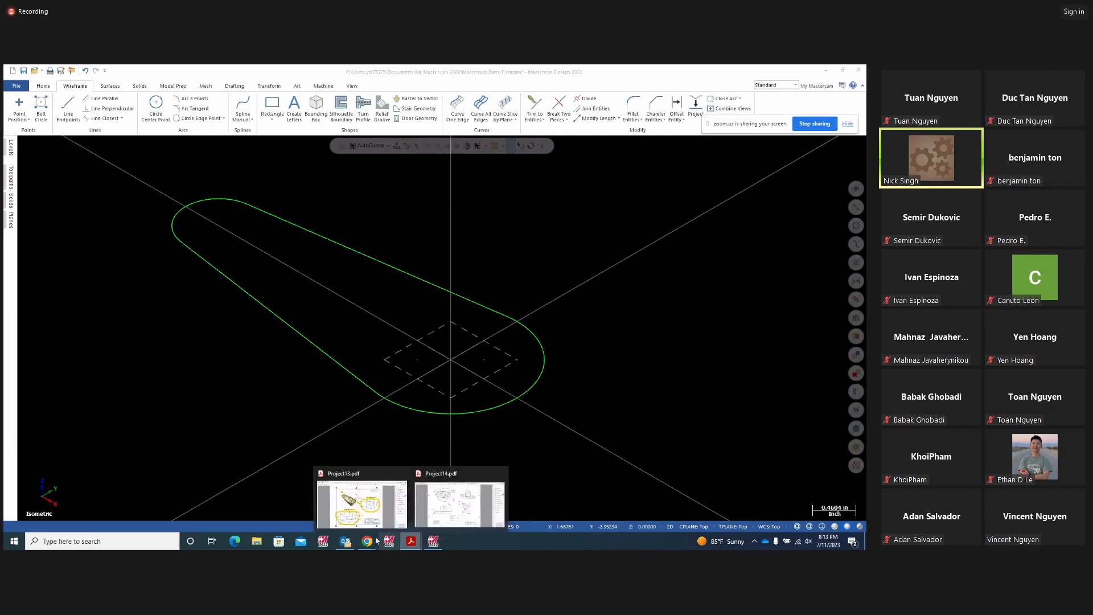
pyautogui.click(360, 503)
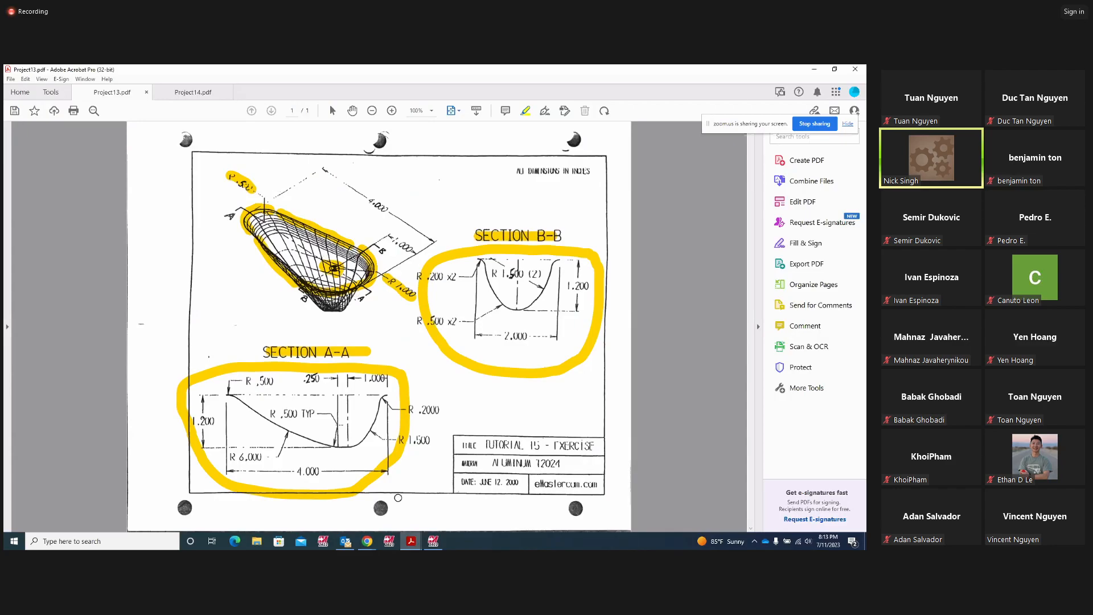
pyautogui.click(434, 541)
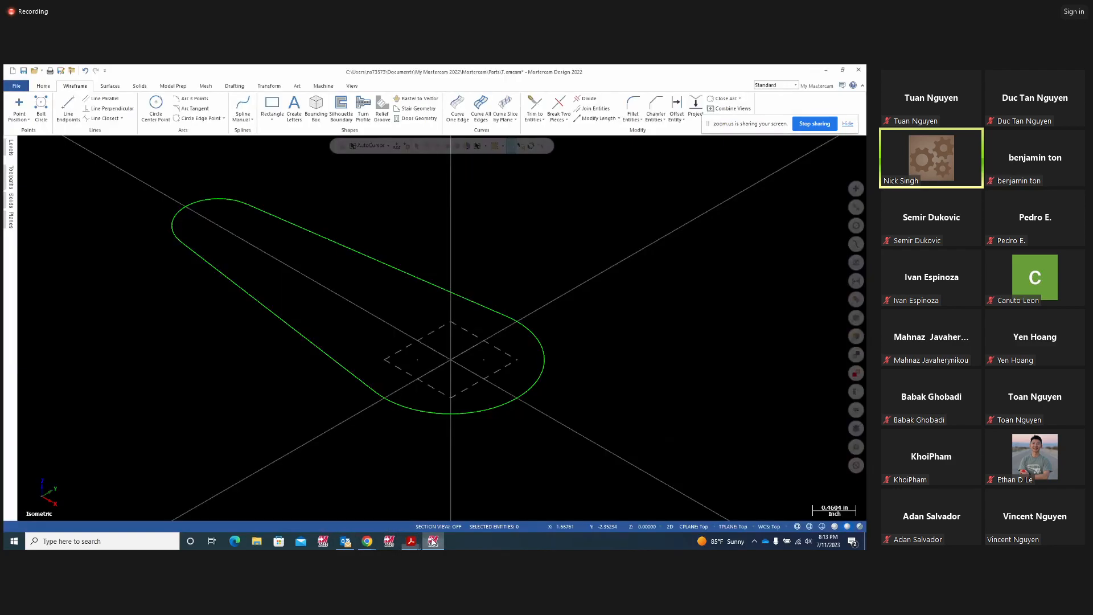
pyautogui.rightClick(567, 265)
pyautogui.click(589, 318)
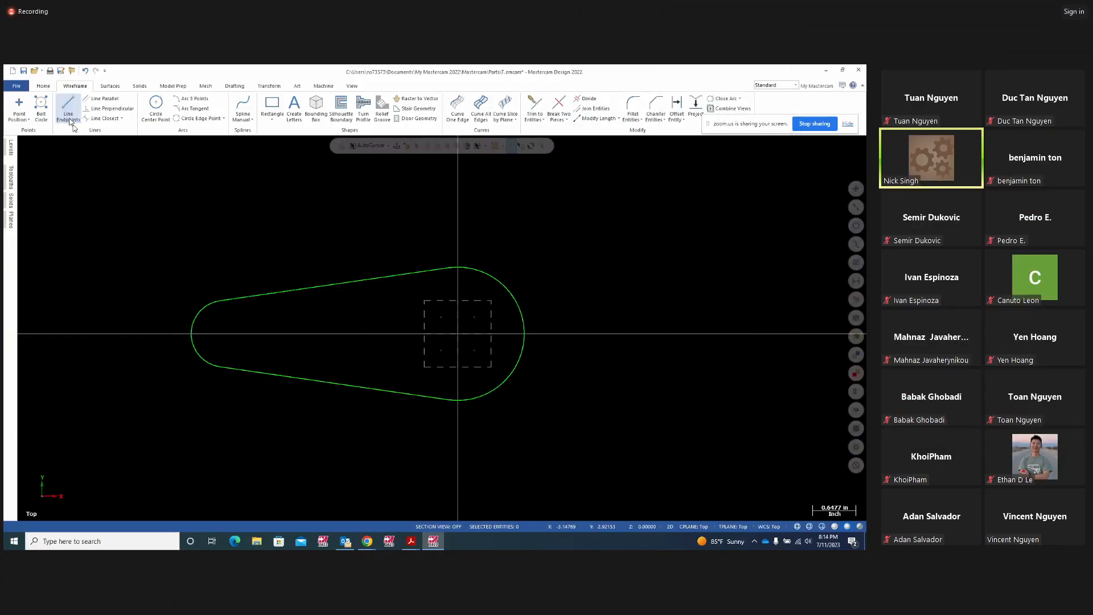
# - Draw a vertical line about 3.1 in long across the large arc, with its X axis offset set to 0
pyautogui.click(68, 117)
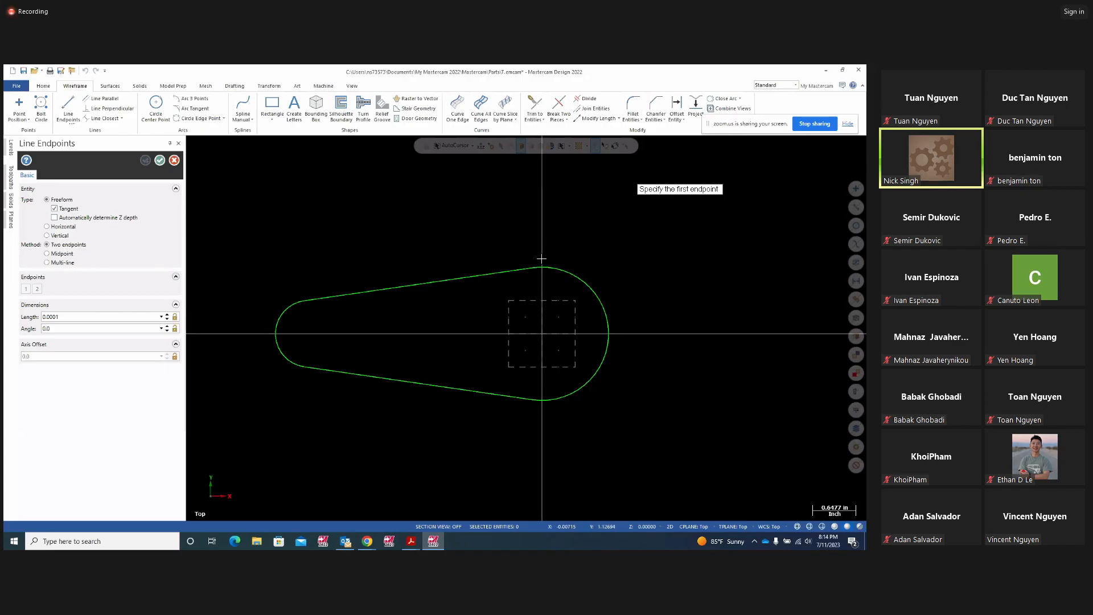
pyautogui.click(47, 236)
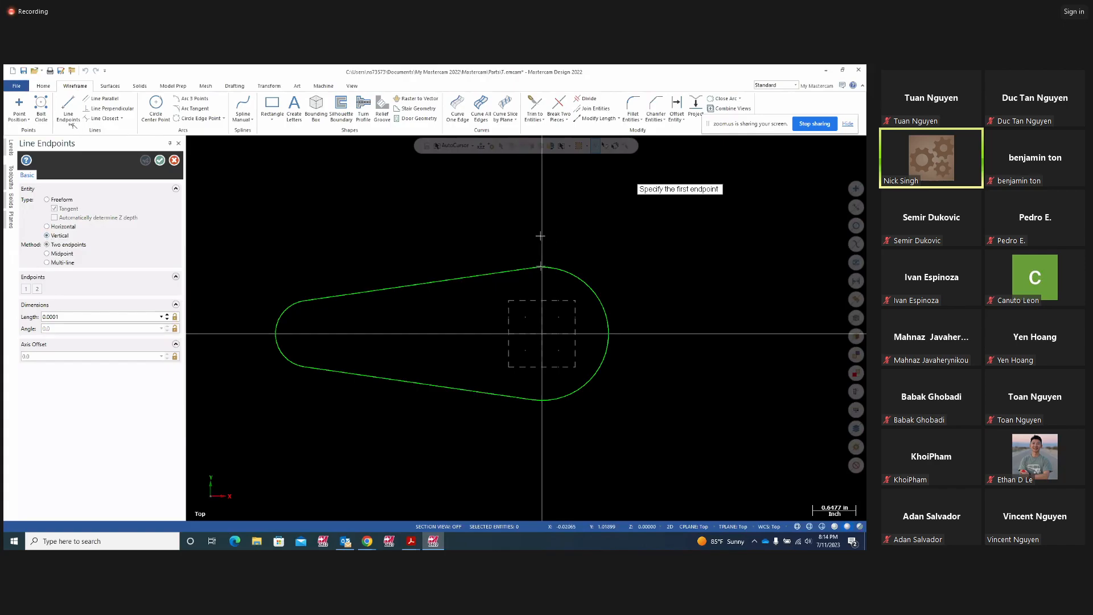
pyautogui.click(541, 244)
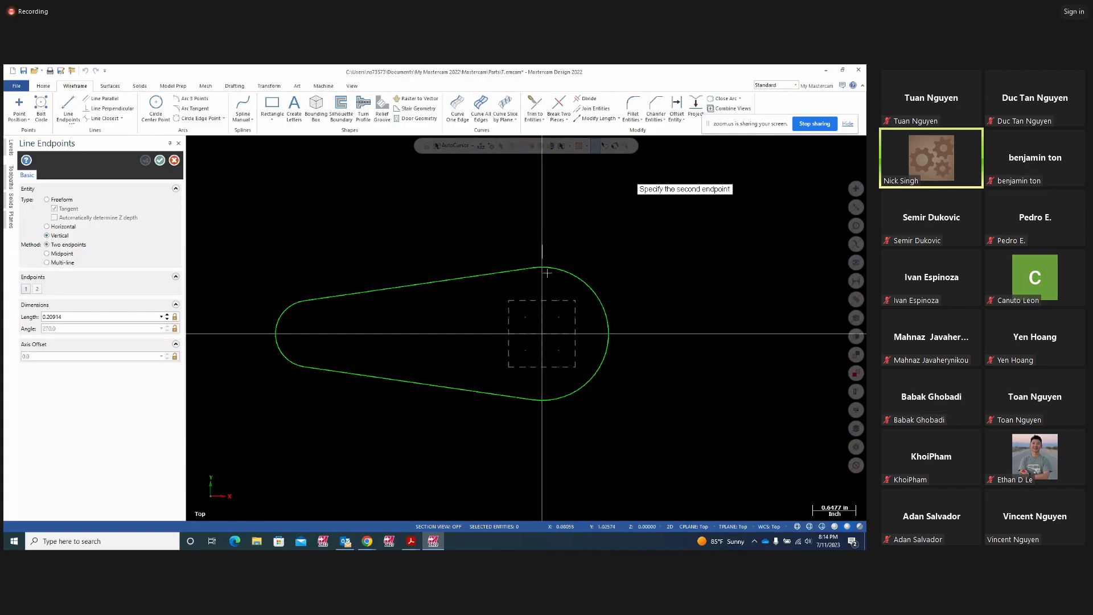
pyautogui.click(569, 449)
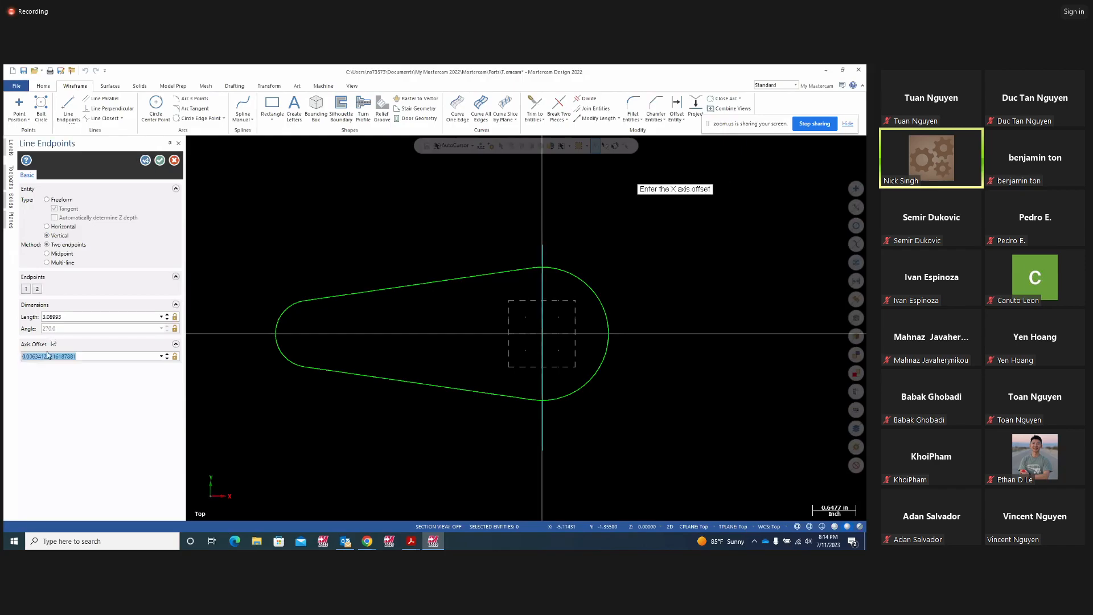
pyautogui.write('0')
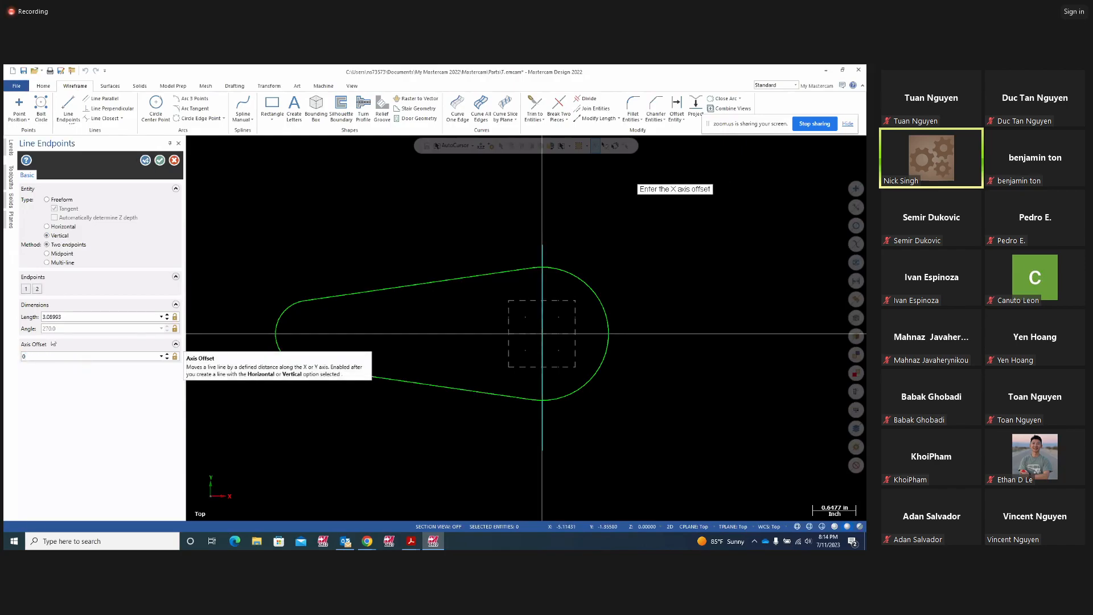
pyautogui.press('Return')
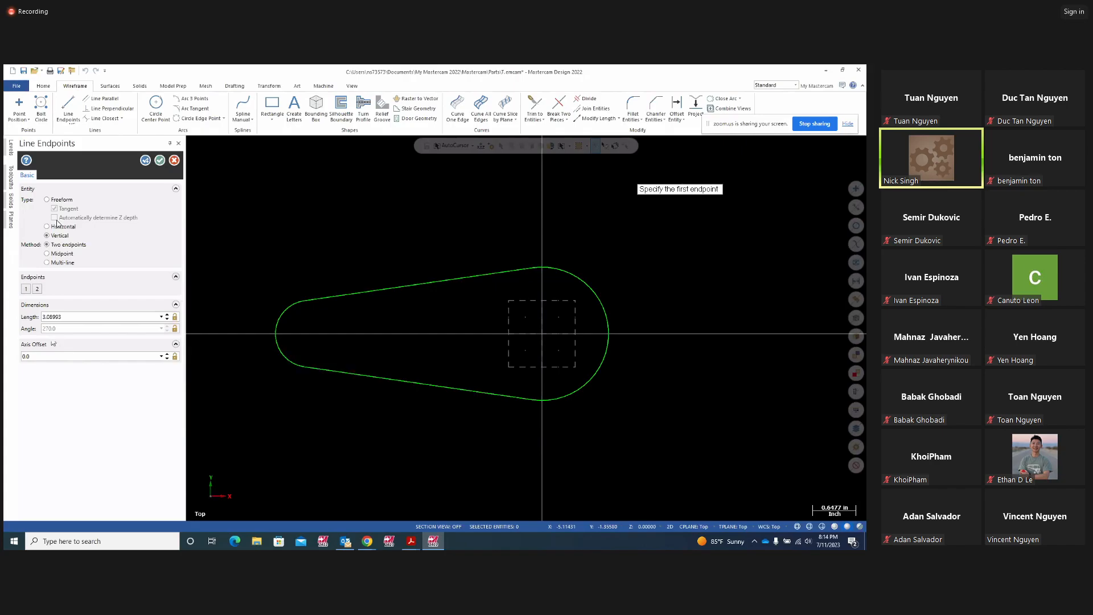
pyautogui.click(145, 161)
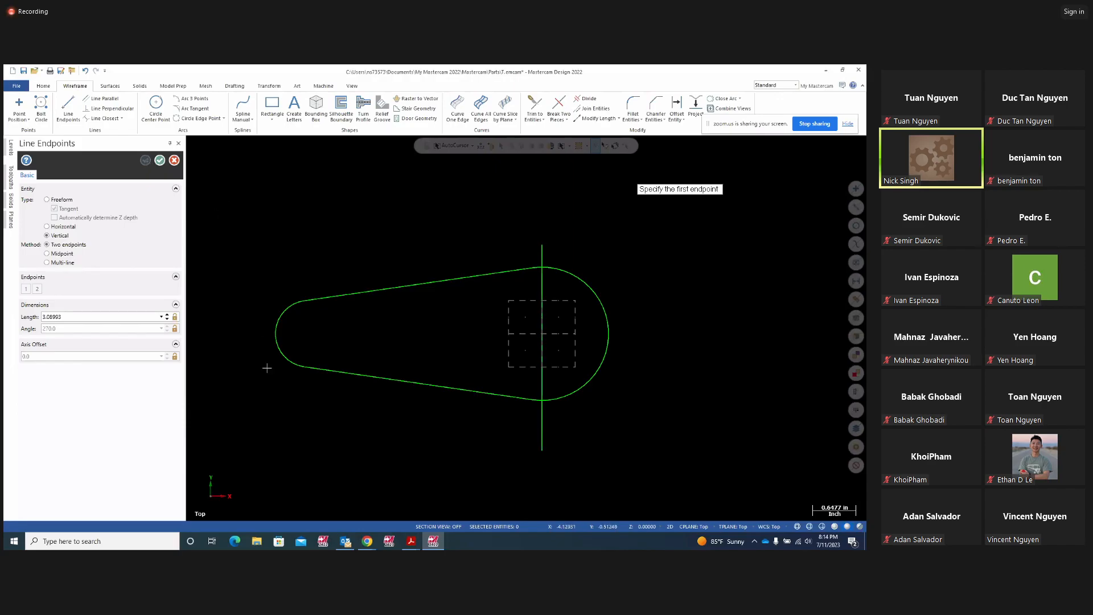
# - Draw a horizontal centerline about 6.9 in long across the whole outline with its Y axis offset set to 0, and finish Line Endpoints
pyautogui.click(248, 330)
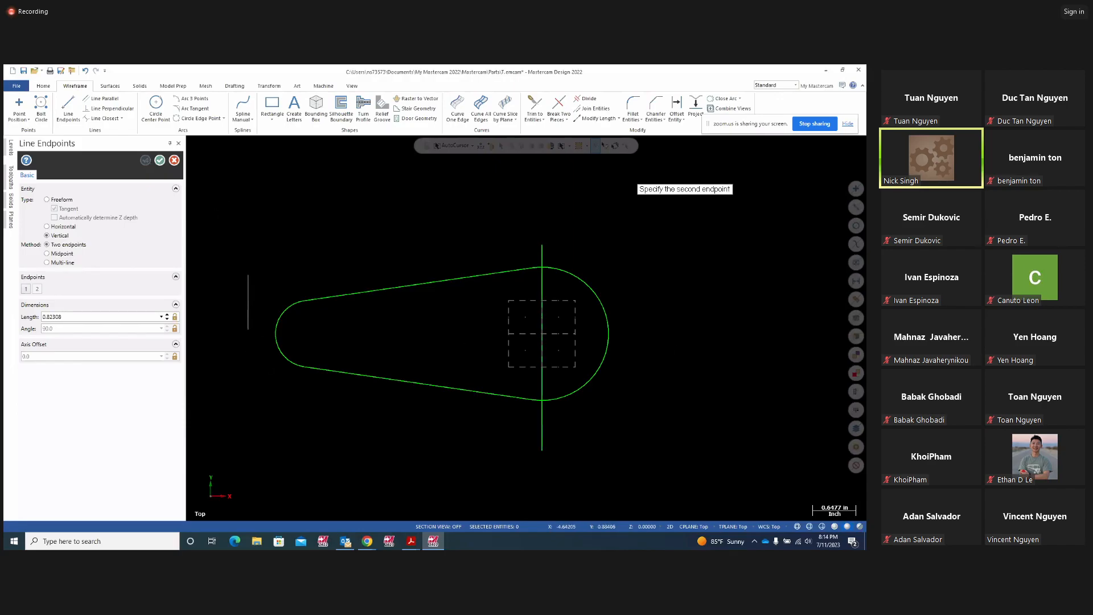
pyautogui.click(49, 228)
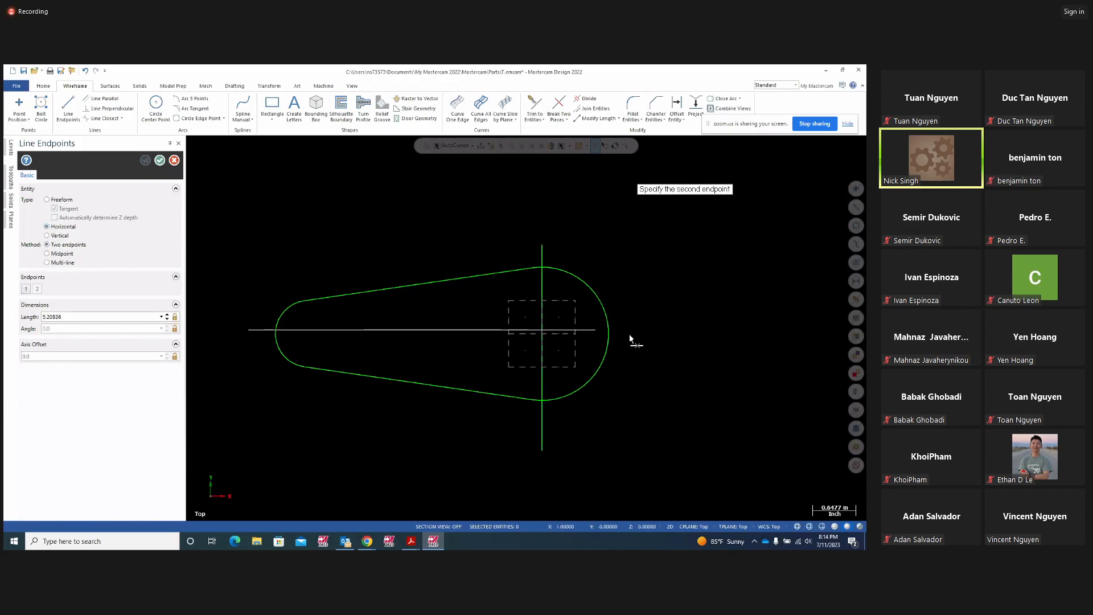
pyautogui.click(705, 343)
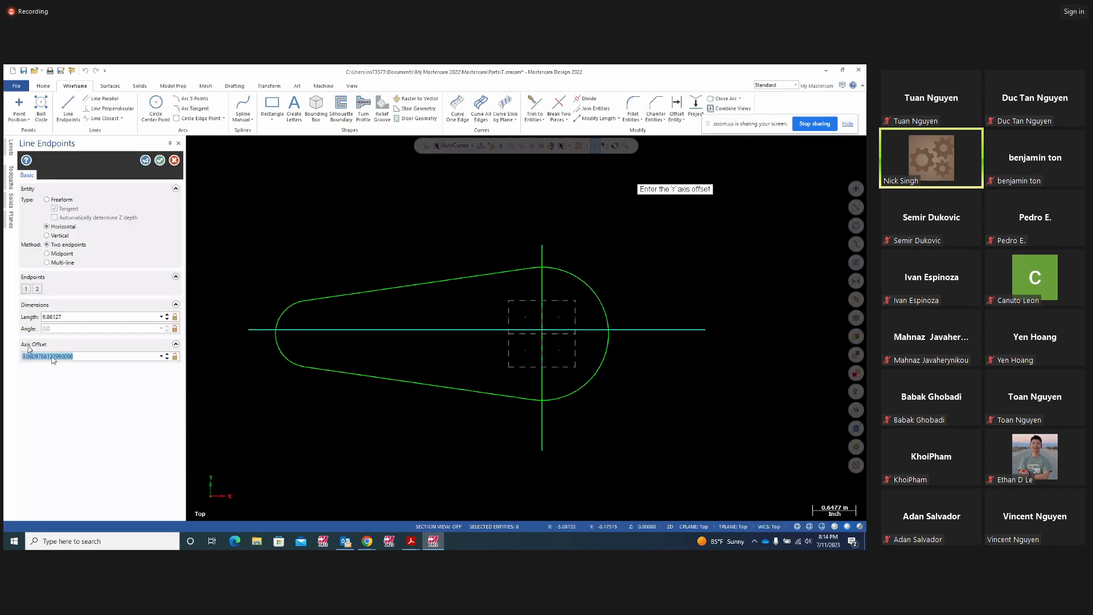
pyautogui.write('0')
pyautogui.press('Return')
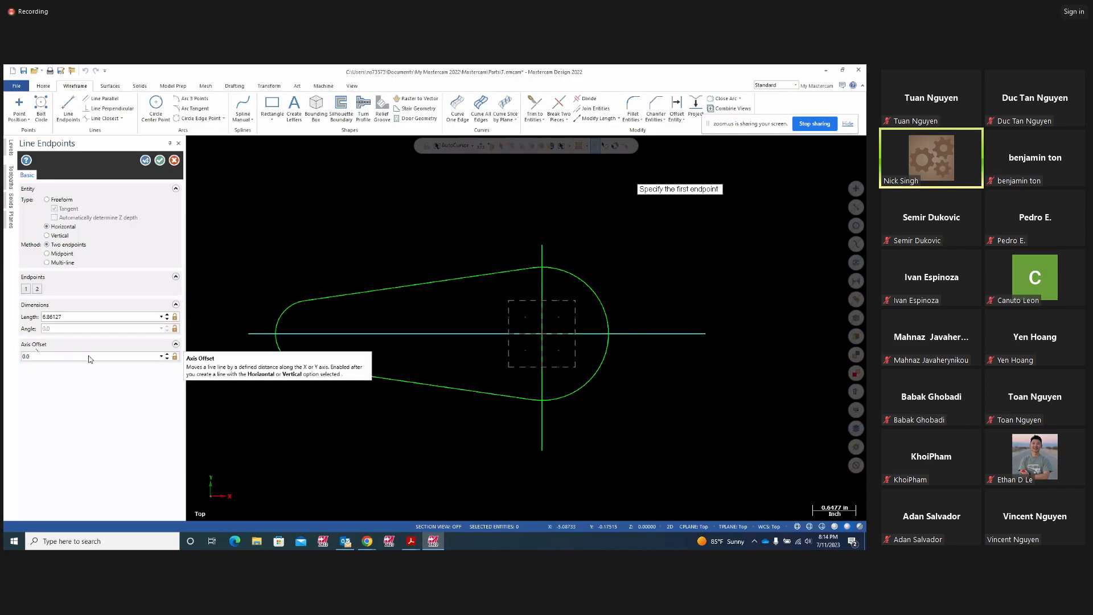
pyautogui.click(159, 160)
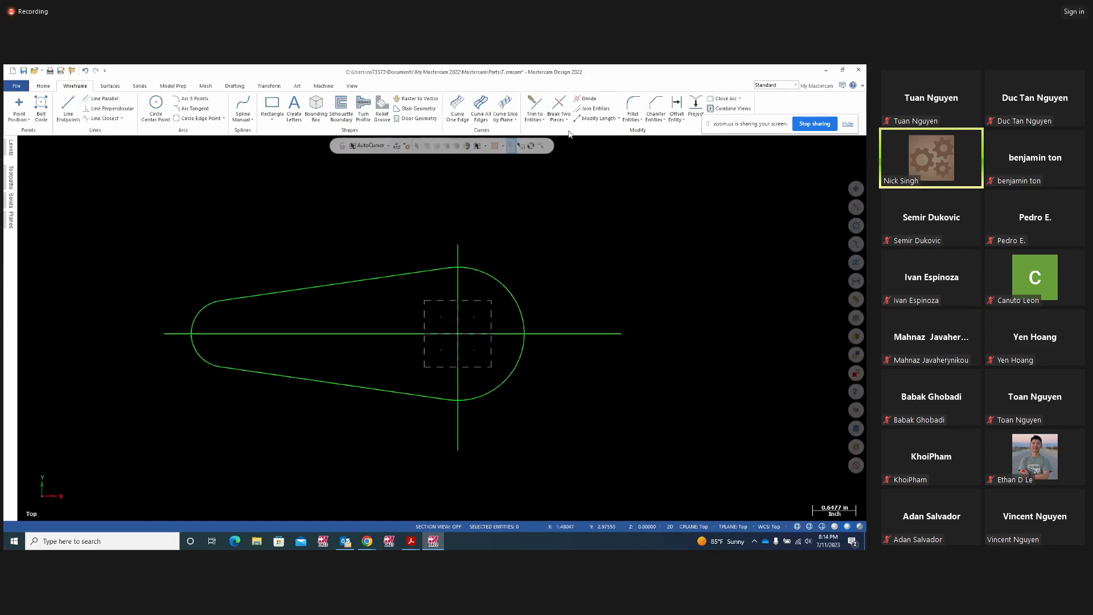
# - Trim the four centerline ends that extend outside the closed outline with Divide
pyautogui.click(587, 98)
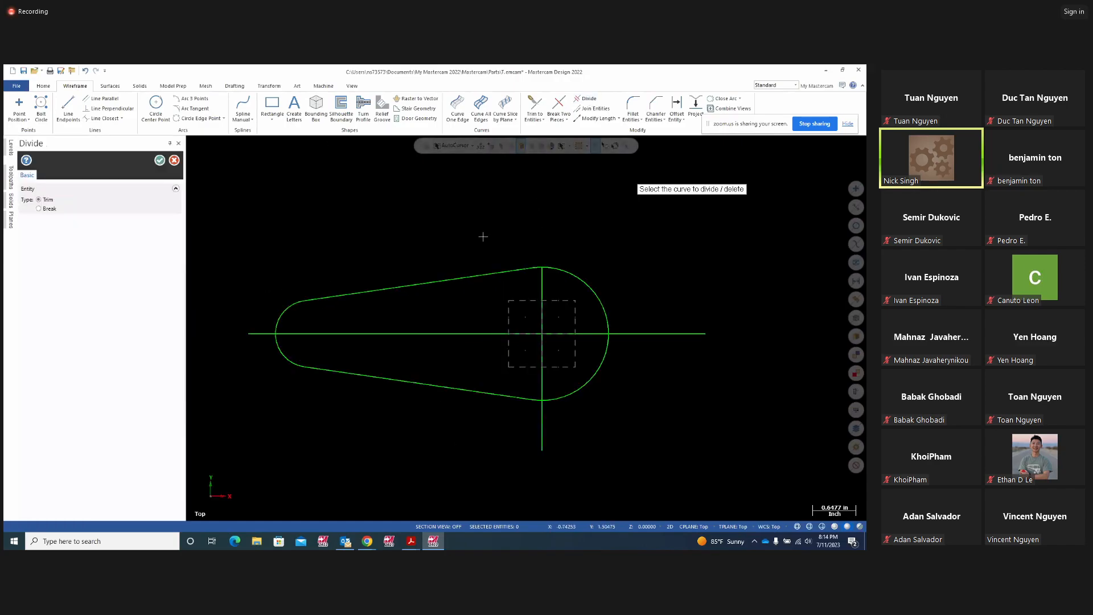
pyautogui.click(542, 441)
pyautogui.click(642, 335)
pyautogui.click(251, 333)
pyautogui.click(160, 161)
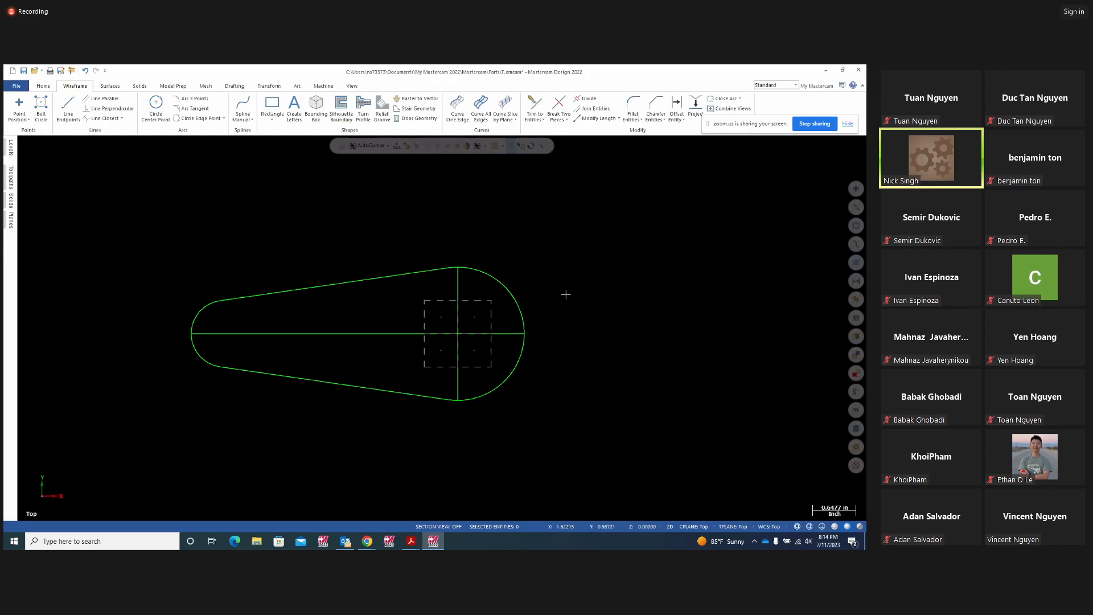
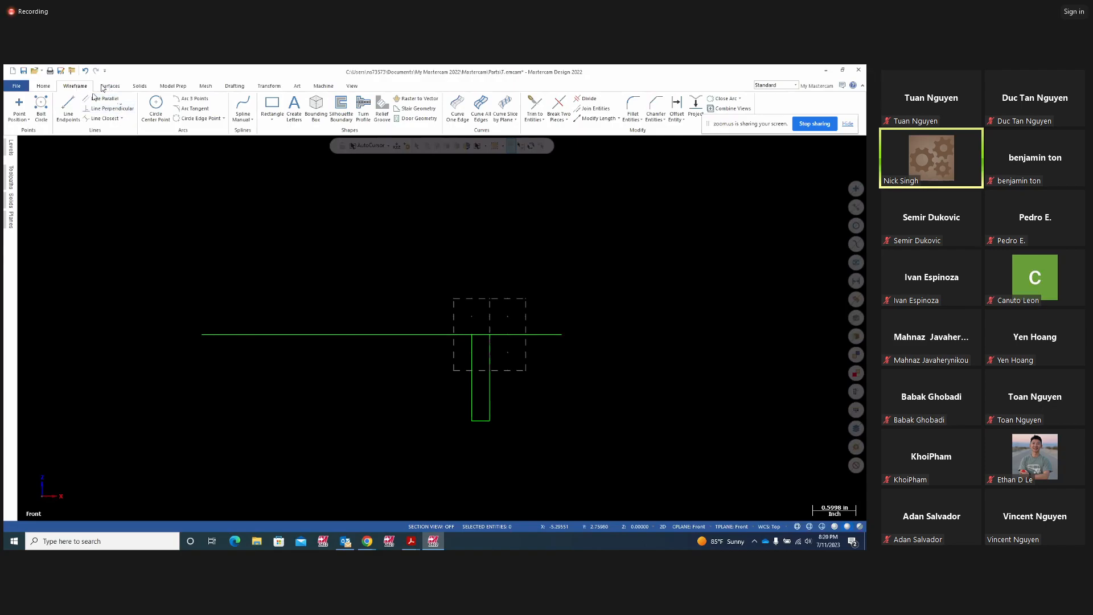
# - Create an Arc Tangent of radius 0.5 at the right end of the short bottom line, keeping the upper right half arc
pyautogui.click(193, 109)
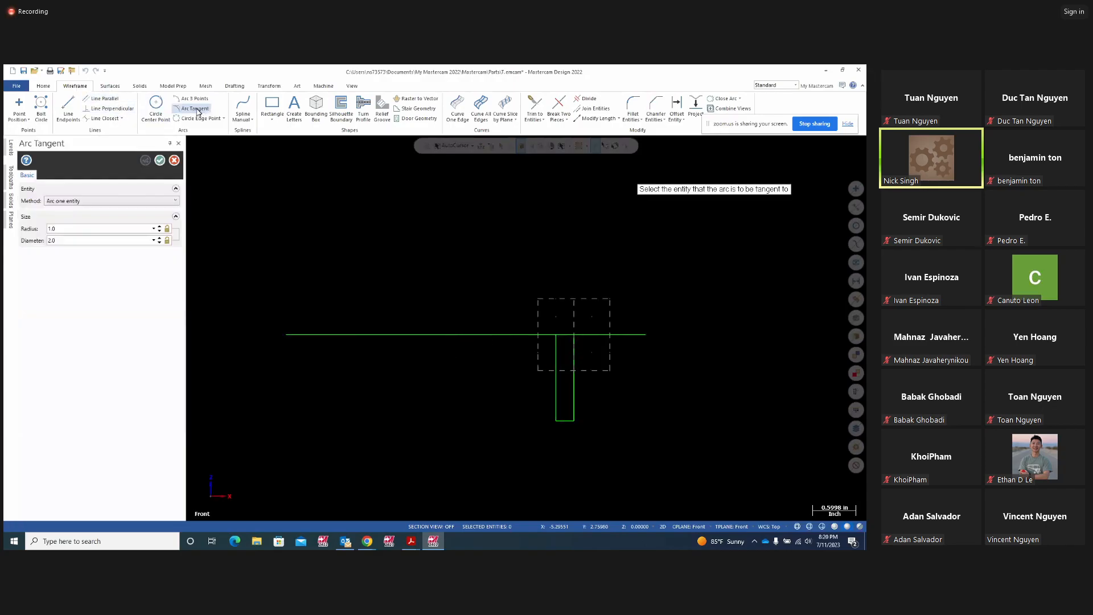
pyautogui.click(66, 229)
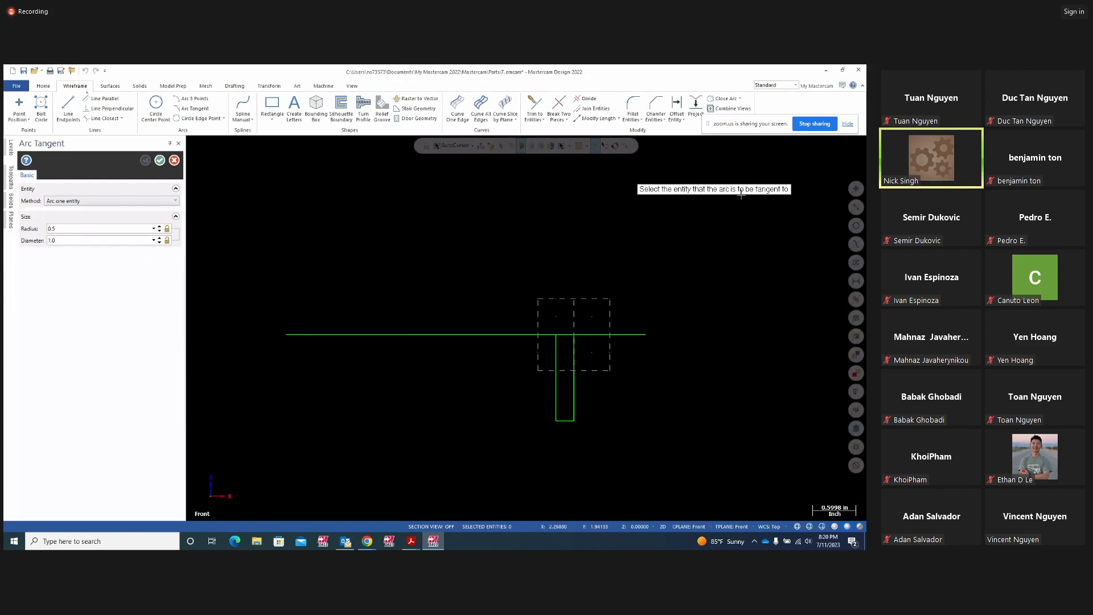
pyautogui.click(572, 422)
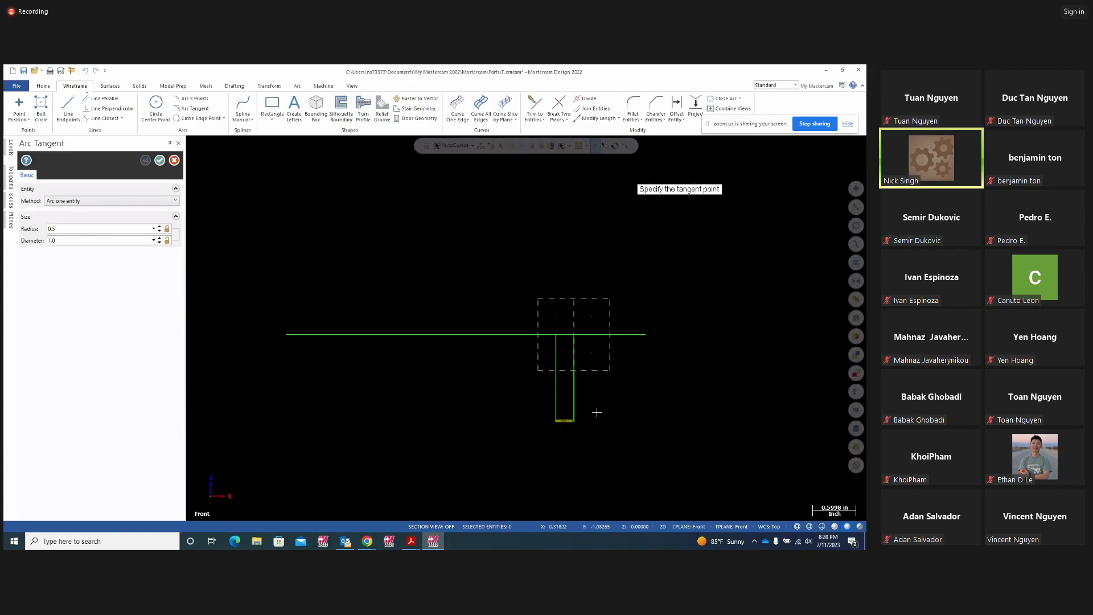
pyautogui.click(577, 421)
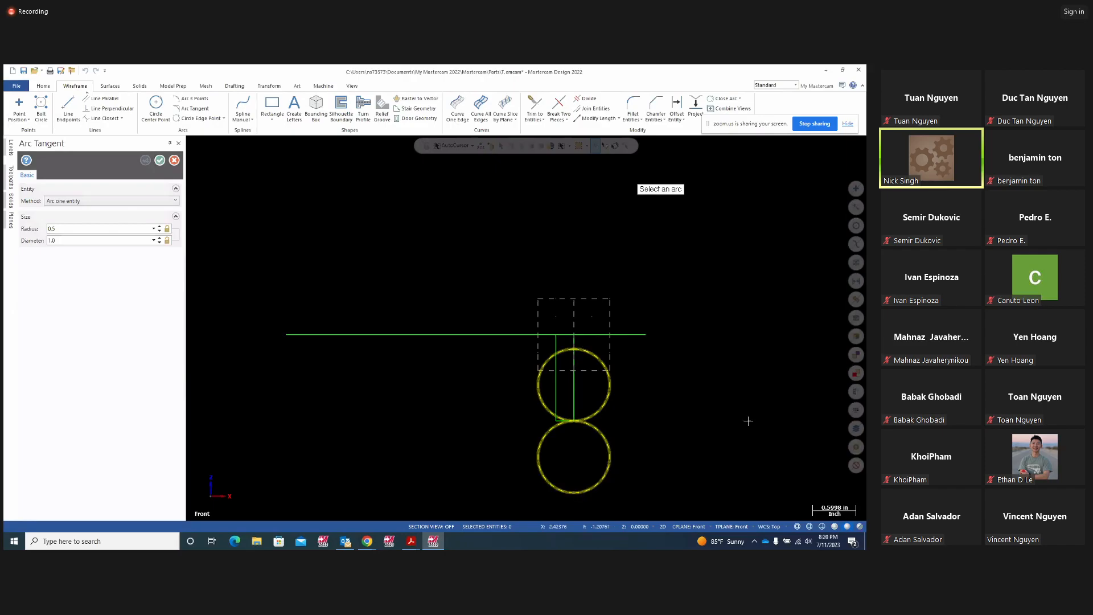
pyautogui.click(608, 404)
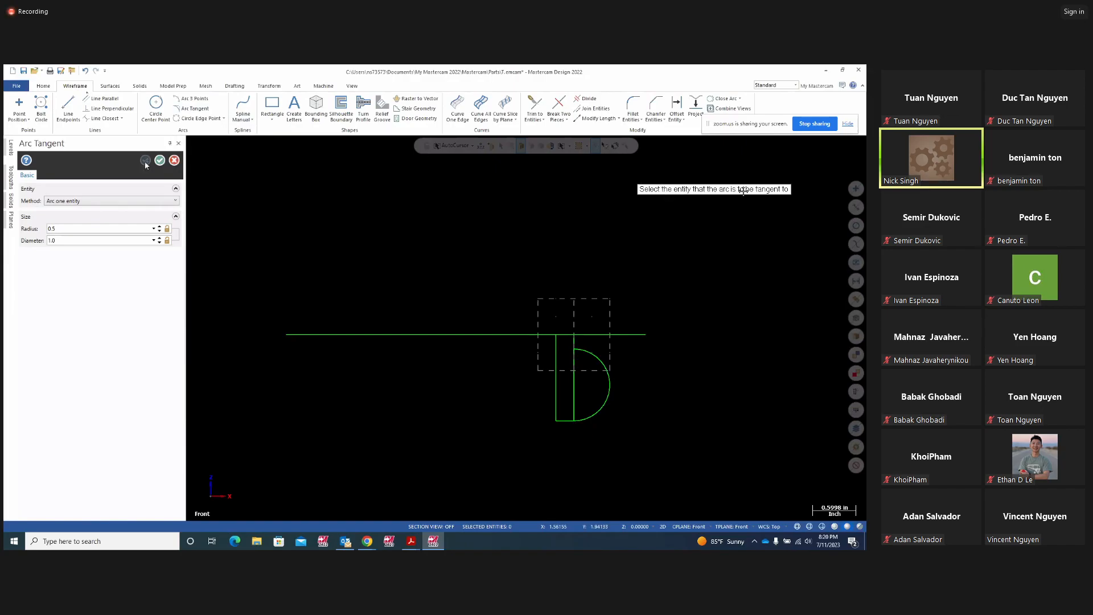
# - Add a second 0.5 radius tangent arc at the left end of the short bottom line, keeping the upper left half arc
pyautogui.click(562, 421)
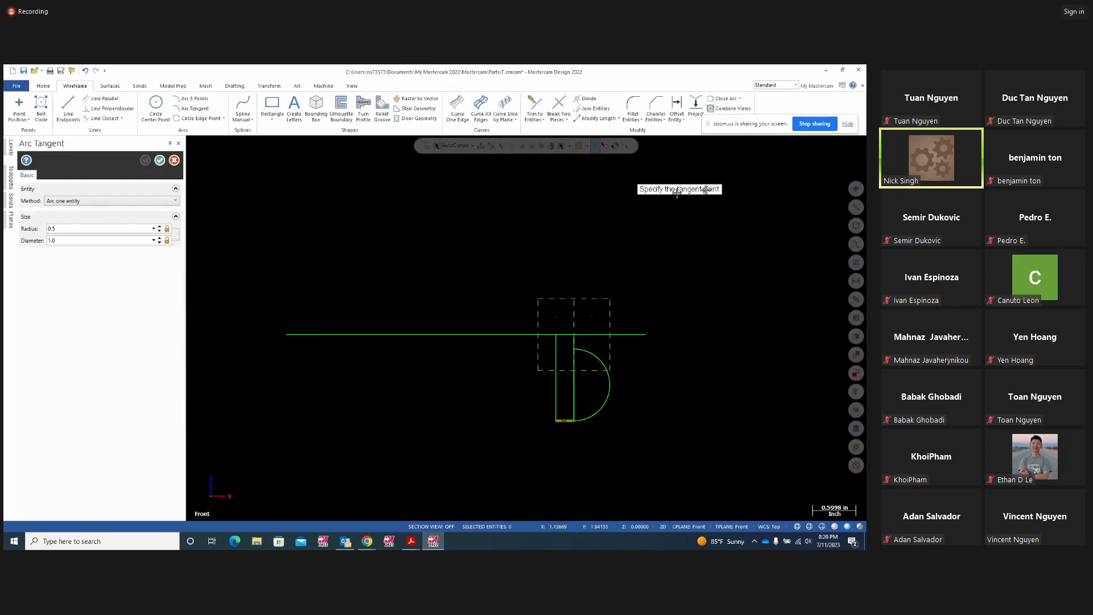
pyautogui.click(556, 422)
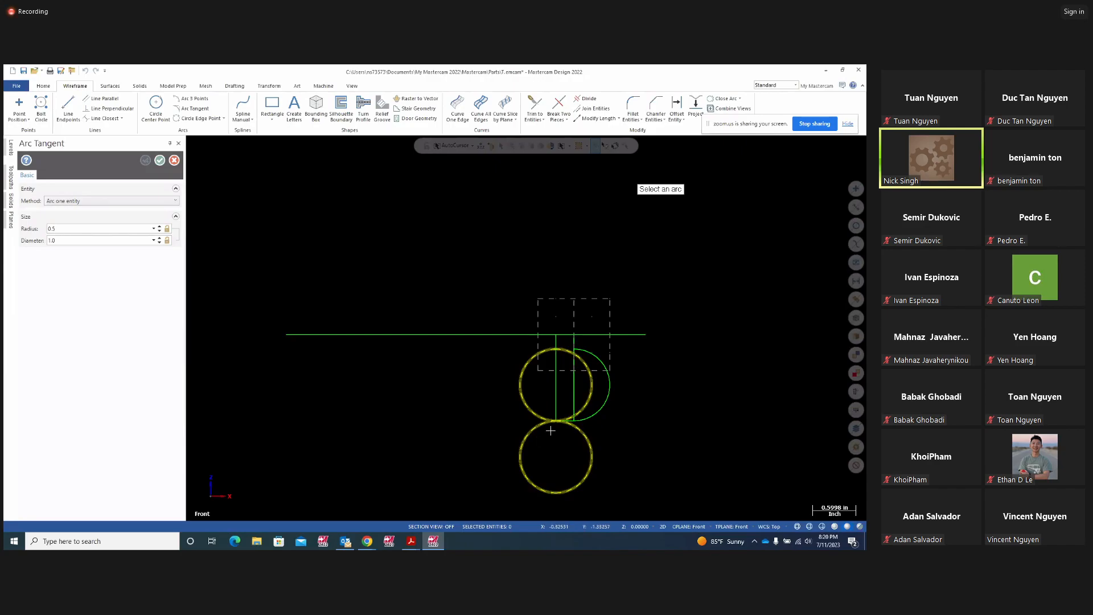
pyautogui.click(520, 403)
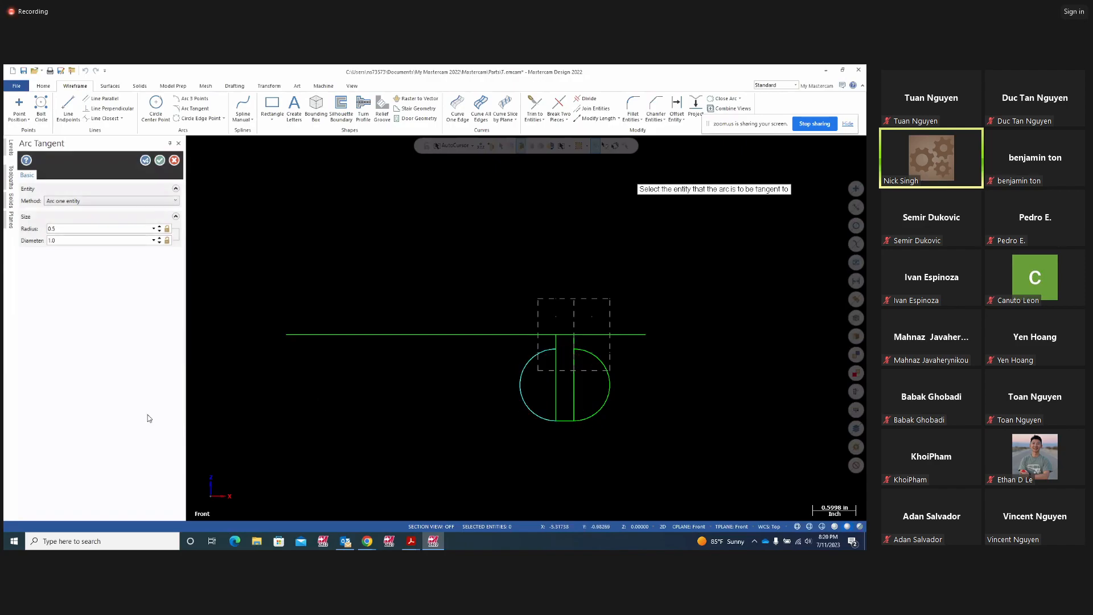
pyautogui.click(145, 160)
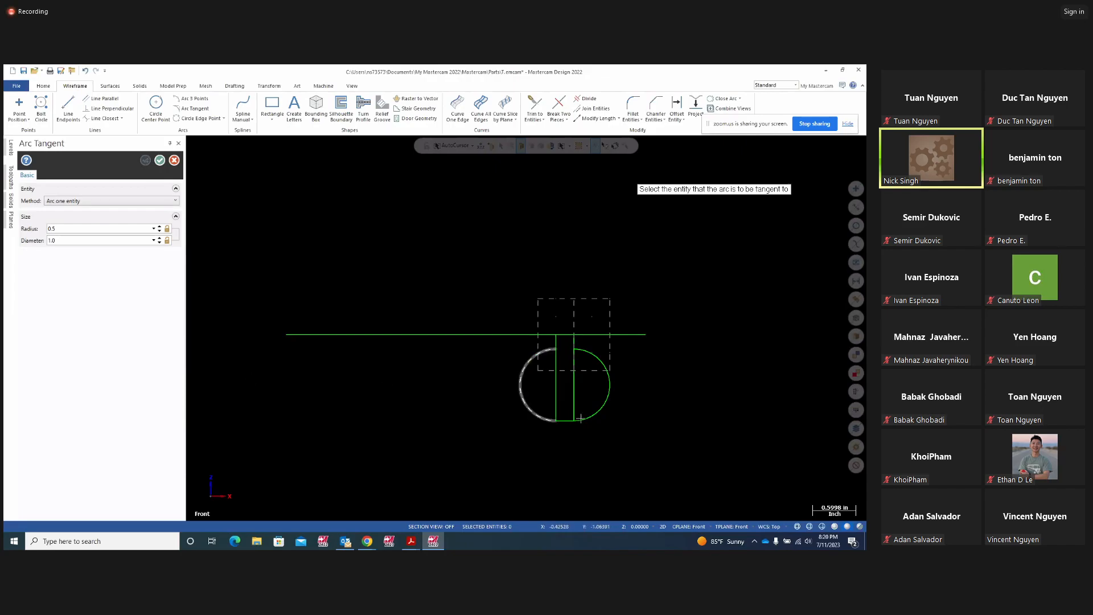
# - Check Section A-A in Project13.pdf, and create a 0.5 radius tangent arc below the small-arc end of the long centerline, keeping its right half
pyautogui.click(411, 540)
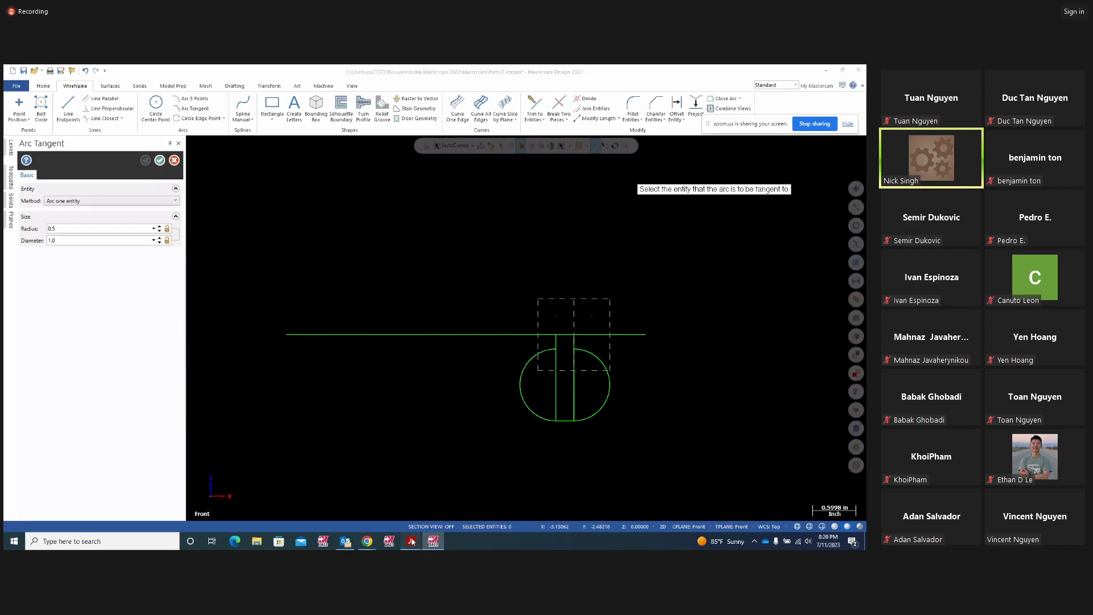
pyautogui.click(362, 502)
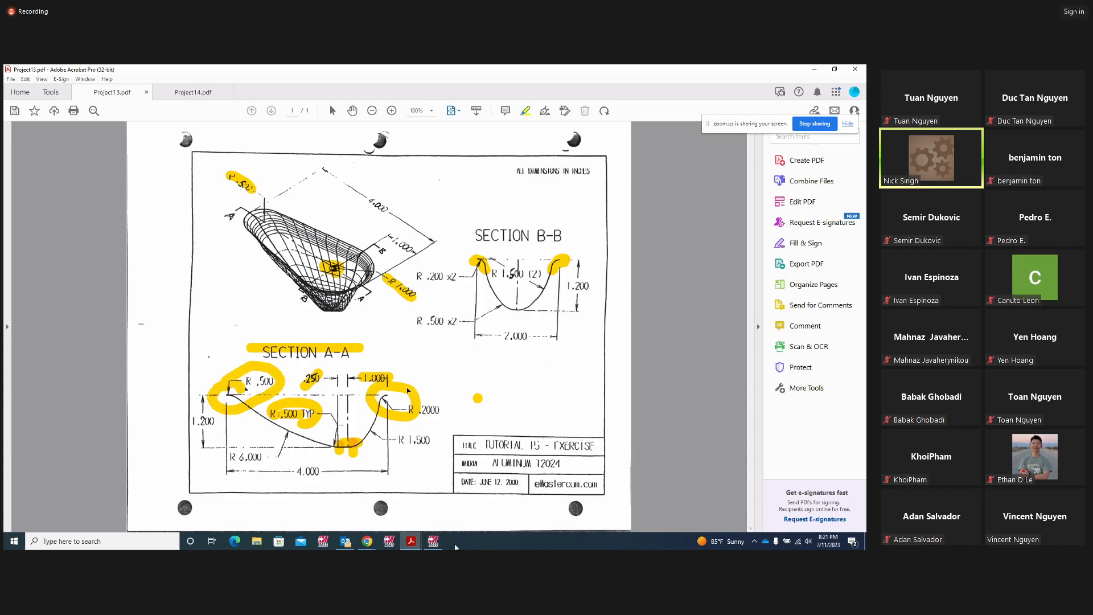
pyautogui.click(434, 541)
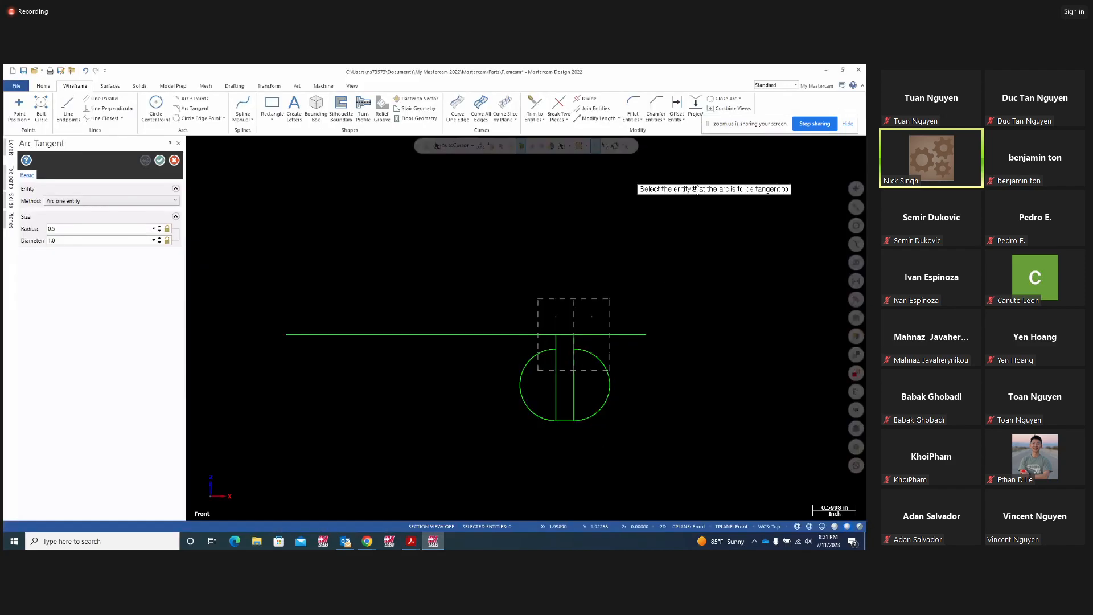
pyautogui.click(65, 227)
pyautogui.moveTo(434, 390); pyautogui.dragTo(373, 390, button='middle')
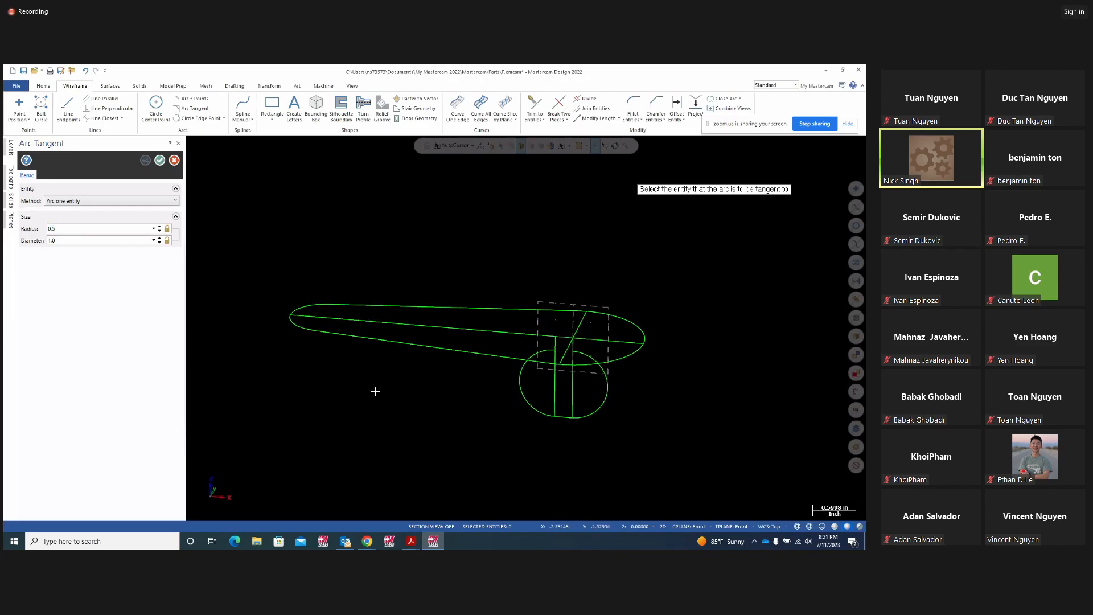
pyautogui.click(309, 318)
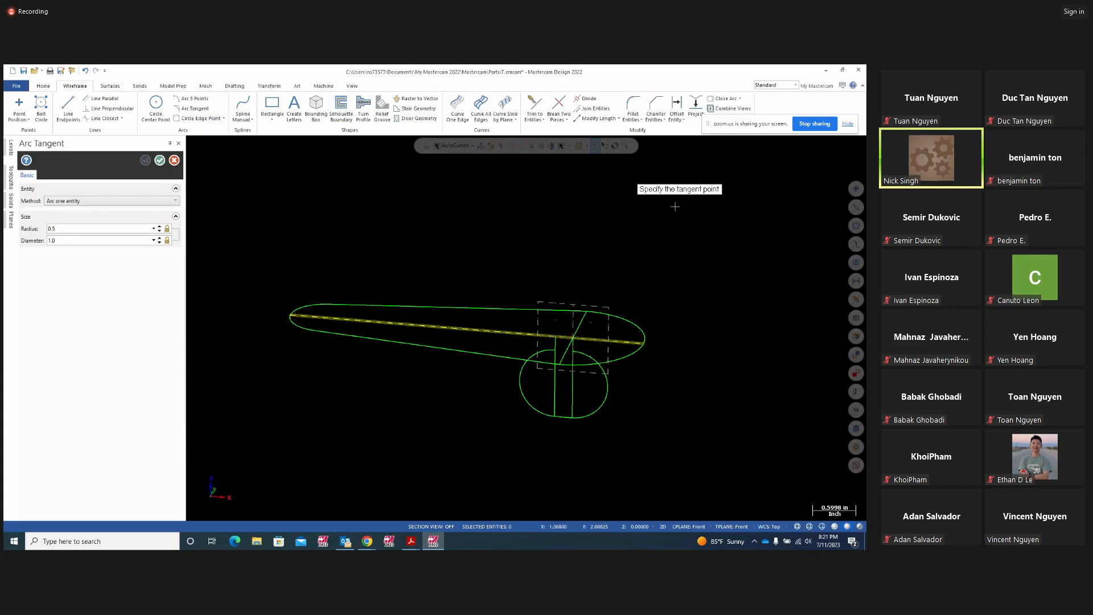
pyautogui.click(293, 318)
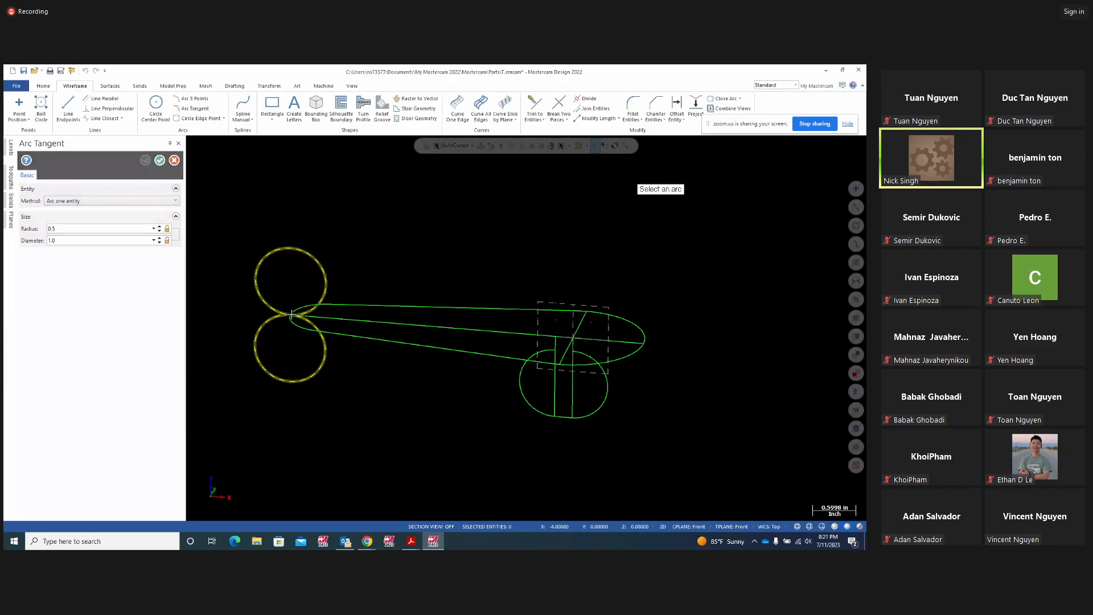
pyautogui.moveTo(349, 407); pyautogui.dragTo(369, 395, button='middle')
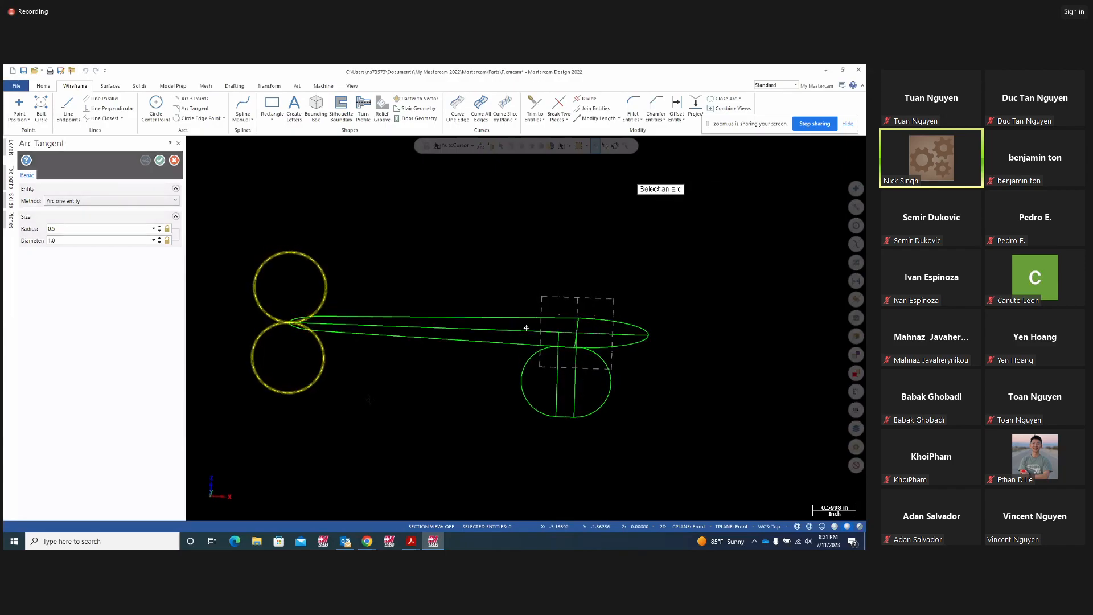
pyautogui.click(324, 351)
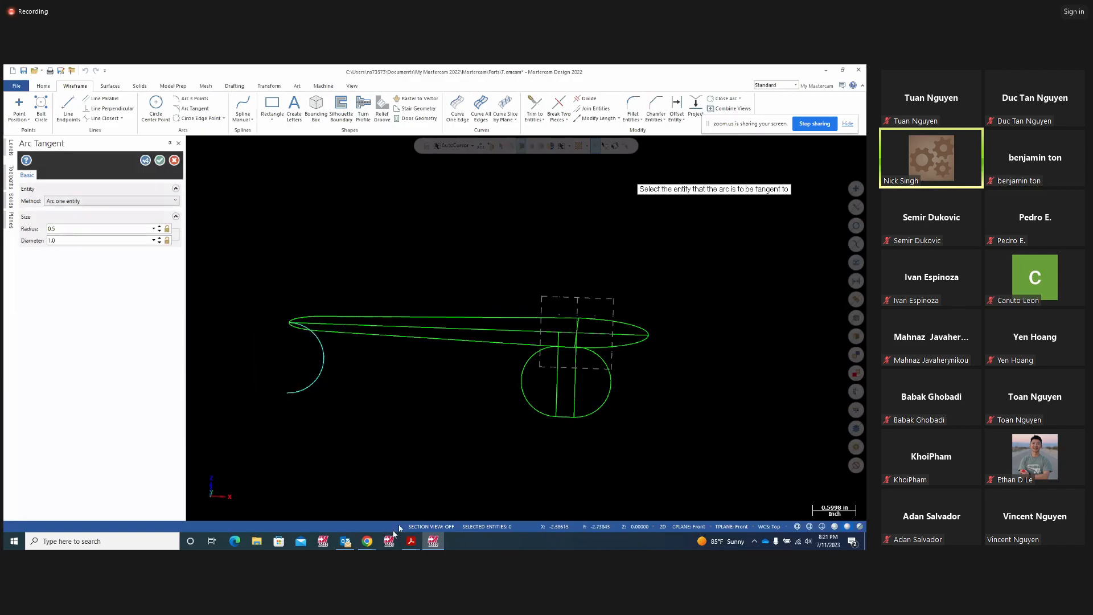
# - Review the radius of Section A-A's long sloping curve in Project13.pdf, and return to the Mastercam wireframe
pyautogui.click(411, 541)
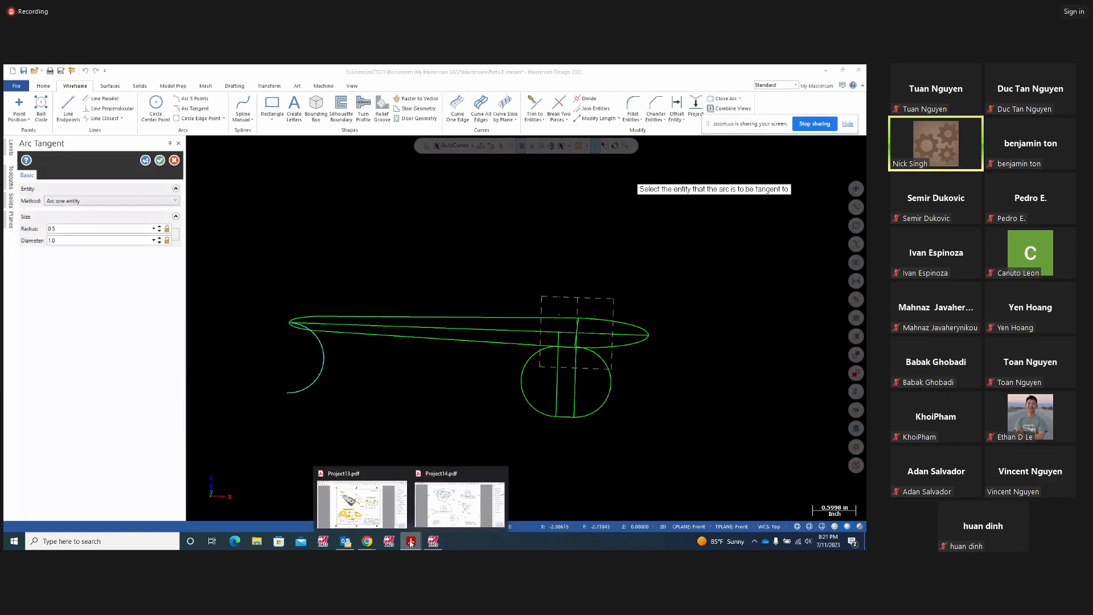
pyautogui.click(349, 508)
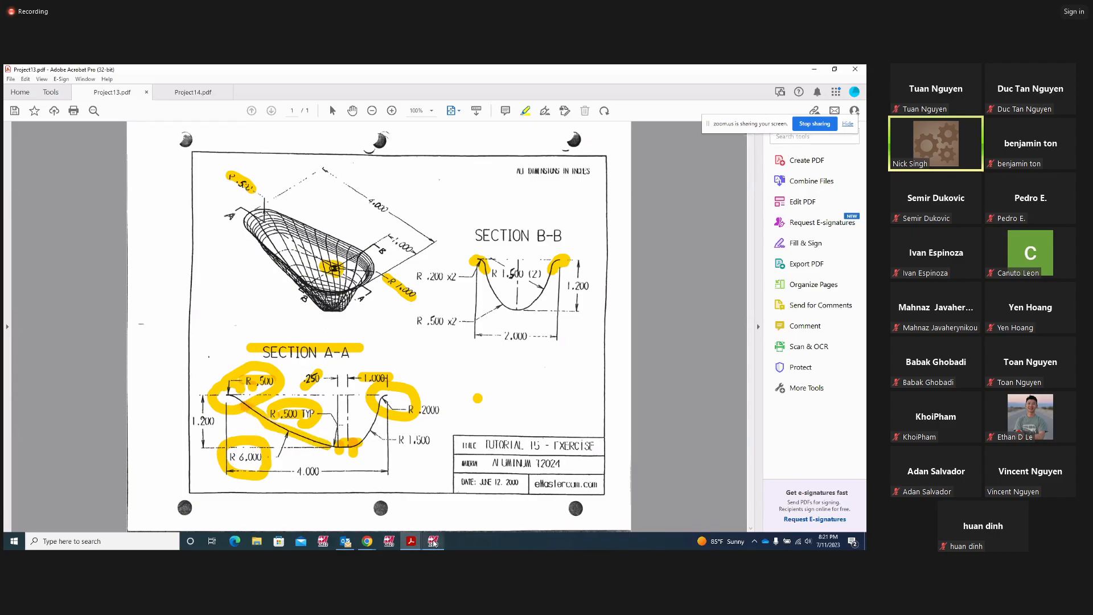
pyautogui.click(433, 541)
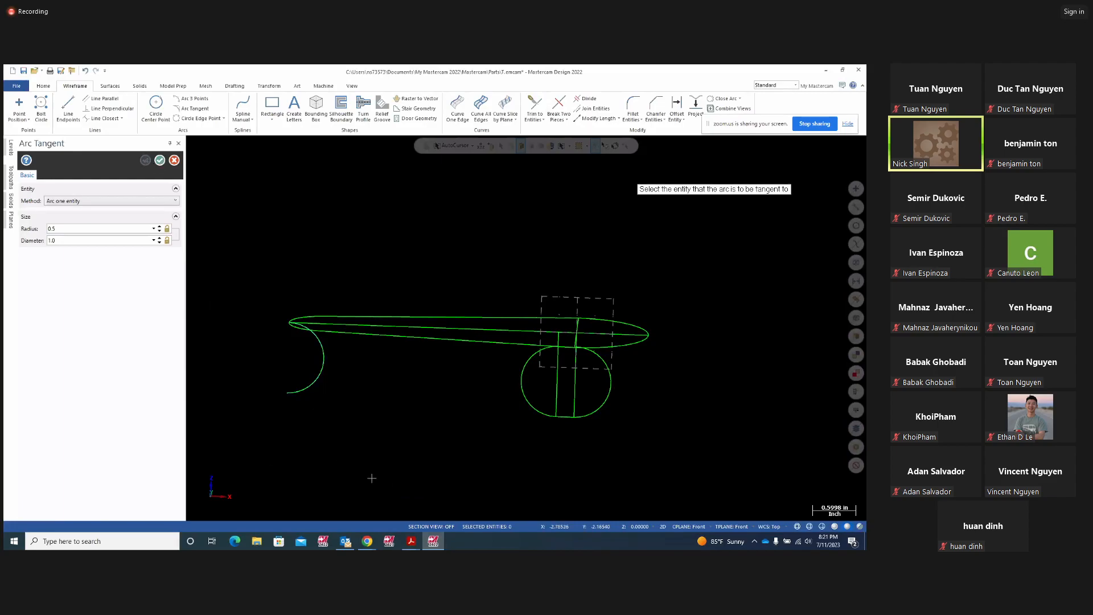
# - Try a 6.0 radius Normal fillet from the small-end arc to the left half arc on the short bottom line, keeping the downward-sloping curve
pyautogui.click(160, 160)
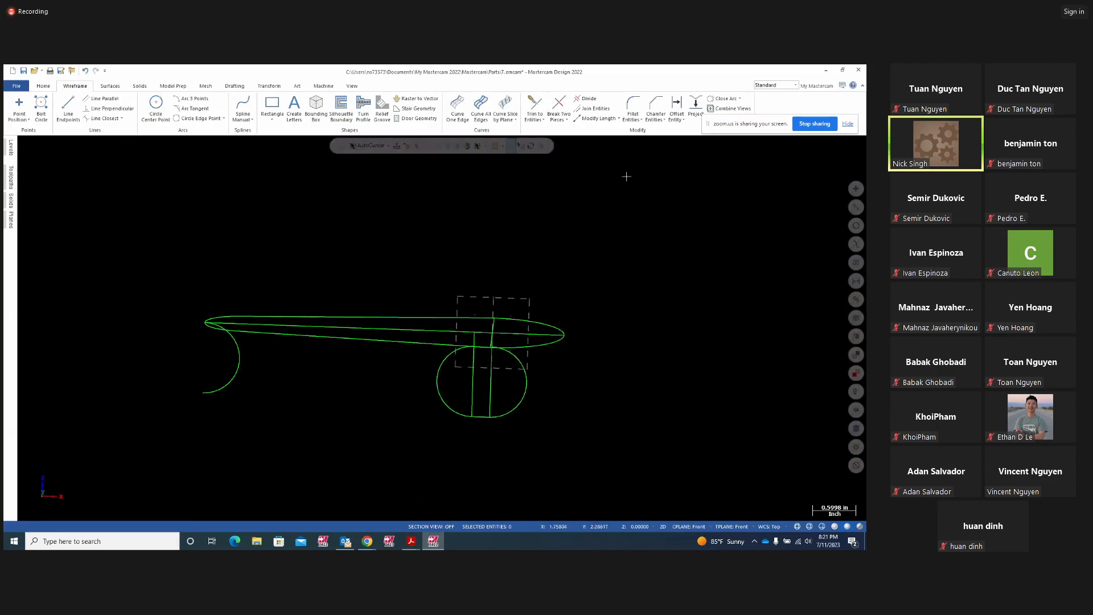
pyautogui.click(635, 119)
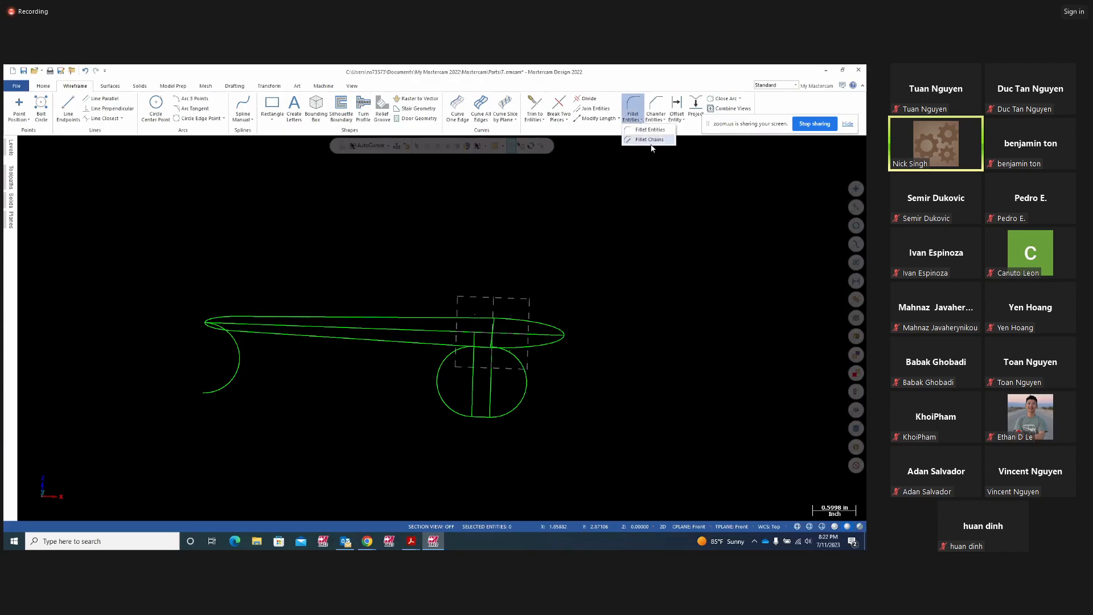
pyautogui.click(649, 130)
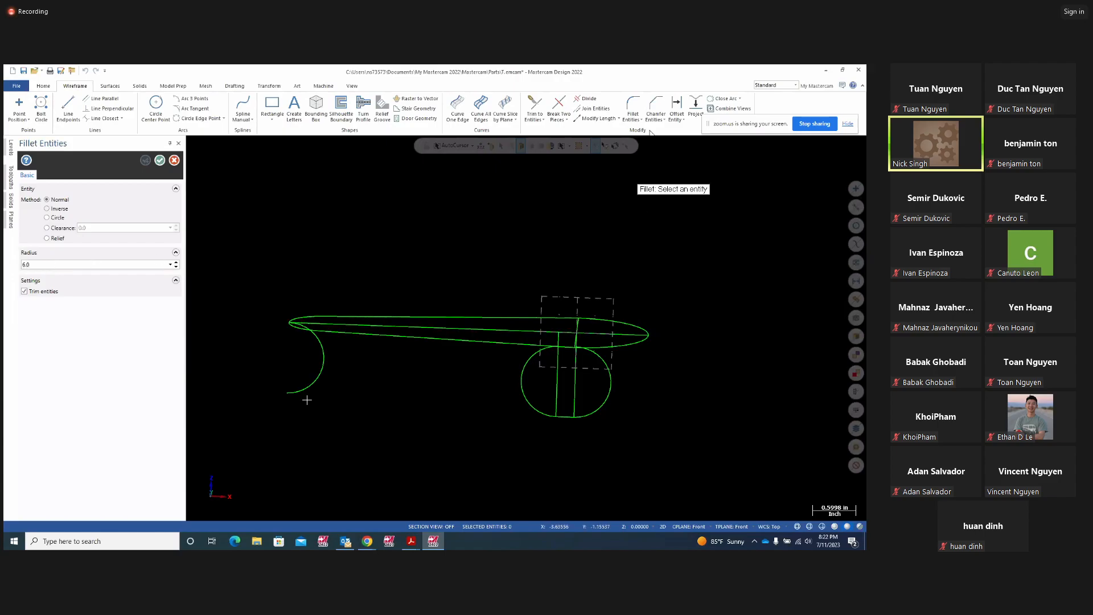
pyautogui.click(321, 347)
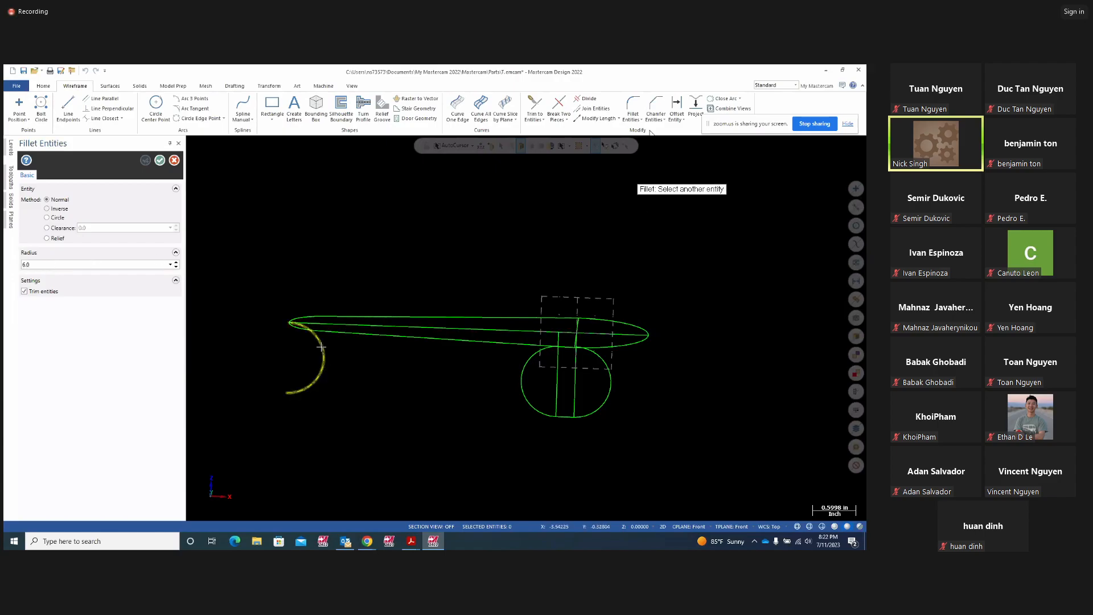
pyautogui.click(535, 409)
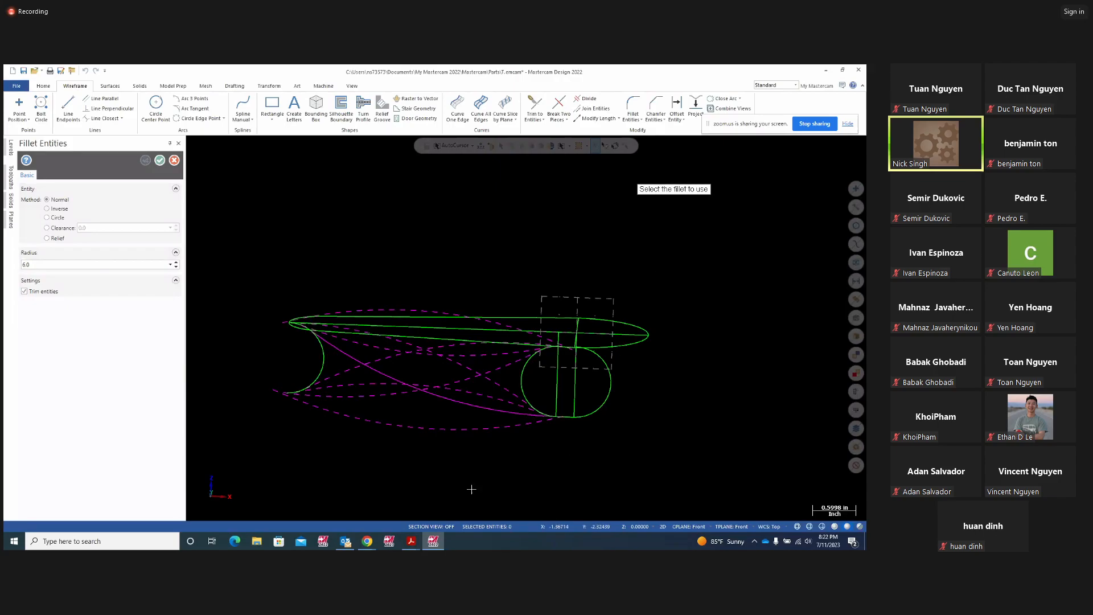
pyautogui.click(473, 406)
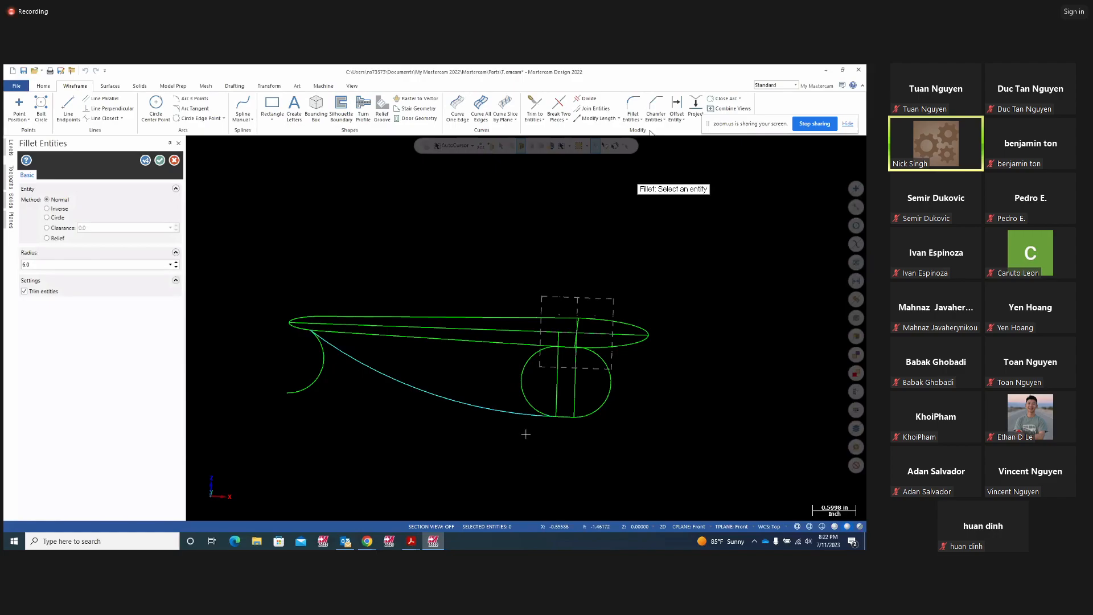
# - Inspect both ends of the long sloping fillet, and turn off entity trimming for it
pyautogui.scroll(4, 535, 432)
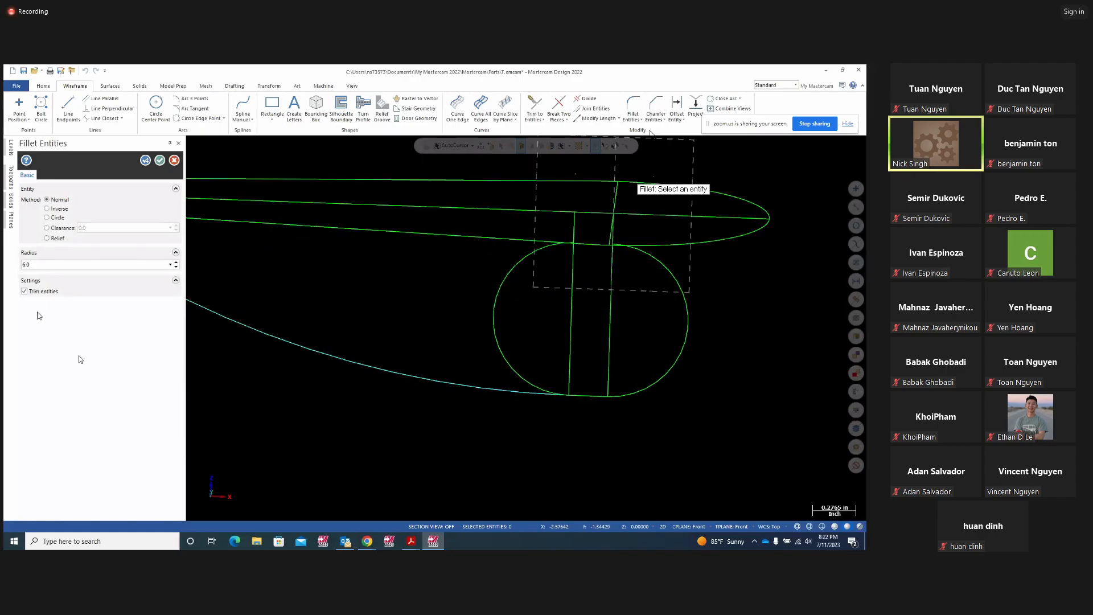
pyautogui.scroll(8, 537, 415)
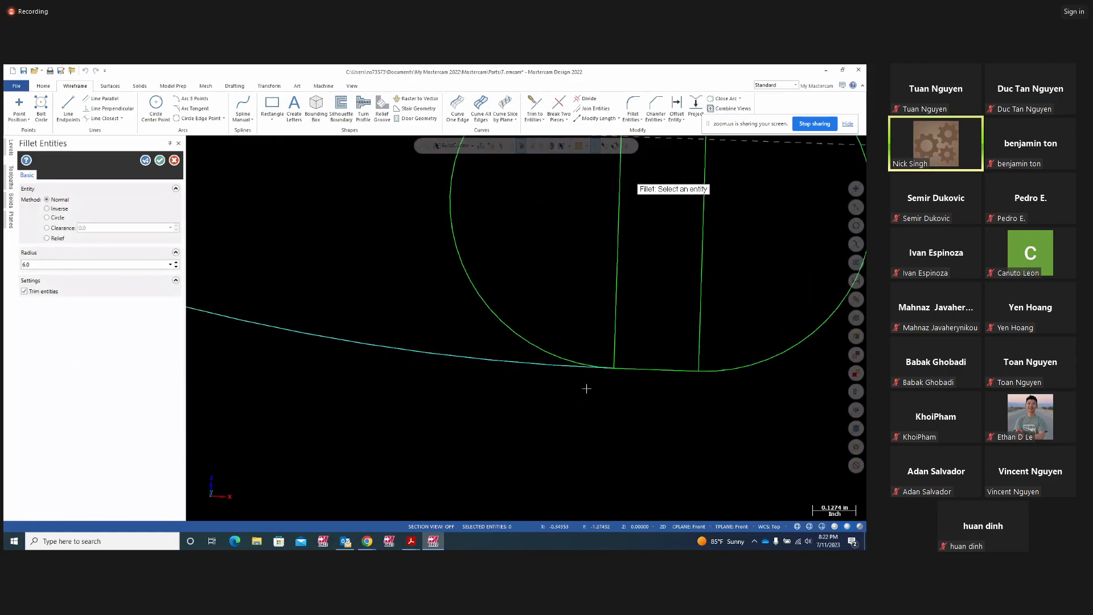
pyautogui.scroll(3, 578, 366)
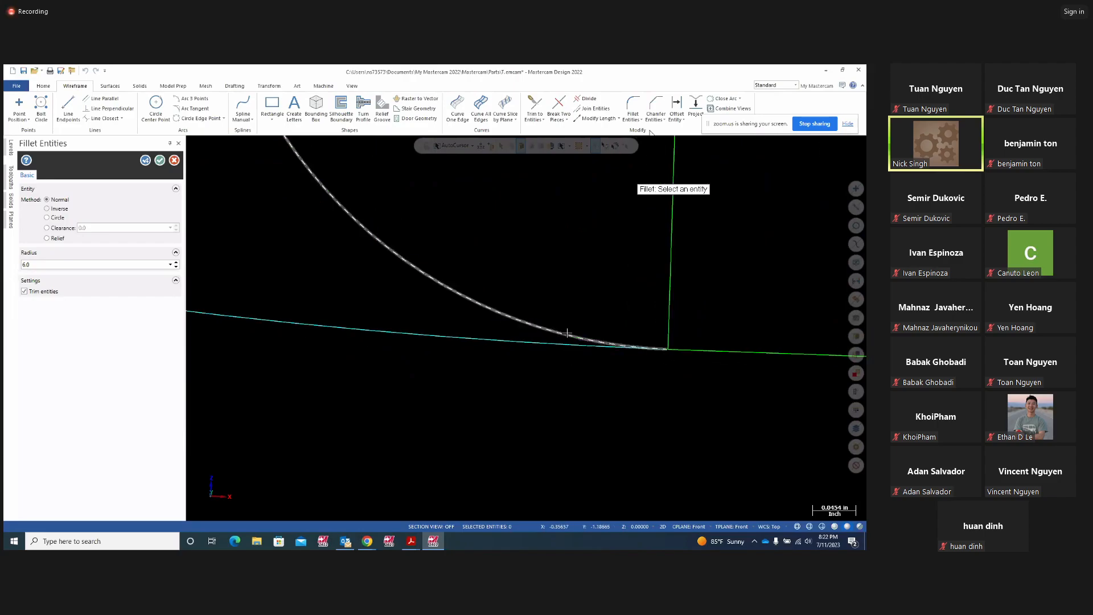
pyautogui.scroll(-7, 640, 397)
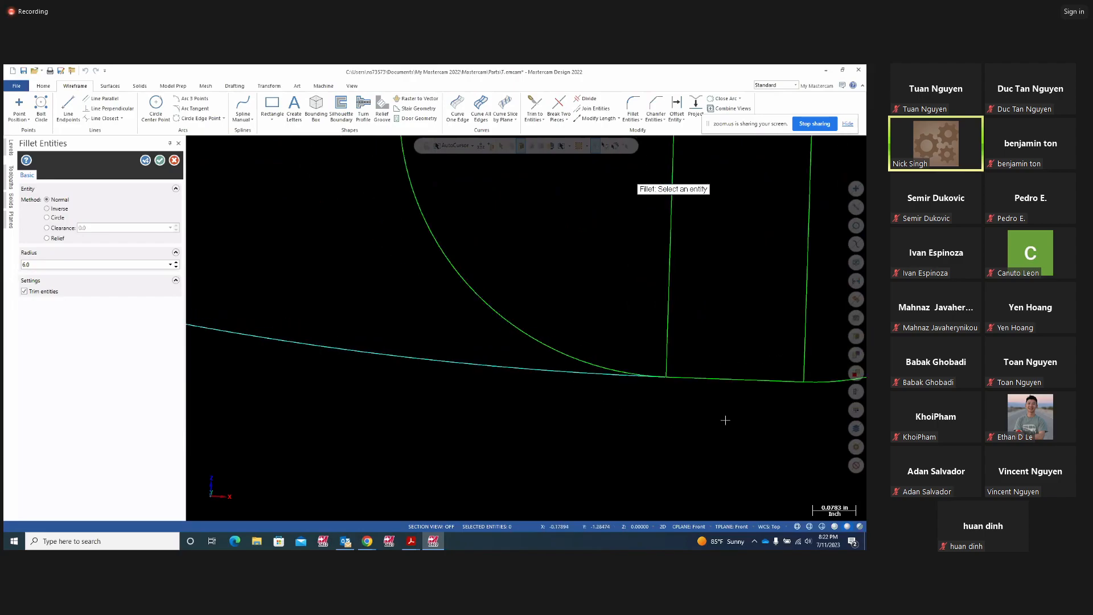
pyautogui.scroll(-5, 753, 441)
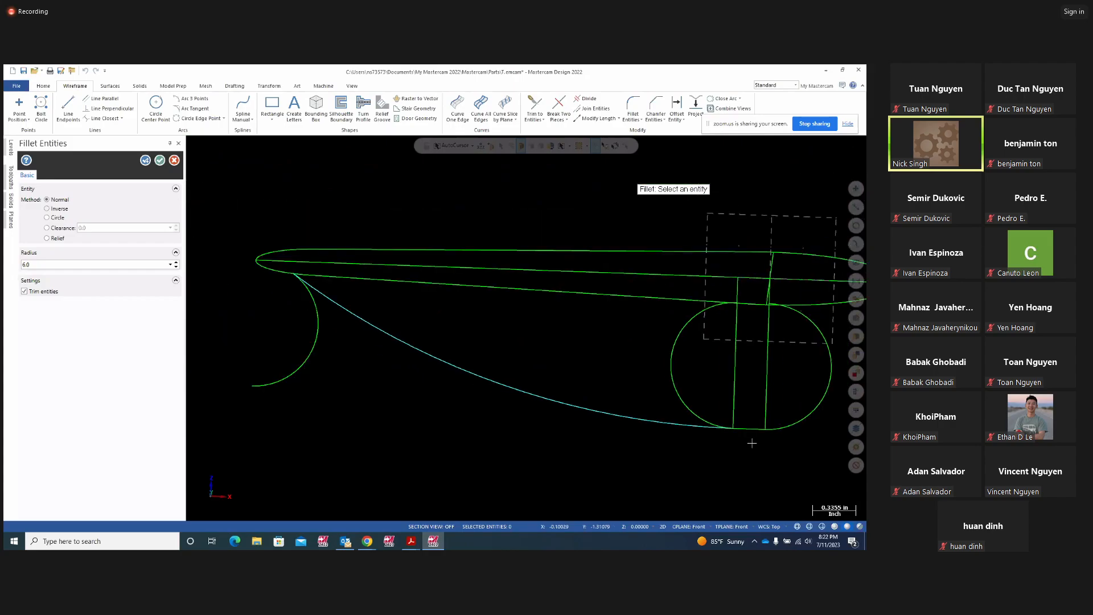
pyautogui.scroll(5, 480, 412)
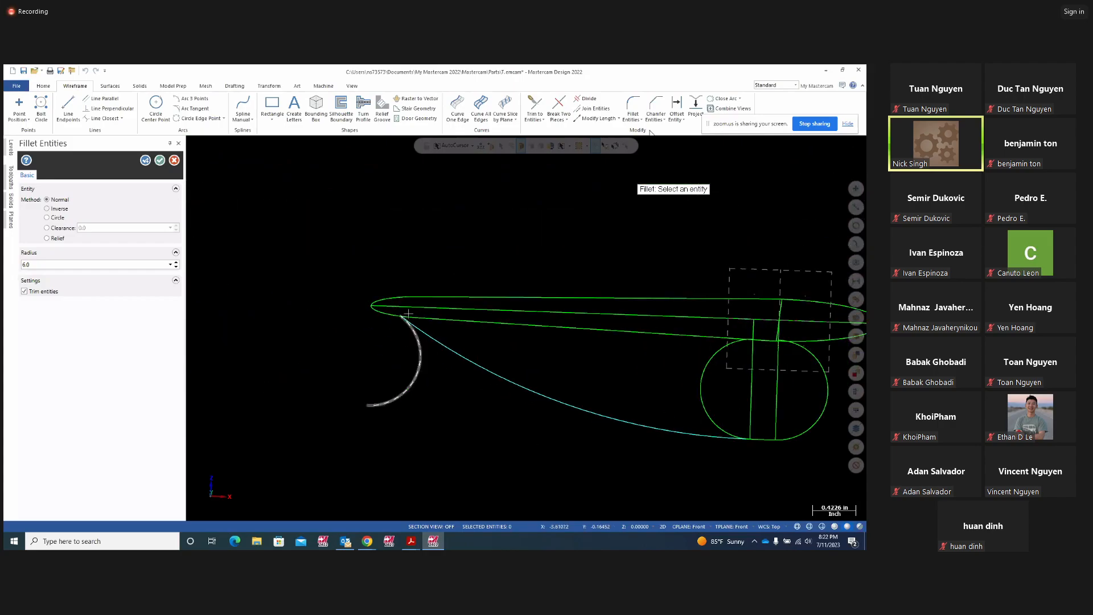
pyautogui.moveTo(485, 366)
pyautogui.mouseDown(button='middle')
pyautogui.moveTo(489, 345)
pyautogui.moveTo(486, 362)
pyautogui.mouseUp(button='middle')
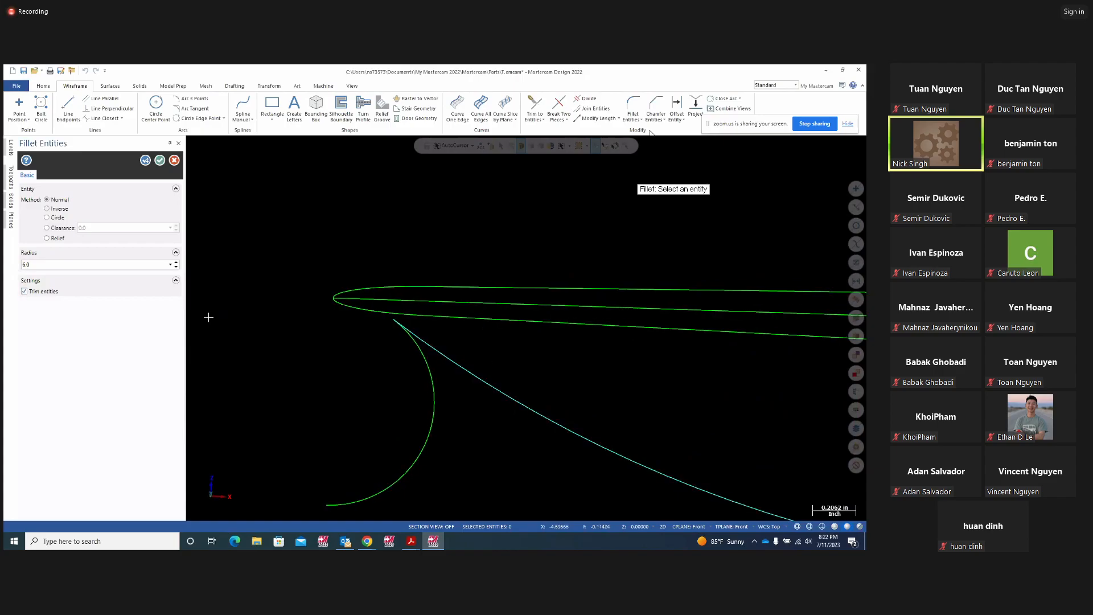
pyautogui.click(24, 291)
# - Examine where the untrimmed fillet meets the small-end arc and the short bottom line, and apply it
pyautogui.scroll(-4, 335, 385)
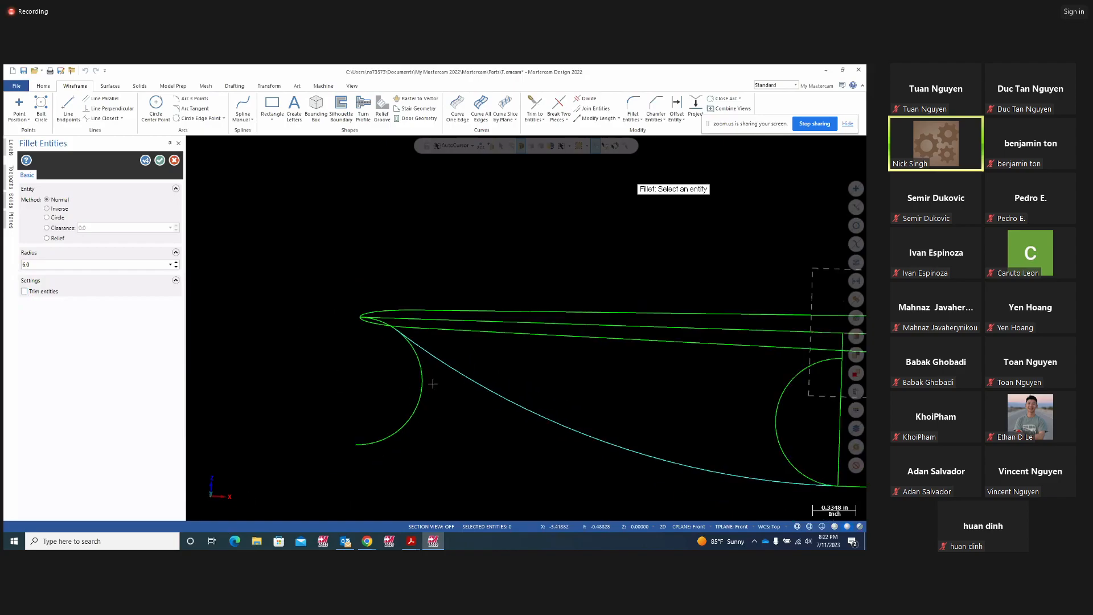
pyautogui.scroll(8, 772, 480)
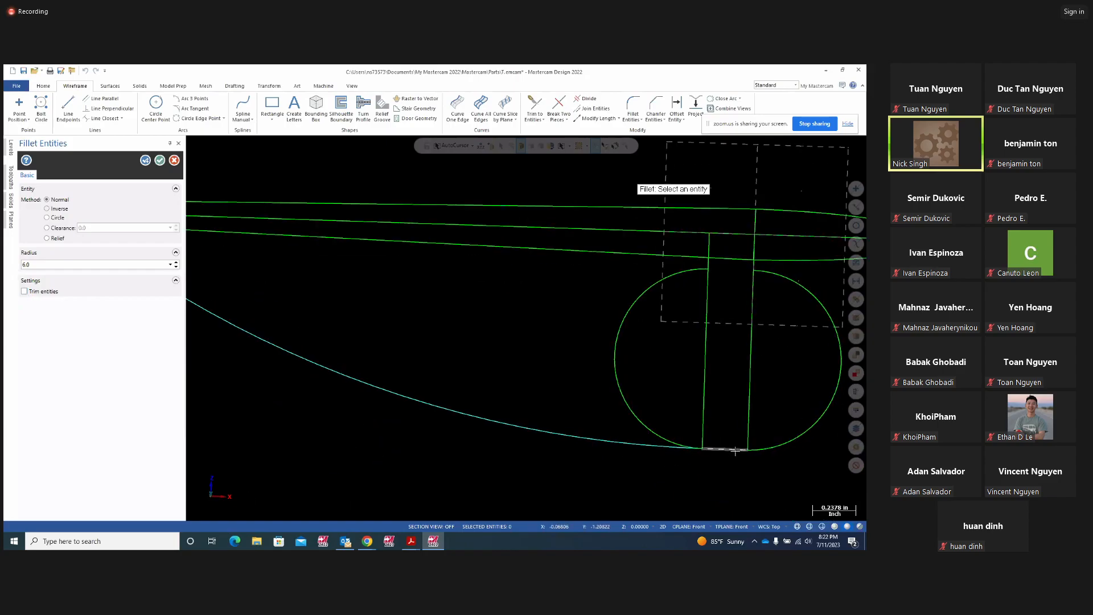
pyautogui.scroll(6, 680, 470)
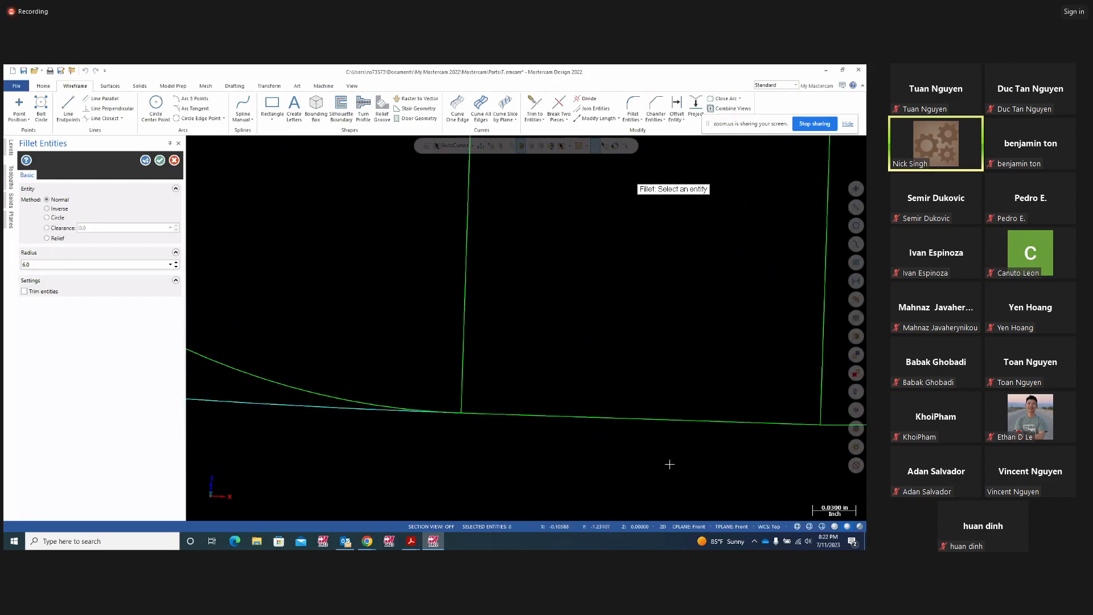
pyautogui.scroll(-9, 669, 466)
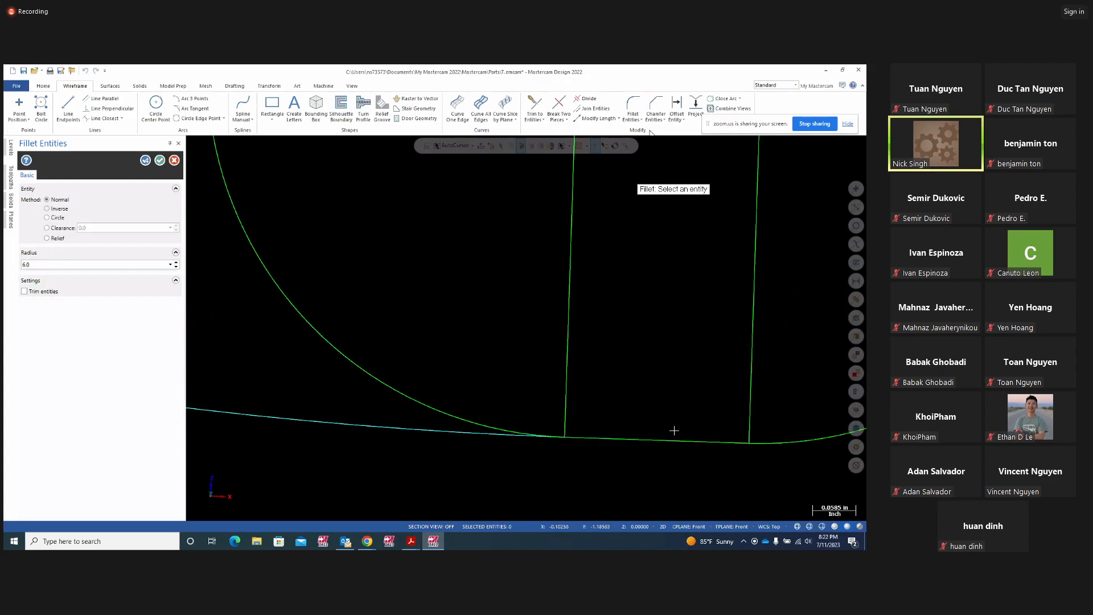
pyautogui.scroll(-2, 484, 358)
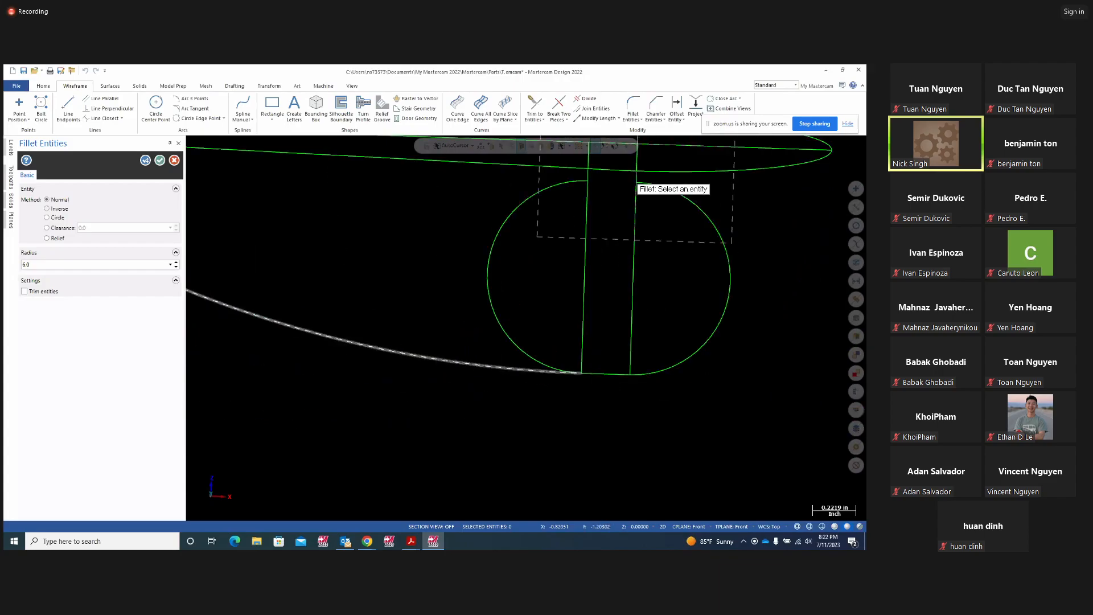
pyautogui.scroll(-5, 483, 370)
pyautogui.moveTo(663, 378)
pyautogui.mouseDown(button='middle')
pyautogui.moveTo(685, 415)
pyautogui.moveTo(674, 407)
pyautogui.moveTo(677, 381)
pyautogui.moveTo(664, 378)
pyautogui.moveTo(683, 383)
pyautogui.moveTo(666, 384)
pyautogui.mouseUp(button='middle')
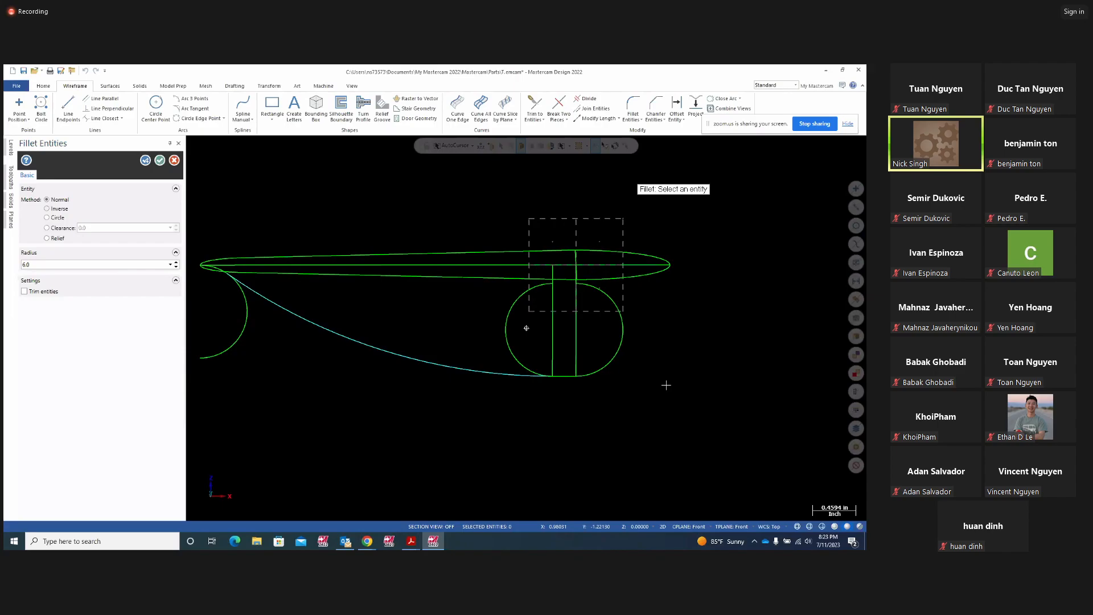
pyautogui.click(146, 161)
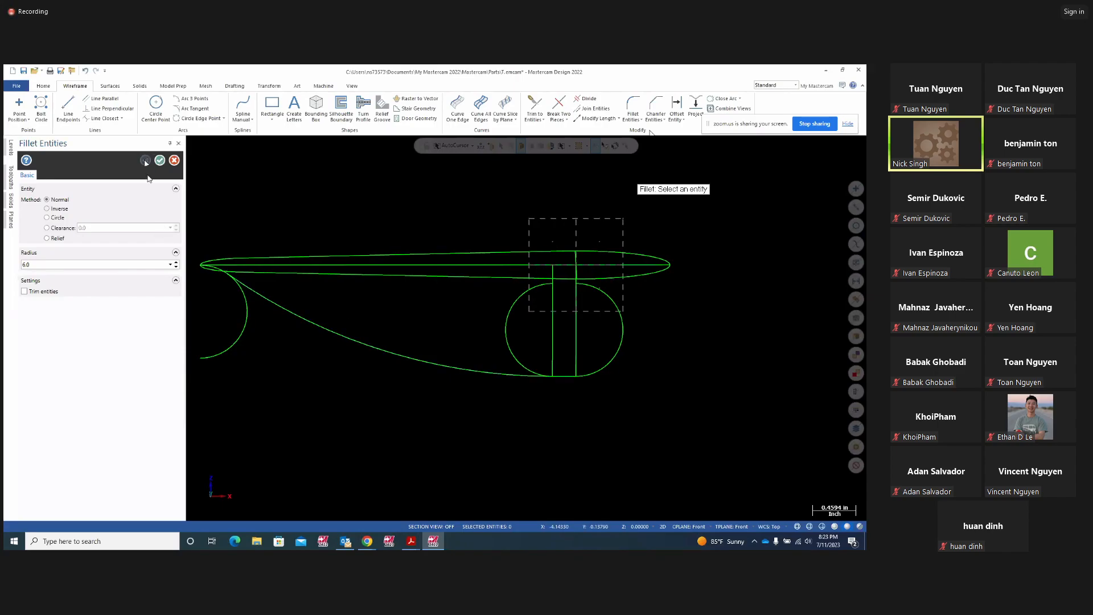
# - Leave the fillet command and undo the long sloping fillet
pyautogui.click(521, 361)
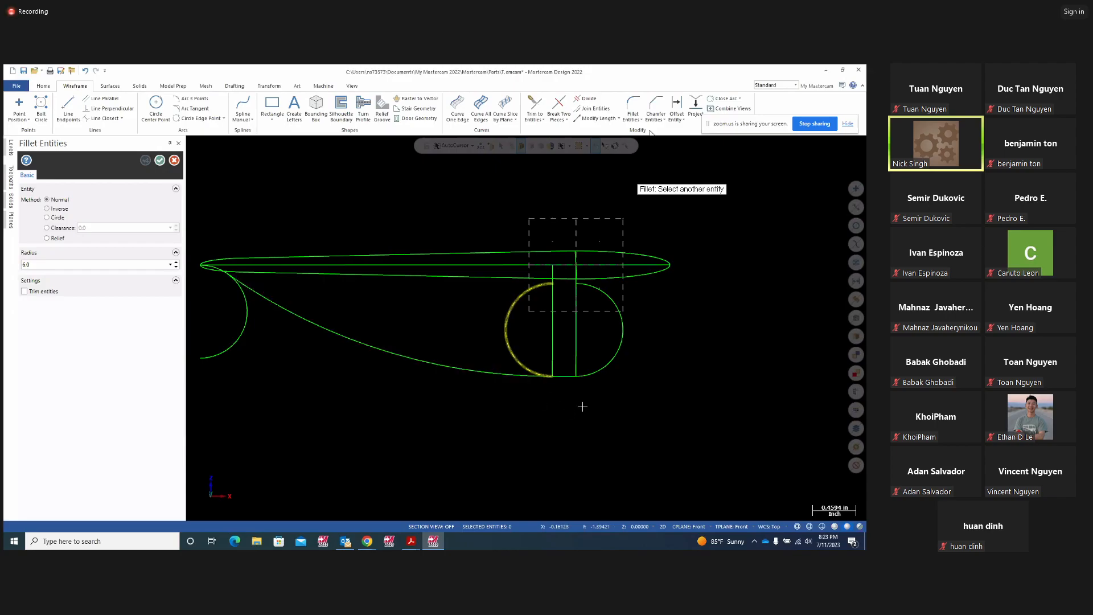
pyautogui.press('Escape')
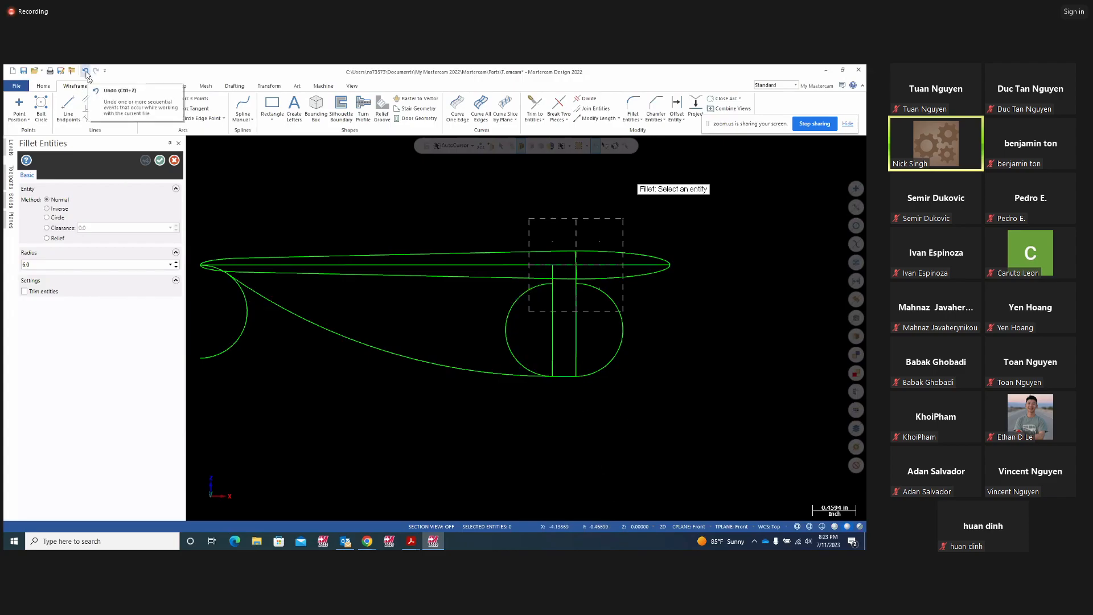
pyautogui.press('Escape')
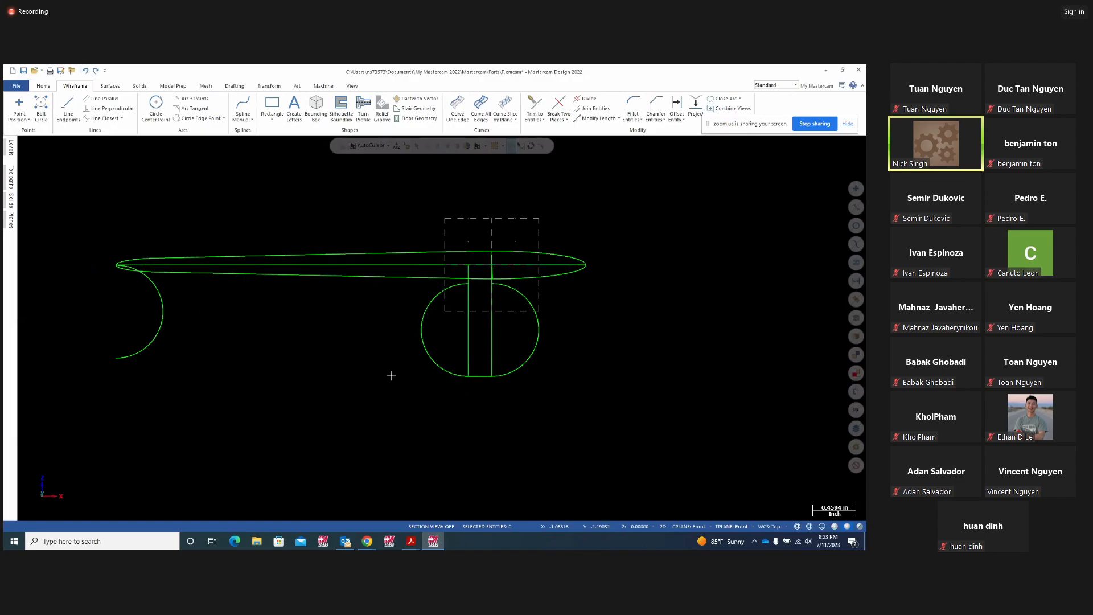
# - Check the arc radii of Section A-A in Project13.pdf, and return to the Mastercam wireframe
pyautogui.click(411, 540)
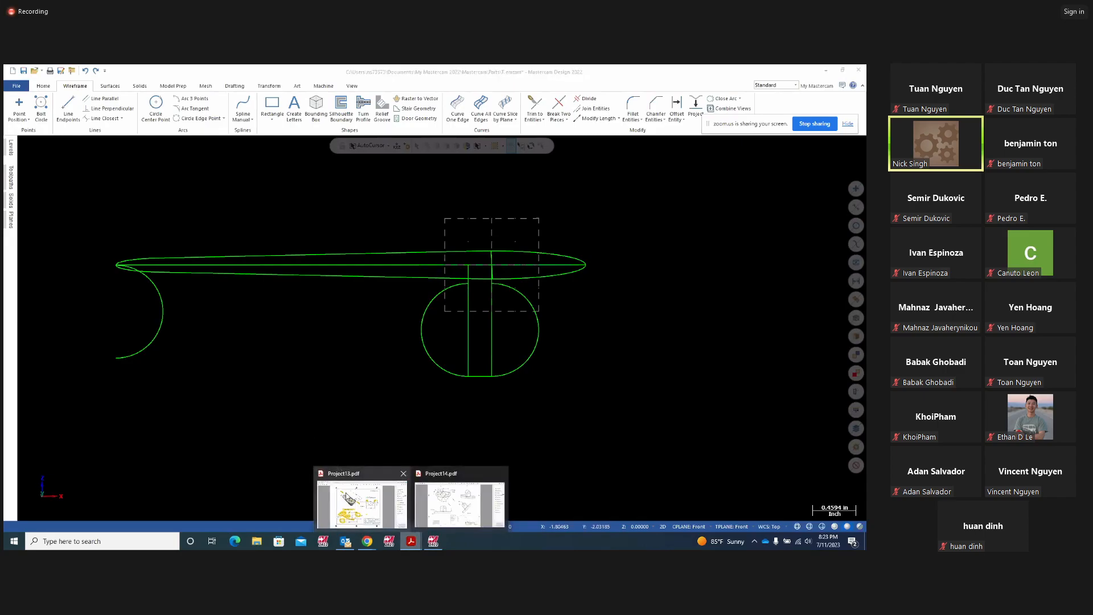
pyautogui.click(348, 498)
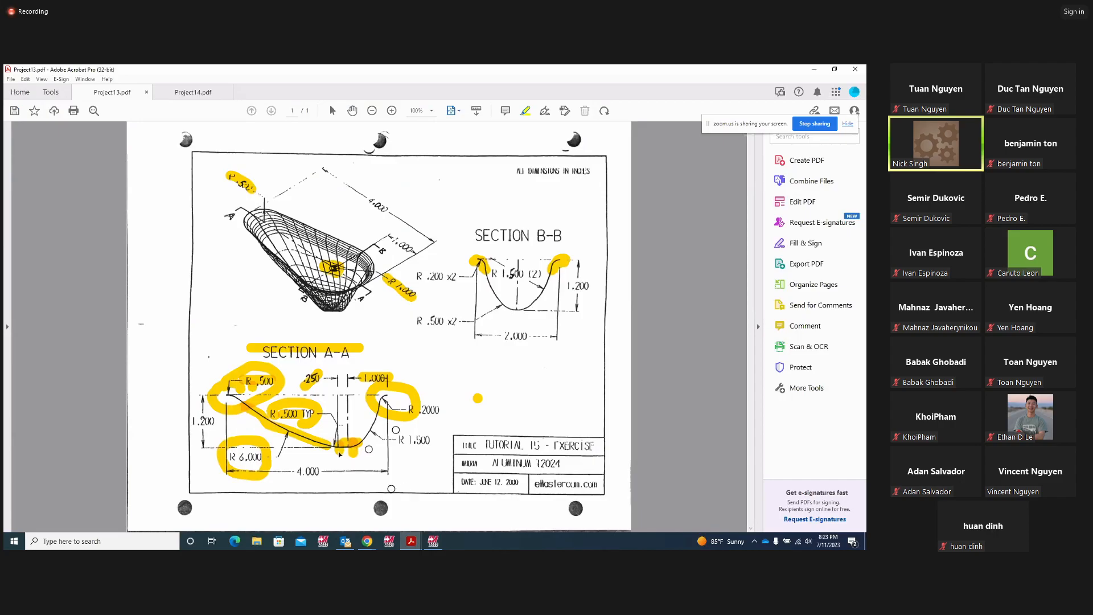
pyautogui.click(441, 542)
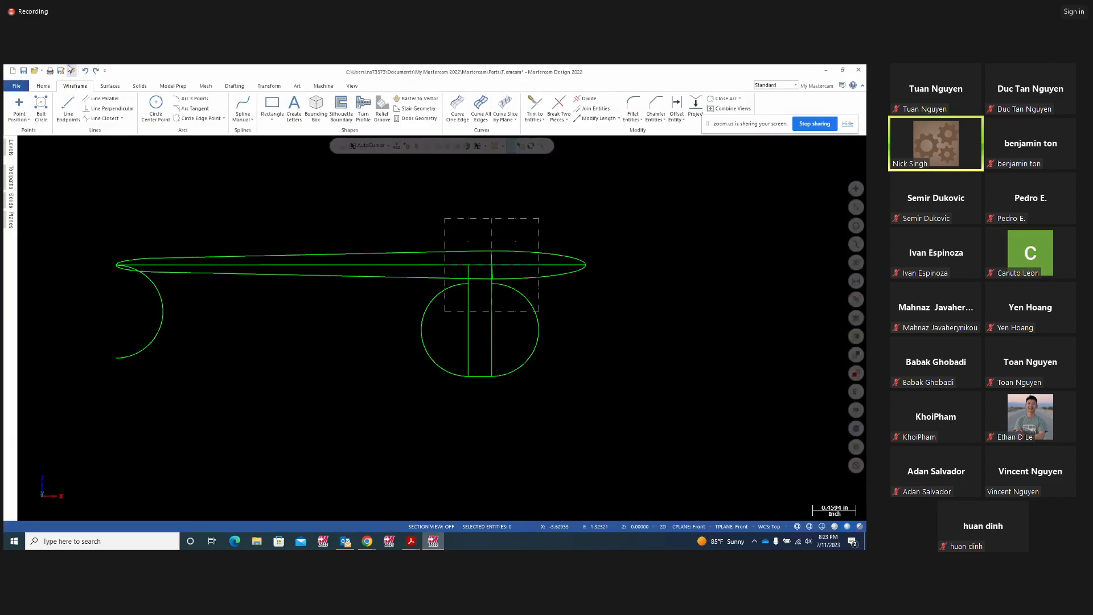
# - Create a 6.0 radius Arc Tangent with the Arc two entities method between the small-end arc and the left bottom half arc, keeping the downward-sloping curve
pyautogui.click(193, 108)
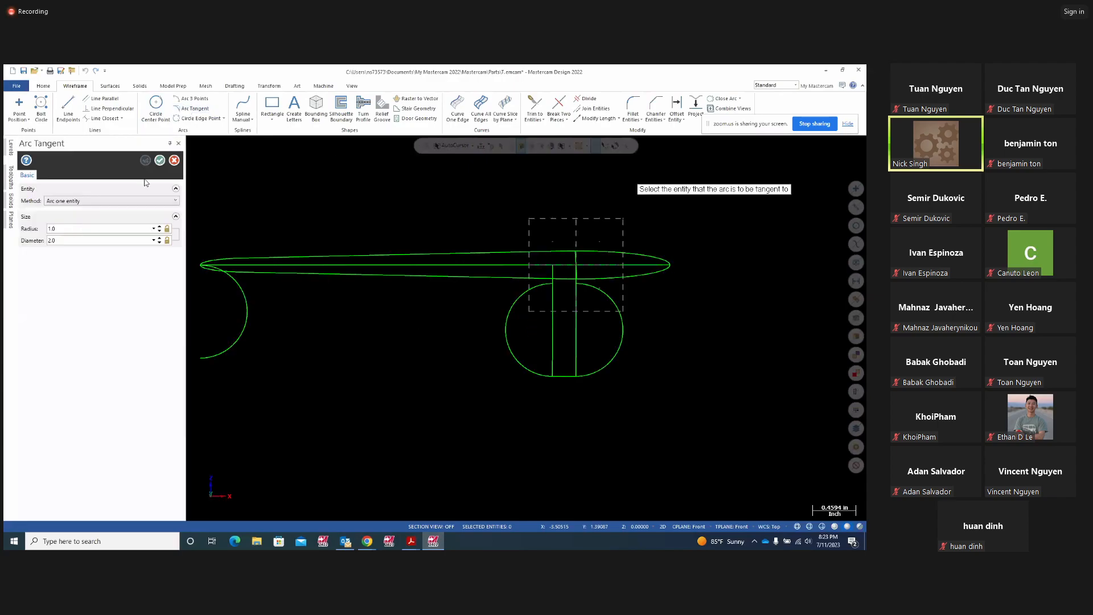
pyautogui.click(135, 204)
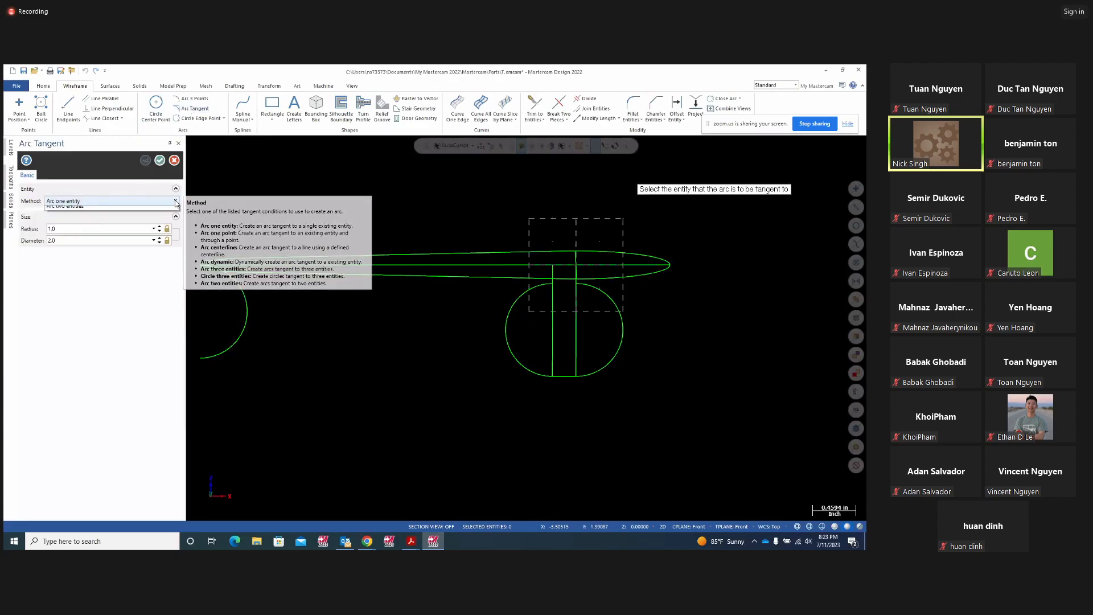
pyautogui.click(67, 266)
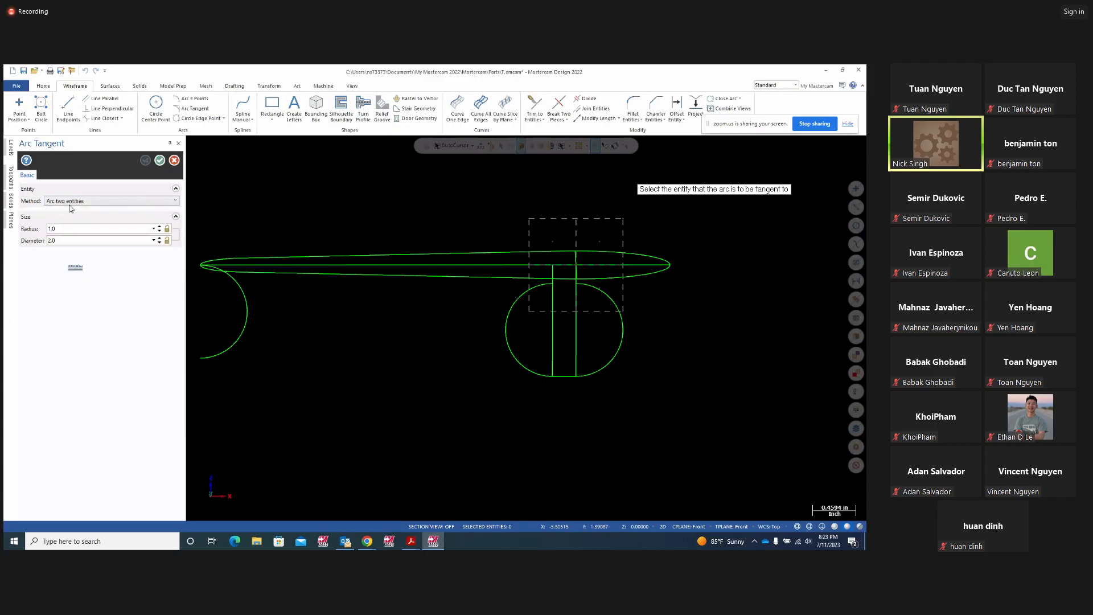
pyautogui.click(64, 229)
pyautogui.write('6')
pyautogui.press('Return')
pyautogui.click(499, 352)
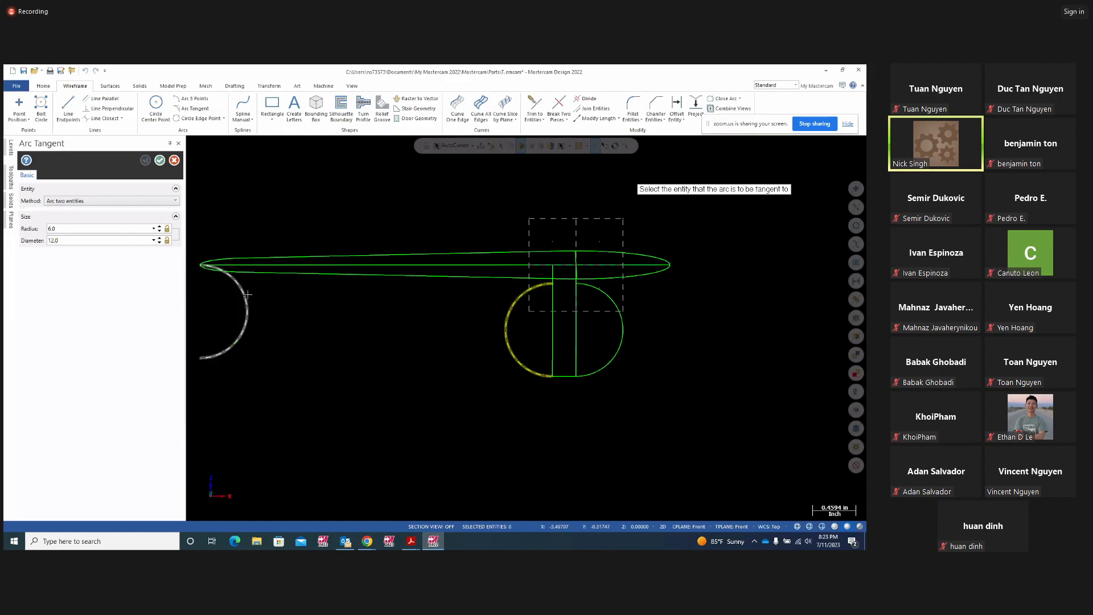
pyautogui.click(246, 302)
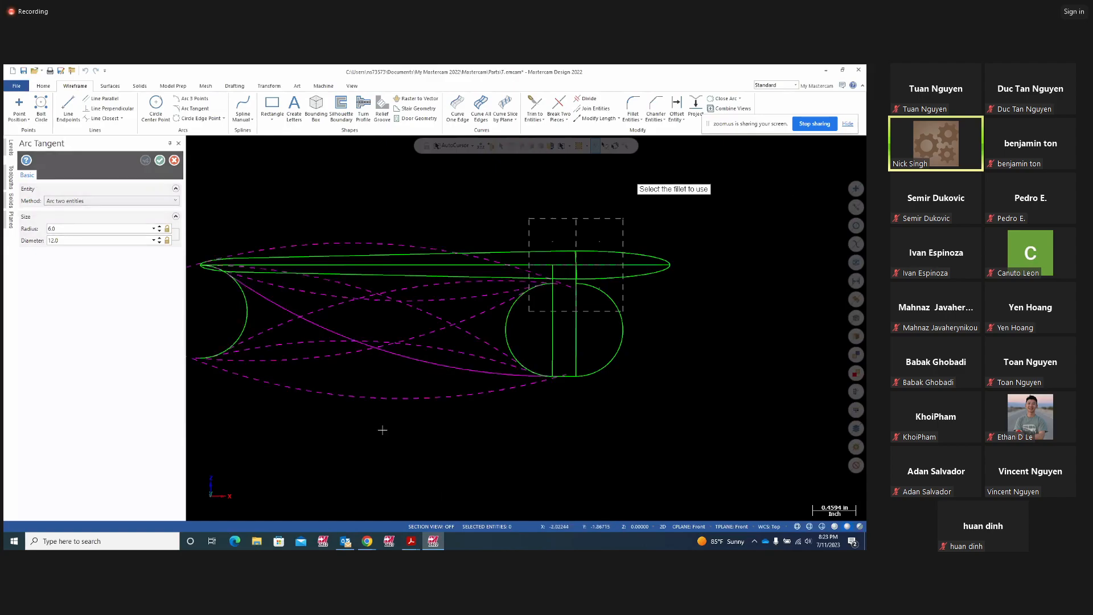
pyautogui.click(323, 326)
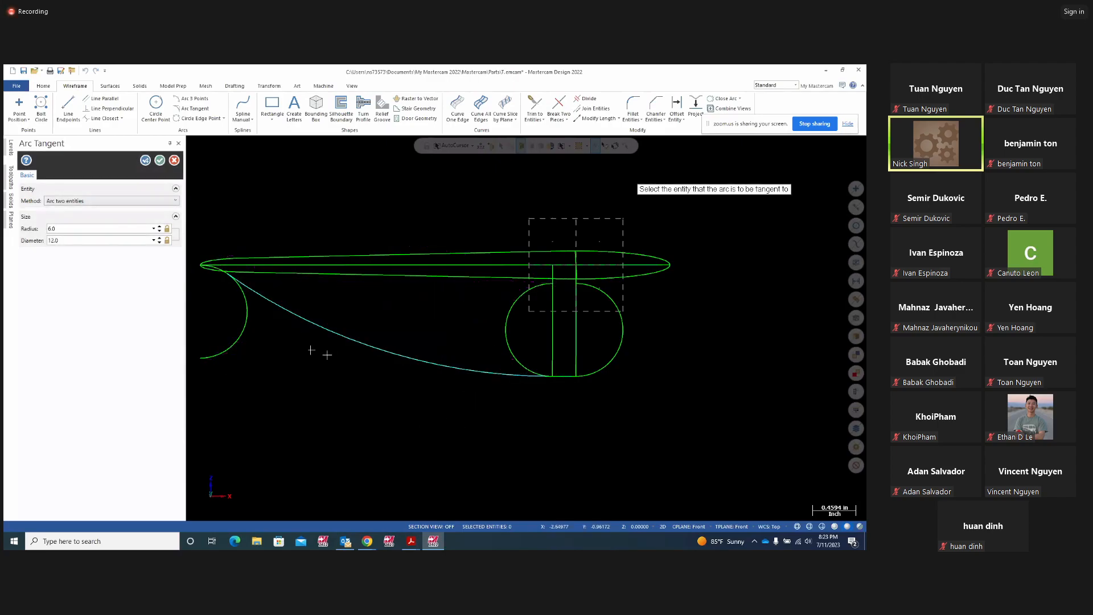
pyautogui.scroll(-2, 330, 359)
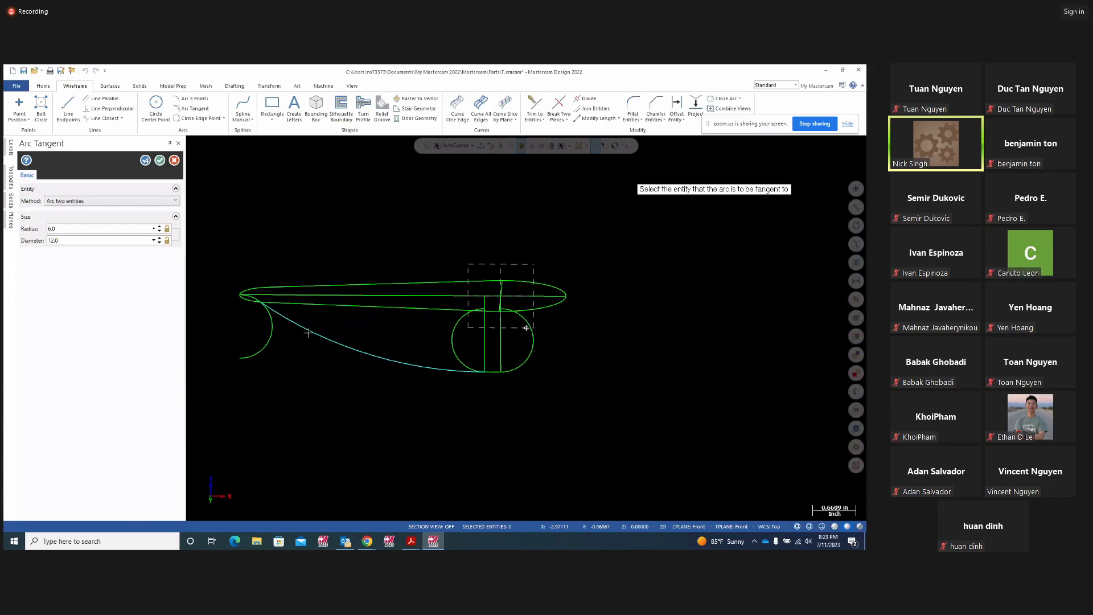
pyautogui.click(159, 161)
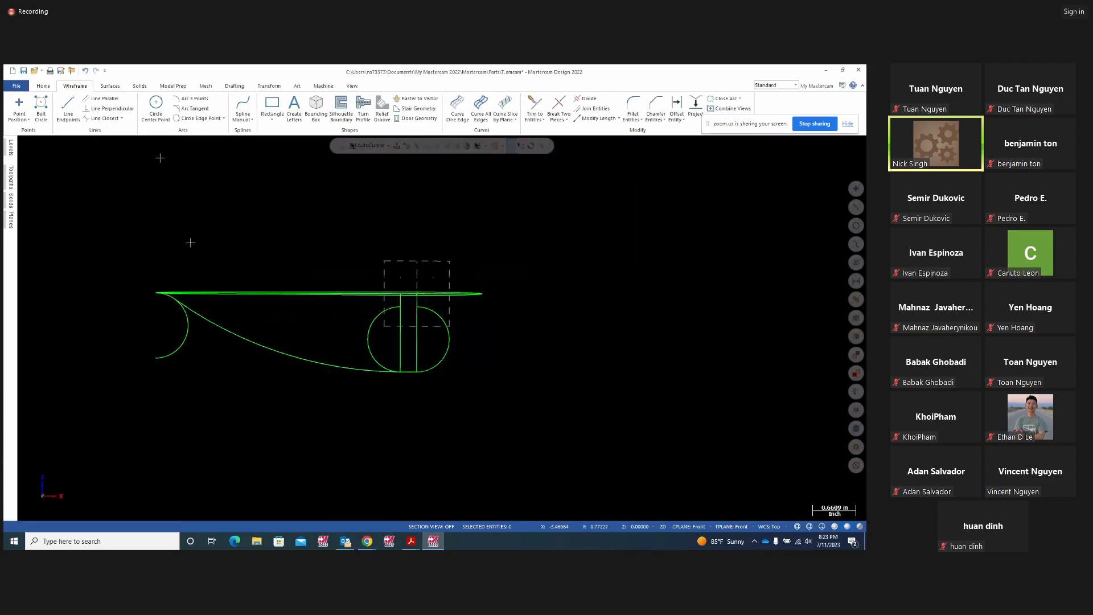
# - Trim away the left bottom half arc and the excess of the small-end arc with Divide
pyautogui.click(586, 101)
pyautogui.click(452, 339)
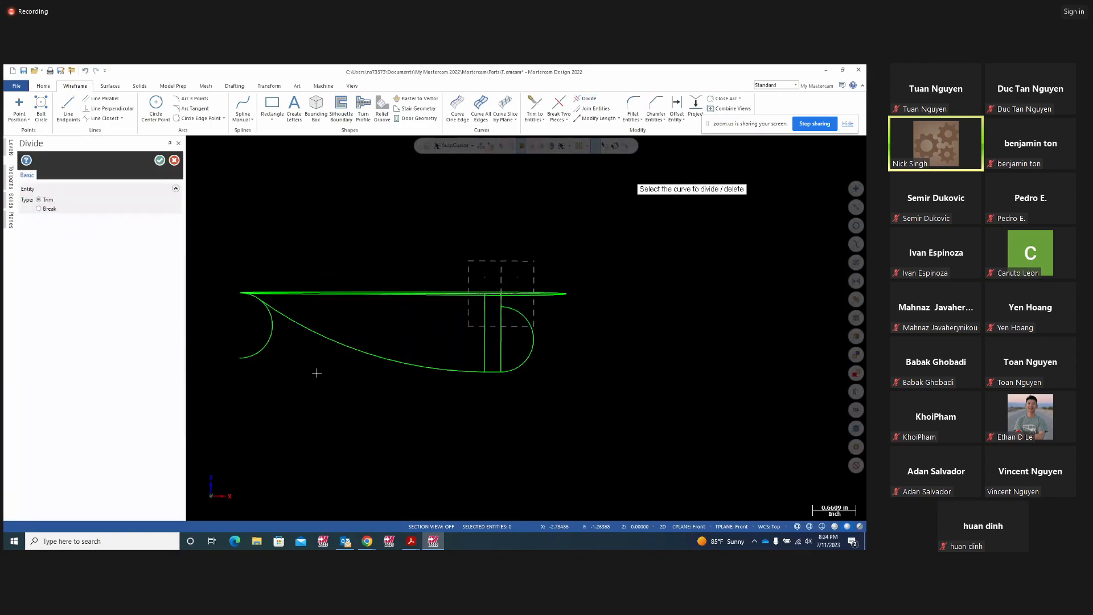
pyautogui.click(268, 341)
pyautogui.moveTo(452, 419)
pyautogui.mouseDown(button='middle')
pyautogui.moveTo(437, 422)
pyautogui.moveTo(535, 381)
pyautogui.mouseUp(button='middle')
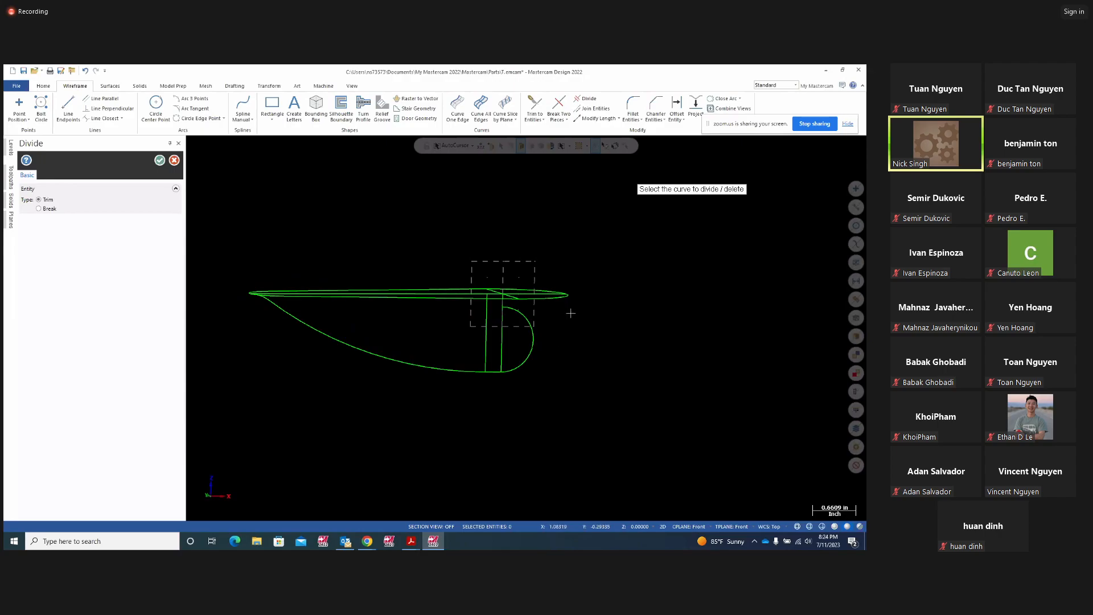
pyautogui.moveTo(570, 313); pyautogui.dragTo(581, 335, button='middle')
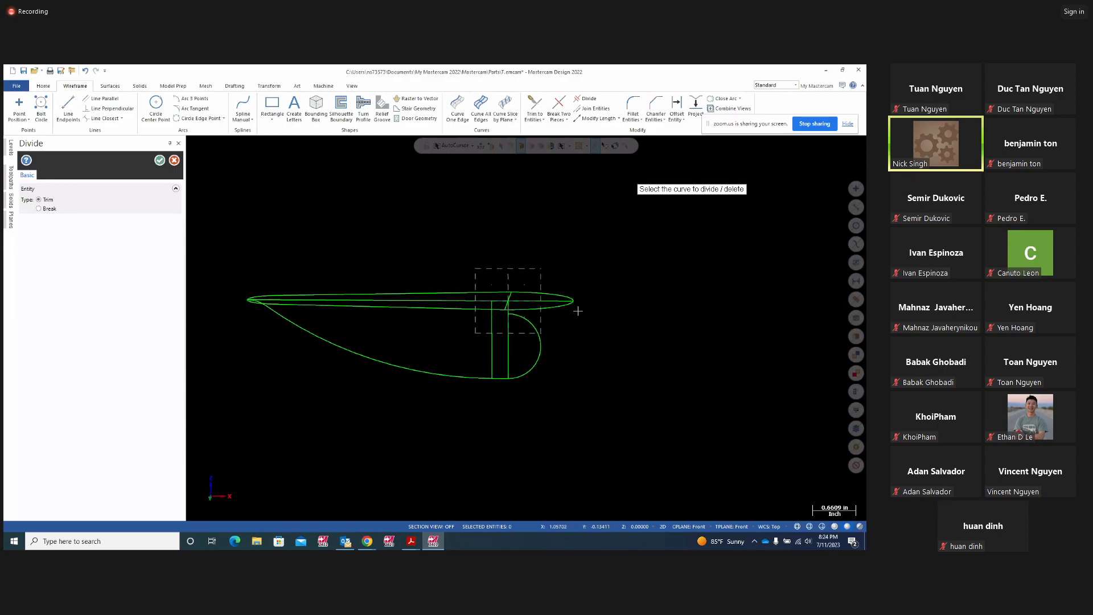
# - Review the large-end arc of Section A-A in Project13.pdf, remove the highlight circle around it, and return to Mastercam
pyautogui.click(411, 540)
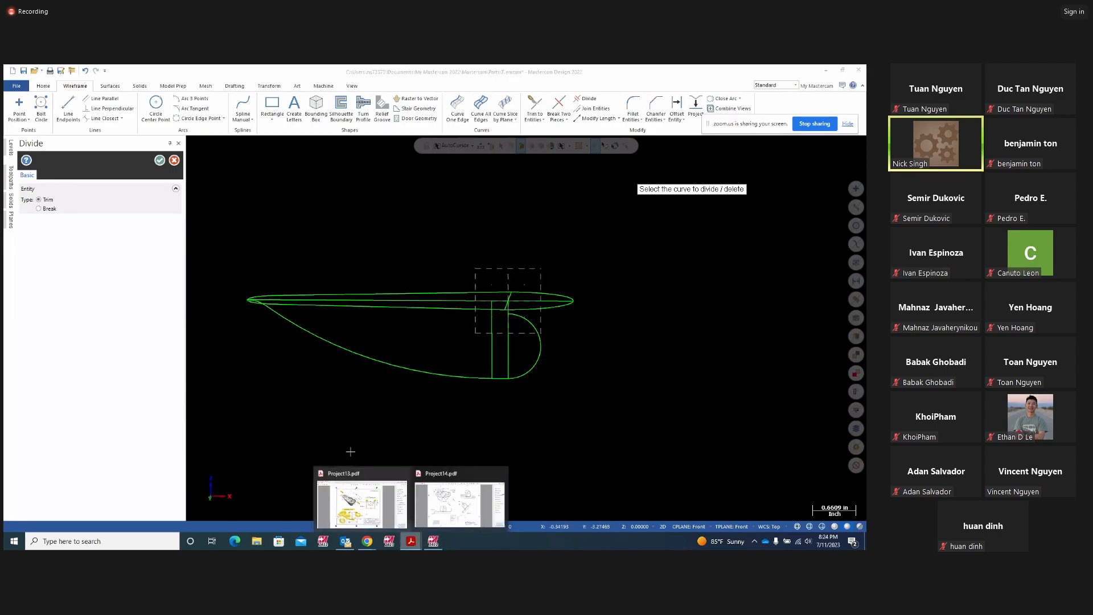
pyautogui.click(364, 495)
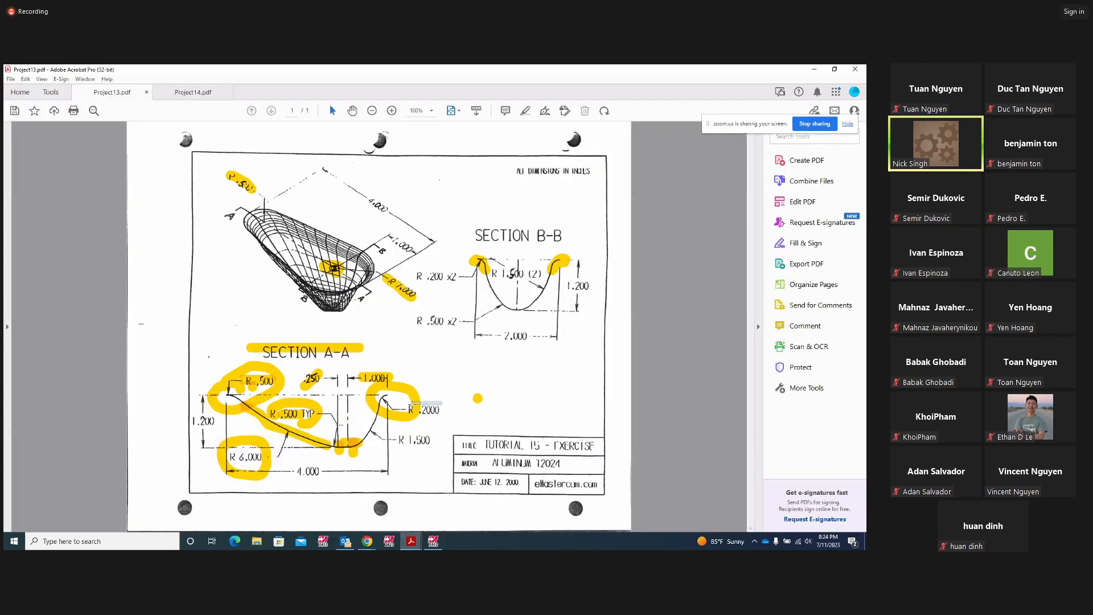
pyautogui.moveTo(397, 401); pyautogui.dragTo(443, 419)
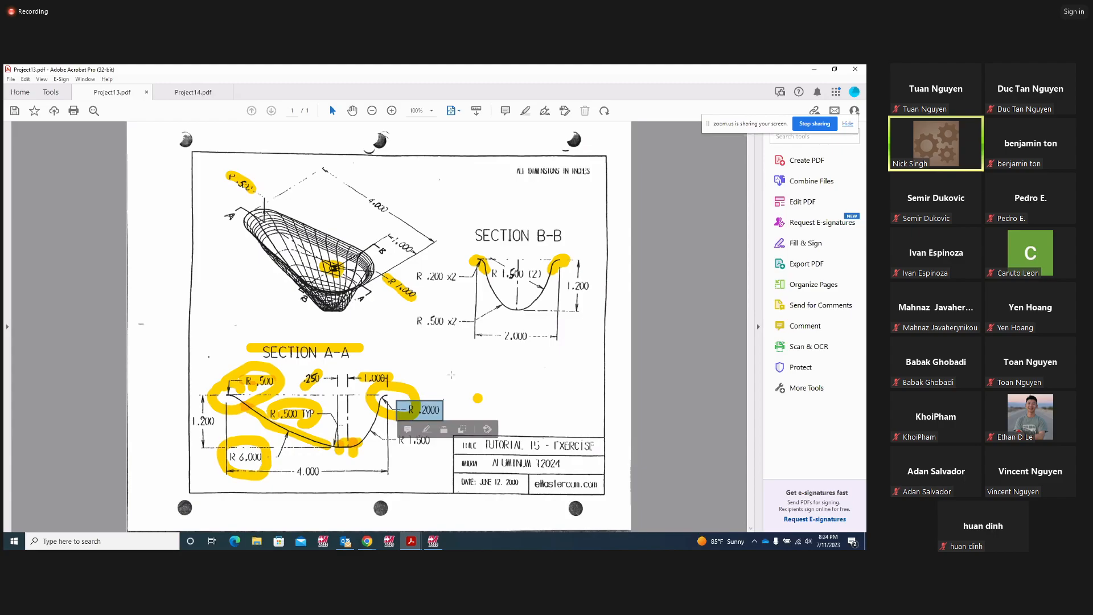
pyautogui.click(434, 379)
pyautogui.moveTo(419, 377); pyautogui.dragTo(346, 436)
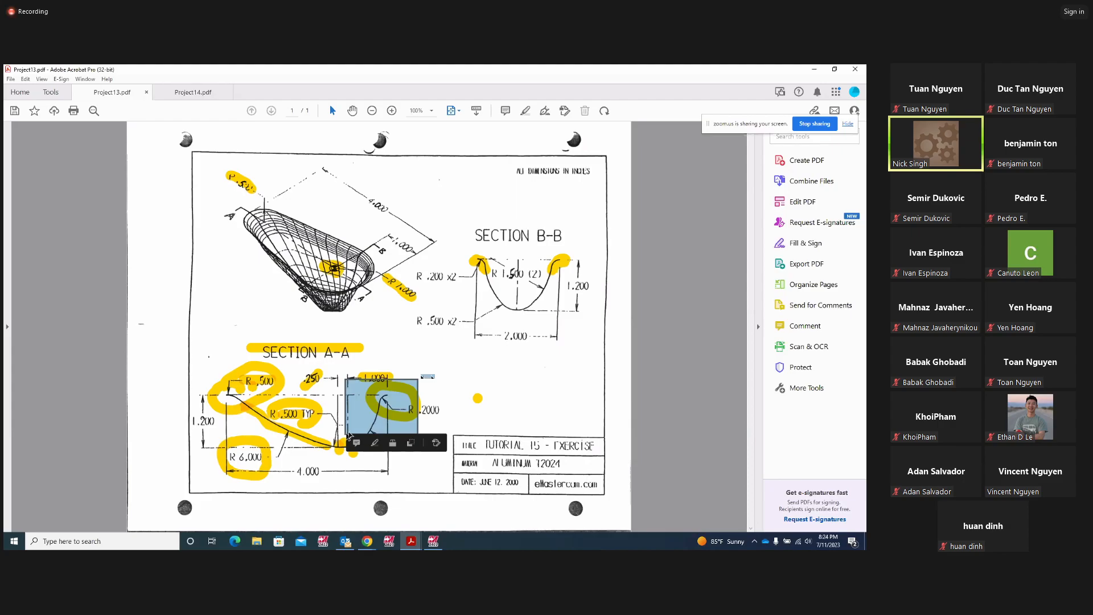
pyautogui.click(441, 378)
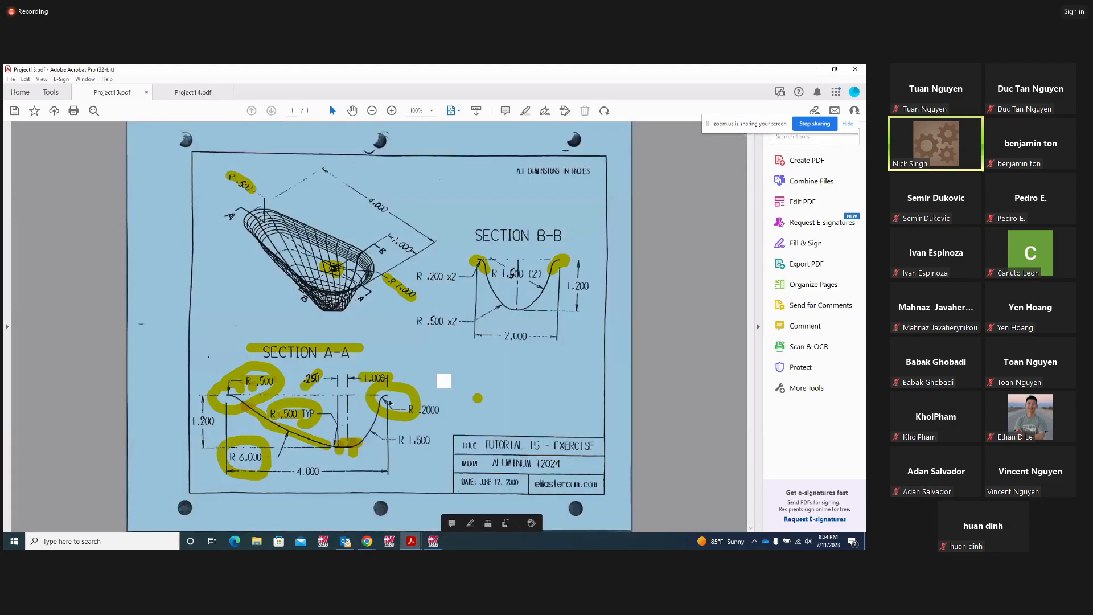
pyautogui.click(406, 396)
pyautogui.click(424, 383)
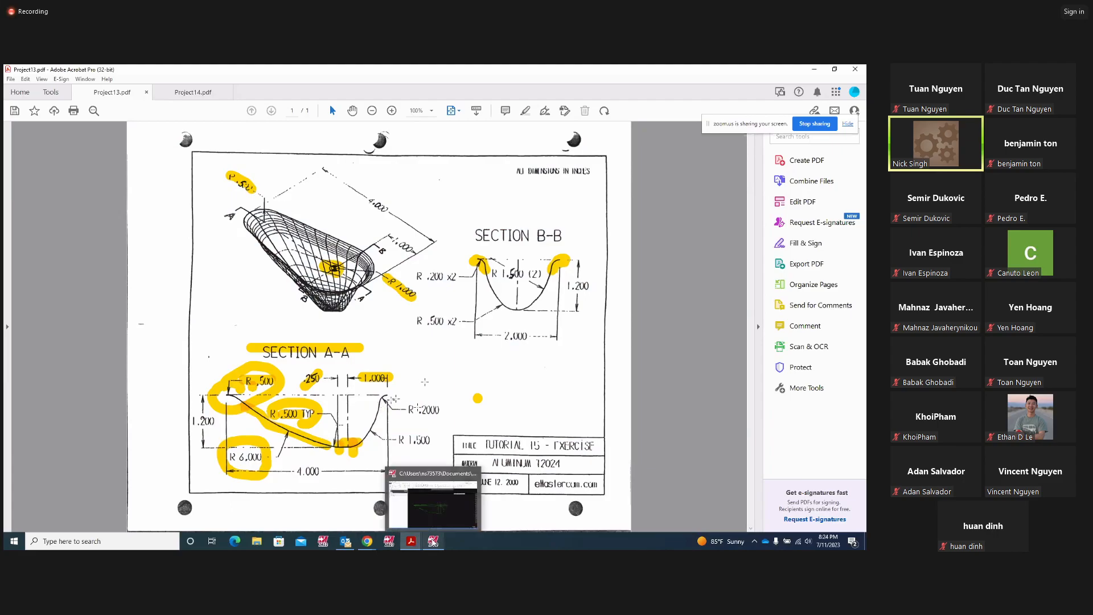
pyautogui.click(433, 542)
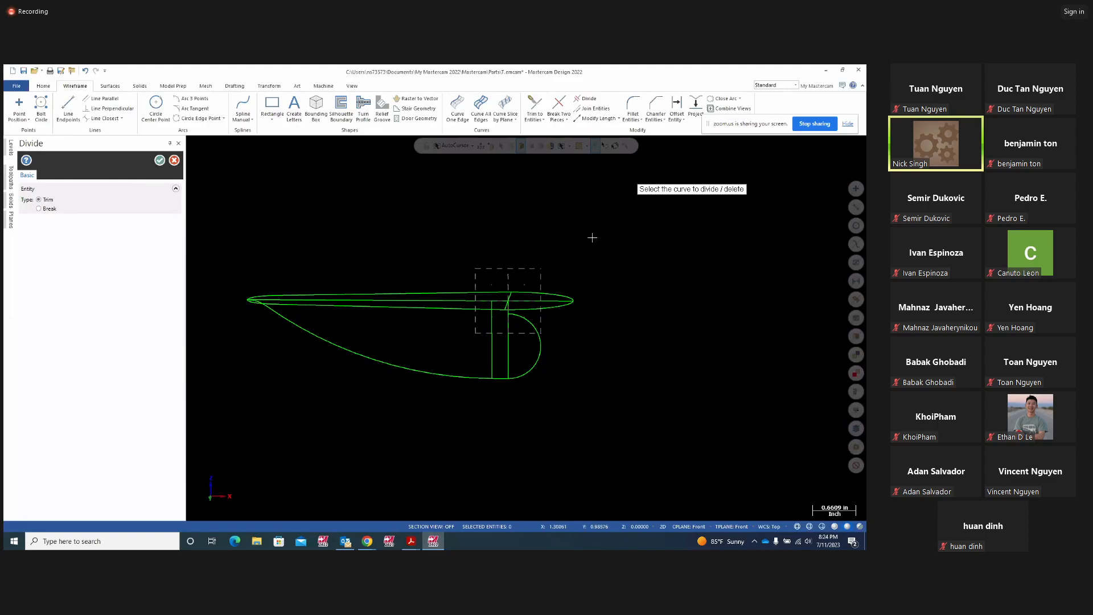
# - Create a 0.2 radius Arc Tangent with the Arc one entity method at the centre line's large-end endpoint, keeping the arc that curves inward below it
pyautogui.press('Escape')
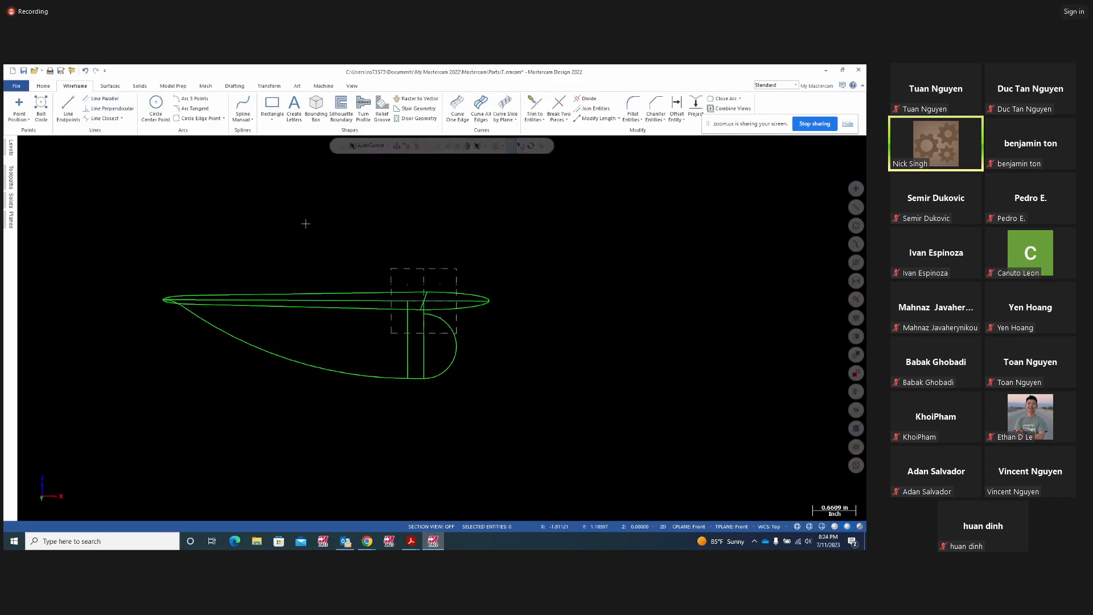
pyautogui.moveTo(556, 310); pyautogui.dragTo(550, 321, button='middle')
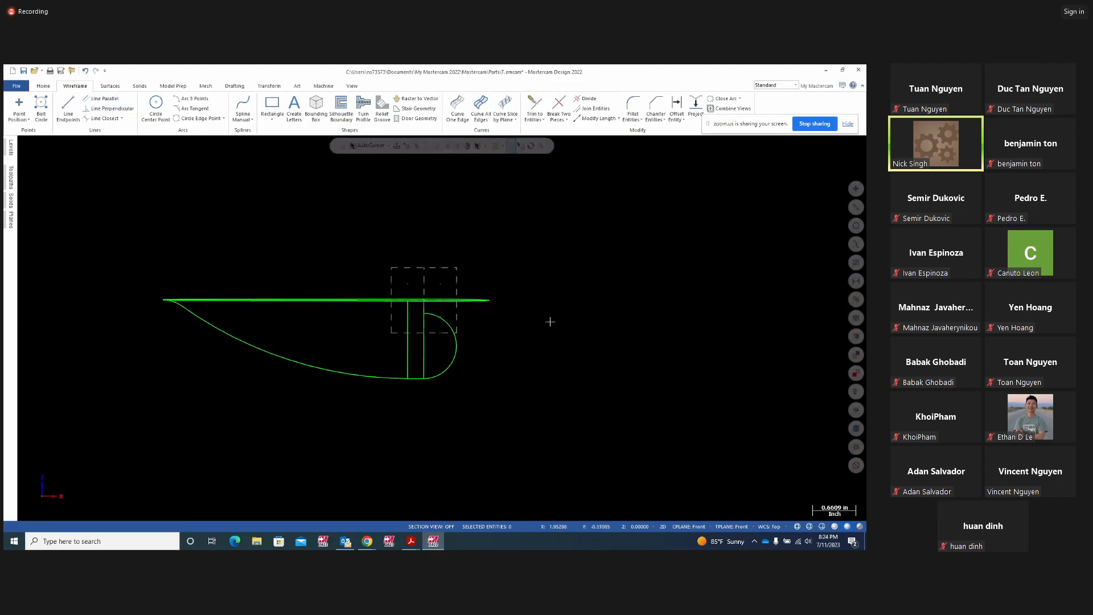
pyautogui.click(193, 112)
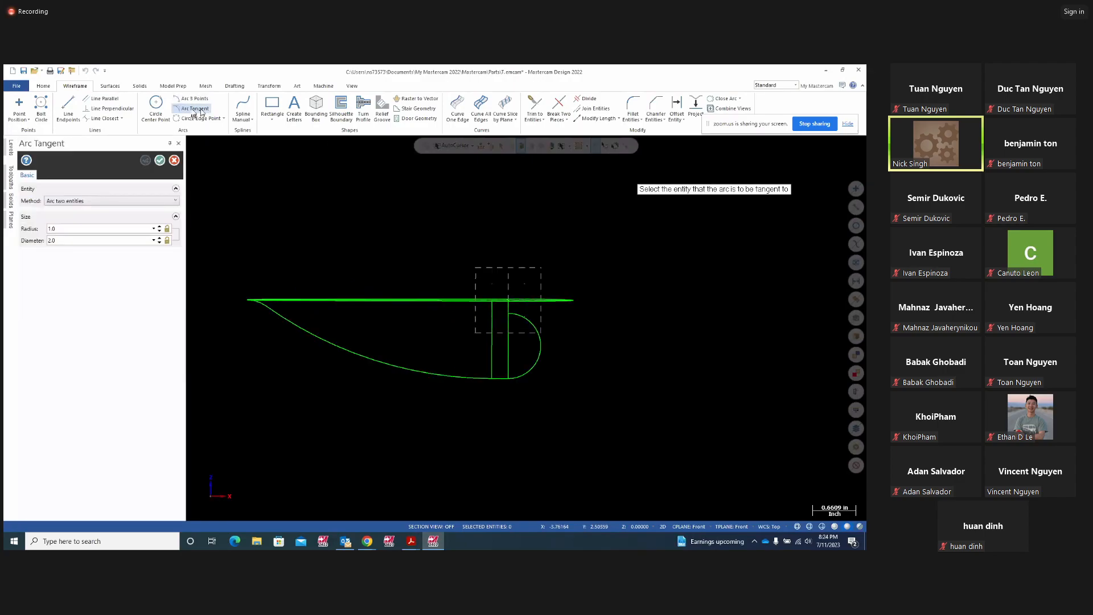
pyautogui.click(162, 200)
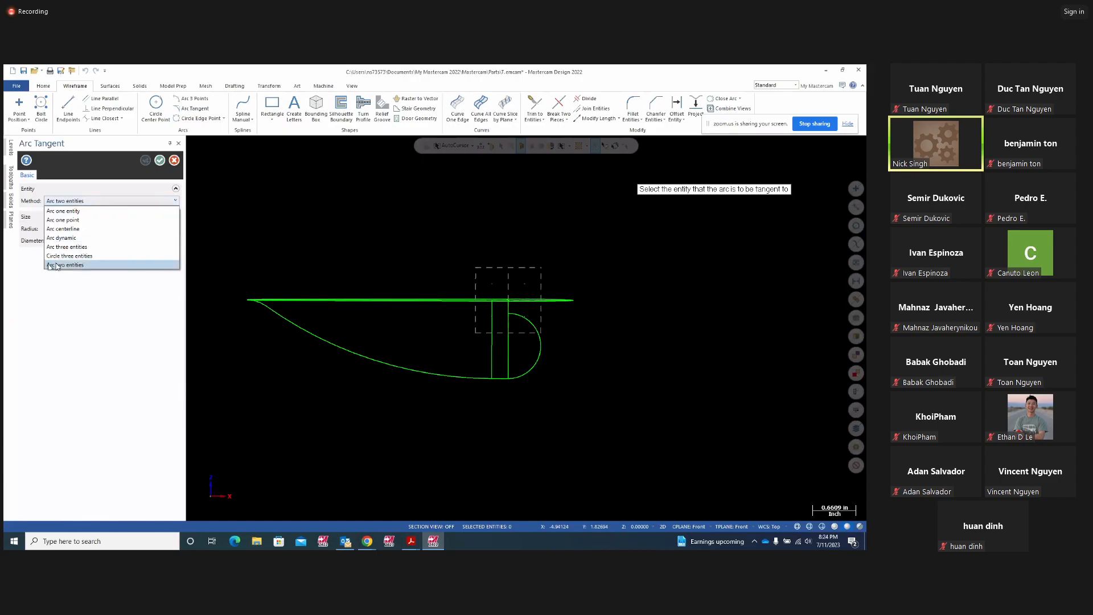
pyautogui.click(60, 213)
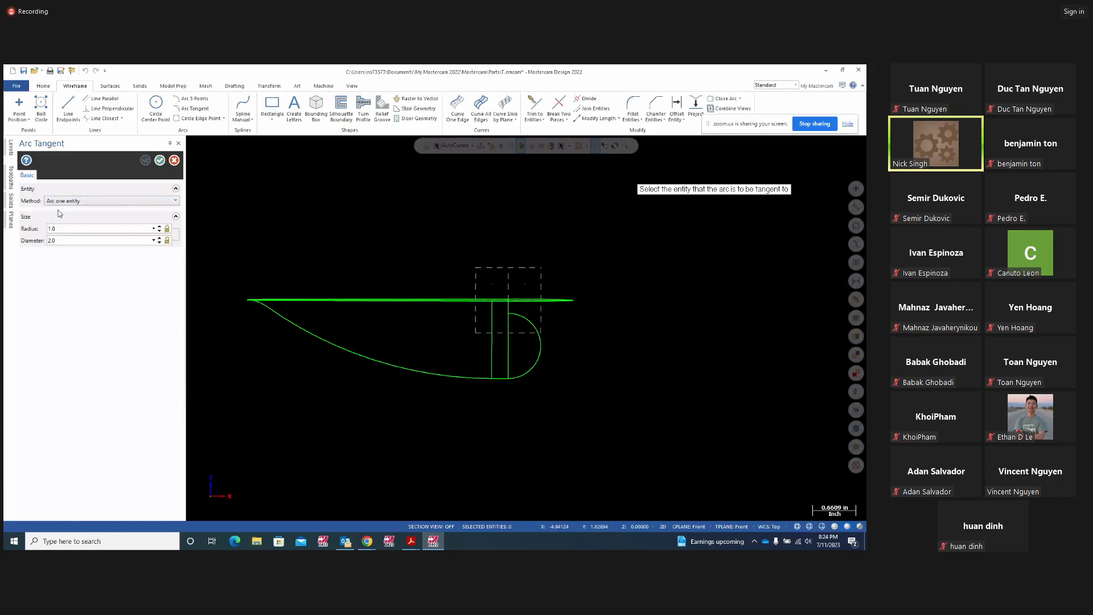
pyautogui.moveTo(746, 205); pyautogui.dragTo(735, 231, button='middle')
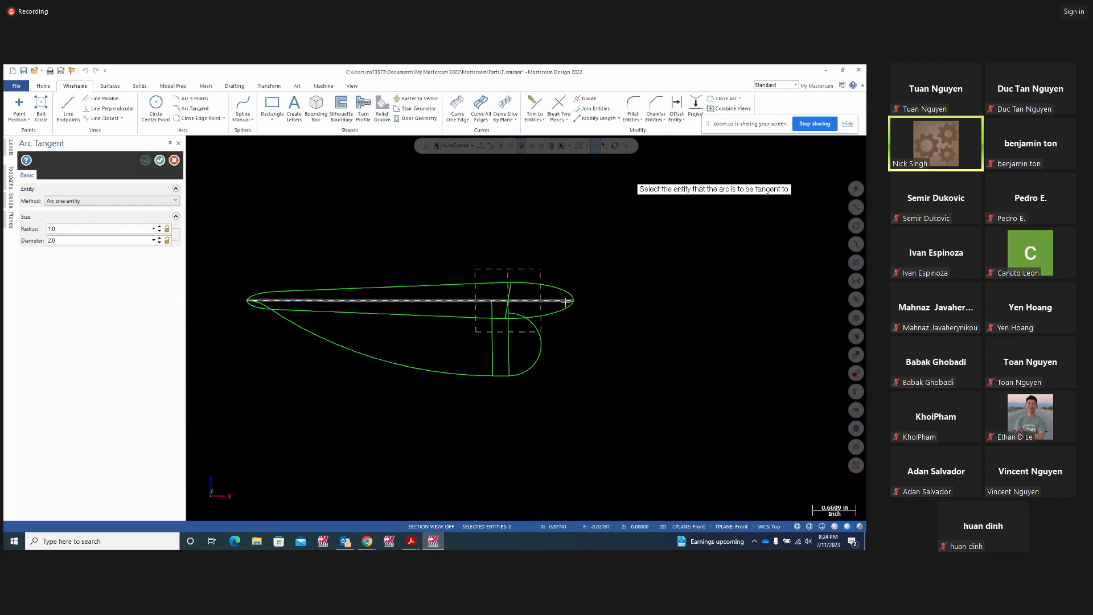
pyautogui.click(68, 228)
pyautogui.press('BackSpace')
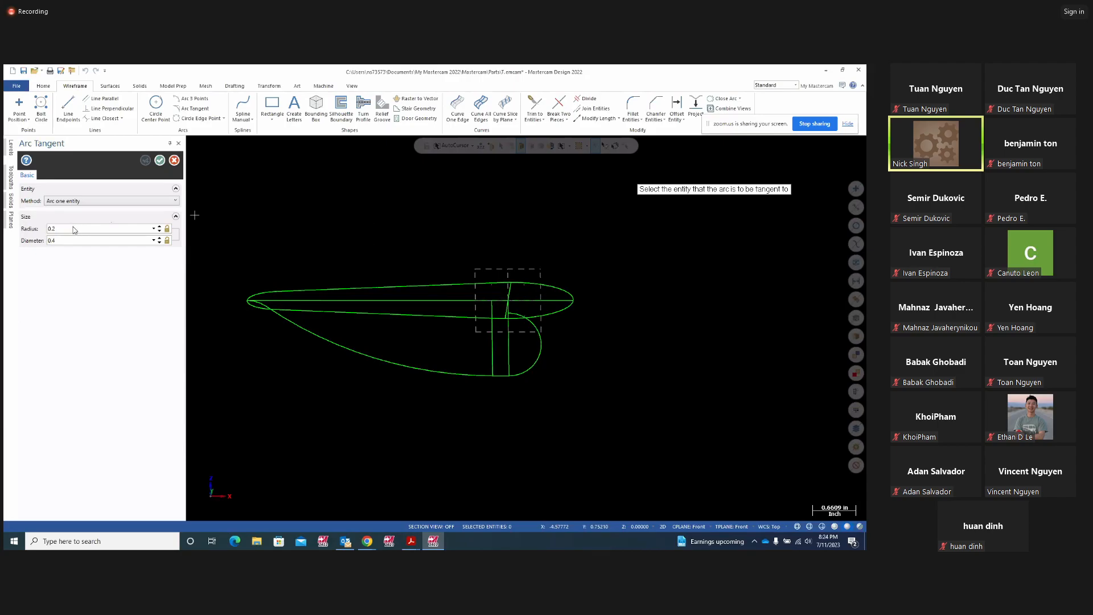
pyautogui.click(565, 301)
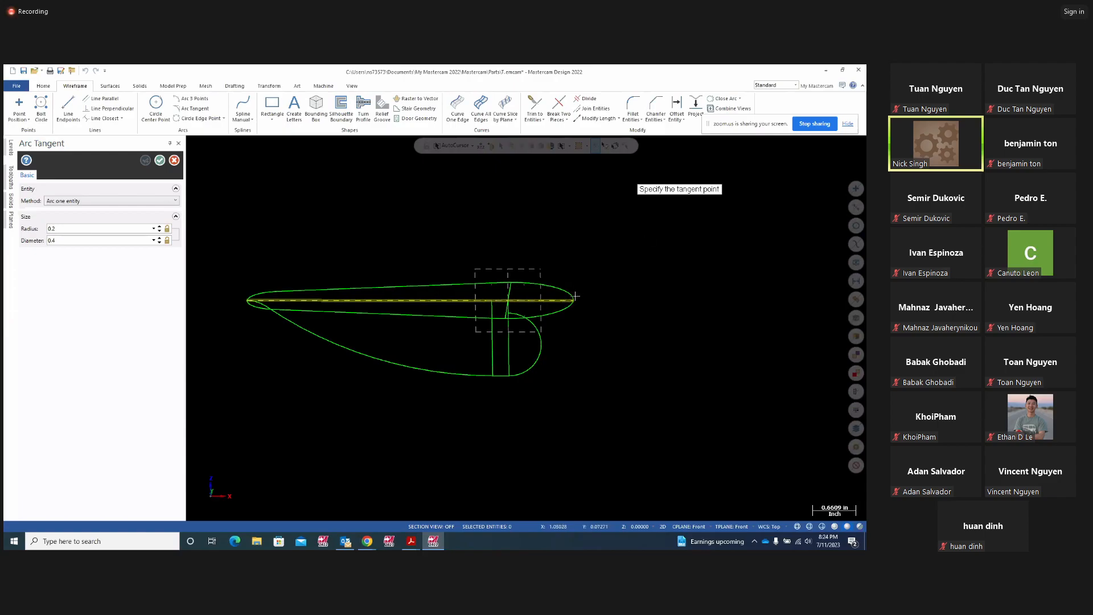
pyautogui.click(574, 298)
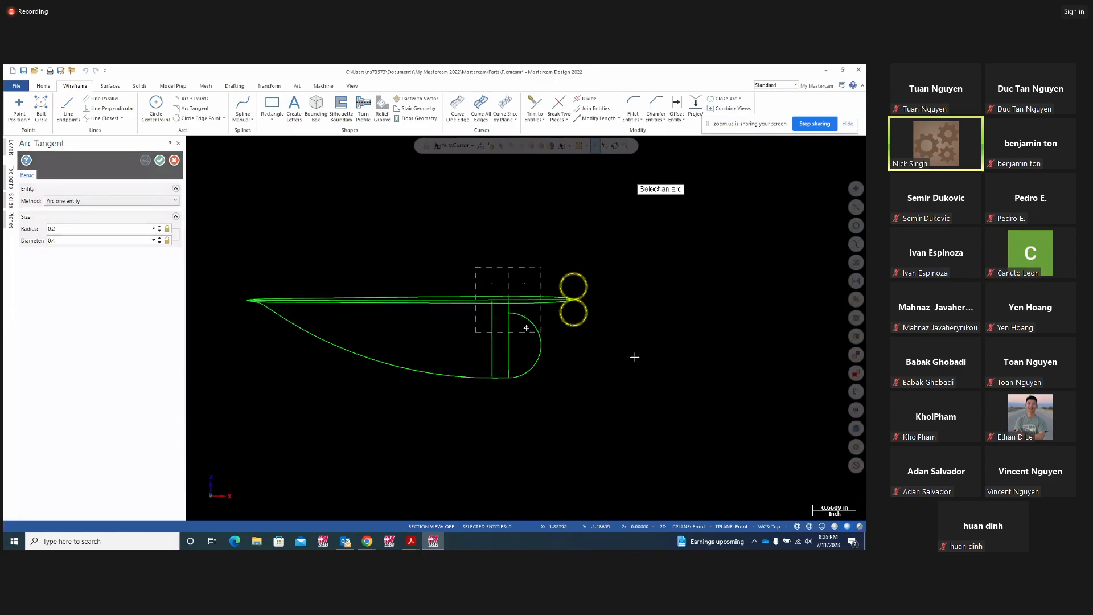
pyautogui.moveTo(635, 357)
pyautogui.mouseDown(button='middle')
pyautogui.moveTo(639, 342)
pyautogui.moveTo(627, 359)
pyautogui.mouseUp(button='middle')
pyautogui.click(564, 320)
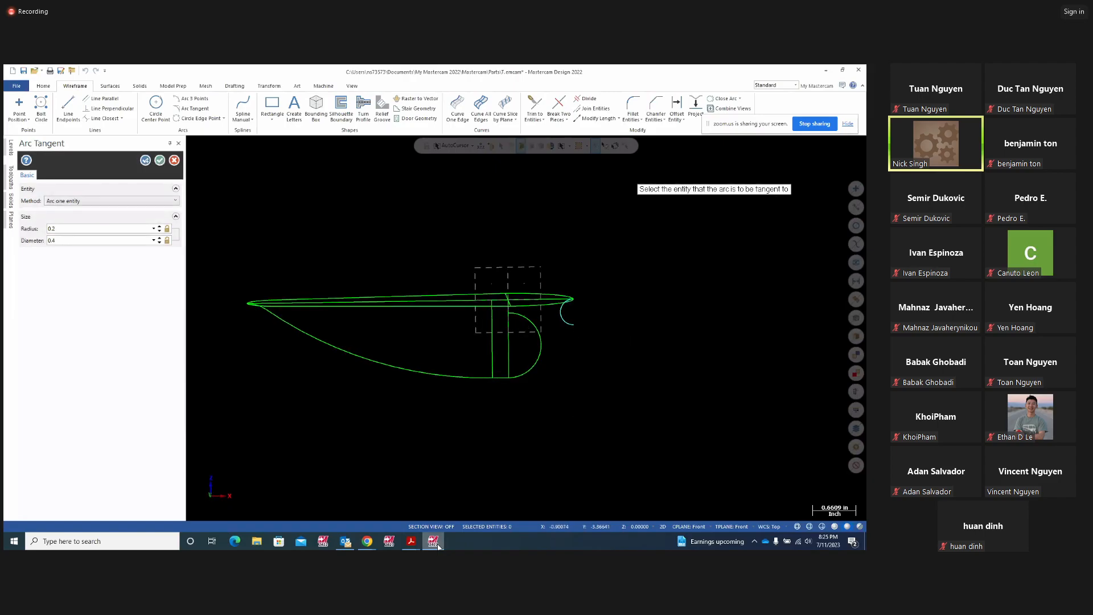
# - Highlight the R .2000 and R 1.500 callouts of Section A-A in Project13.pdf, and return to Mastercam
pyautogui.click(411, 541)
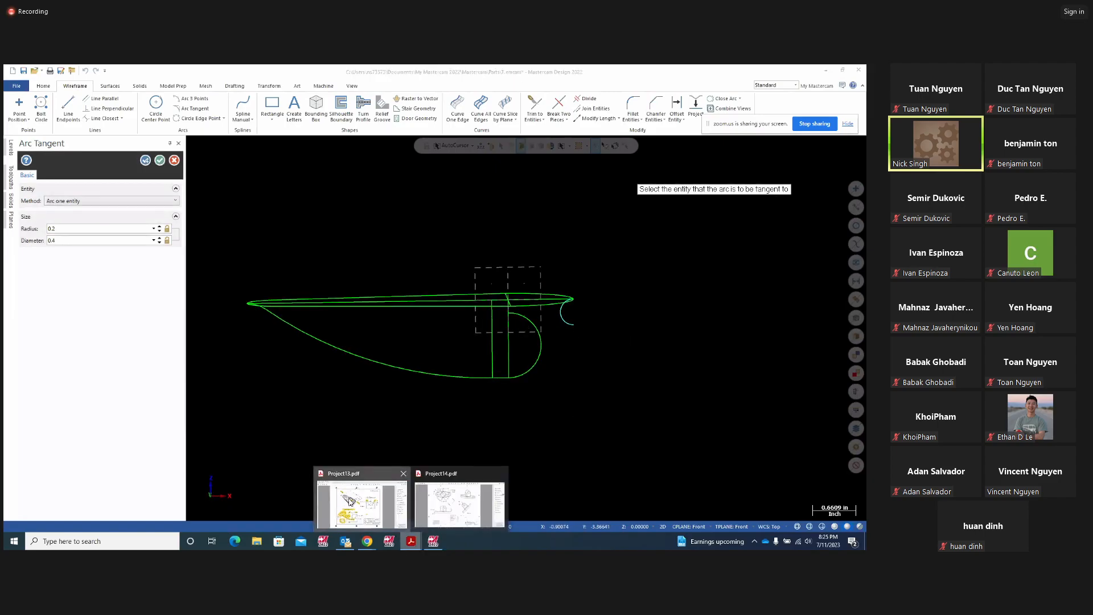
pyautogui.click(350, 501)
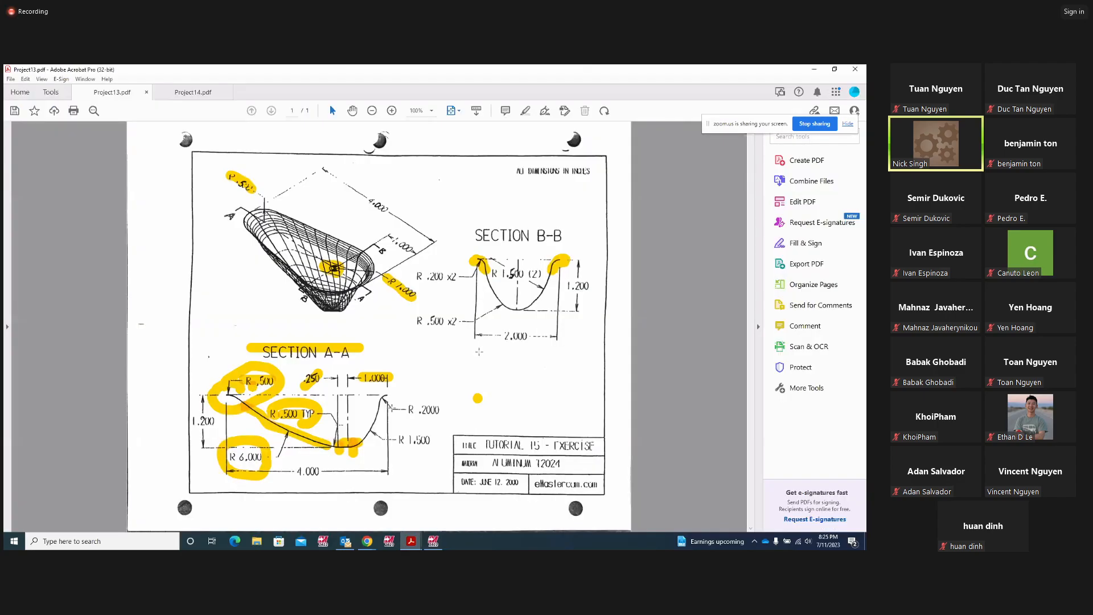
pyautogui.moveTo(396, 396); pyautogui.dragTo(378, 422)
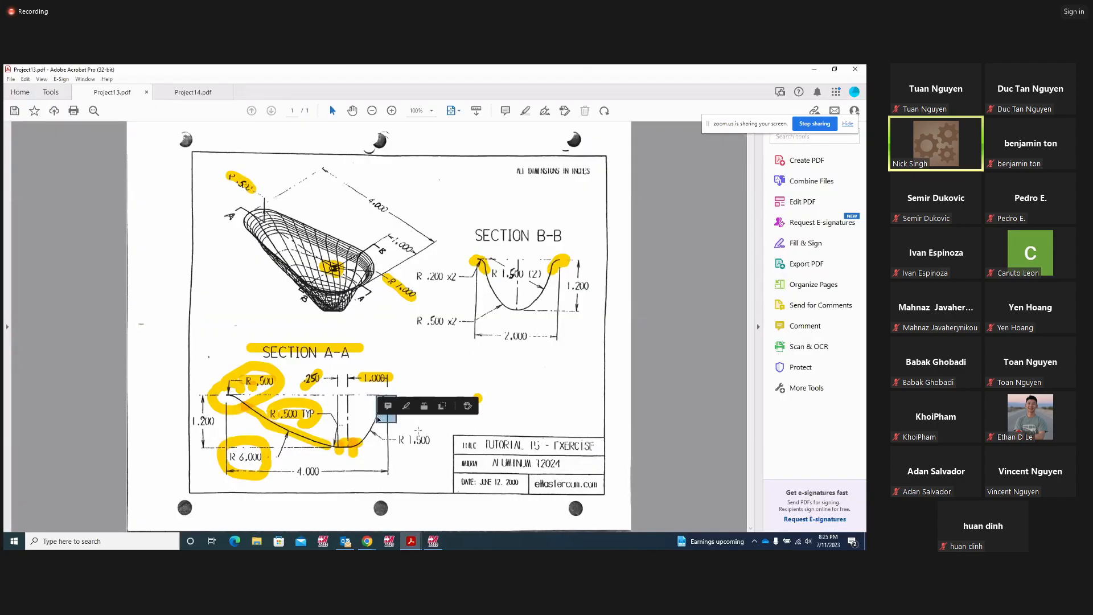
pyautogui.click(437, 420)
pyautogui.click(446, 396)
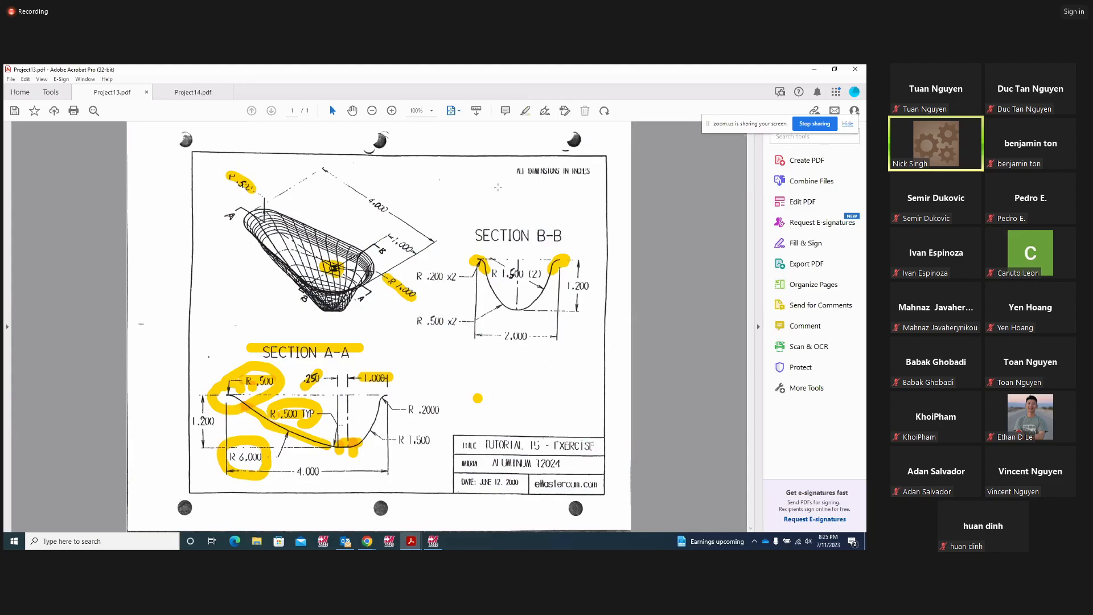
pyautogui.moveTo(447, 415); pyautogui.dragTo(410, 406)
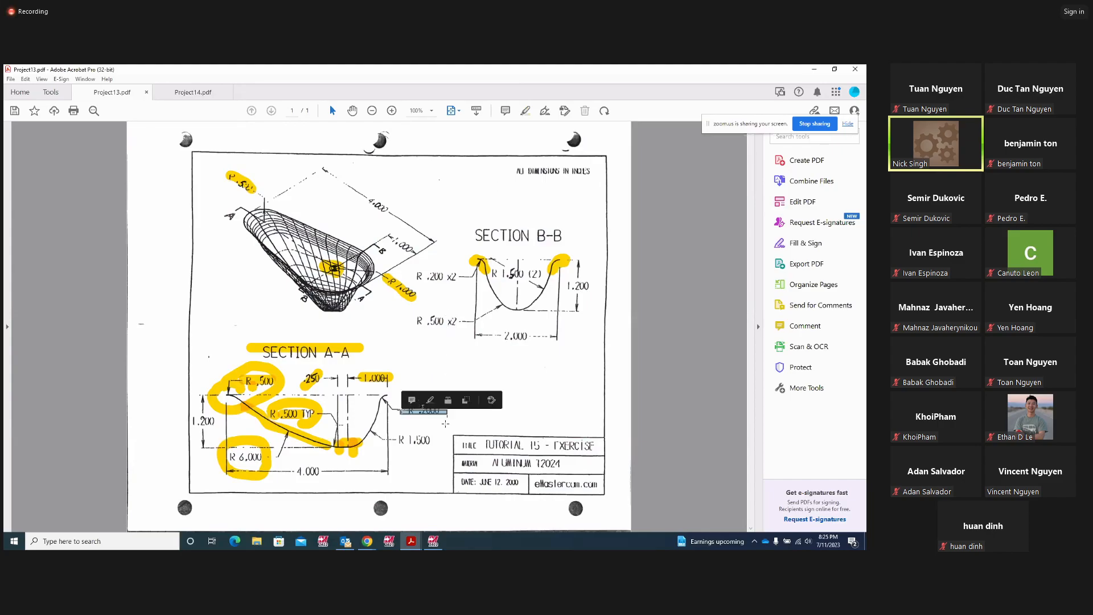
pyautogui.click(441, 425)
pyautogui.click(525, 111)
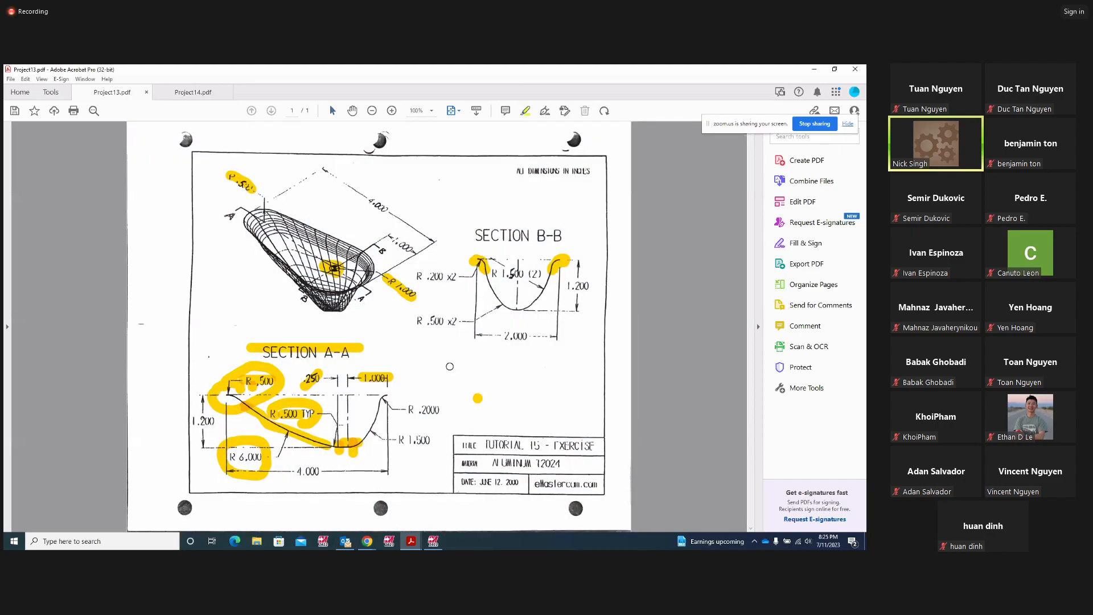
pyautogui.moveTo(439, 407); pyautogui.dragTo(405, 411)
pyautogui.moveTo(381, 441); pyautogui.dragTo(429, 436)
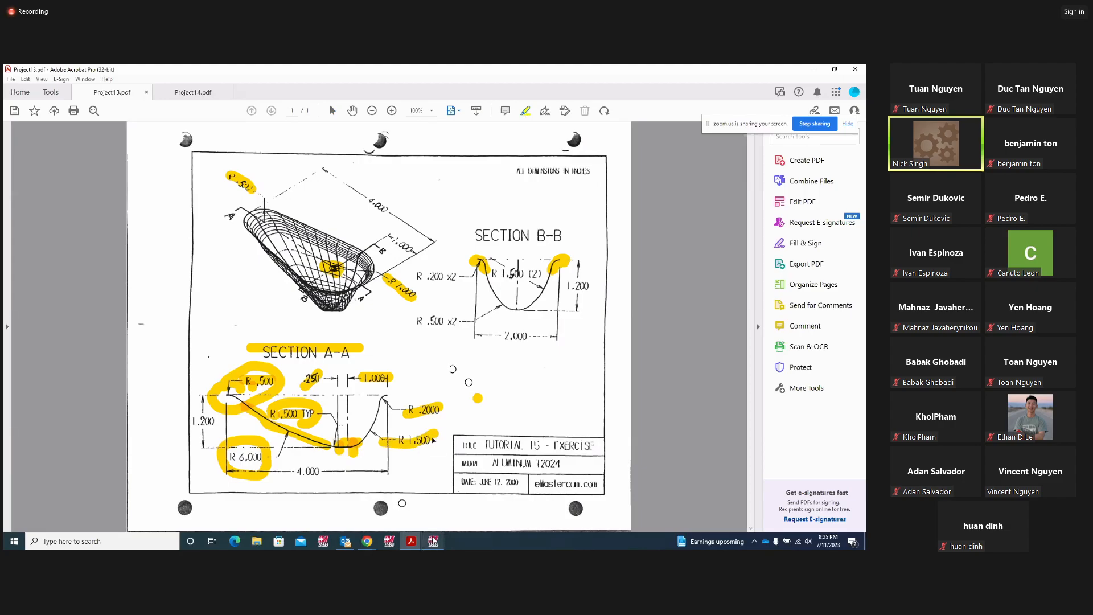
pyautogui.click(433, 540)
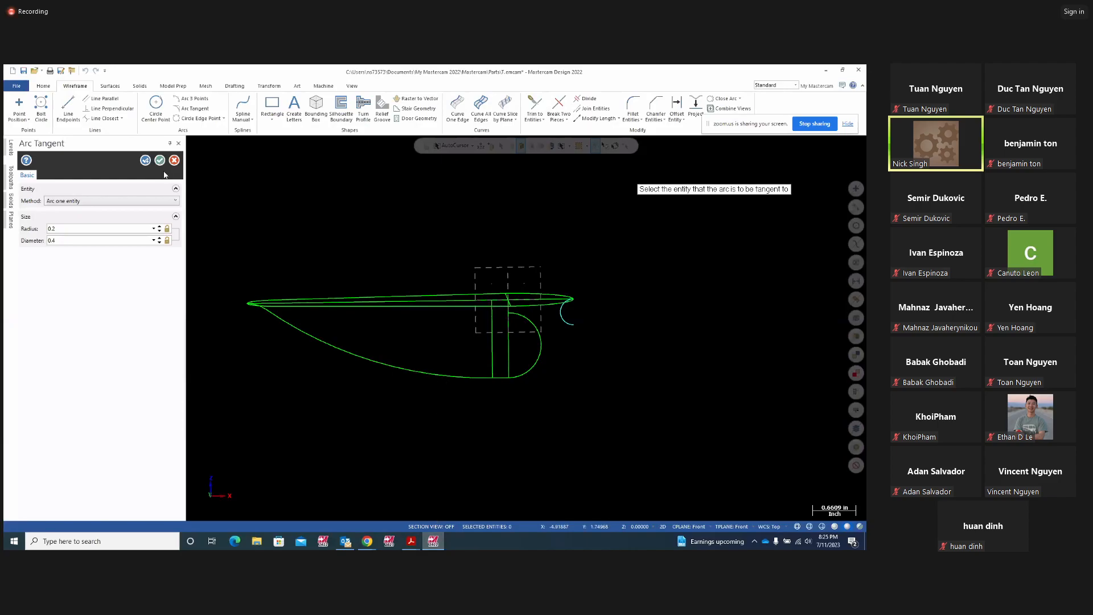
# - Create a 1.5 radius Arc Tangent with the Arc two entities method between the 0.2 arc and the large-end bottom arc, keeping the outer connecting curve
pyautogui.click(159, 160)
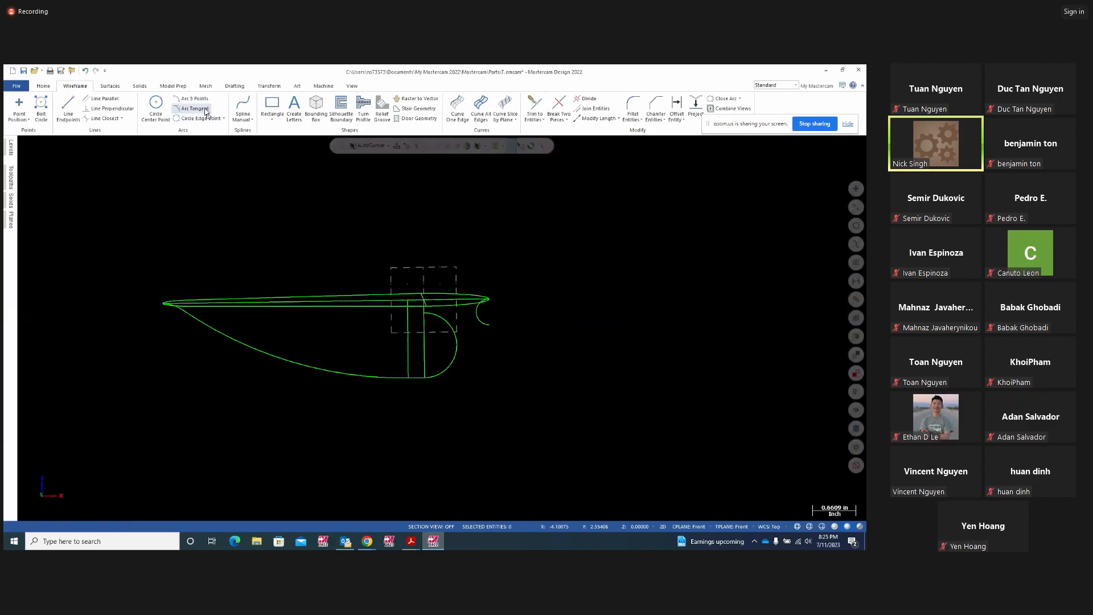
pyautogui.click(206, 110)
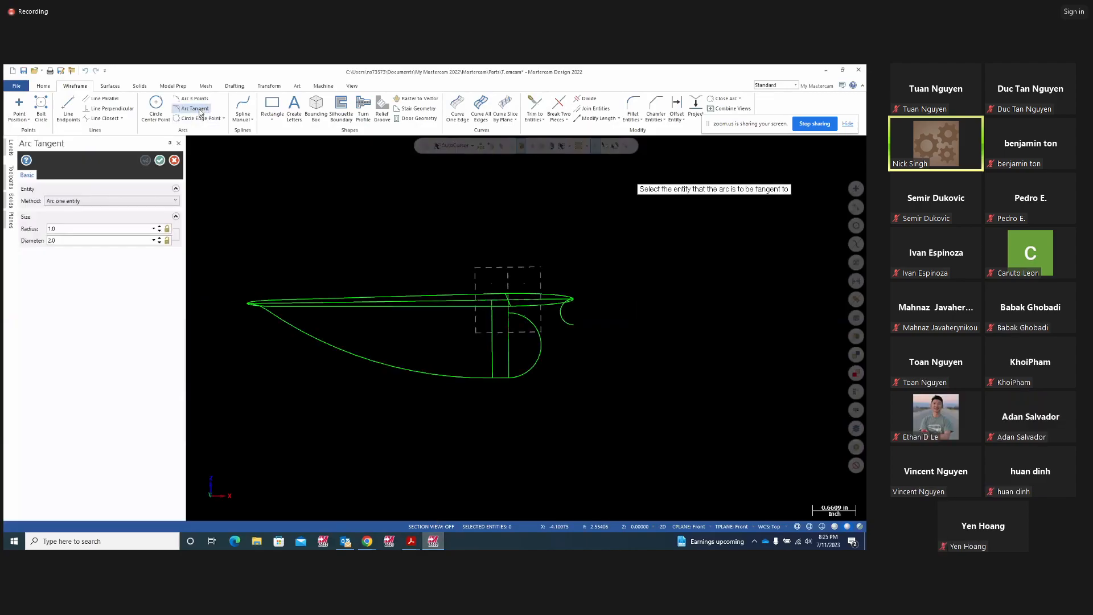
pyautogui.click(177, 203)
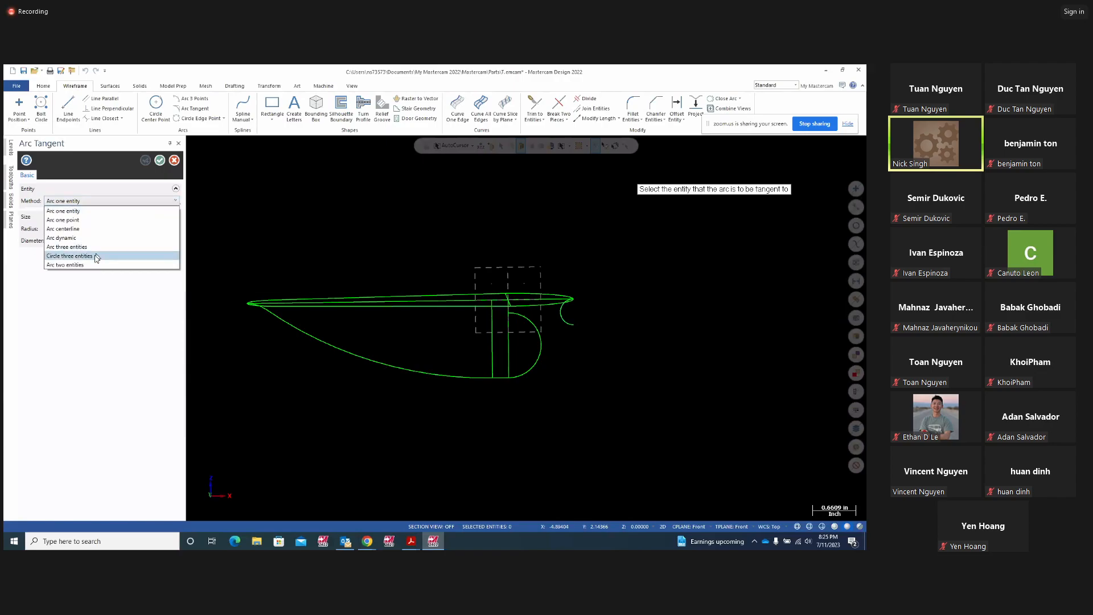
pyautogui.click(86, 267)
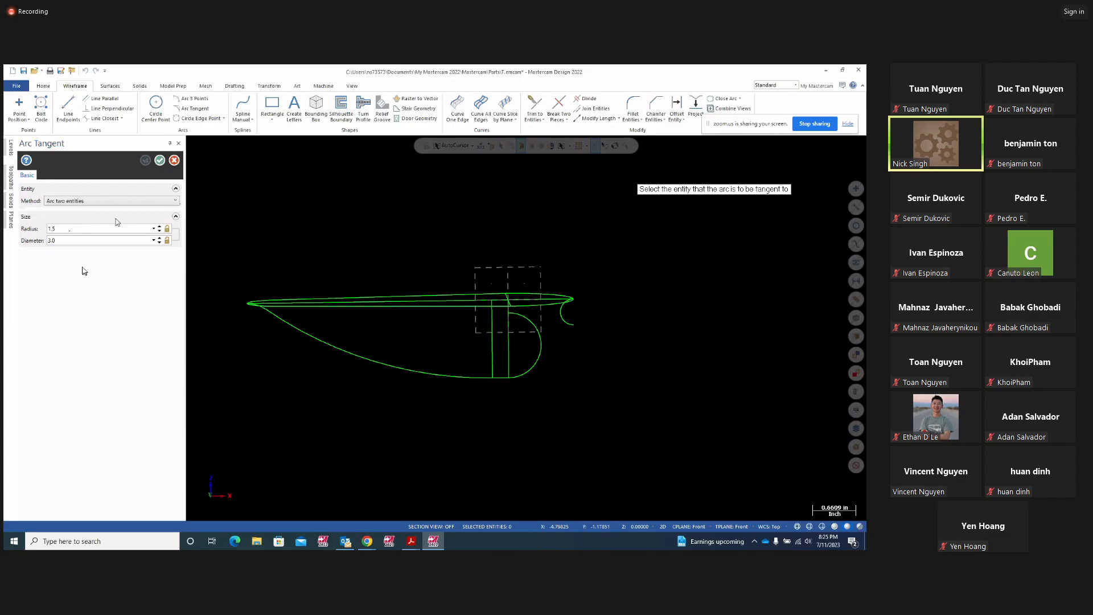
pyautogui.click(564, 319)
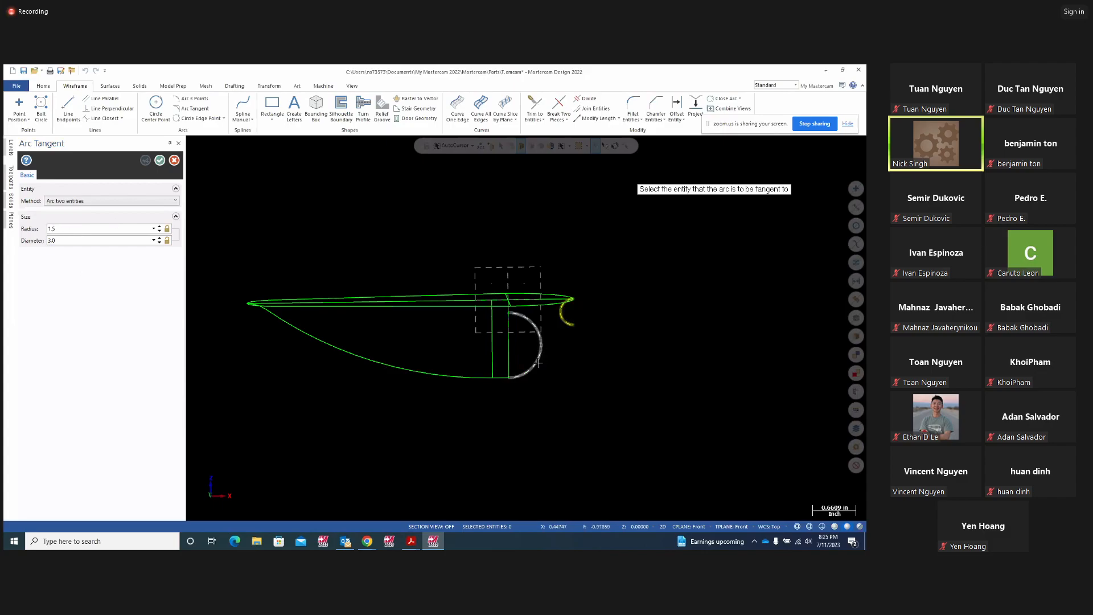
pyautogui.click(537, 363)
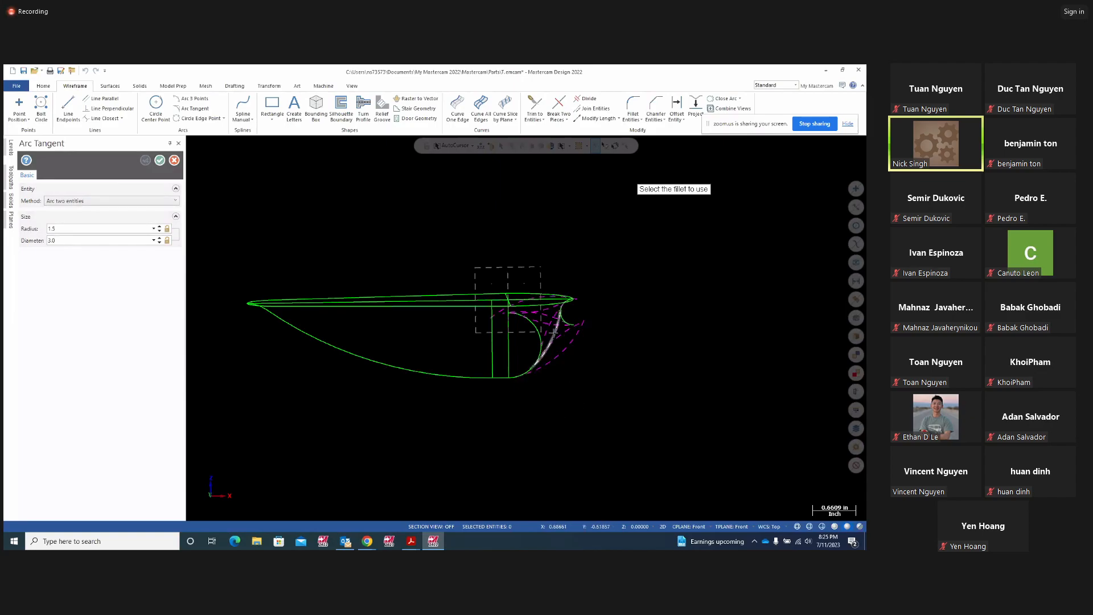
pyautogui.scroll(5, 553, 332)
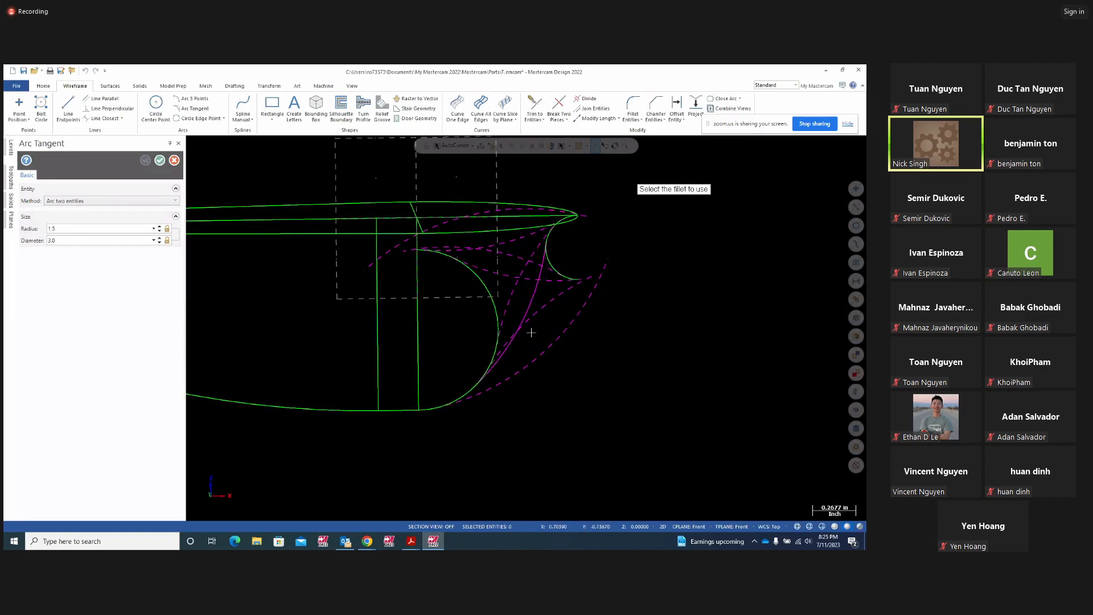
pyautogui.click(532, 302)
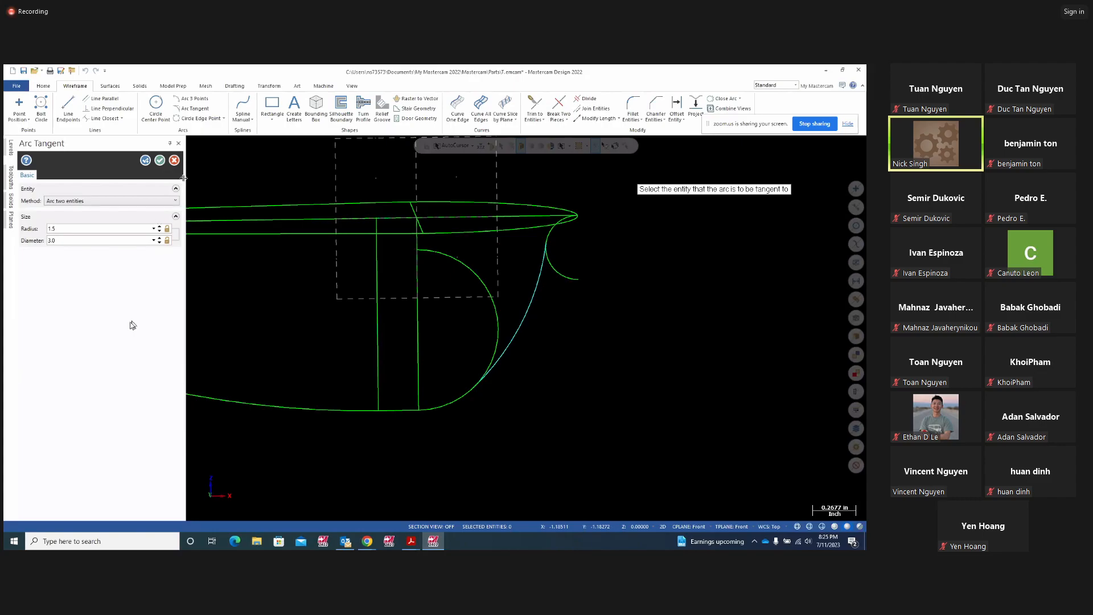
pyautogui.click(160, 160)
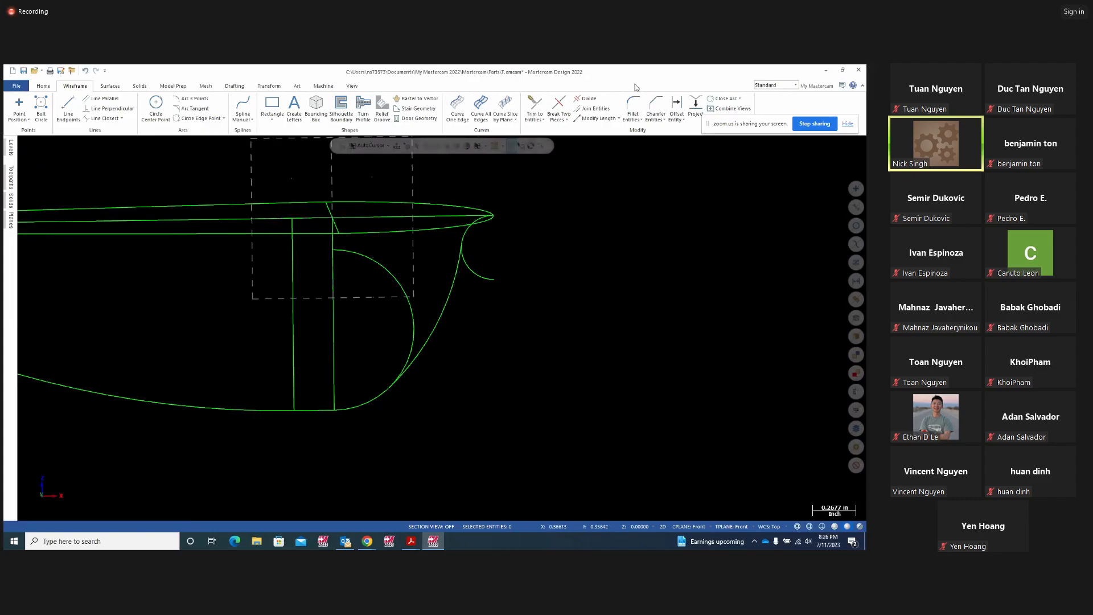
# - Trim away the excess of the large-end bottom arc and the 0.2 arc with Divide, and inspect the wireframe in 3D
pyautogui.click(586, 99)
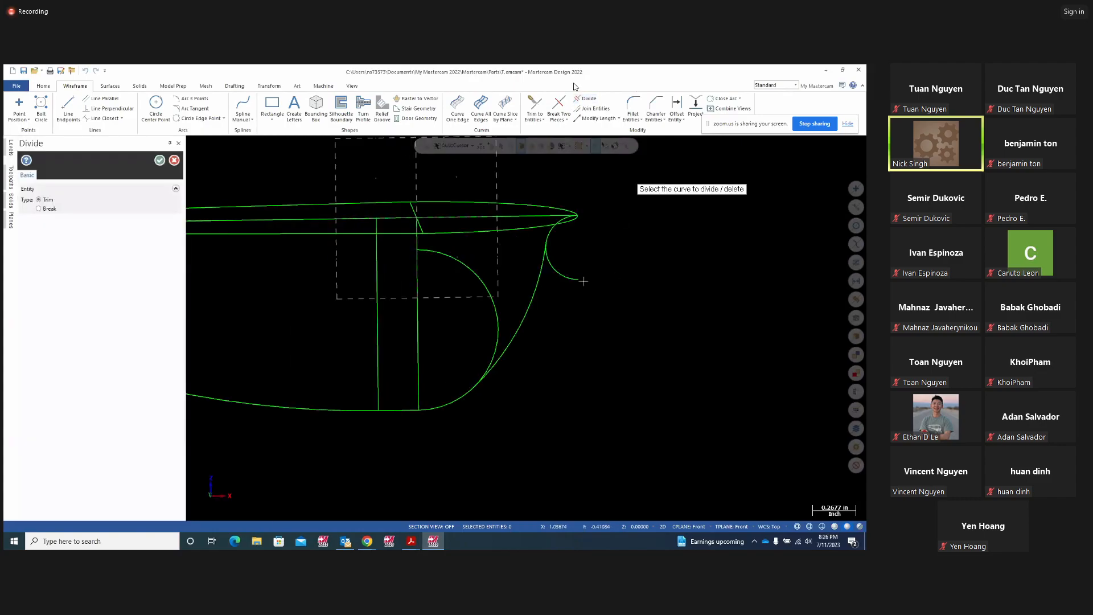
pyautogui.click(492, 308)
pyautogui.scroll(-3, 609, 334)
pyautogui.moveTo(726, 345); pyautogui.dragTo(704, 346, button='middle')
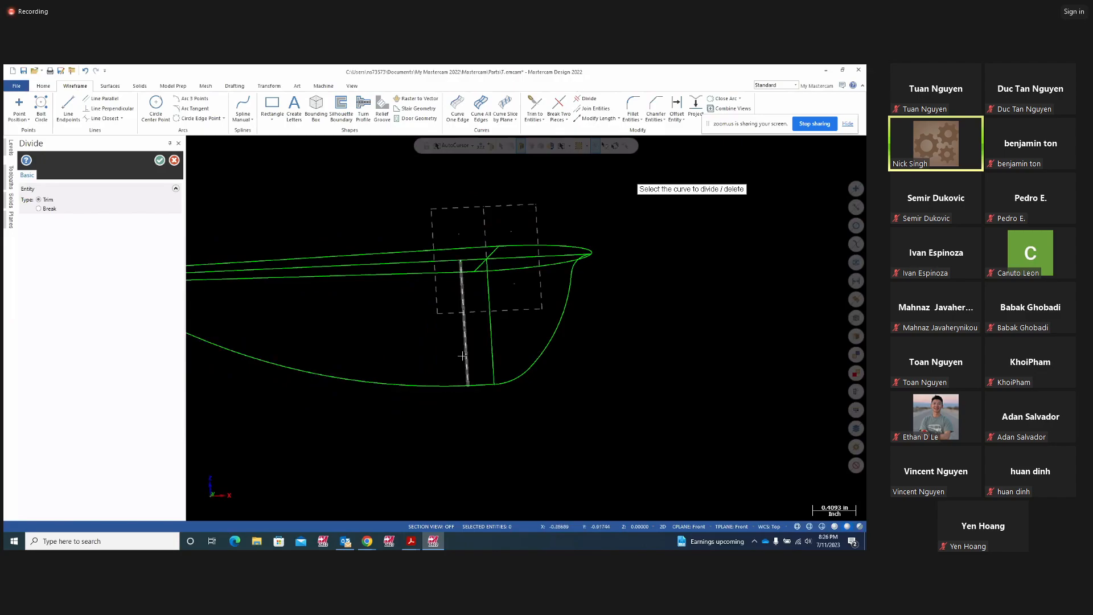
pyautogui.moveTo(464, 354); pyautogui.dragTo(505, 412, button='middle')
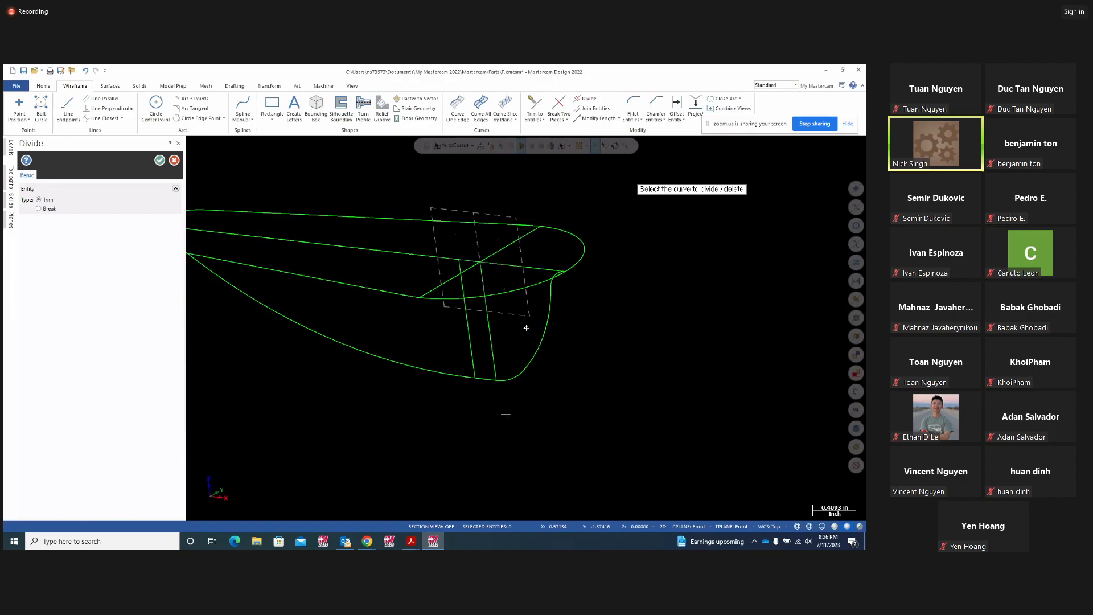
pyautogui.moveTo(622, 371); pyautogui.dragTo(688, 380, button='middle')
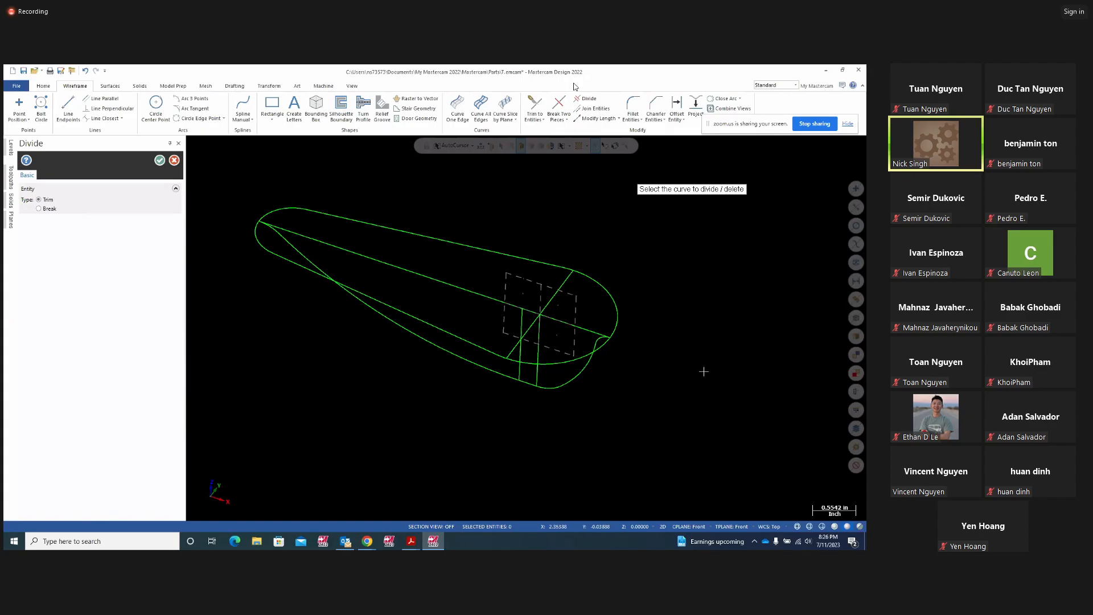
pyautogui.rightClick(683, 364)
pyautogui.click(703, 424)
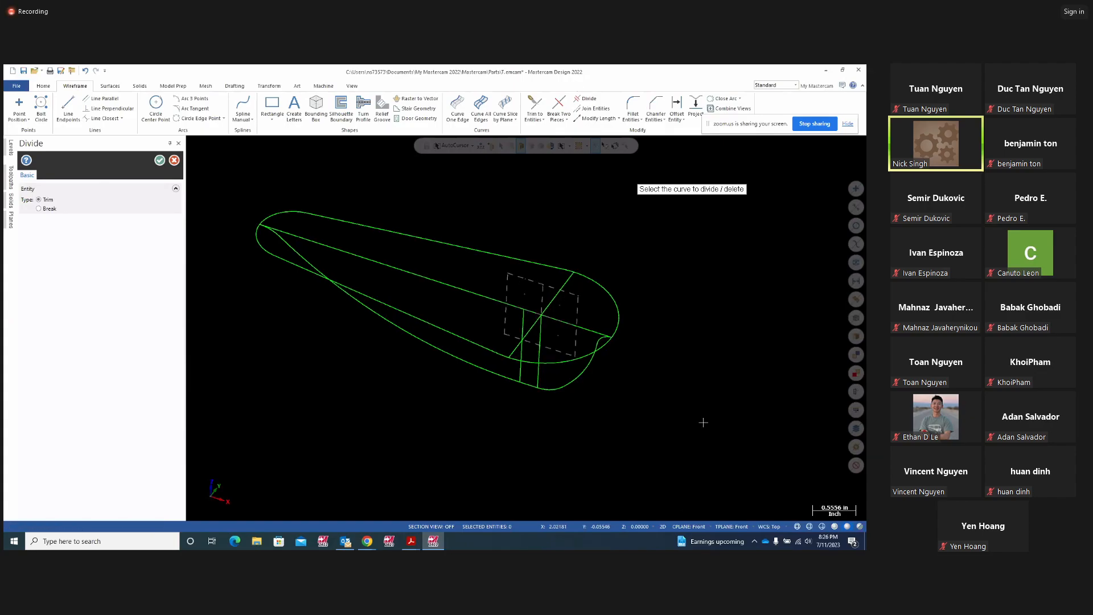
# - Switch to Project13.pdf and remove the highlight circles around the small-end arc and the R .500 callout of Section A-A
pyautogui.click(411, 541)
pyautogui.click(354, 510)
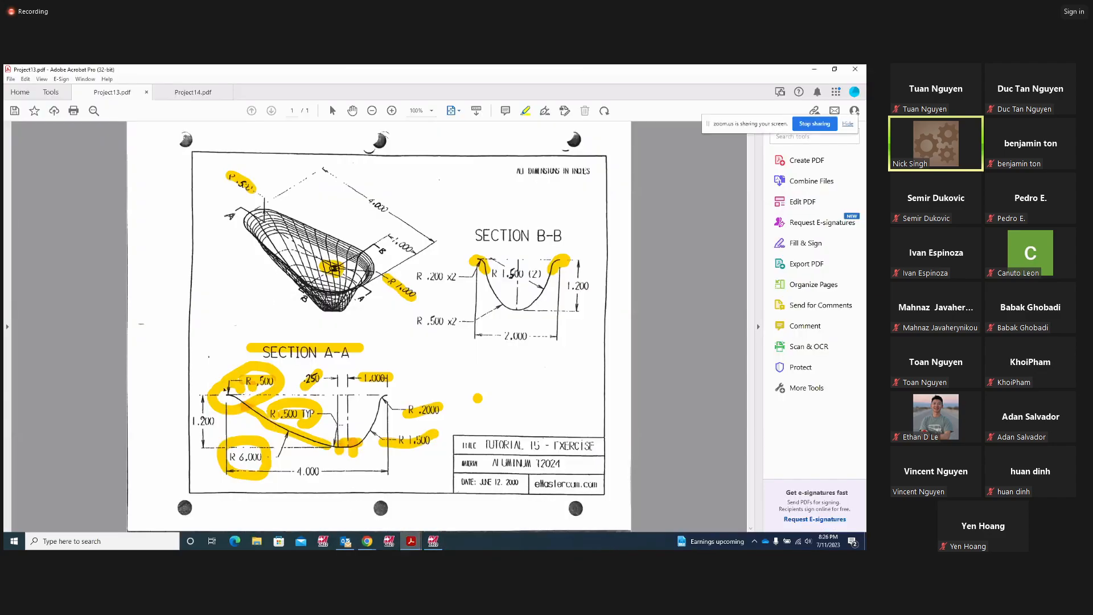
pyautogui.rightClick(255, 390)
pyautogui.click(274, 416)
pyautogui.rightClick(269, 294)
pyautogui.click(289, 319)
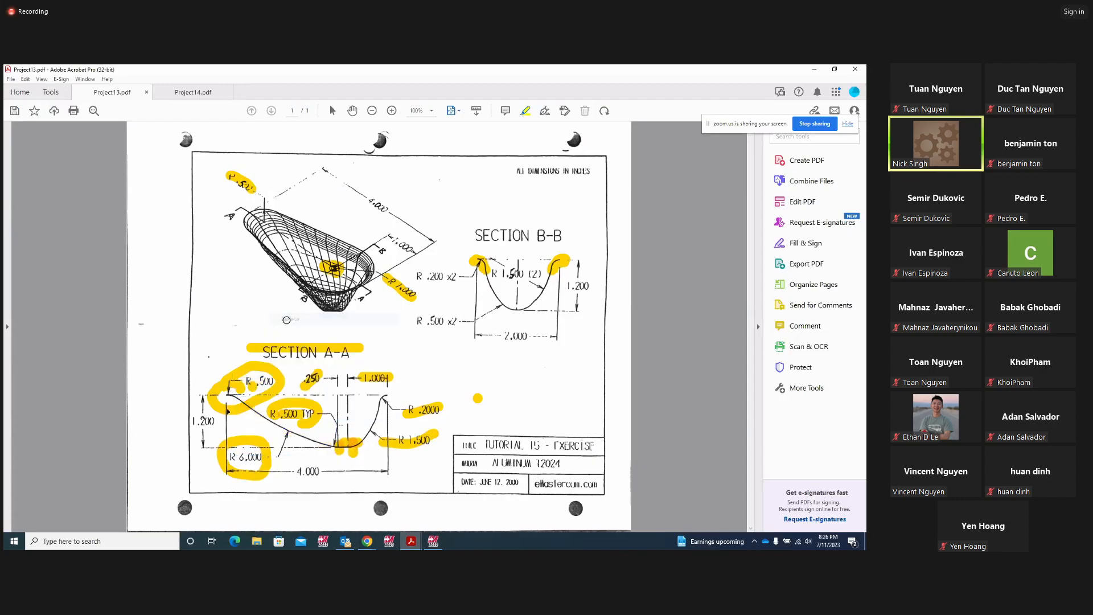
pyautogui.rightClick(254, 376)
pyautogui.click(271, 401)
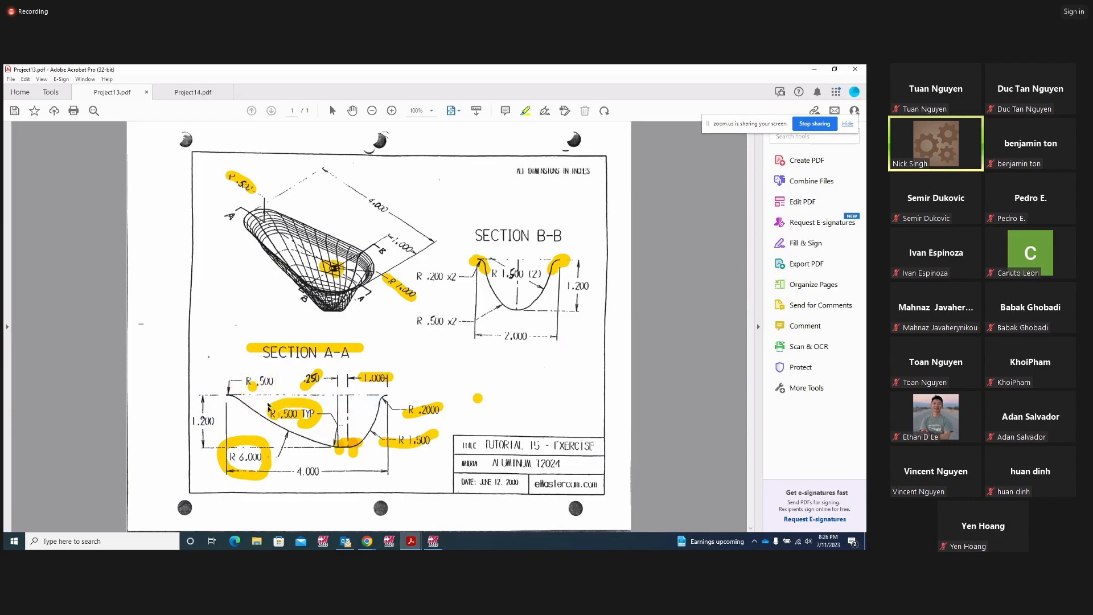
# - Remove the highlight circle around the R .500 TYP callout, and circle the whole Section B-B view with the highlighter
pyautogui.rightClick(281, 411)
pyautogui.click(295, 318)
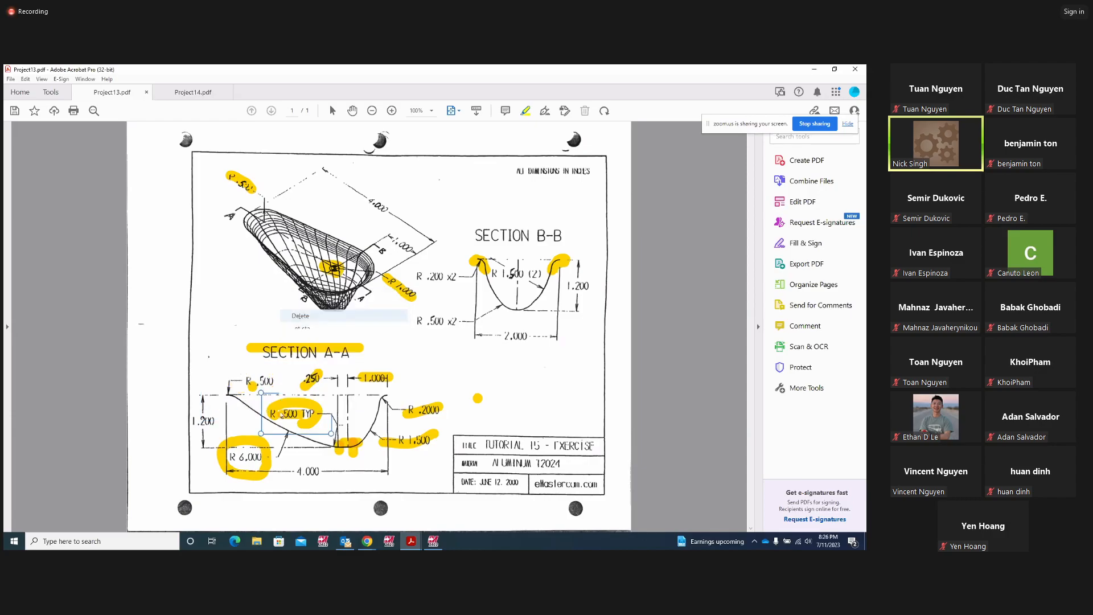
pyautogui.rightClick(246, 460)
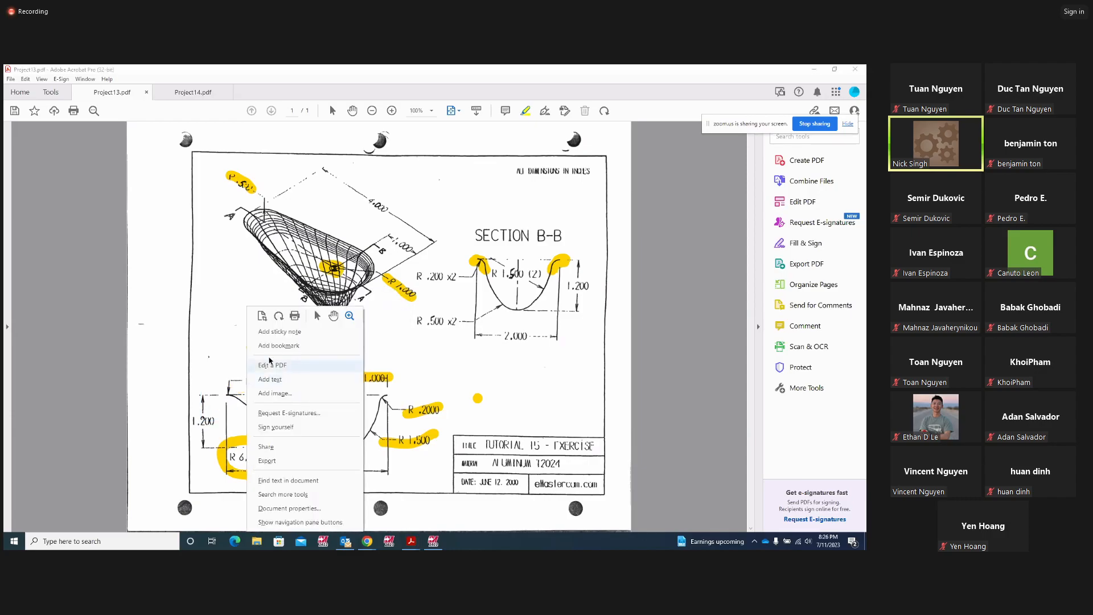
pyautogui.click(227, 344)
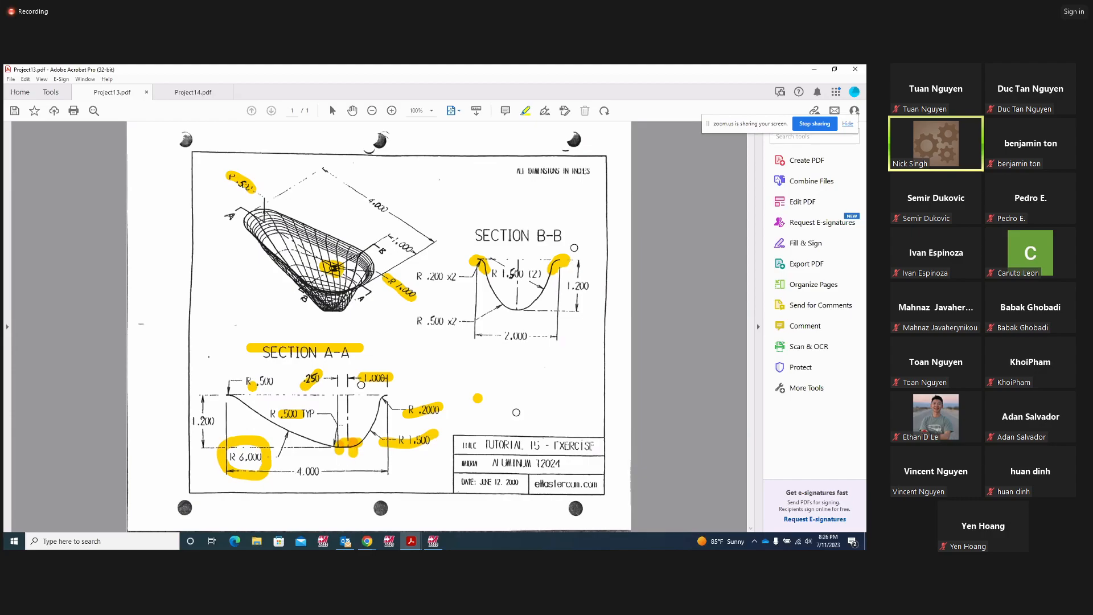
pyautogui.moveTo(579, 235)
pyautogui.mouseDown()
pyautogui.moveTo(549, 209)
pyautogui.moveTo(446, 256)
pyautogui.moveTo(451, 367)
pyautogui.moveTo(607, 273)
pyautogui.moveTo(561, 212)
pyautogui.mouseUp()
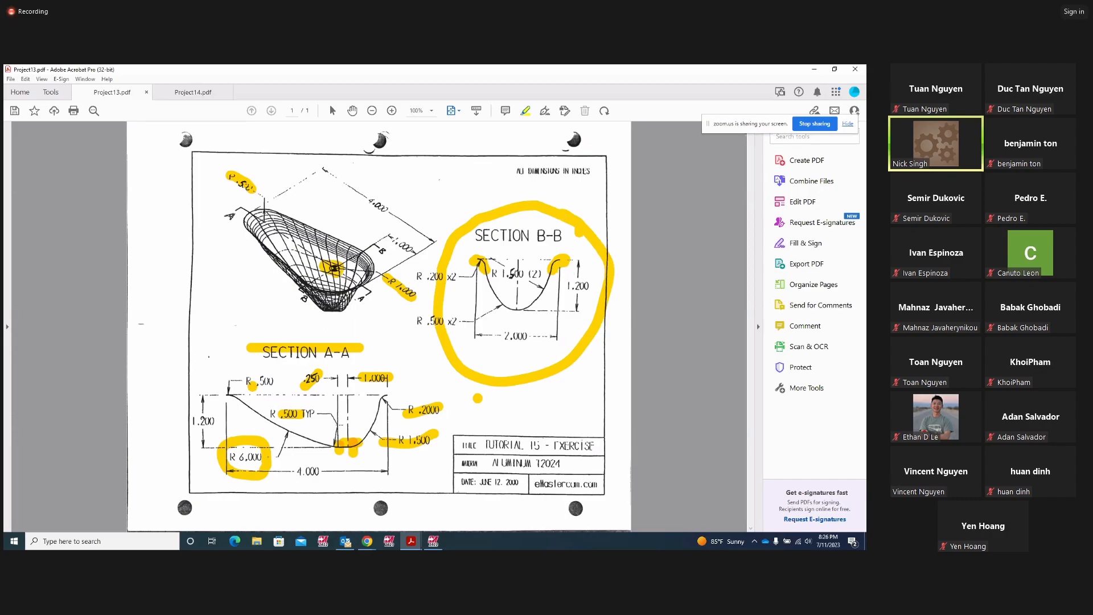
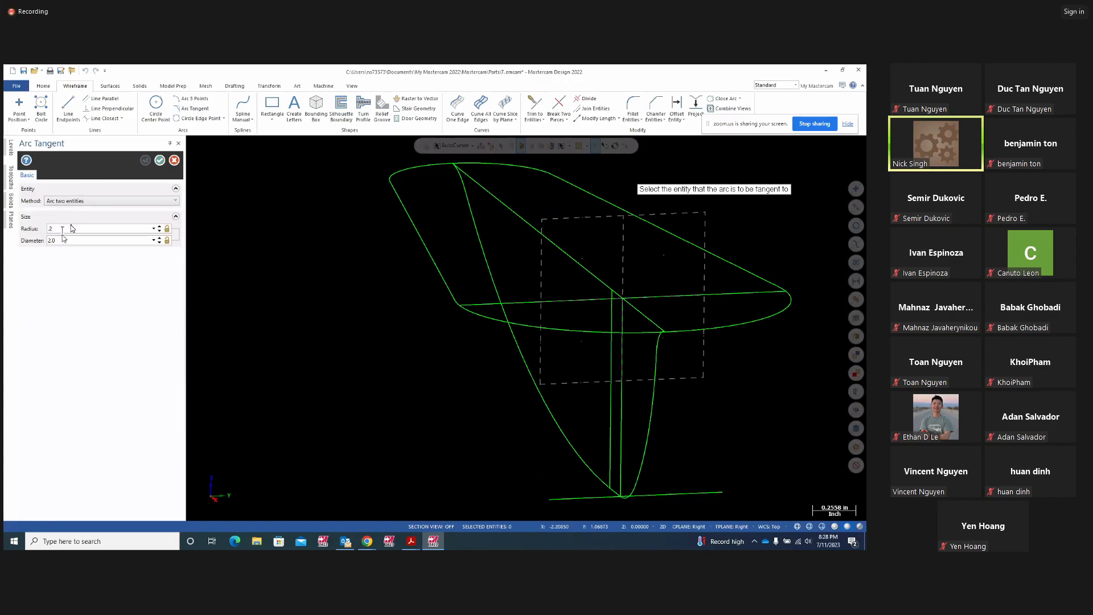
# - Set the Arc Tangent radius to 0.2, circle the R .200 x2 callout of Section B-B in Project13.pdf, and return to Mastercam
pyautogui.press('Return')
pyautogui.click(411, 541)
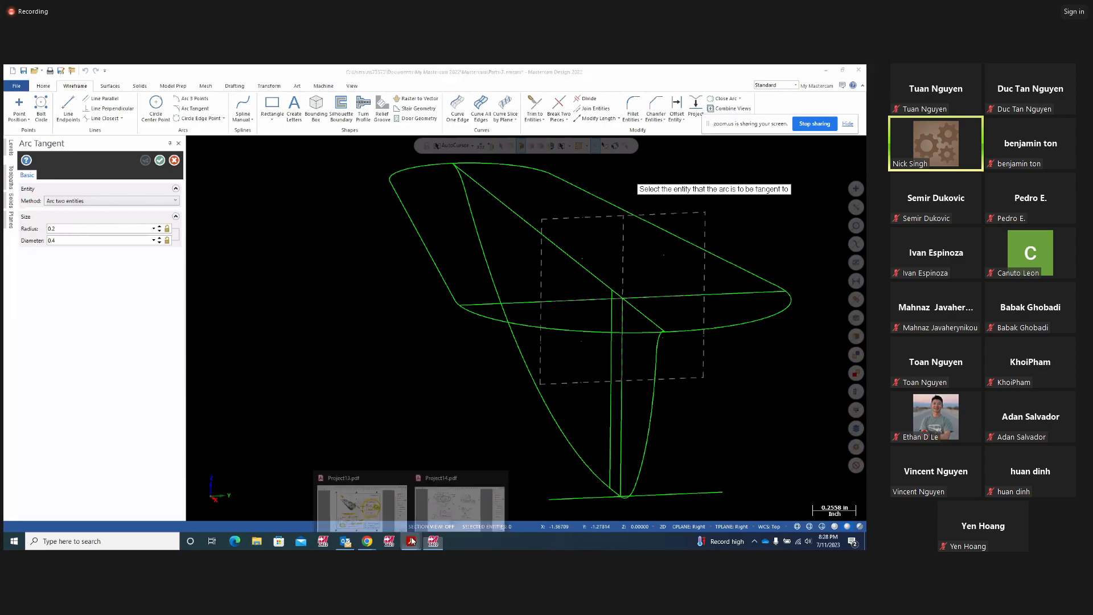
pyautogui.click(357, 501)
pyautogui.moveTo(432, 287)
pyautogui.mouseDown()
pyautogui.moveTo(460, 290)
pyautogui.moveTo(416, 265)
pyautogui.moveTo(437, 288)
pyautogui.mouseUp()
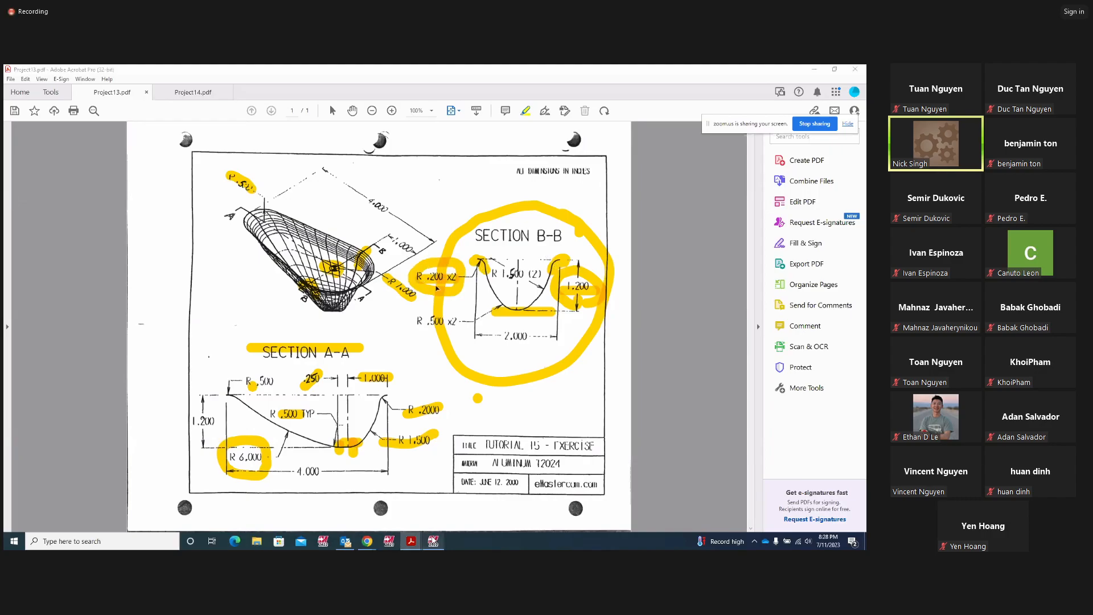
pyautogui.click(433, 541)
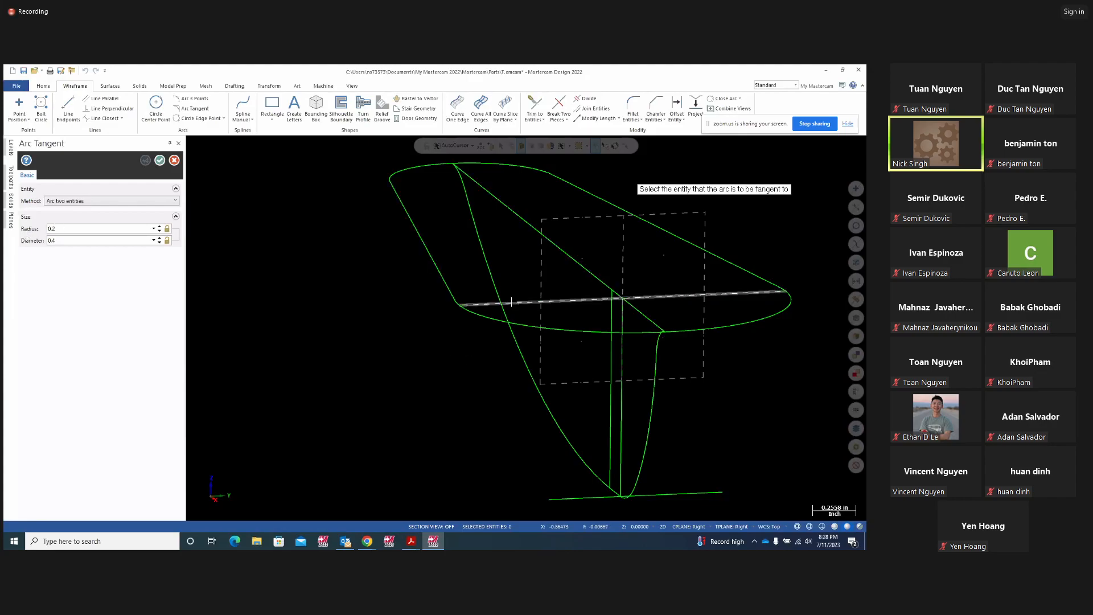
# - Create a 0.2 radius Arc Tangent with the Arc one entity method at the cross line's negative-Y endpoint, keeping the arc that curves inward below it
pyautogui.click(461, 305)
pyautogui.click(164, 201)
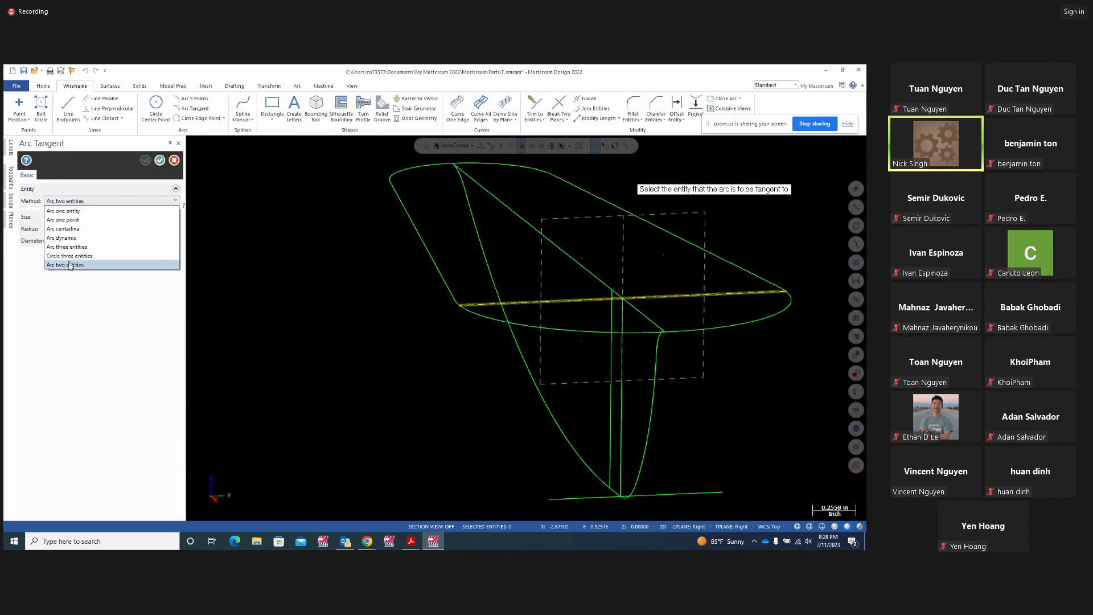
pyautogui.click(73, 212)
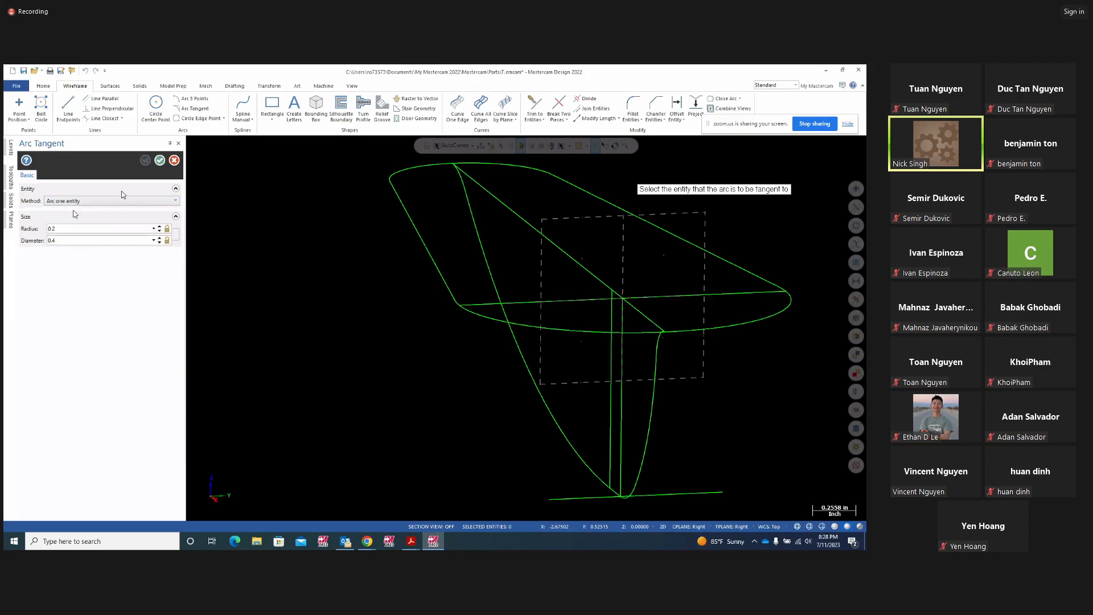
pyautogui.click(473, 302)
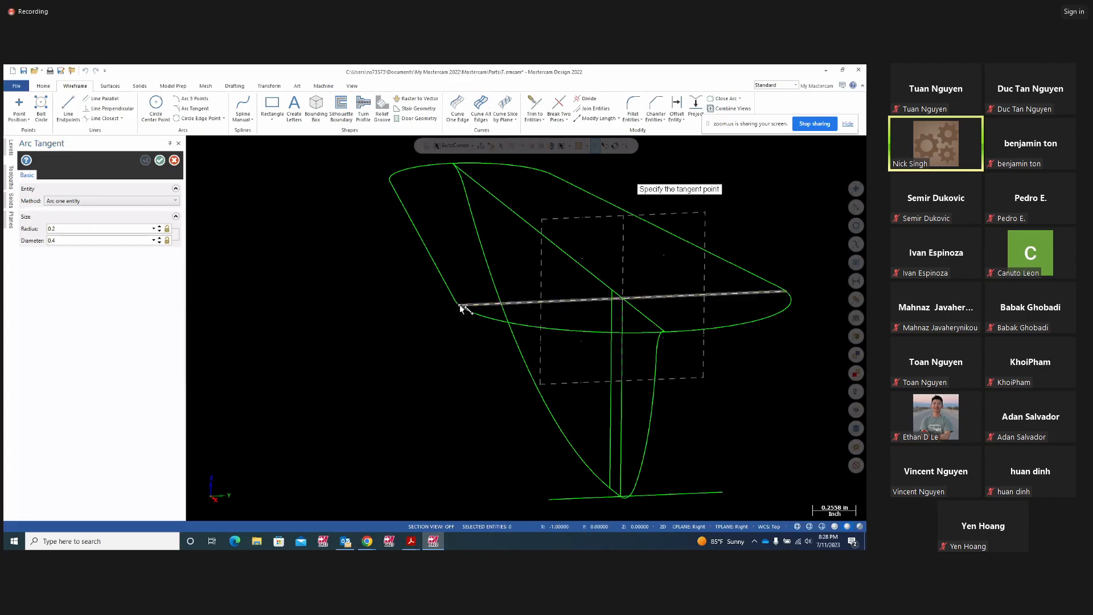
pyautogui.click(460, 306)
pyautogui.moveTo(396, 416); pyautogui.dragTo(389, 405, button='middle')
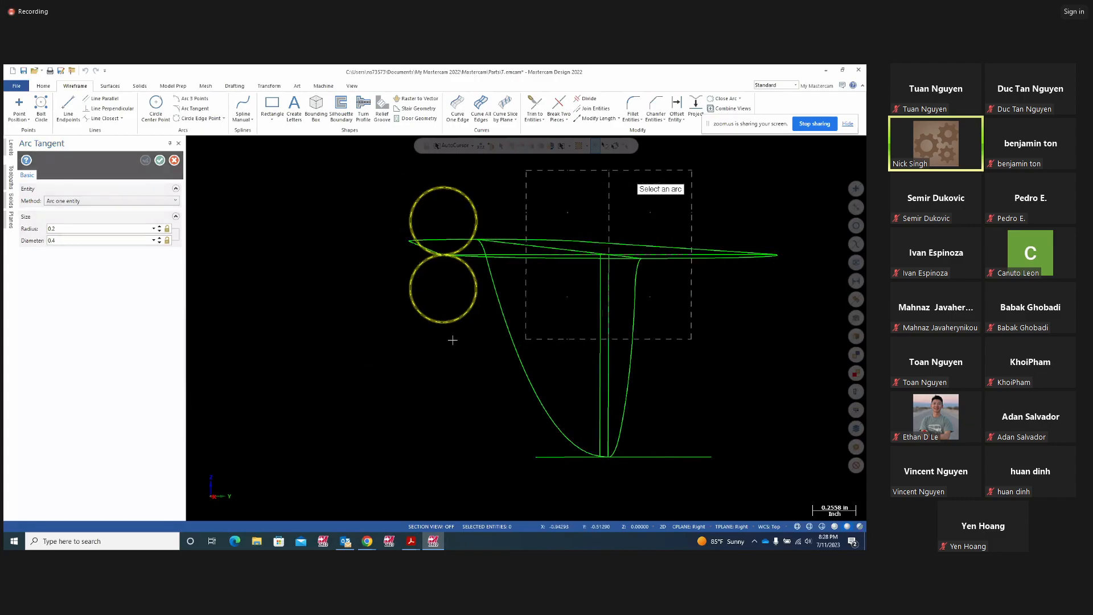
pyautogui.click(476, 285)
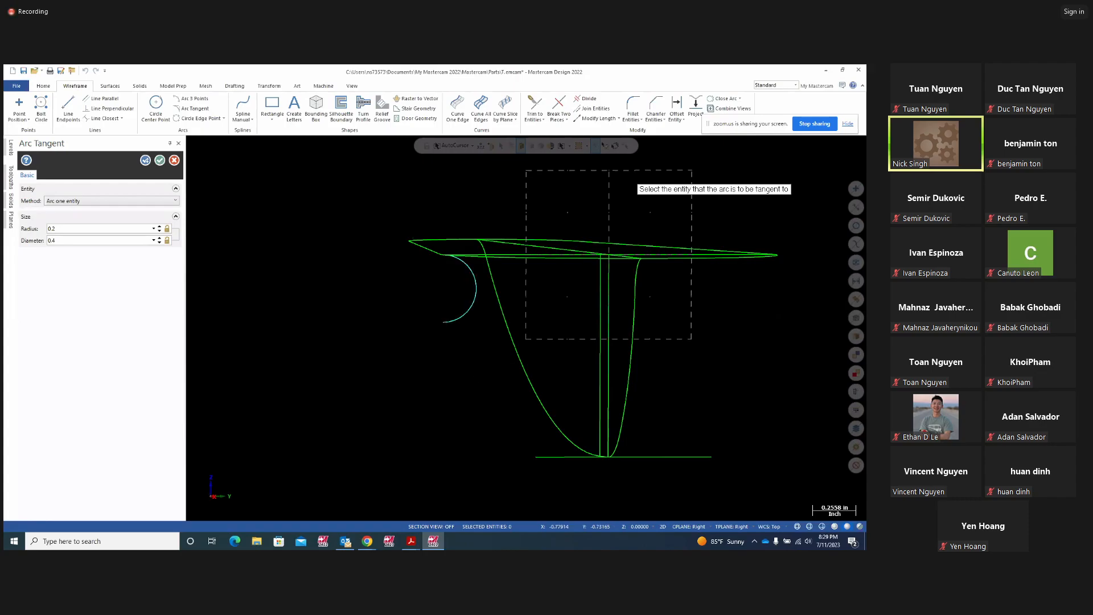
pyautogui.moveTo(480, 379); pyautogui.dragTo(489, 393, button='middle')
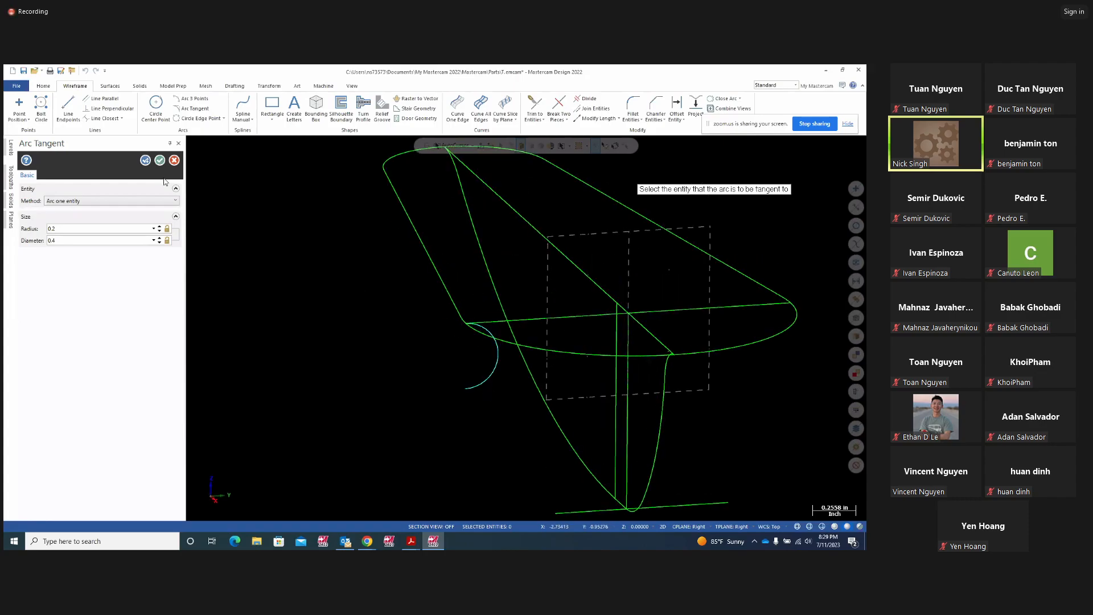
pyautogui.click(145, 160)
# - Create a matching 0.2 radius tangent arc at the cross line's positive-Y endpoint, keeping the arc that curves inward below it
pyautogui.click(789, 302)
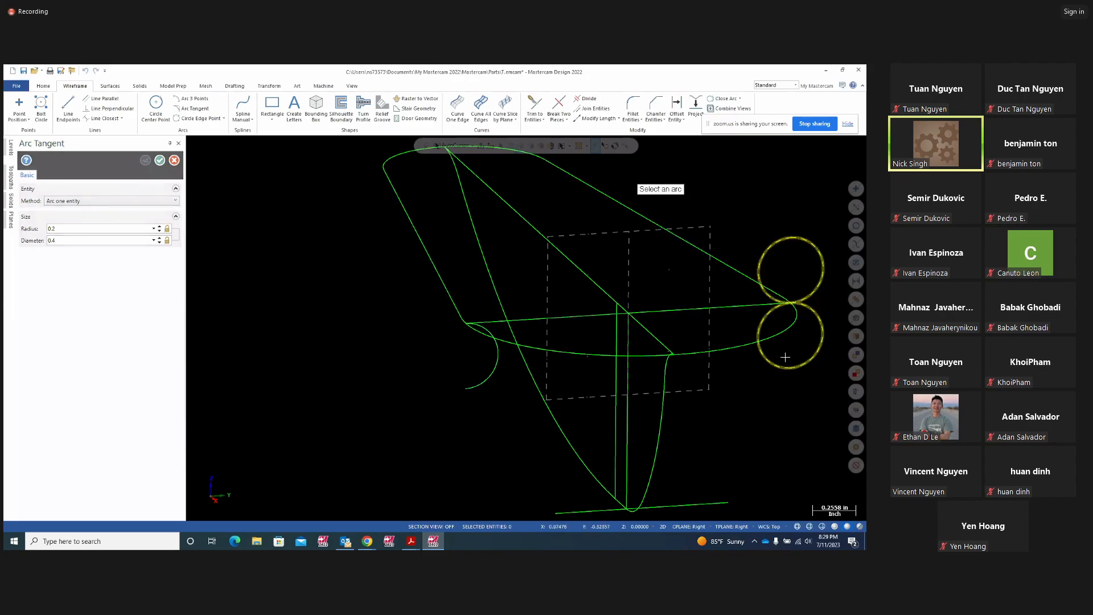
pyautogui.click(764, 359)
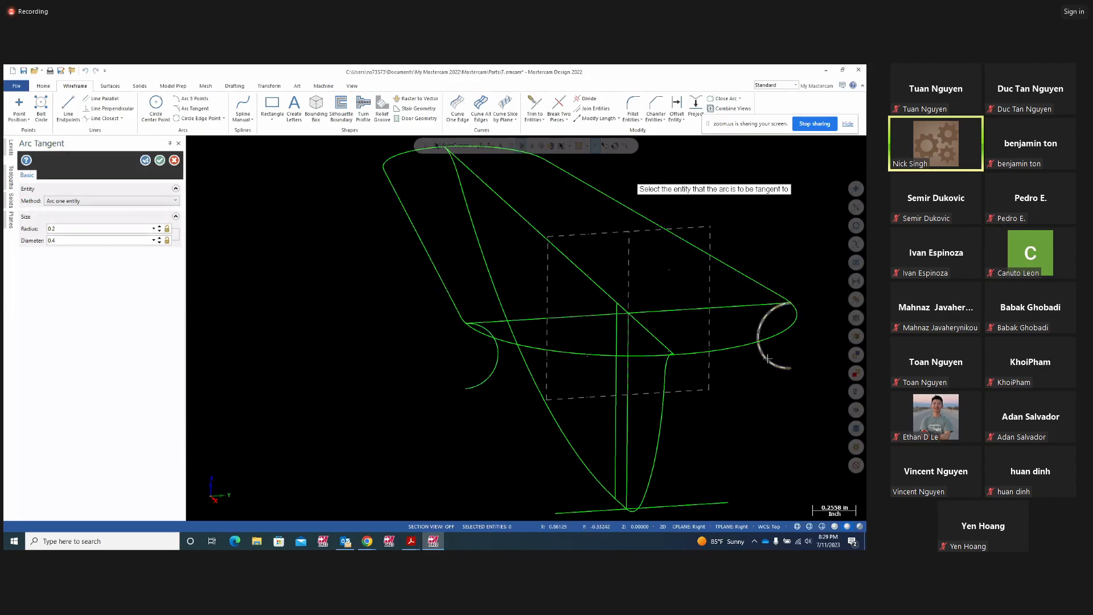
pyautogui.click(146, 163)
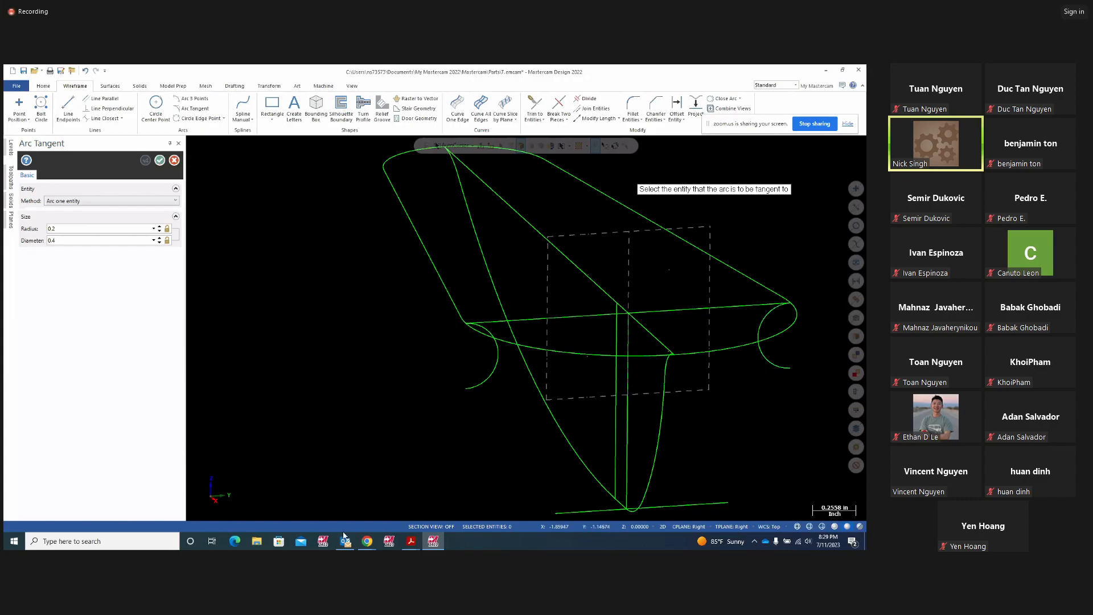
# - Mark the R .500 x2 callout of Section B-B with the highlighter in Project13.pdf, and return to Mastercam
pyautogui.click(409, 542)
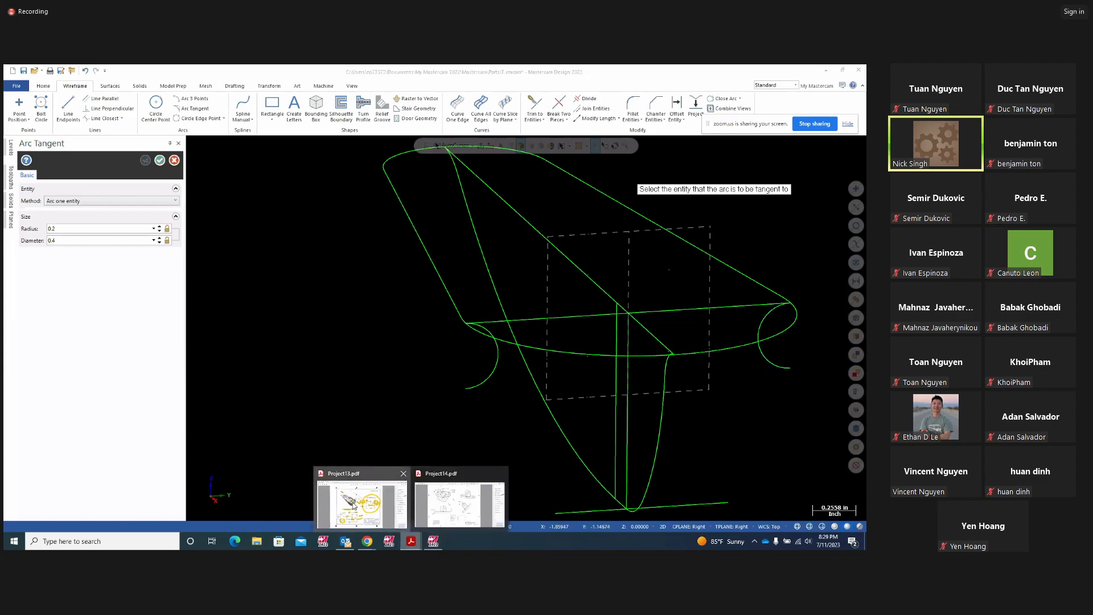
pyautogui.click(352, 504)
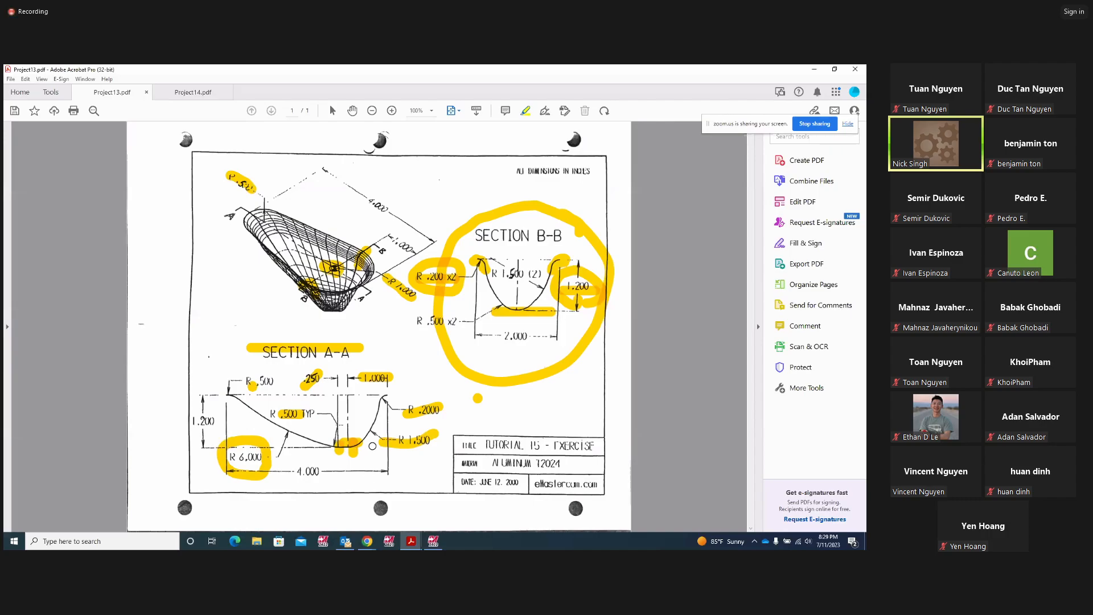
pyautogui.moveTo(415, 332); pyautogui.dragTo(454, 309)
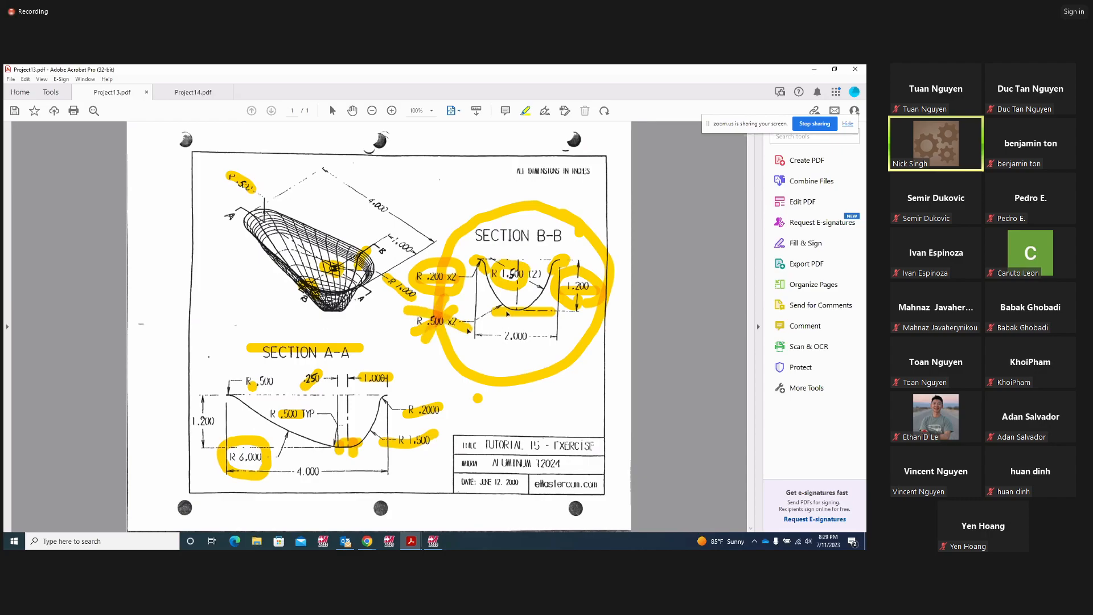
pyautogui.click(433, 541)
pyautogui.scroll(-2, 402, 404)
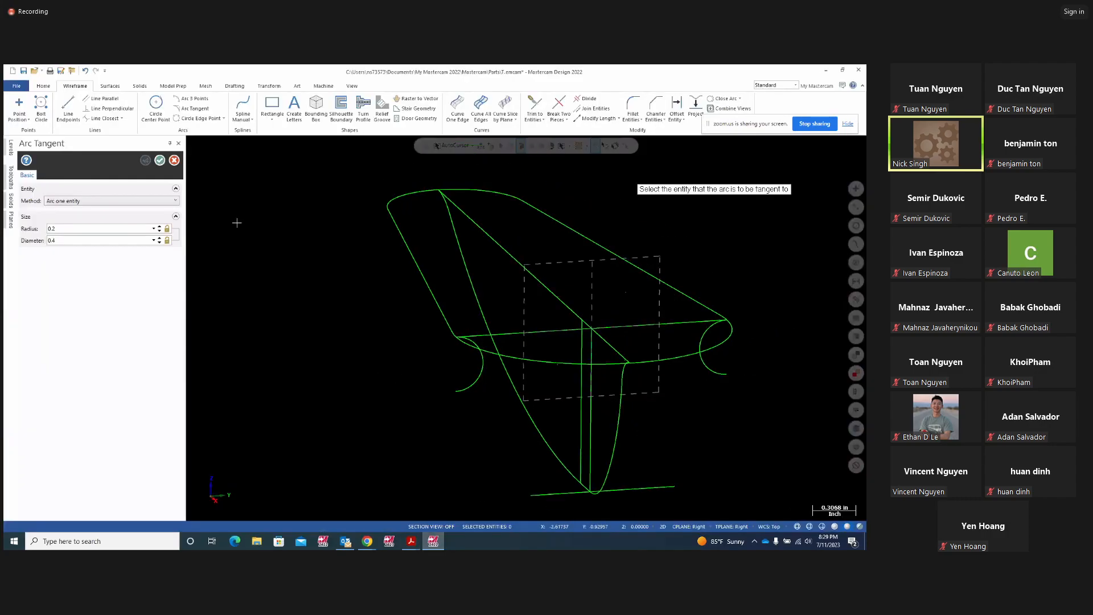
# - Create a 0.5 radius Arc Tangent to the short bottom line at the vertical line's lower end, keeping the negative-Y half above the line
pyautogui.click(68, 228)
pyautogui.click(582, 493)
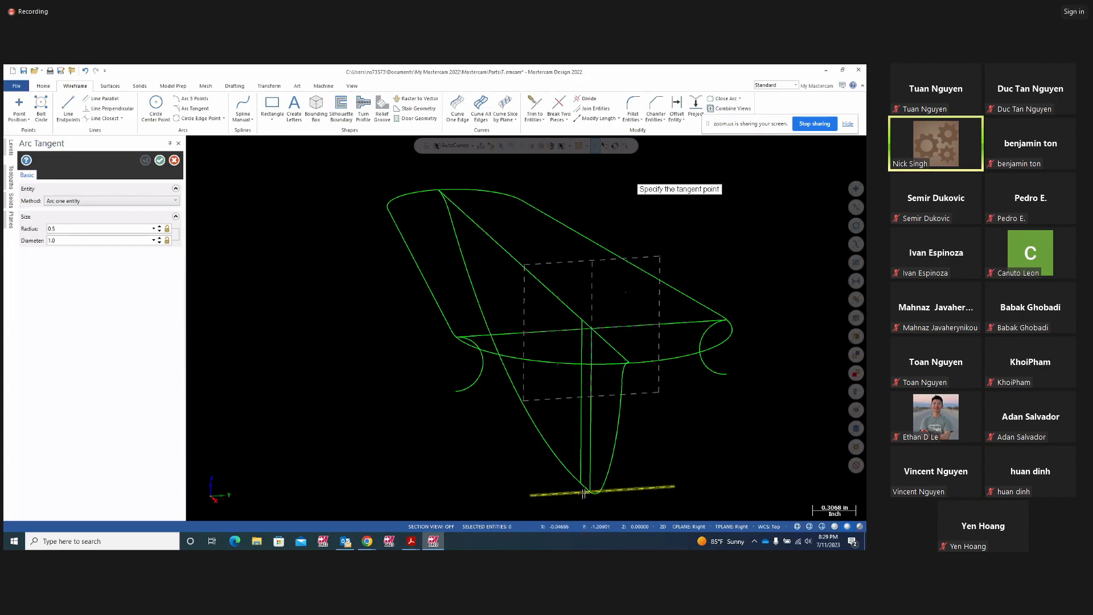
pyautogui.click(588, 491)
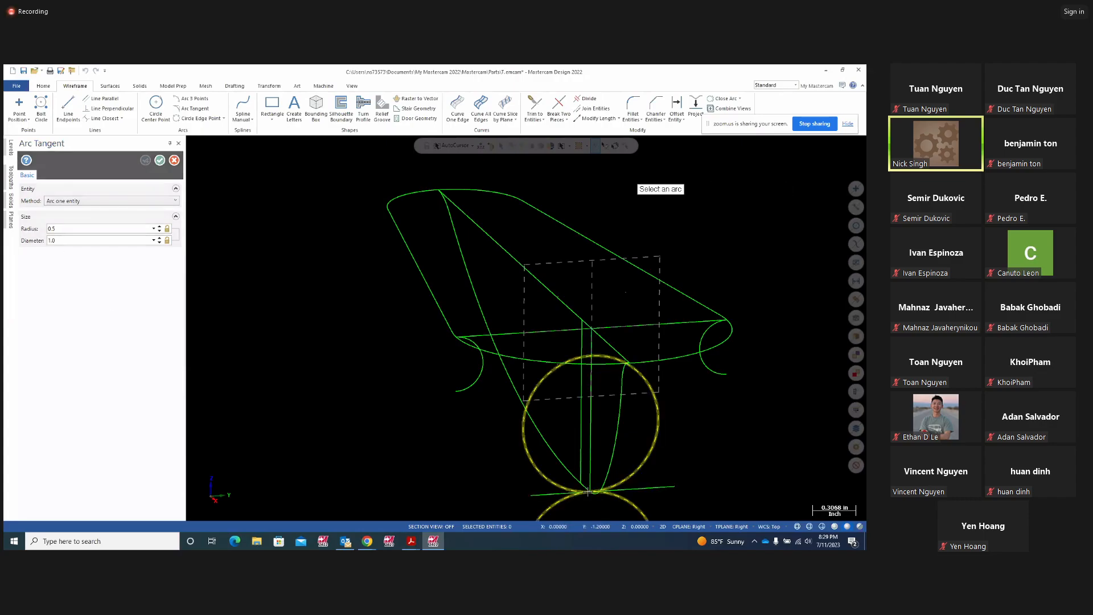
pyautogui.click(547, 479)
pyautogui.moveTo(389, 470)
pyautogui.mouseDown(button='middle')
pyautogui.moveTo(356, 453)
pyautogui.moveTo(378, 467)
pyautogui.mouseUp(button='middle')
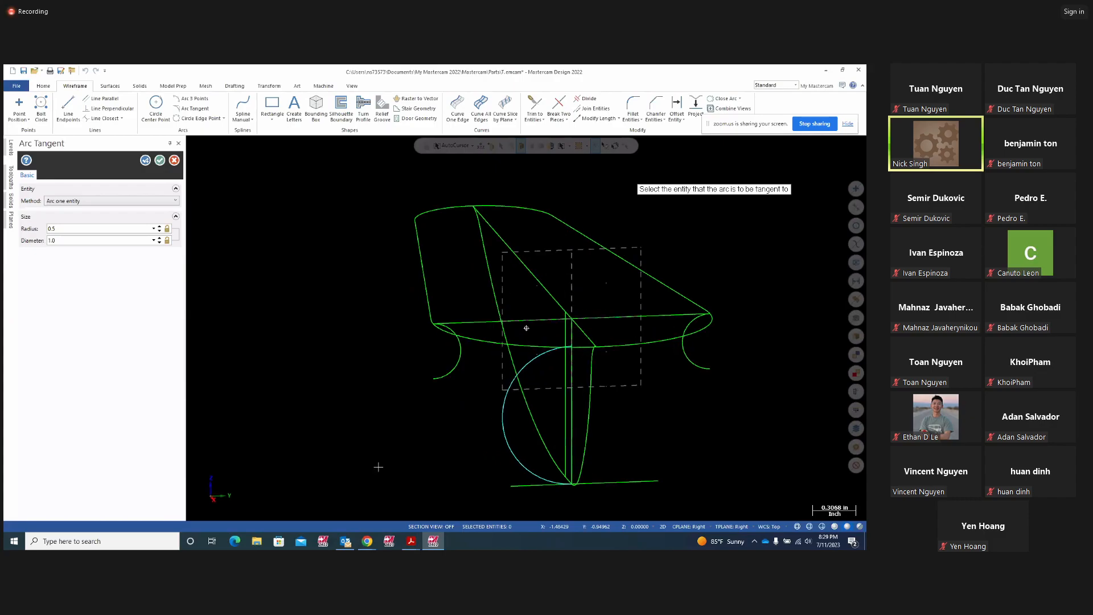
# - Create a matching 0.5 radius tangent arc at the same point on the bottom line, keeping the positive-Y half above the line
pyautogui.click(597, 482)
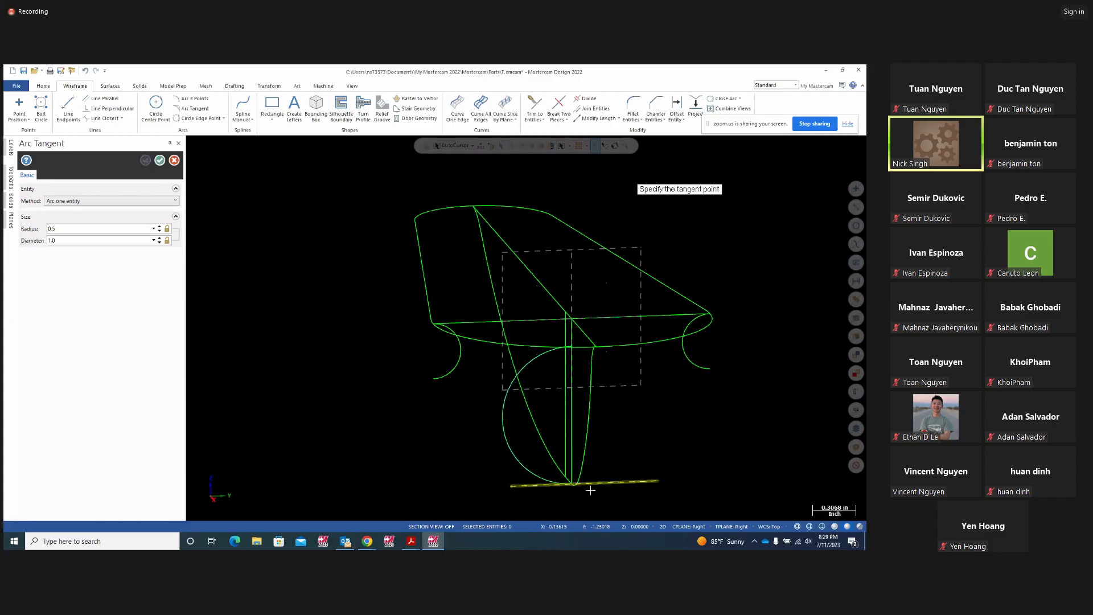
pyautogui.scroll(5, 589, 486)
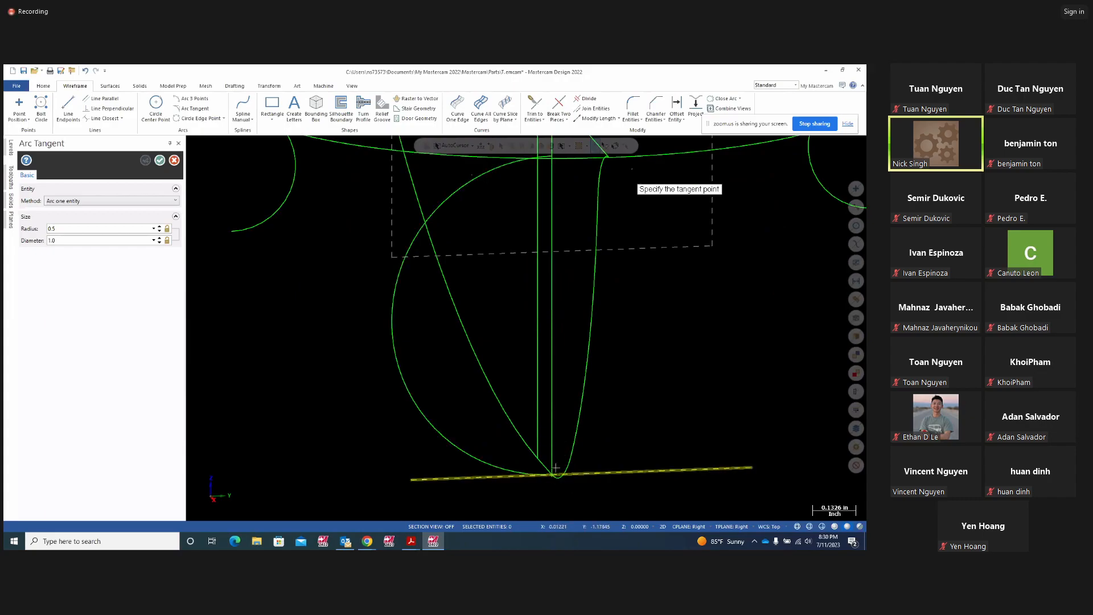
pyautogui.click(555, 476)
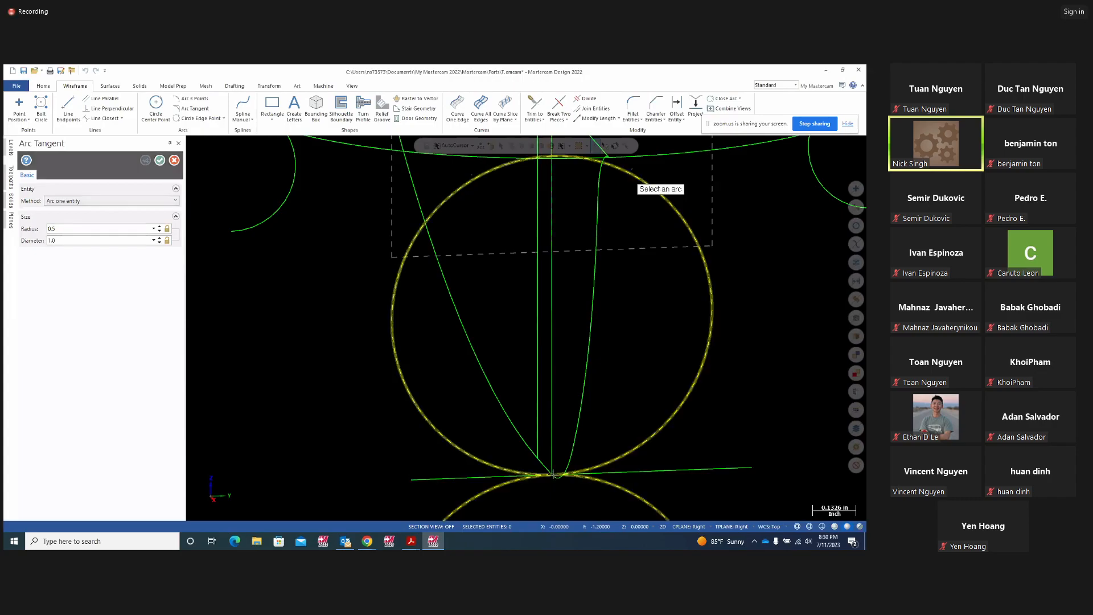
pyautogui.click(681, 408)
pyautogui.scroll(-1, 722, 428)
pyautogui.scroll(-2, 722, 429)
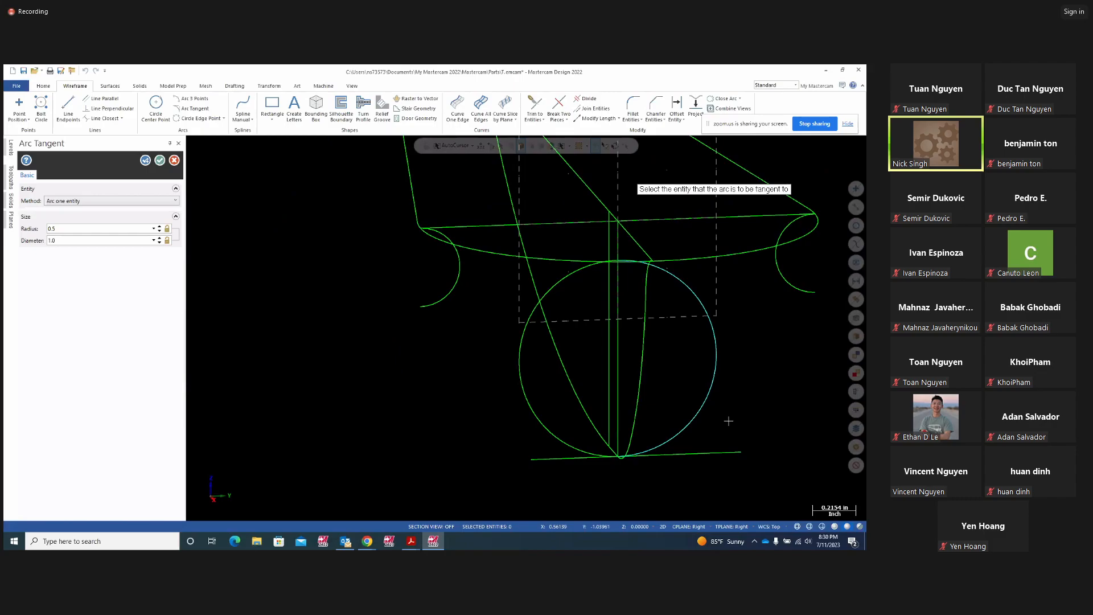
pyautogui.moveTo(669, 476)
pyautogui.mouseDown(button='middle')
pyautogui.moveTo(686, 471)
pyautogui.moveTo(676, 465)
pyautogui.mouseUp(button='middle')
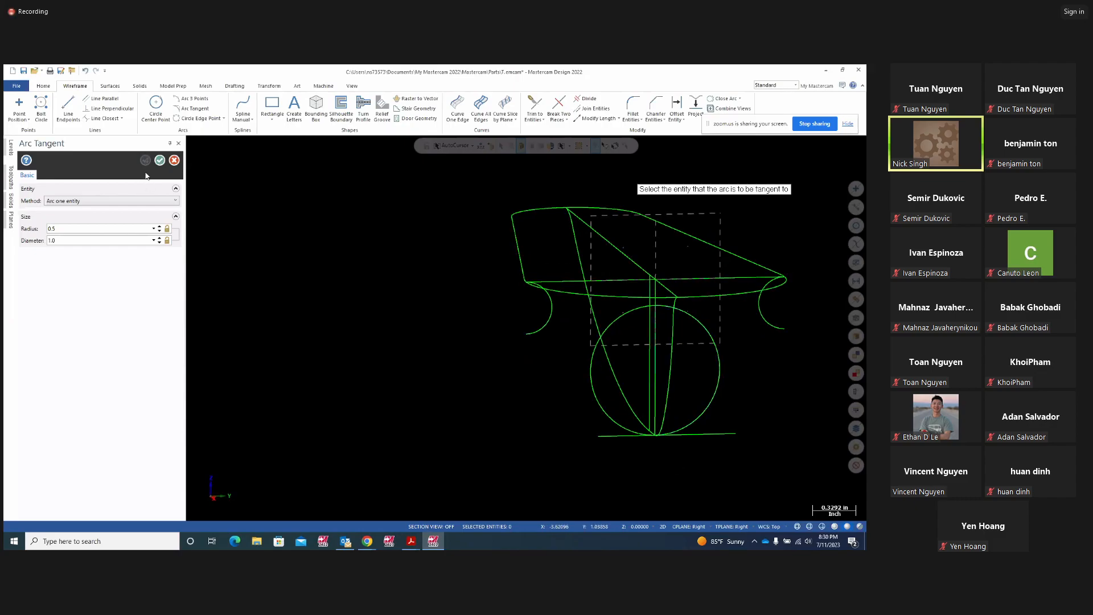
# - Delete the highlight mark over the R 1.500 (2) callout of Section B-B in Project13.pdf, and return to Mastercam
pyautogui.click(411, 542)
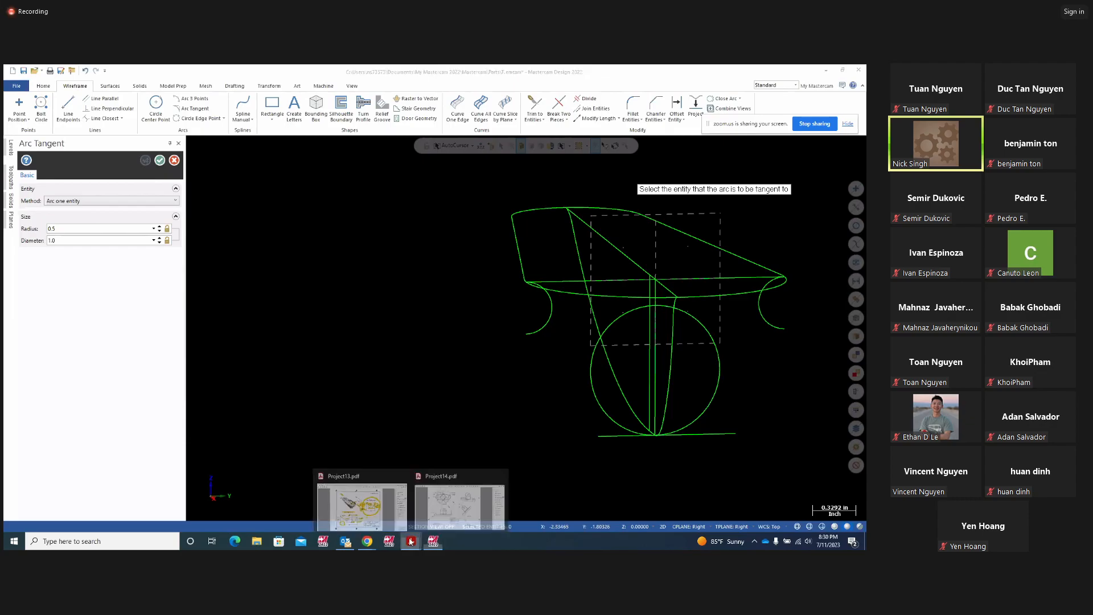
pyautogui.click(359, 506)
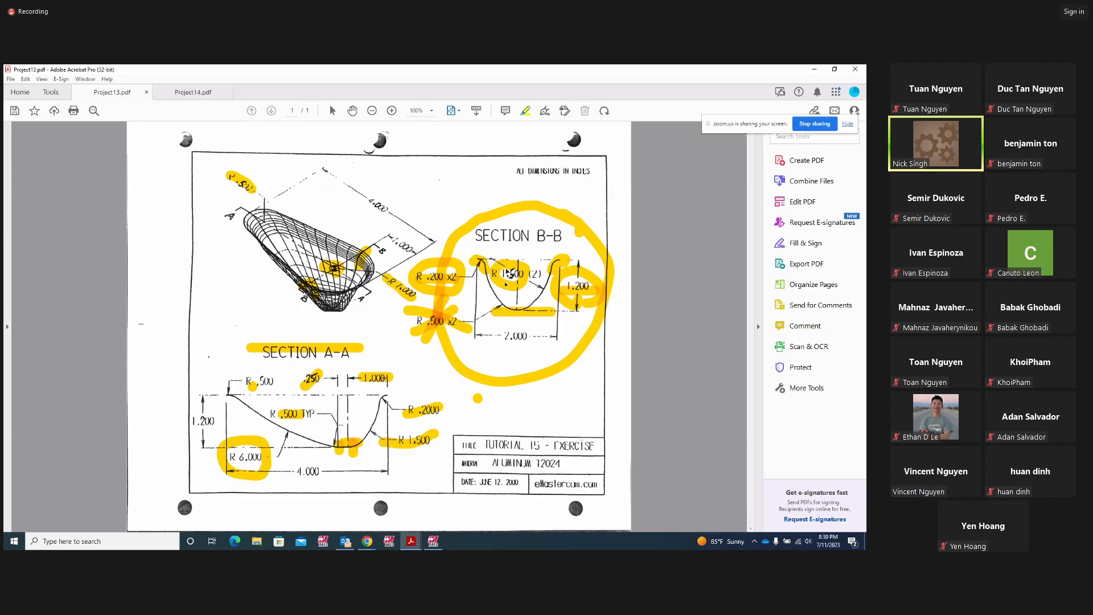
pyautogui.rightClick(512, 276)
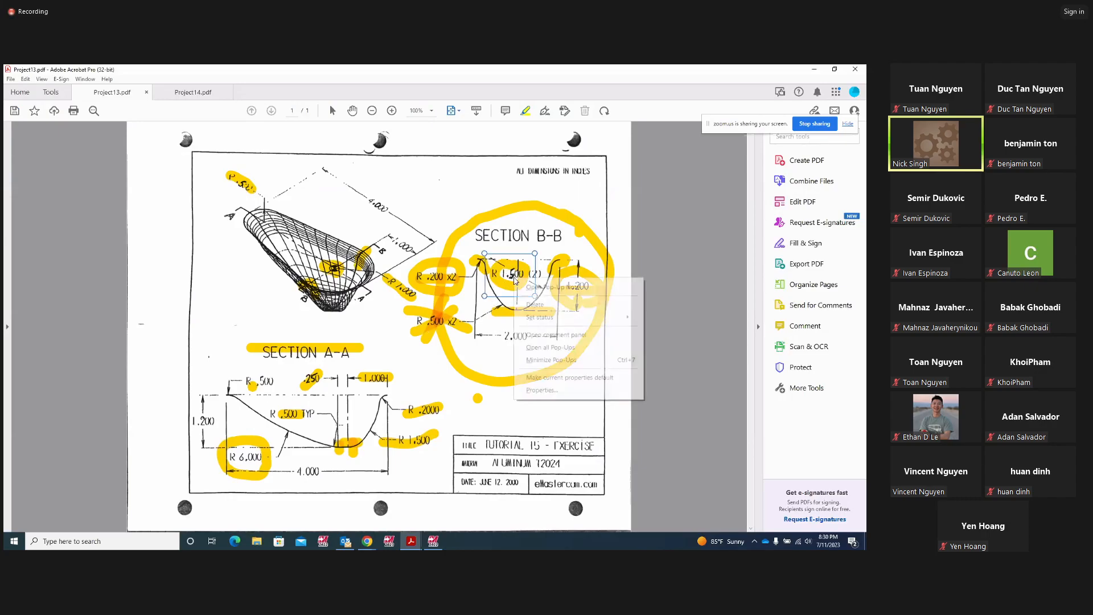
pyautogui.click(534, 304)
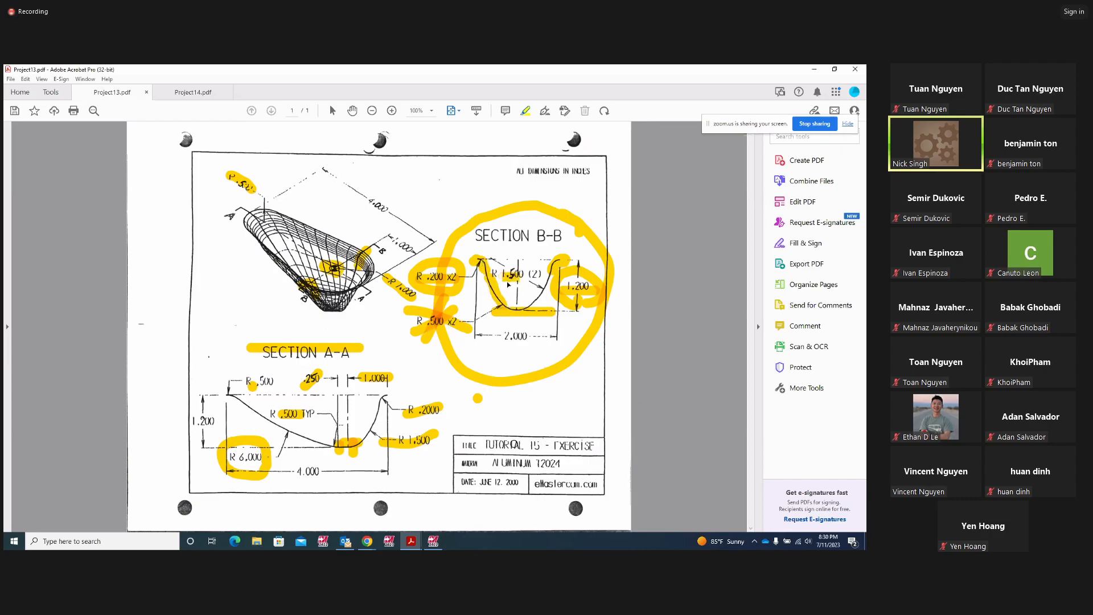
pyautogui.click(433, 541)
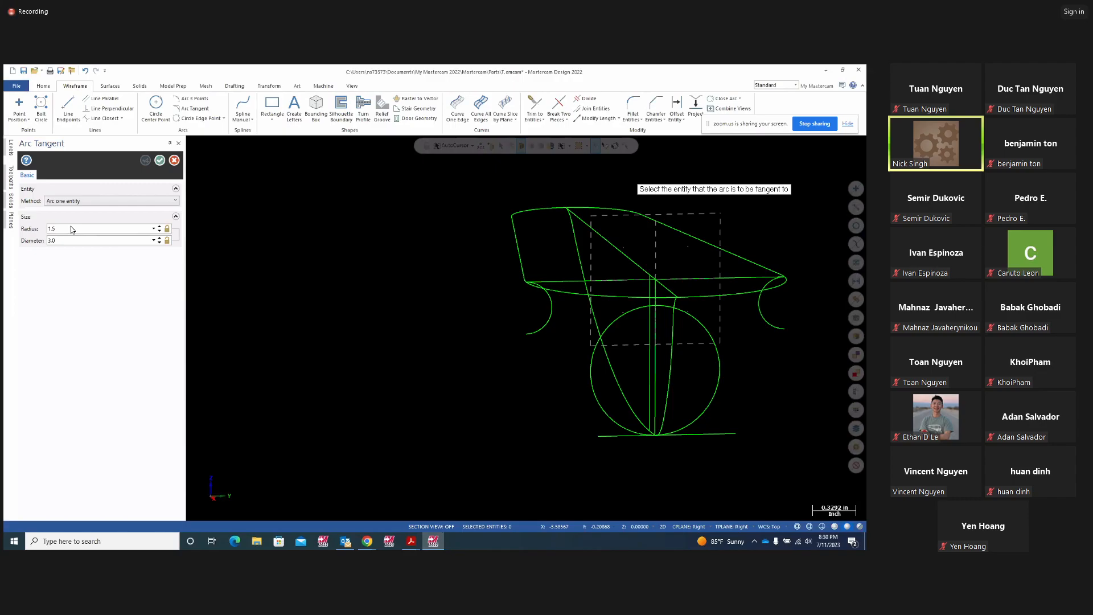
# - Create a 1.5 radius Arc Tangent with the Arc two entities method between the negative-Y 0.2 arc and the adjoining 0.5 radius arc
pyautogui.click(159, 161)
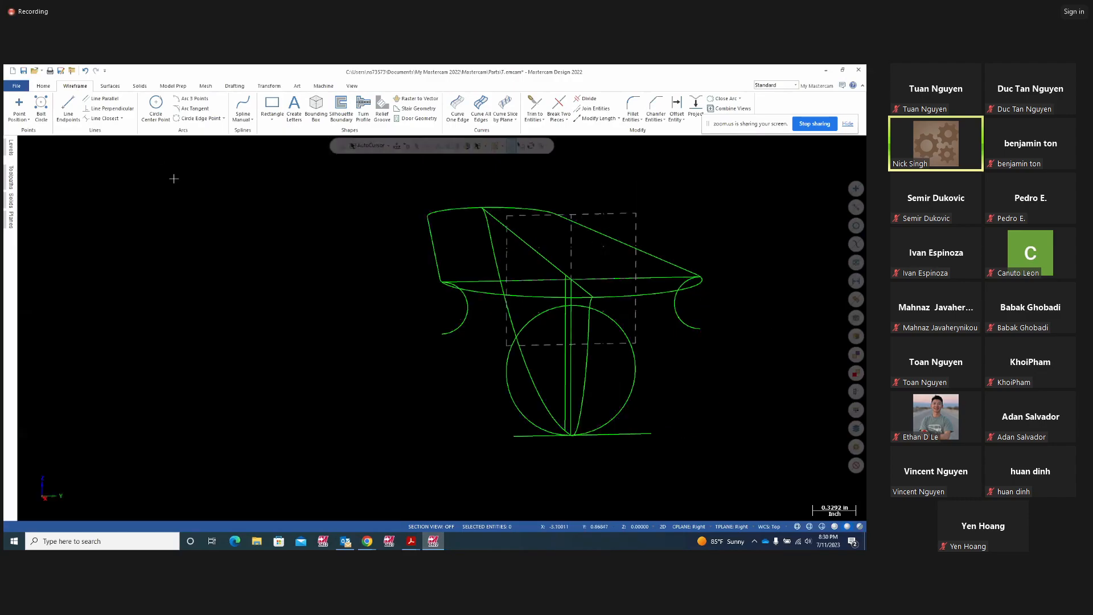
pyautogui.click(185, 109)
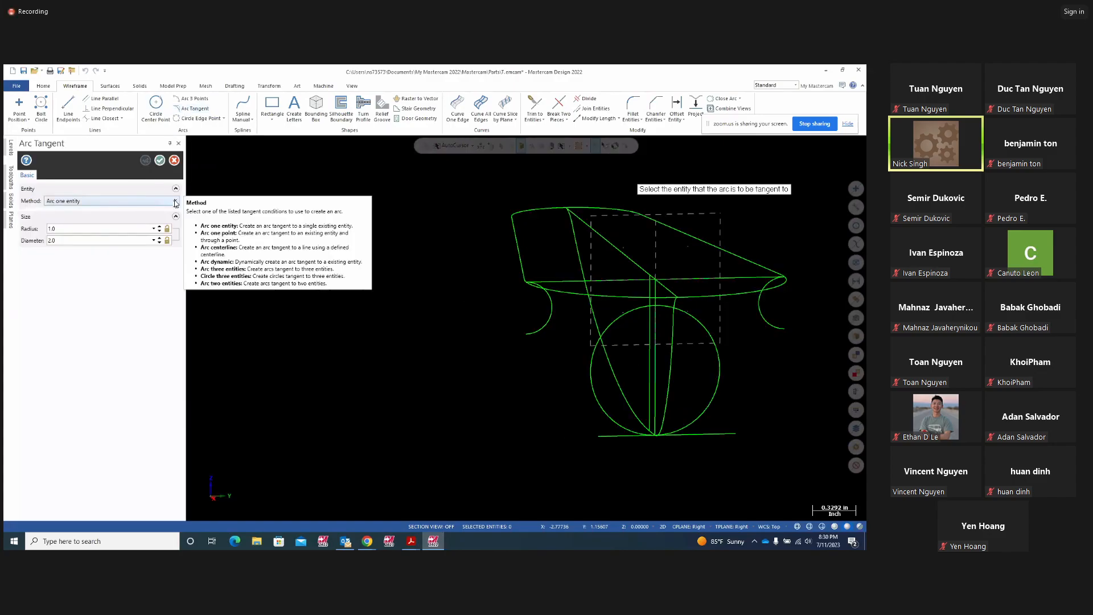
pyautogui.click(173, 202)
pyautogui.click(50, 306)
pyautogui.click(62, 228)
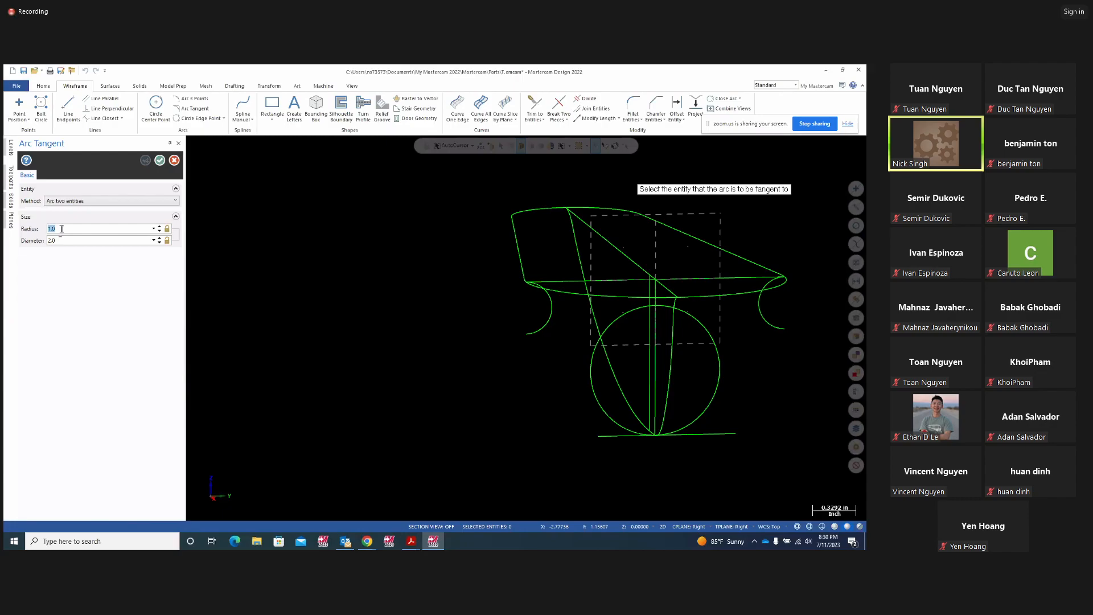
pyautogui.write('1.5')
pyautogui.moveTo(407, 427); pyautogui.dragTo(408, 421, button='middle')
pyautogui.moveTo(459, 361)
pyautogui.mouseDown(button='middle')
pyautogui.moveTo(480, 378)
pyautogui.moveTo(564, 388)
pyautogui.moveTo(438, 366)
pyautogui.moveTo(463, 375)
pyautogui.mouseUp(button='middle')
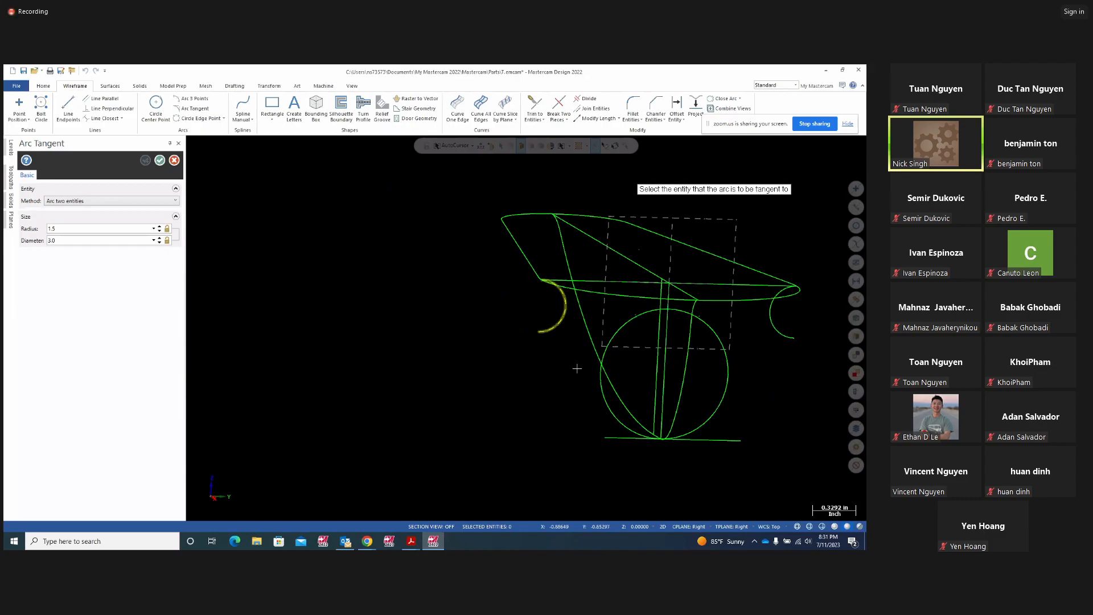
pyautogui.click(614, 416)
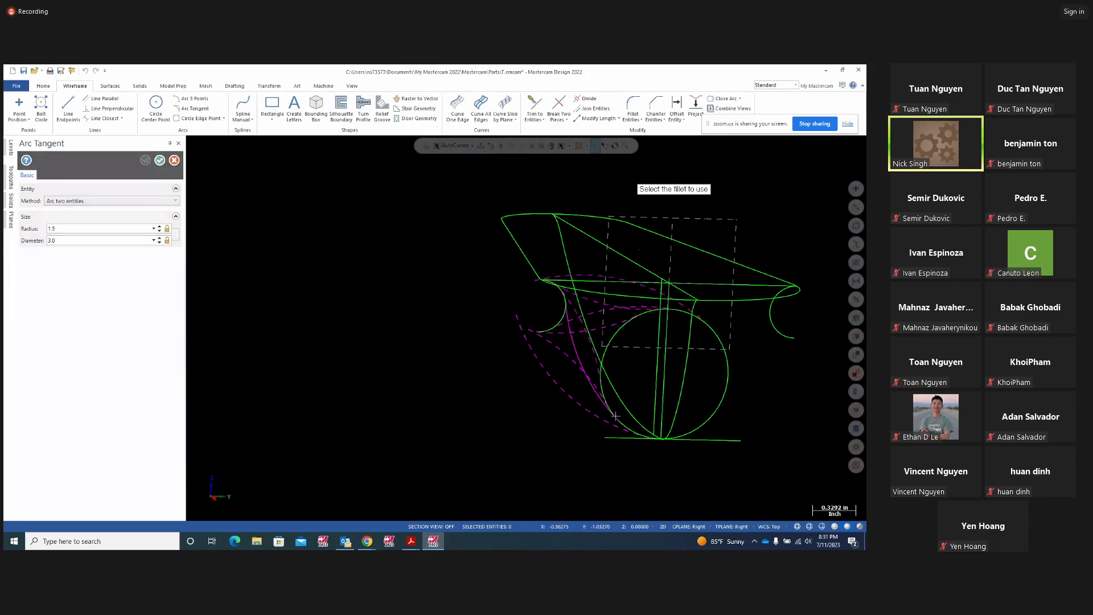
pyautogui.click(573, 342)
pyautogui.moveTo(537, 383); pyautogui.dragTo(523, 385, button='middle')
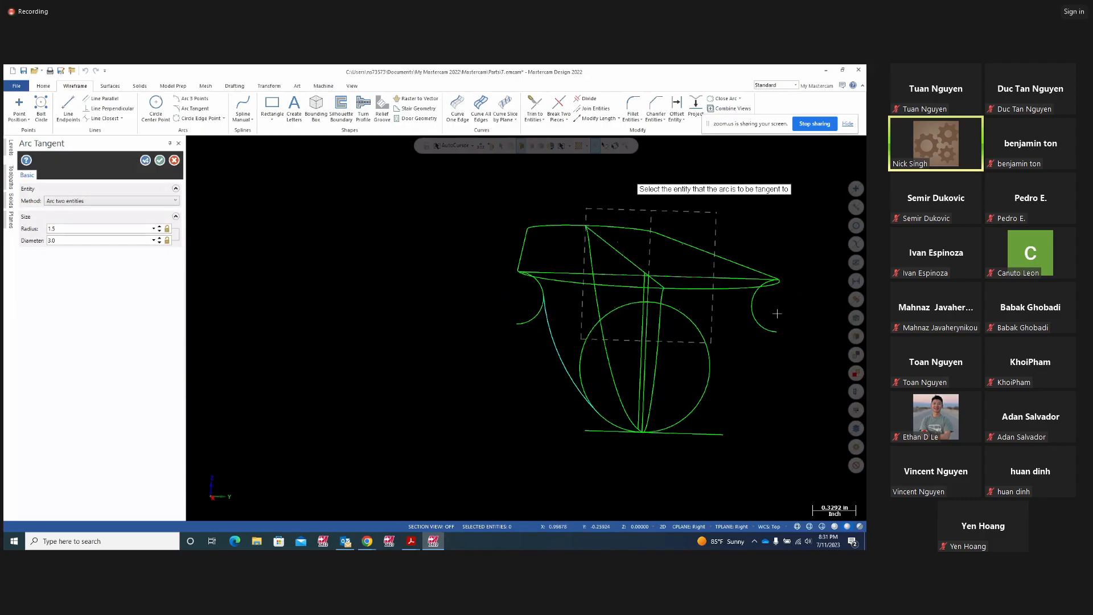
# - Create a matching 1.5 radius arc tangent to the positive-Y 0.2 and 0.5 radius arcs, and finish the Arc Tangent command
pyautogui.click(708, 410)
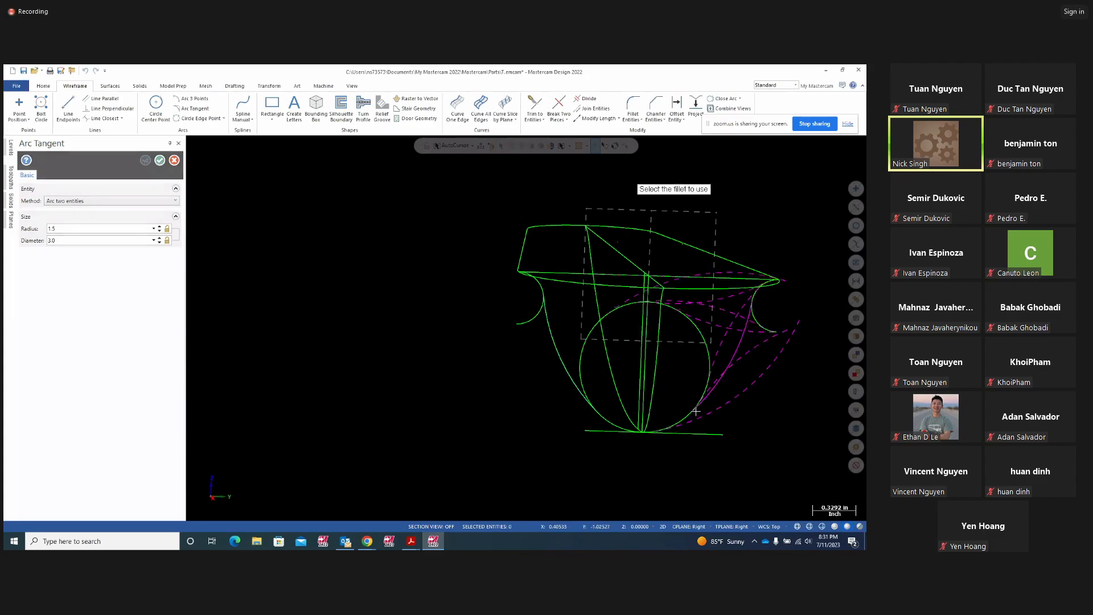
pyautogui.click(739, 340)
pyautogui.moveTo(439, 368); pyautogui.dragTo(442, 374, button='middle')
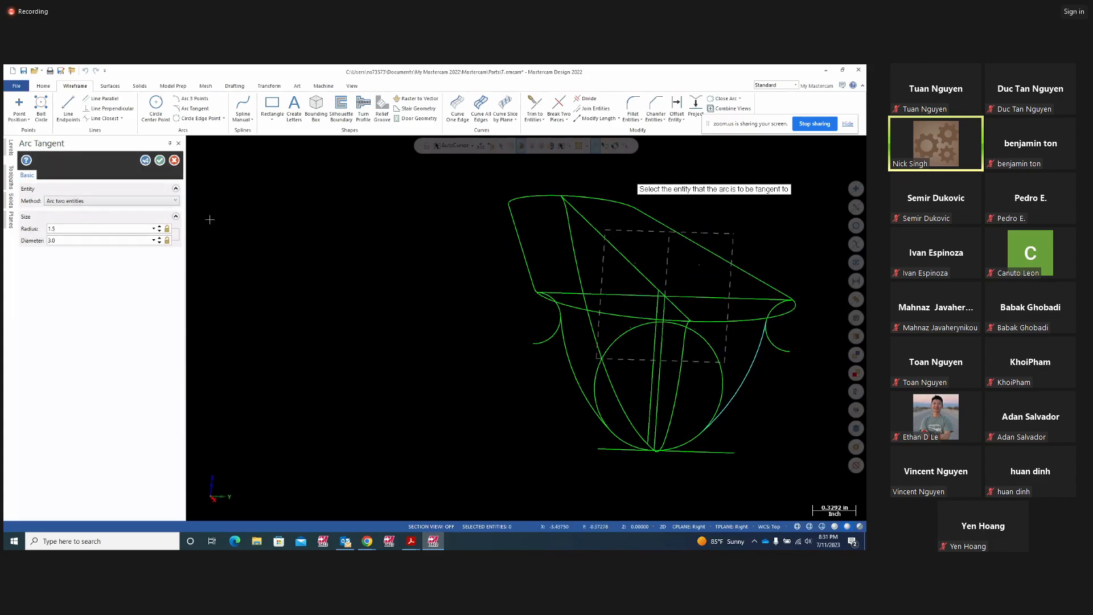
pyautogui.click(161, 164)
# - Trim the surplus ends of the 0.2 radius arcs and the upper part of the 0.5 radius circle in Section B-B with Divide
pyautogui.scroll(-2, 402, 314)
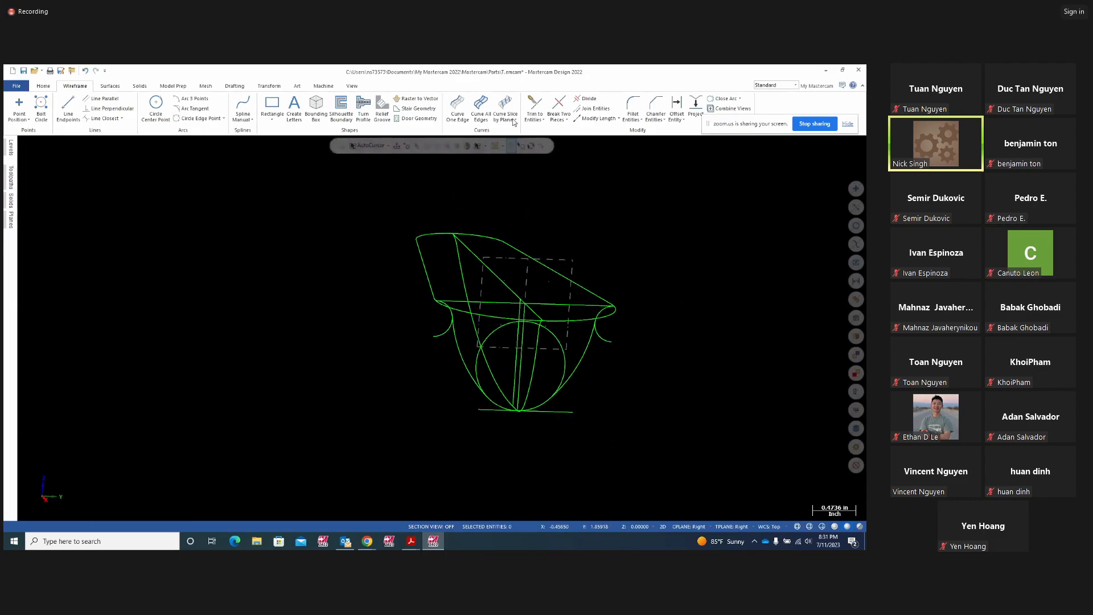
pyautogui.click(586, 98)
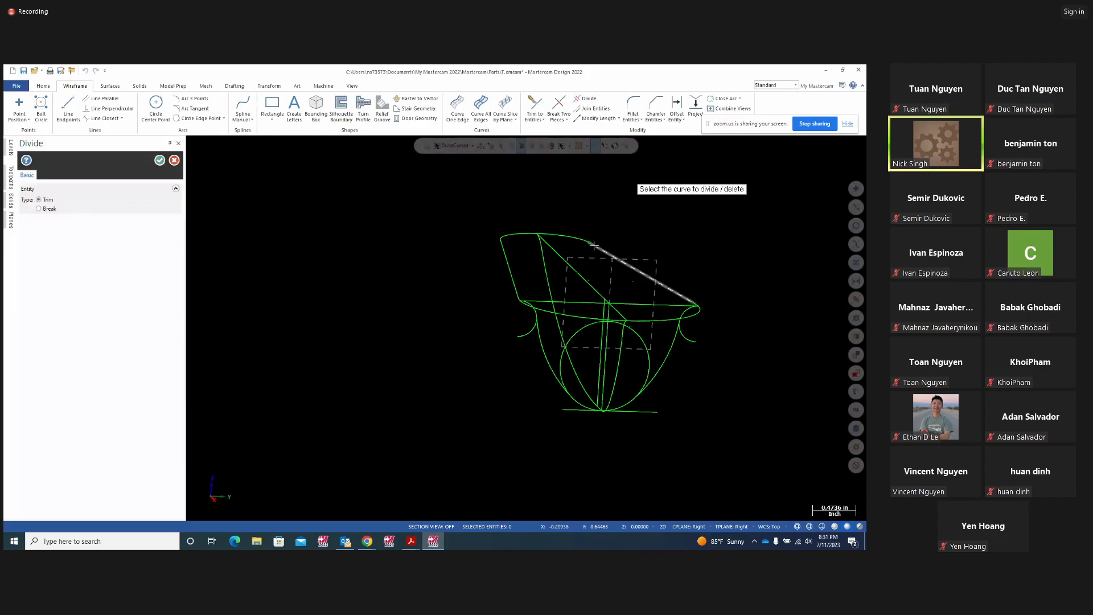
pyautogui.scroll(1, 590, 251)
pyautogui.moveTo(871, 297); pyautogui.dragTo(992, 297)
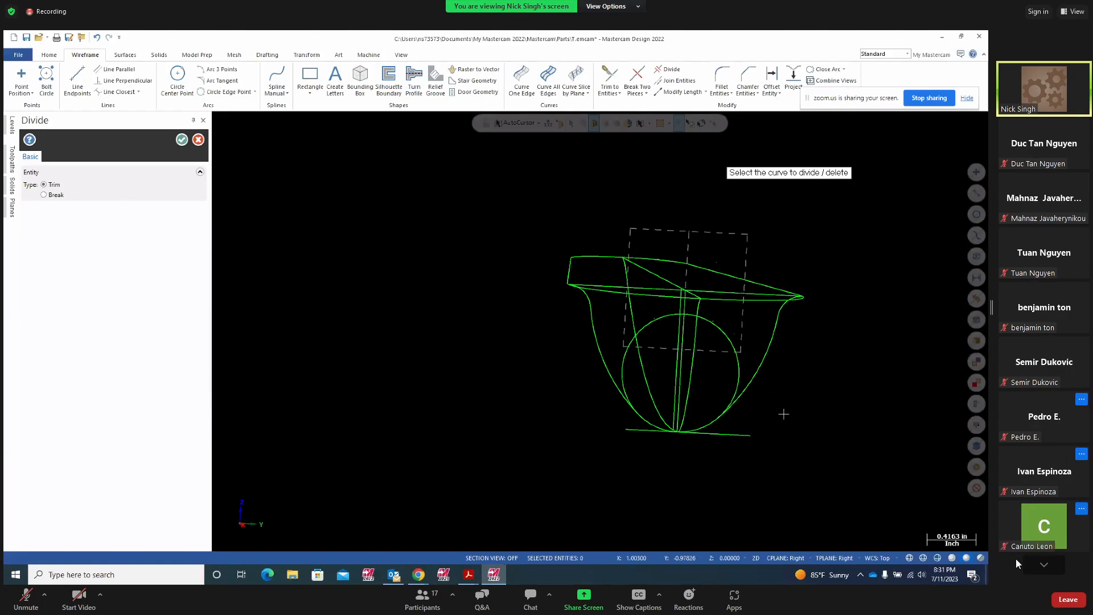
pyautogui.click(1045, 567)
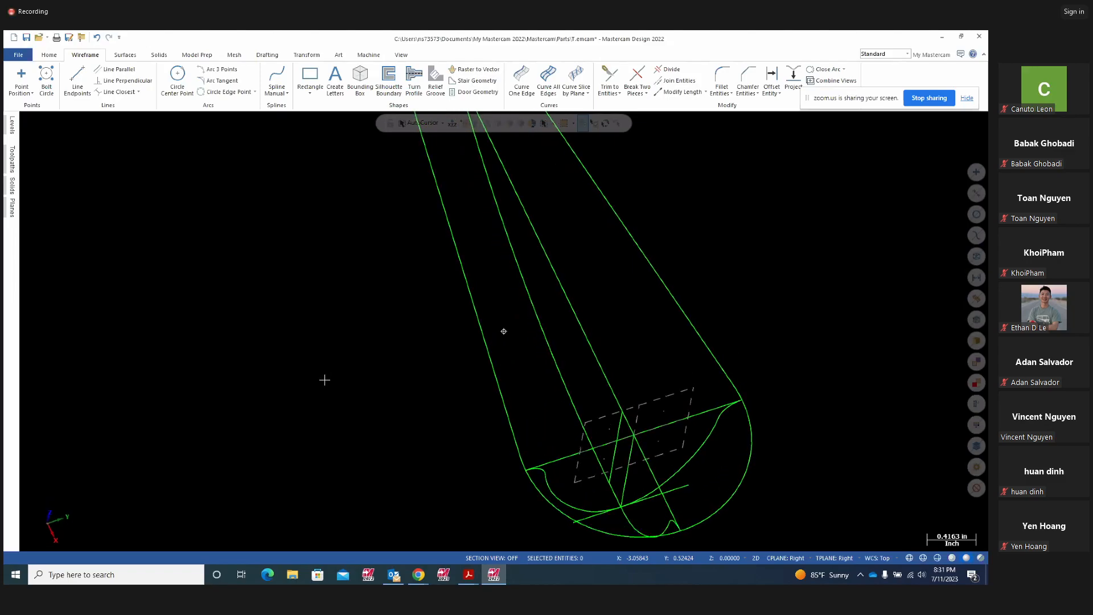
# - Move the five straight construction lines to level 3, named "construction geometry"
pyautogui.moveTo(335, 337)
pyautogui.mouseDown(button='middle')
pyautogui.moveTo(336, 319)
pyautogui.moveTo(300, 322)
pyautogui.moveTo(394, 336)
pyautogui.moveTo(377, 339)
pyautogui.mouseUp(button='middle')
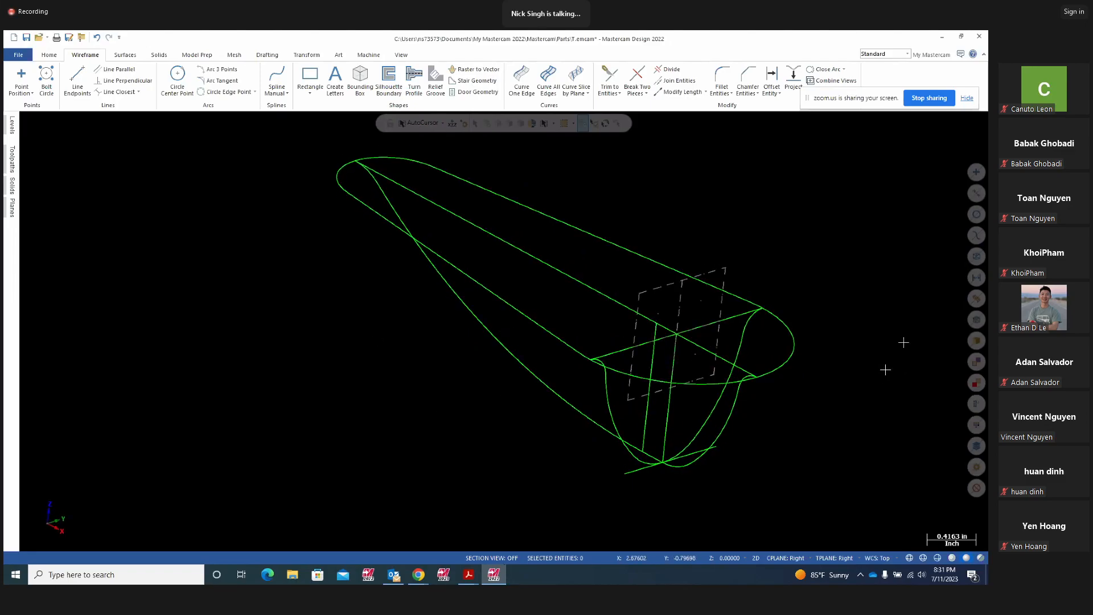
pyautogui.moveTo(719, 201); pyautogui.dragTo(726, 200, button='middle')
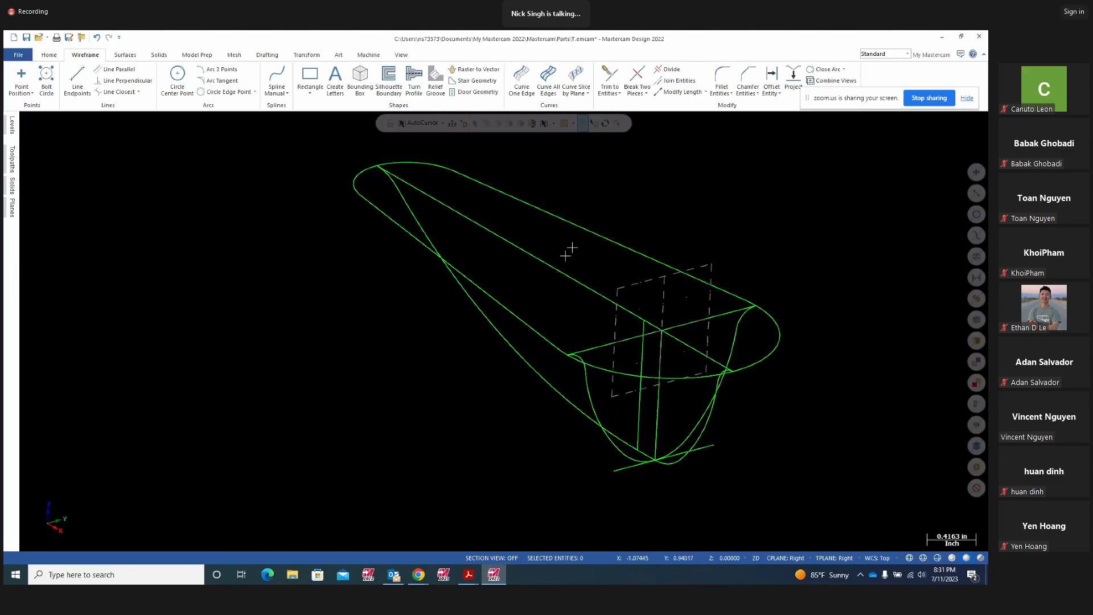
pyautogui.click(549, 263)
pyautogui.click(579, 348)
pyautogui.click(641, 355)
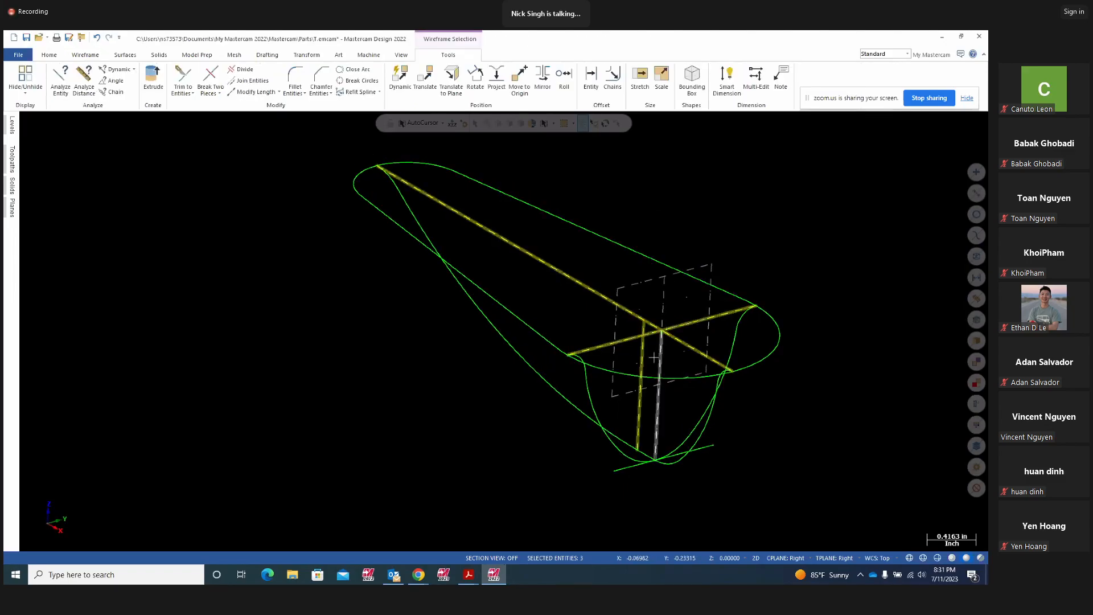
pyautogui.click(660, 362)
pyautogui.moveTo(775, 472)
pyautogui.mouseDown(button='middle')
pyautogui.moveTo(805, 456)
pyautogui.moveTo(788, 471)
pyautogui.mouseUp(button='middle')
pyautogui.click(704, 450)
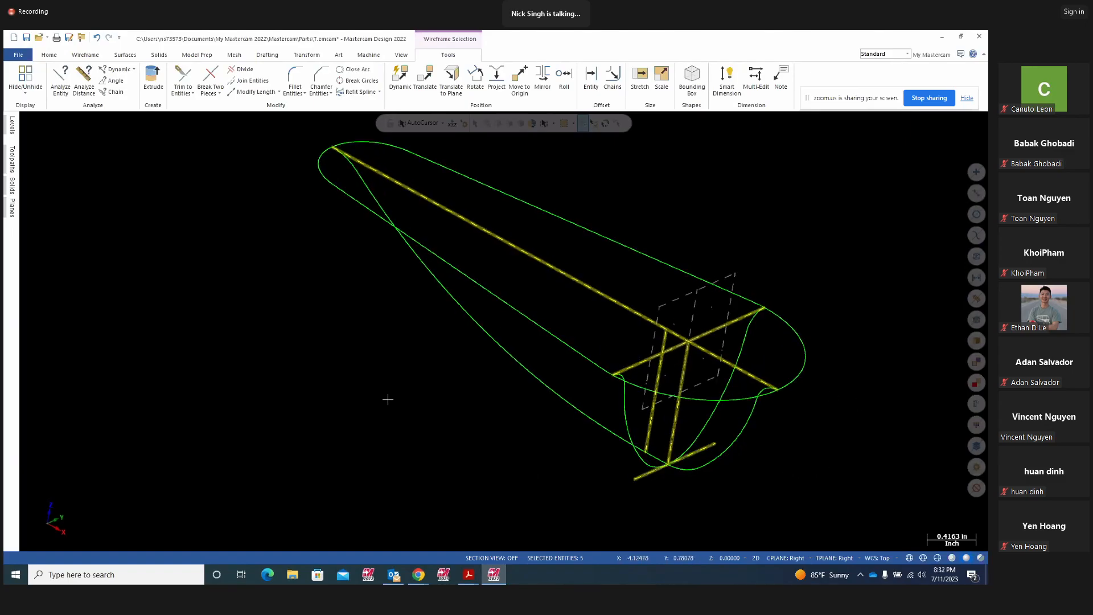
pyautogui.moveTo(370, 381)
pyautogui.mouseDown(button='middle')
pyautogui.moveTo(361, 402)
pyautogui.moveTo(422, 385)
pyautogui.moveTo(376, 370)
pyautogui.mouseUp(button='middle')
pyautogui.rightClick(738, 212)
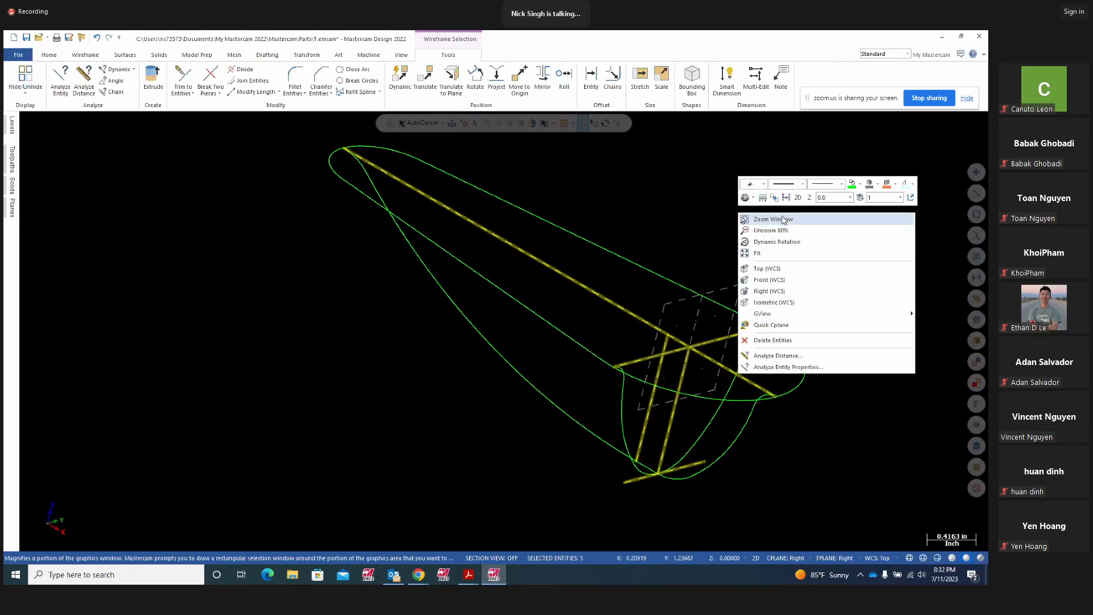
pyautogui.click(860, 198)
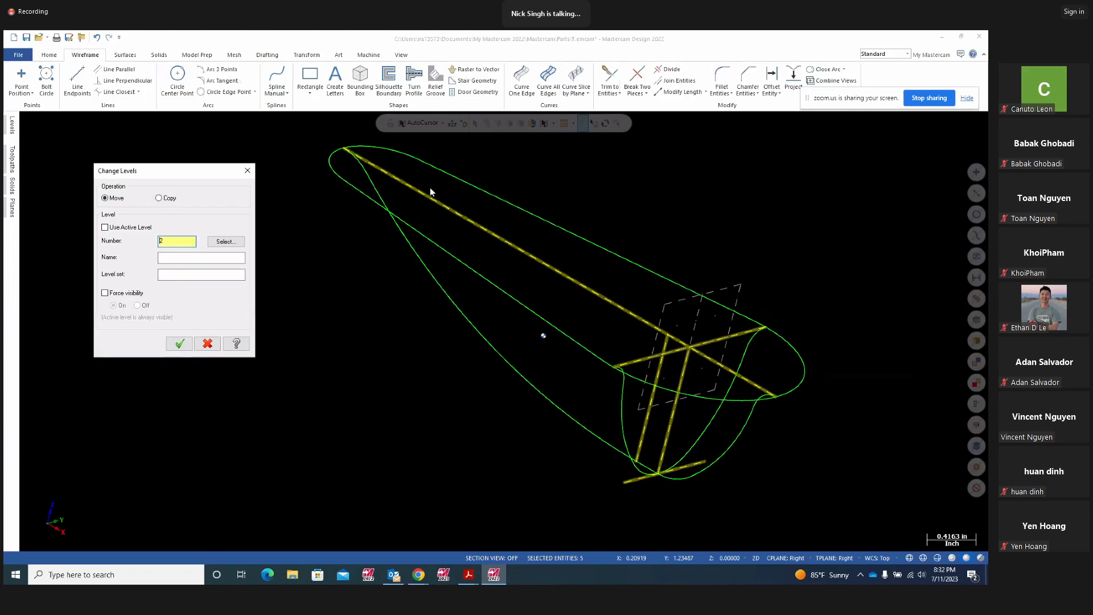
pyautogui.click(105, 228)
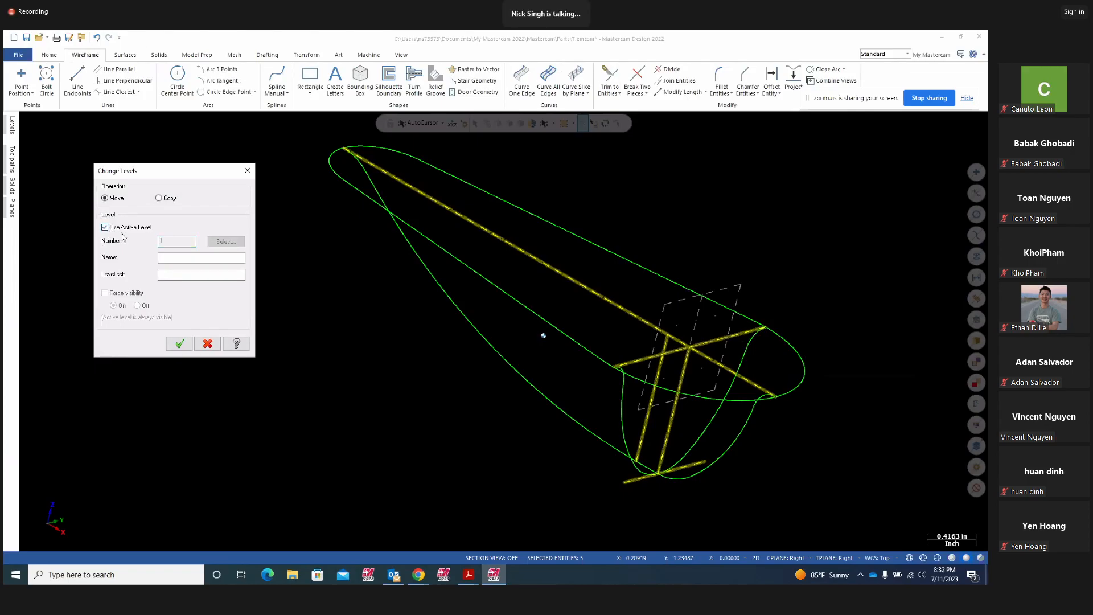
pyautogui.click(108, 228)
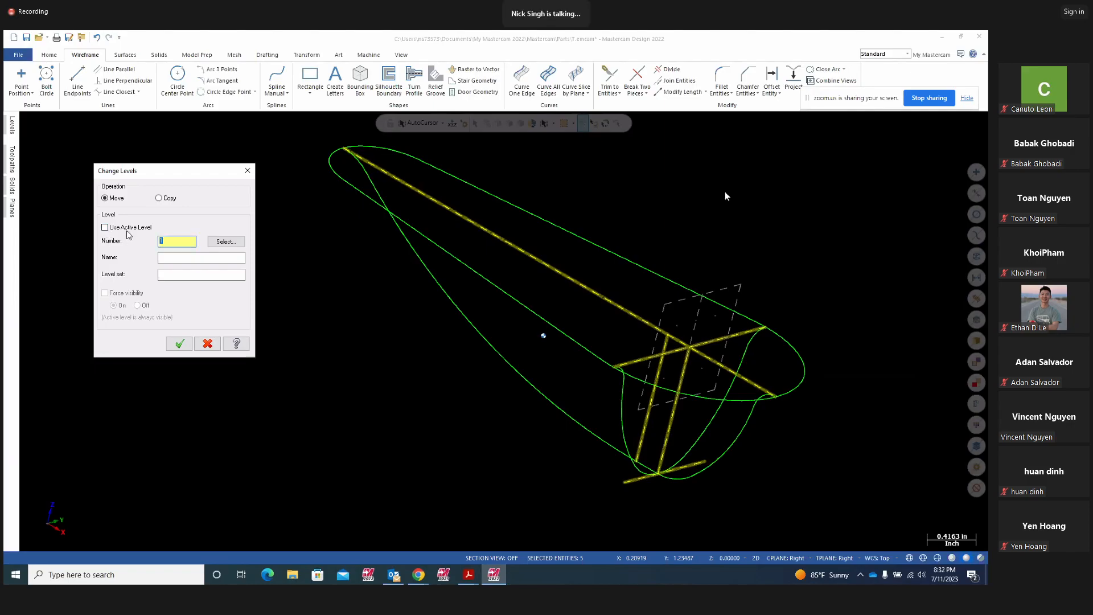
pyautogui.press('Tab')
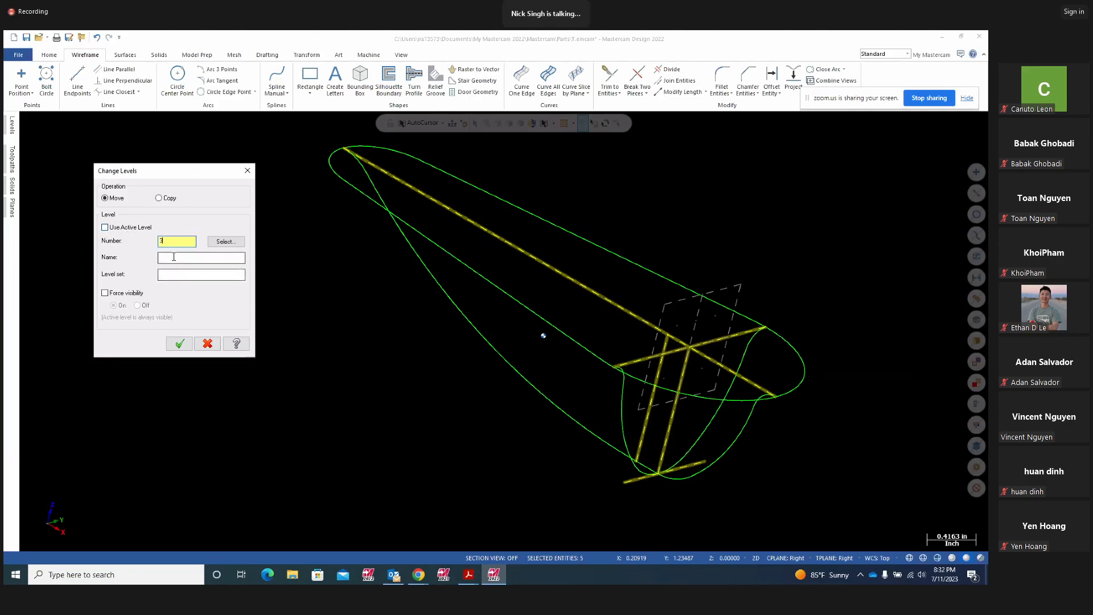
pyautogui.write('cons')
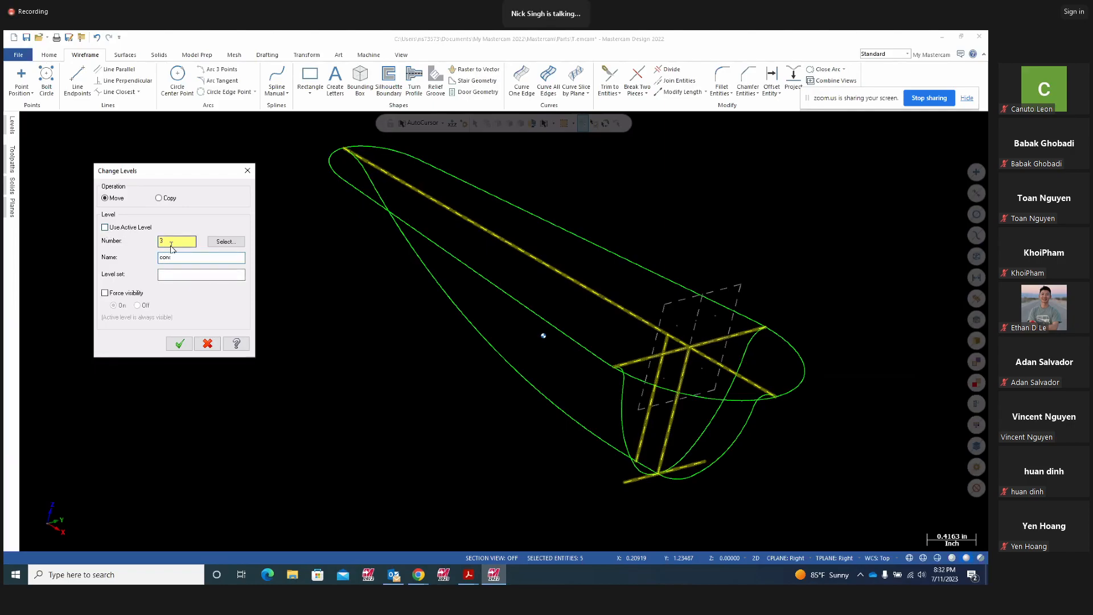
pyautogui.write('truction geometry')
pyautogui.click(179, 344)
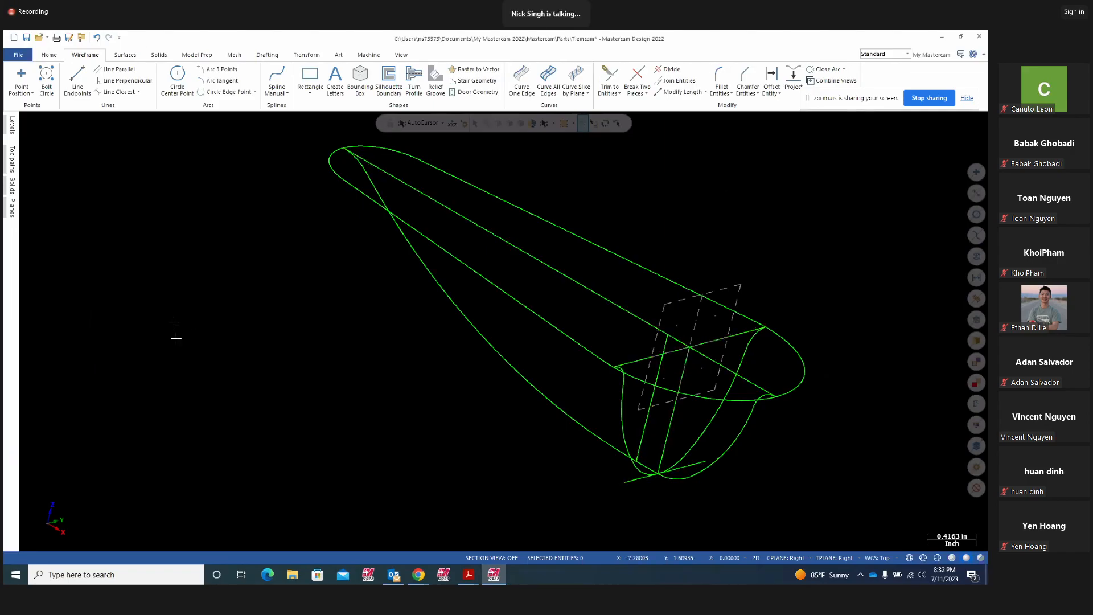
# - Hide level 3 with the construction geometry, leaving level 1 visible
pyautogui.hotkey('alt', 'z')
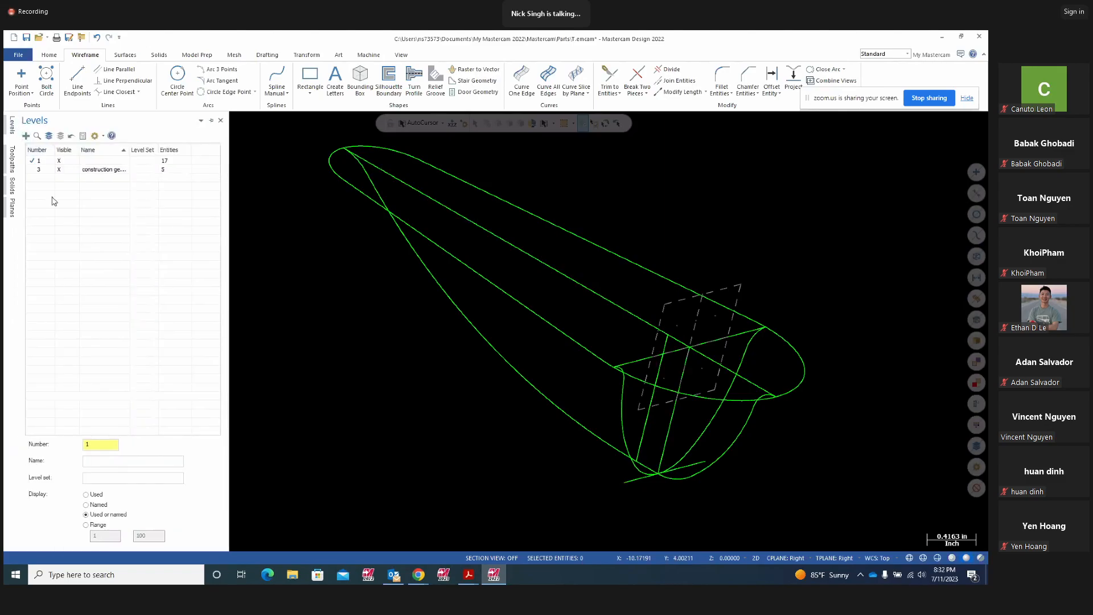
pyautogui.click(59, 169)
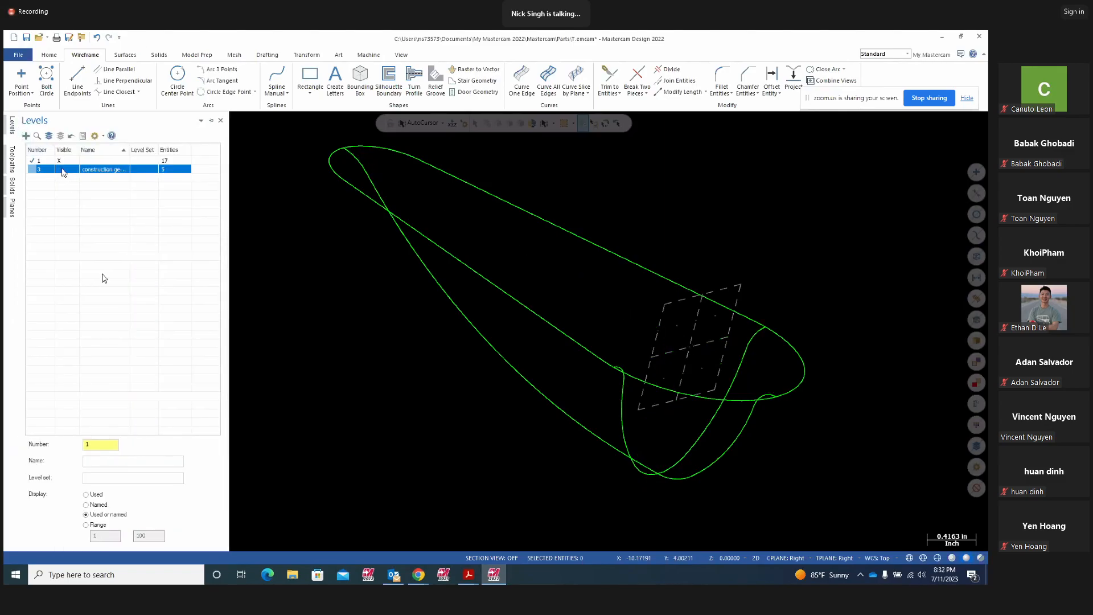
pyautogui.moveTo(721, 362); pyautogui.dragTo(688, 347, button='middle')
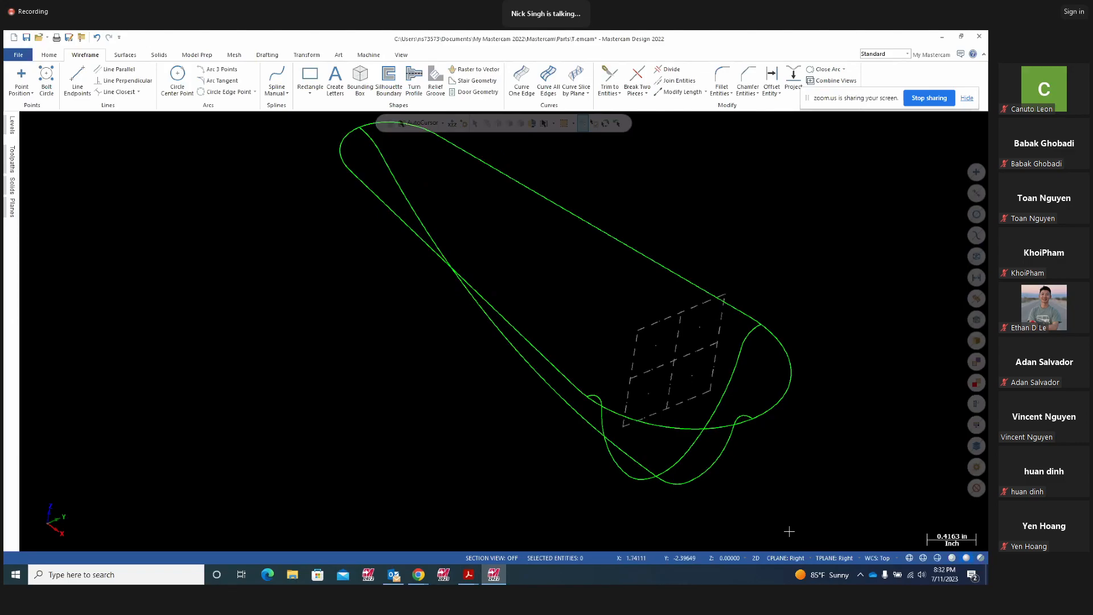
# - Set the view and construction plane to Top, and view the wireframe isometrically
pyautogui.rightClick(808, 432)
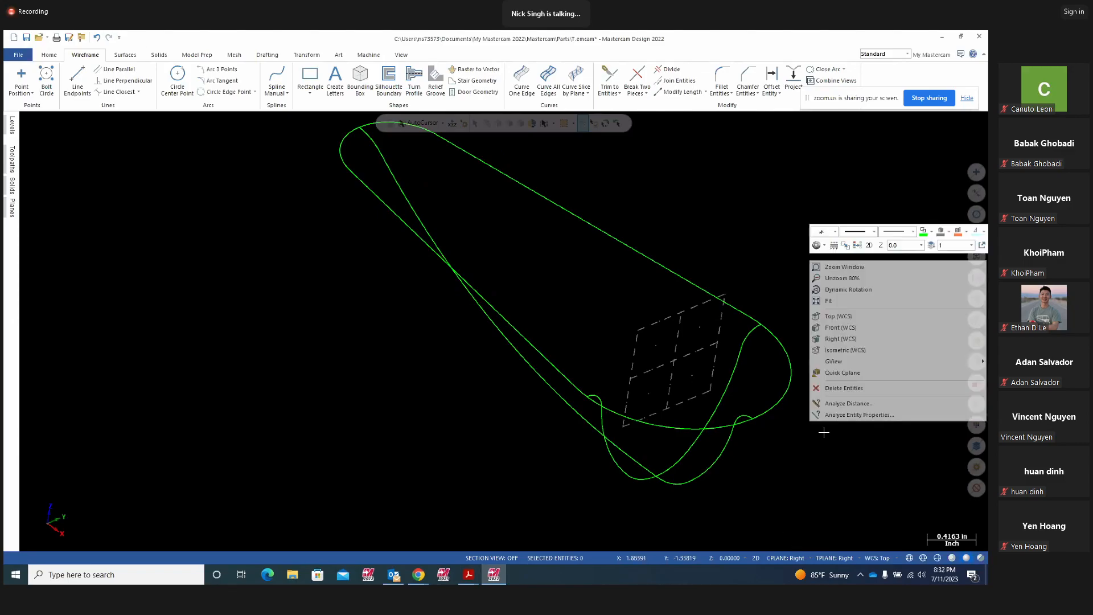
pyautogui.click(826, 316)
pyautogui.rightClick(782, 298)
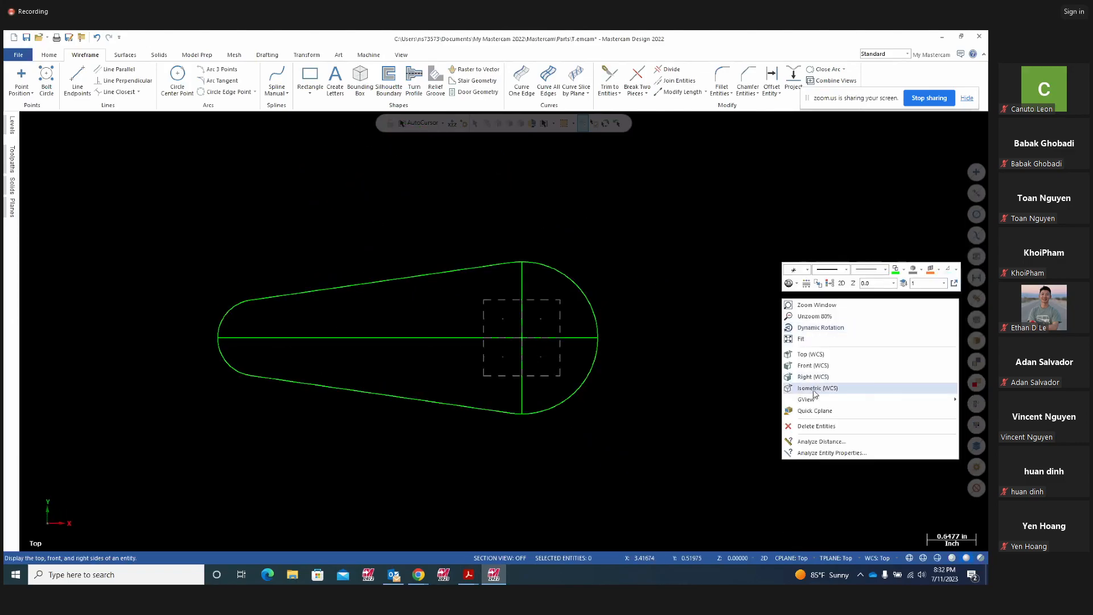
pyautogui.click(813, 389)
pyautogui.moveTo(711, 335); pyautogui.dragTo(734, 322, button='middle')
# - Examine the isometric and section views in Project13.pdf, and return to Mastercam
pyautogui.click(468, 575)
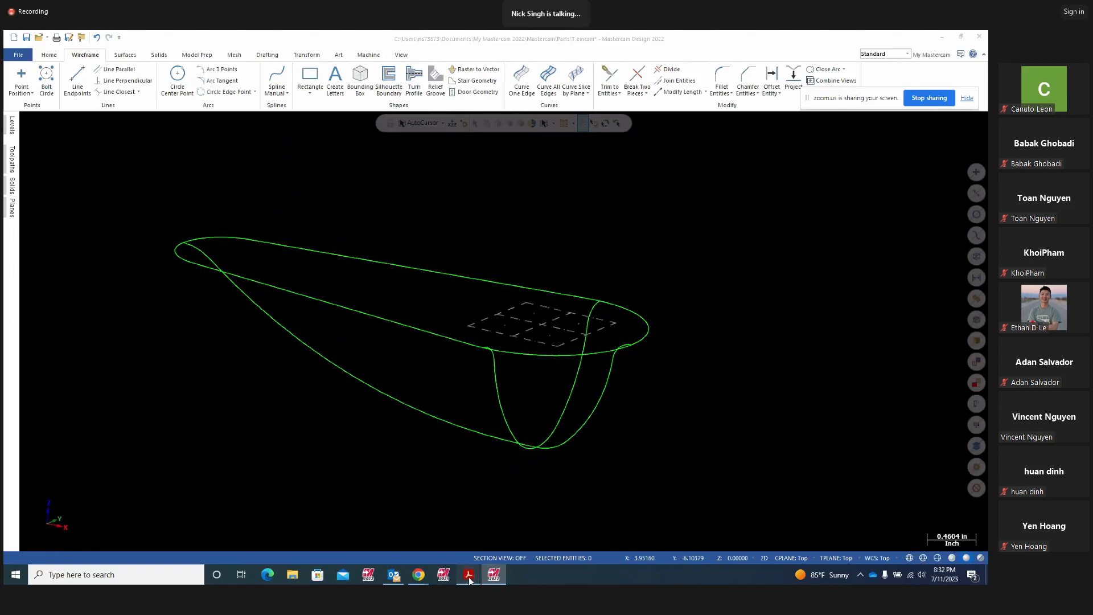
pyautogui.click(411, 535)
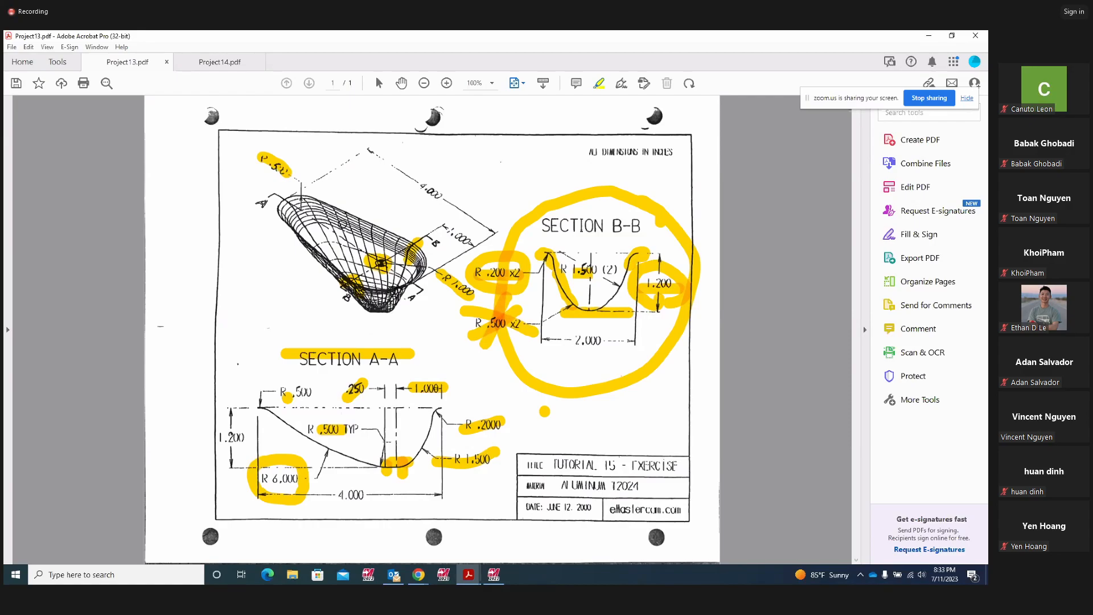
pyautogui.click(493, 576)
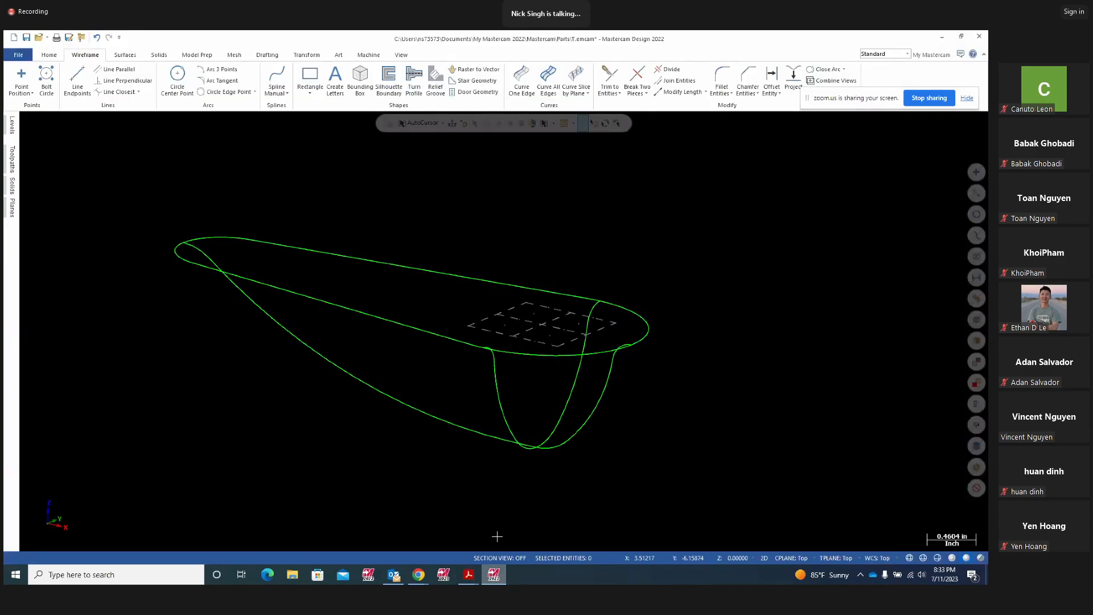
pyautogui.moveTo(484, 383); pyautogui.dragTo(714, 381, button='middle')
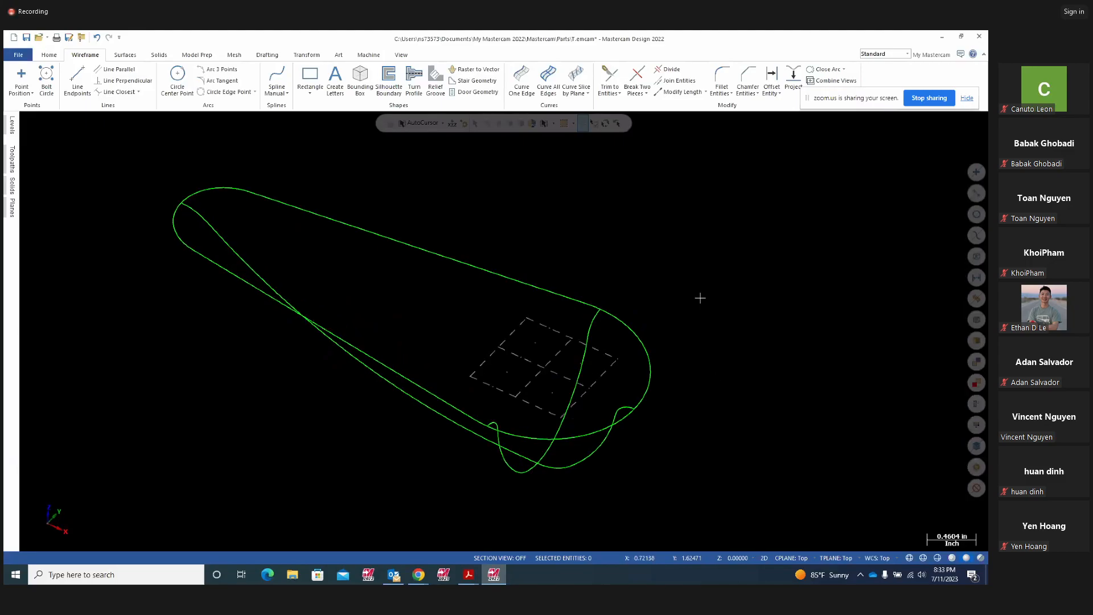
pyautogui.click(126, 55)
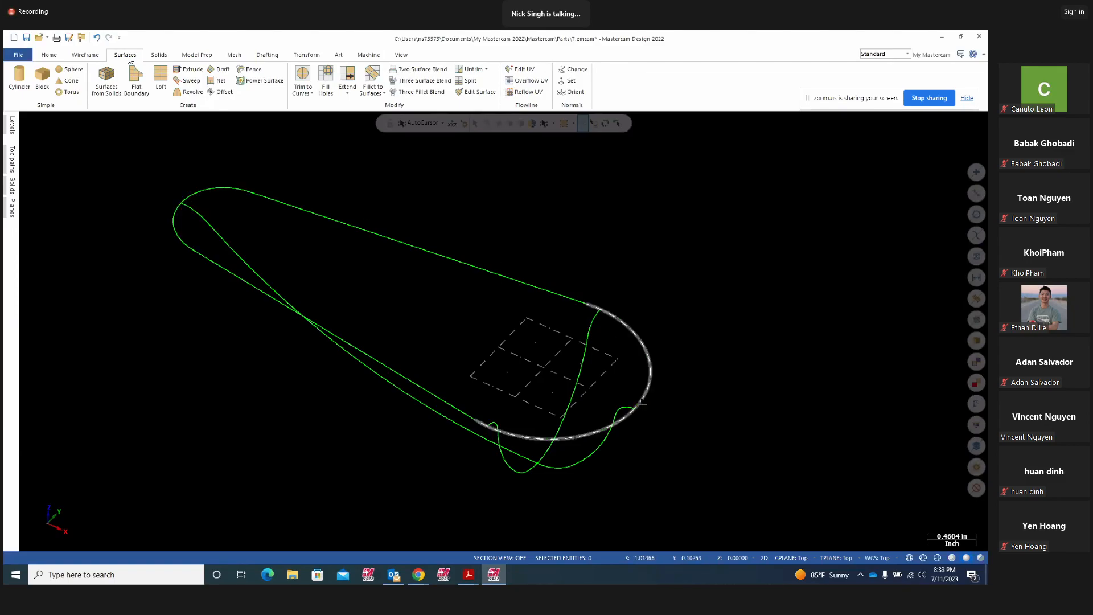
pyautogui.moveTo(643, 349); pyautogui.dragTo(654, 323, button='middle')
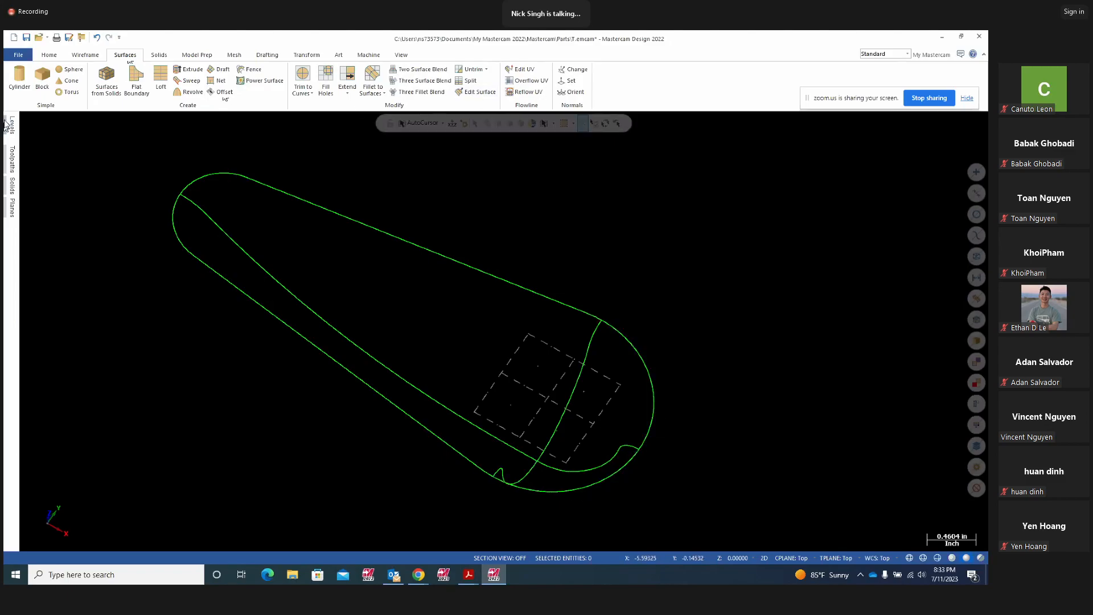
# - Break the small-end and large-end outline arcs into two pieces each at the endpoints of the Section A-A profile
pyautogui.click(86, 54)
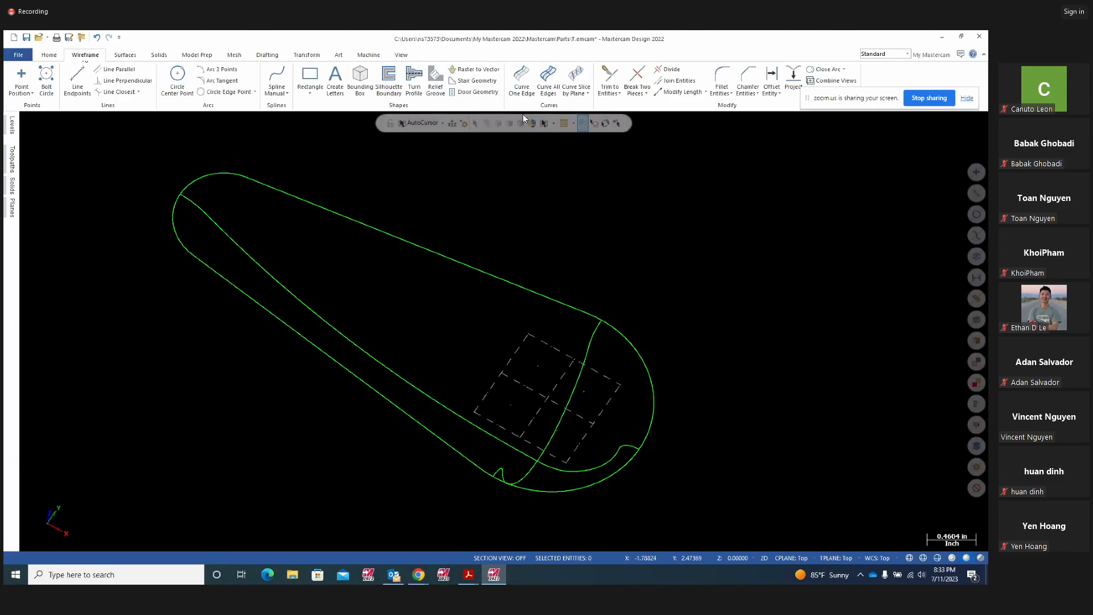
pyautogui.click(646, 94)
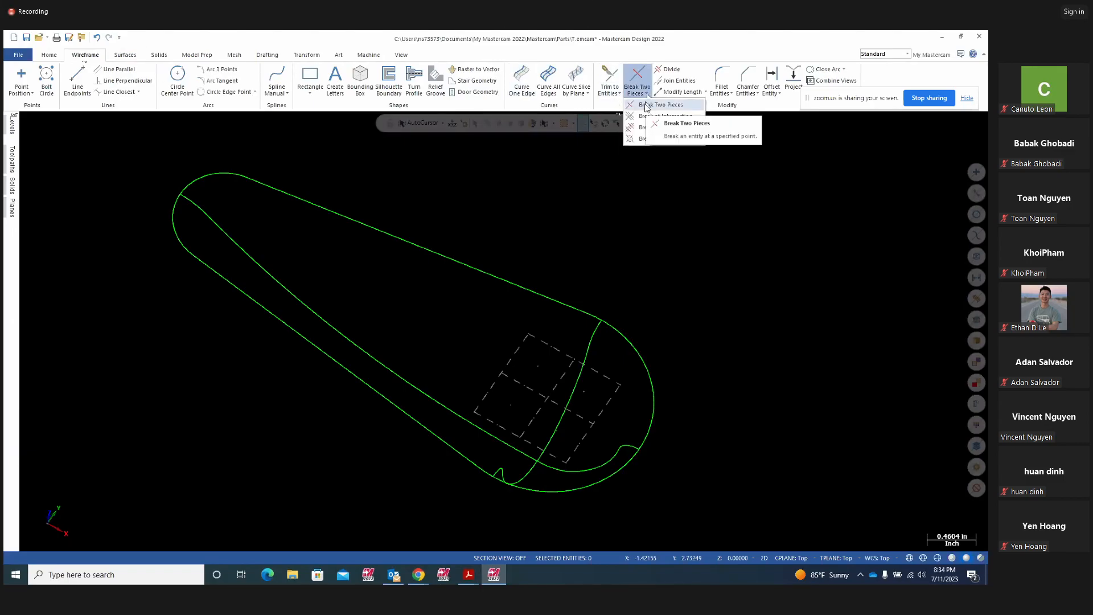
pyautogui.click(646, 105)
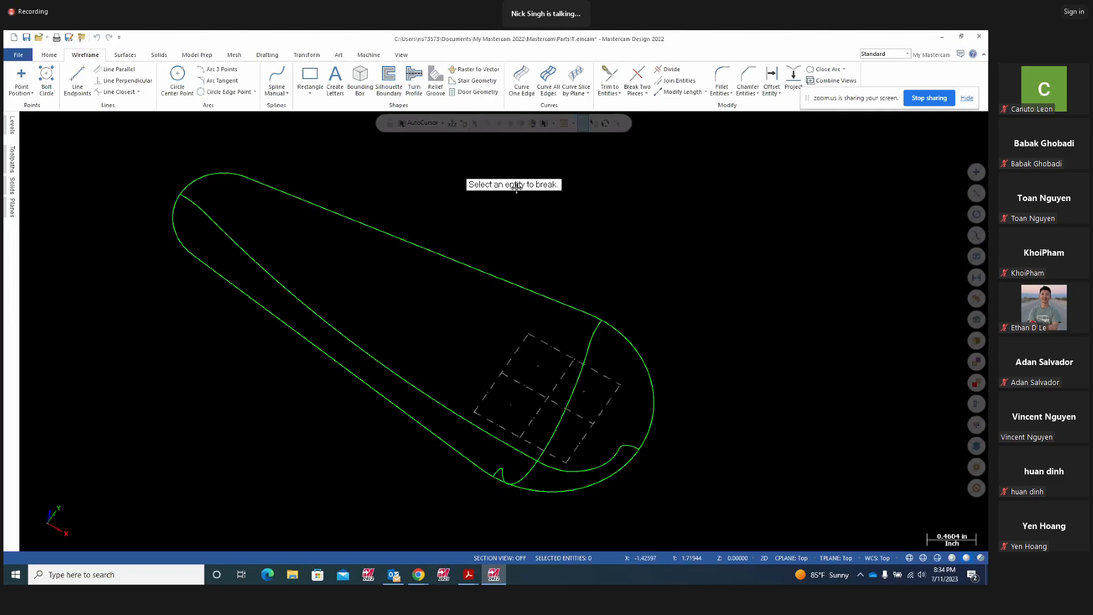
pyautogui.click(208, 177)
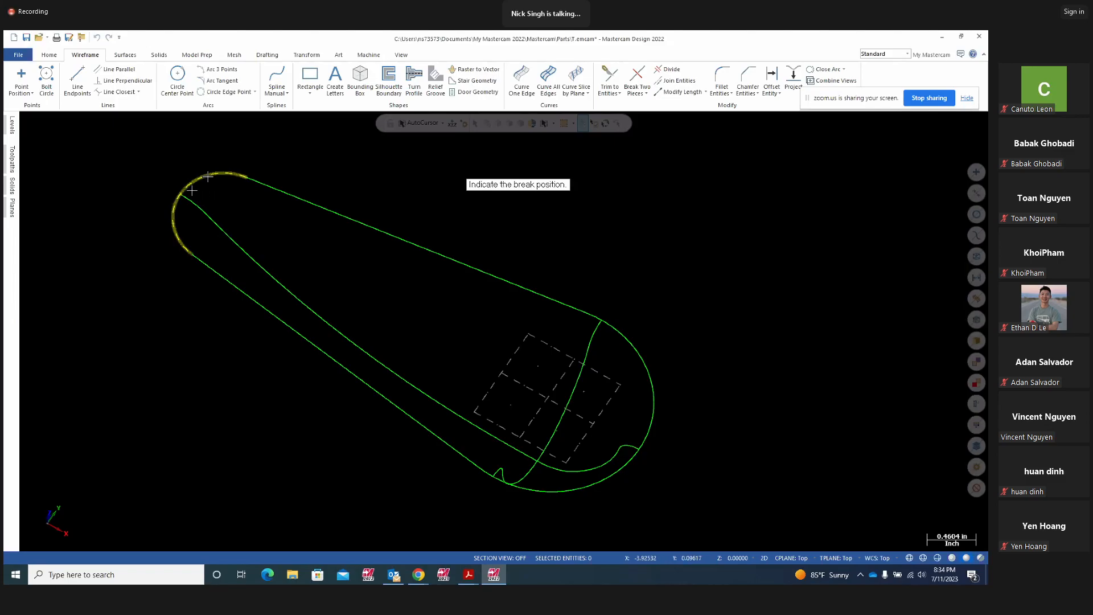
pyautogui.click(182, 193)
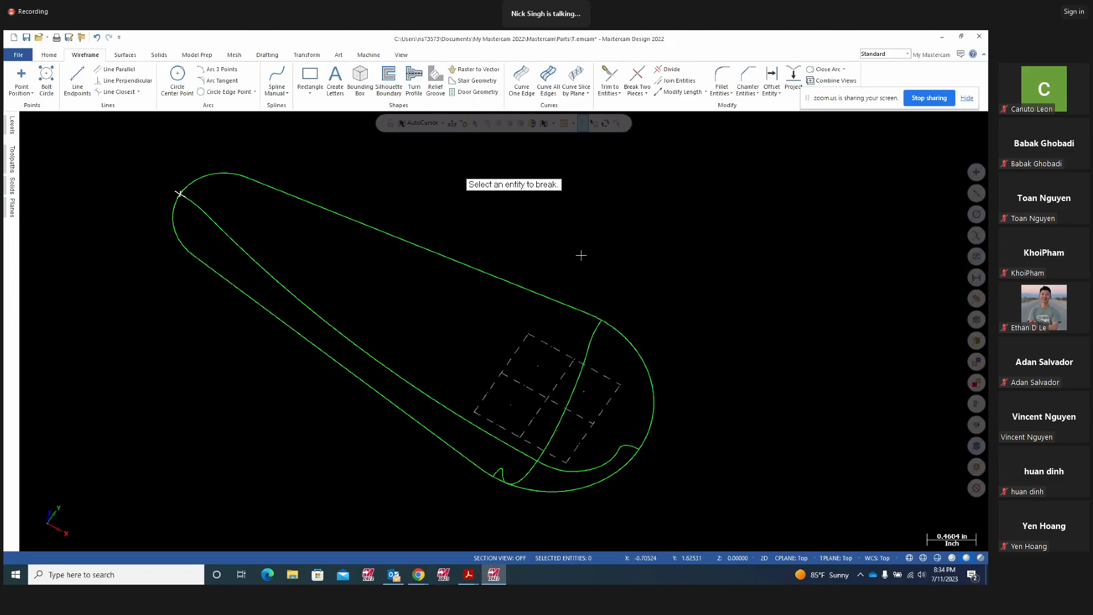
pyautogui.click(652, 380)
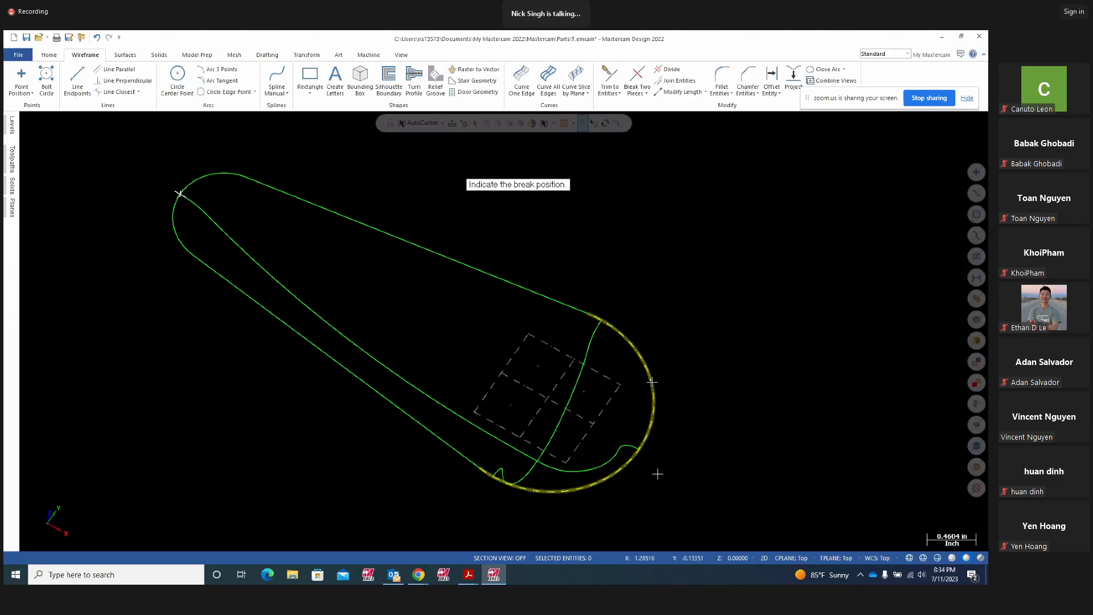
pyautogui.click(639, 451)
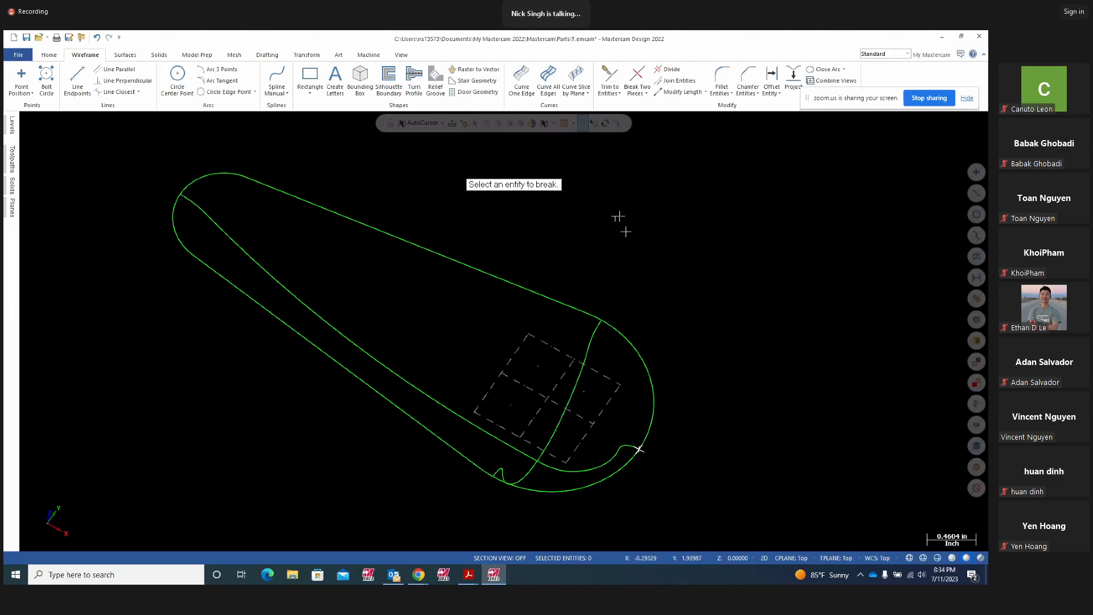
# - Start a Surface Net and partially chain the positive-Y half of the outline from the small-end break point to the large-end break point
pyautogui.moveTo(661, 271)
pyautogui.mouseDown(button='middle')
pyautogui.moveTo(665, 241)
pyautogui.moveTo(707, 252)
pyautogui.moveTo(648, 237)
pyautogui.mouseUp(button='middle')
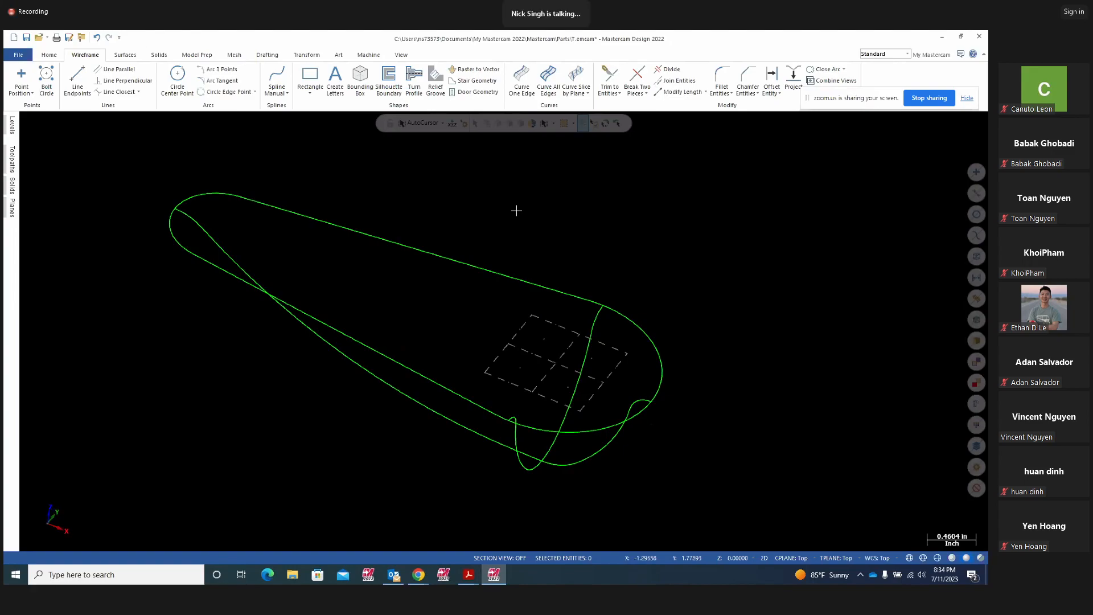
pyautogui.click(126, 55)
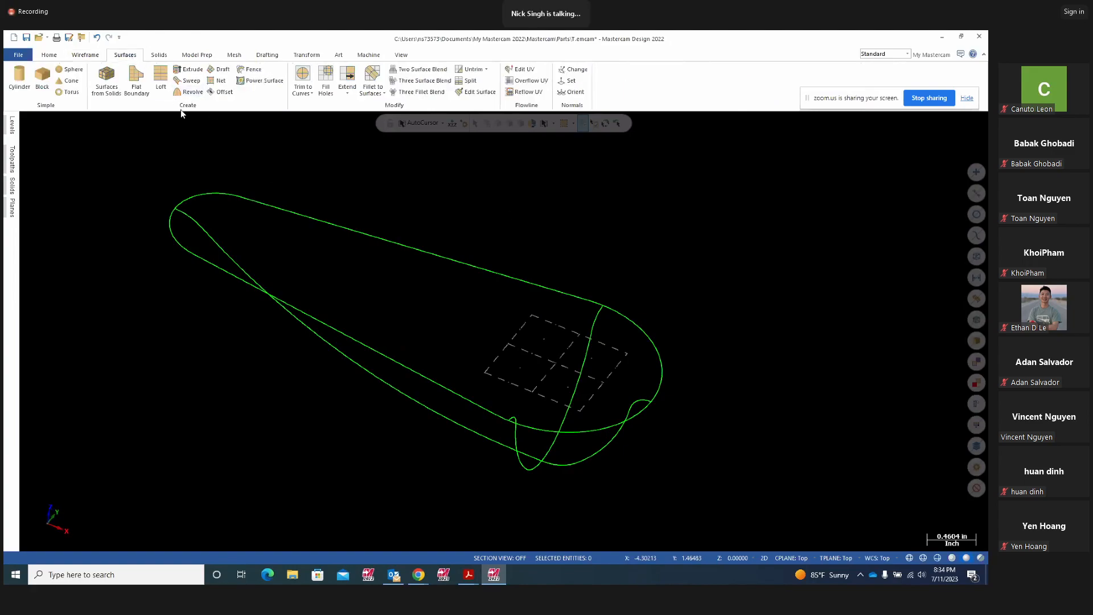
pyautogui.click(217, 81)
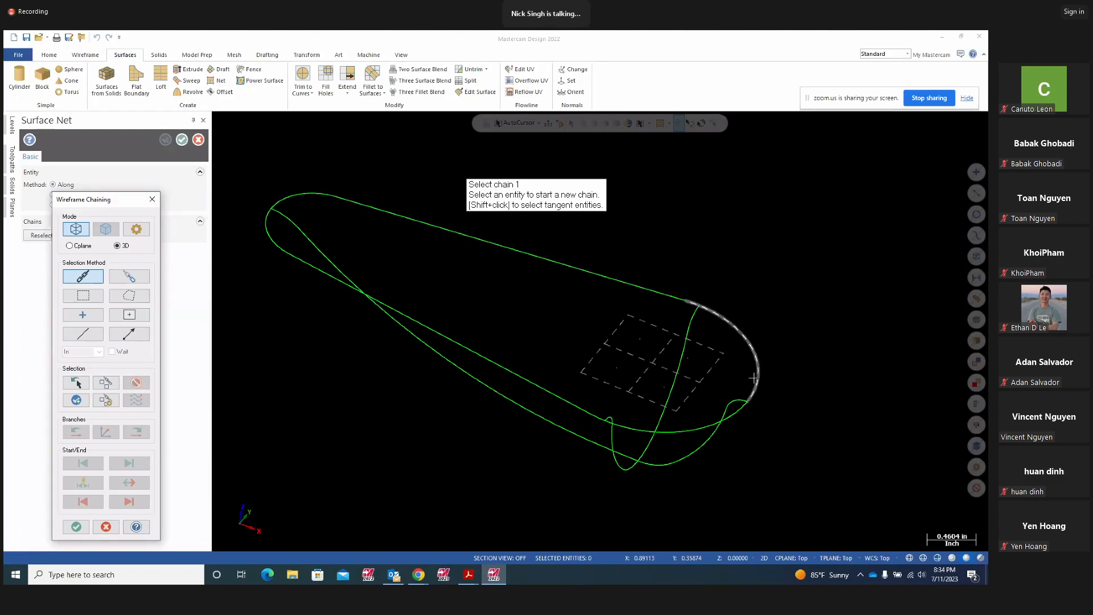
pyautogui.click(131, 279)
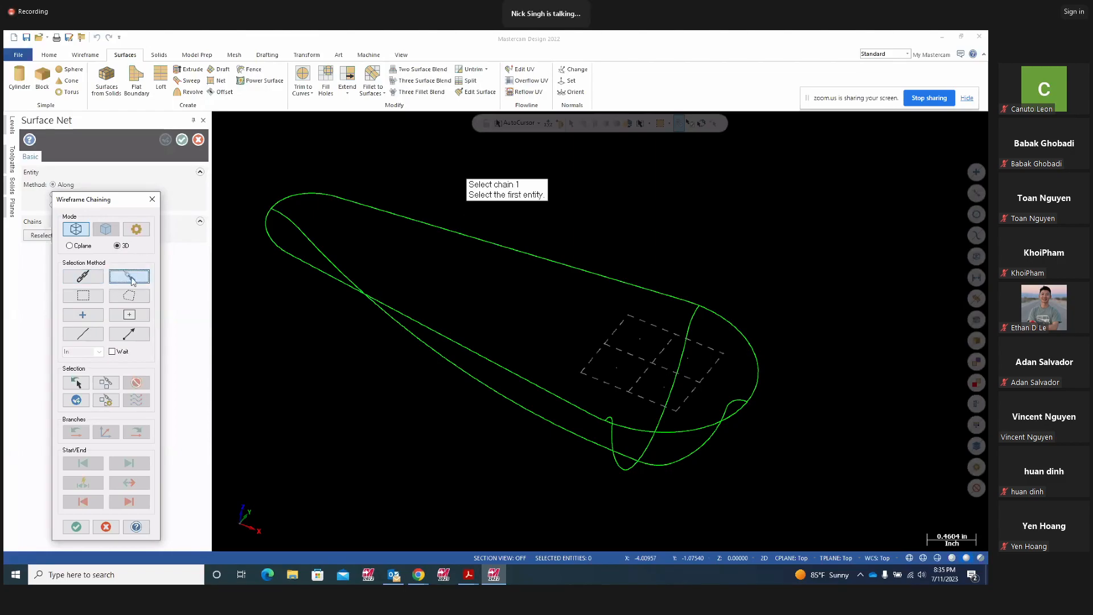
pyautogui.click(283, 202)
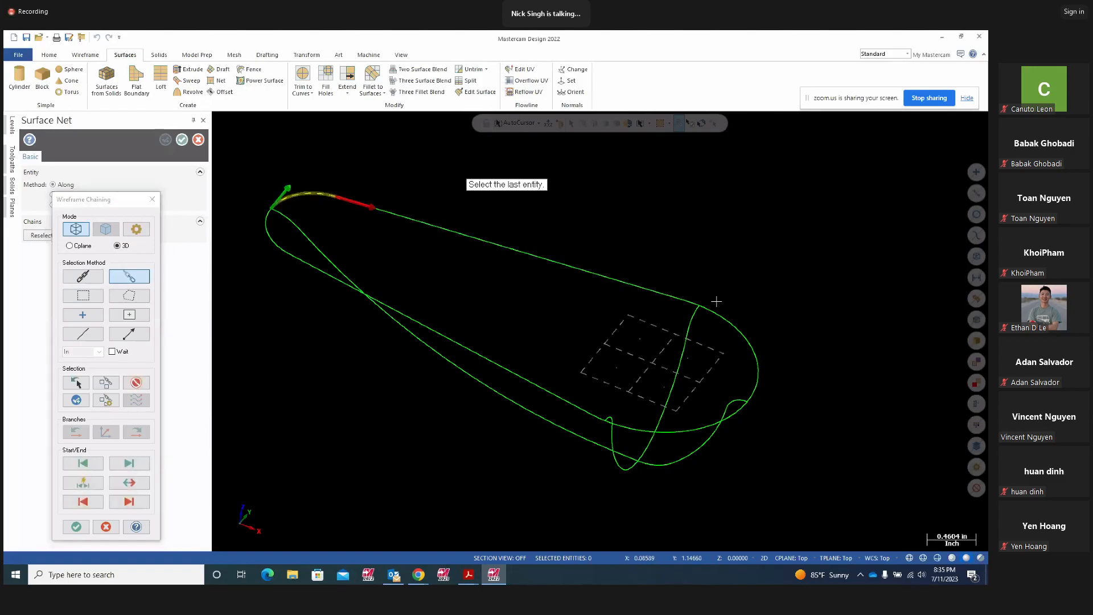
pyautogui.click(761, 380)
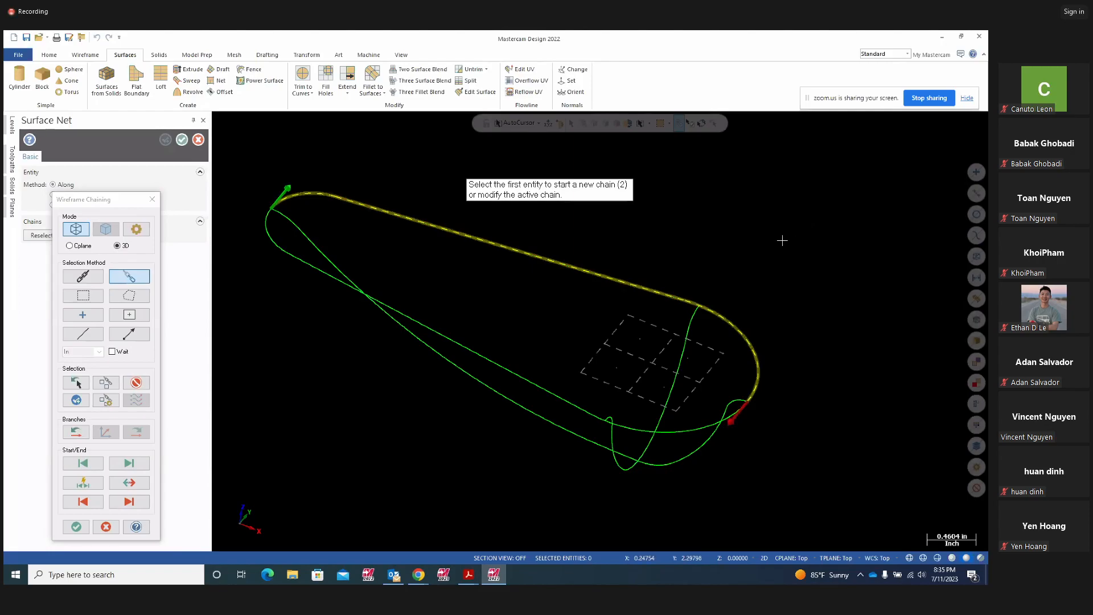
# - Partially chain the Section A-A profile from the small-end break point to the large-end break point as the second net chain
pyautogui.click(279, 212)
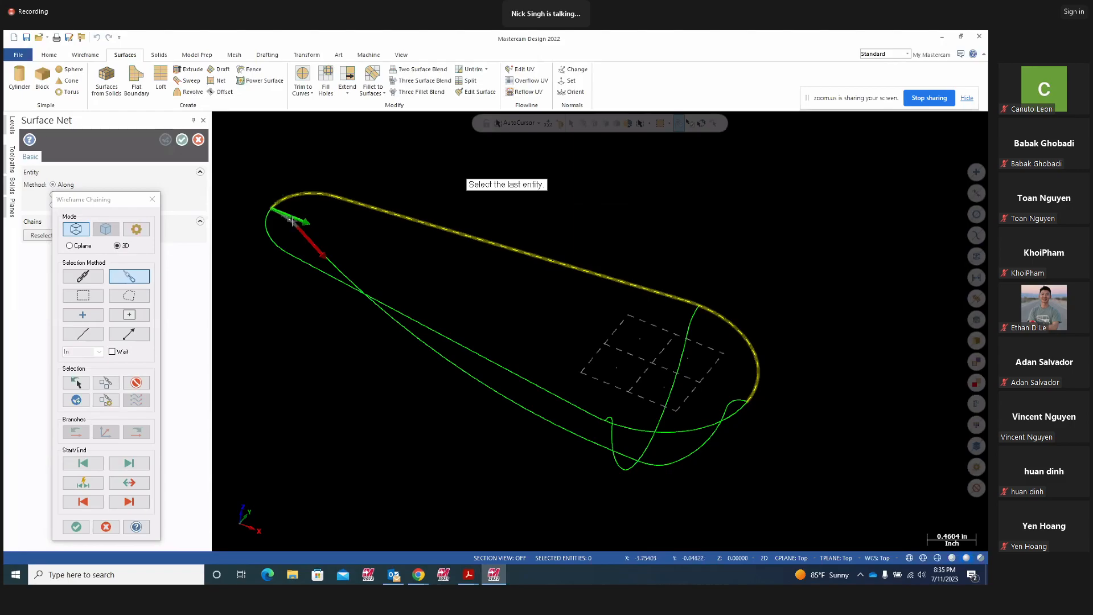
pyautogui.moveTo(510, 205); pyautogui.dragTo(638, 340, button='middle')
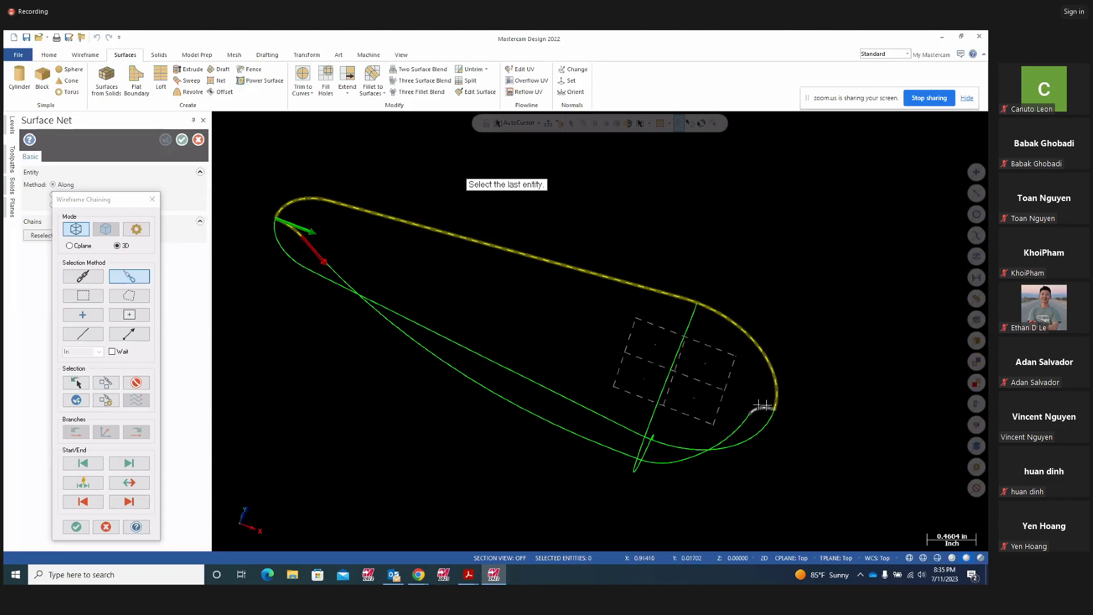
pyautogui.click(762, 405)
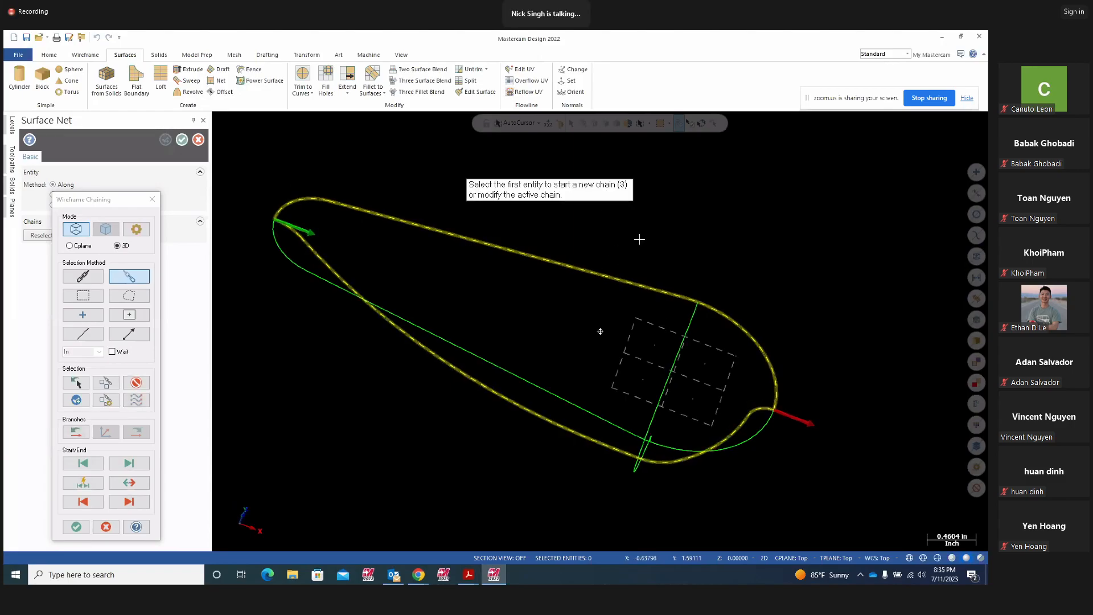
pyautogui.moveTo(639, 239); pyautogui.dragTo(455, 240, button='middle')
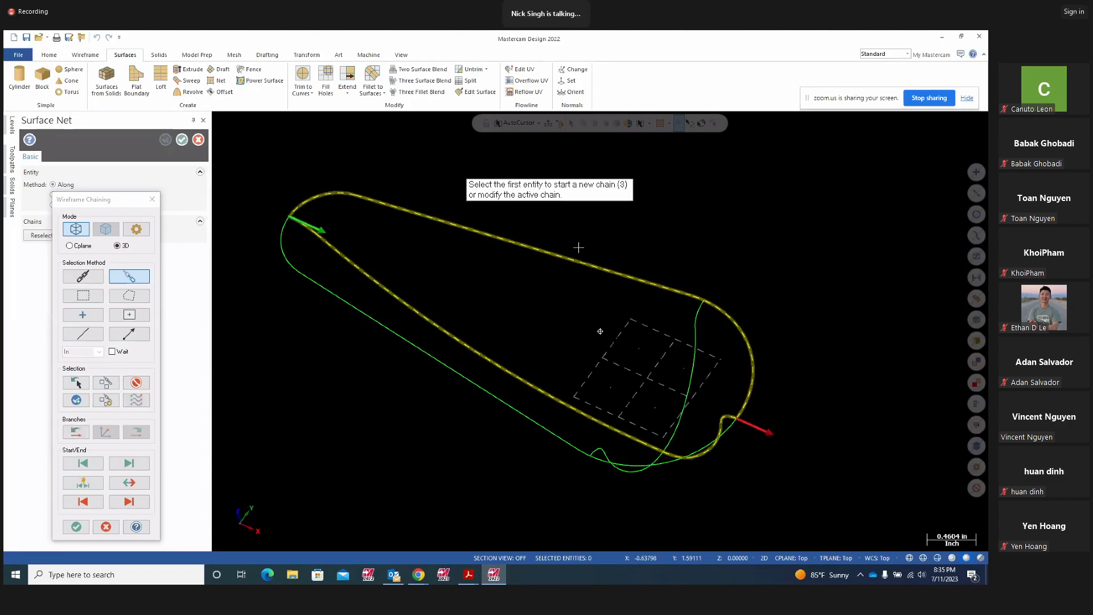
# - Partially chain the negative-Y half of the outline from the small-end break point to the large-end break point
pyautogui.click(281, 230)
pyautogui.moveTo(752, 505); pyautogui.dragTo(805, 507, button='middle')
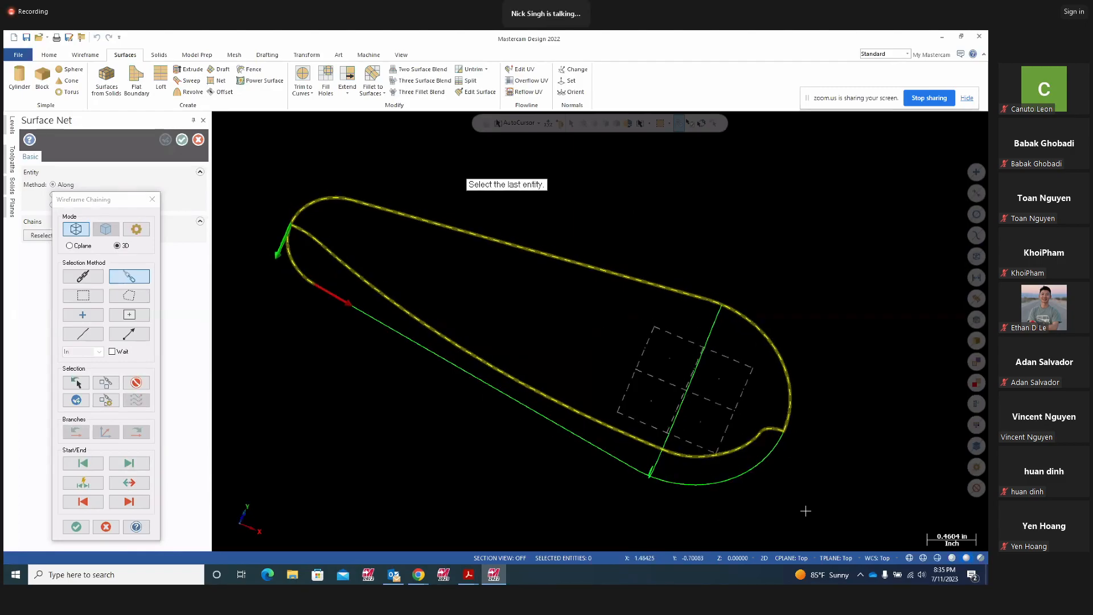
pyautogui.click(773, 450)
pyautogui.moveTo(807, 329); pyautogui.dragTo(754, 321, button='middle')
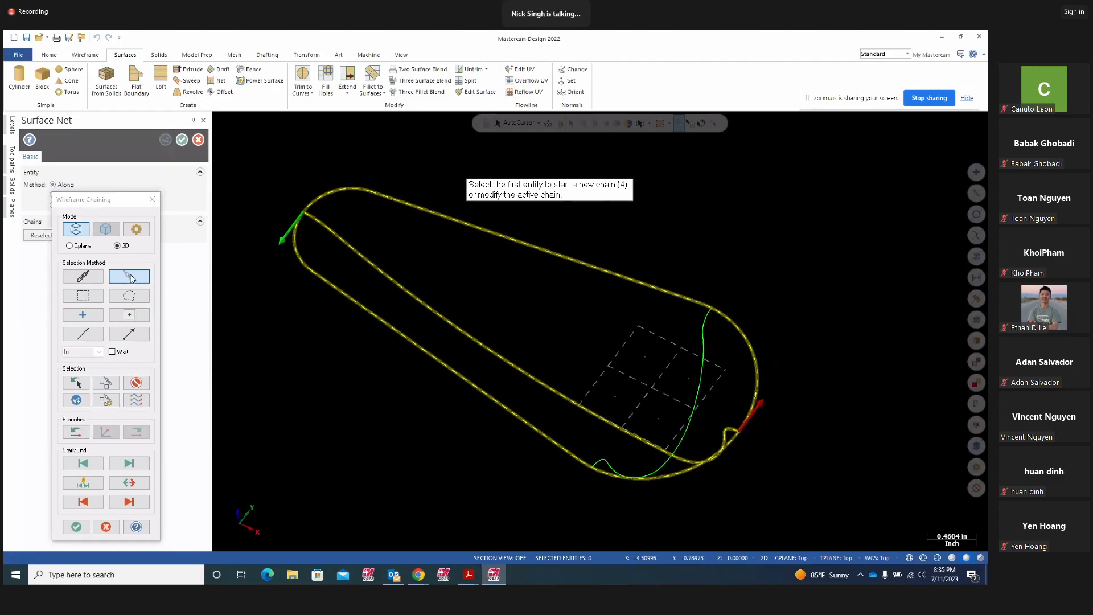
# - Partially chain the large-end cross-section profile from its negative-Y end to its positive-Y end as the fourth net chain
pyautogui.scroll(3, 584, 481)
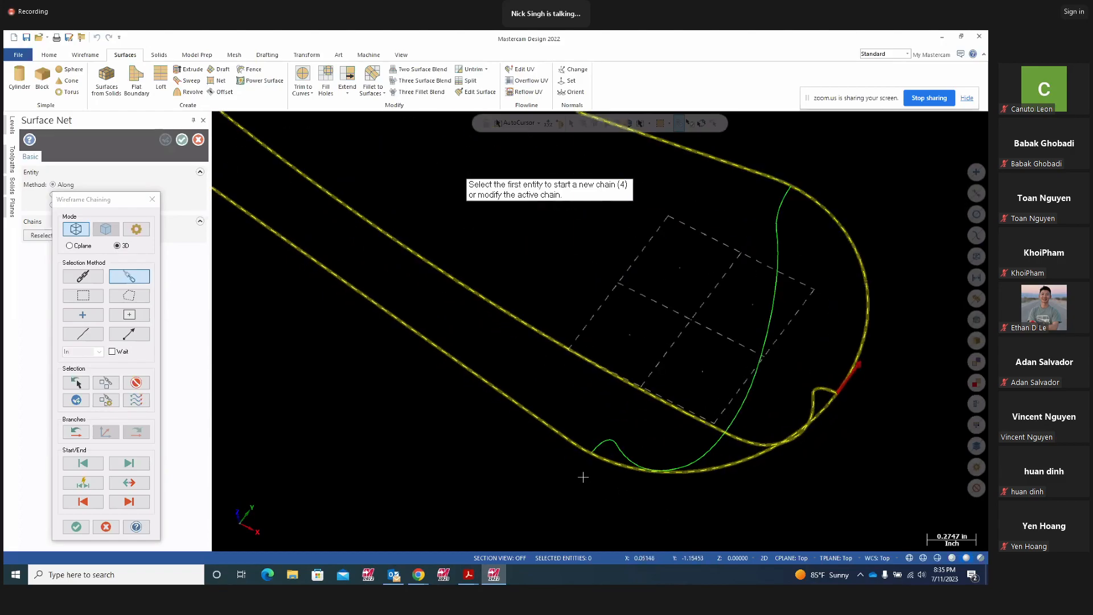
pyautogui.click(597, 445)
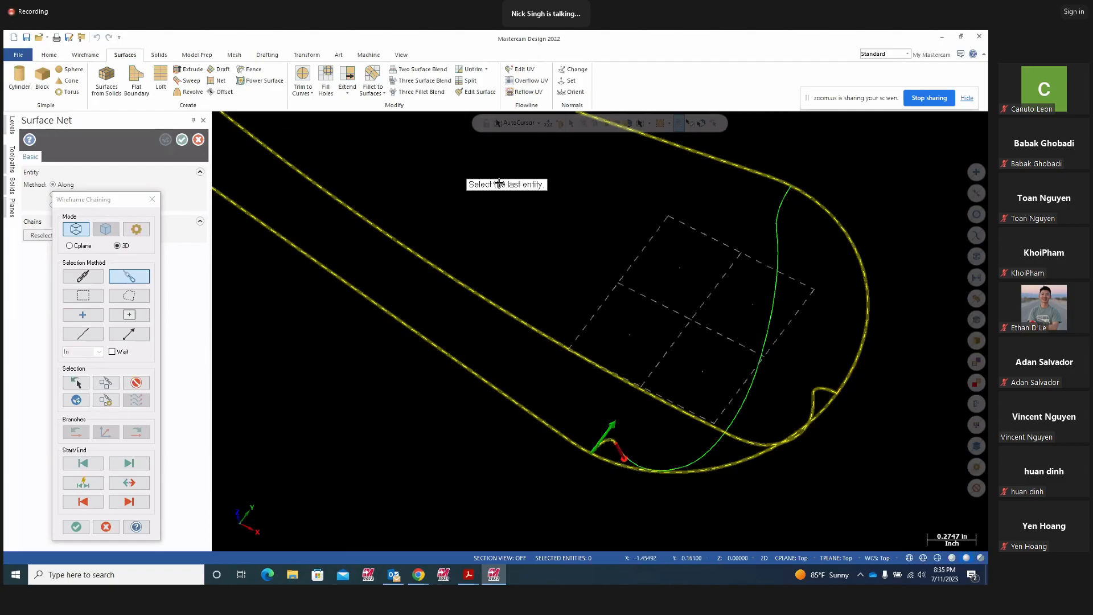
pyautogui.click(779, 192)
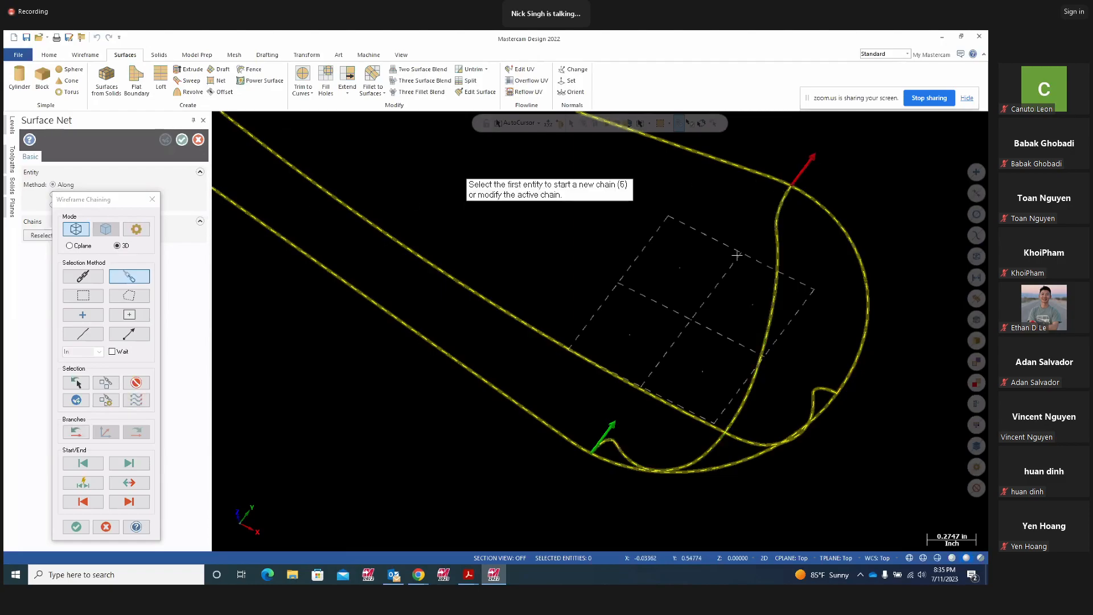
pyautogui.scroll(-3, 543, 455)
pyautogui.scroll(-1, 558, 453)
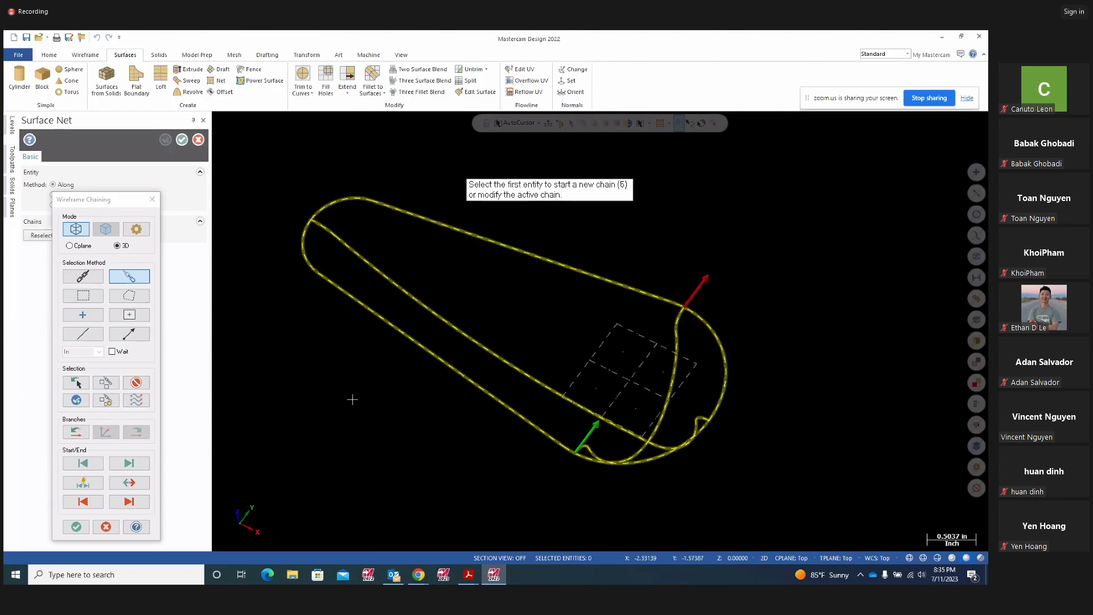
# - Accept the four chains and create the net surface with the Along method
pyautogui.click(79, 400)
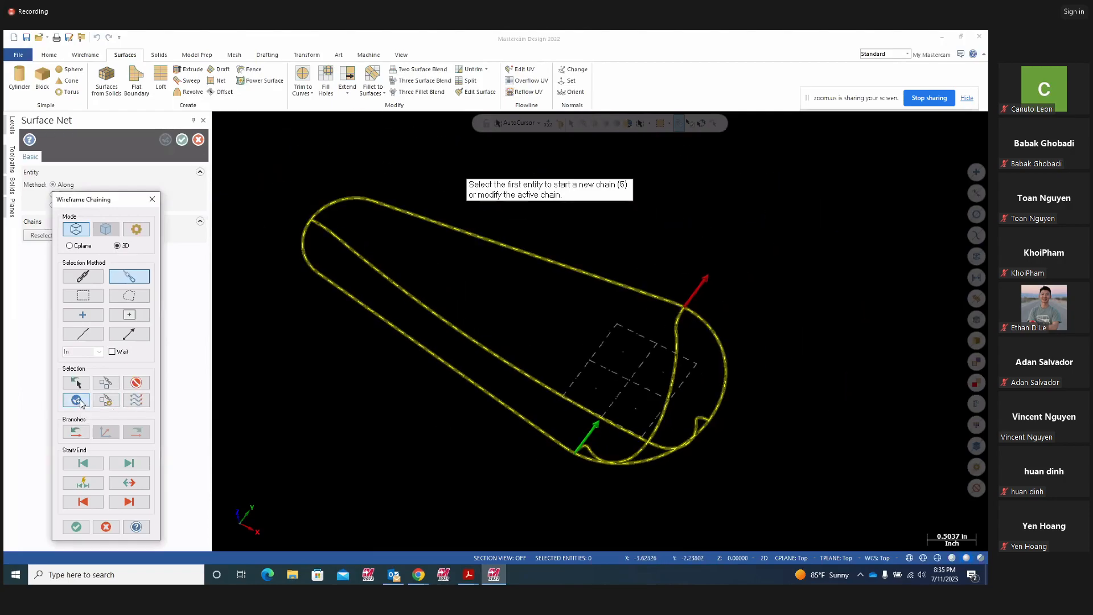
pyautogui.click(76, 526)
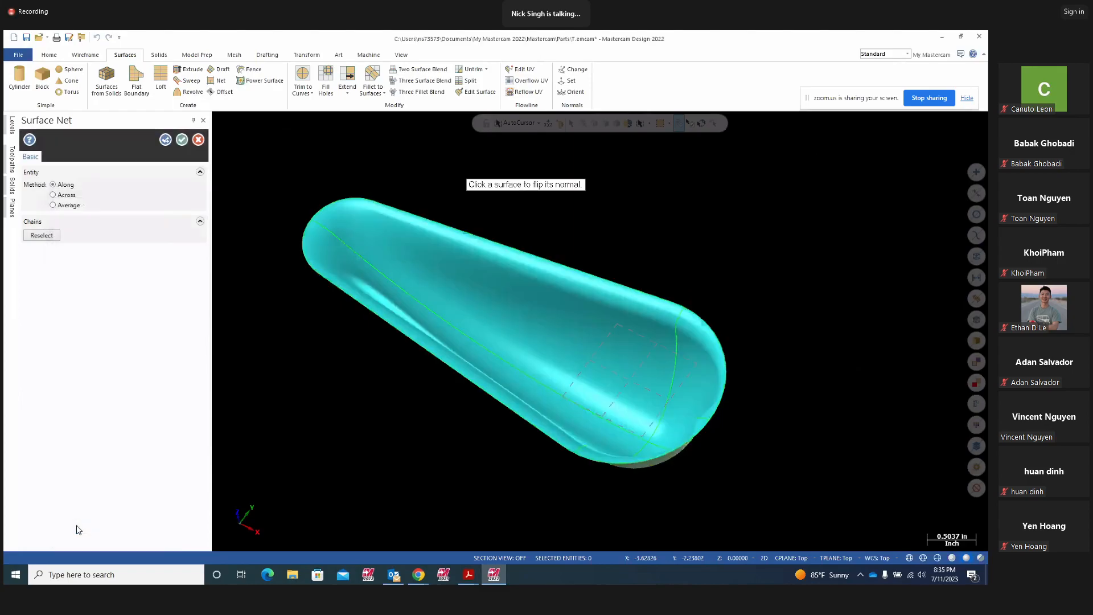
pyautogui.moveTo(524, 508); pyautogui.dragTo(541, 460, button='middle')
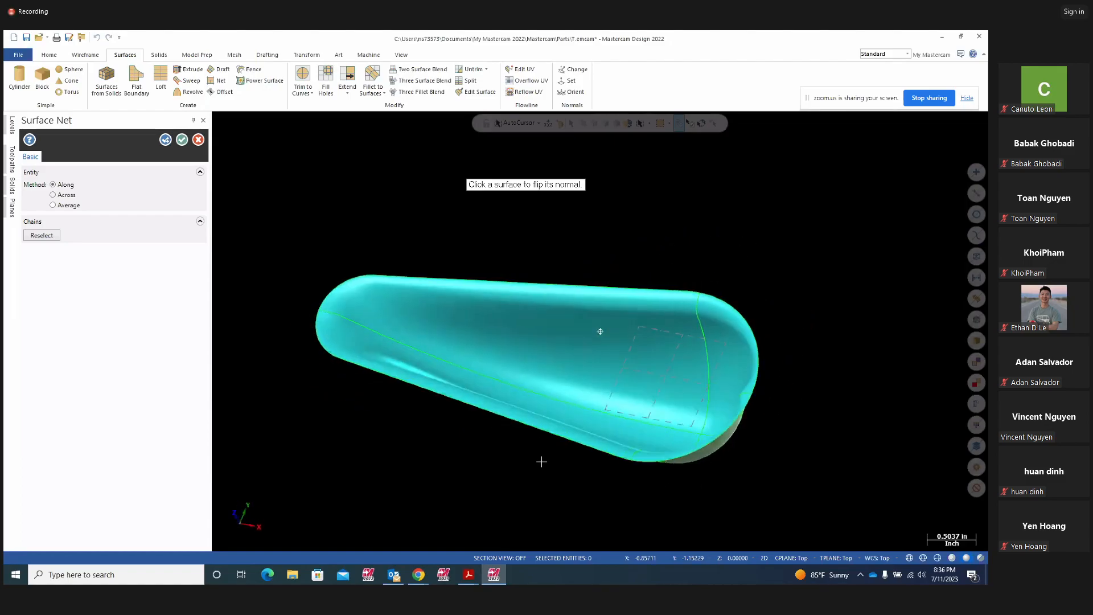
pyautogui.click(182, 143)
pyautogui.moveTo(532, 253); pyautogui.dragTo(563, 245, button='middle')
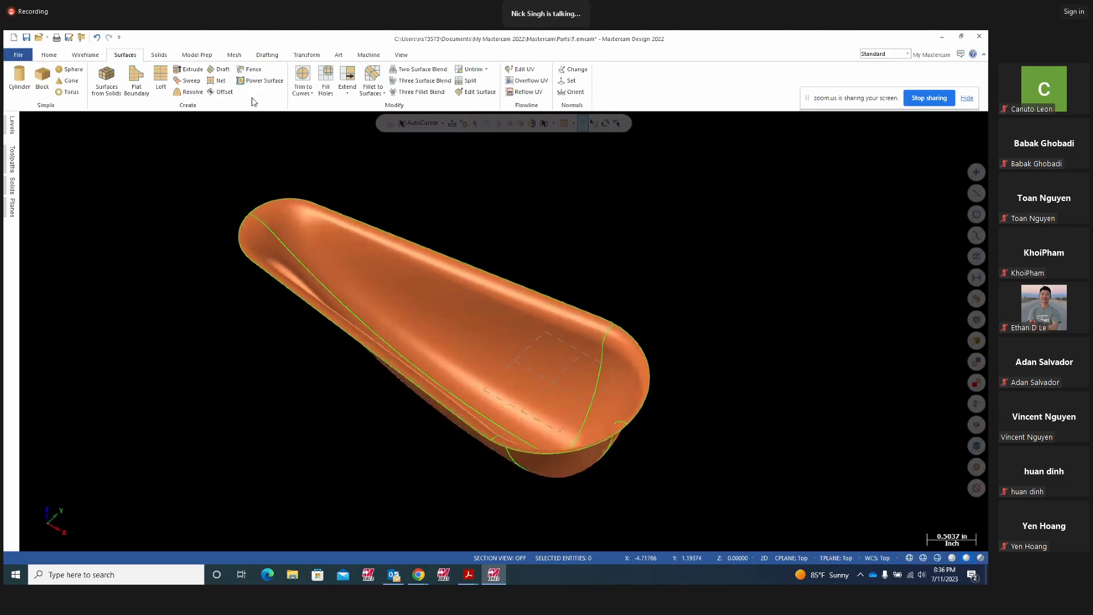
# - Undo the net surface and examine the outline and section profiles in the Top view and at an angle
pyautogui.click(97, 38)
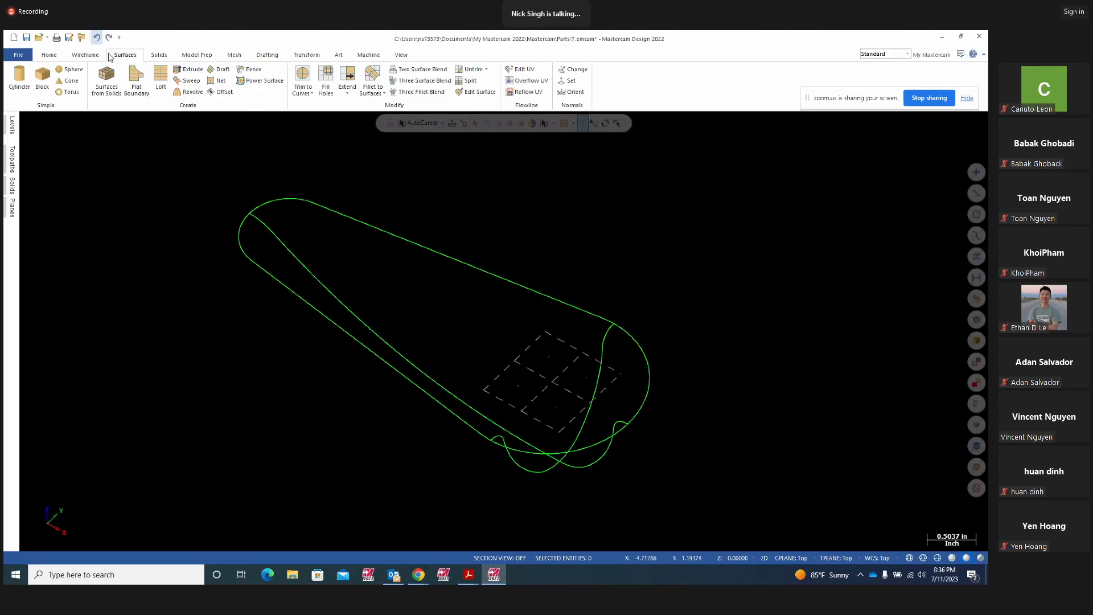
pyautogui.rightClick(685, 276)
pyautogui.click(714, 333)
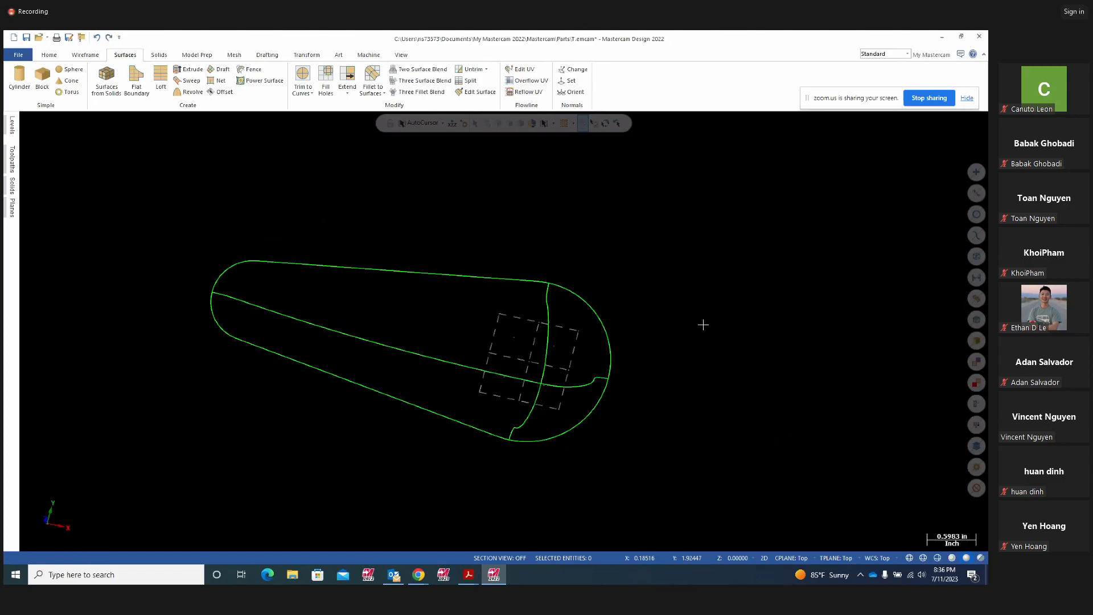
pyautogui.scroll(2, 616, 425)
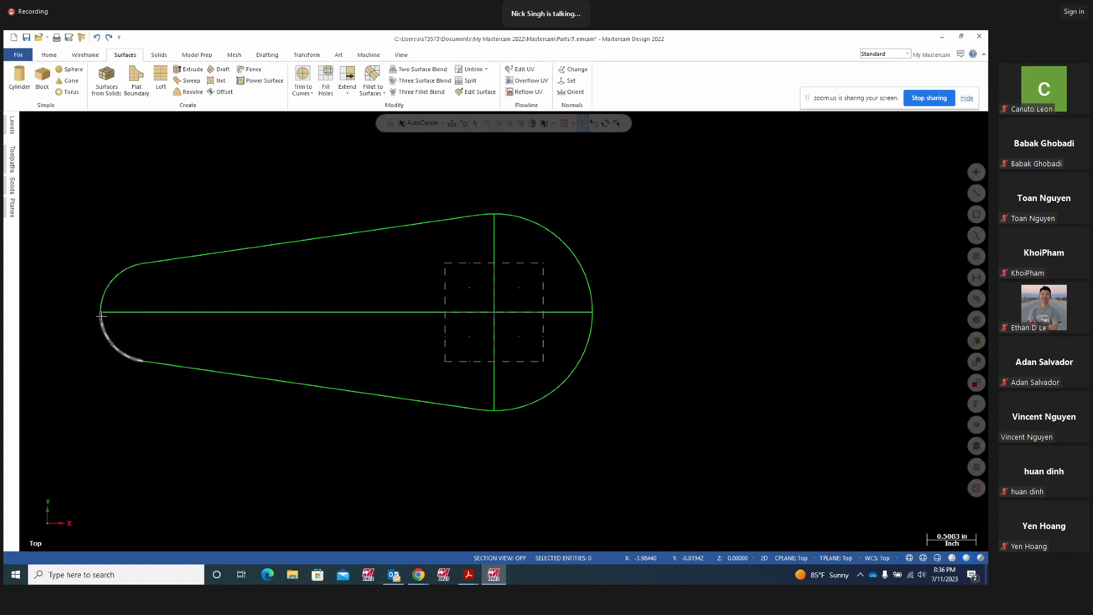
pyautogui.moveTo(124, 340); pyautogui.dragTo(102, 288, button='middle')
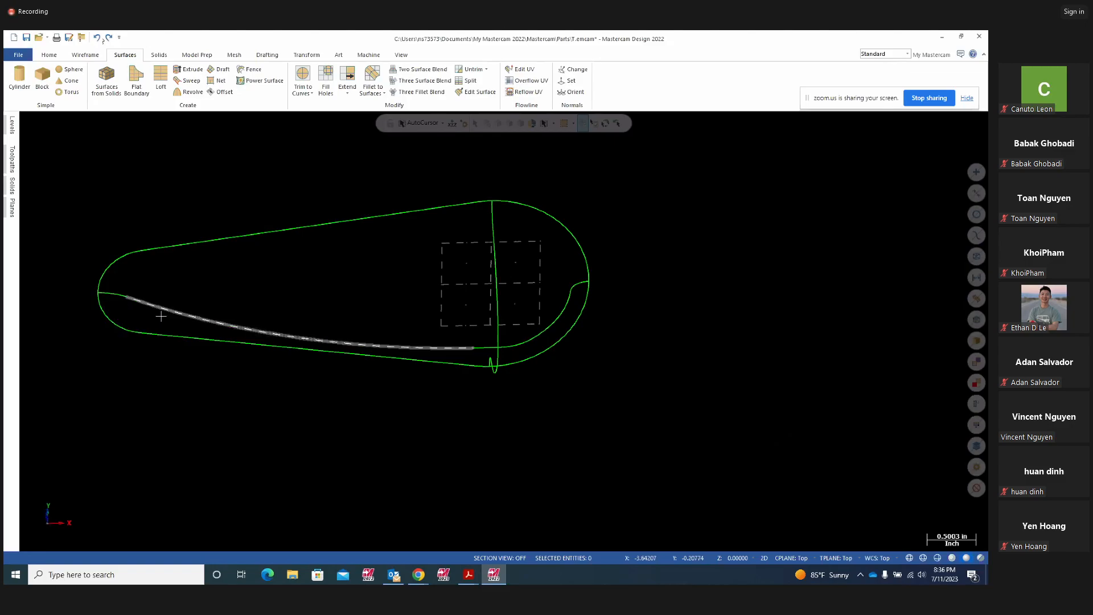
pyautogui.moveTo(535, 404); pyautogui.dragTo(557, 372, button='middle')
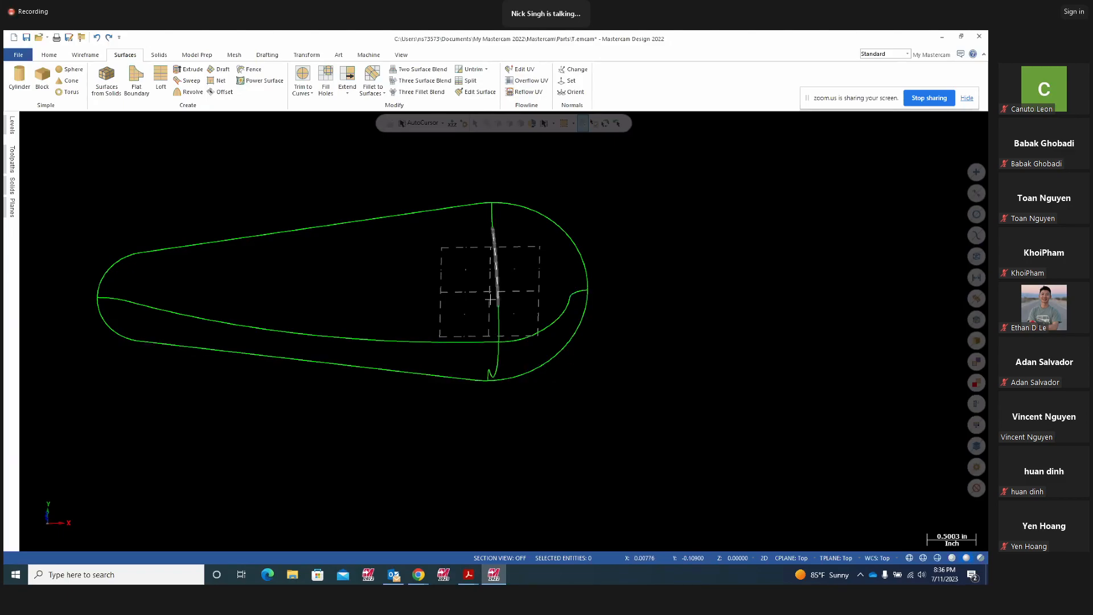
pyautogui.moveTo(654, 340); pyautogui.dragTo(669, 375, button='middle')
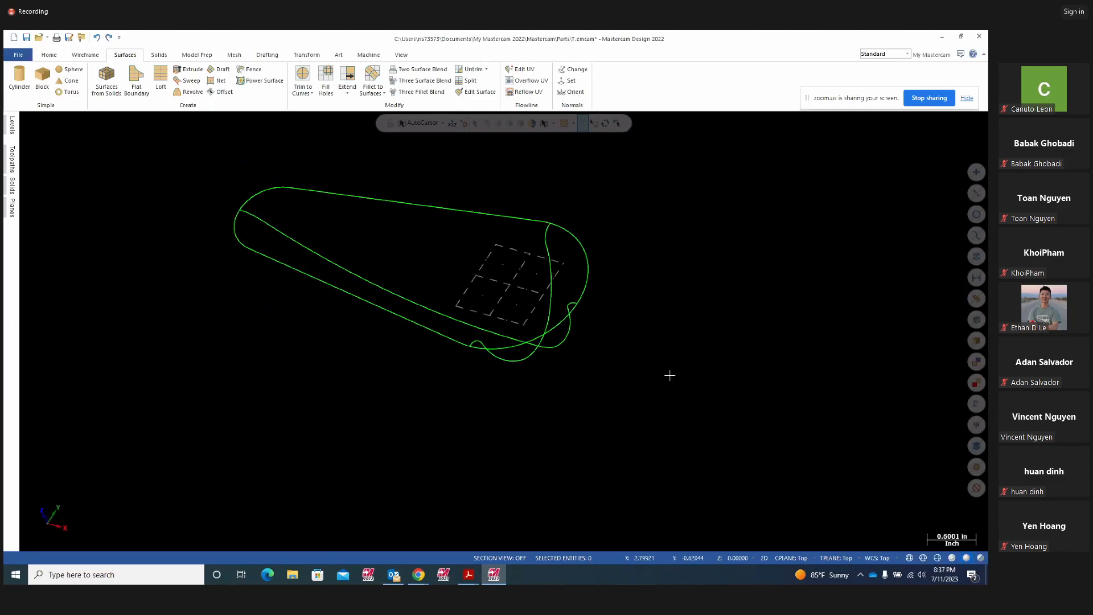
pyautogui.scroll(2, 632, 173)
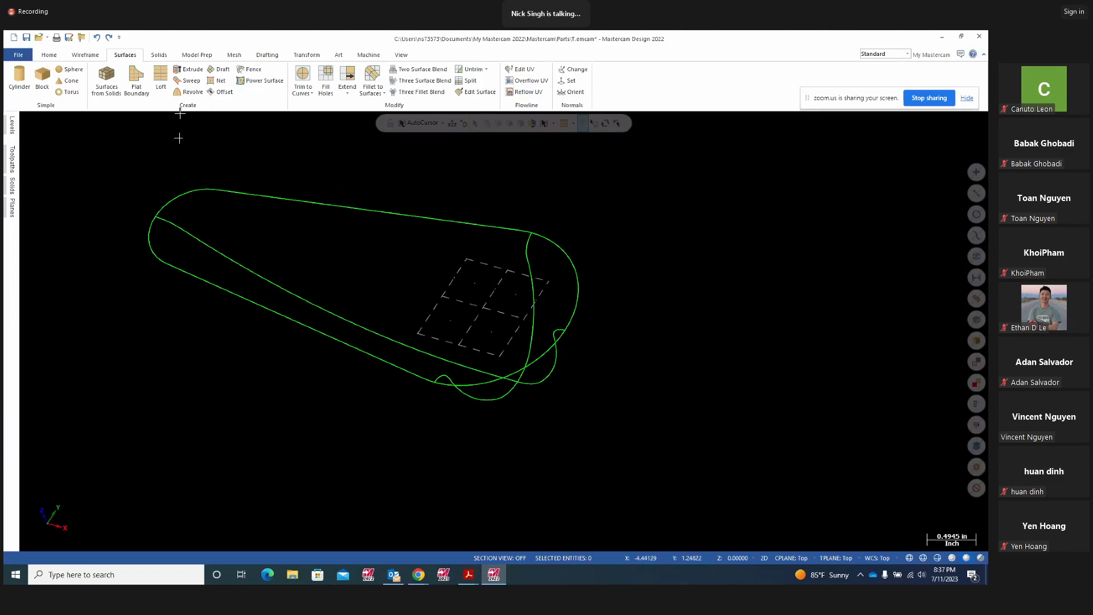
# - Start a new Surface Net with partial chaining
pyautogui.click(221, 81)
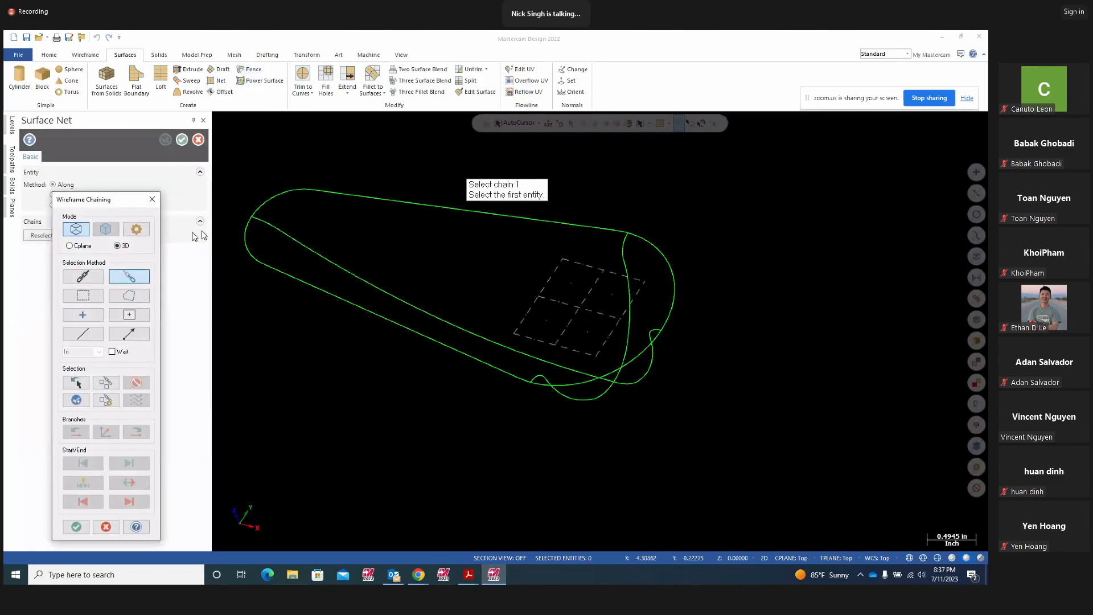
pyautogui.click(137, 272)
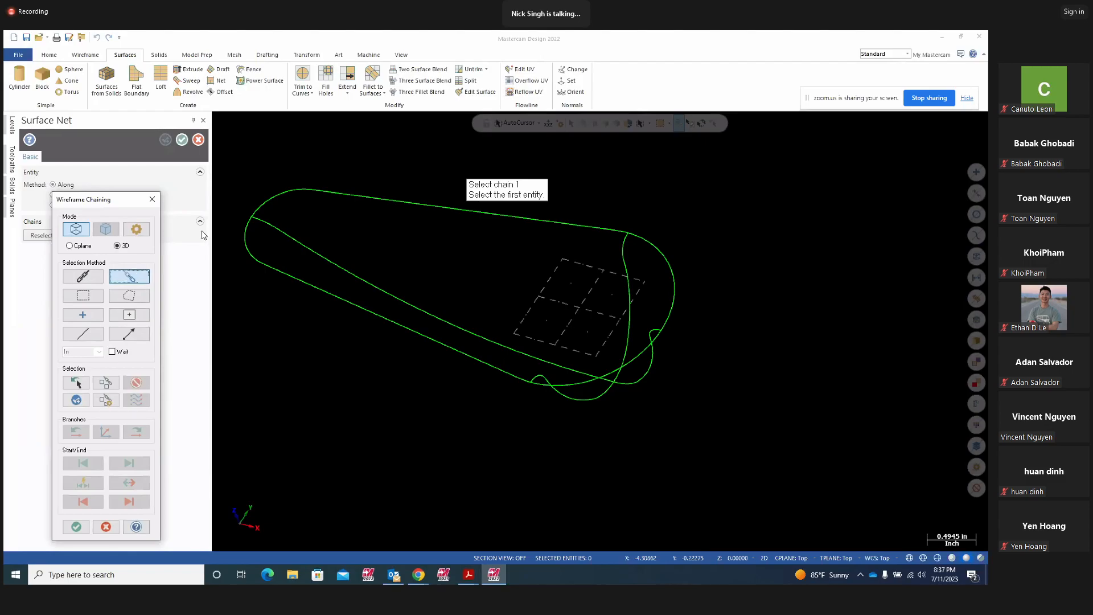
# - Try full chaining from the small end of the outline, clear that selection, and return to partial chaining
pyautogui.click(87, 279)
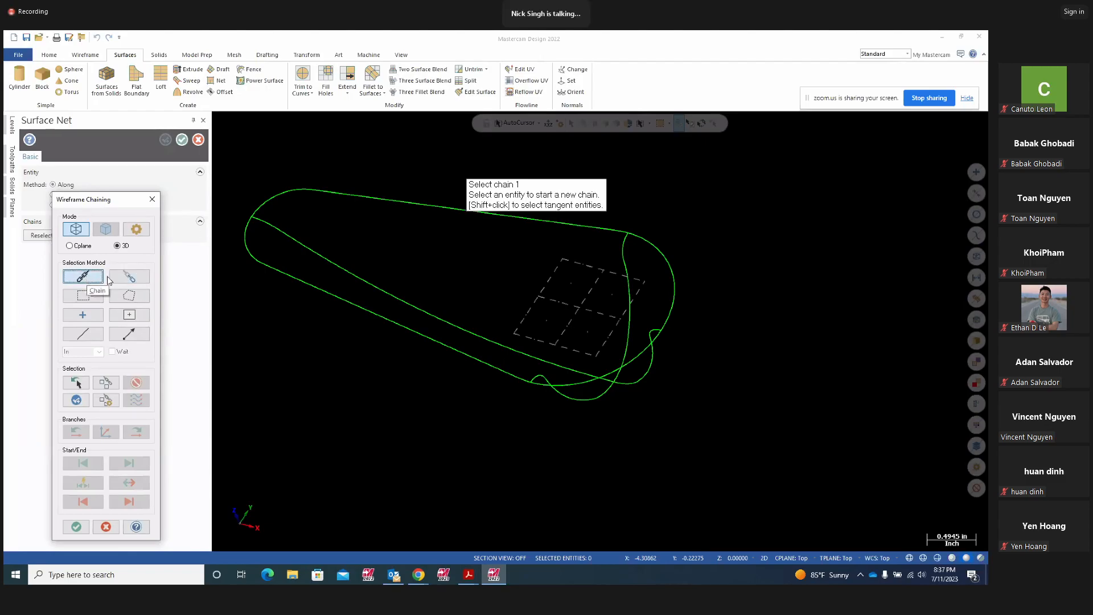
pyautogui.click(270, 218)
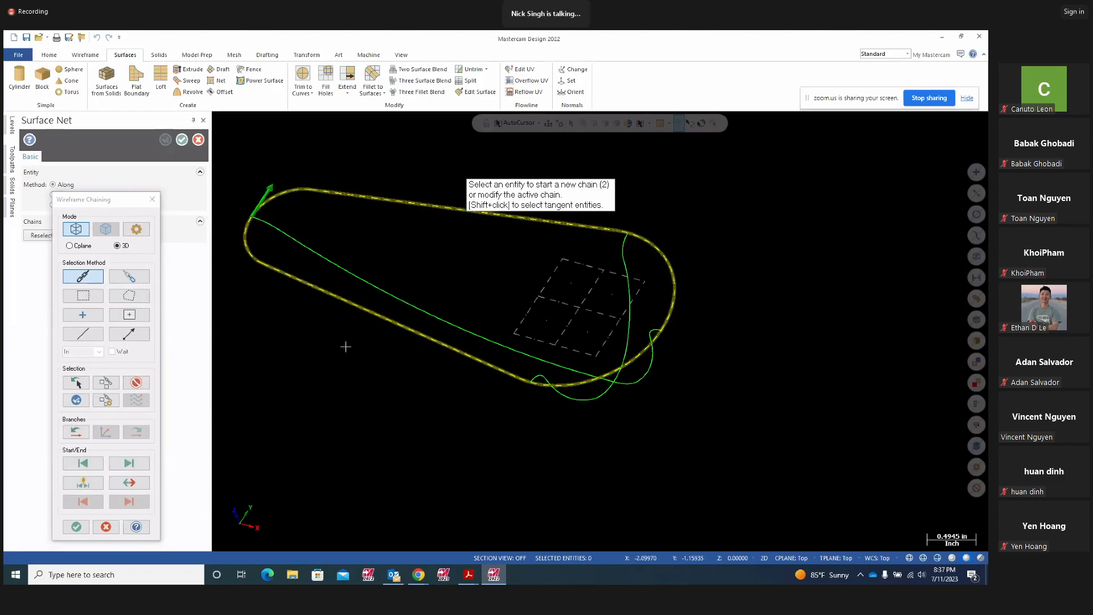
pyautogui.click(135, 383)
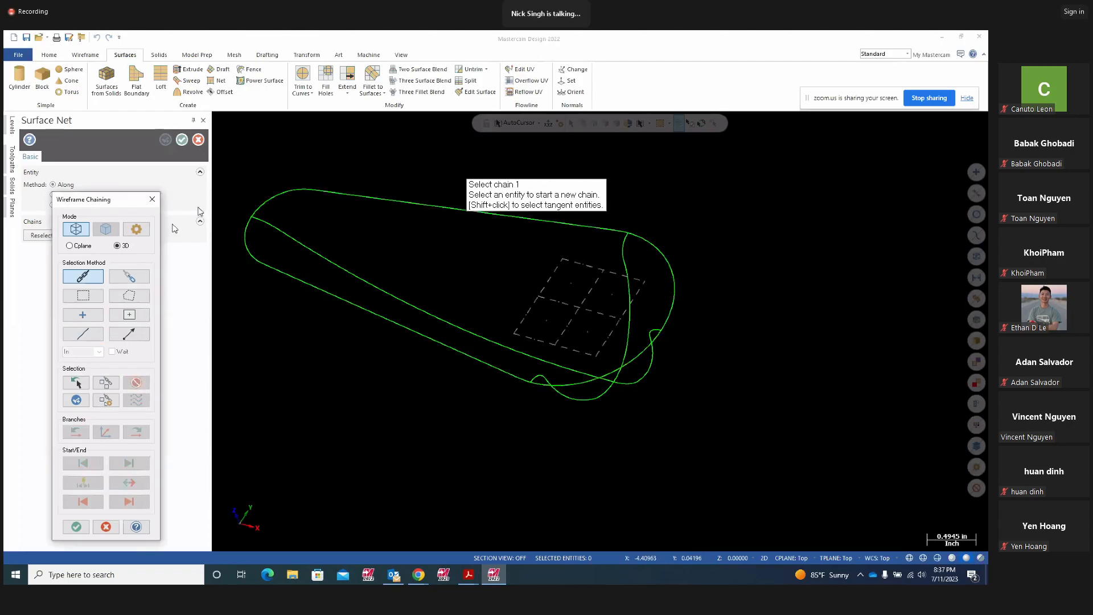
pyautogui.click(134, 279)
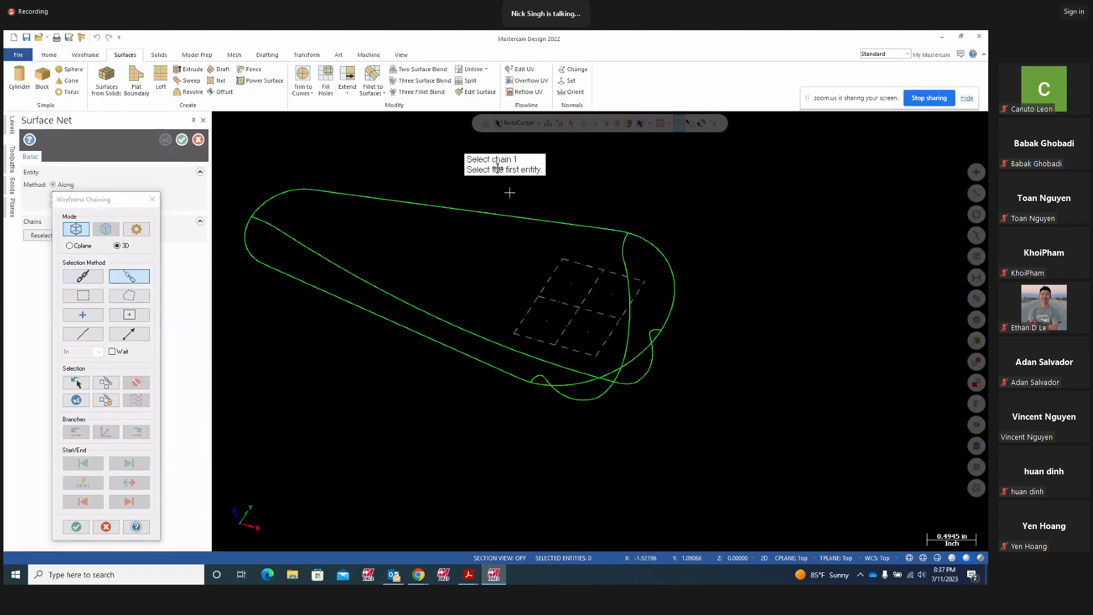
# - Partially chain the positive-Y outline half and the Section A-A profile, each from the small-end to the large-end break point
pyautogui.click(250, 209)
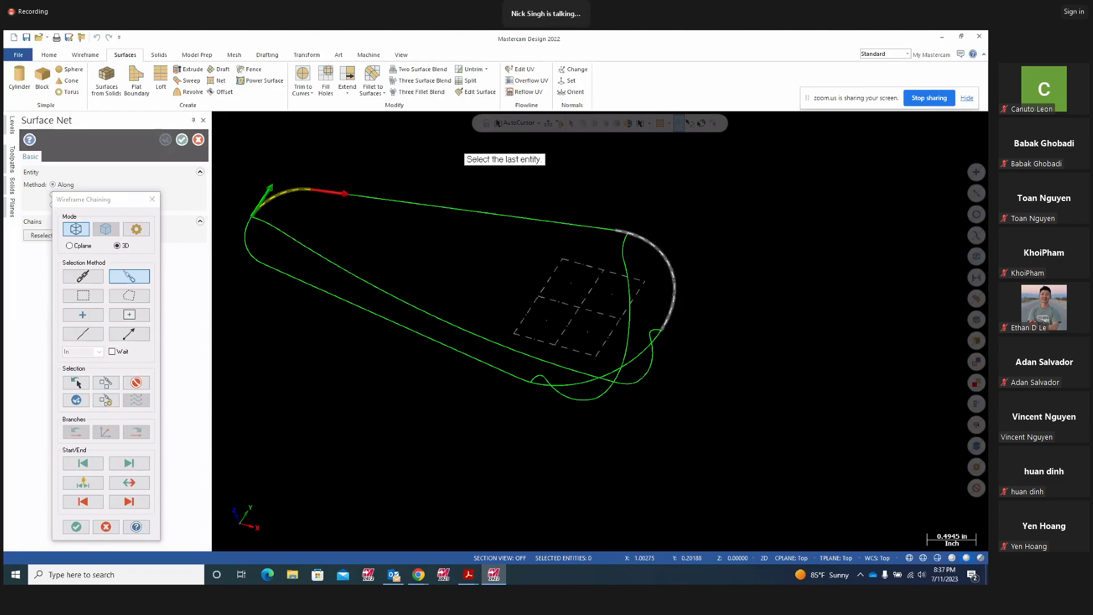
pyautogui.click(670, 314)
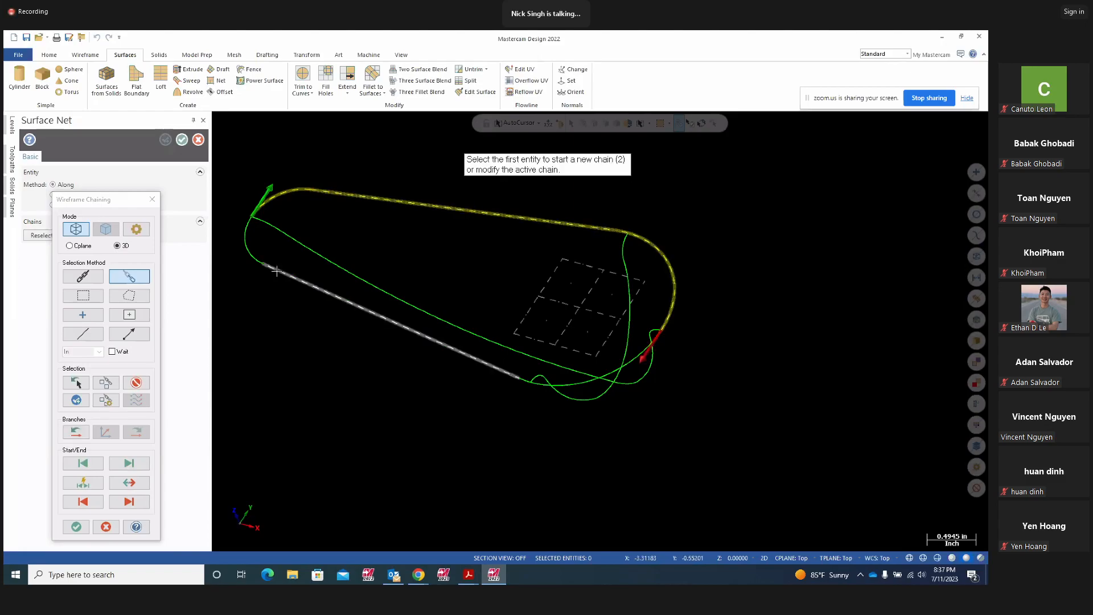
pyautogui.click(256, 217)
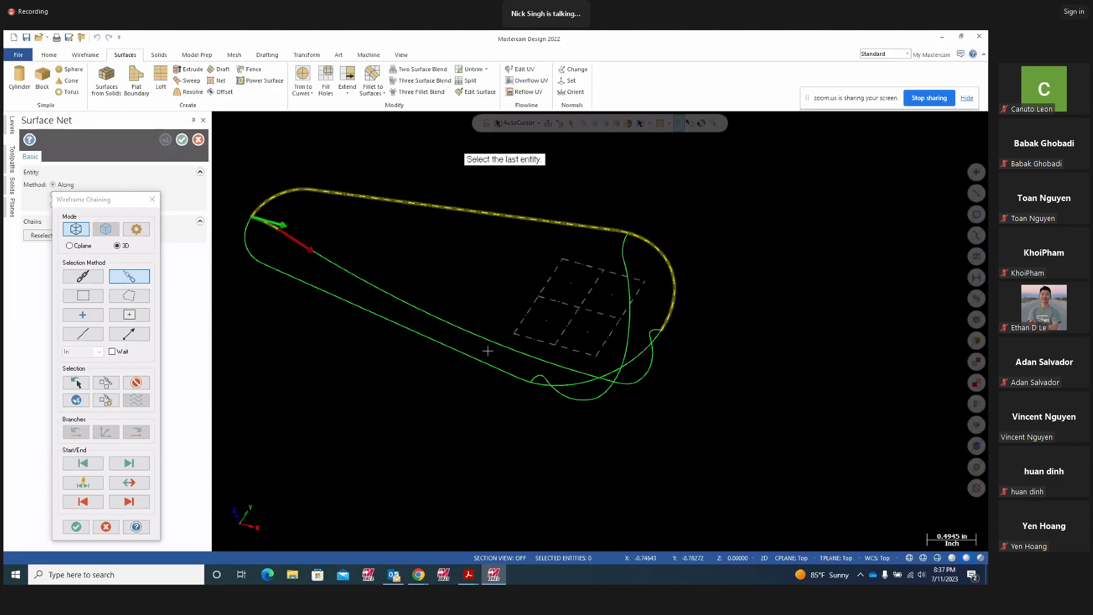
pyautogui.moveTo(586, 358); pyautogui.dragTo(696, 319, button='middle')
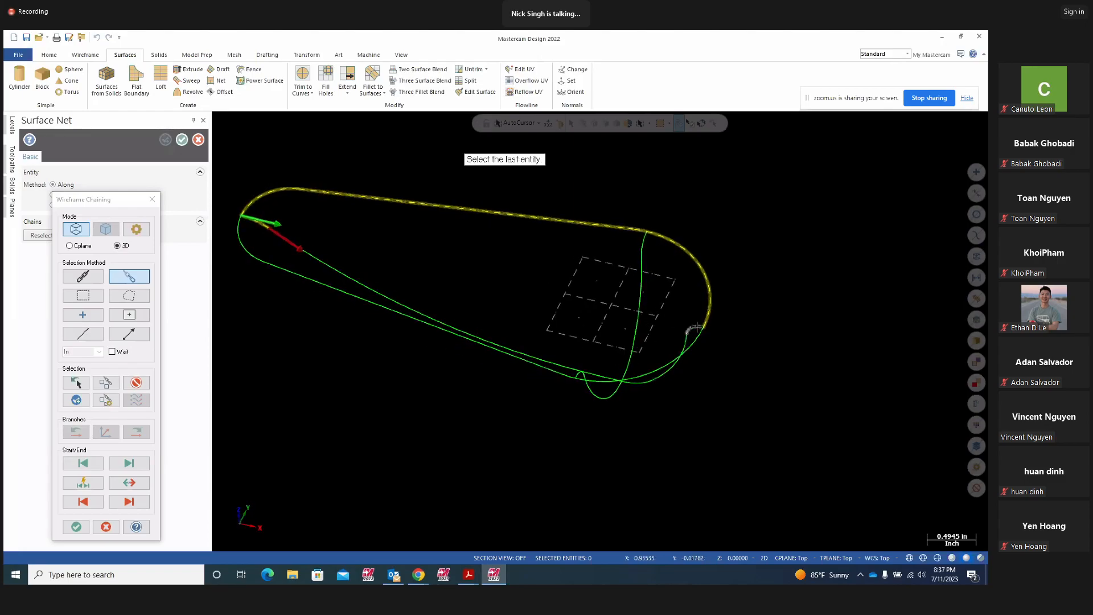
pyautogui.click(697, 328)
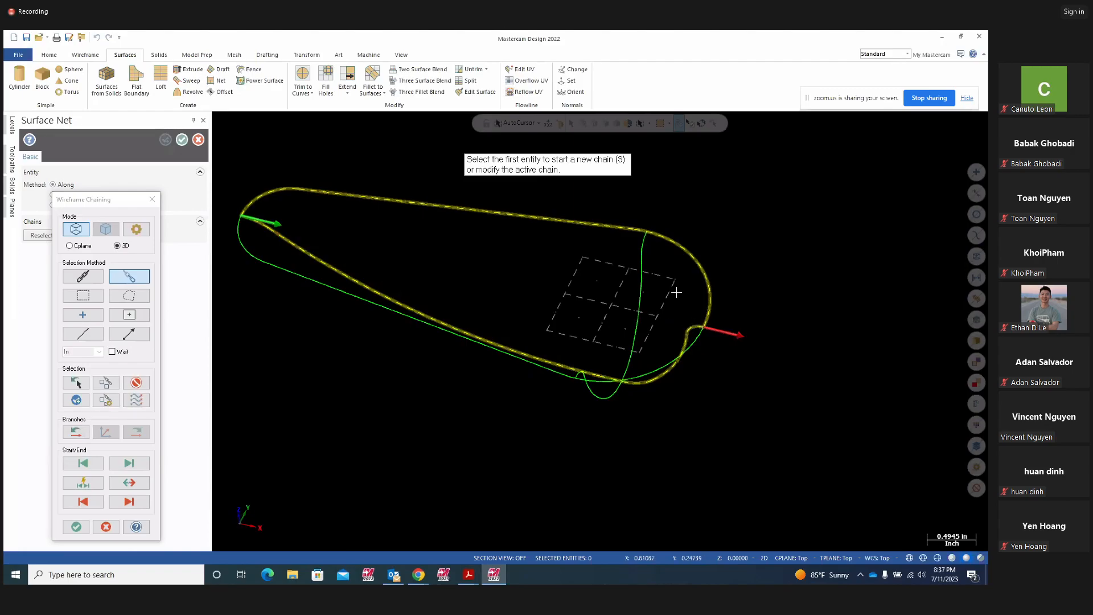
# - Partially chain the negative-Y outline half from the small-end to the large-end break point as the third chain
pyautogui.moveTo(589, 261); pyautogui.dragTo(555, 293, button='middle')
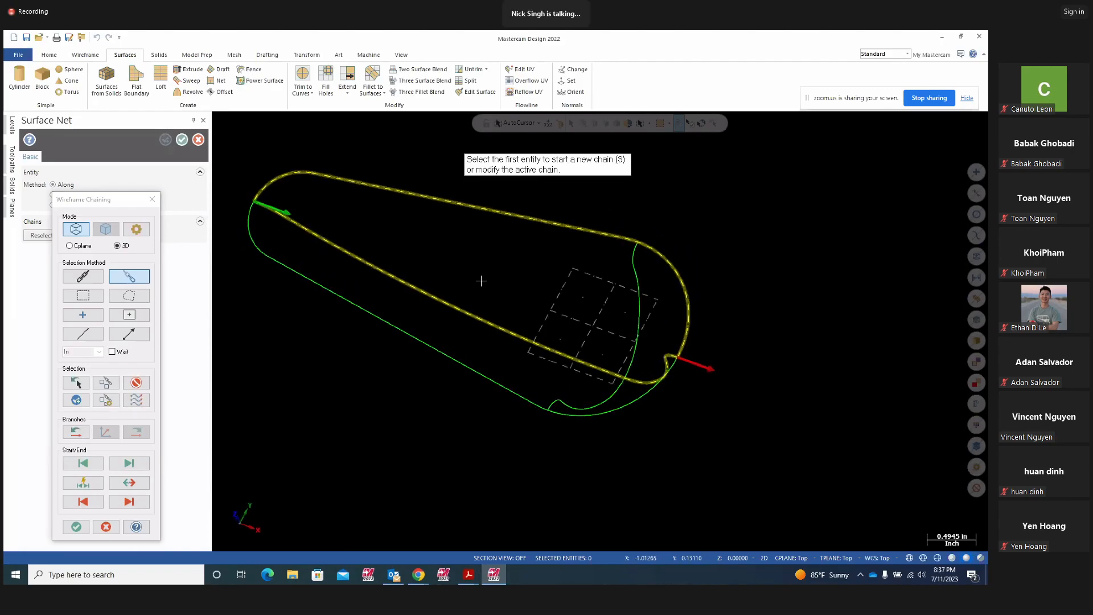
pyautogui.click(247, 216)
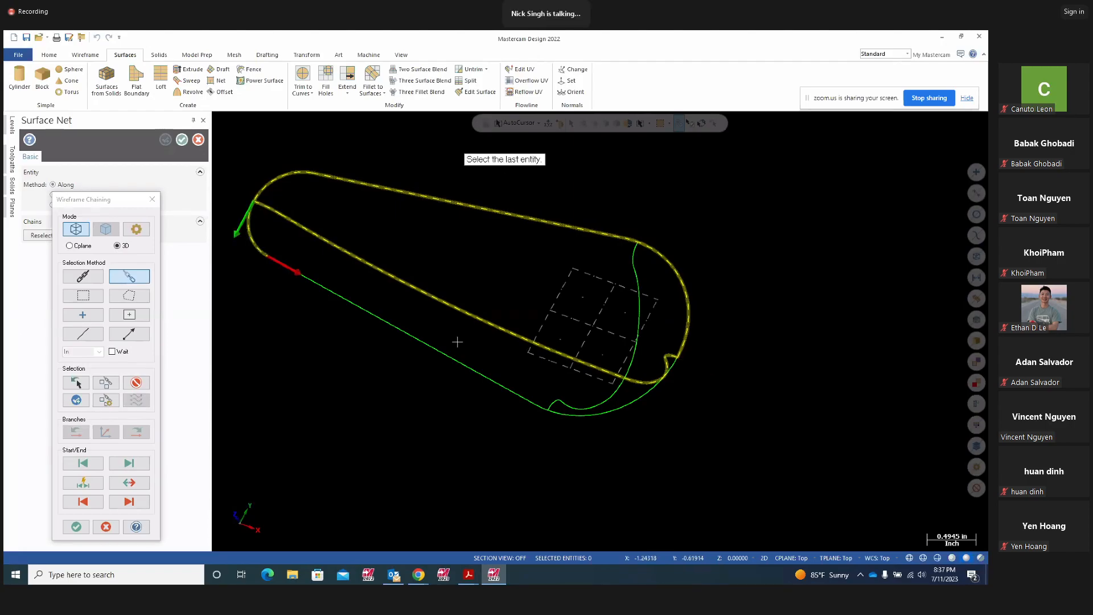
pyautogui.moveTo(456, 342); pyautogui.dragTo(592, 326, button='middle')
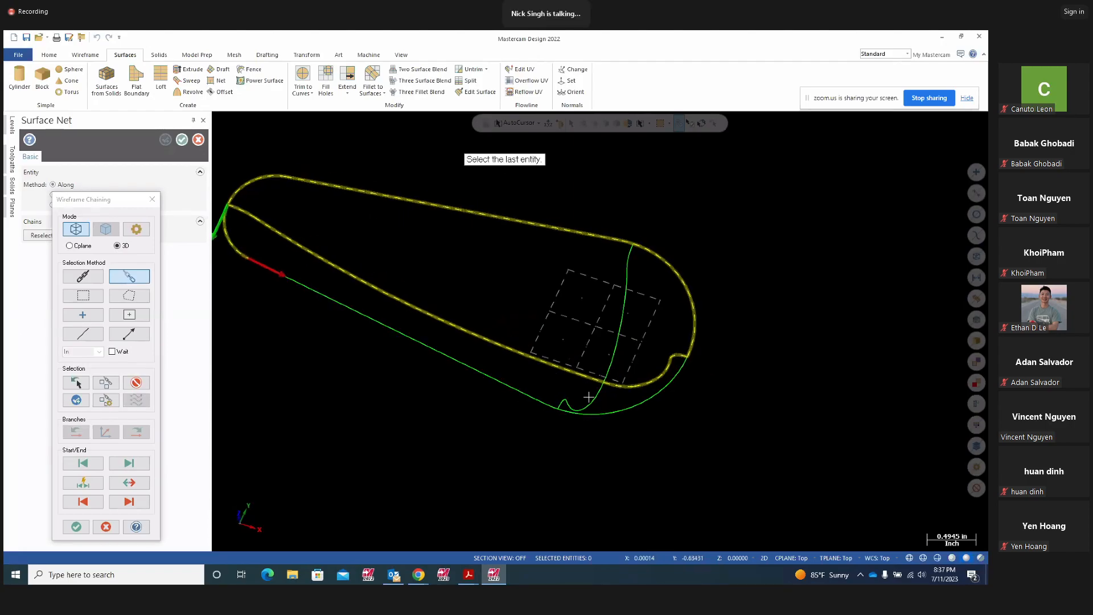
pyautogui.click(665, 385)
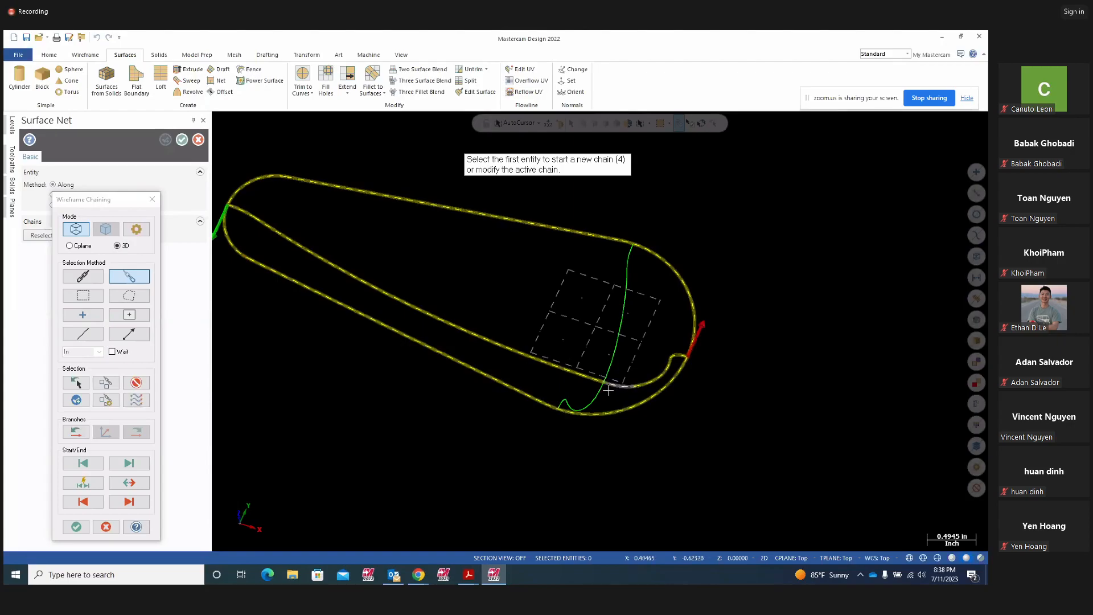
# - Partially chain the cross-section profile near the large end, from the negative-Y outline edge to the positive-Y edge
pyautogui.moveTo(651, 466); pyautogui.dragTo(611, 481, button='middle')
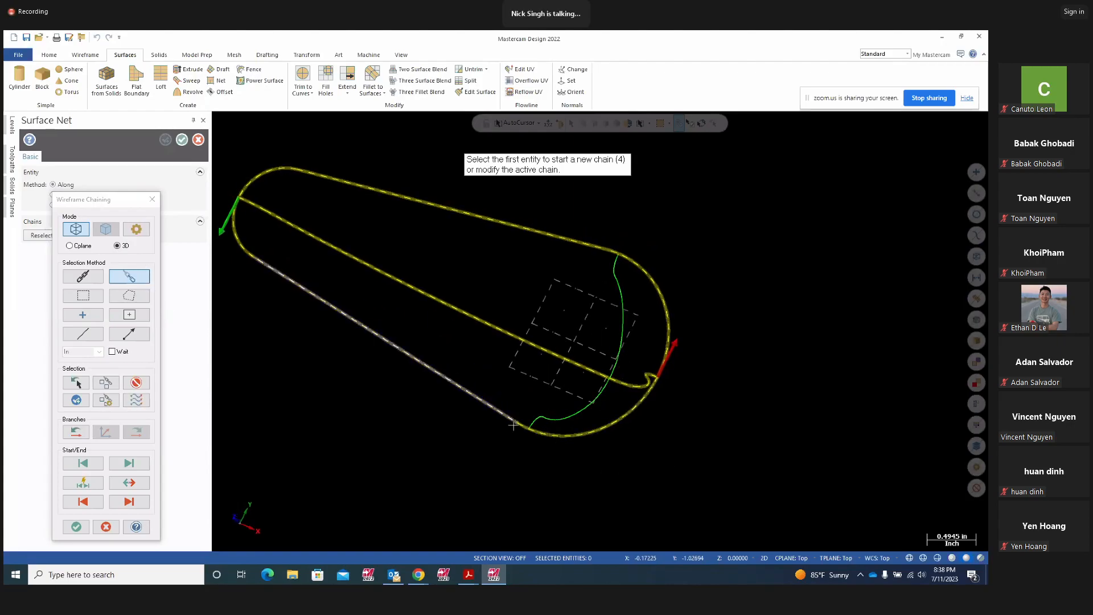
pyautogui.scroll(3, 529, 426)
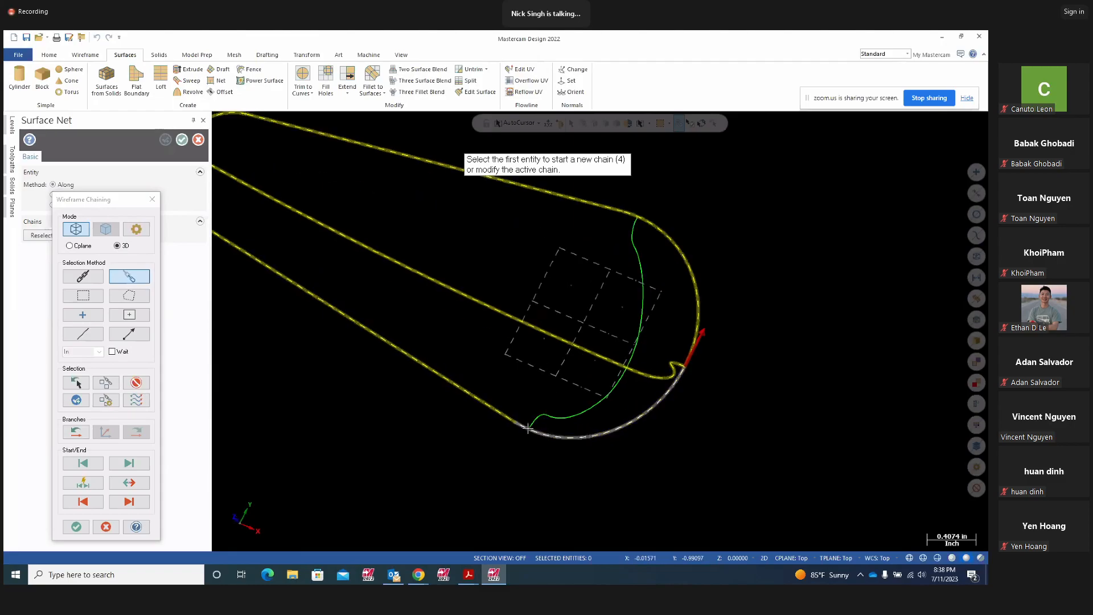
pyautogui.click(534, 423)
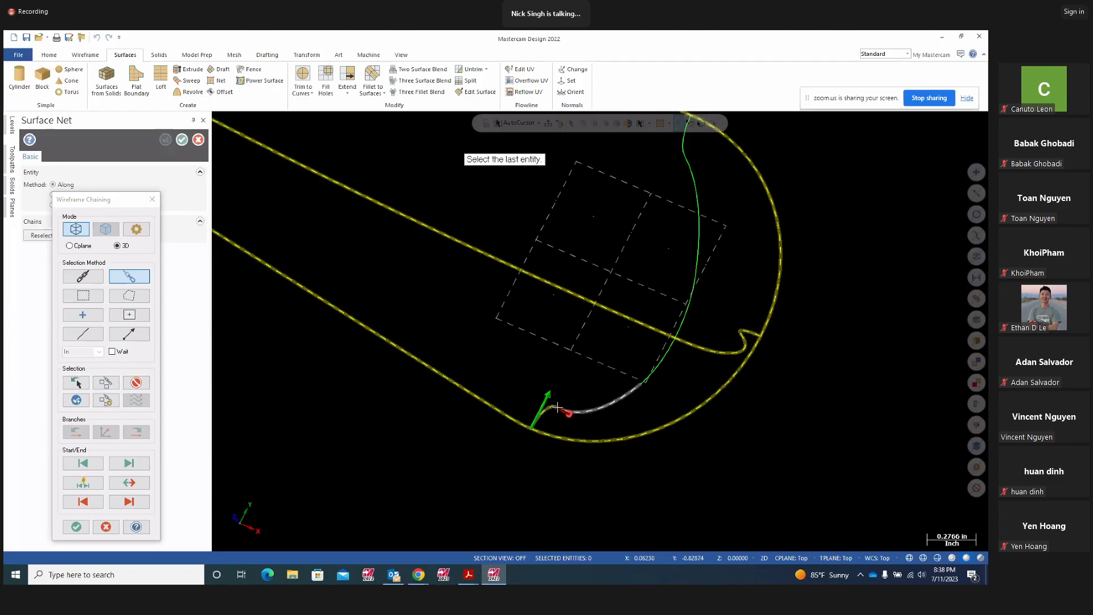
pyautogui.scroll(-2, 569, 410)
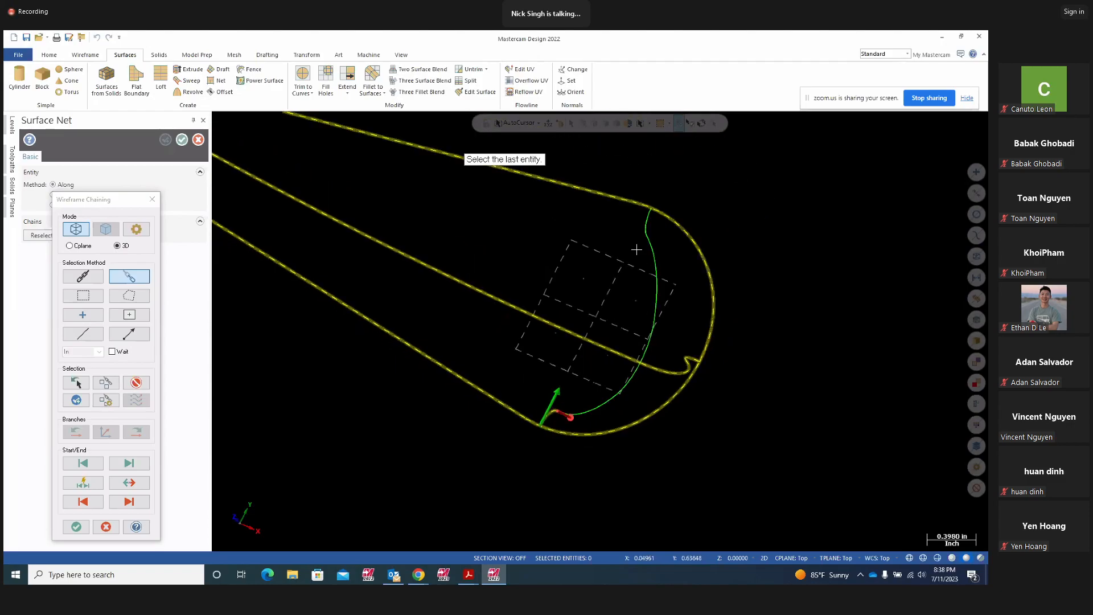
pyautogui.click(647, 215)
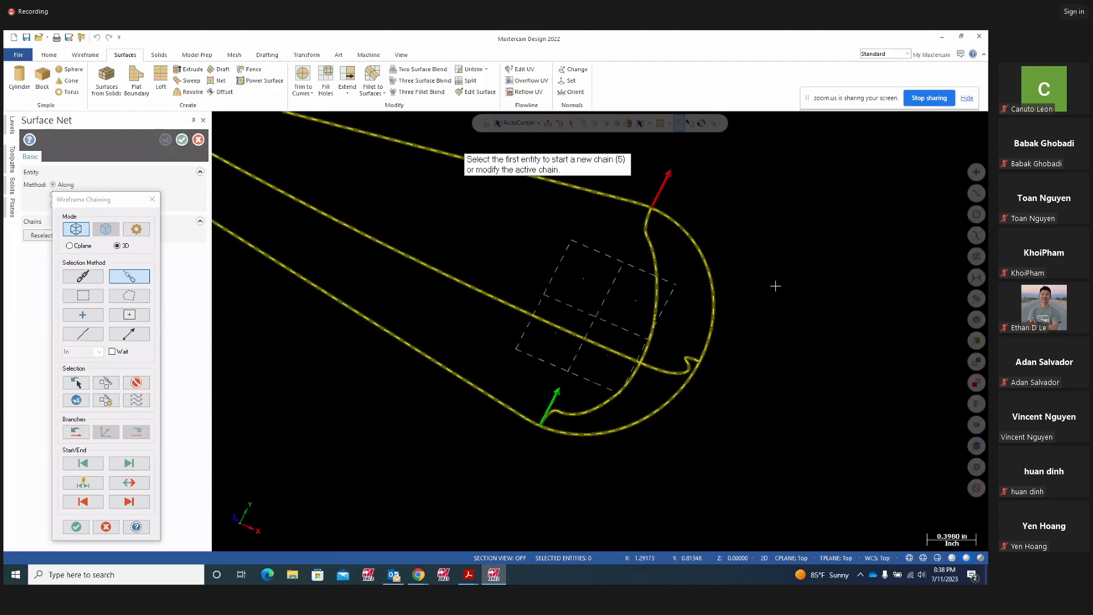
pyautogui.scroll(-2, 786, 290)
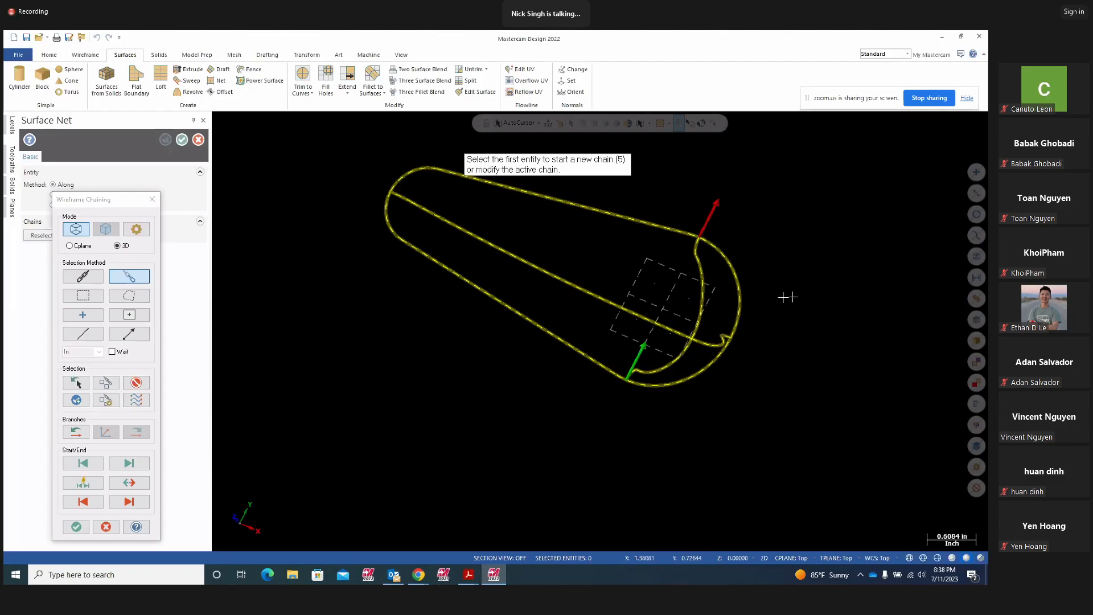
# - Accept the four chains and create the net surface with the Along method, leaving the Surface Net command
pyautogui.click(80, 402)
pyautogui.click(80, 527)
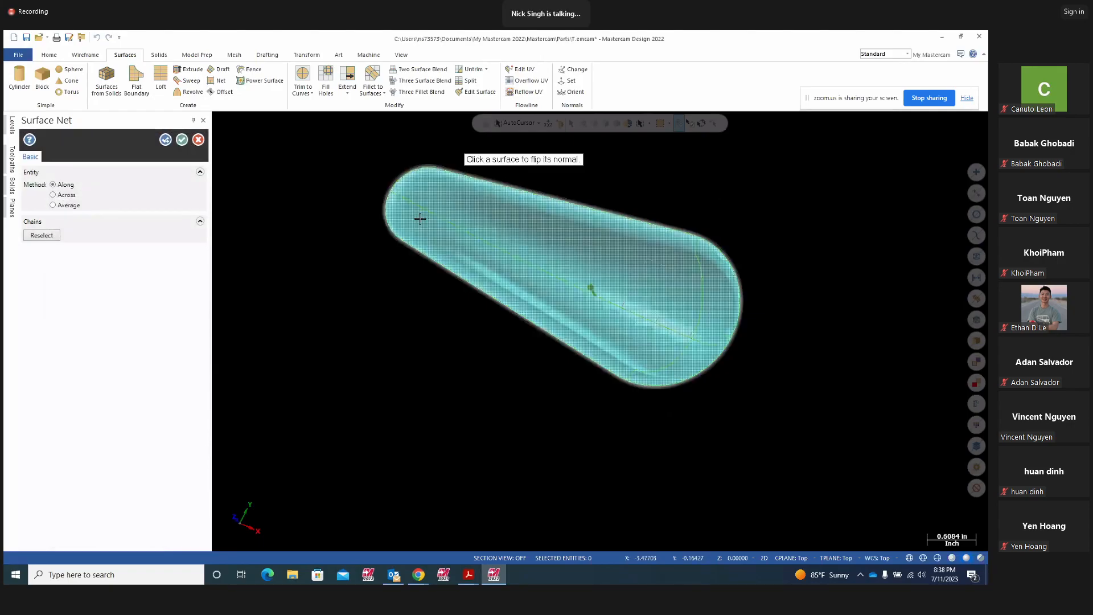
pyautogui.moveTo(378, 356)
pyautogui.mouseDown(button='middle')
pyautogui.moveTo(427, 317)
pyautogui.moveTo(376, 301)
pyautogui.moveTo(475, 310)
pyautogui.moveTo(415, 295)
pyautogui.moveTo(395, 310)
pyautogui.moveTo(408, 312)
pyautogui.mouseUp(button='middle')
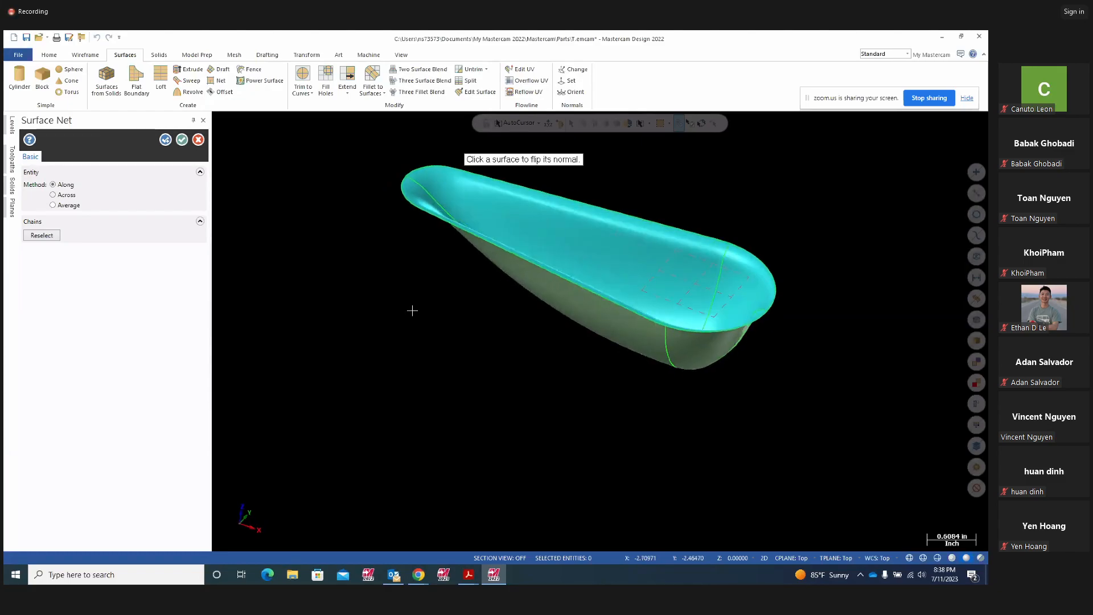
pyautogui.click(181, 142)
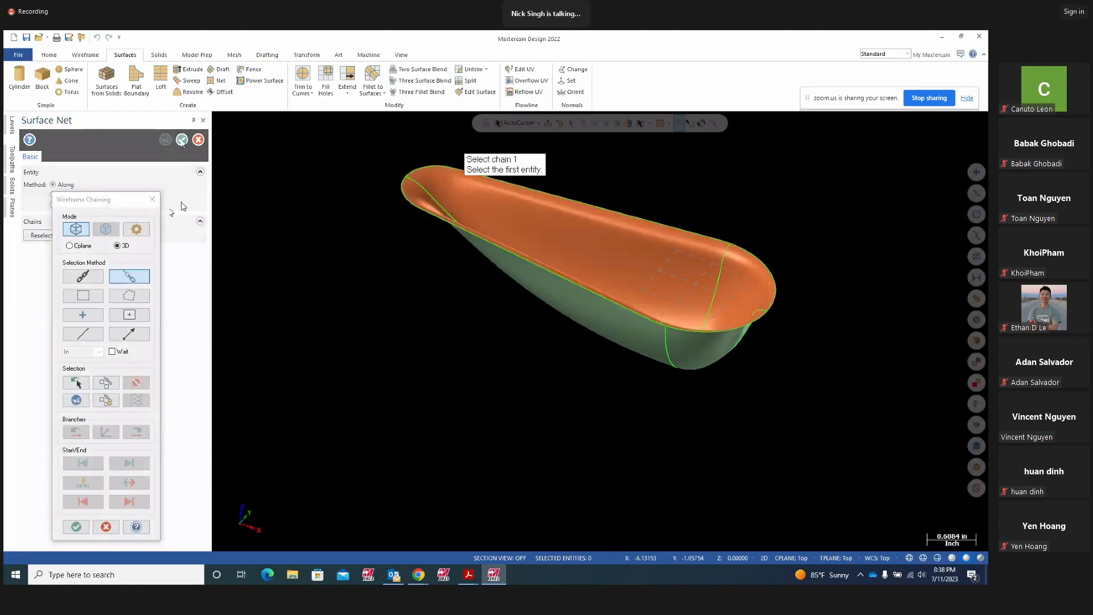
pyautogui.press('Escape')
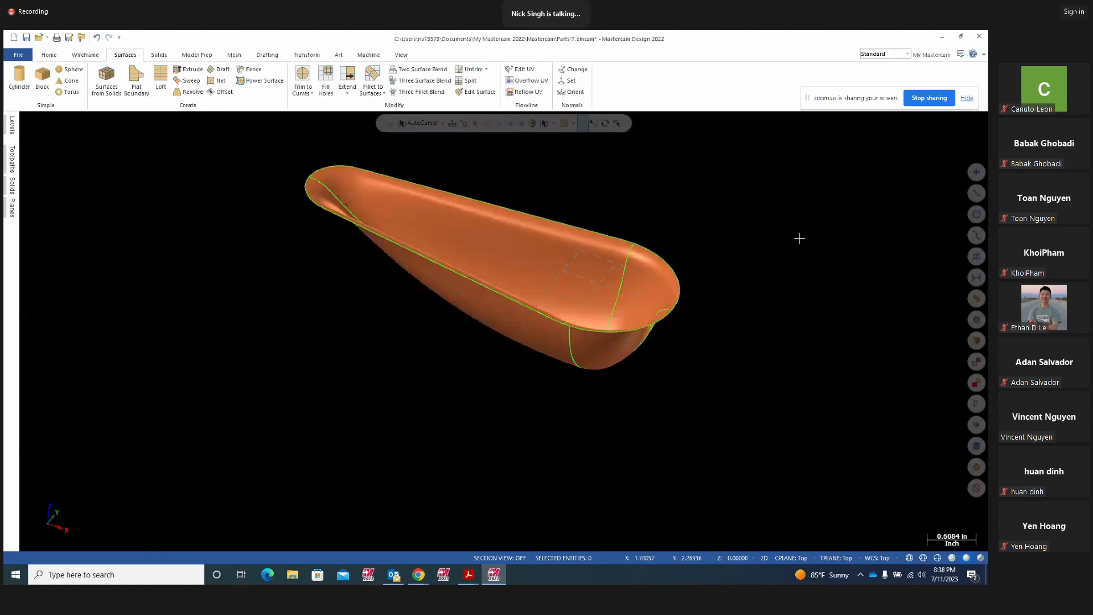
pyautogui.moveTo(783, 285); pyautogui.dragTo(787, 307, button='middle')
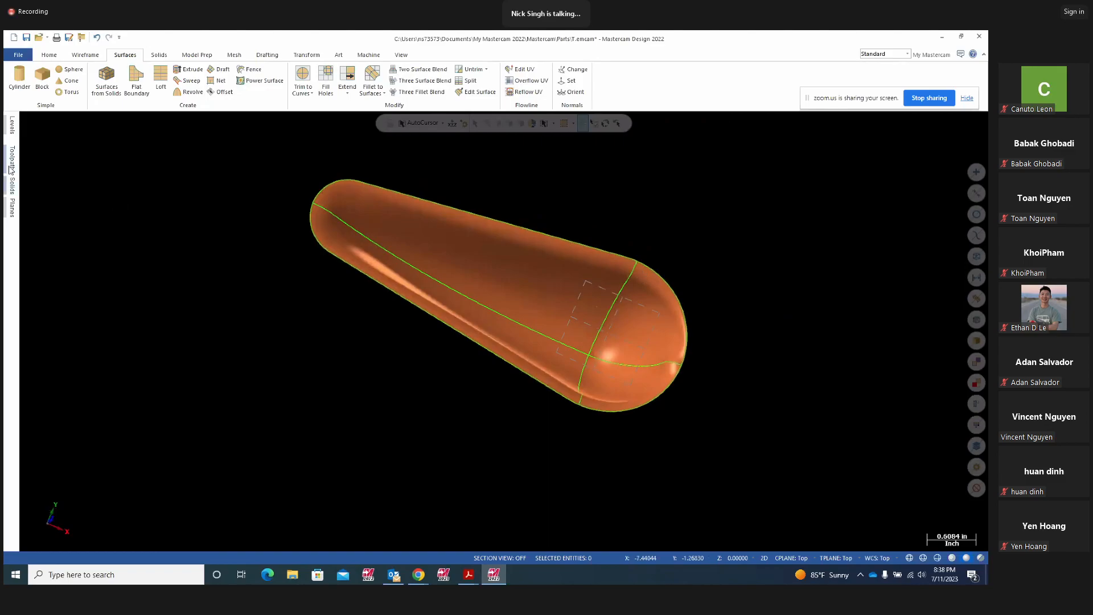
# - Move the net surface to level 2 and name that level surfaces
pyautogui.click(12, 130)
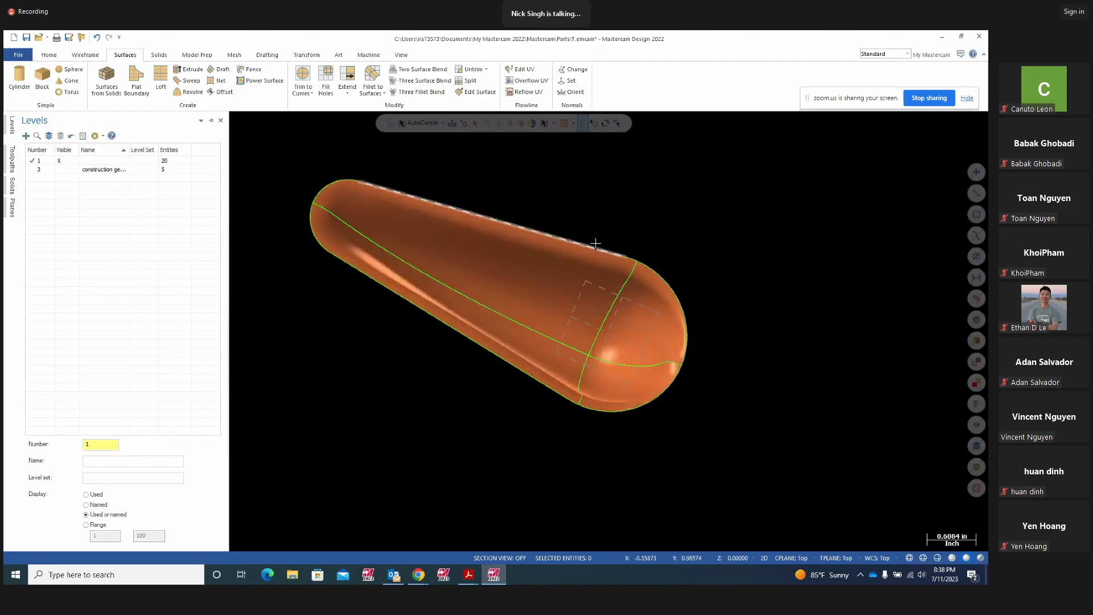
pyautogui.click(976, 299)
pyautogui.rightClick(711, 206)
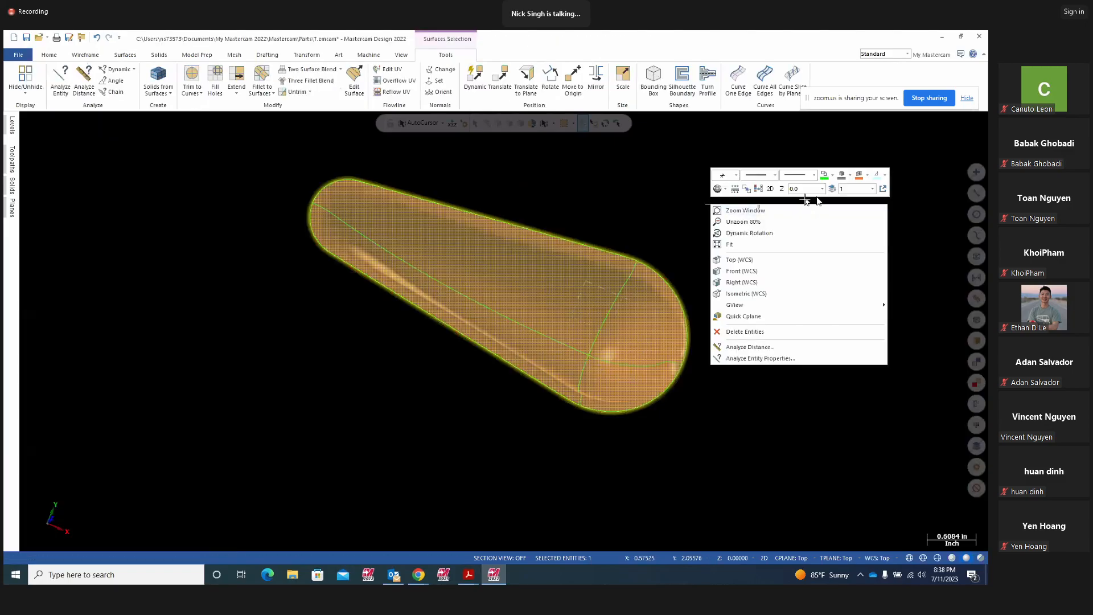
pyautogui.click(832, 188)
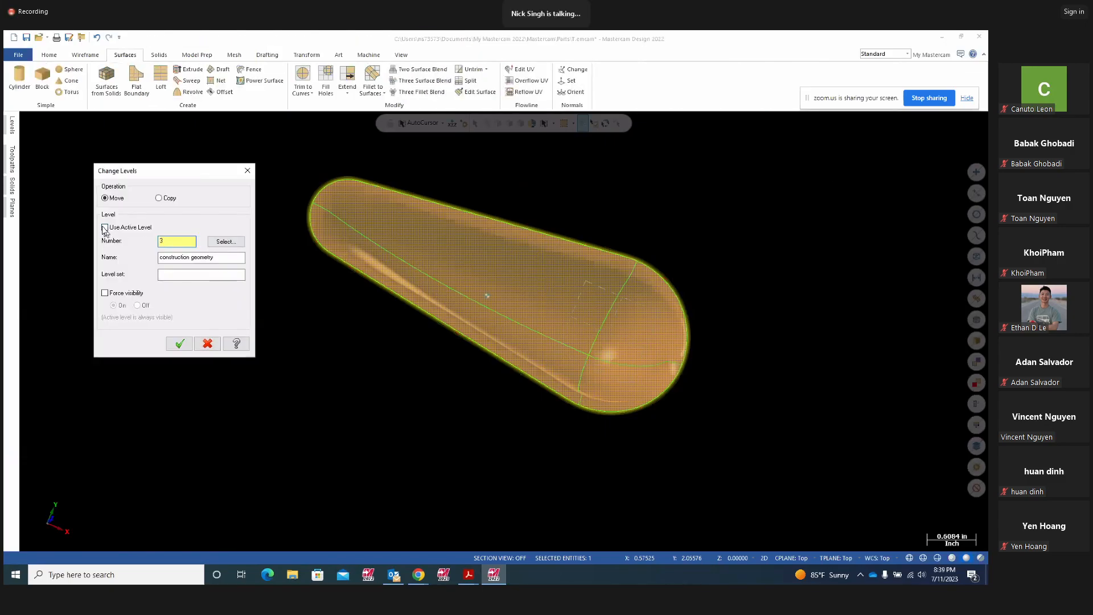
pyautogui.write('2')
pyautogui.click(217, 258)
pyautogui.write('surfaces')
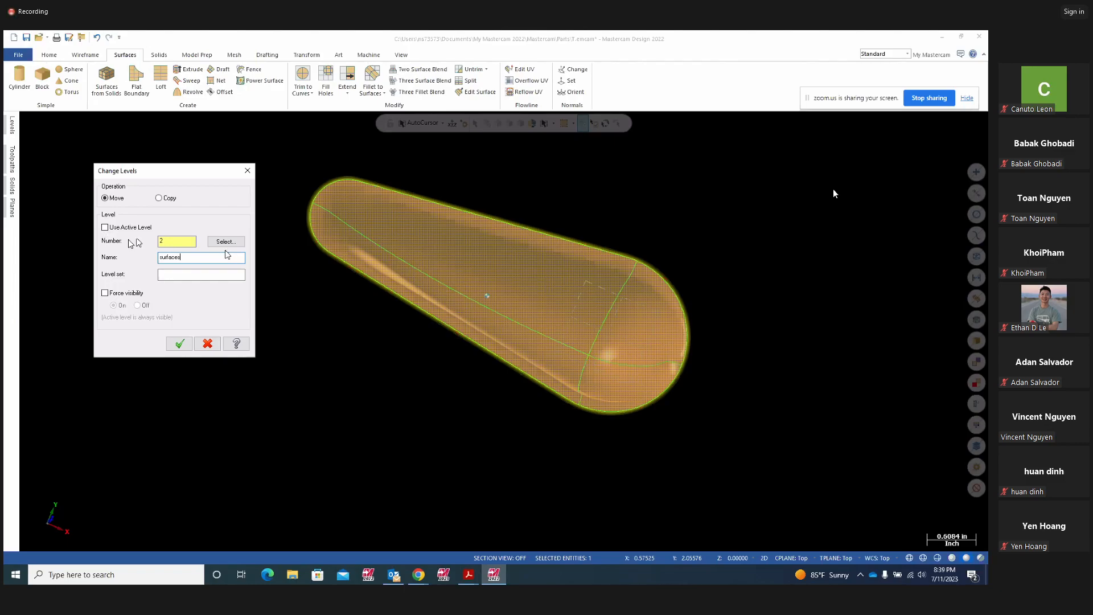
pyautogui.click(176, 343)
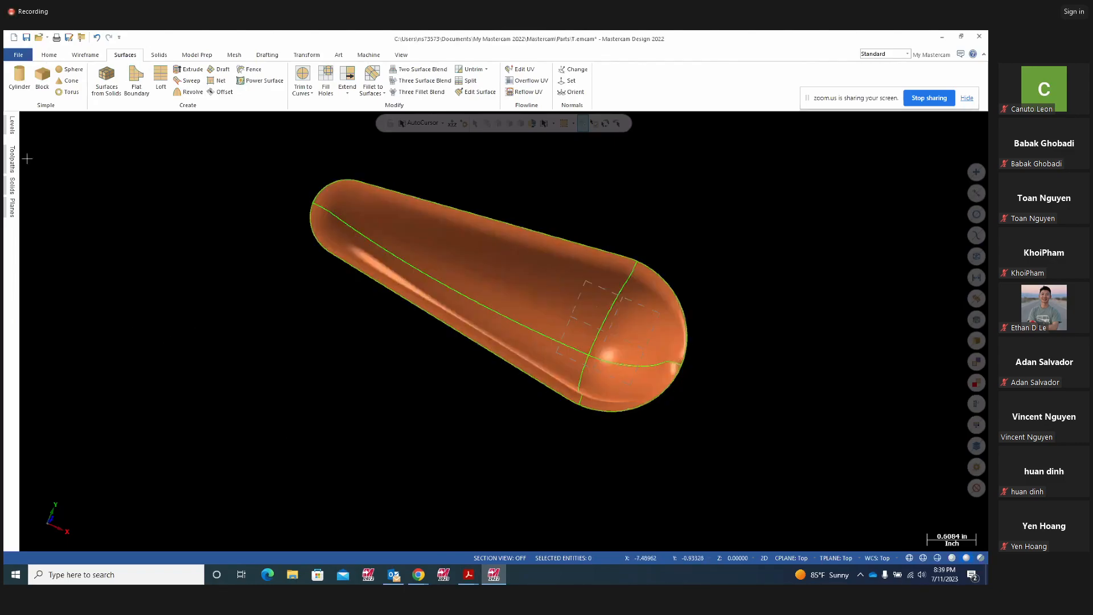
# - Make level 2 active and hide level 1 to inspect the net surface alone in the Isometric view
pyautogui.click(13, 126)
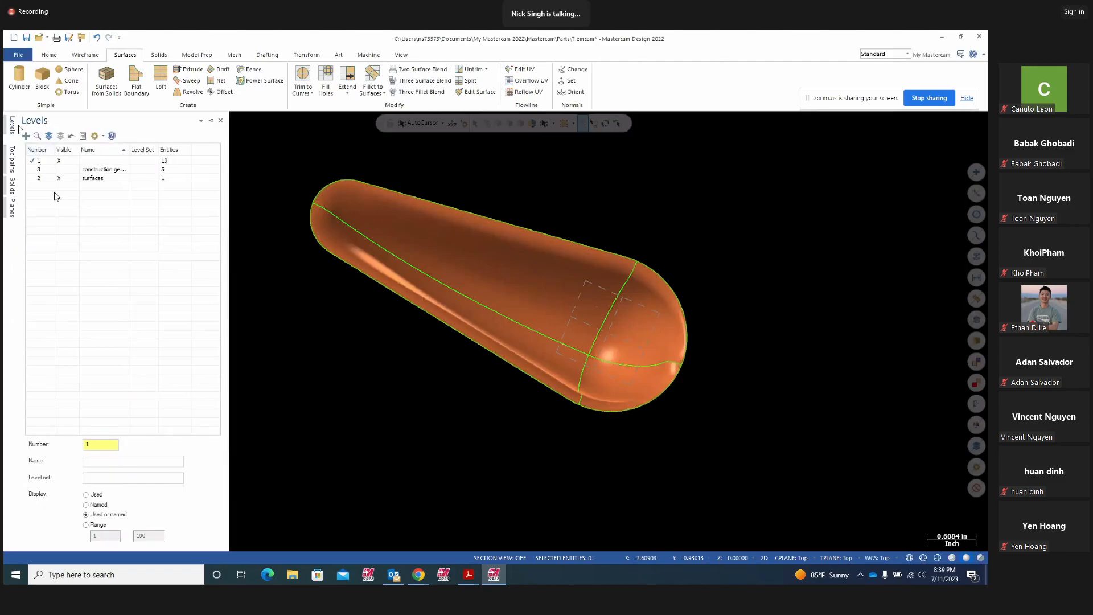
pyautogui.click(38, 178)
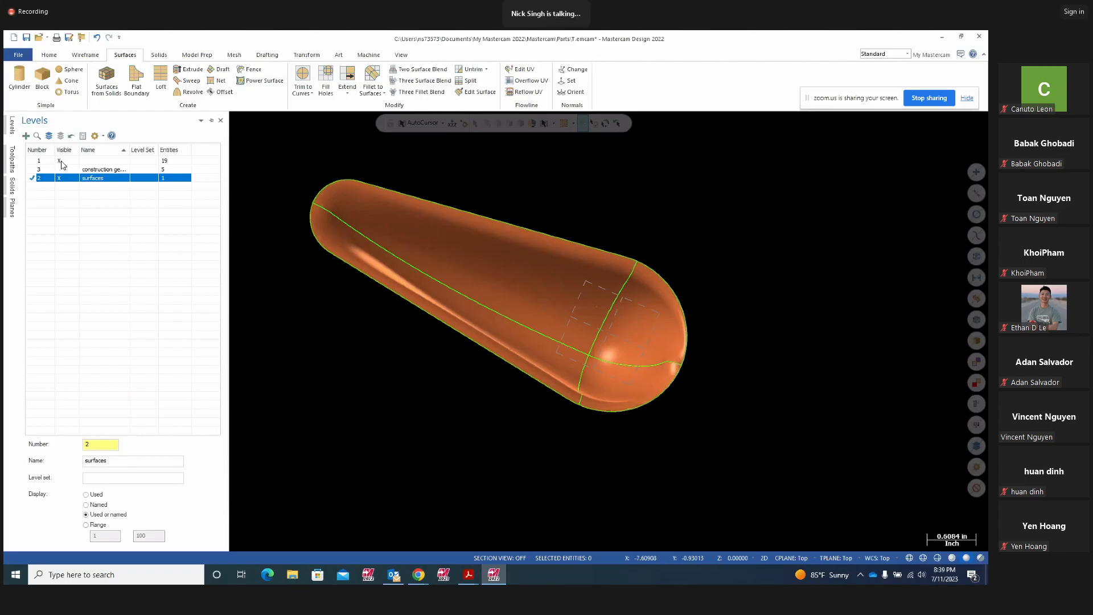
pyautogui.click(62, 161)
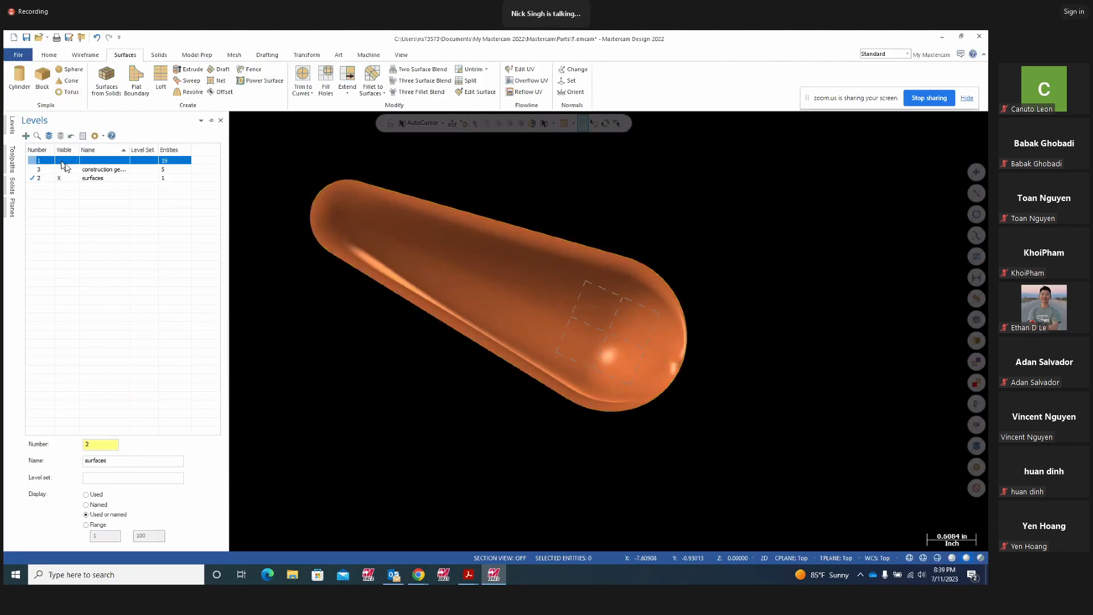
pyautogui.moveTo(751, 391); pyautogui.dragTo(732, 314, button='middle')
pyautogui.rightClick(738, 309)
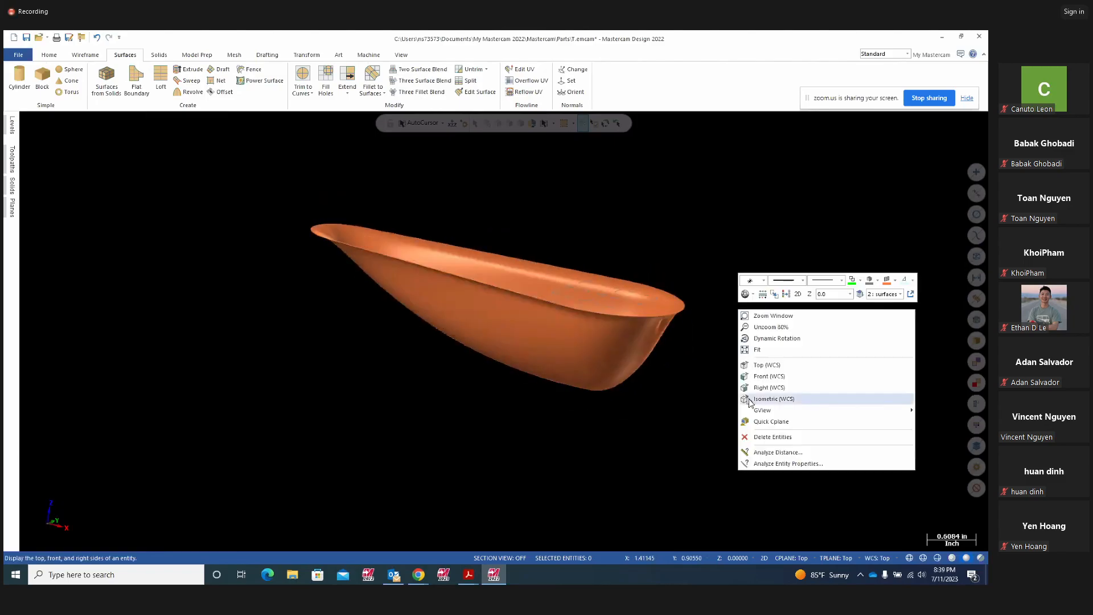
pyautogui.click(766, 399)
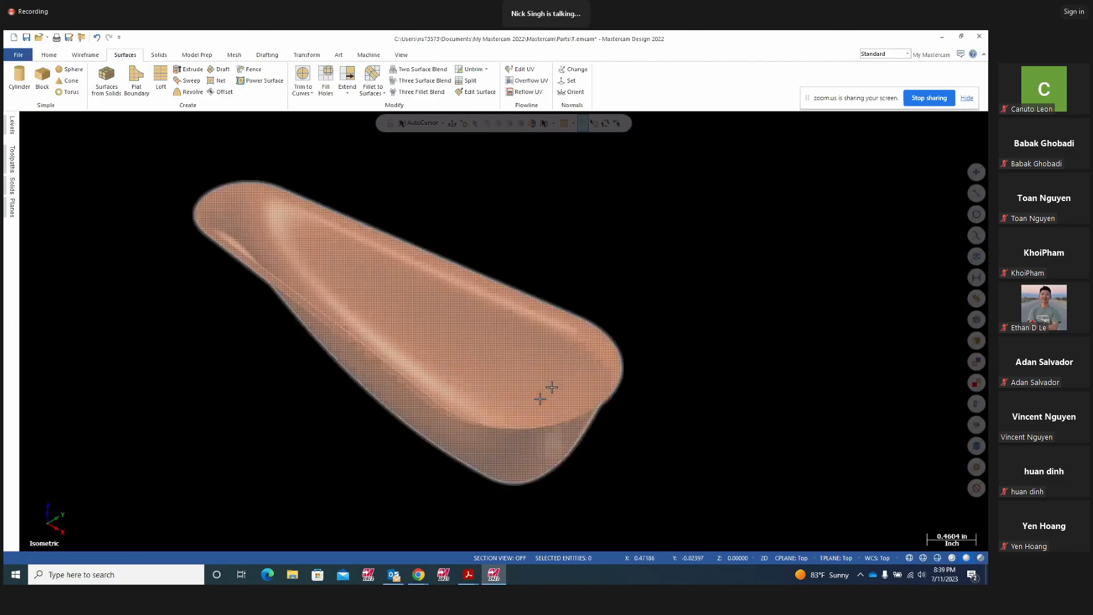
pyautogui.scroll(-1, 697, 286)
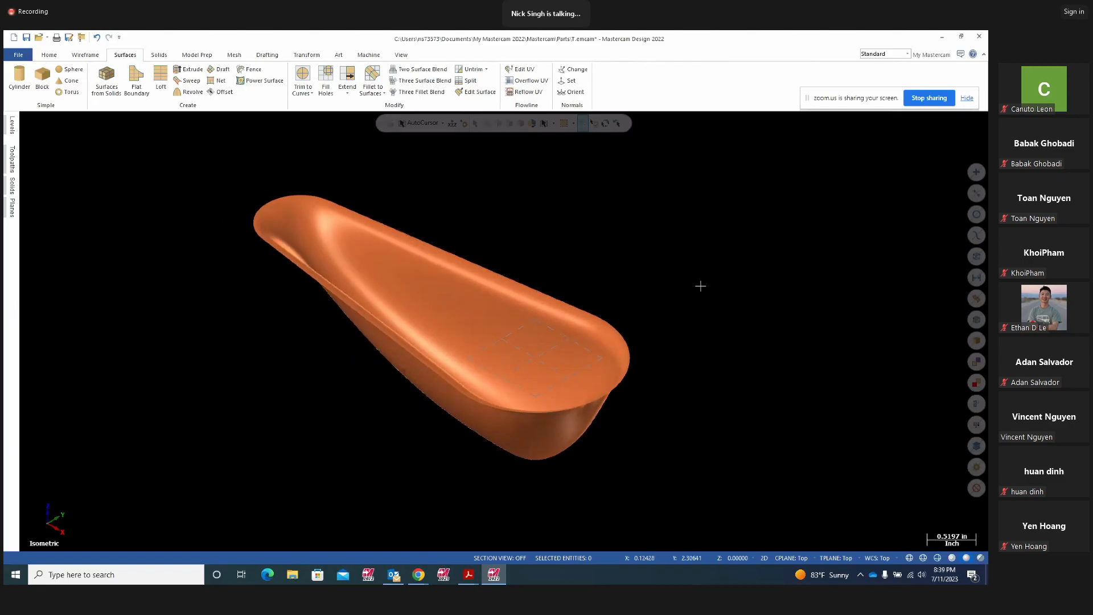
pyautogui.moveTo(663, 264)
pyautogui.mouseDown(button='middle')
pyautogui.moveTo(593, 261)
pyautogui.moveTo(657, 251)
pyautogui.mouseUp(button='middle')
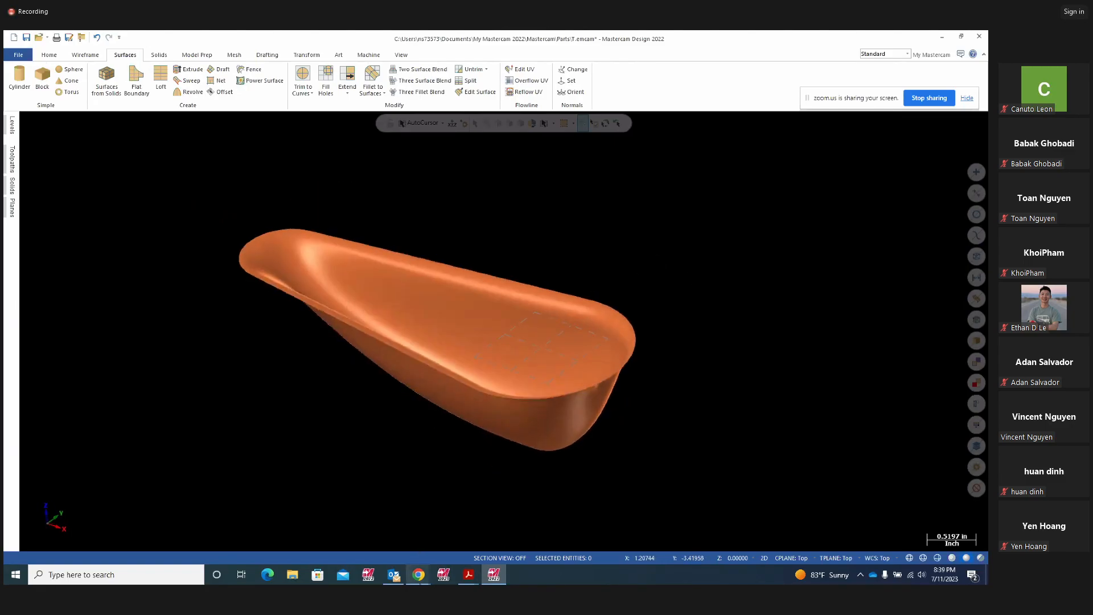
# - Switch to the Zoom meeting in Chrome, pause its recording, and return to Mastercam
pyautogui.moveTo(418, 574)
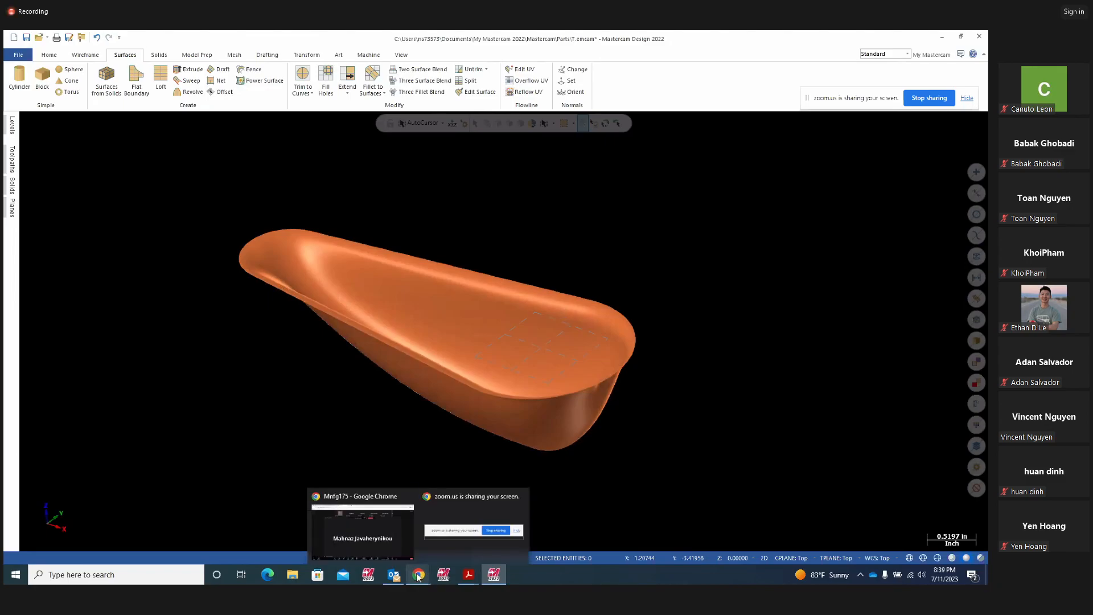
pyautogui.click(380, 544)
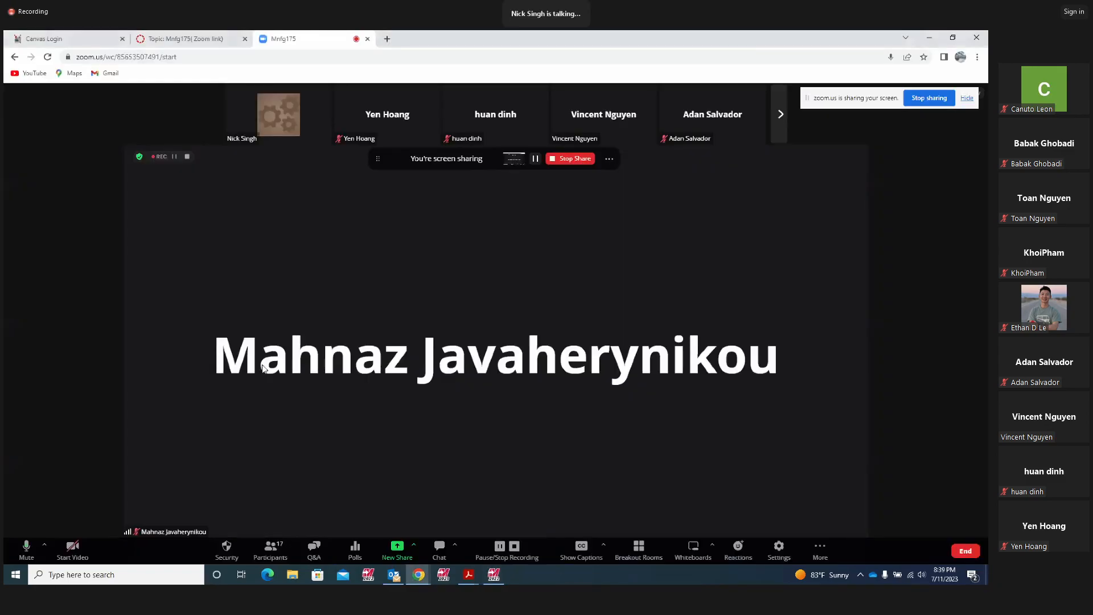
pyautogui.click(174, 157)
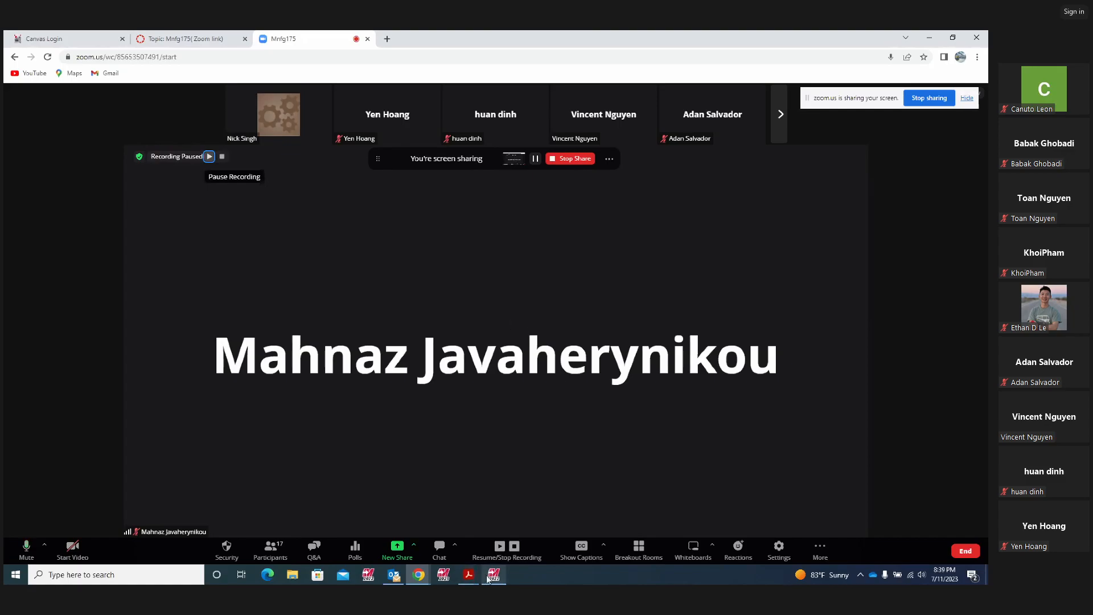
pyautogui.click(499, 547)
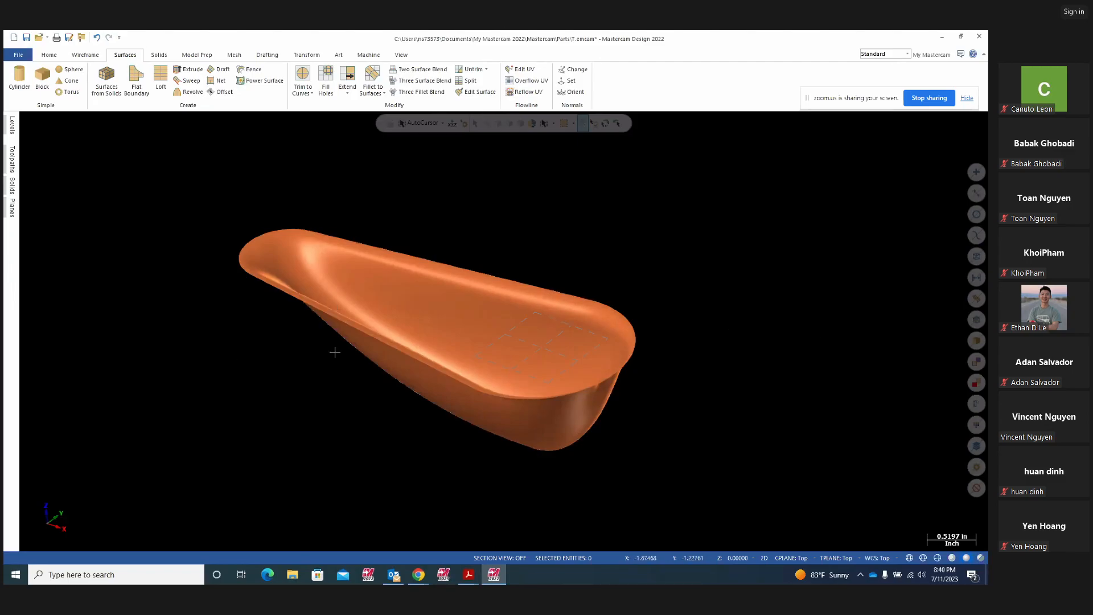
# - Inspect the cavity surface from several angles and switch to the Project14.pdf drawing in Adobe Acrobat
pyautogui.moveTo(486, 325)
pyautogui.mouseDown(button='middle')
pyautogui.moveTo(629, 309)
pyautogui.moveTo(688, 327)
pyautogui.moveTo(688, 339)
pyautogui.moveTo(628, 329)
pyautogui.moveTo(759, 261)
pyautogui.moveTo(722, 214)
pyautogui.moveTo(457, 312)
pyautogui.moveTo(545, 280)
pyautogui.mouseUp(button='middle')
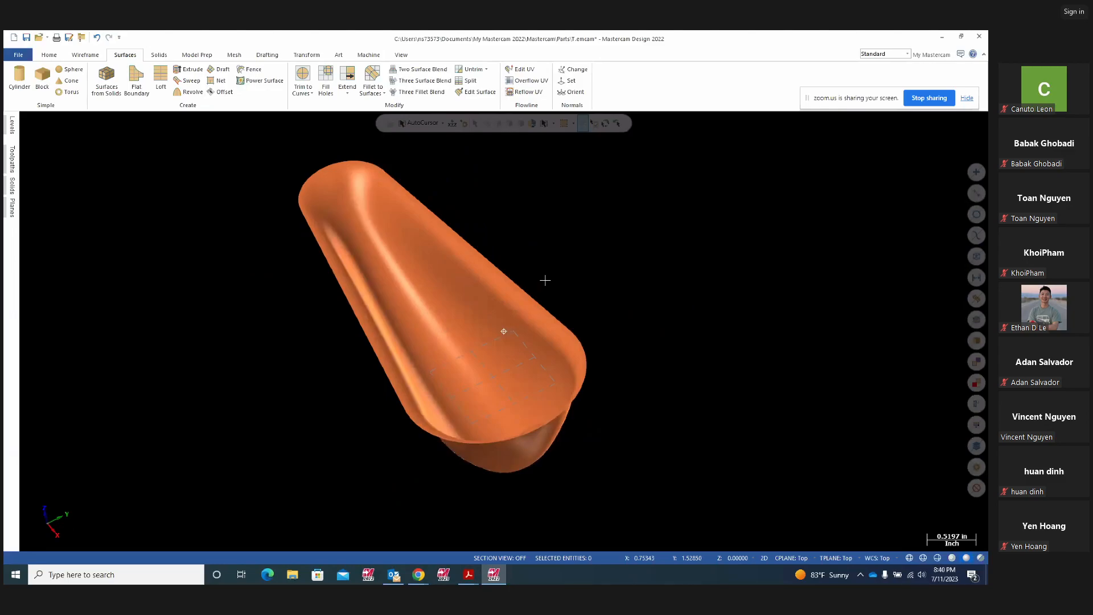
pyautogui.moveTo(615, 342); pyautogui.dragTo(732, 306, button='middle')
pyautogui.moveTo(620, 368); pyautogui.dragTo(705, 383, button='middle')
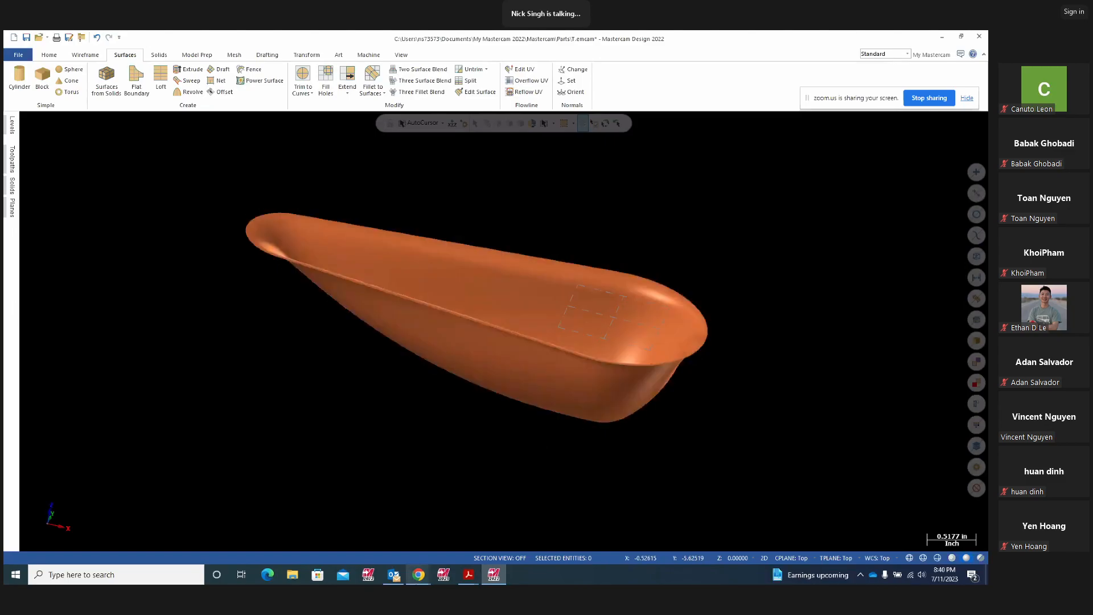
pyautogui.click(468, 574)
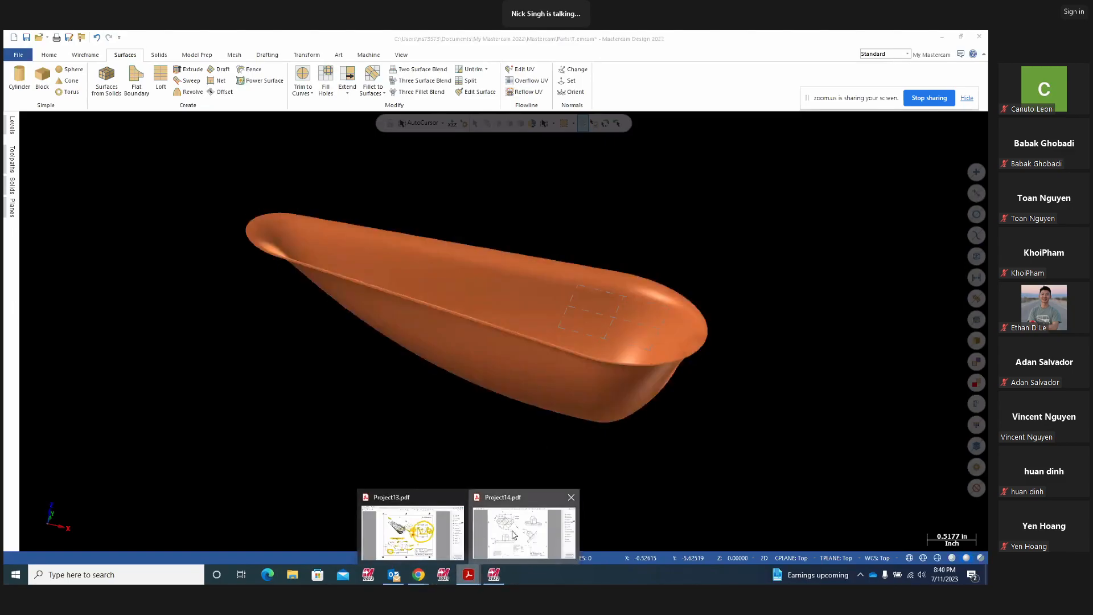
pyautogui.click(513, 525)
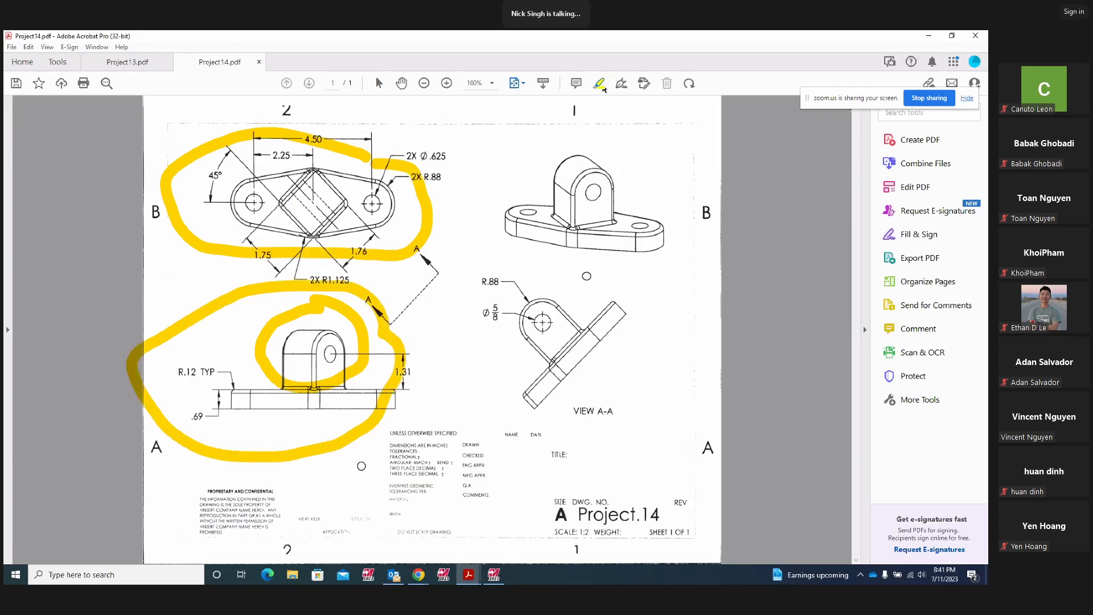
# - Draw a short diagonal highlighter stroke from below the isometric view up to its base plate
pyautogui.moveTo(586, 276); pyautogui.dragTo(624, 225)
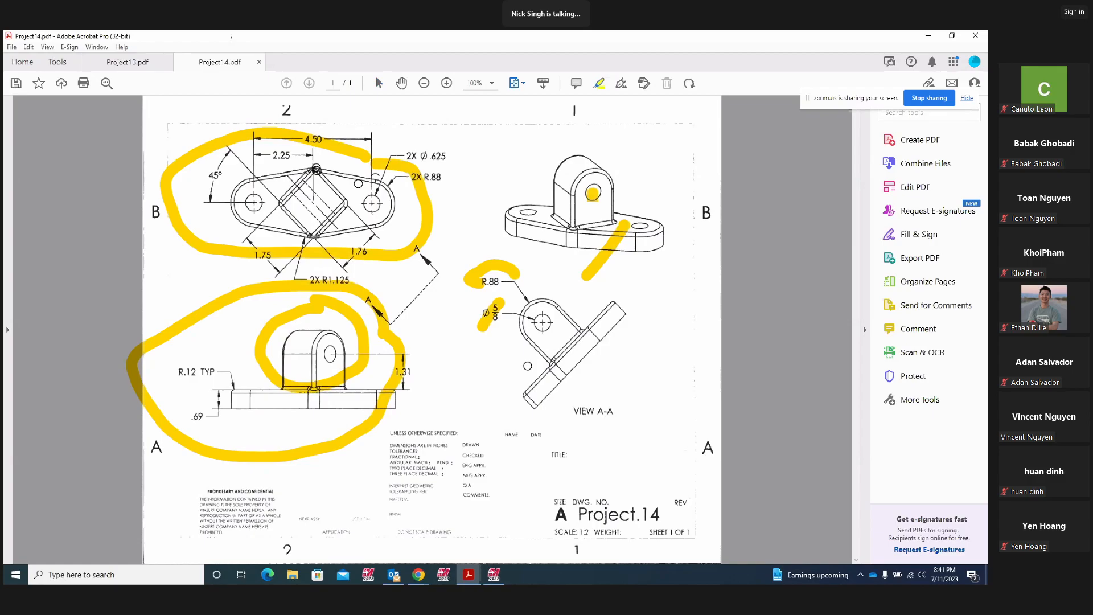
# - Delete the highlighter loops drawn around the front view and the top view
pyautogui.rightClick(331, 302)
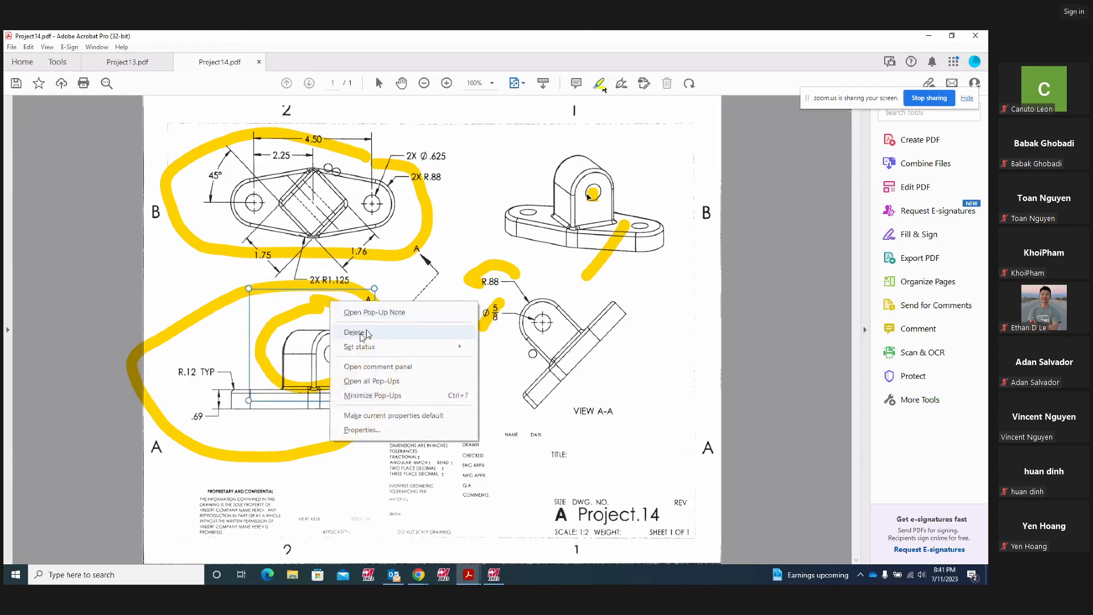
pyautogui.click(367, 332)
pyautogui.rightClick(349, 301)
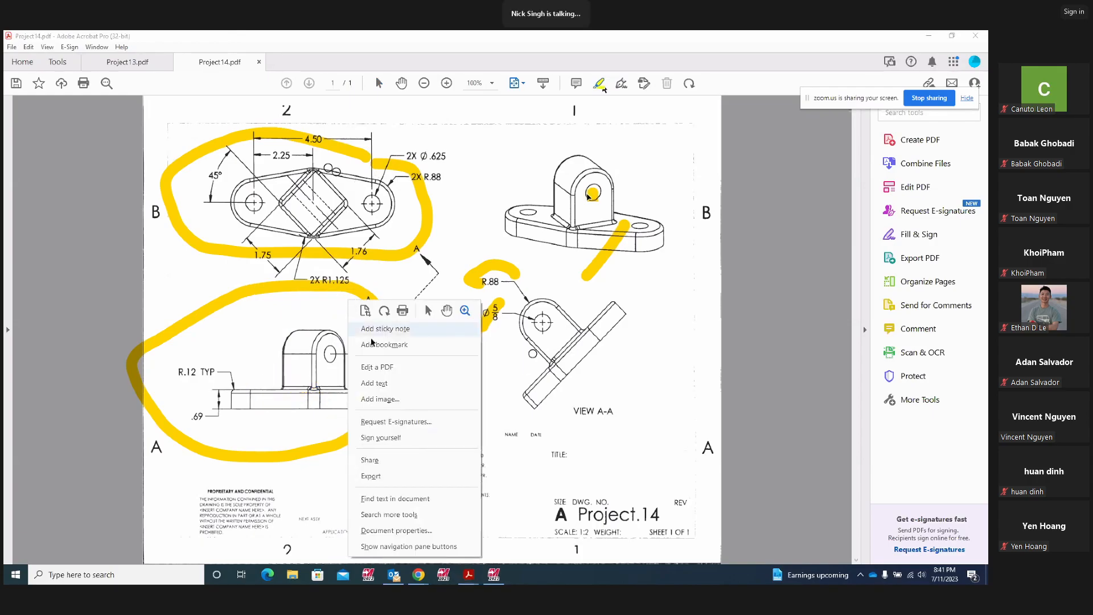
pyautogui.click(285, 319)
pyautogui.rightClick(291, 297)
pyautogui.click(268, 328)
pyautogui.rightClick(275, 286)
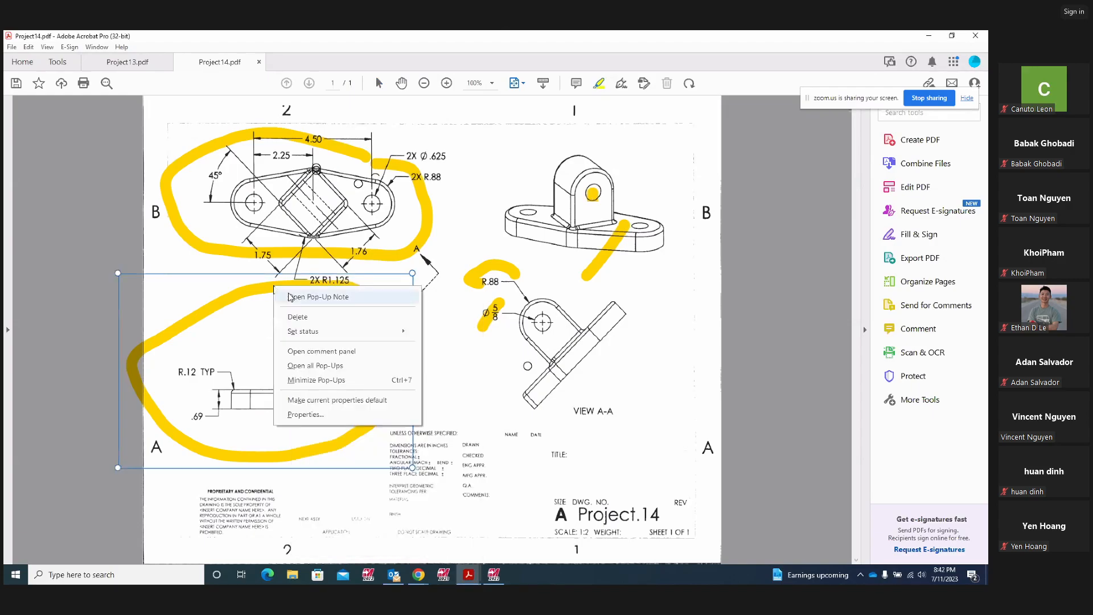
pyautogui.click(307, 317)
pyautogui.rightClick(300, 255)
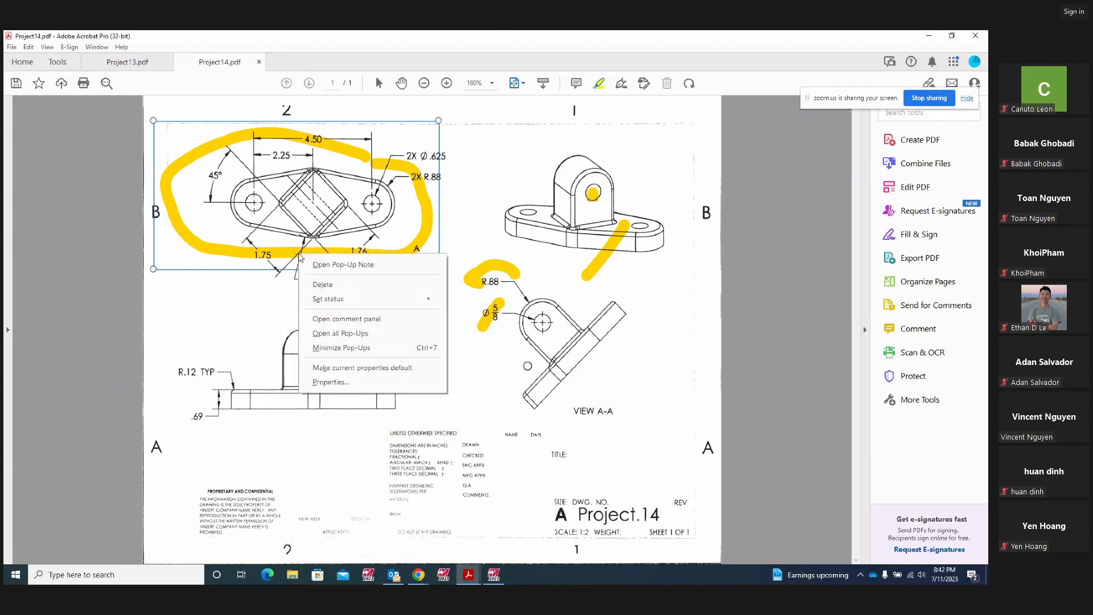
pyautogui.click(322, 284)
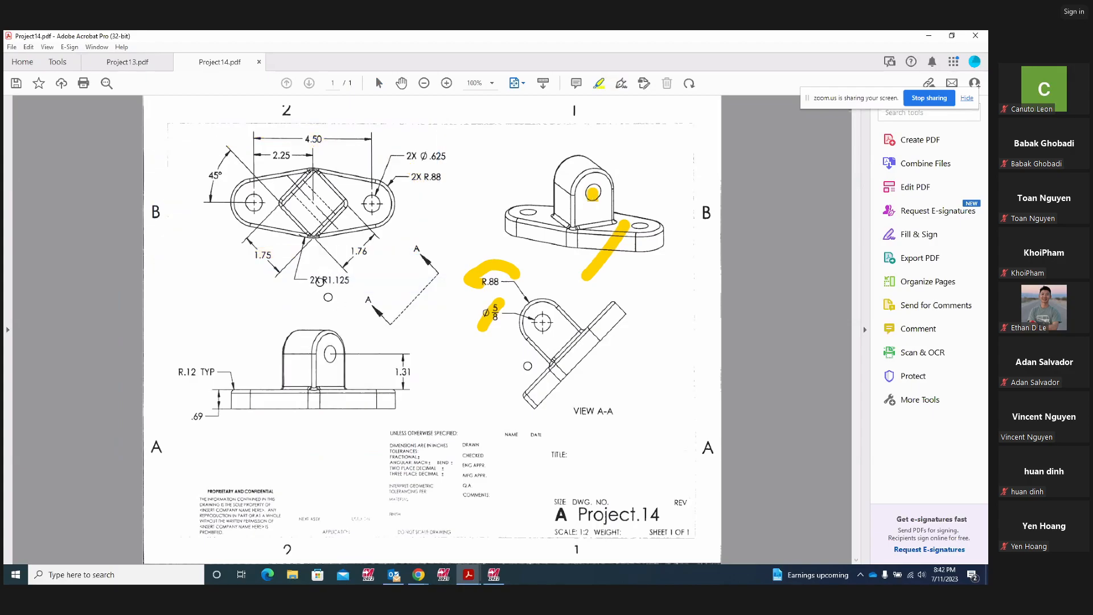
# - Highlight the 2X R1.125 callout, and prefix the handwritten 1.275 with R and an arrow pointing to the callout
pyautogui.moveTo(314, 292); pyautogui.dragTo(339, 279)
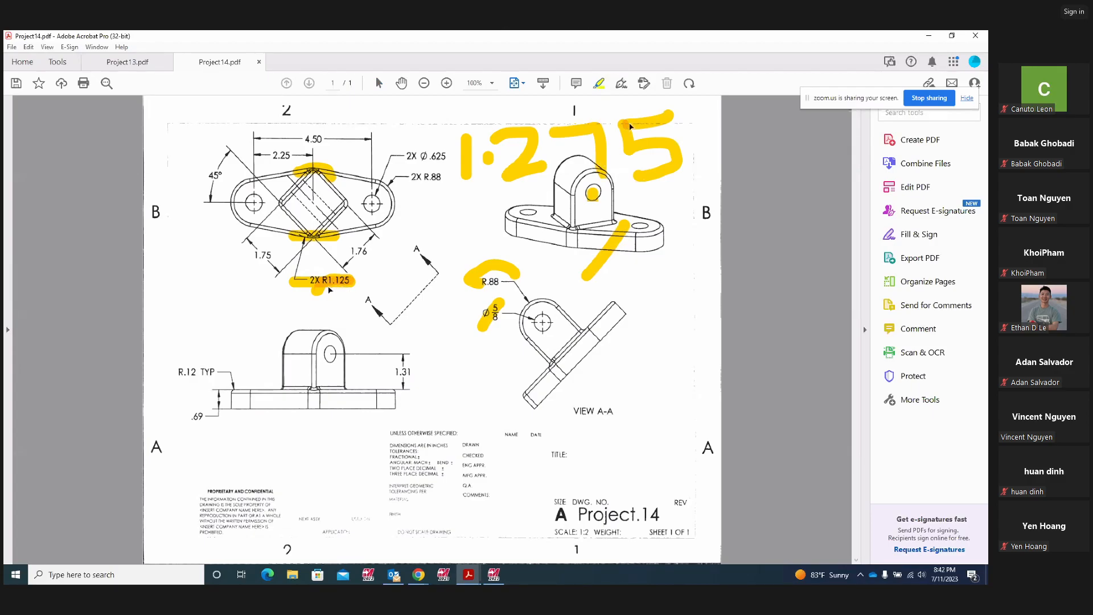
pyautogui.moveTo(398, 136); pyautogui.dragTo(407, 222)
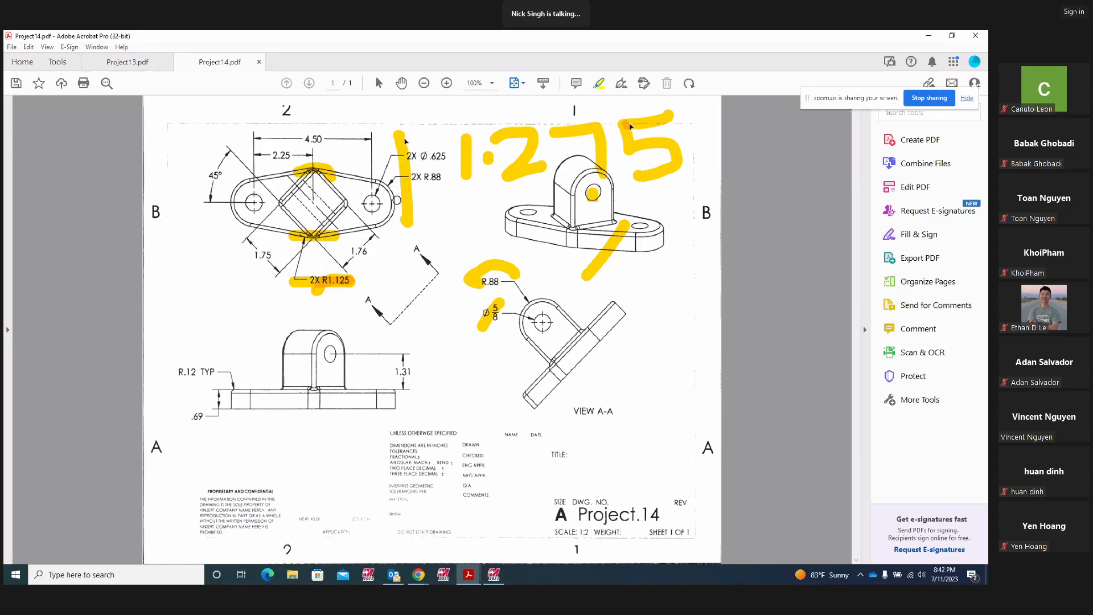
pyautogui.moveTo(405, 134)
pyautogui.mouseDown()
pyautogui.moveTo(424, 130)
pyautogui.moveTo(413, 163)
pyautogui.moveTo(452, 219)
pyautogui.mouseUp()
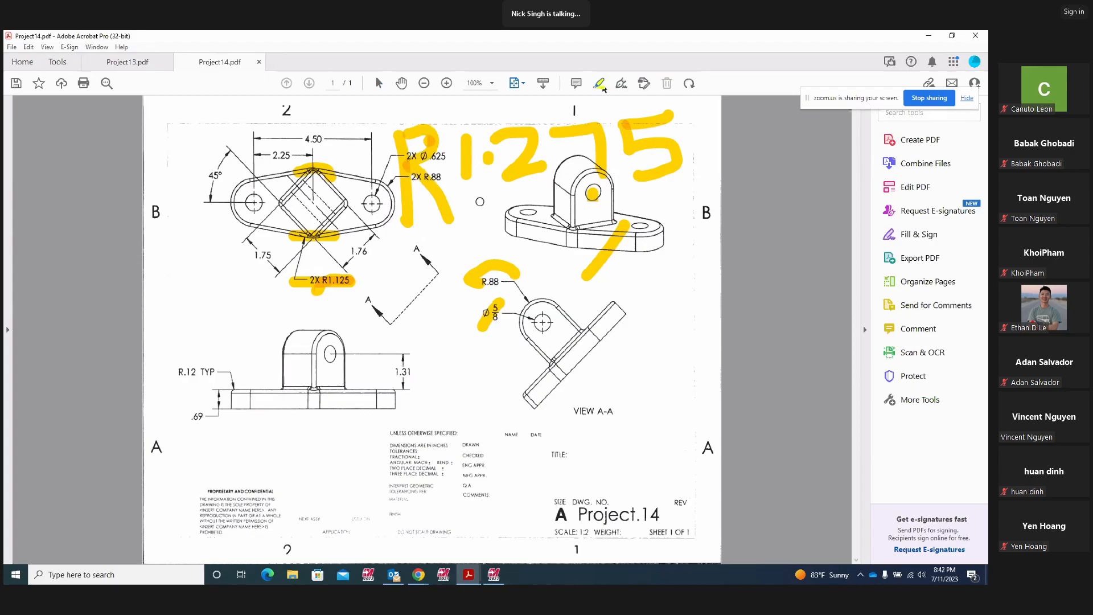
pyautogui.moveTo(486, 194)
pyautogui.mouseDown()
pyautogui.moveTo(428, 255)
pyautogui.moveTo(367, 272)
pyautogui.moveTo(399, 238)
pyautogui.mouseUp()
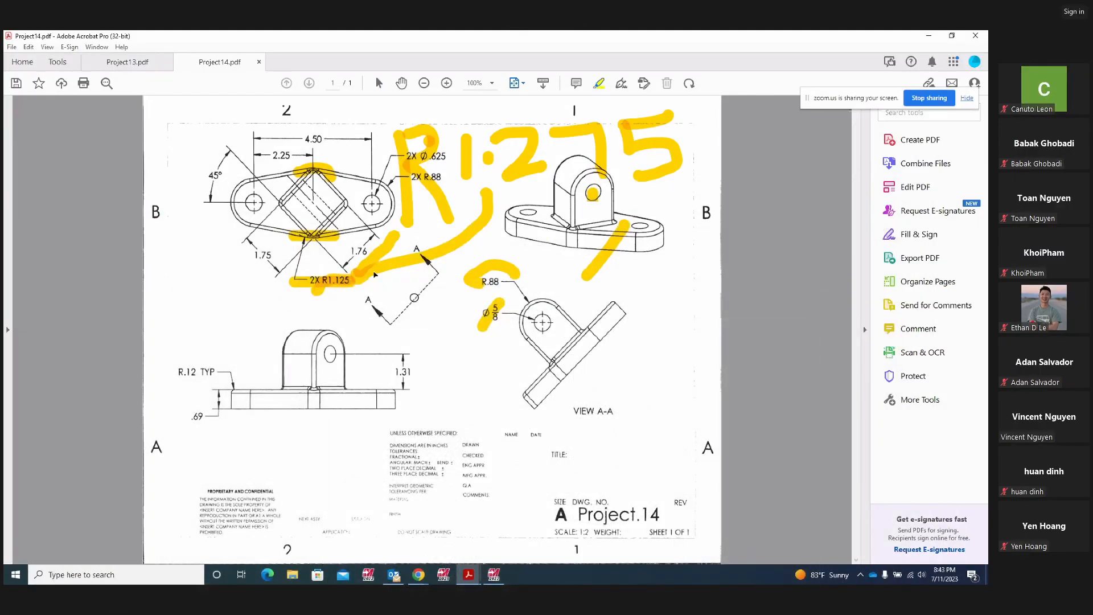
pyautogui.moveTo(419, 295); pyautogui.dragTo(368, 284)
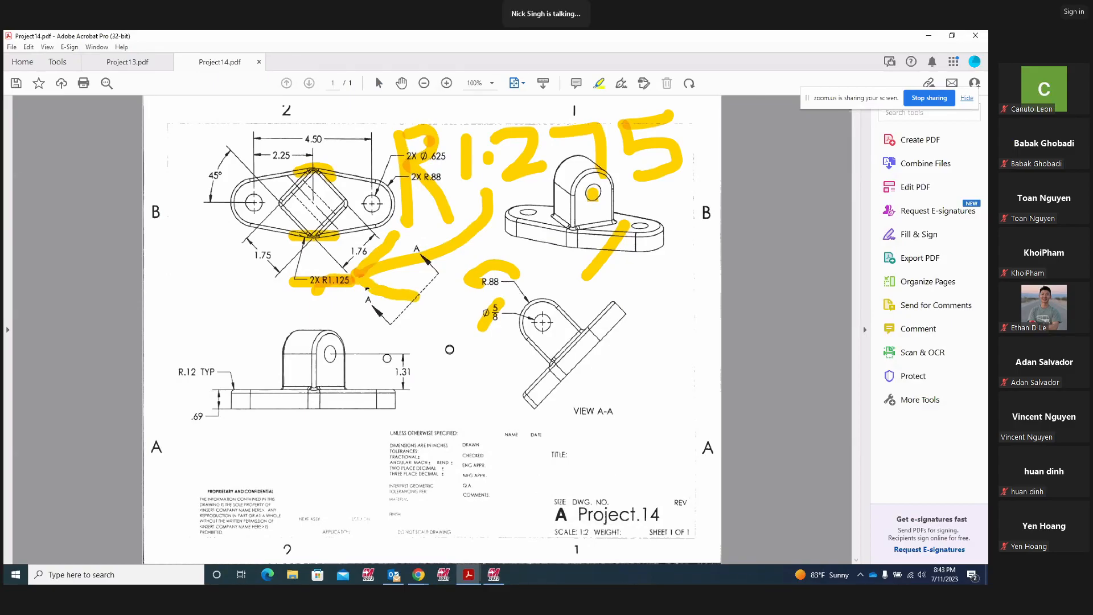
# - Switch to the Zoom meeting in Chrome and resume the paused recording
pyautogui.click(418, 575)
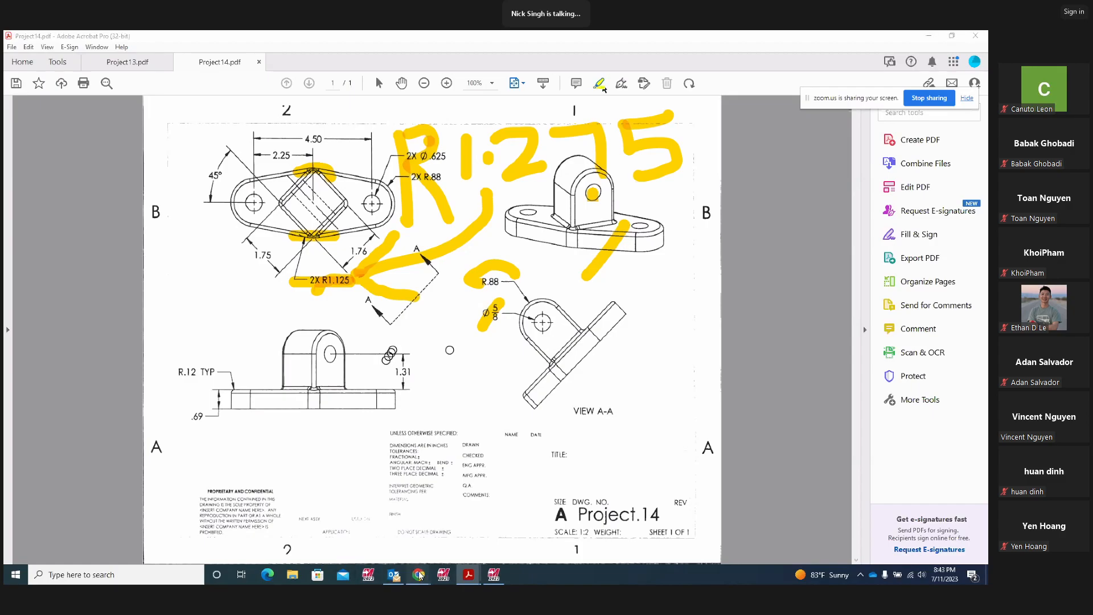
pyautogui.click(337, 507)
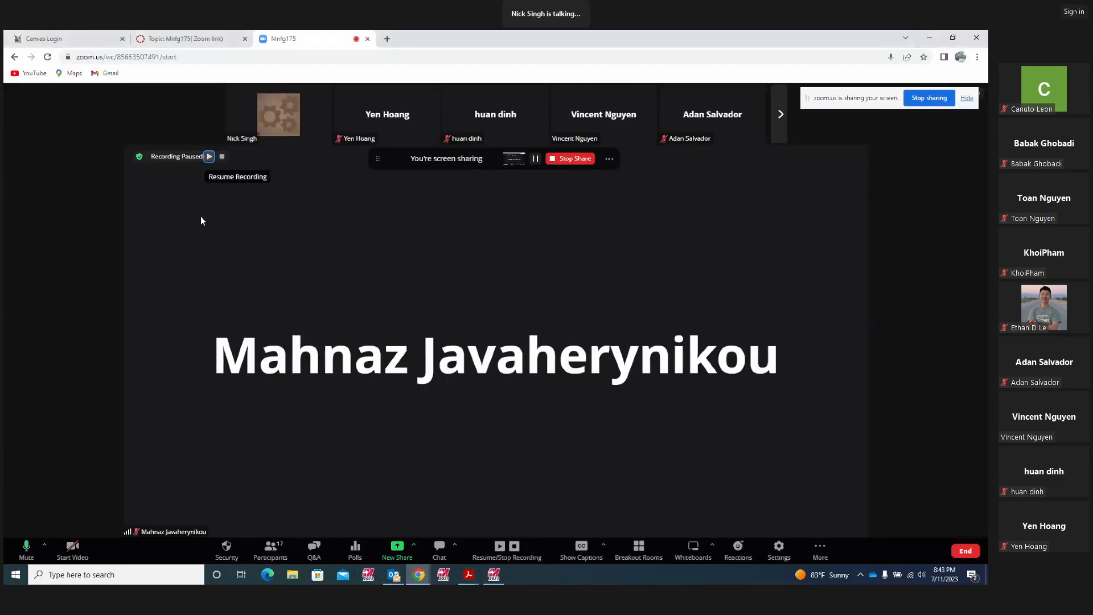
pyautogui.click(210, 157)
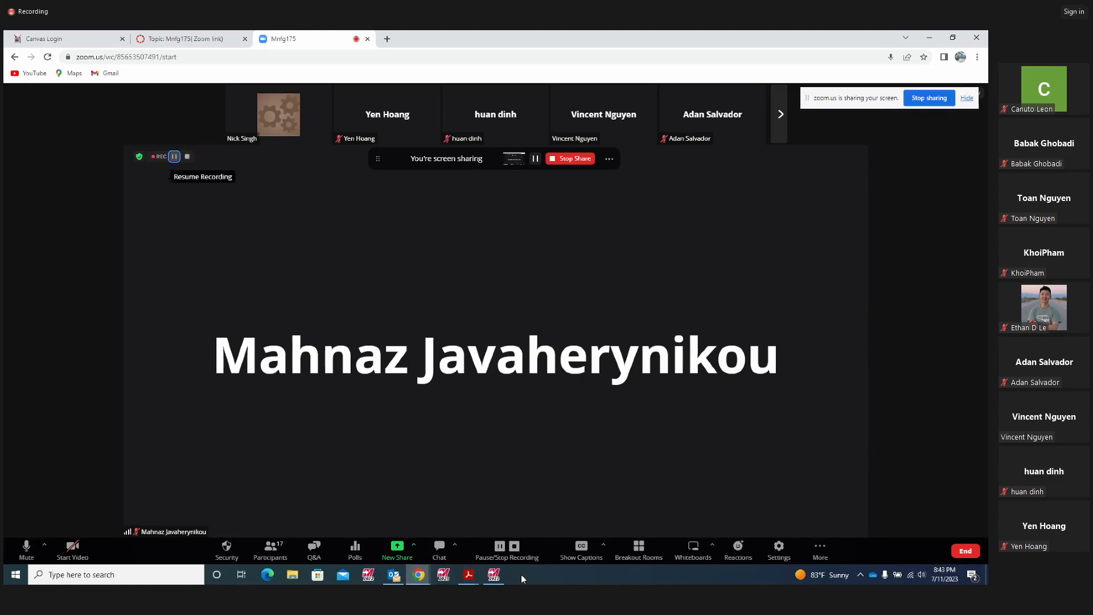
# - Return to Project14.pdf in Acrobat and circle the 2X R1.125 callout with the highlighter
pyautogui.moveTo(493, 578)
pyautogui.click(465, 524)
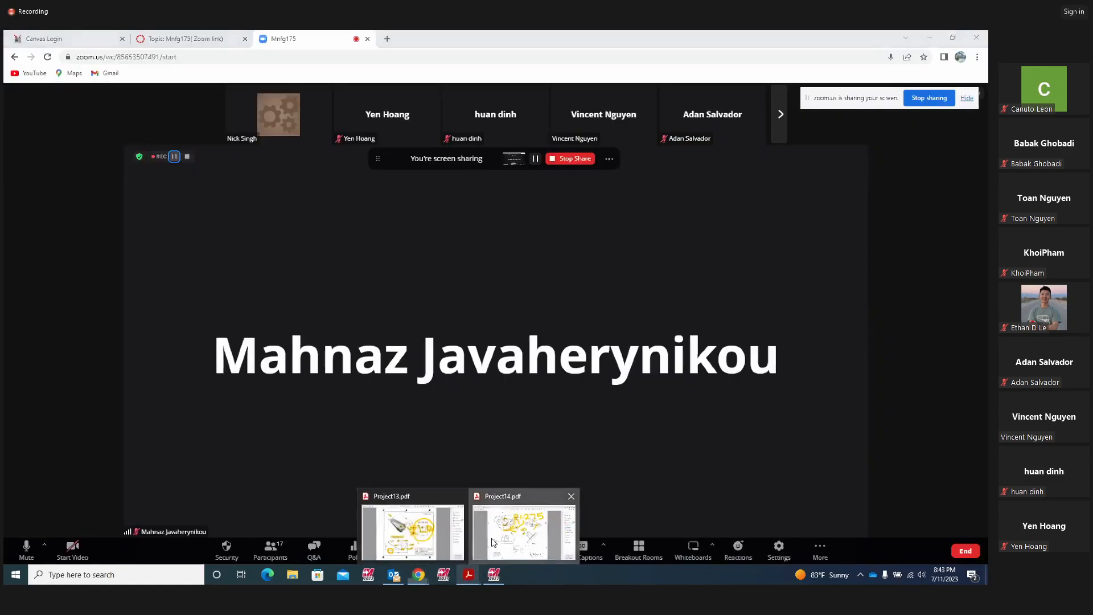
pyautogui.click(492, 541)
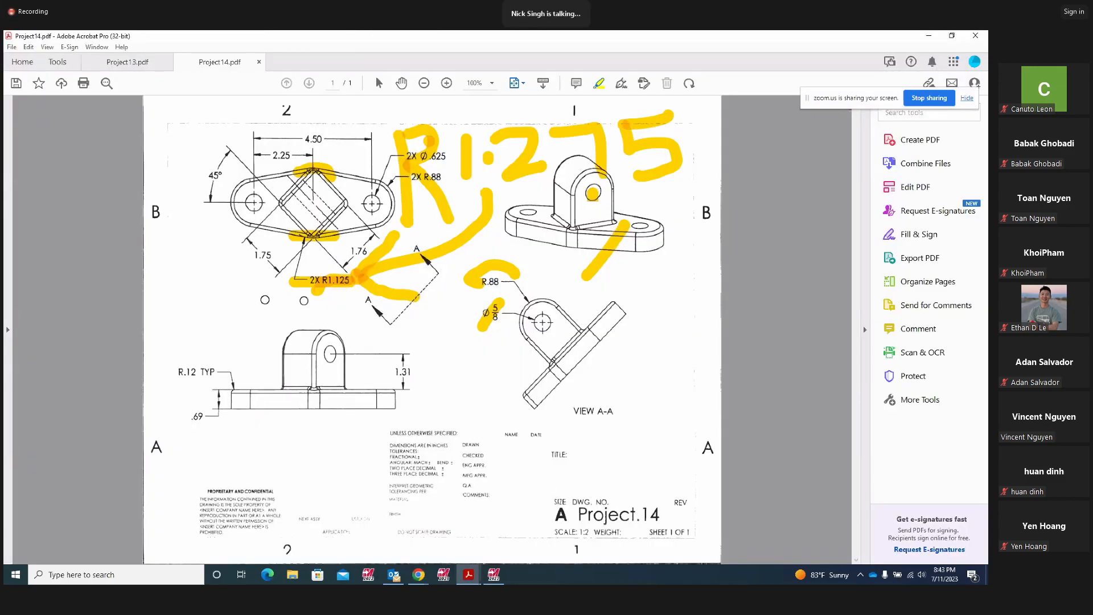
pyautogui.moveTo(289, 296); pyautogui.dragTo(335, 278)
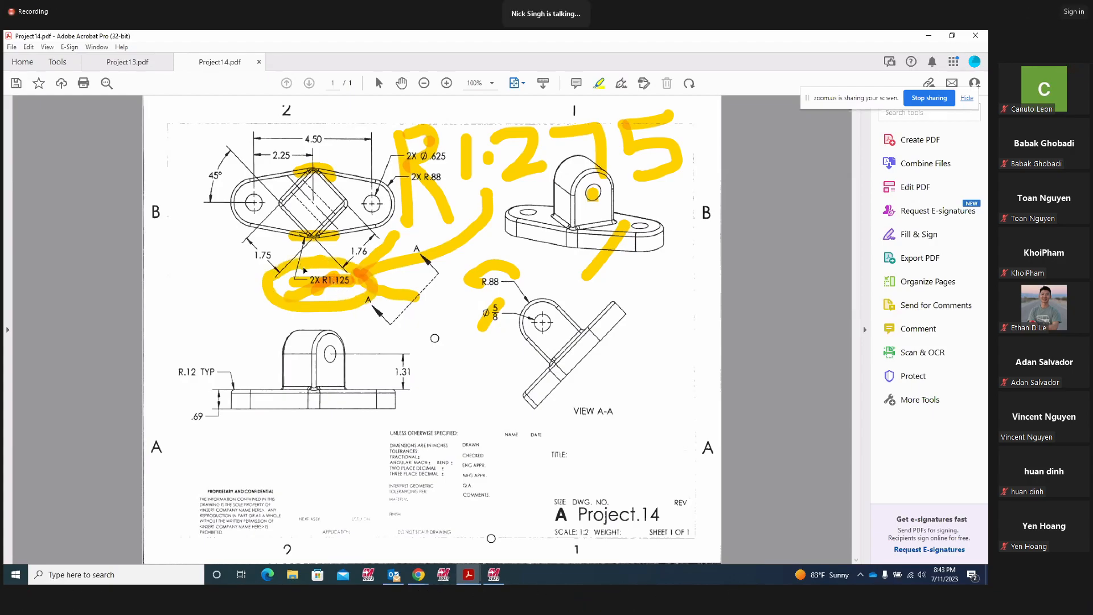
# - Delete the overlapping highlighter strokes on the 2X R1.125 text inside the loop
pyautogui.rightClick(321, 282)
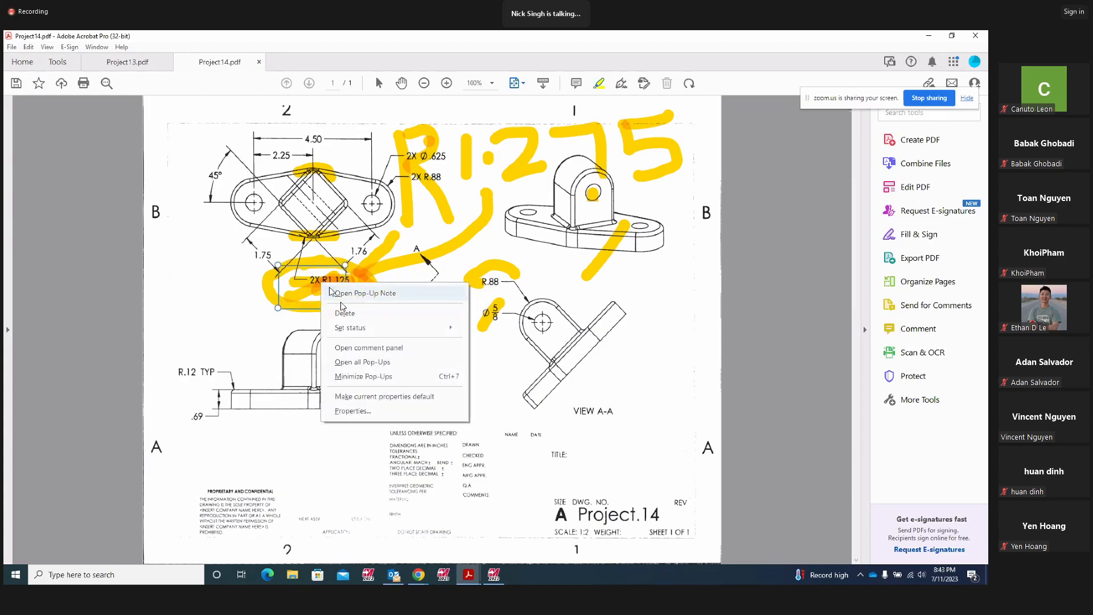
pyautogui.click(344, 314)
pyautogui.rightClick(325, 284)
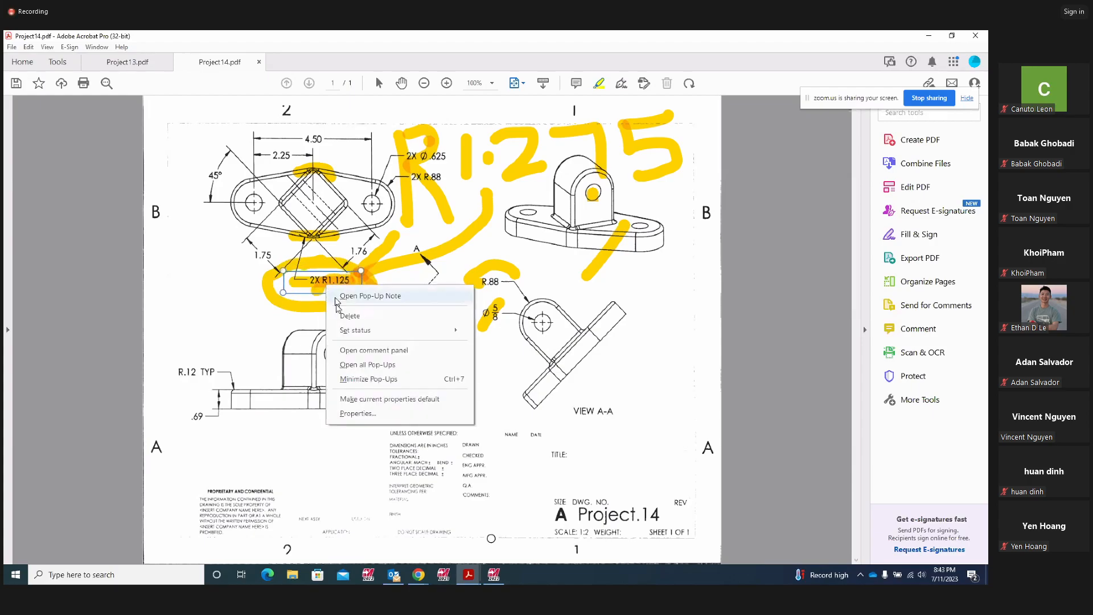
pyautogui.click(349, 316)
pyautogui.rightClick(333, 284)
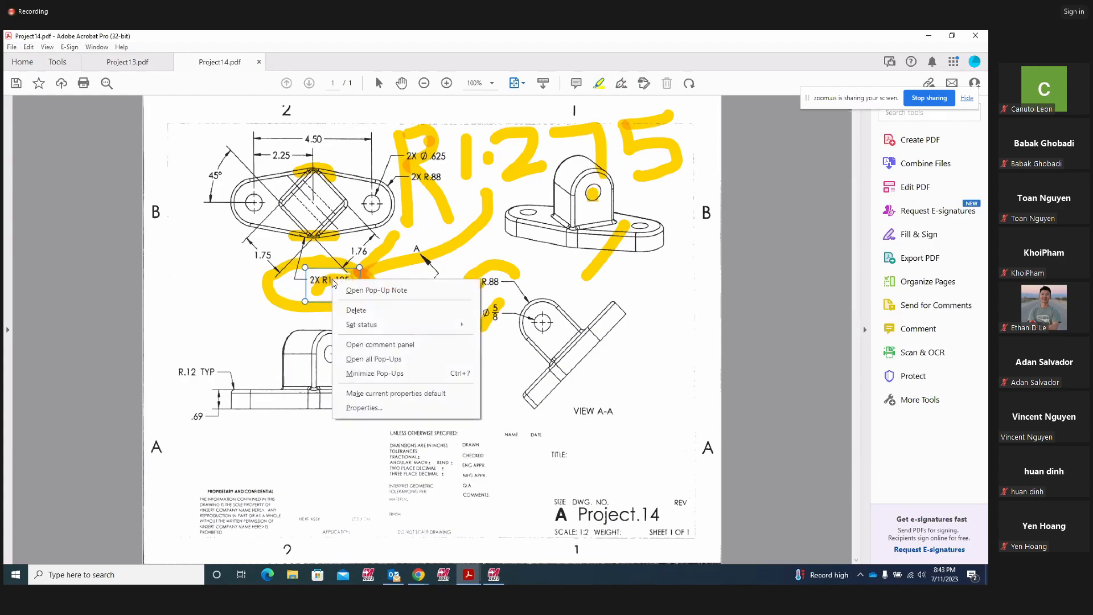
pyautogui.click(354, 311)
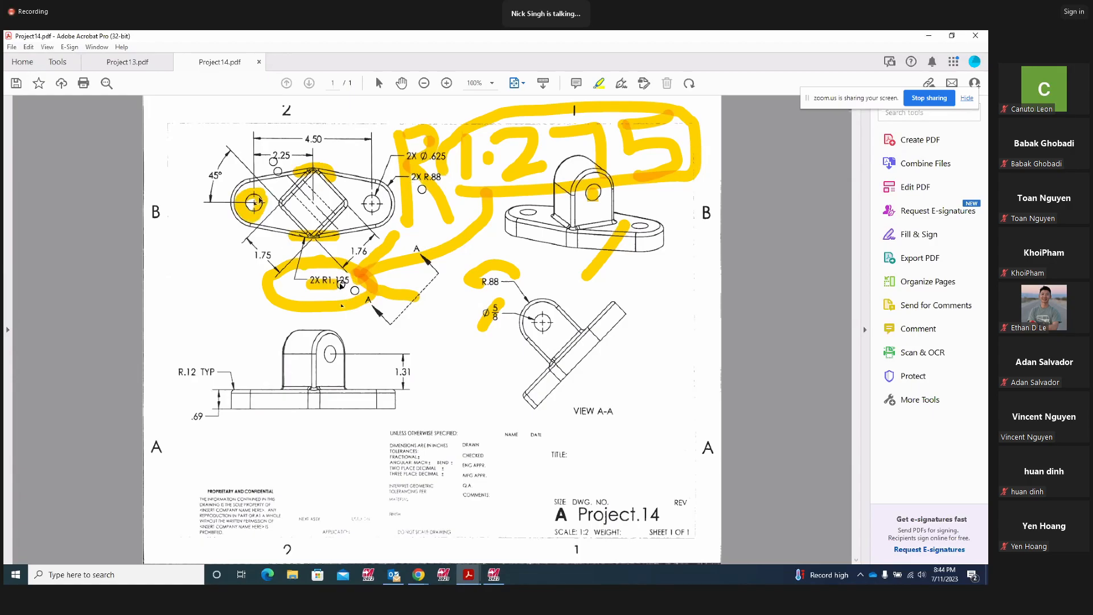
# - Delete the highlighter loop around the handwritten 1.275 and the digit 2
pyautogui.rightClick(452, 155)
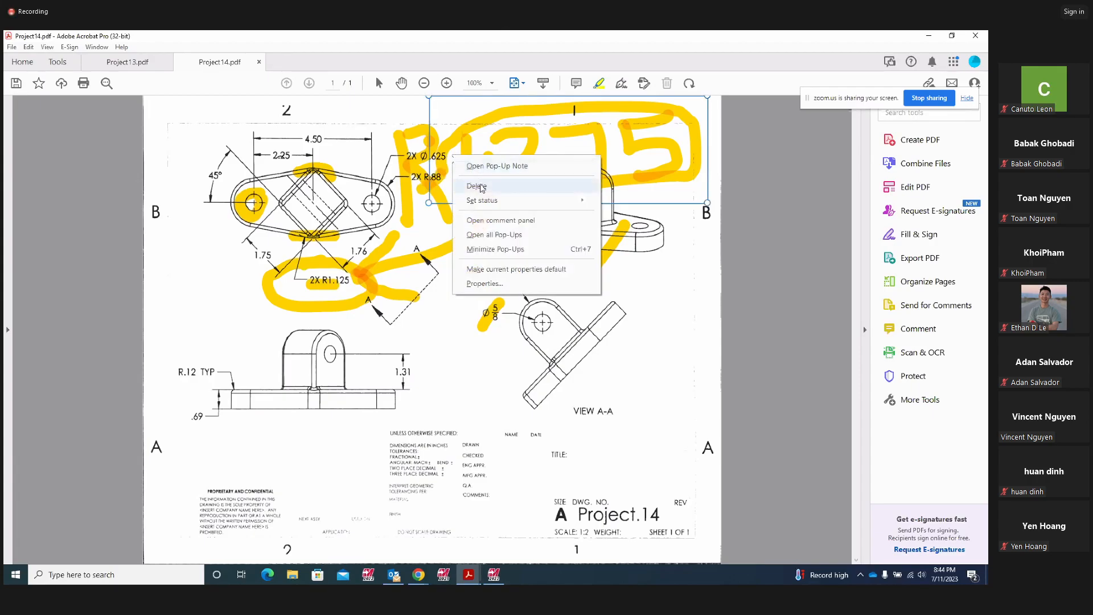
pyautogui.click(478, 185)
pyautogui.rightClick(482, 130)
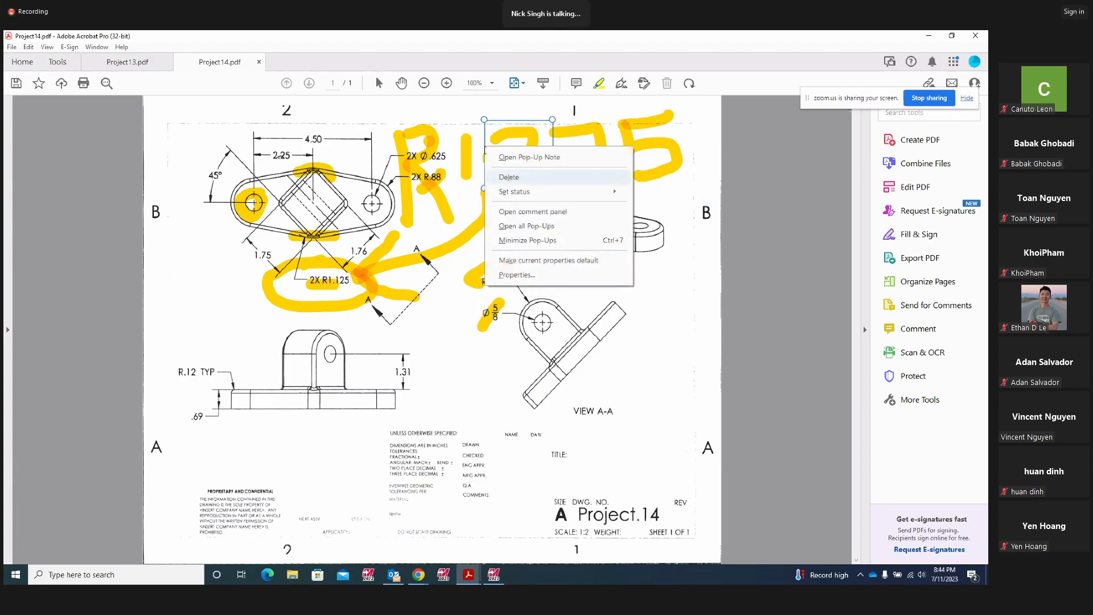
pyautogui.click(508, 178)
pyautogui.moveTo(383, 128); pyautogui.dragTo(629, 160)
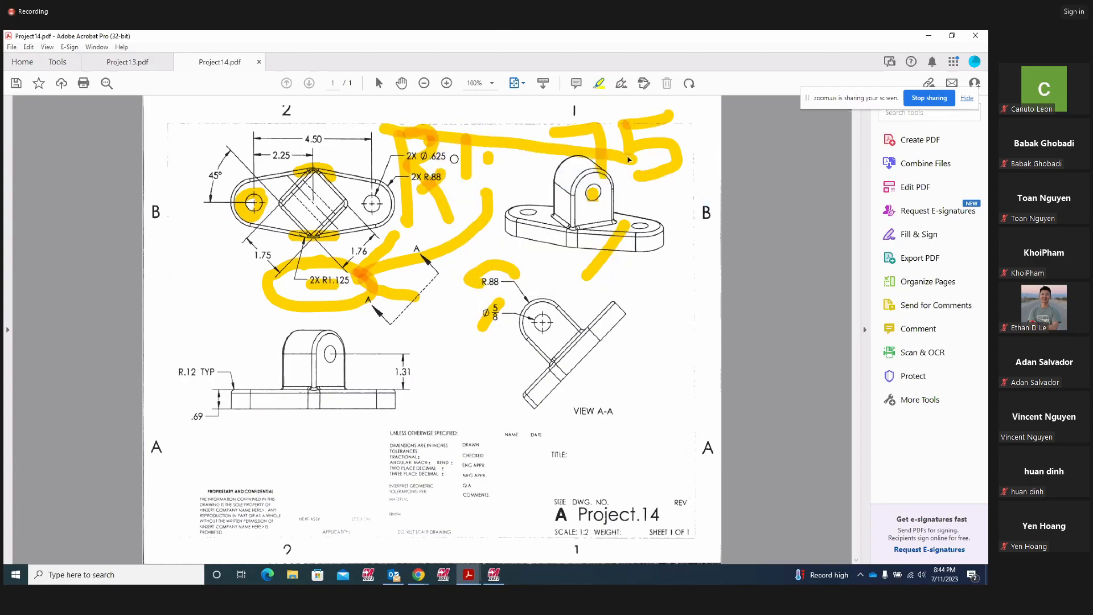
pyautogui.rightClick(428, 140)
pyautogui.click(455, 170)
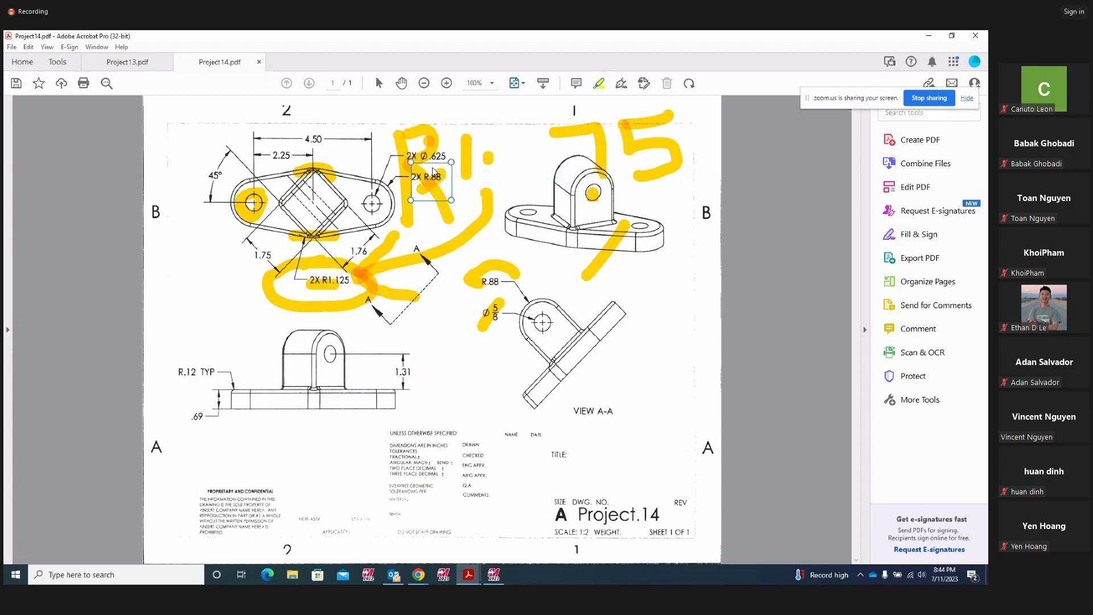
# - Delete the strokes forming the handwritten letter R and the digit 1
pyautogui.rightClick(442, 172)
pyautogui.click(454, 198)
pyautogui.rightClick(418, 146)
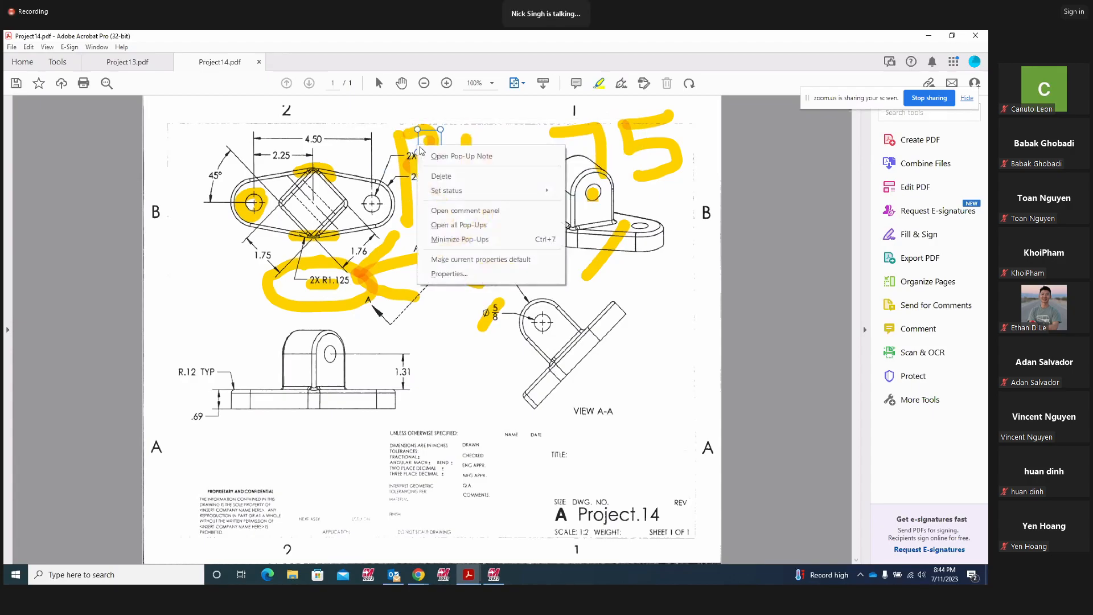
pyautogui.click(437, 176)
pyautogui.rightClick(407, 162)
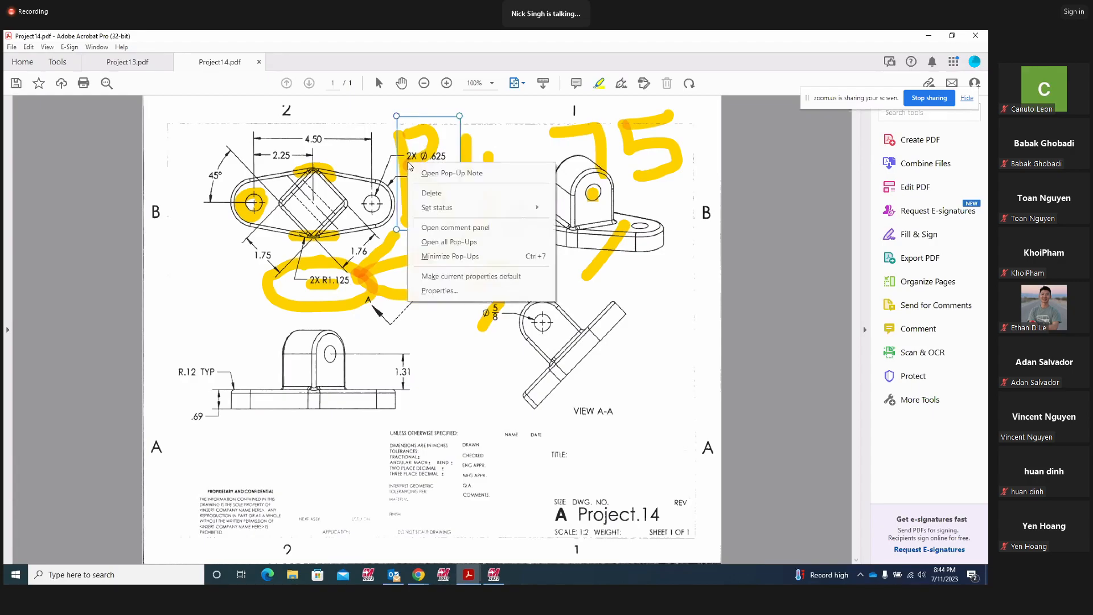
pyautogui.click(430, 191)
pyautogui.rightClick(466, 159)
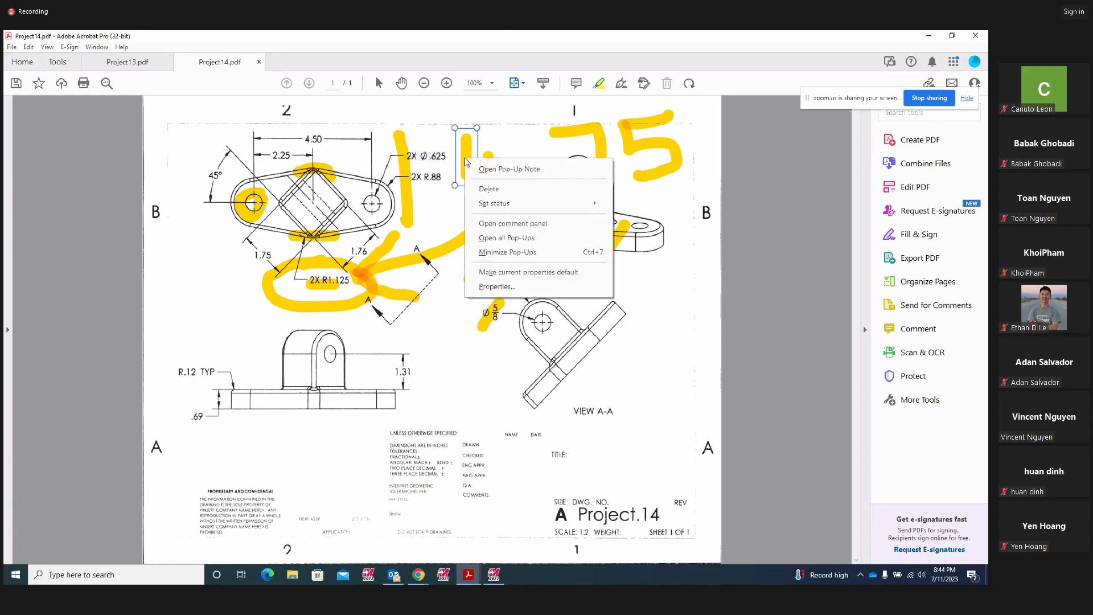
pyautogui.click(481, 188)
pyautogui.rightClick(404, 167)
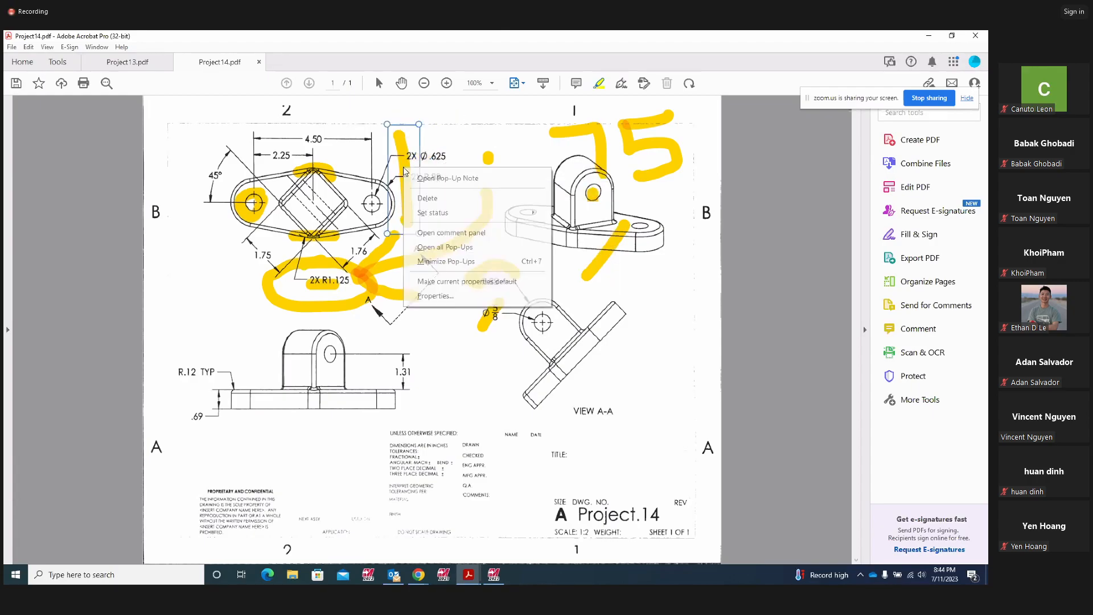
pyautogui.click(421, 198)
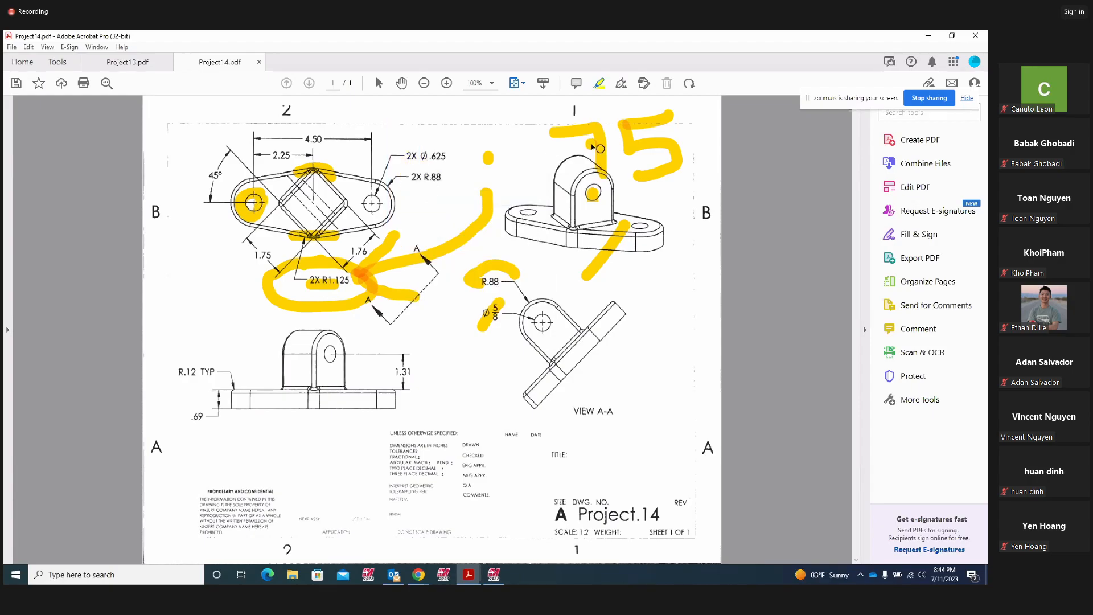
# - Delete the strokes forming the handwritten digits 7 and 5 above the isometric view
pyautogui.rightClick(603, 149)
pyautogui.click(622, 177)
pyautogui.rightClick(639, 147)
pyautogui.click(660, 172)
pyautogui.rightClick(596, 141)
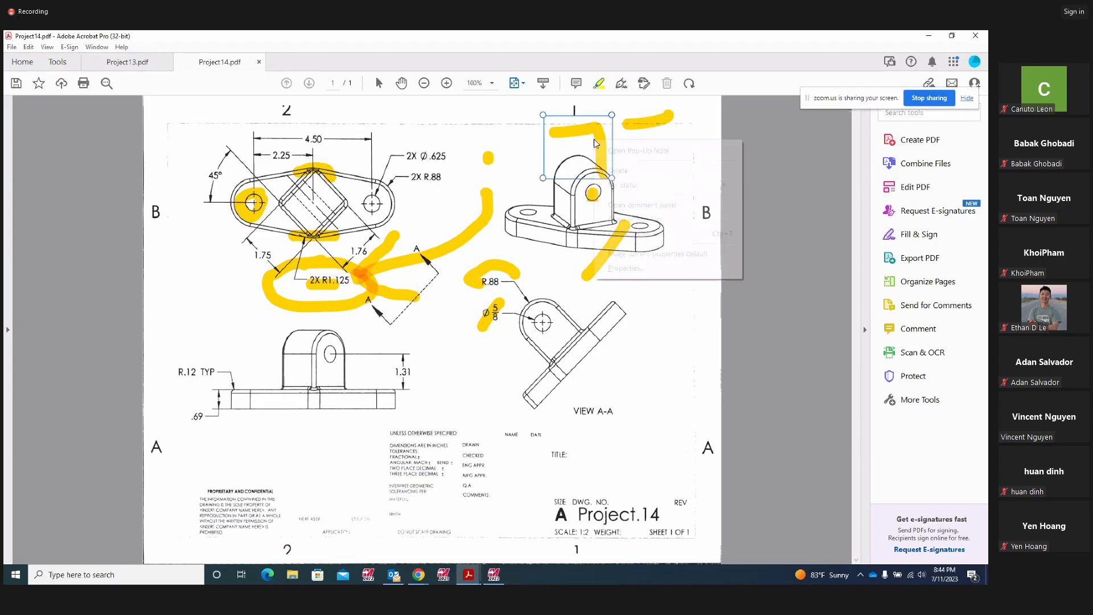
pyautogui.click(618, 171)
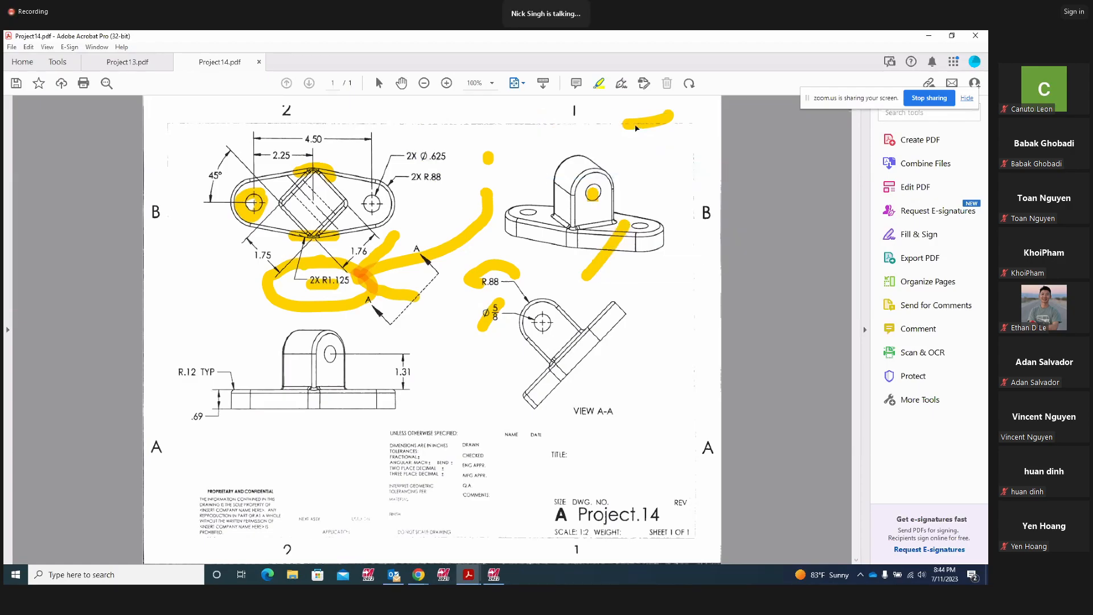
pyautogui.rightClick(638, 126)
pyautogui.click(653, 157)
# - Delete the highlighter arrow strokes leading to the 2X R1.125 callout and the loop around it
pyautogui.rightClick(373, 263)
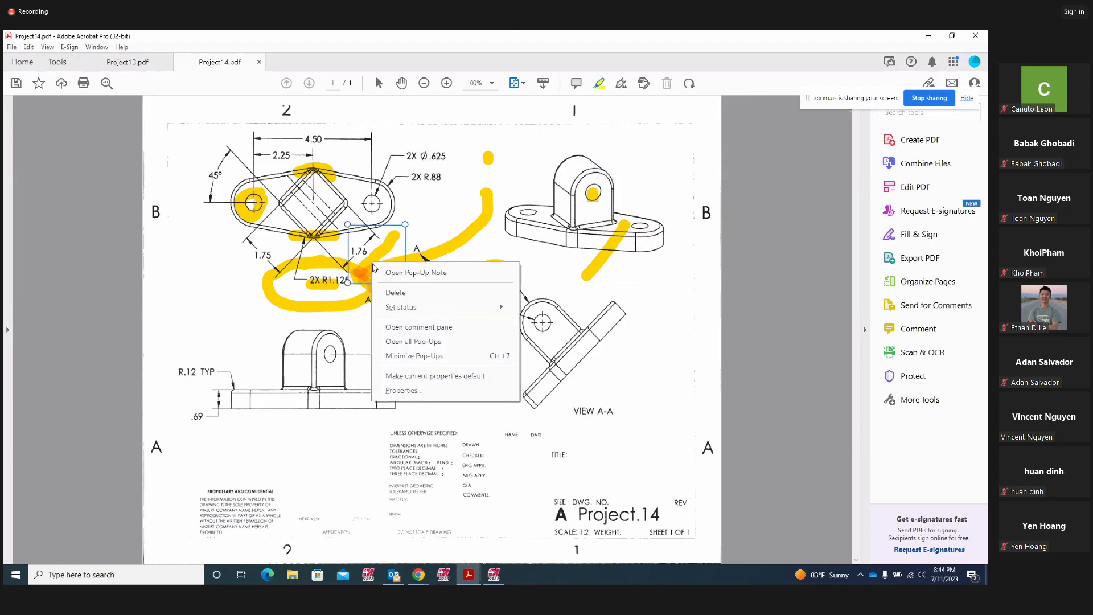
pyautogui.click(402, 293)
pyautogui.rightClick(390, 265)
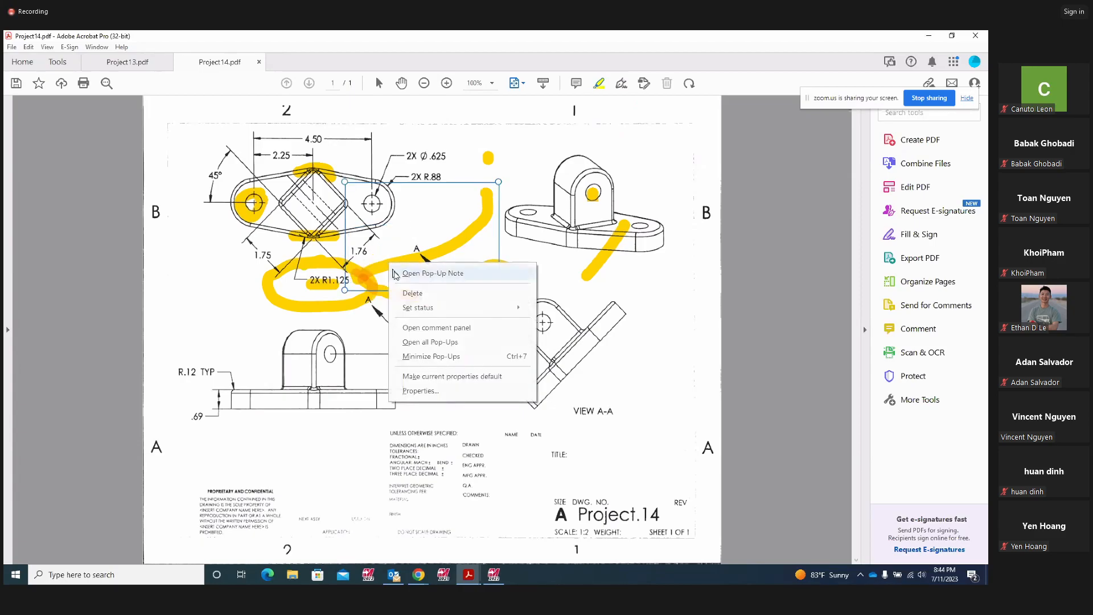
pyautogui.click(410, 294)
pyautogui.rightClick(371, 288)
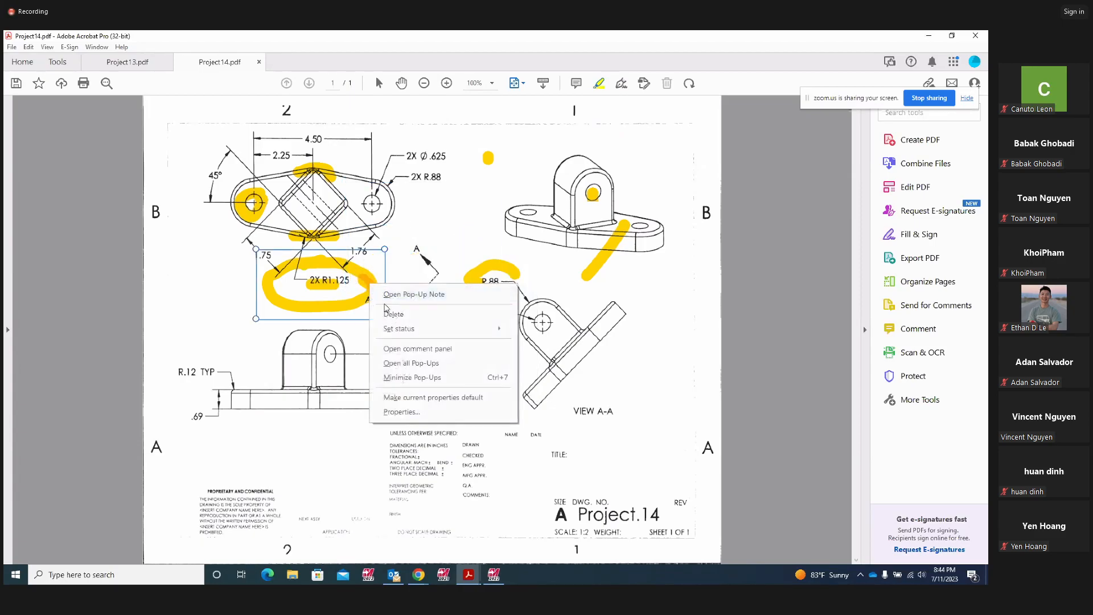
pyautogui.click(392, 314)
pyautogui.rightClick(389, 292)
pyautogui.click(407, 320)
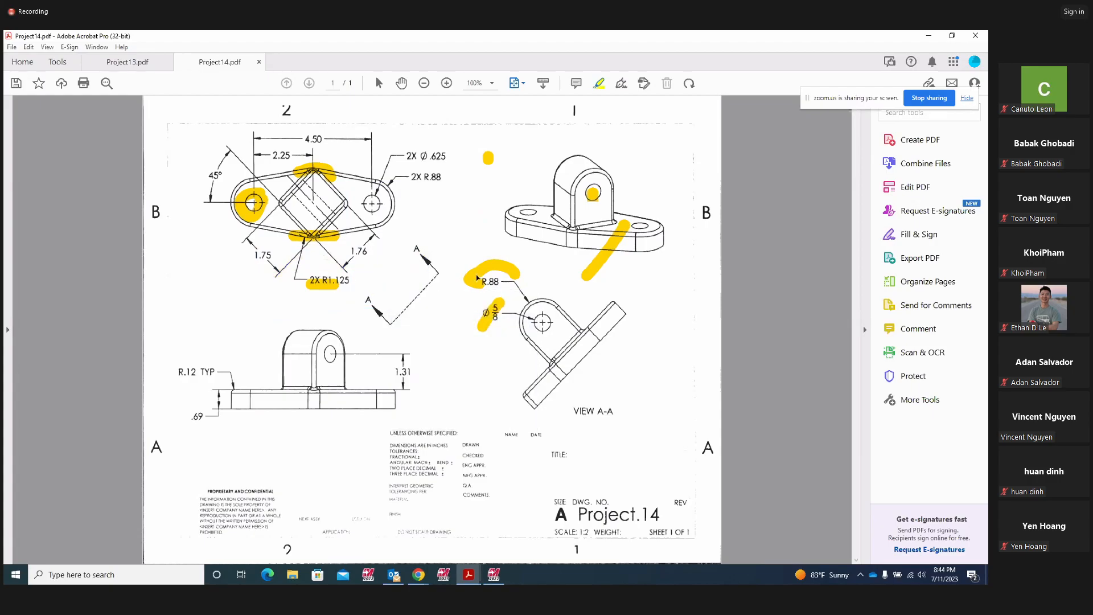
# - Delete the curved highlighter stroke above R.88 in View A-A and the slanted stroke across the isometric view's base
pyautogui.rightClick(478, 276)
pyautogui.click(498, 307)
pyautogui.rightClick(597, 263)
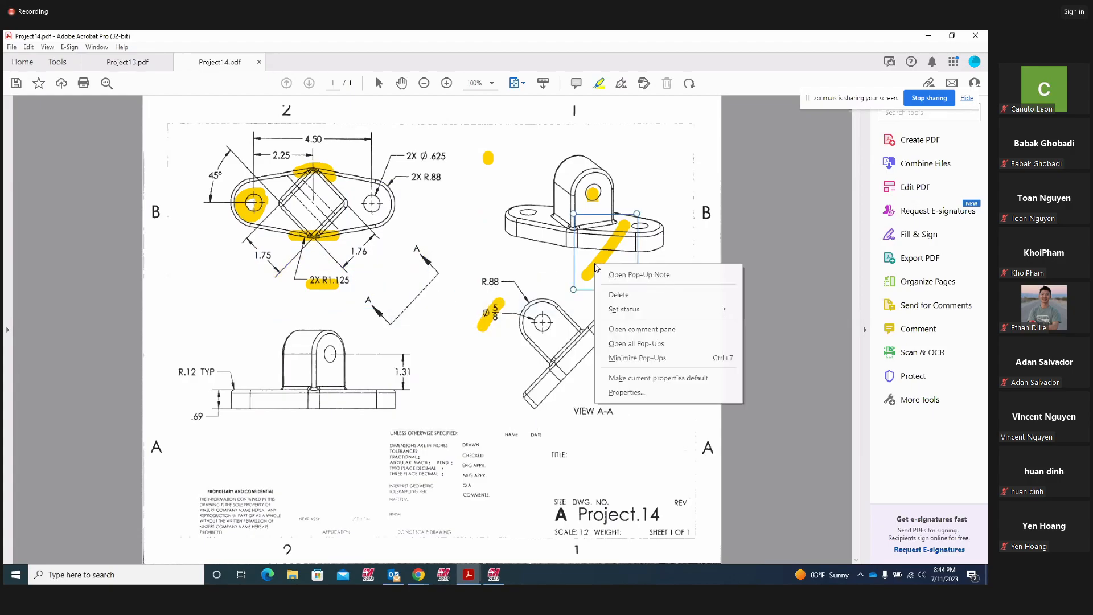
pyautogui.click(611, 293)
# - Delete the top view's highlights around the left hole and on the upper and lower middle edges
pyautogui.rightClick(253, 205)
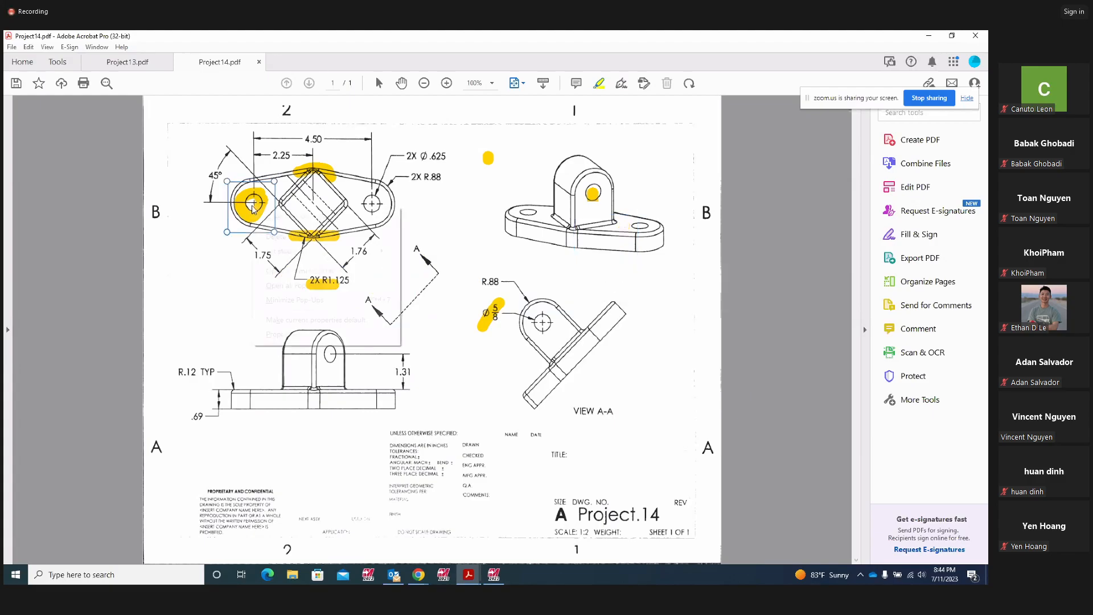
pyautogui.click(273, 237)
pyautogui.rightClick(314, 174)
pyautogui.click(333, 206)
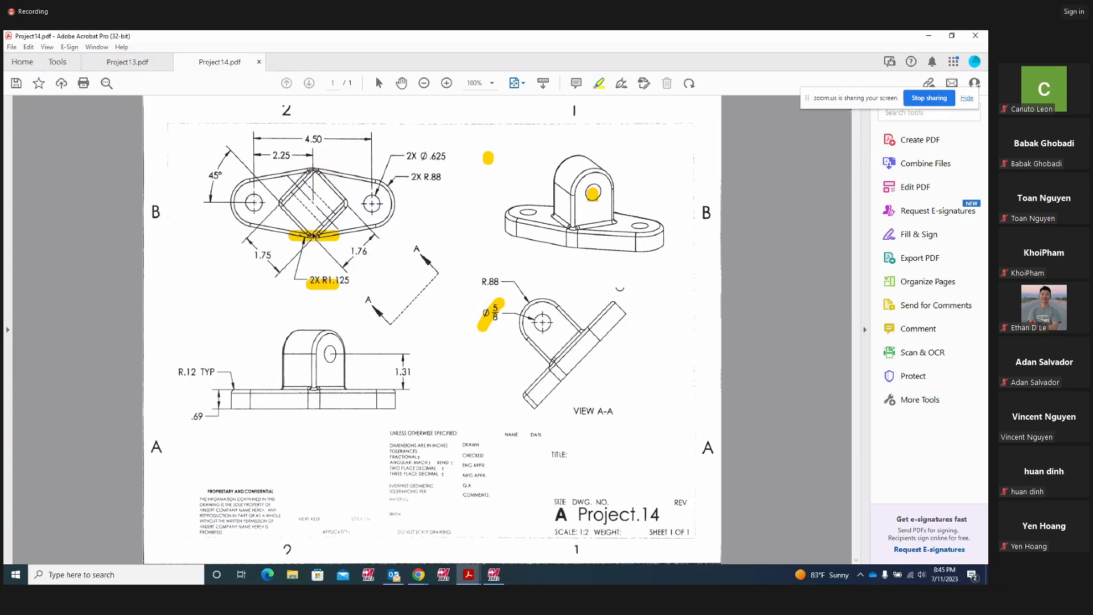
pyautogui.rightClick(314, 235)
pyautogui.click(339, 266)
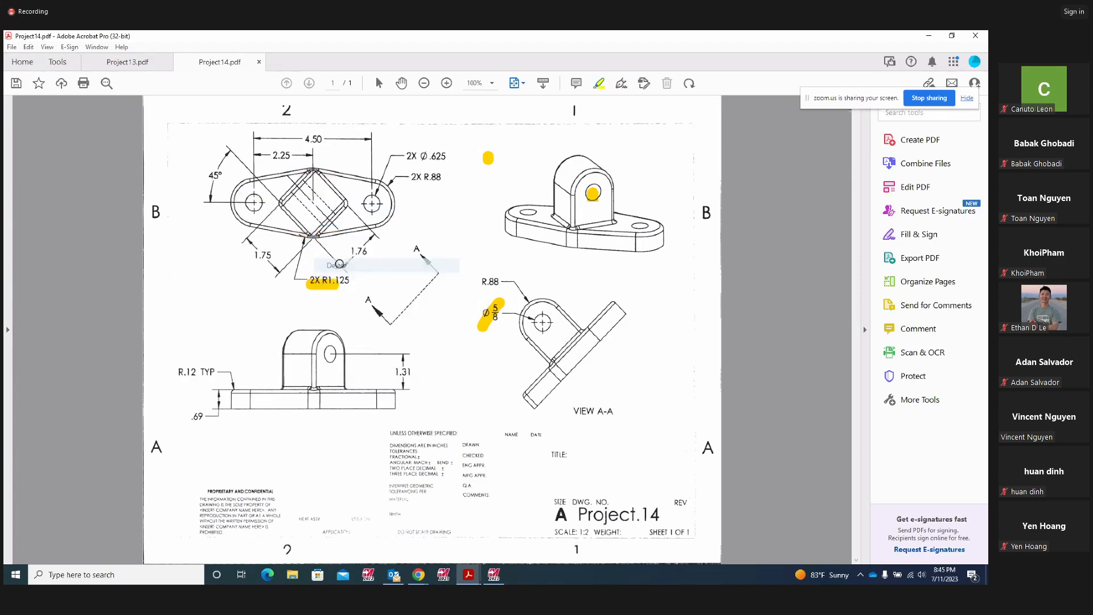
# - Delete the highlight on the 2X R1.125 text and the dot beside the 2X Ø.625 callout
pyautogui.rightClick(322, 284)
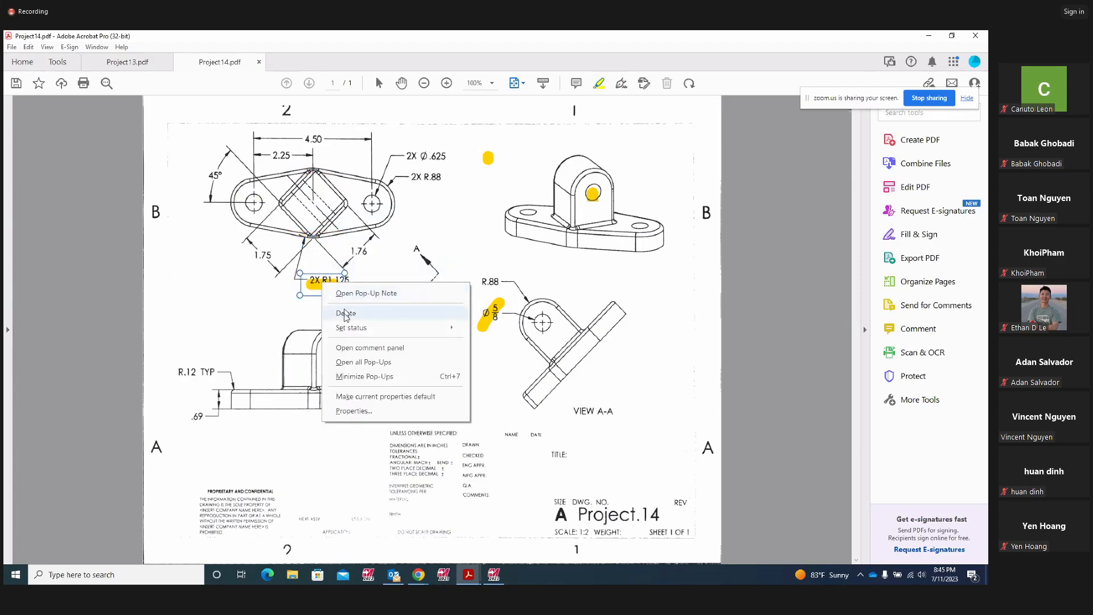
pyautogui.click(346, 314)
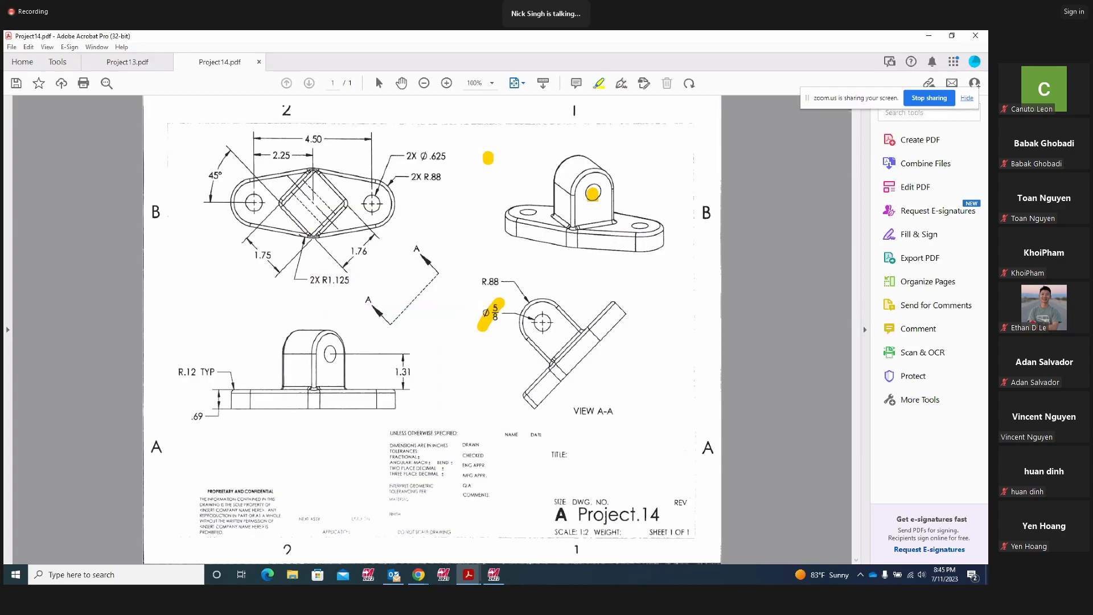
pyautogui.rightClick(488, 158)
pyautogui.click(512, 191)
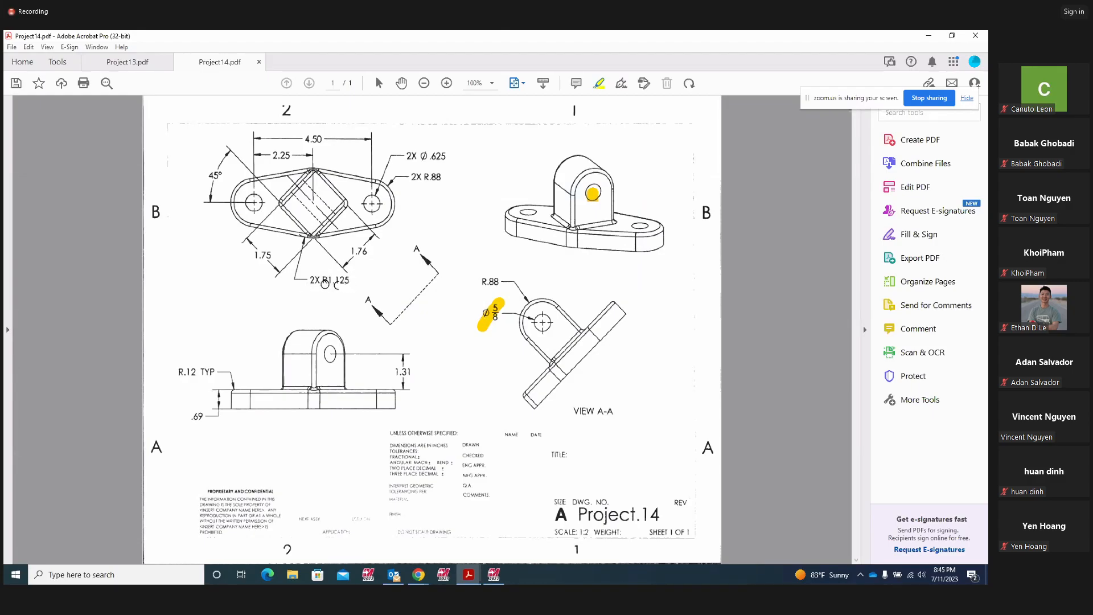
# - Highlight the R1.125 and 2X R.88 callouts and the top view's upper right edge, and circle 2X R1.125
pyautogui.moveTo(319, 280); pyautogui.dragTo(358, 286)
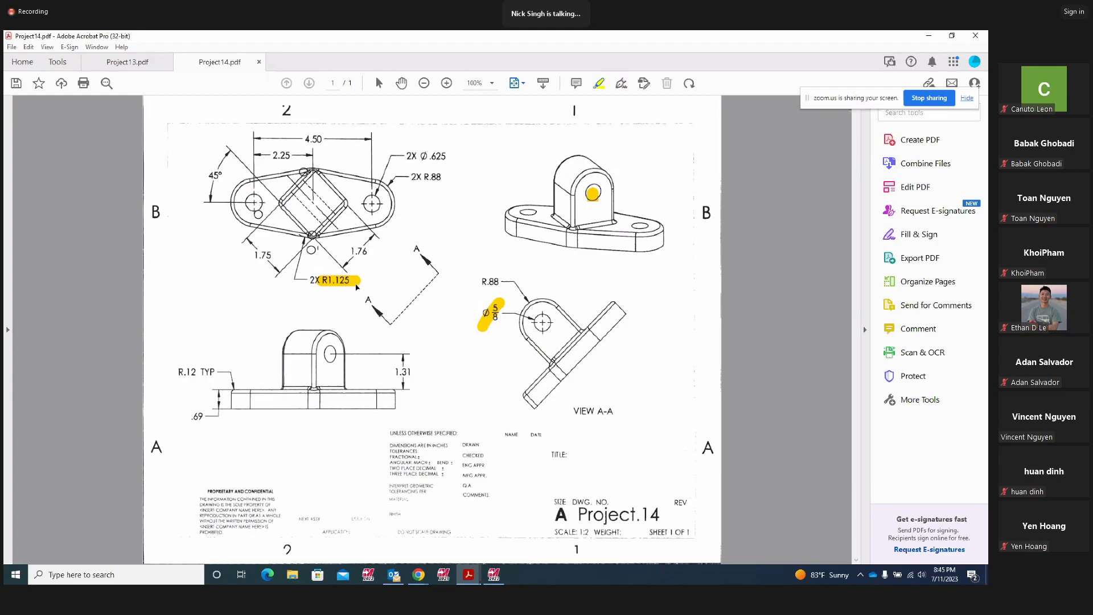
pyautogui.moveTo(416, 188); pyautogui.dragTo(441, 174)
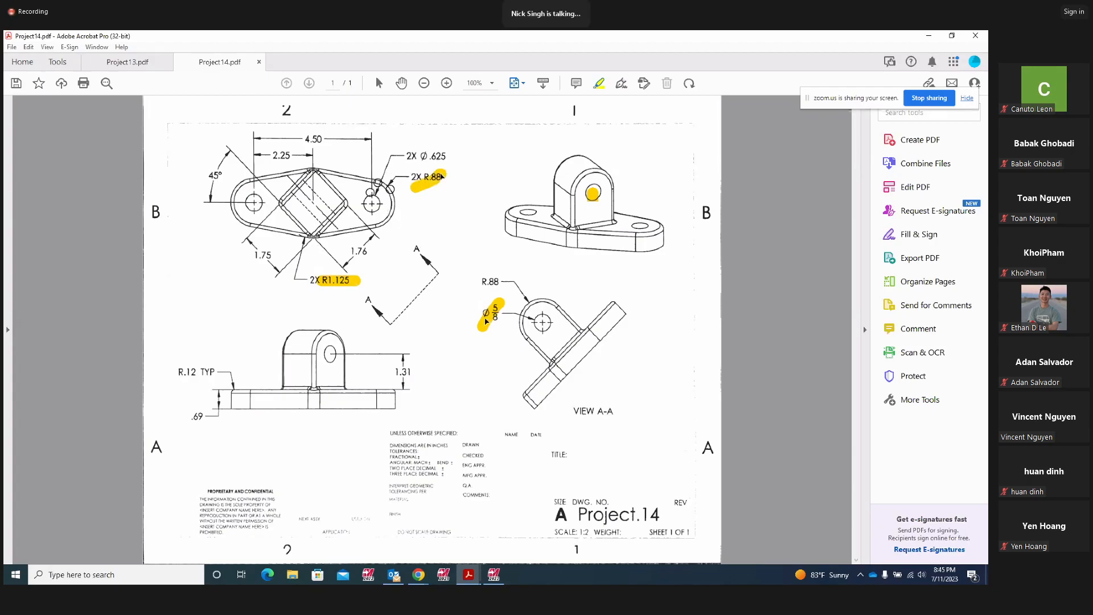
pyautogui.moveTo(389, 184); pyautogui.dragTo(319, 167)
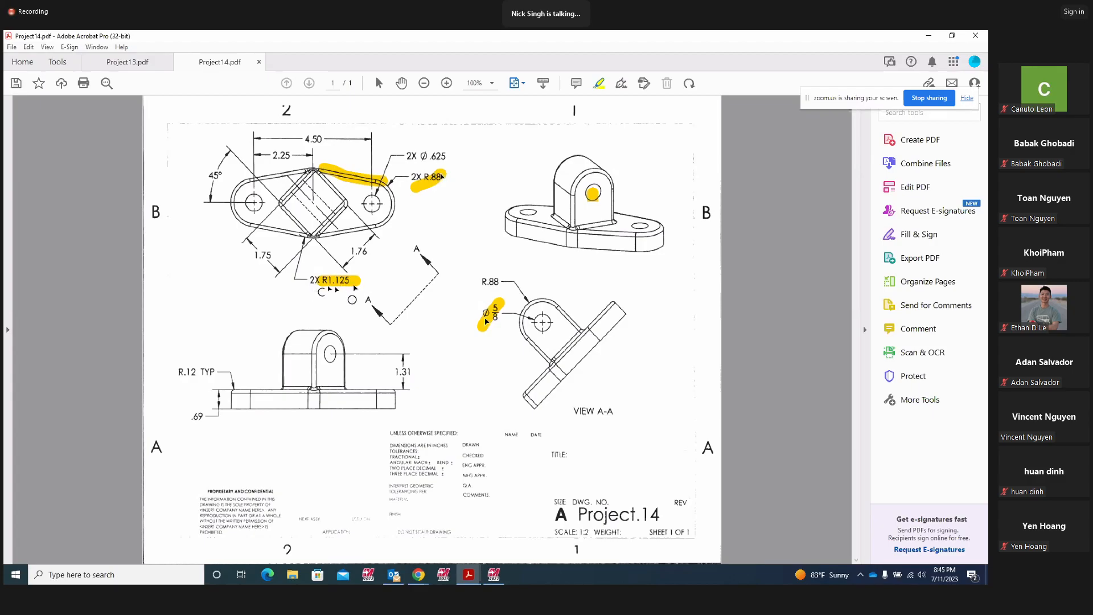
pyautogui.moveTo(373, 293)
pyautogui.mouseDown()
pyautogui.moveTo(305, 264)
pyautogui.moveTo(298, 292)
pyautogui.moveTo(362, 298)
pyautogui.moveTo(366, 283)
pyautogui.mouseUp()
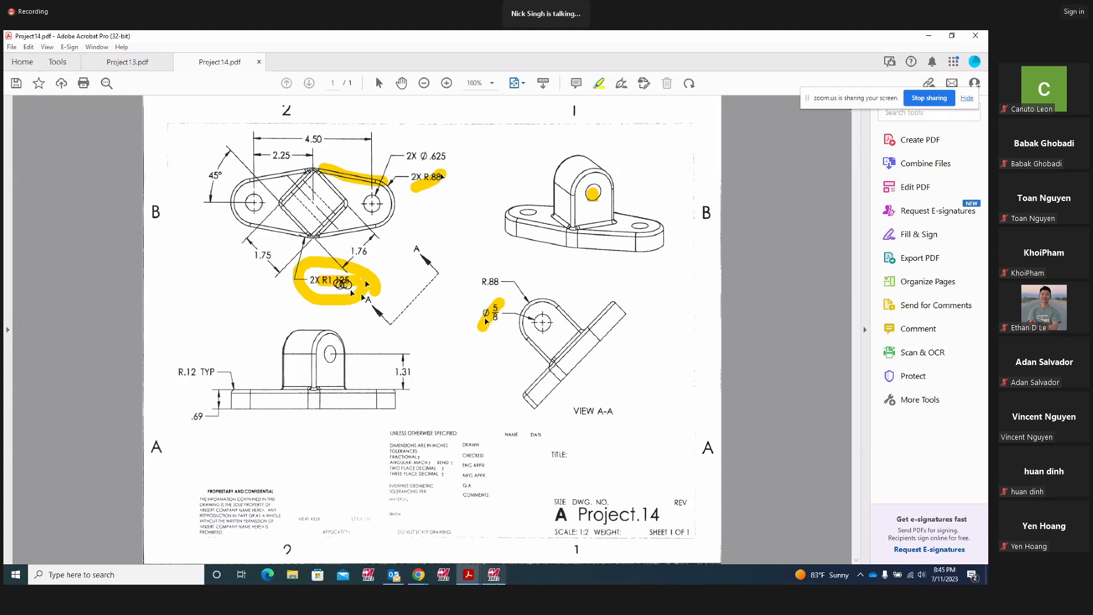
# - Switch to Mastercam, start a new part without saving T.emcam, and set the construction mode to 2D
pyautogui.click(493, 575)
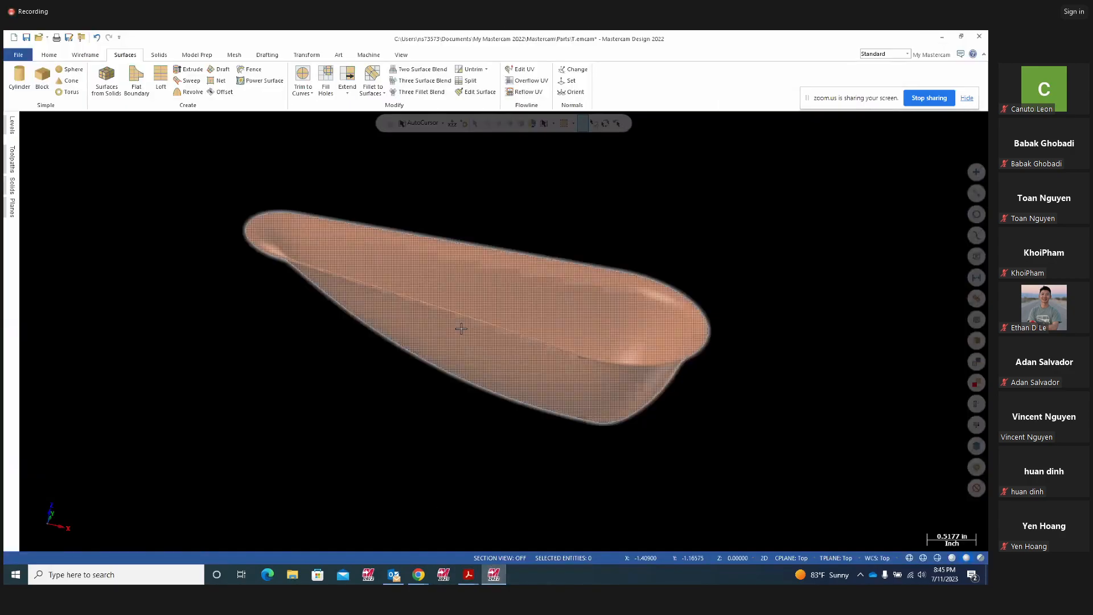
pyautogui.click(18, 55)
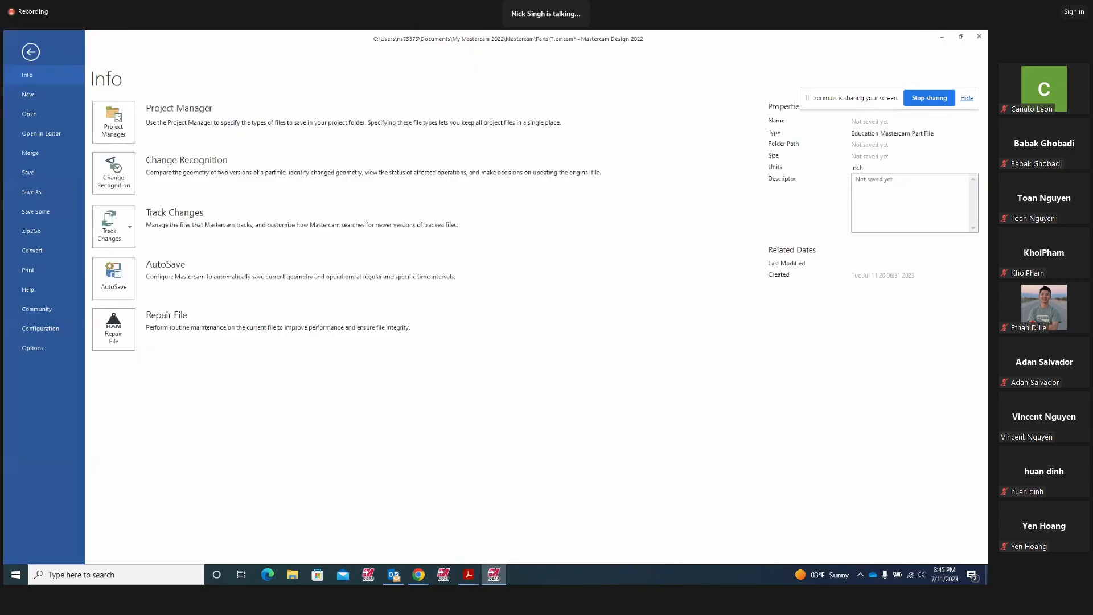
pyautogui.click(25, 95)
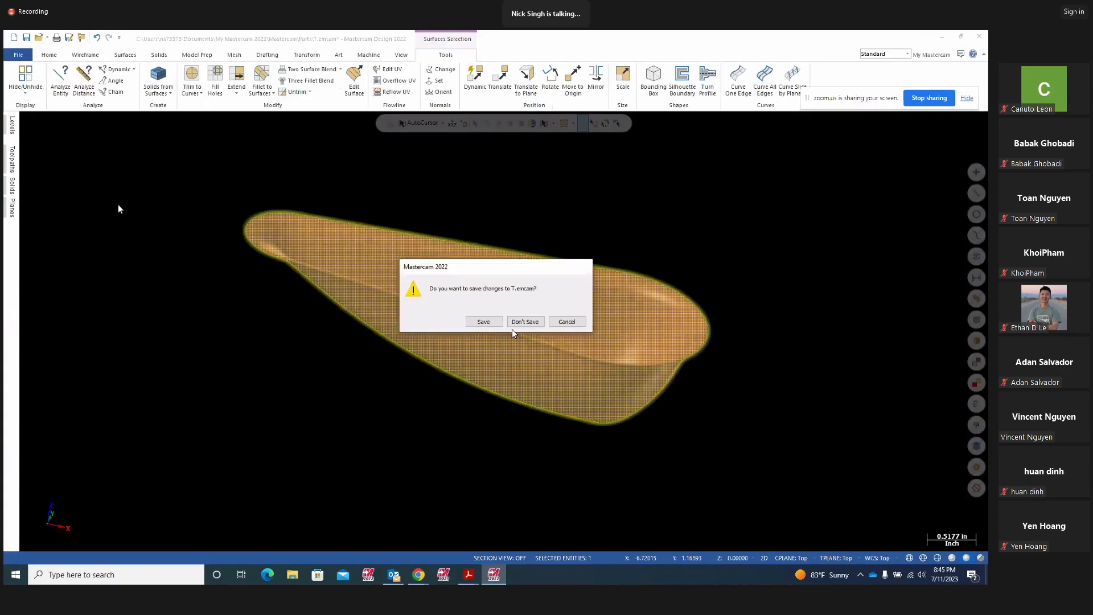
pyautogui.click(523, 322)
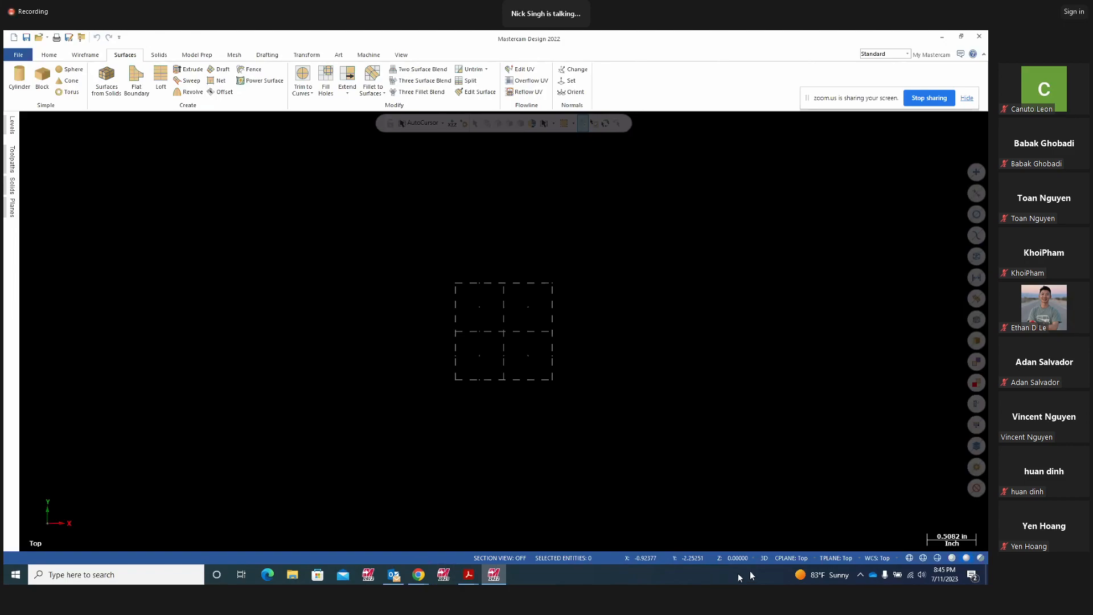
pyautogui.click(763, 558)
# - Sketch a polar arc centred on the origin, about 0.85 in radius, from about 158° to about 6°
pyautogui.click(79, 56)
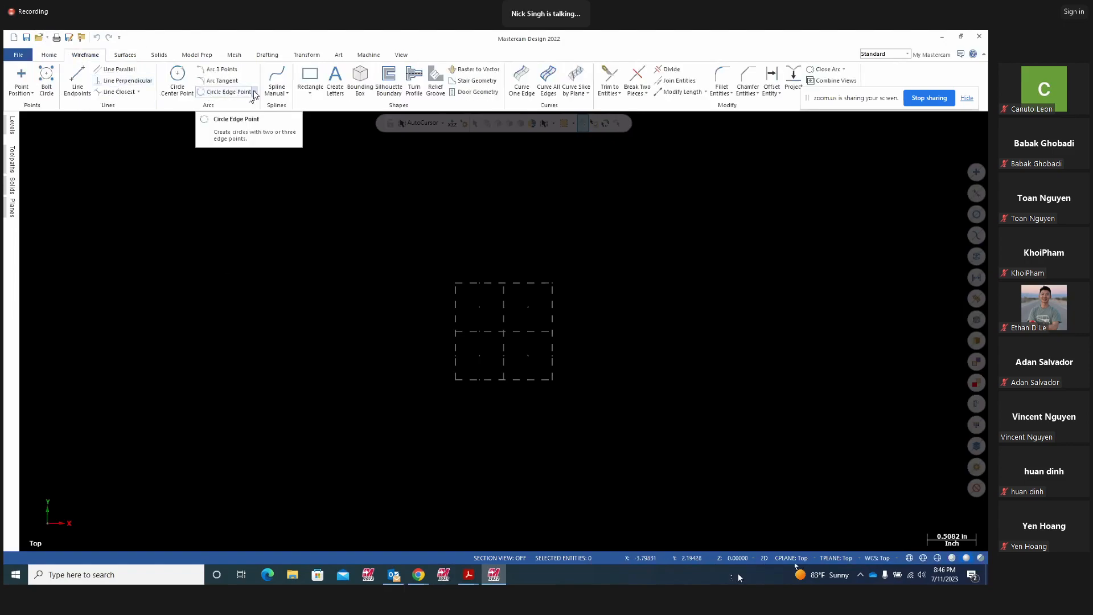
pyautogui.click(254, 92)
pyautogui.click(226, 129)
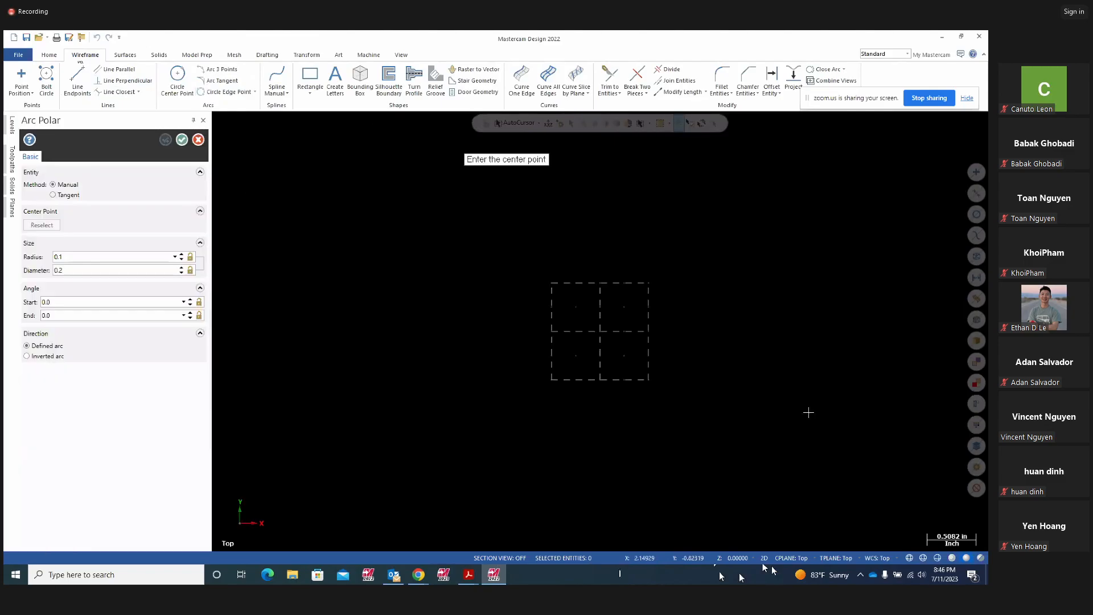
pyautogui.click(601, 333)
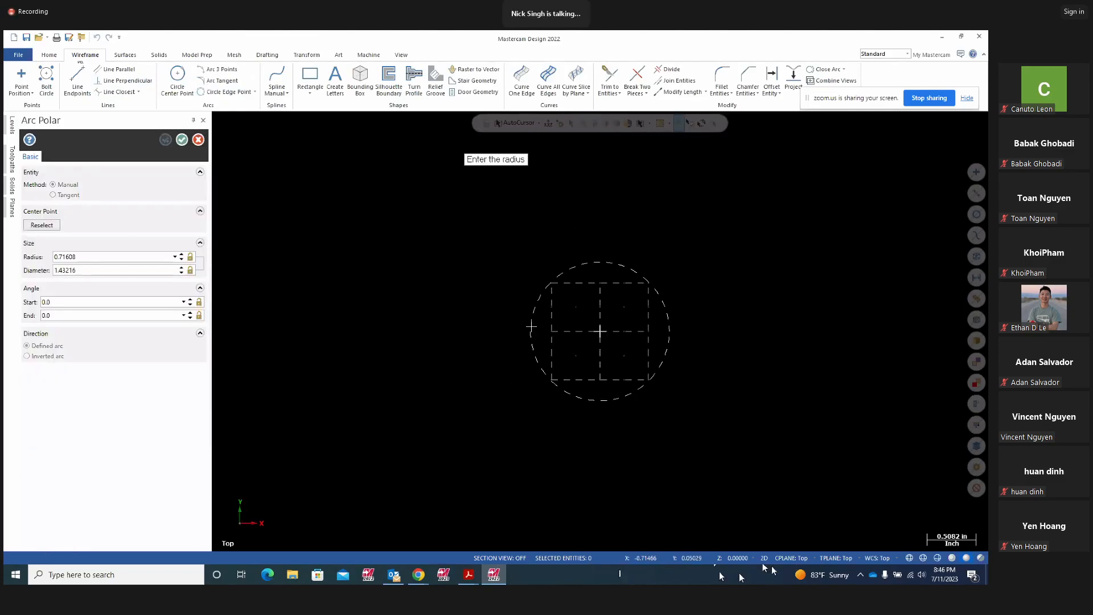
pyautogui.click(524, 300)
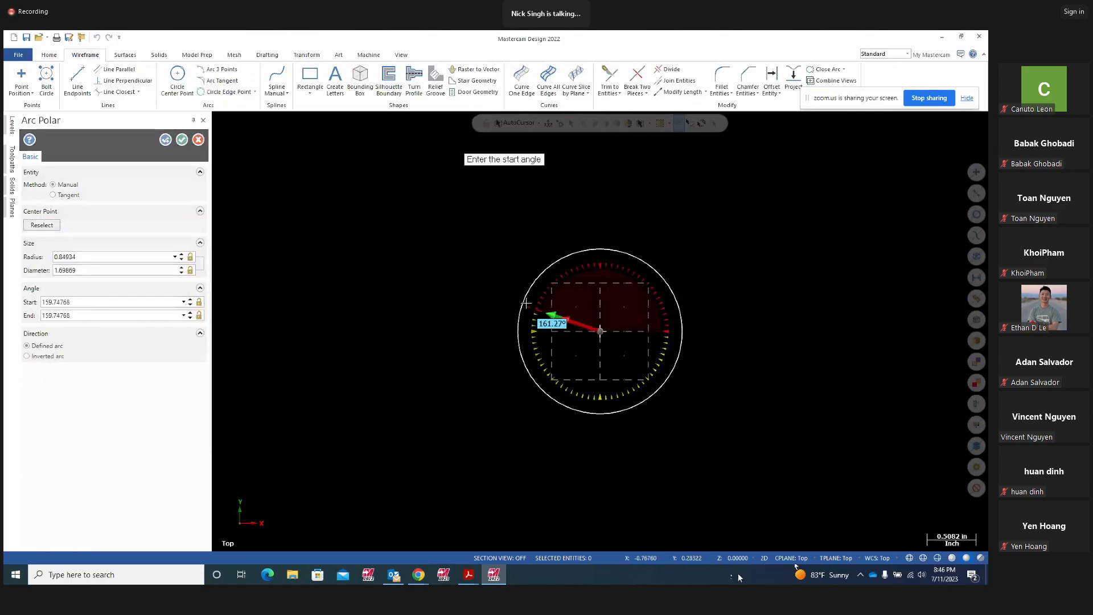
pyautogui.click(524, 300)
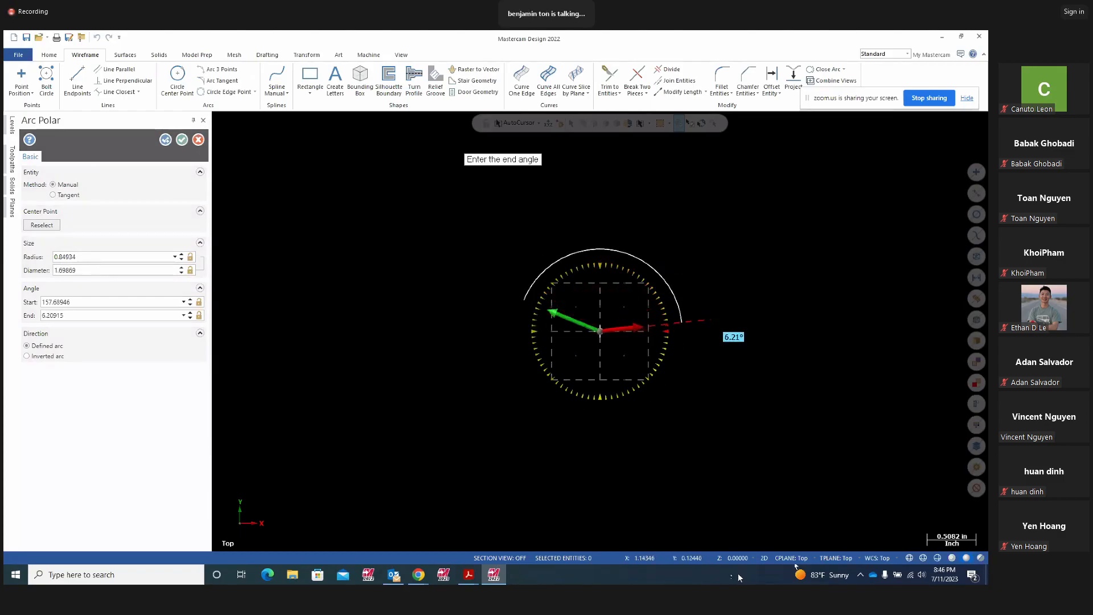
pyautogui.click(711, 319)
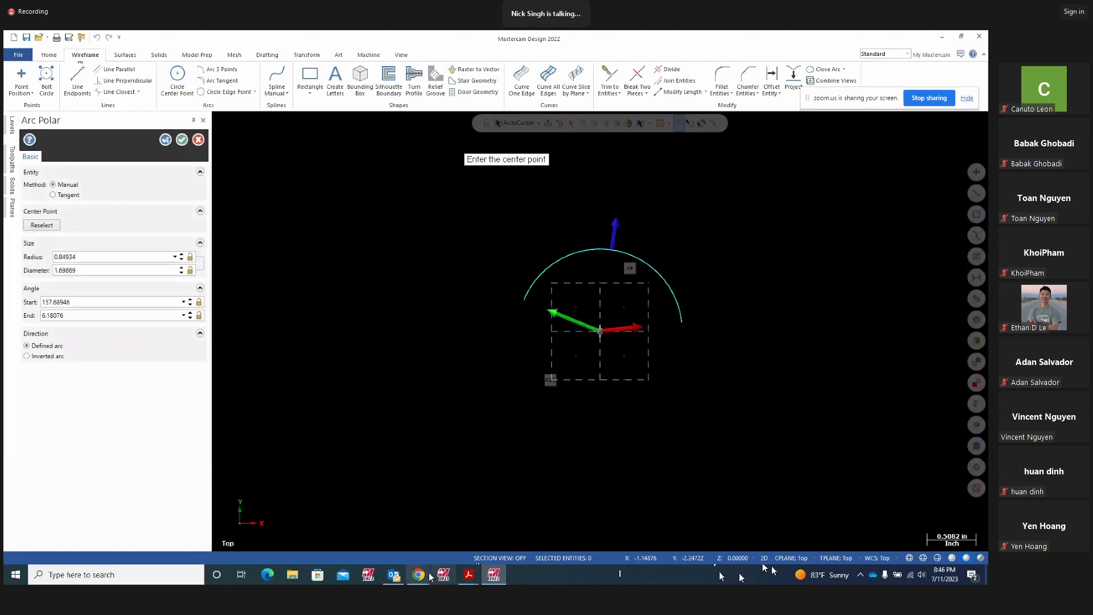
# - Check the Zoom meeting in Chrome and return to Mastercam
pyautogui.moveTo(418, 575)
pyautogui.click(392, 528)
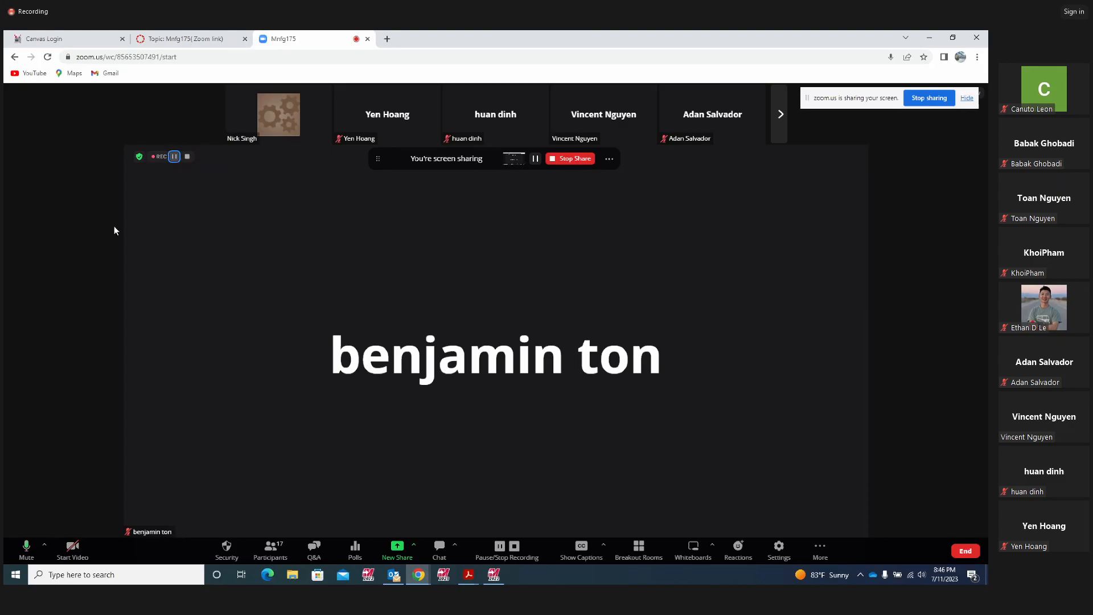
pyautogui.moveTo(493, 574)
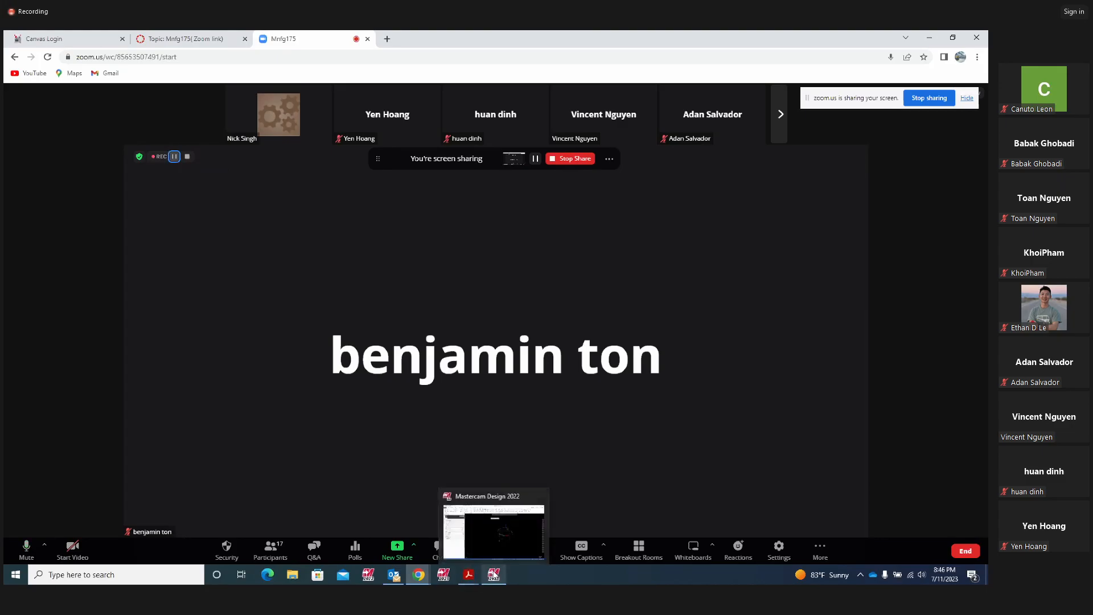
pyautogui.click(489, 531)
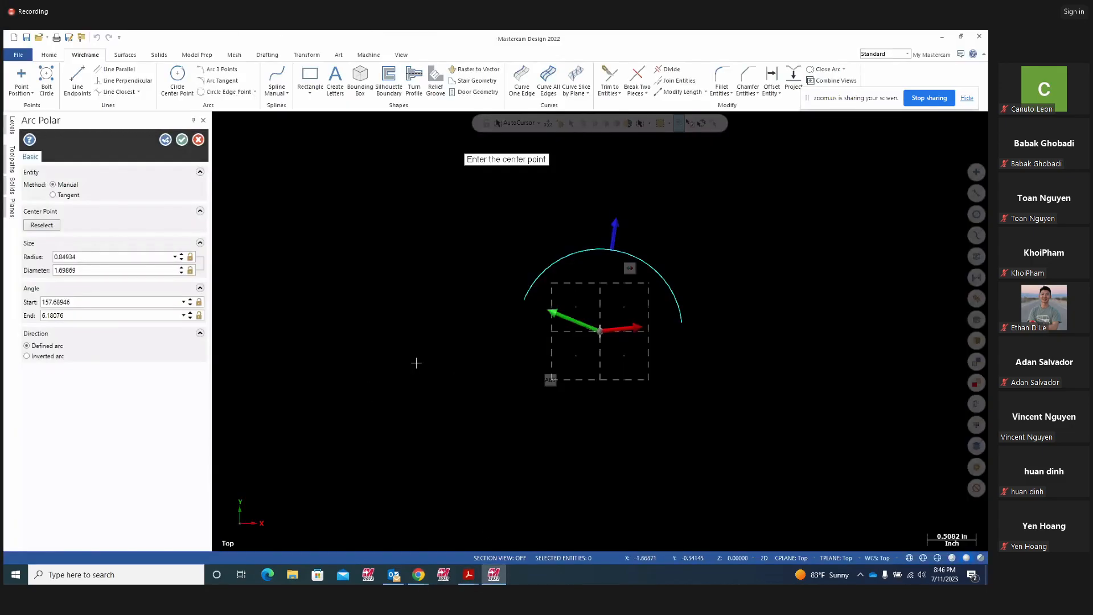
# - Check the circled radius callout in Project14.pdf in Acrobat and return to the arc in Mastercam
pyautogui.click(77, 256)
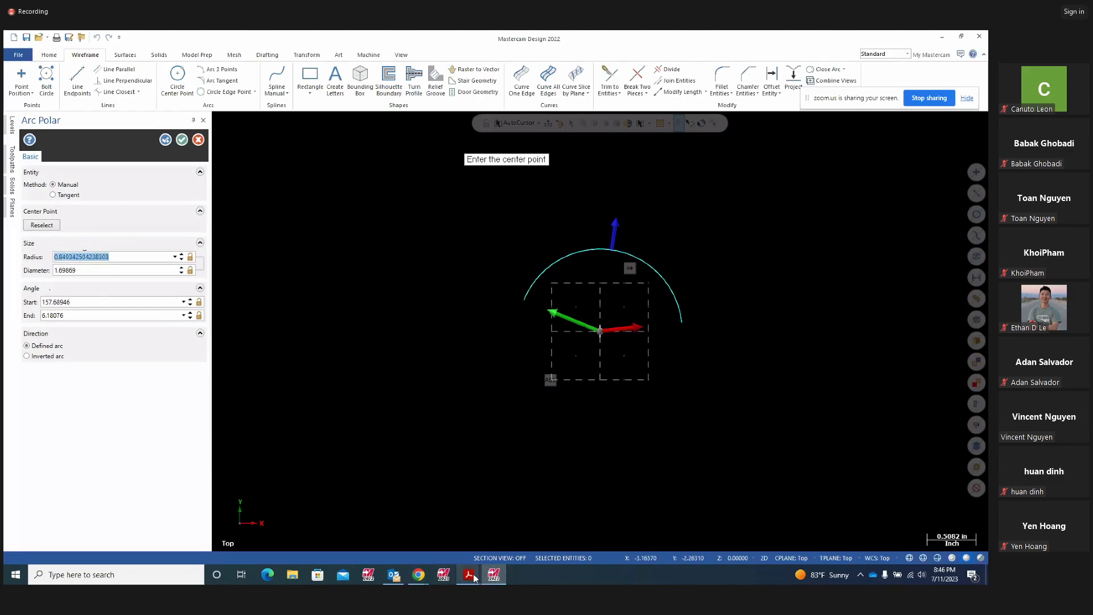
pyautogui.moveTo(469, 575)
pyautogui.click(416, 539)
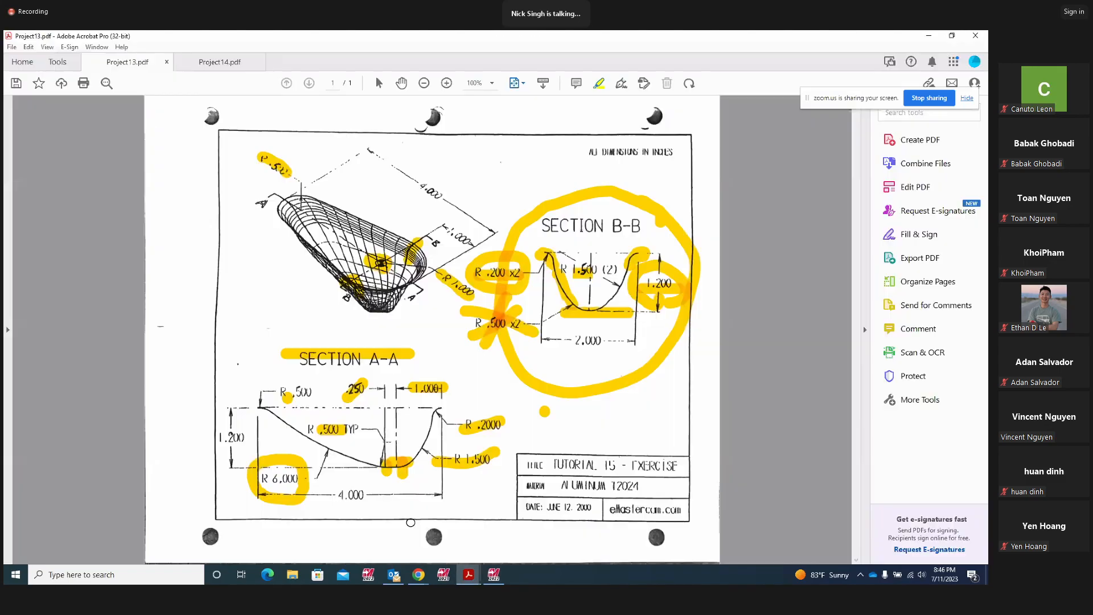
pyautogui.click(222, 63)
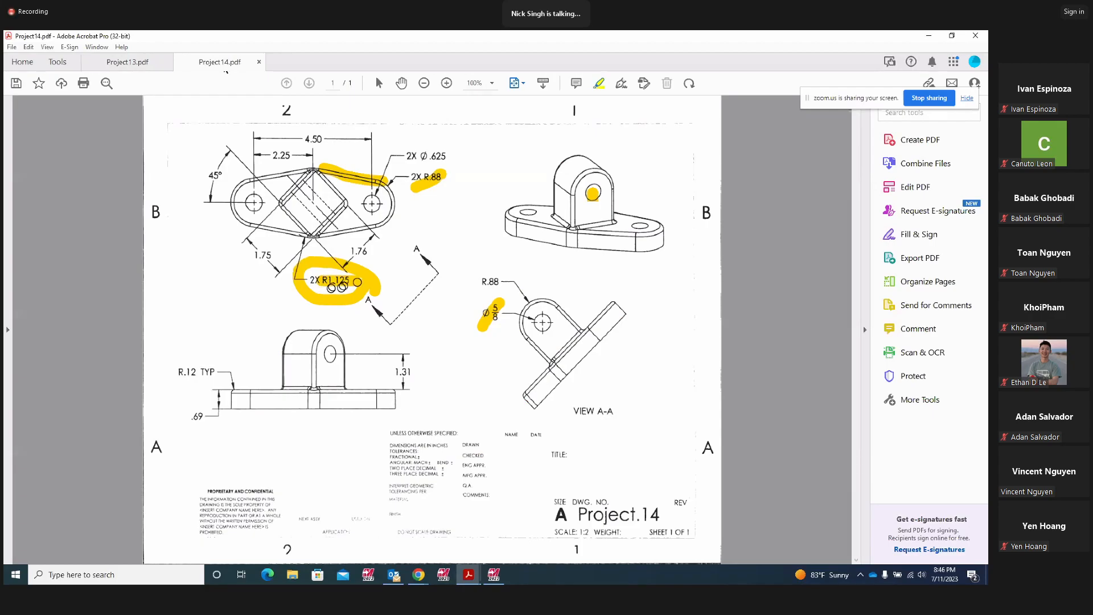
pyautogui.hotkey('alt', 'Tab')
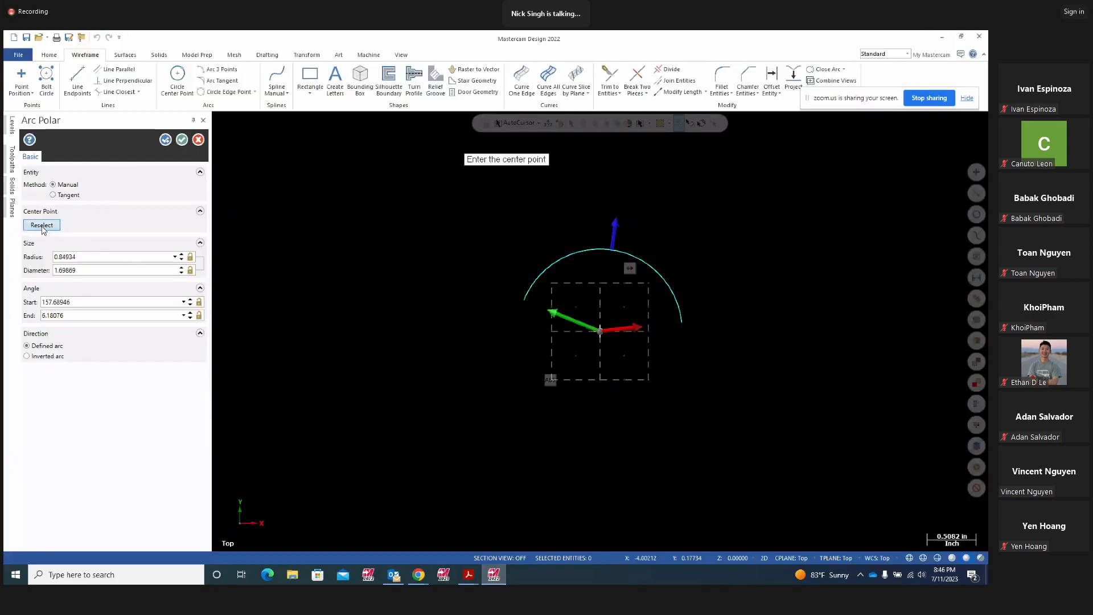
# - Set the polar arc's radius to 1.275 in and create it, keeping Arc Polar active for another arc
pyautogui.doubleClick(82, 257)
pyautogui.write('1.275')
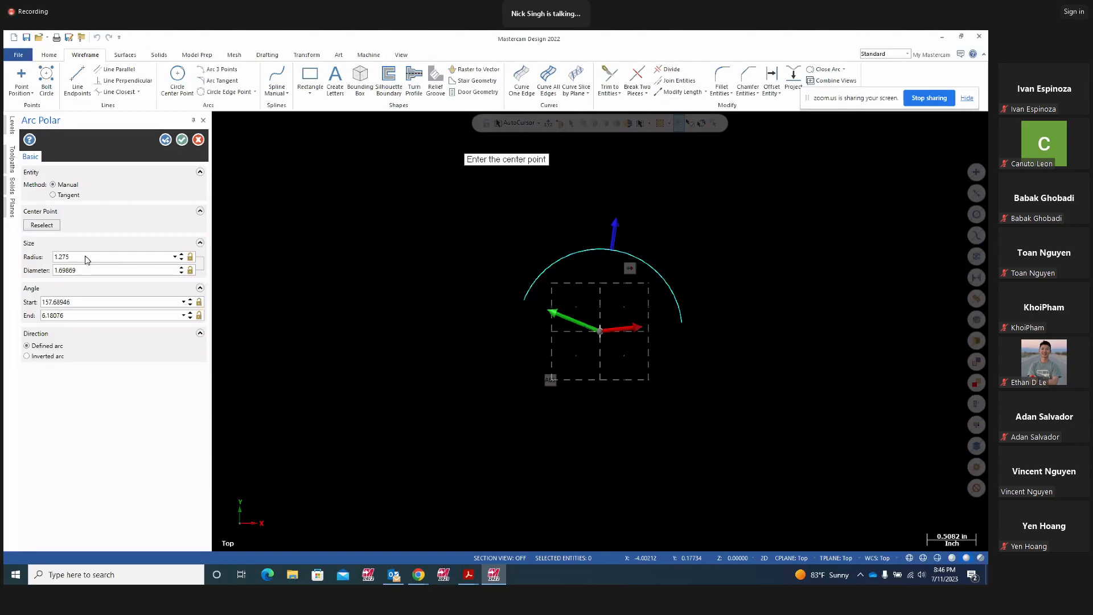
pyautogui.press('Tab')
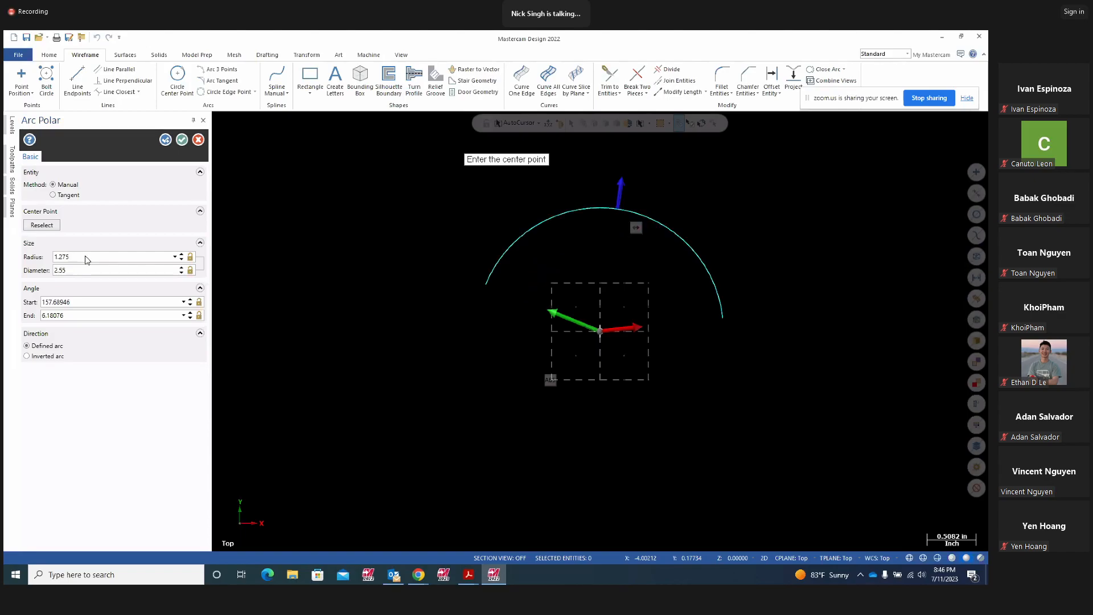
pyautogui.click(165, 140)
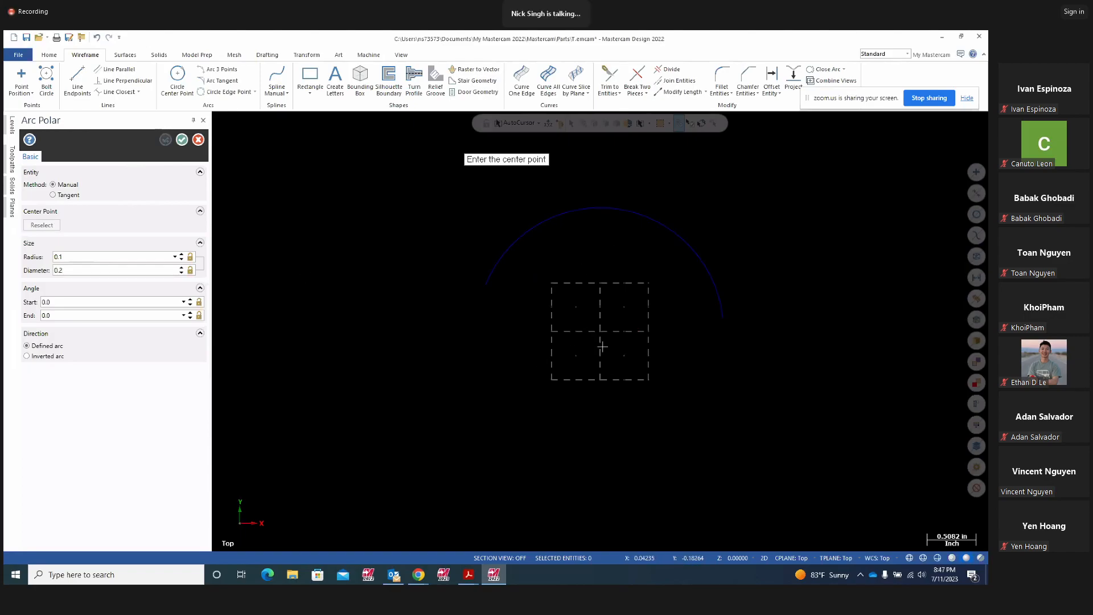
# - Sketch a second polar arc centred on the origin, about 1.16 in radius, from about 201° to about 347°
pyautogui.click(602, 342)
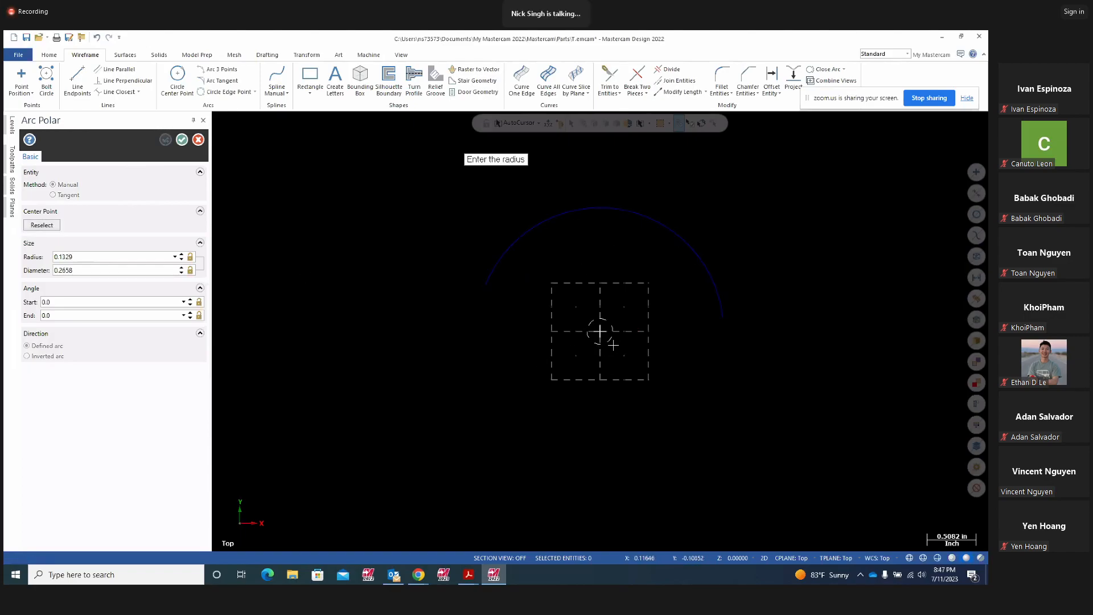
pyautogui.click(500, 375)
pyautogui.click(498, 372)
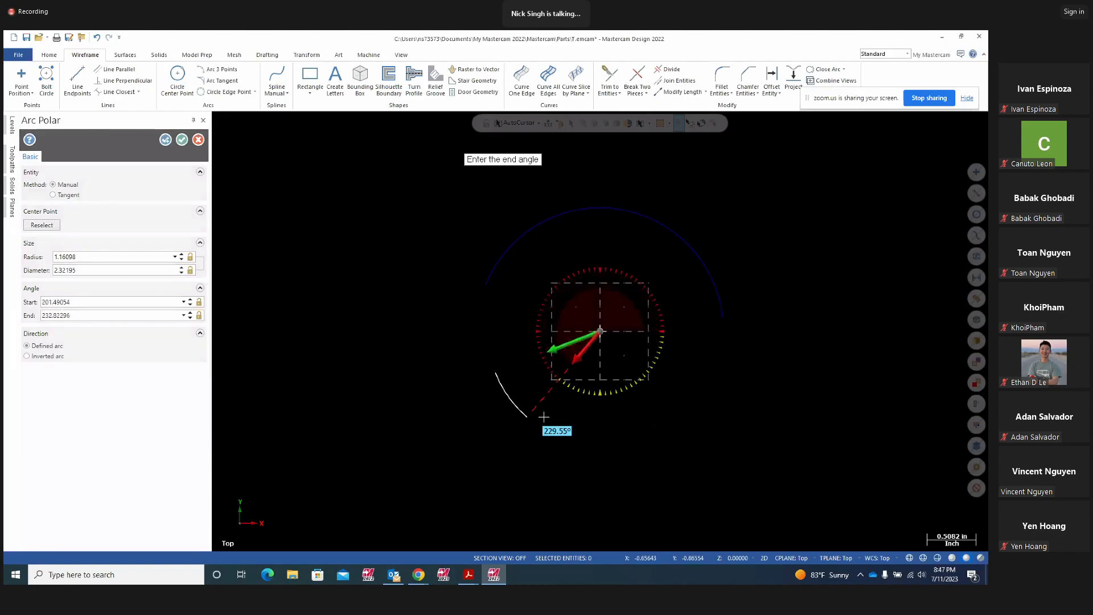
pyautogui.click(723, 357)
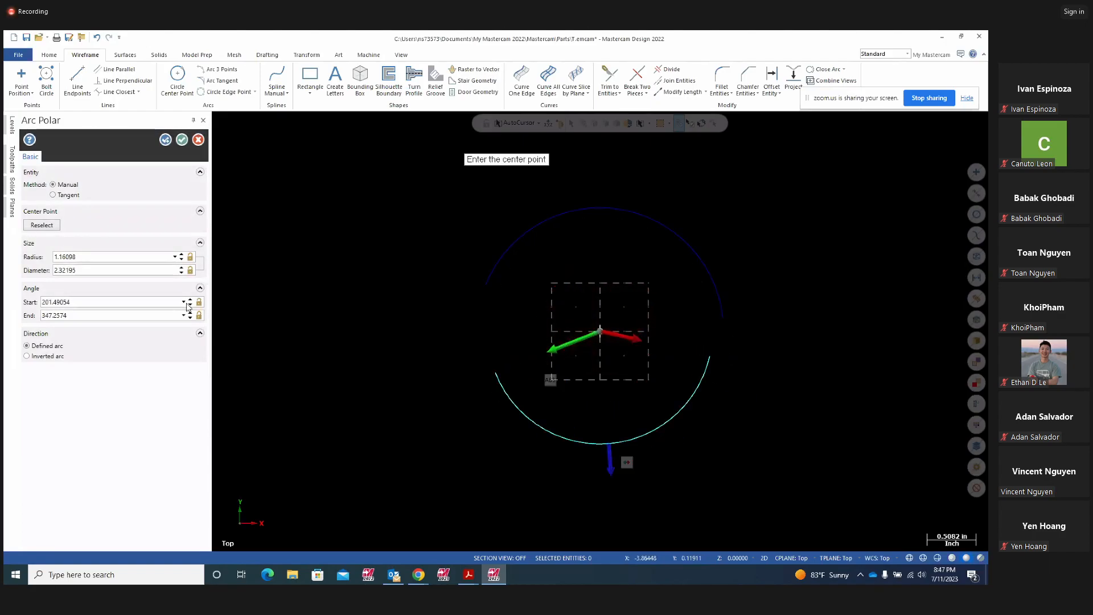
# - Set the lower polar arc's radius to 1.275 in and create it, finishing Arc Polar
pyautogui.click(88, 257)
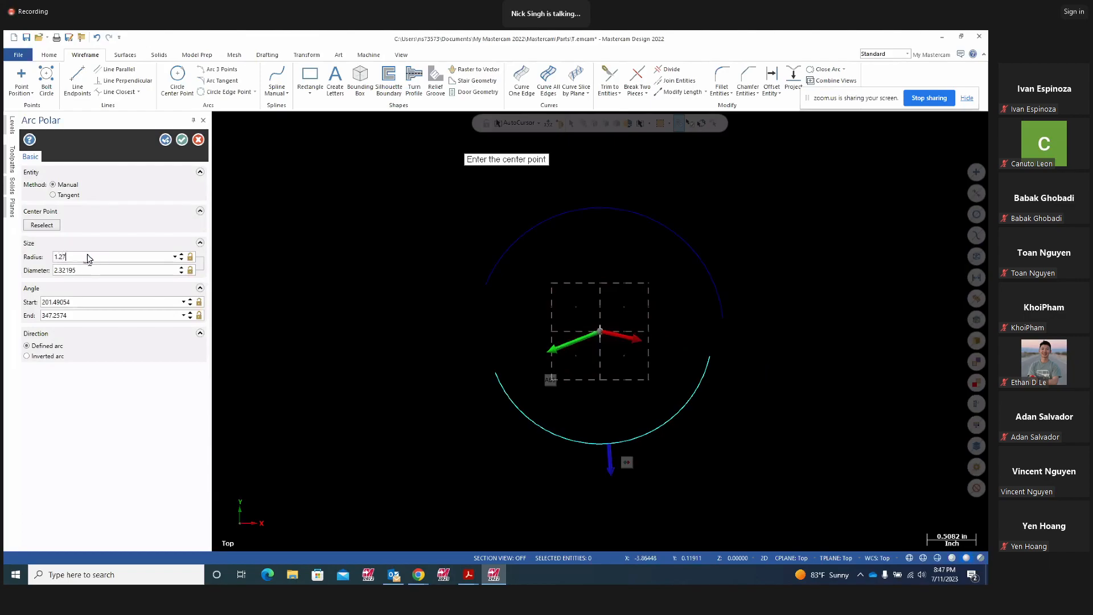
pyautogui.write('1.275')
pyautogui.press('Return')
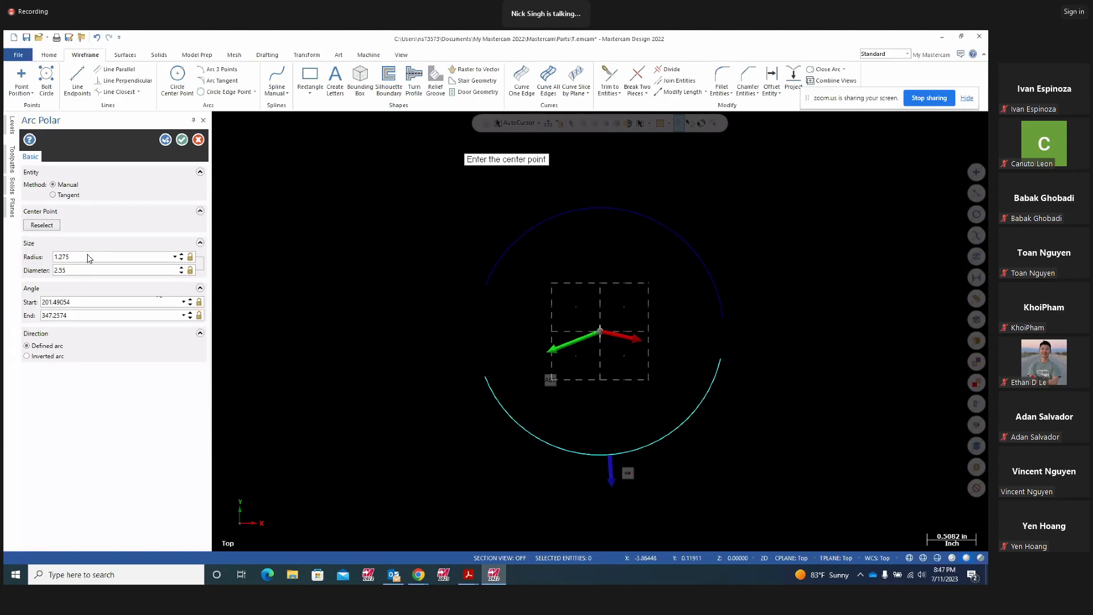
pyautogui.click(166, 140)
pyautogui.click(181, 140)
# - Select both arcs and change their wireframe colour to green
pyautogui.moveTo(291, 197); pyautogui.dragTo(771, 493)
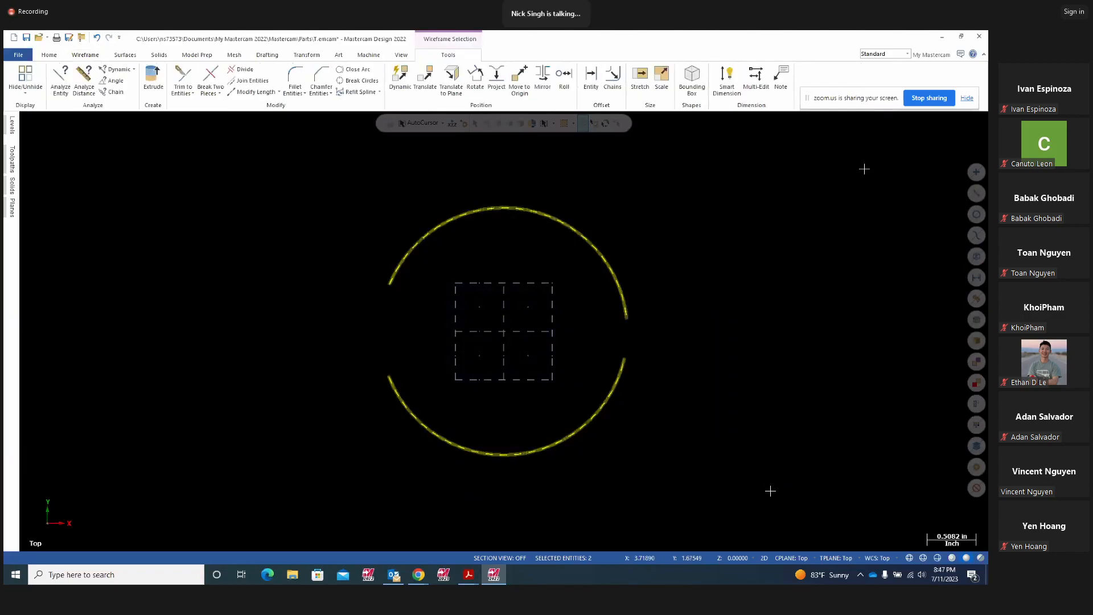
pyautogui.rightClick(801, 206)
pyautogui.click(925, 181)
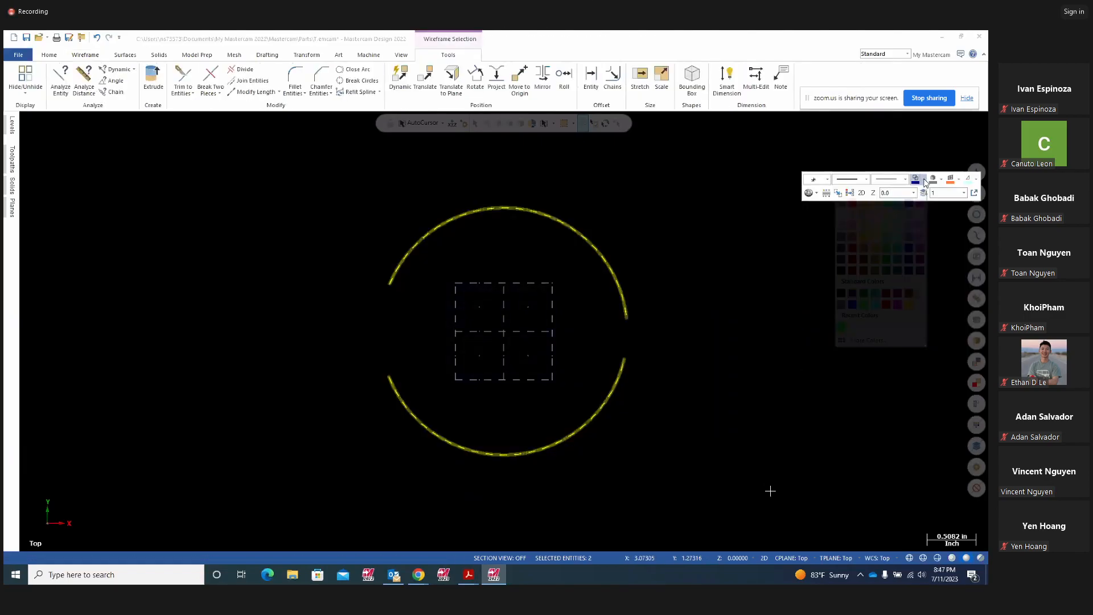
pyautogui.click(892, 203)
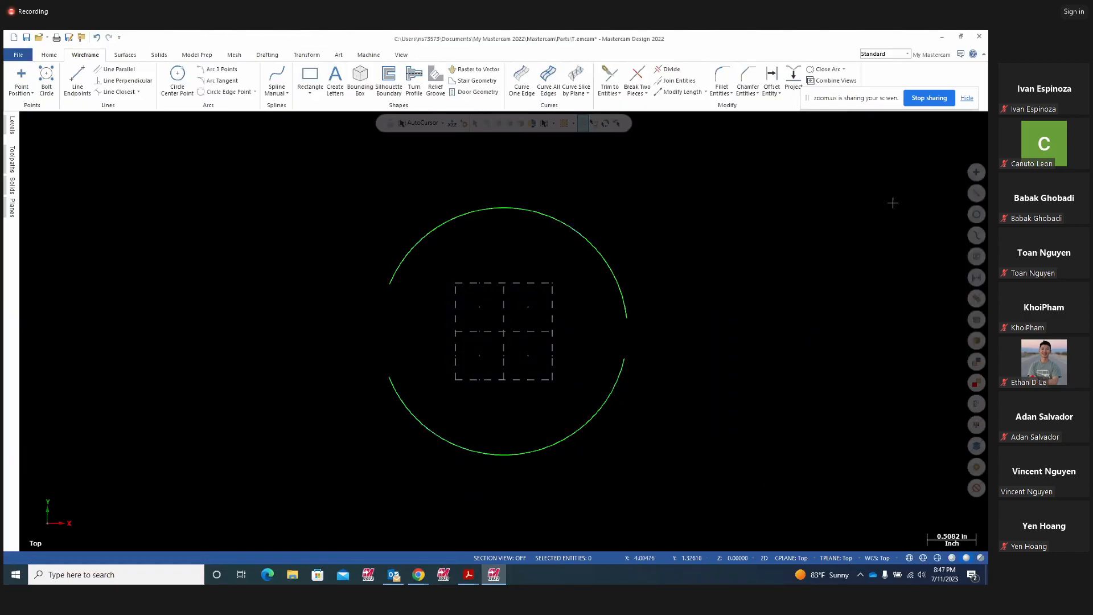
# - Set the default wireframe colour for new geometry to green
pyautogui.rightClick(864, 183)
pyautogui.click(929, 154)
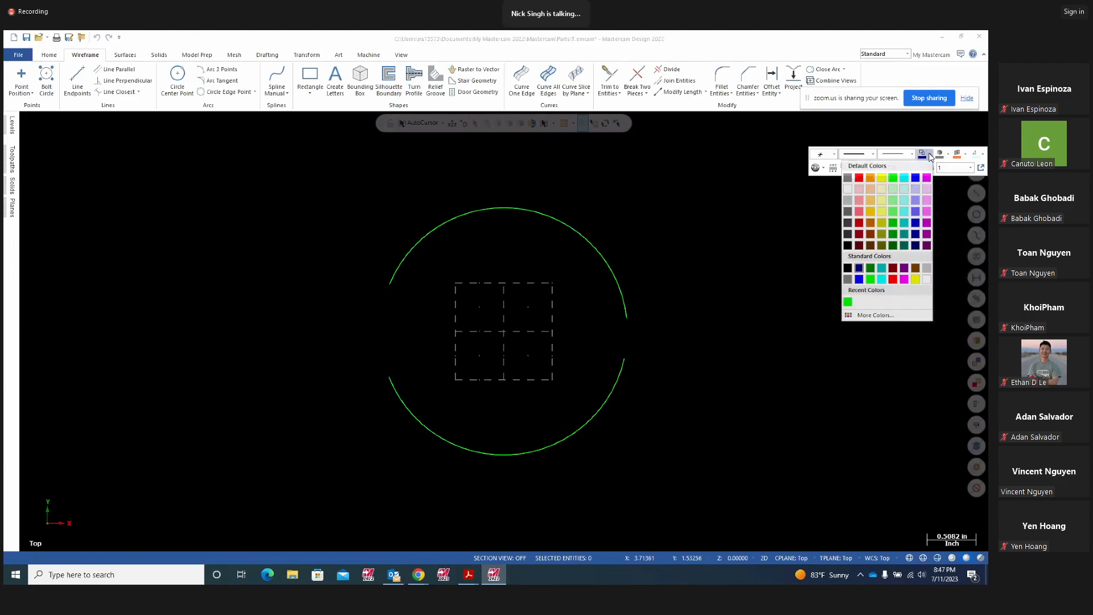
pyautogui.click(892, 177)
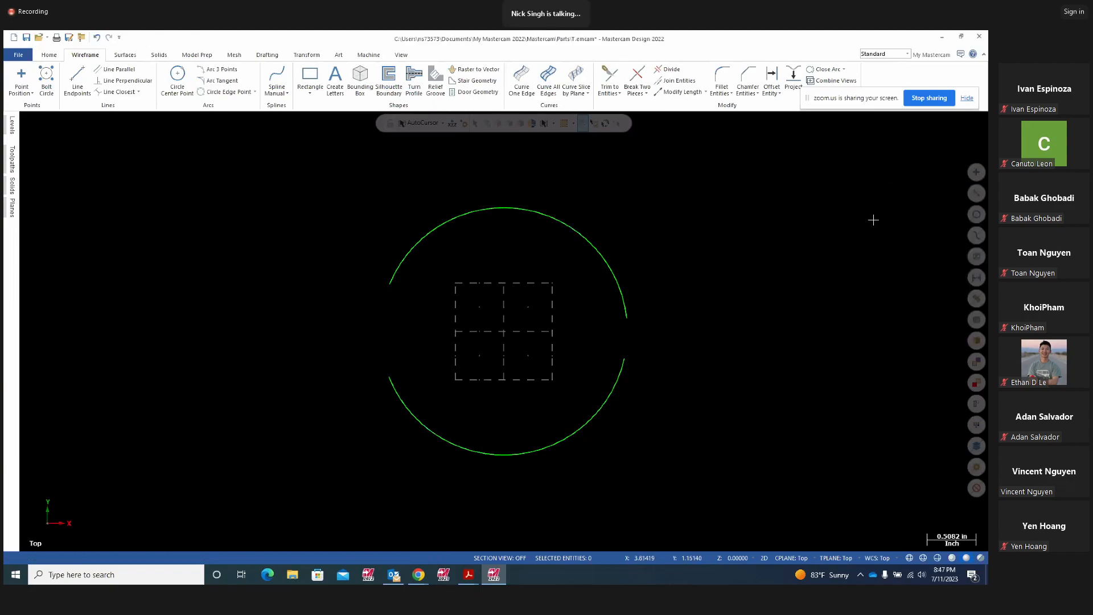
# - Highlight the left hole and the 2X Ø.625 callout in Project14.pdf in Acrobat, and return to Mastercam
pyautogui.scroll(-2, 503, 361)
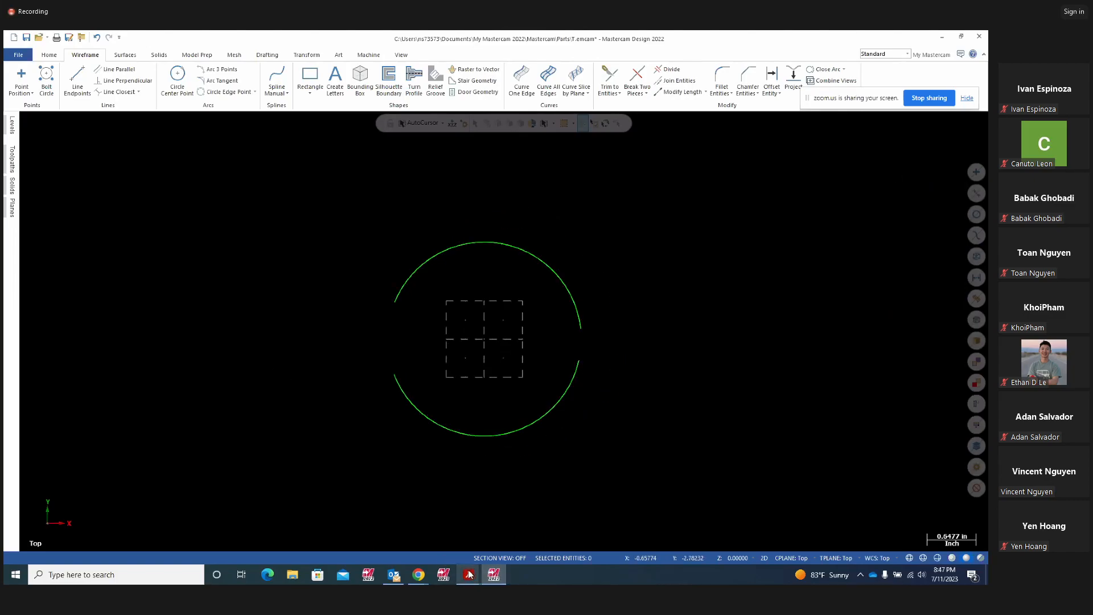
pyautogui.moveTo(468, 569)
pyautogui.click(524, 532)
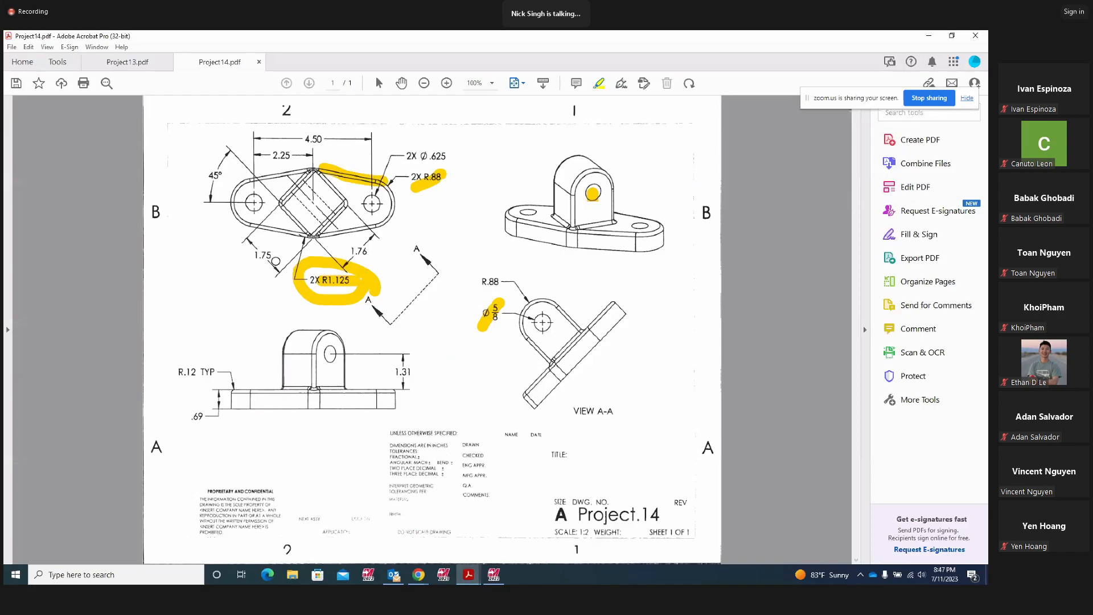
pyautogui.moveTo(268, 198)
pyautogui.mouseDown()
pyautogui.moveTo(250, 186)
pyautogui.moveTo(243, 200)
pyautogui.moveTo(264, 209)
pyautogui.mouseUp()
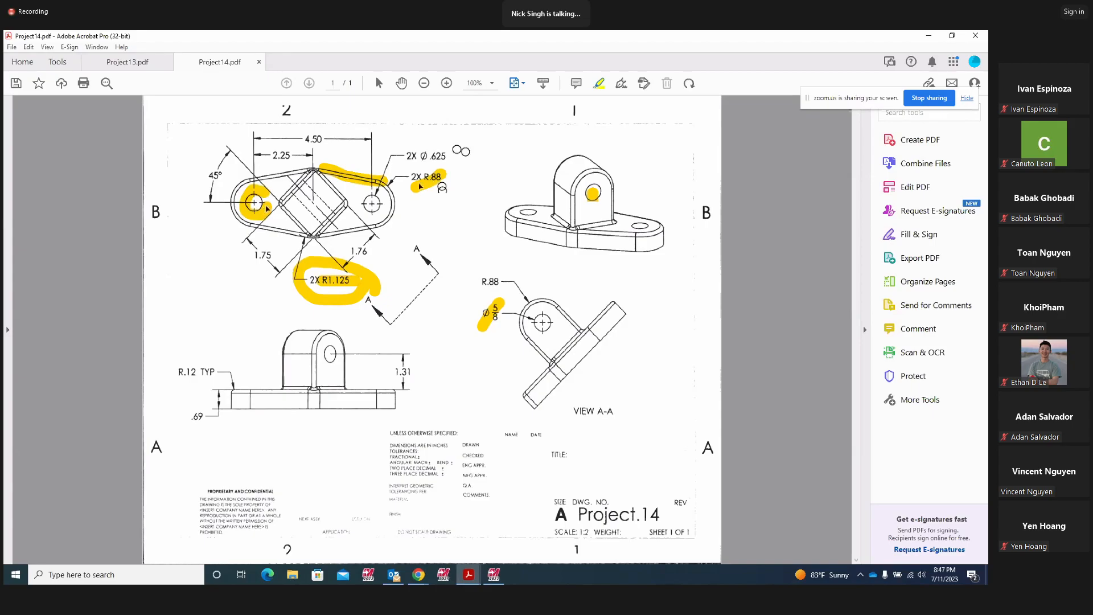
pyautogui.moveTo(462, 153); pyautogui.dragTo(409, 155)
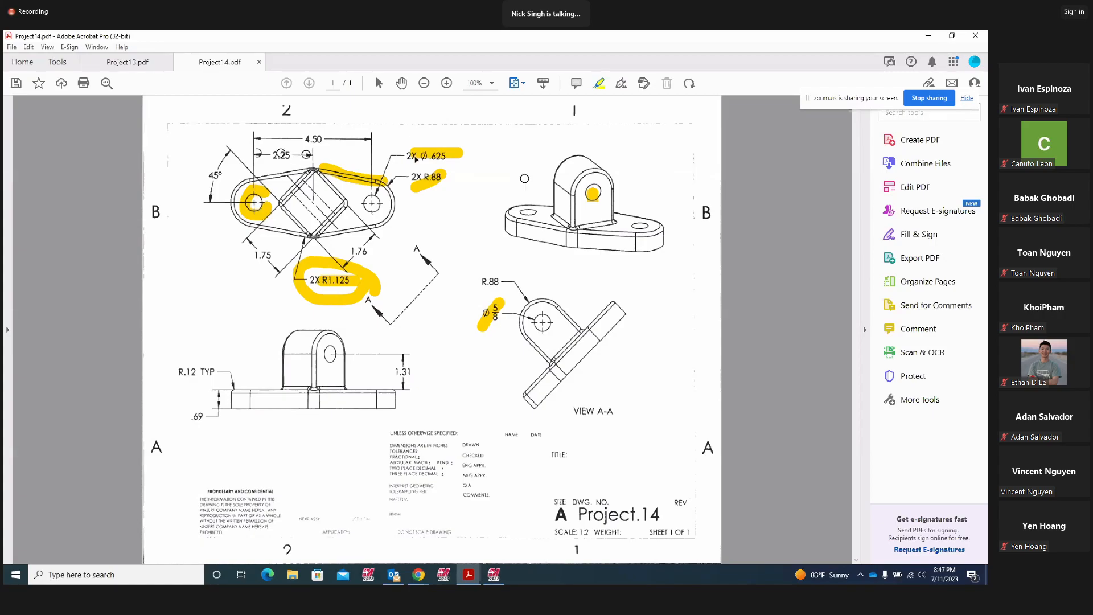
pyautogui.click(495, 574)
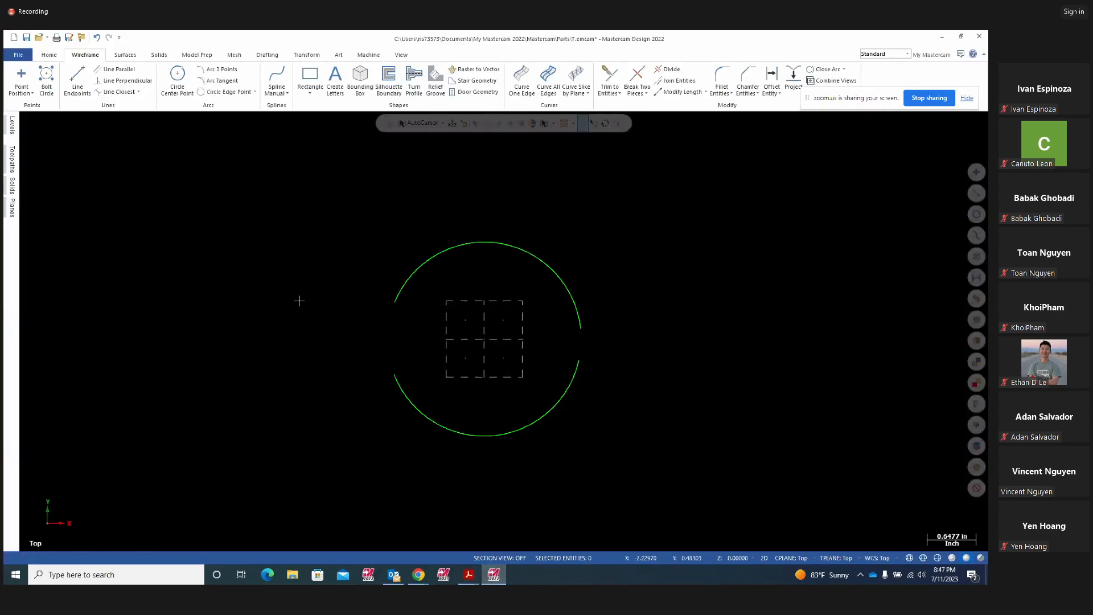
# - Create a 0.625 in diameter circle centred at -2.25,0, keeping Circle Center Point active for another circle
pyautogui.click(178, 76)
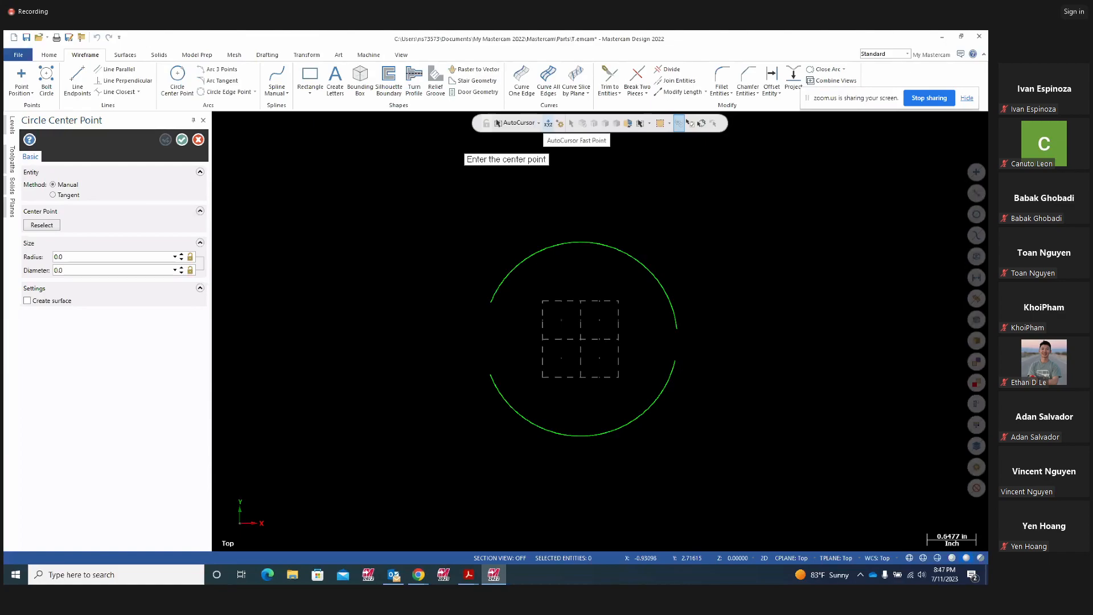
pyautogui.click(548, 123)
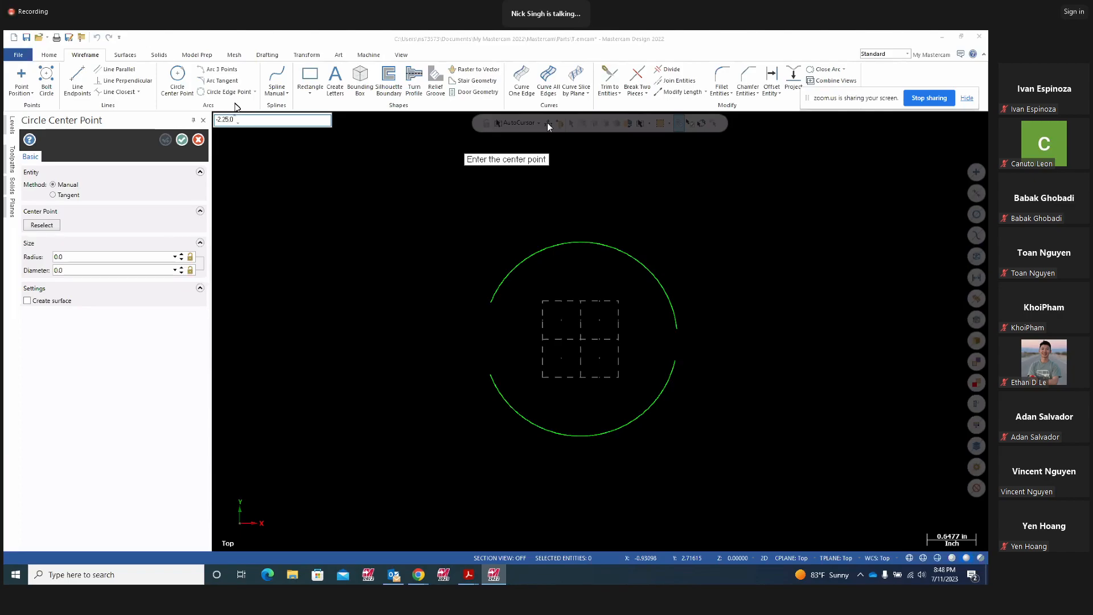
pyautogui.press('Return')
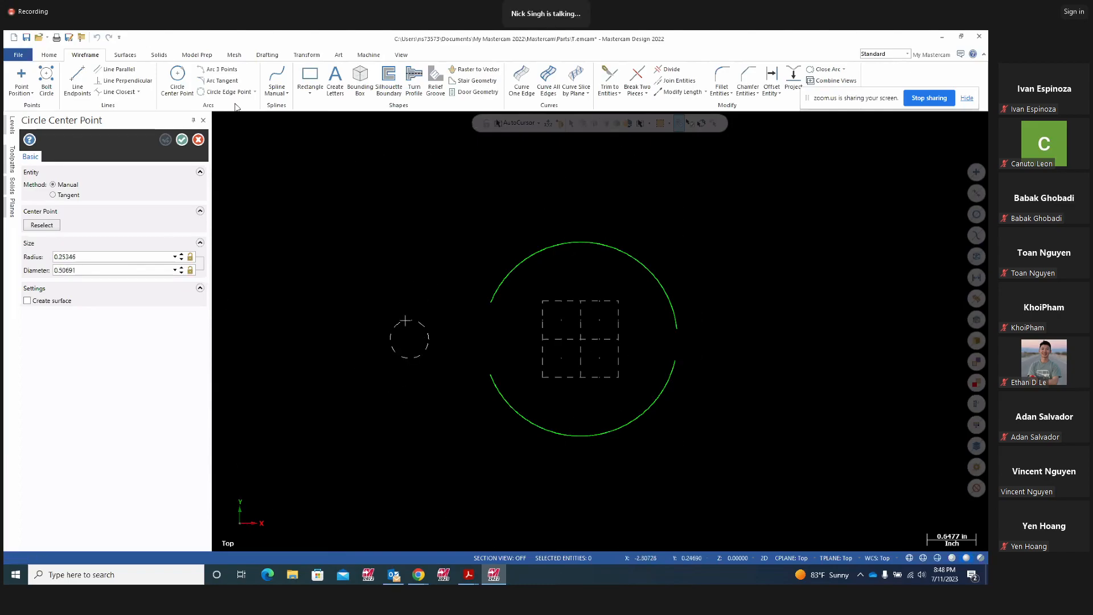
pyautogui.click(392, 323)
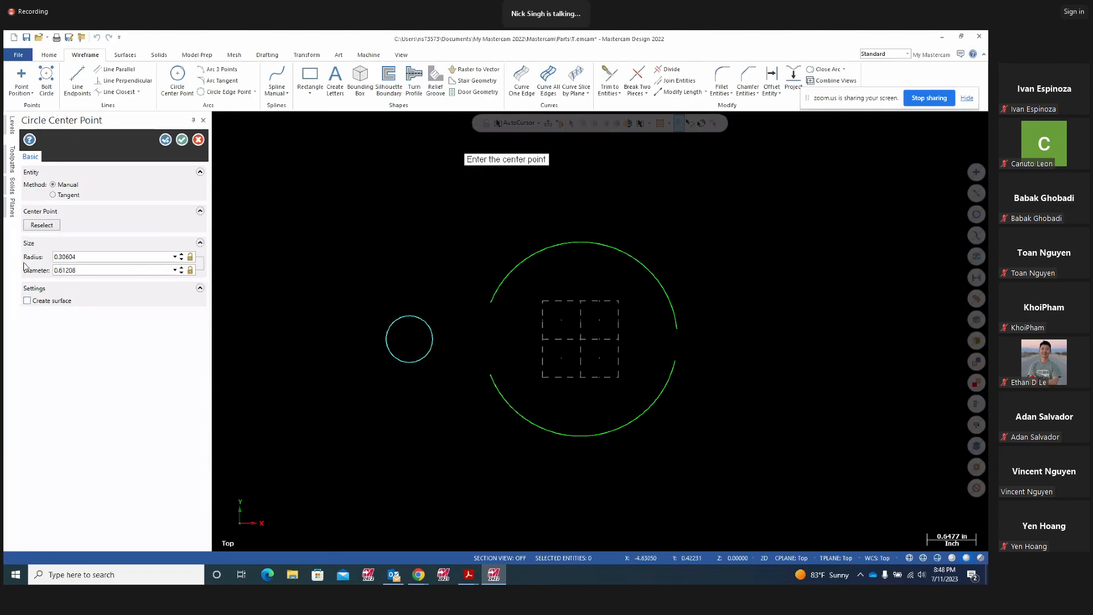
pyautogui.click(82, 268)
pyautogui.press('BackSpace')
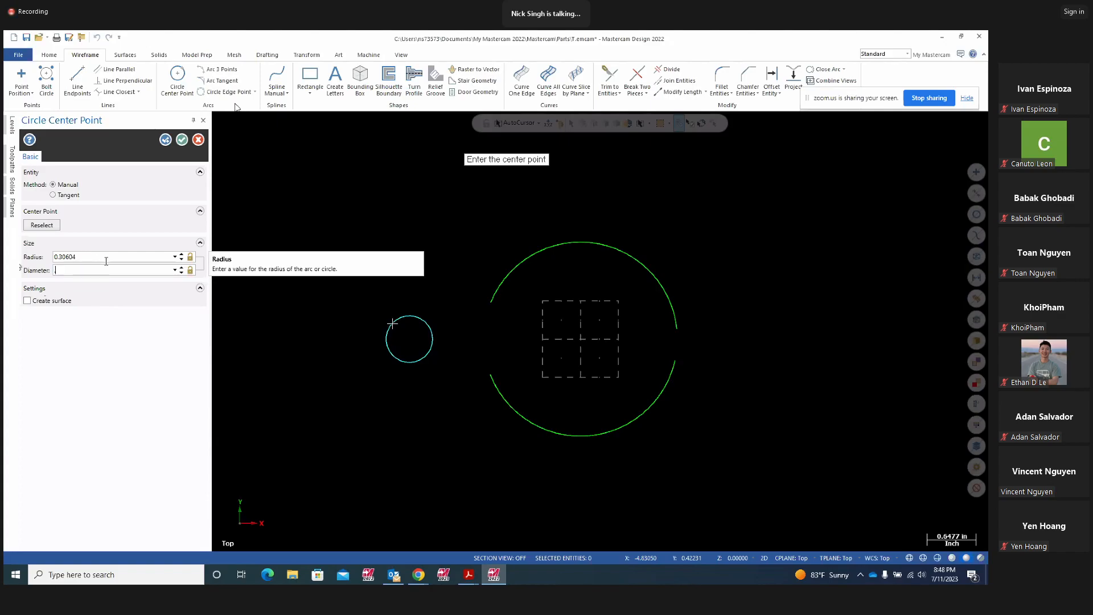
pyautogui.write('.625')
pyautogui.press('Return')
pyautogui.click(165, 140)
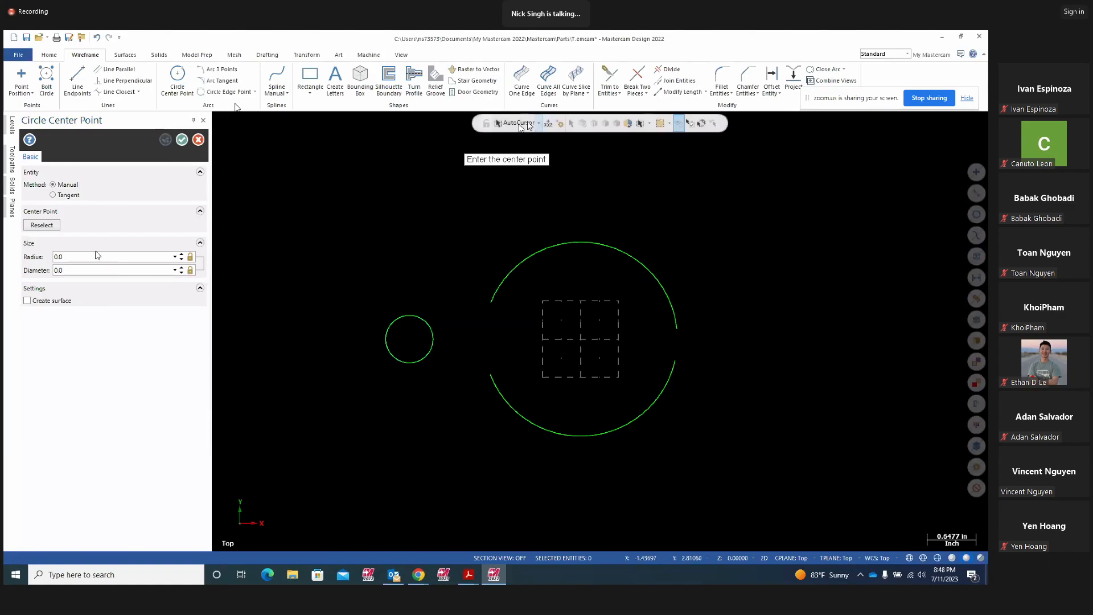
# - Create a second 0.625 in diameter circle centred on the X axis at X 2.25, and finish the circle command
pyautogui.click(549, 124)
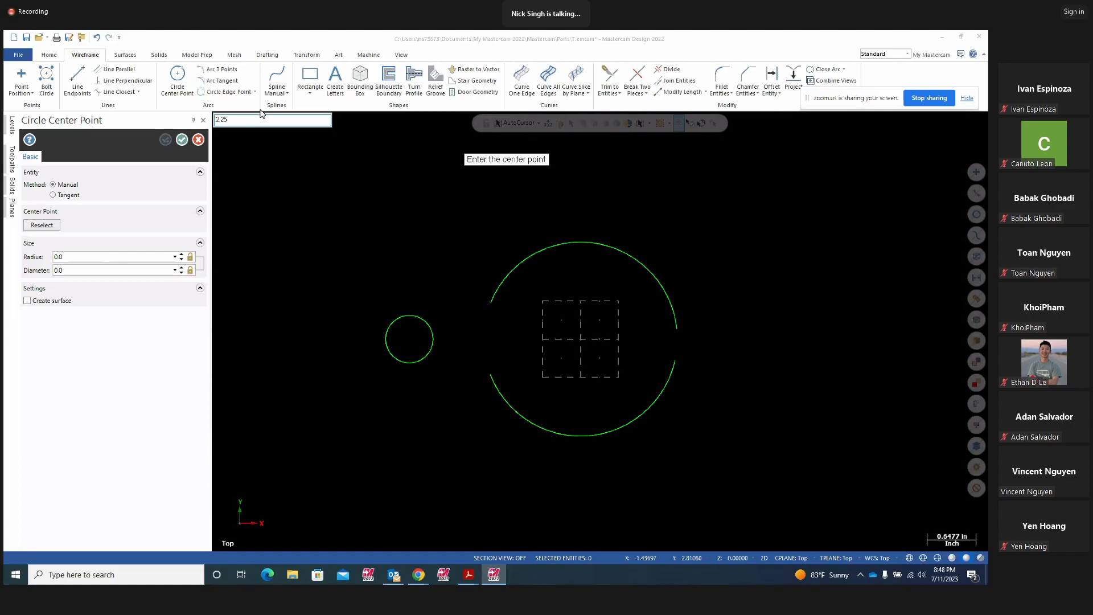
pyautogui.press('Return')
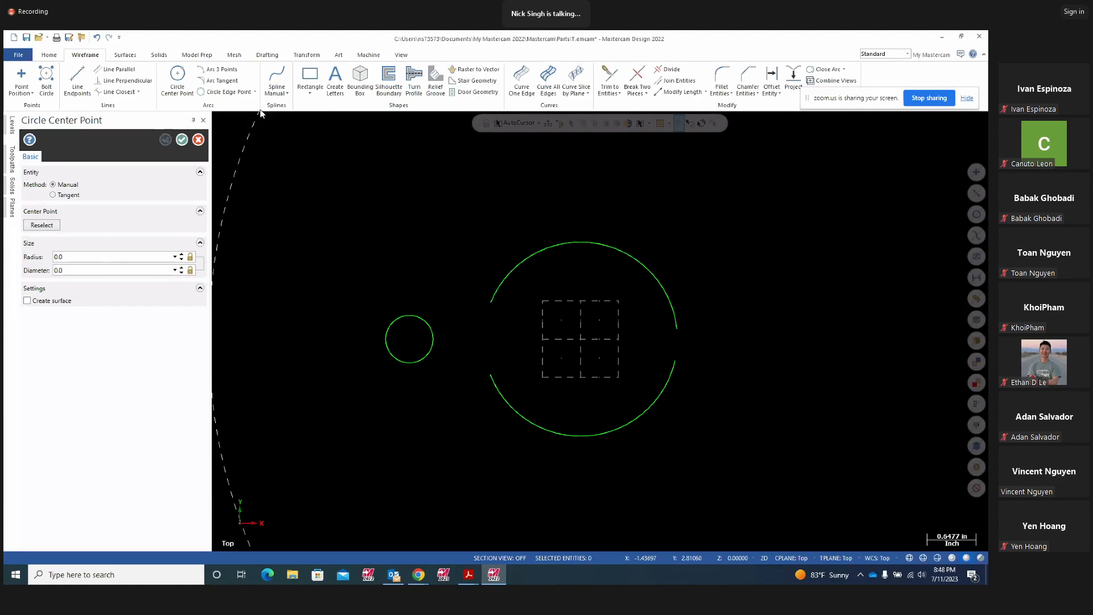
pyautogui.click(759, 315)
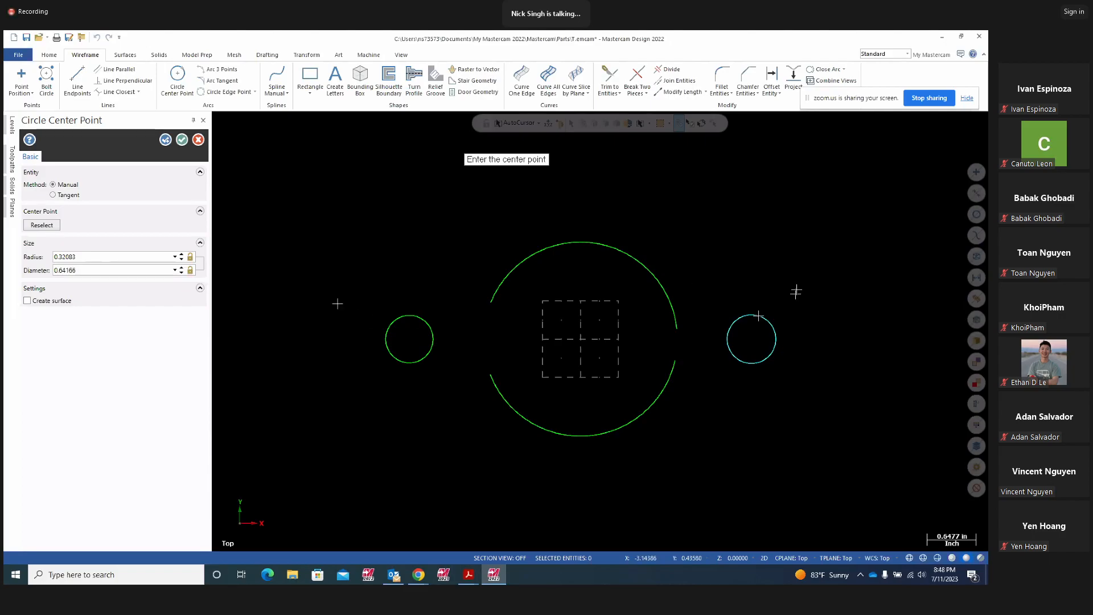
pyautogui.doubleClick(101, 272)
pyautogui.write('.625')
pyautogui.press('Return')
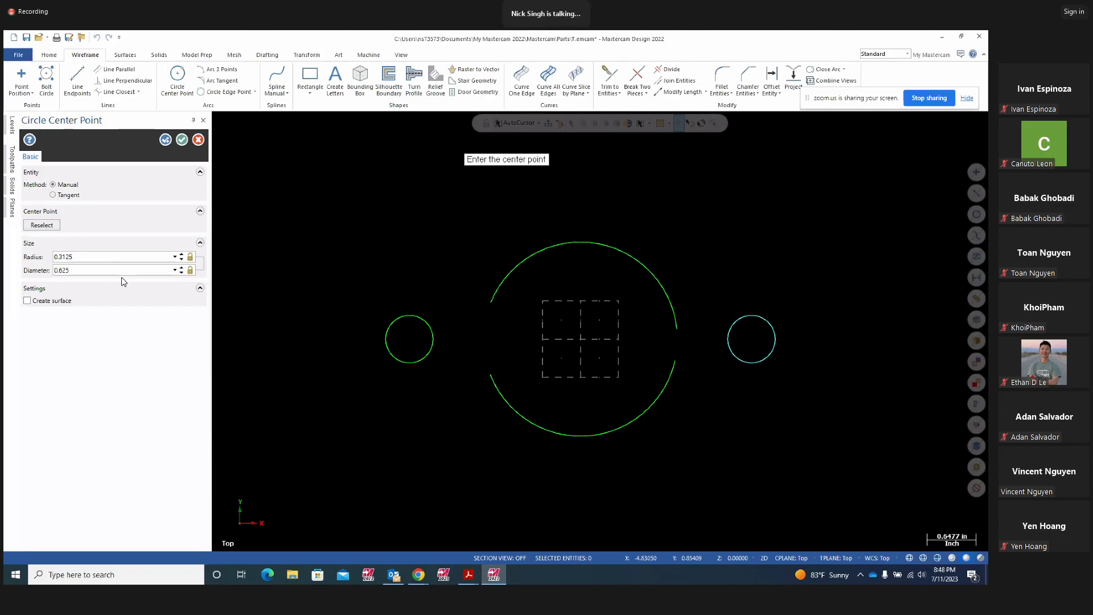
pyautogui.click(183, 140)
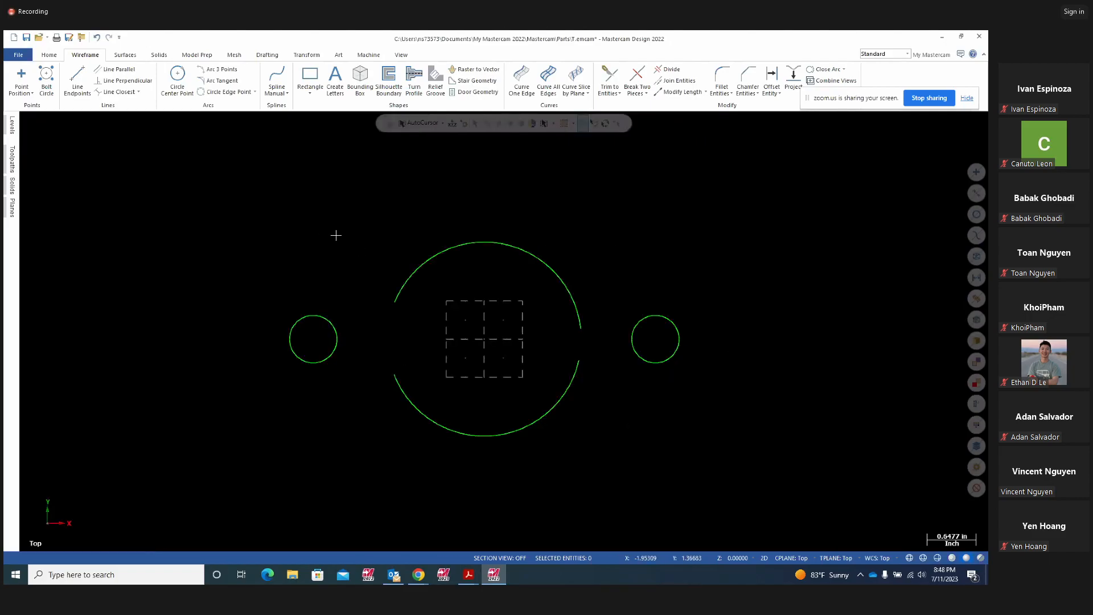
# - Highlight the rounded outlines around both end holes in Project14.pdf in Acrobat, and return to Mastercam
pyautogui.moveTo(471, 575)
pyautogui.click(524, 535)
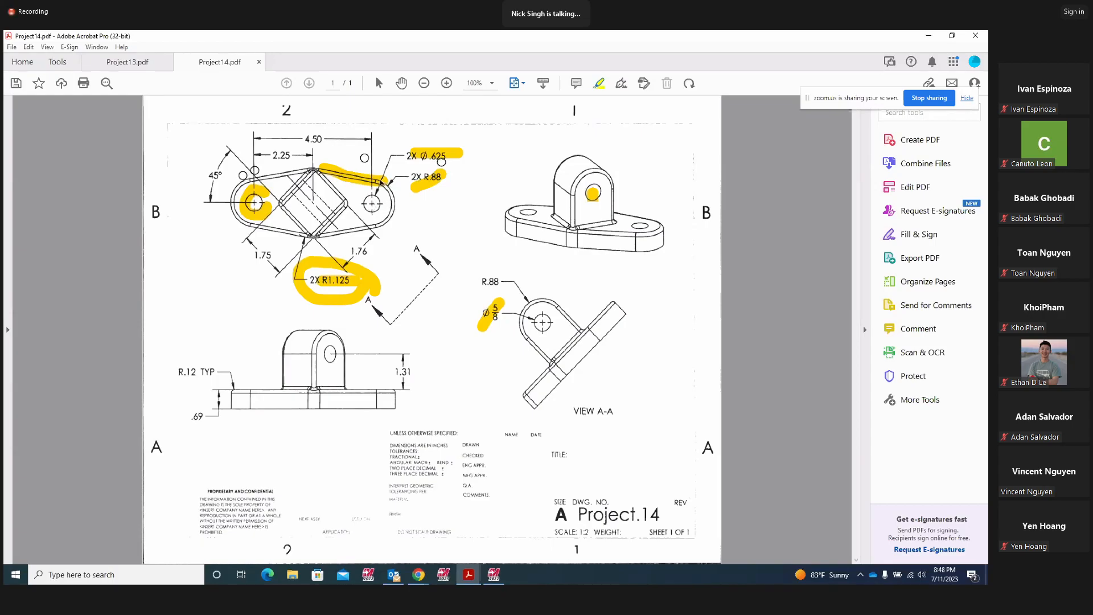
pyautogui.moveTo(361, 192)
pyautogui.mouseDown()
pyautogui.moveTo(380, 183)
pyautogui.moveTo(391, 216)
pyautogui.moveTo(353, 216)
pyautogui.mouseUp()
pyautogui.moveTo(267, 181)
pyautogui.mouseDown()
pyautogui.moveTo(250, 174)
pyautogui.moveTo(230, 212)
pyautogui.moveTo(266, 222)
pyautogui.mouseUp()
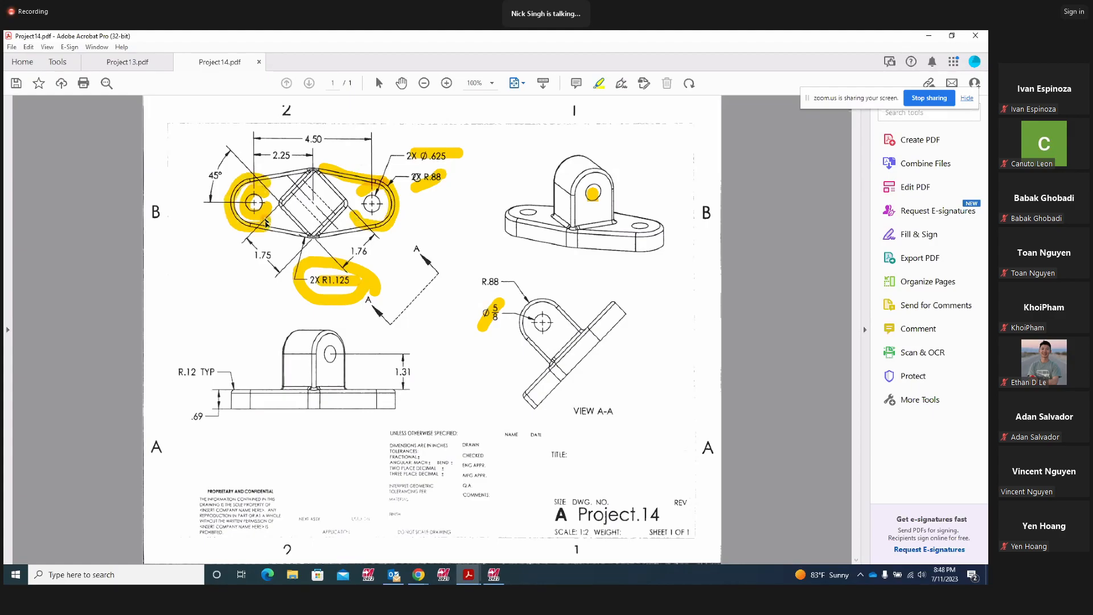
pyautogui.click(493, 574)
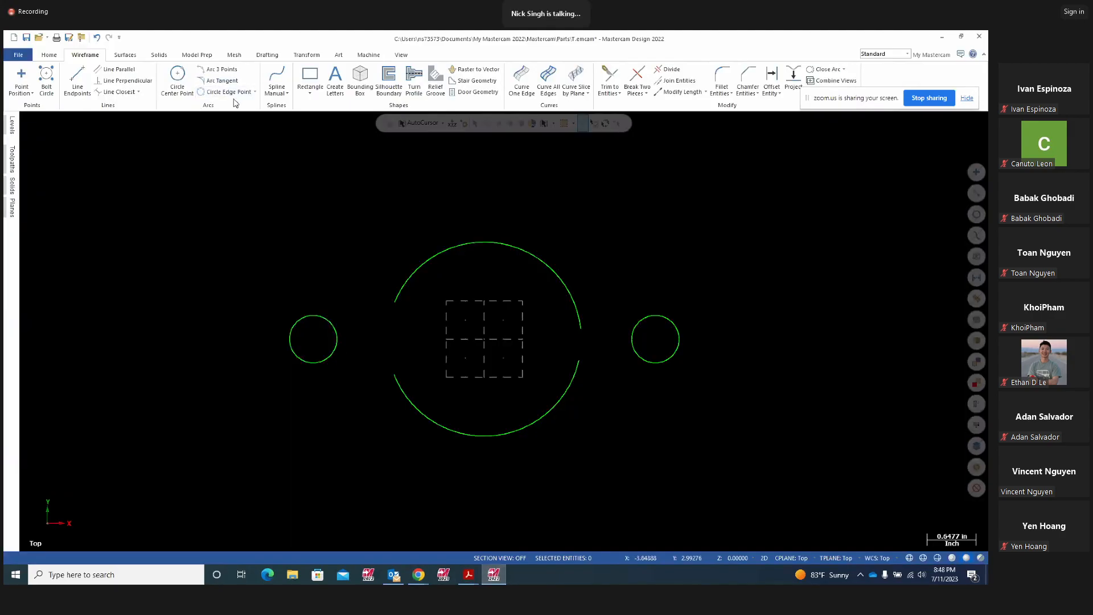
# - Sketch a polar arc centred on the left circle, about 0.78 in radius, from 50° to 330°
pyautogui.click(254, 92)
pyautogui.click(227, 118)
pyautogui.click(410, 338)
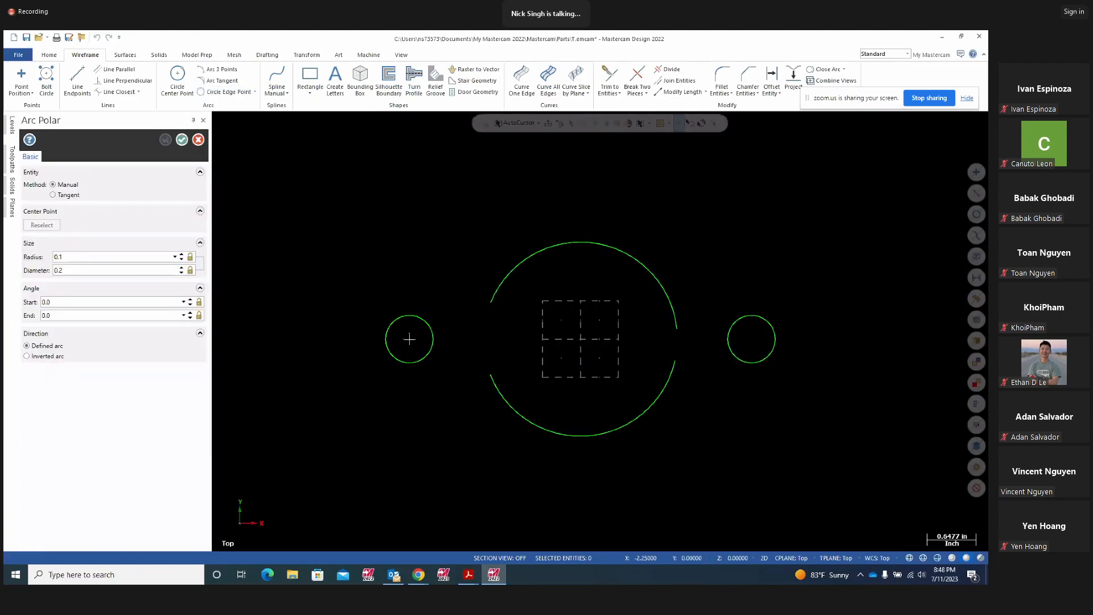
pyautogui.click(448, 294)
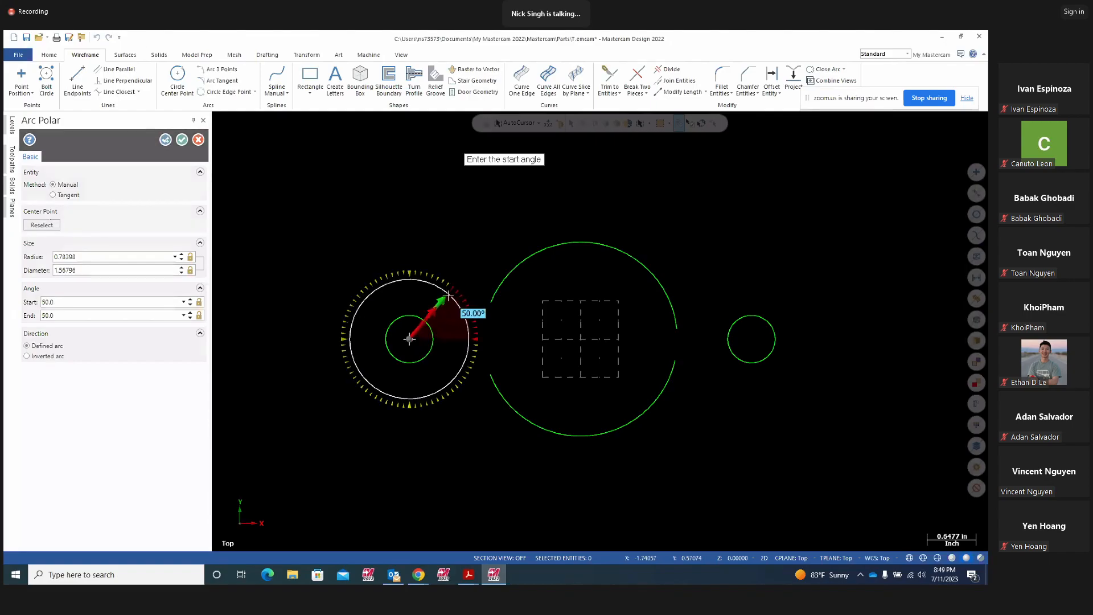
pyautogui.click(448, 363)
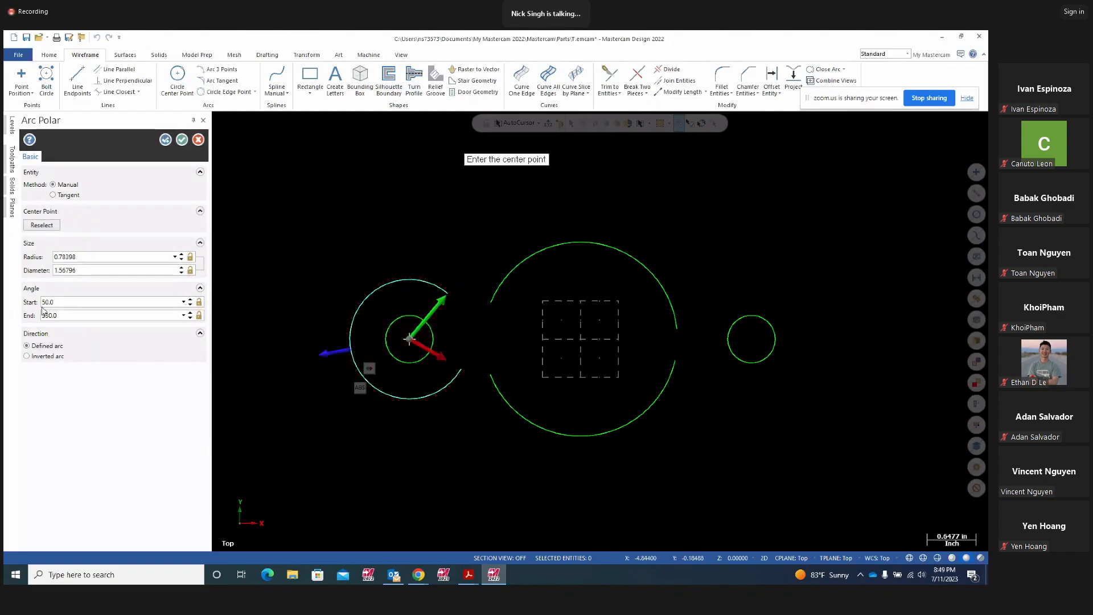
# - Set the left end arc's radius to 0.88 in and create it, keeping Arc Polar active
pyautogui.click(86, 257)
pyautogui.press('BackSpace')
pyautogui.write('.88')
pyautogui.press('Return')
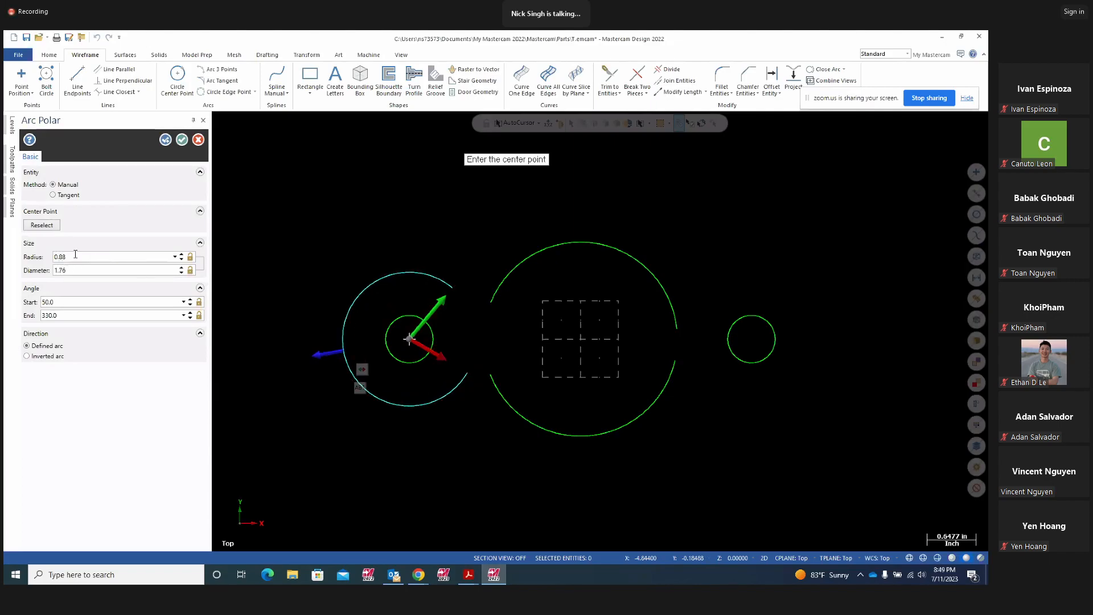
pyautogui.click(165, 140)
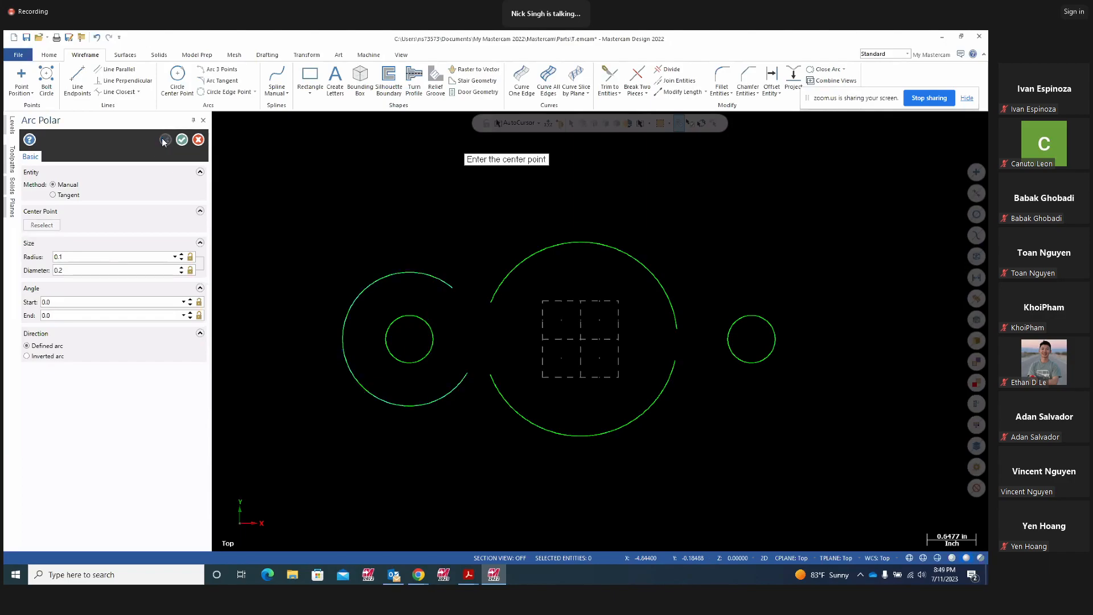
# - Sketch a polar arc centred on the right circle, about 0.64 in radius, from 195° to 160°
pyautogui.click(751, 339)
pyautogui.click(705, 352)
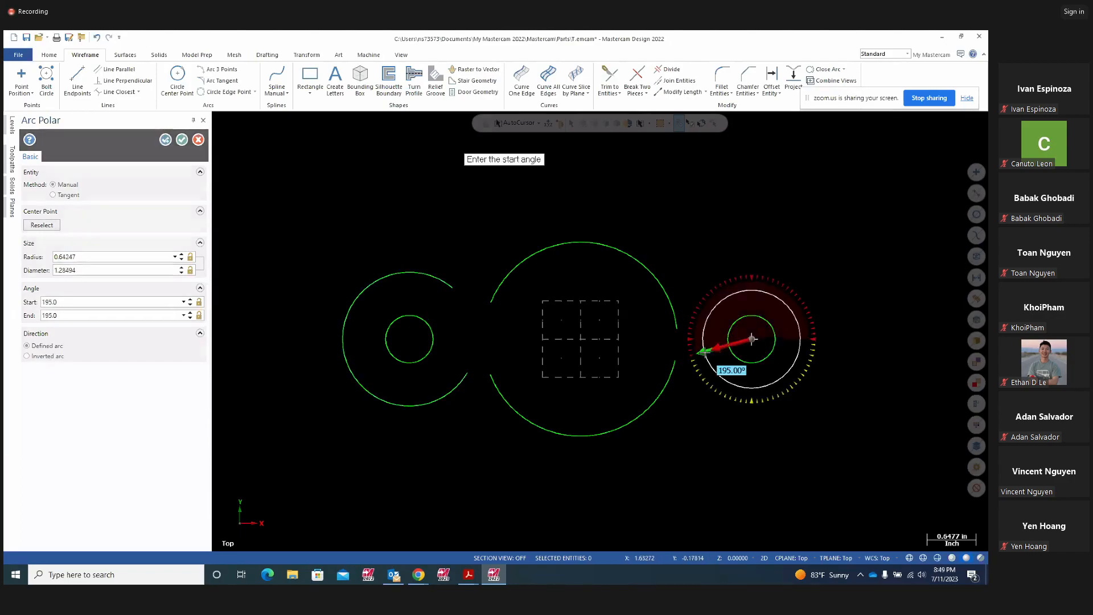
pyautogui.click(705, 353)
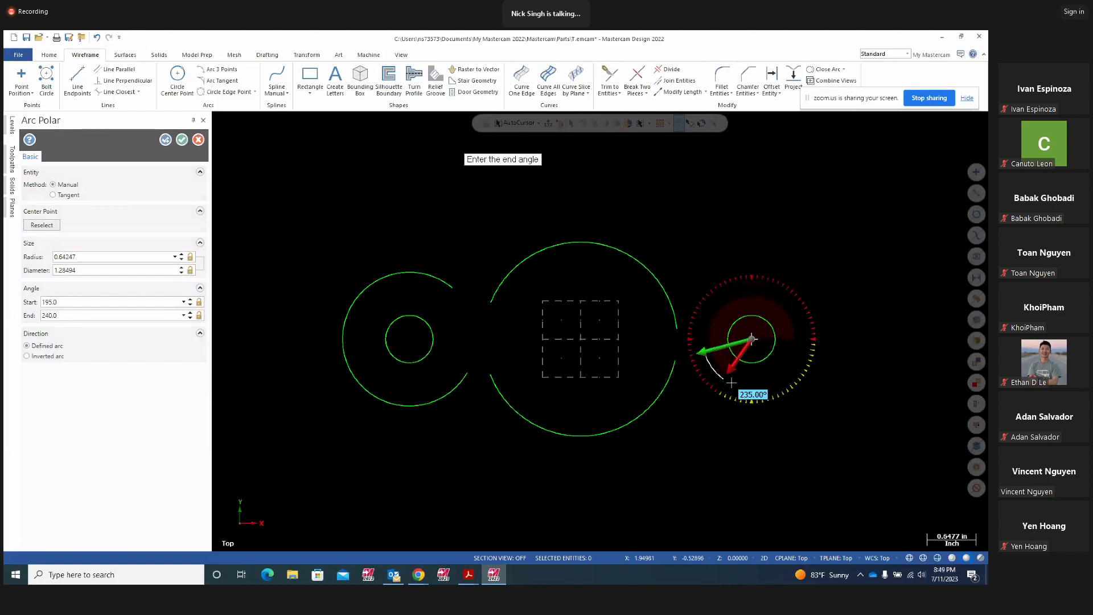
pyautogui.click(716, 327)
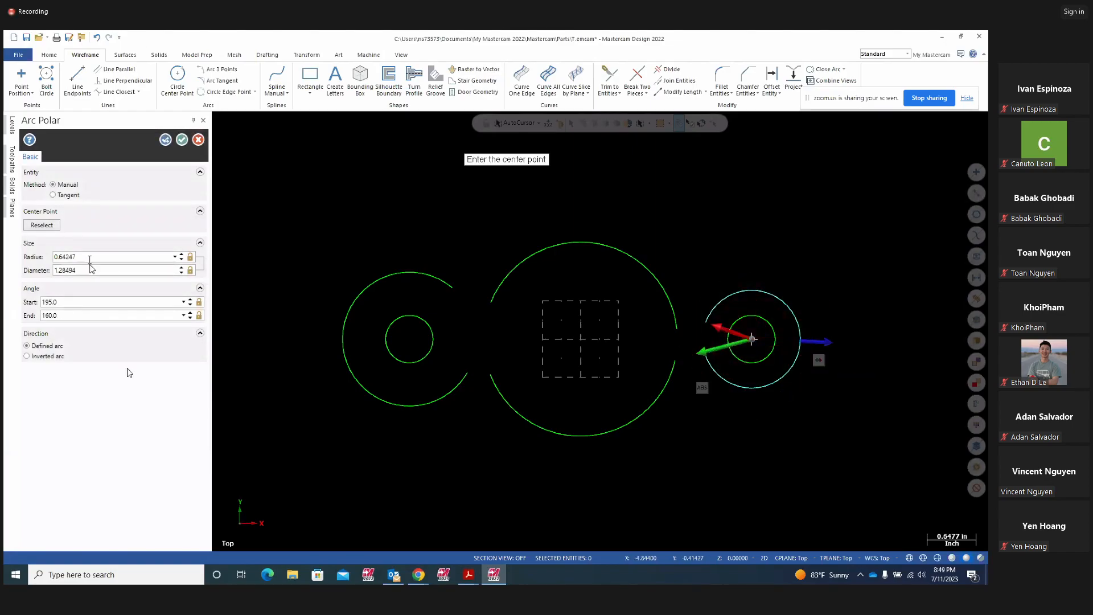
# - Set the right end arc's radius to 0.88 in, create it and finish the Arc Polar command
pyautogui.doubleClick(106, 256)
pyautogui.press('BackSpace')
pyautogui.write('.88')
pyautogui.press('Return')
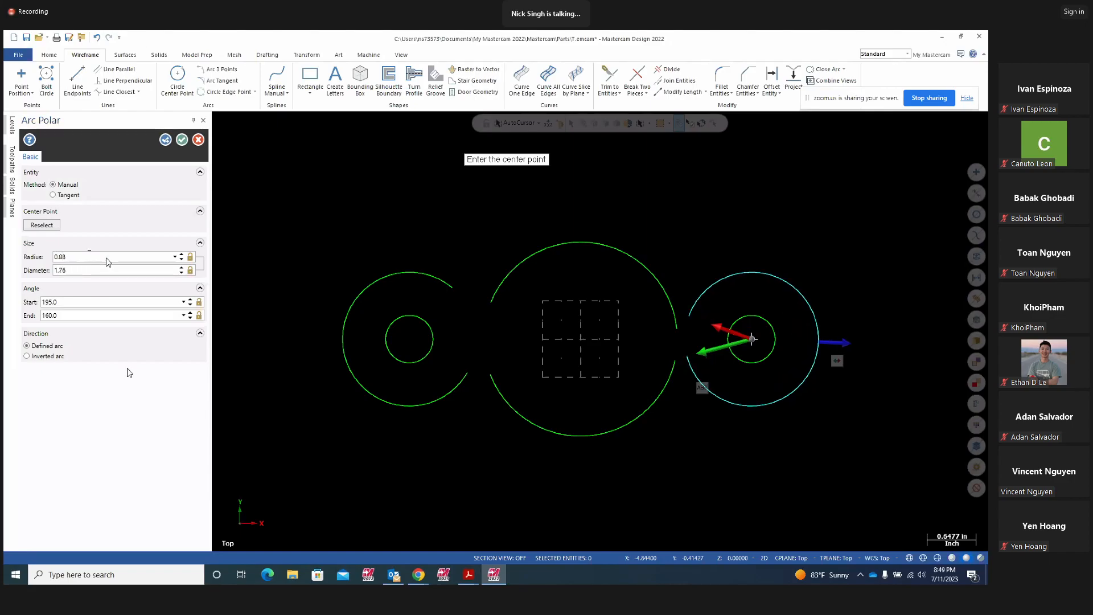
pyautogui.click(166, 140)
pyautogui.click(183, 140)
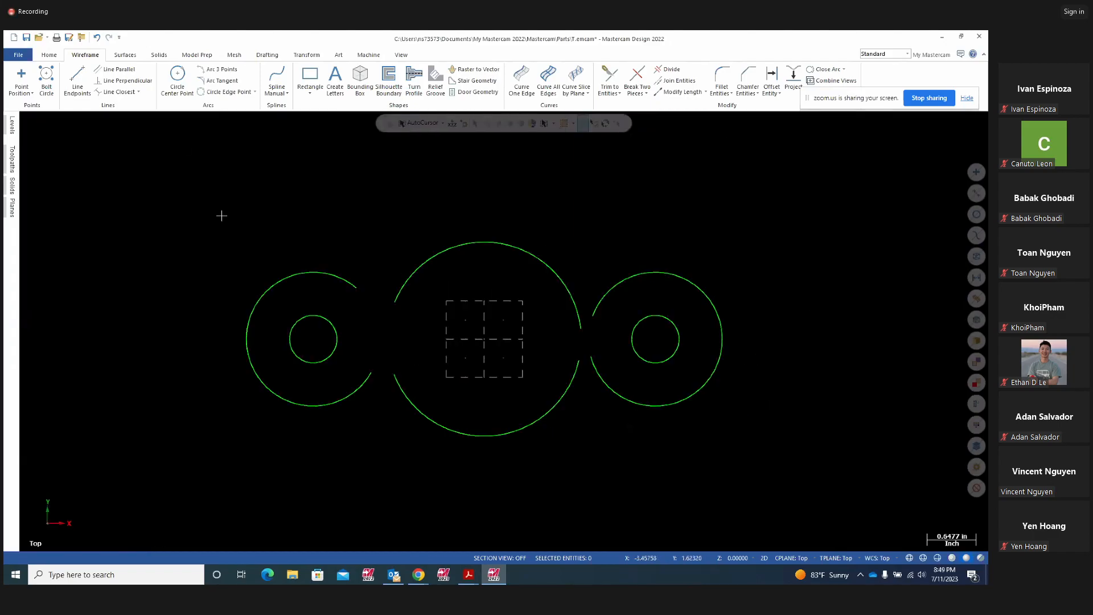
# - Draw two freeform tangent lines along the upper side, joining each end arc to the upper central arc
pyautogui.click(79, 90)
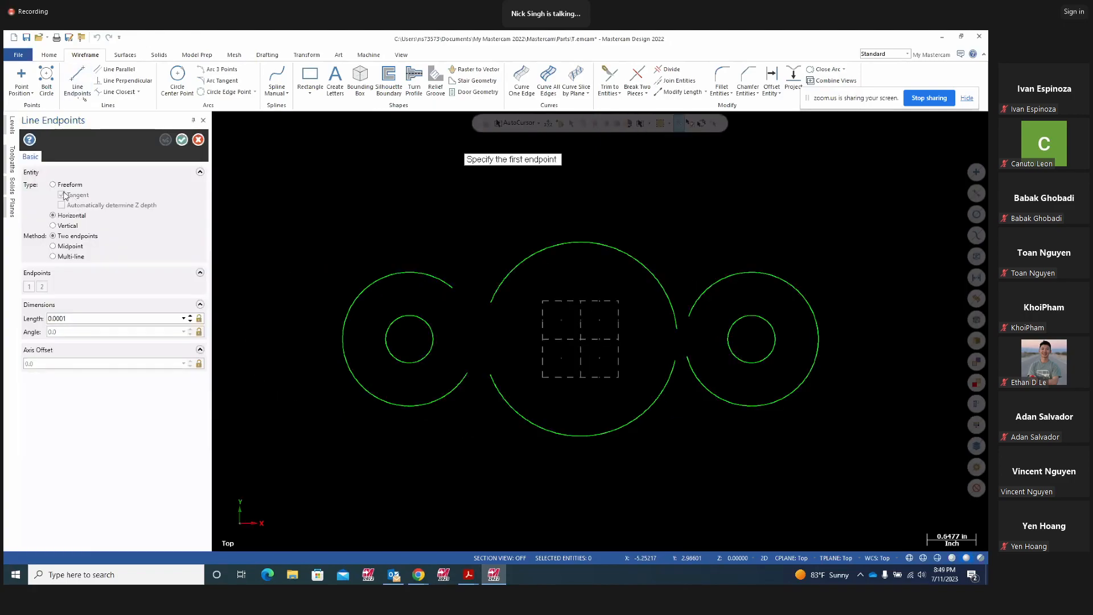
pyautogui.click(53, 184)
pyautogui.click(356, 292)
pyautogui.click(675, 331)
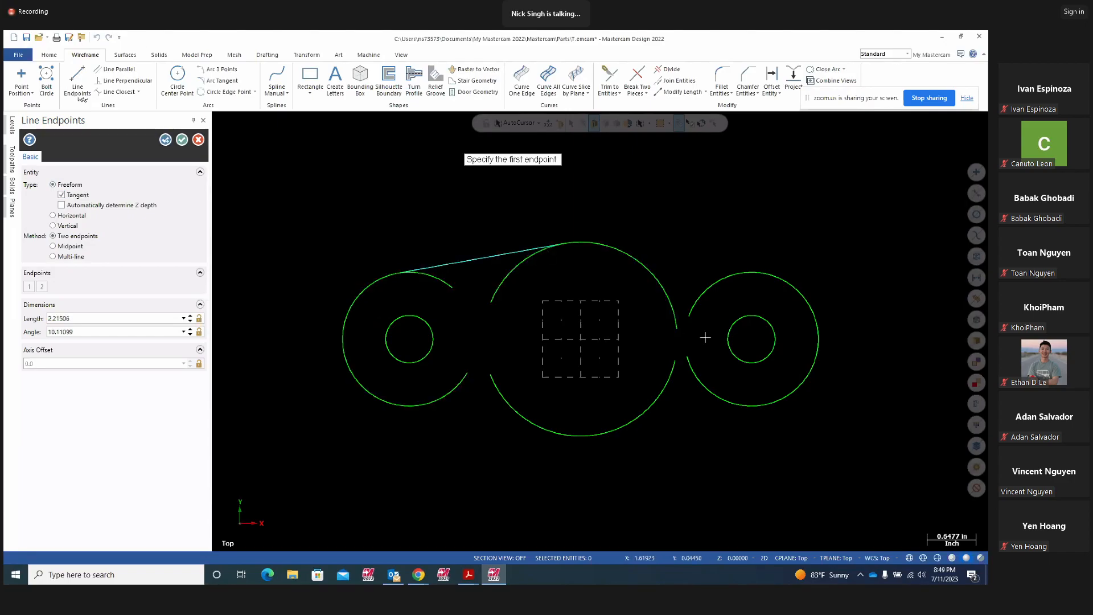
pyautogui.click(815, 321)
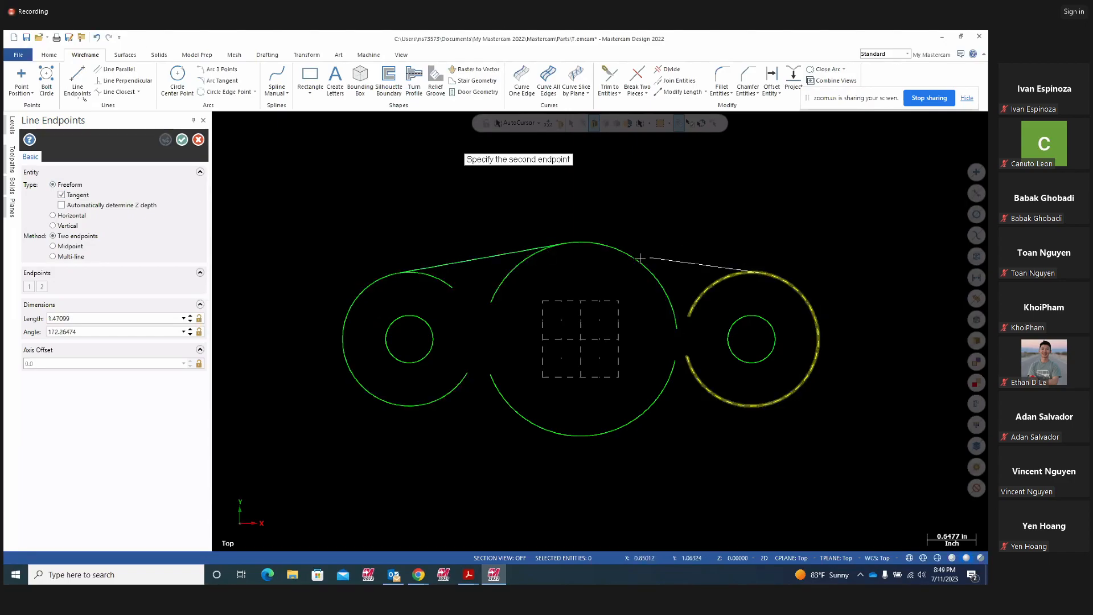
pyautogui.click(627, 259)
# - Draw two tangent lines along the lower side, joining each end arc to the lower central arc, and finish the line command
pyautogui.click(358, 387)
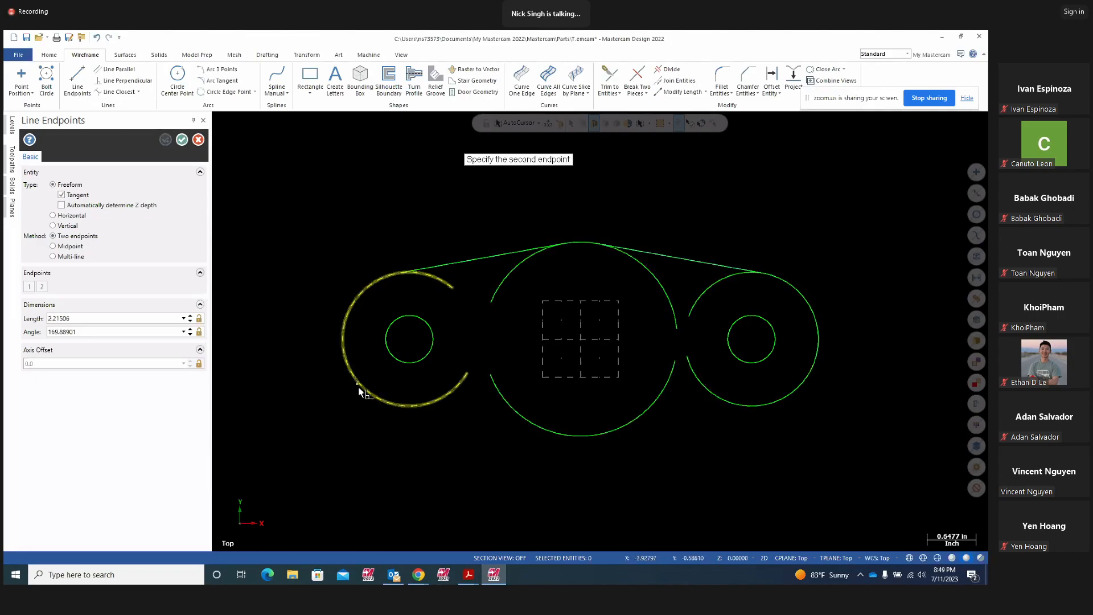
pyautogui.click(576, 438)
pyautogui.click(799, 385)
pyautogui.click(622, 433)
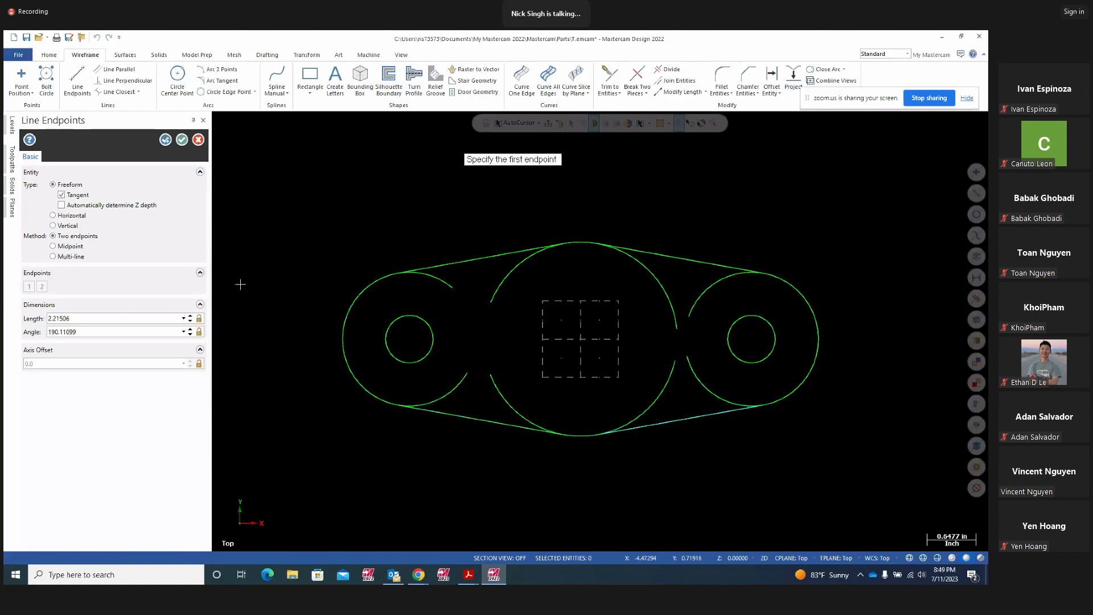
pyautogui.click(181, 139)
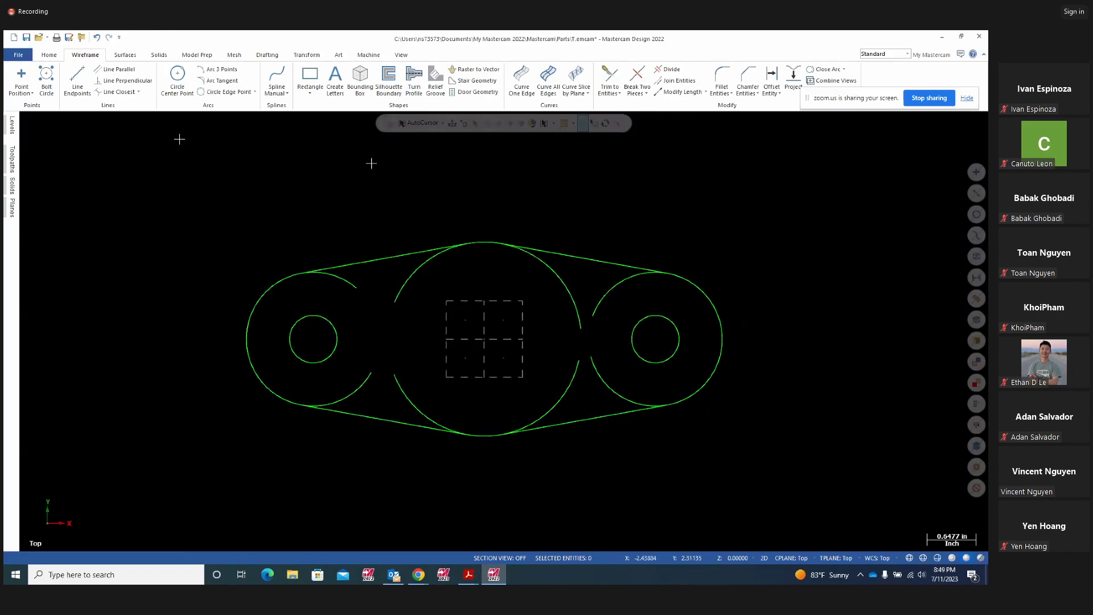
# - Trim away the inner portions of the end arcs and central arcs with Divide, leaving one closed outer profile
pyautogui.click(667, 69)
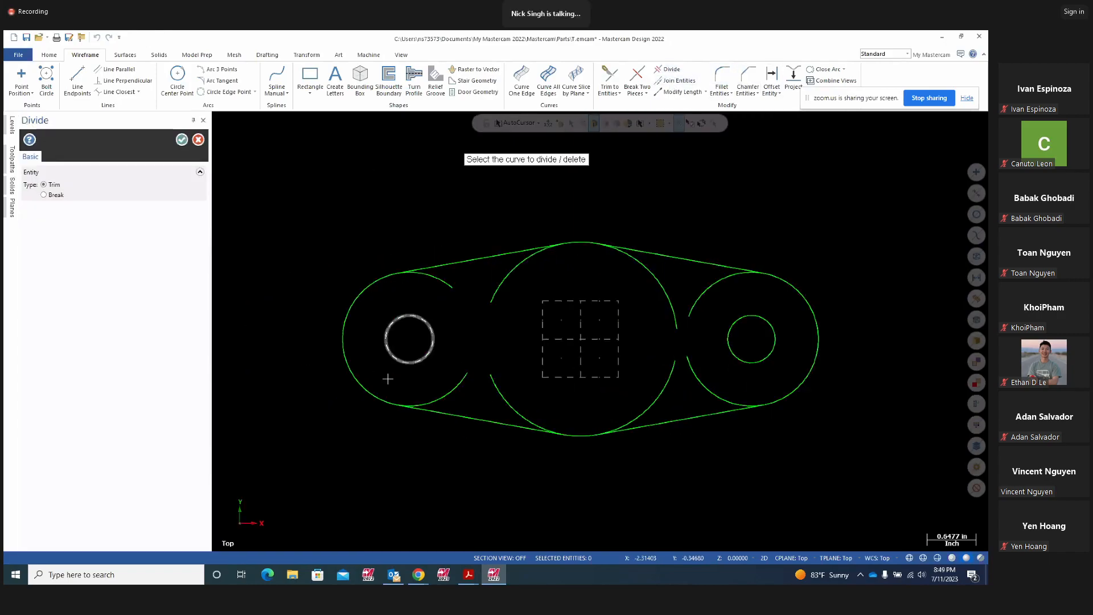
pyautogui.click(445, 283)
pyautogui.click(494, 289)
pyautogui.click(455, 376)
pyautogui.click(494, 384)
pyautogui.click(672, 286)
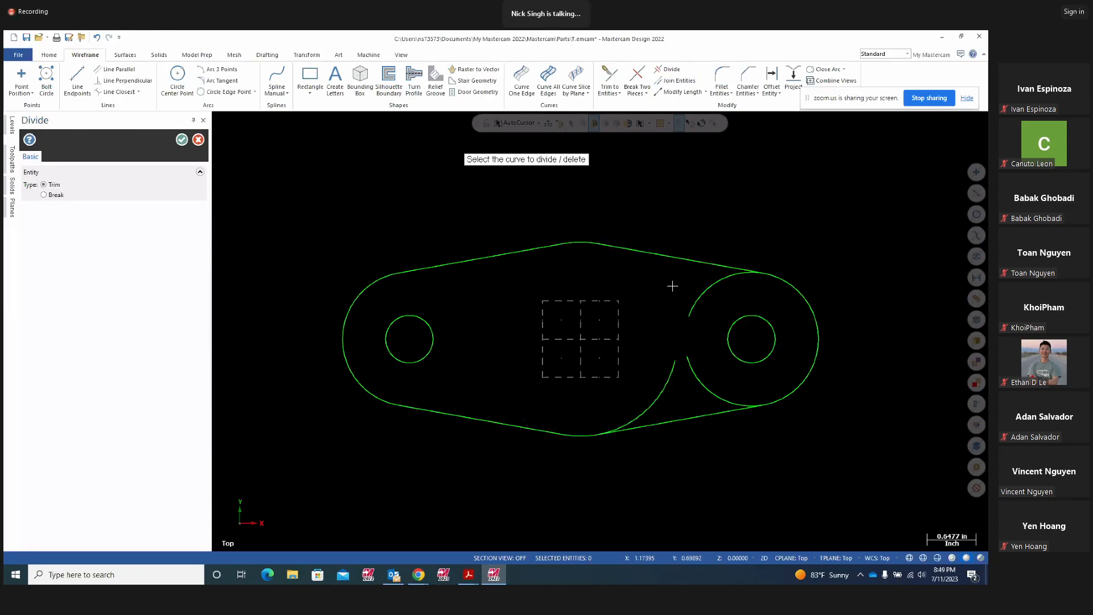
pyautogui.click(694, 371)
pyautogui.click(665, 390)
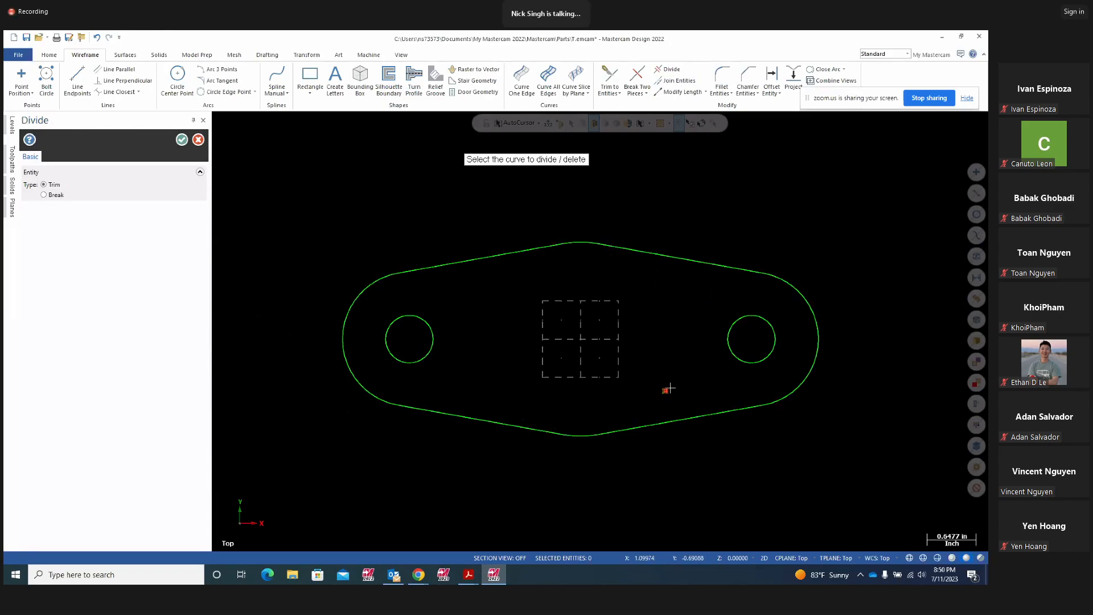
pyautogui.click(182, 139)
# - Analyze the short central arcs at the top and bottom of the profile to check their radius
pyautogui.scroll(2, 480, 336)
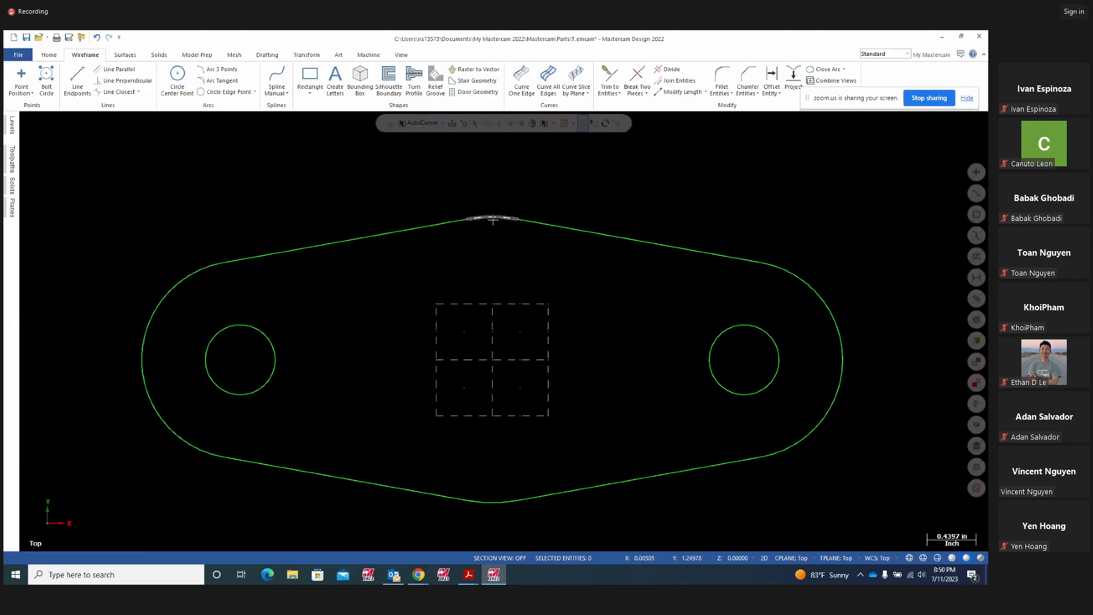
pyautogui.click(48, 55)
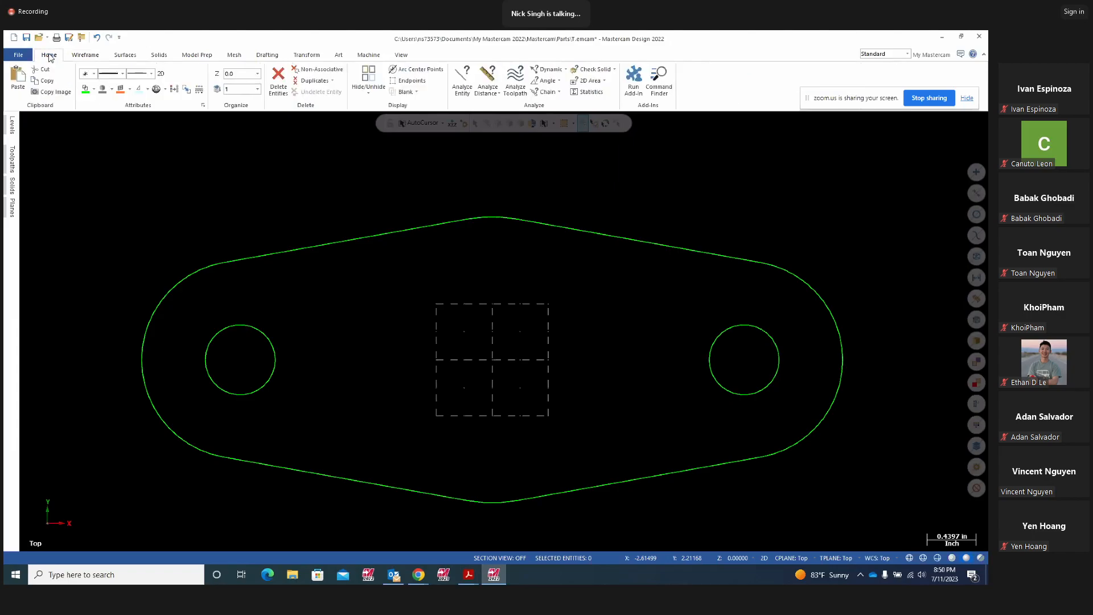
pyautogui.click(462, 80)
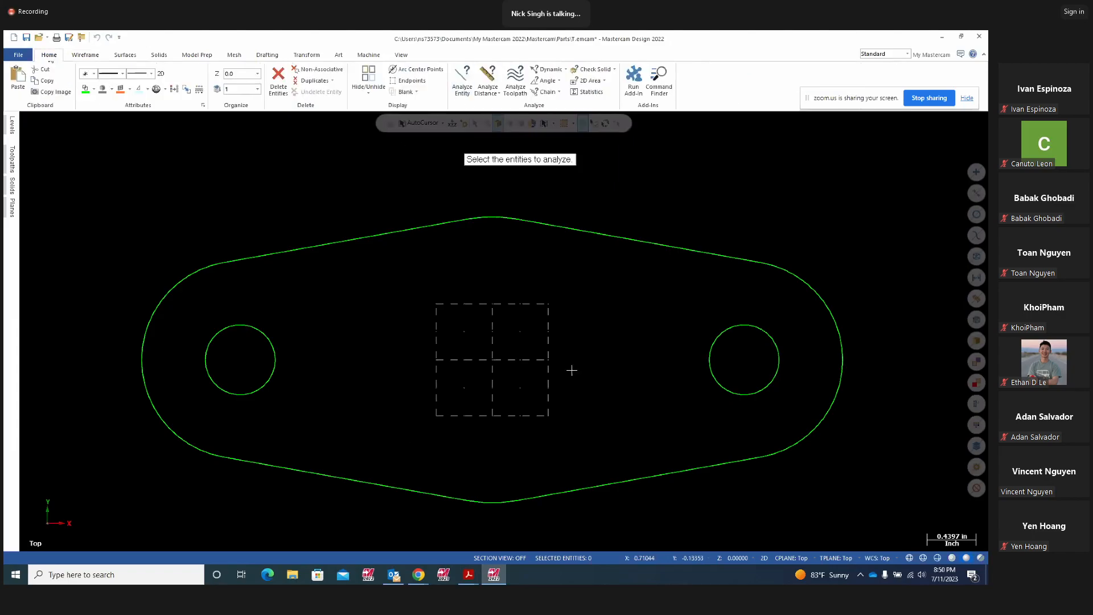
pyautogui.click(495, 219)
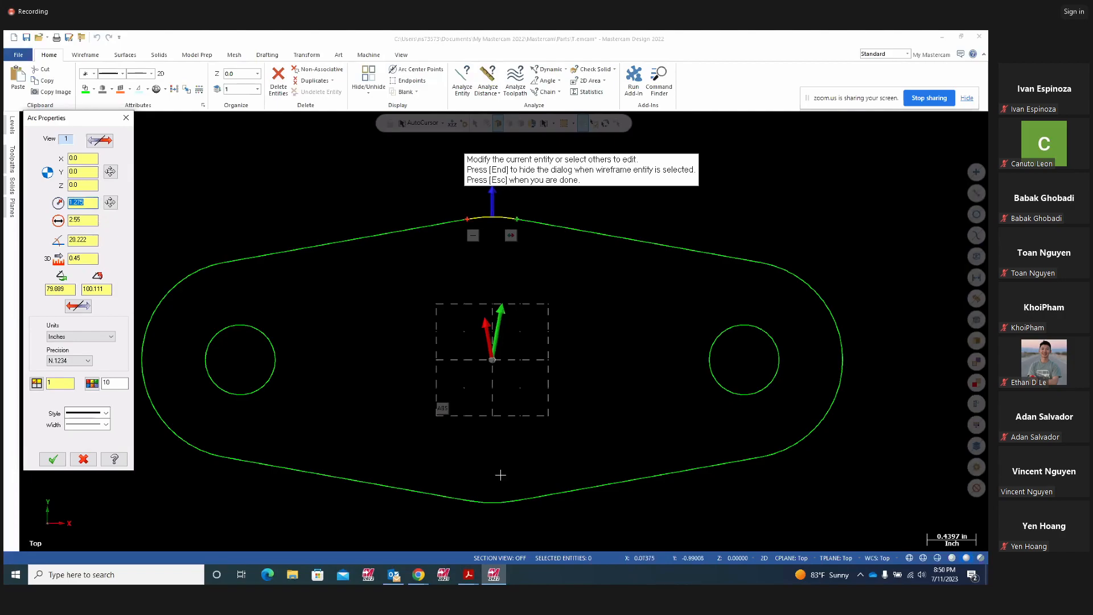
pyautogui.press('Escape')
pyautogui.click(478, 500)
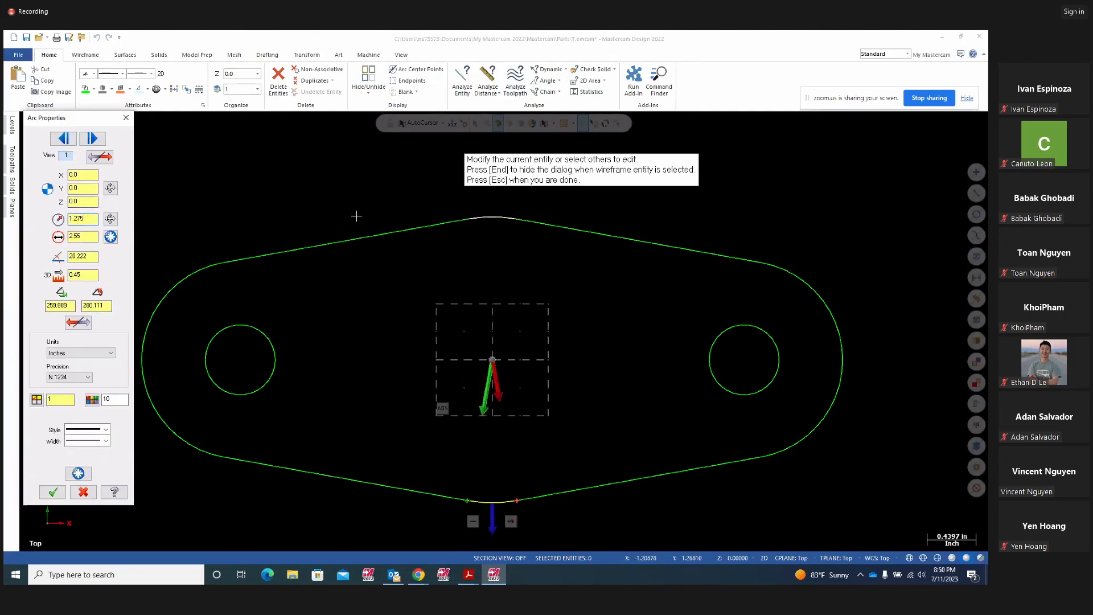
pyautogui.press('Escape')
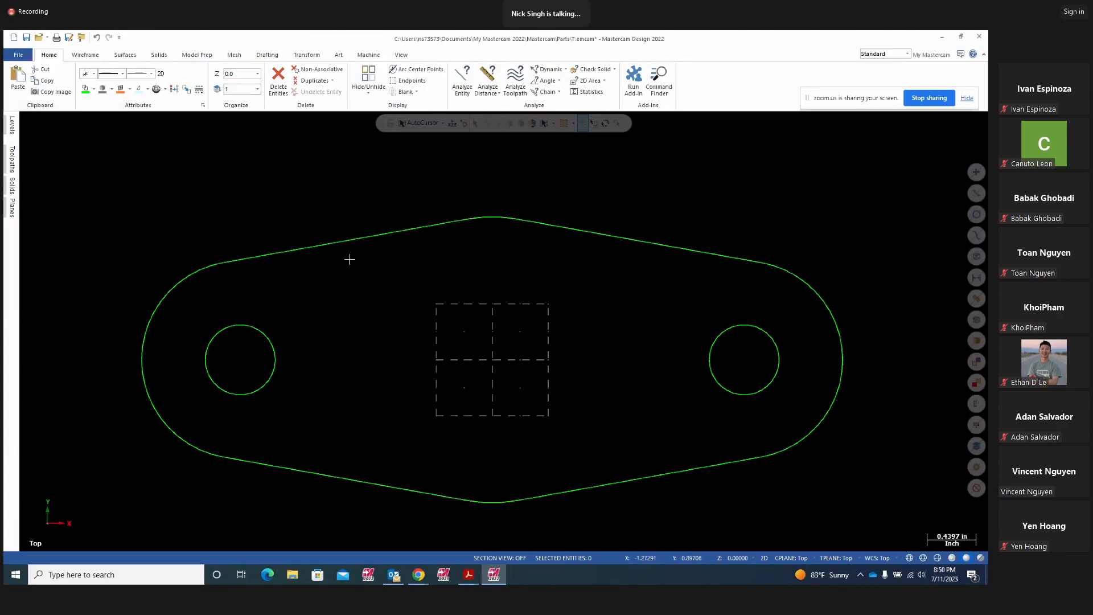
# - Switch to Project14.pdf in Acrobat and highlight around the rotated square boss in the top view
pyautogui.scroll(1, 475, 300)
pyautogui.moveTo(467, 306); pyautogui.dragTo(488, 313, button='middle')
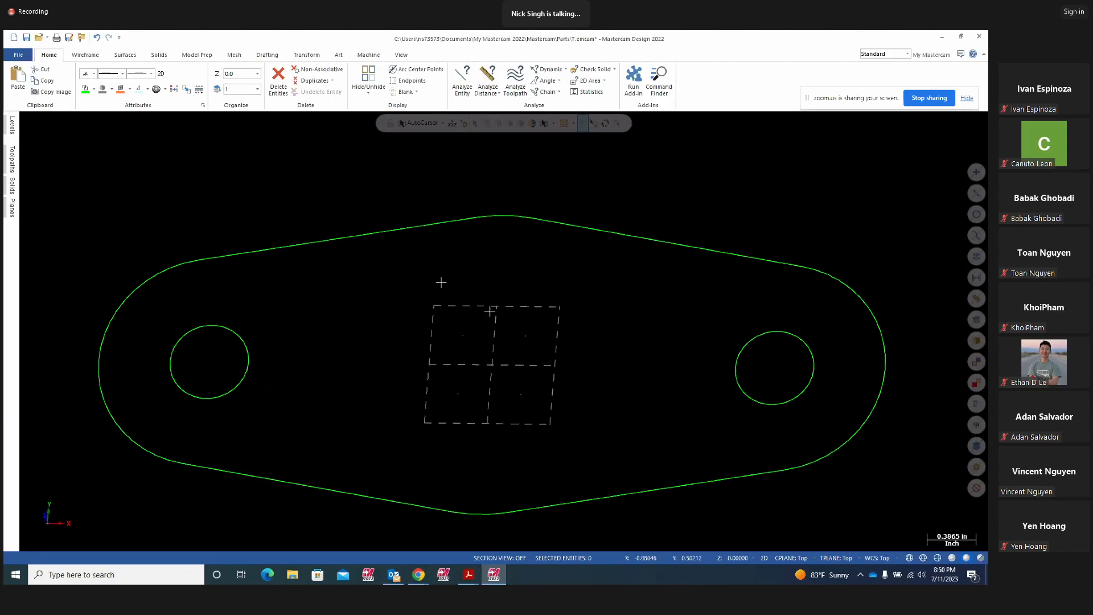
pyautogui.moveTo(481, 578)
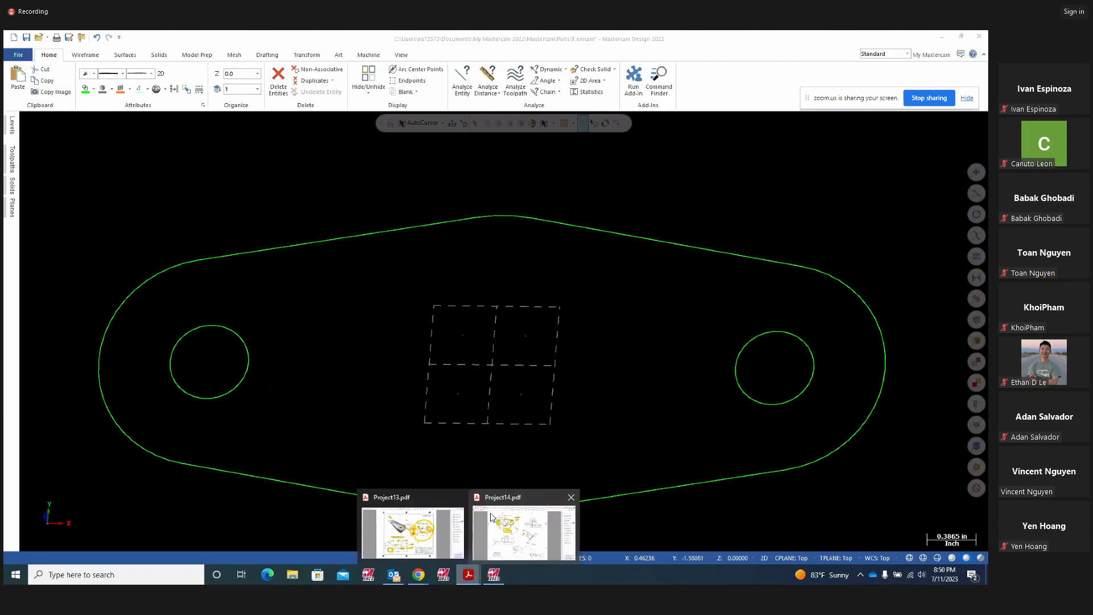
pyautogui.click(497, 518)
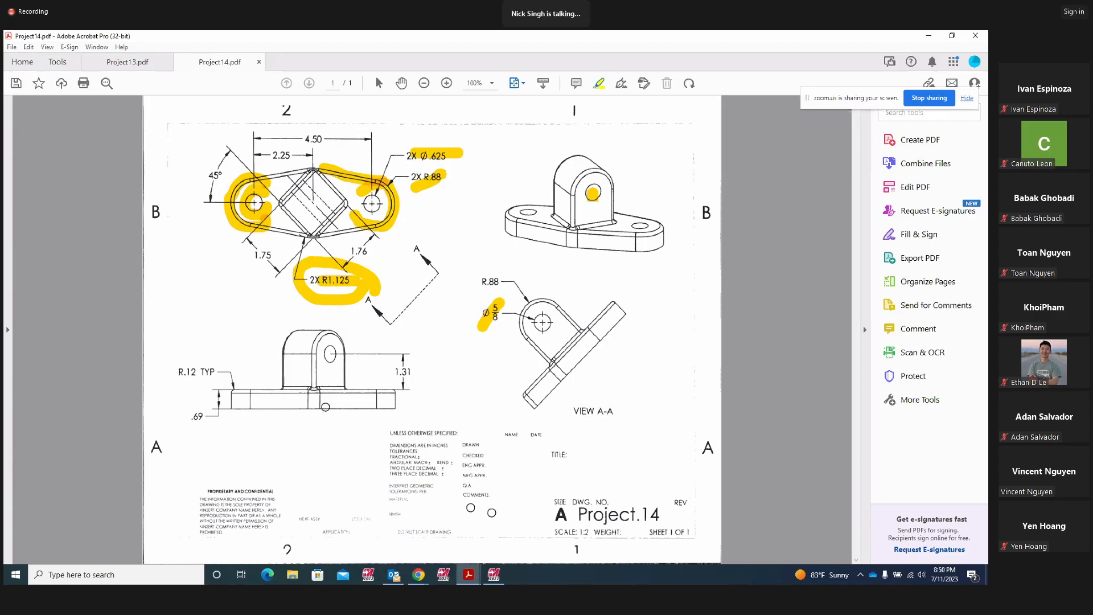
pyautogui.click(354, 188)
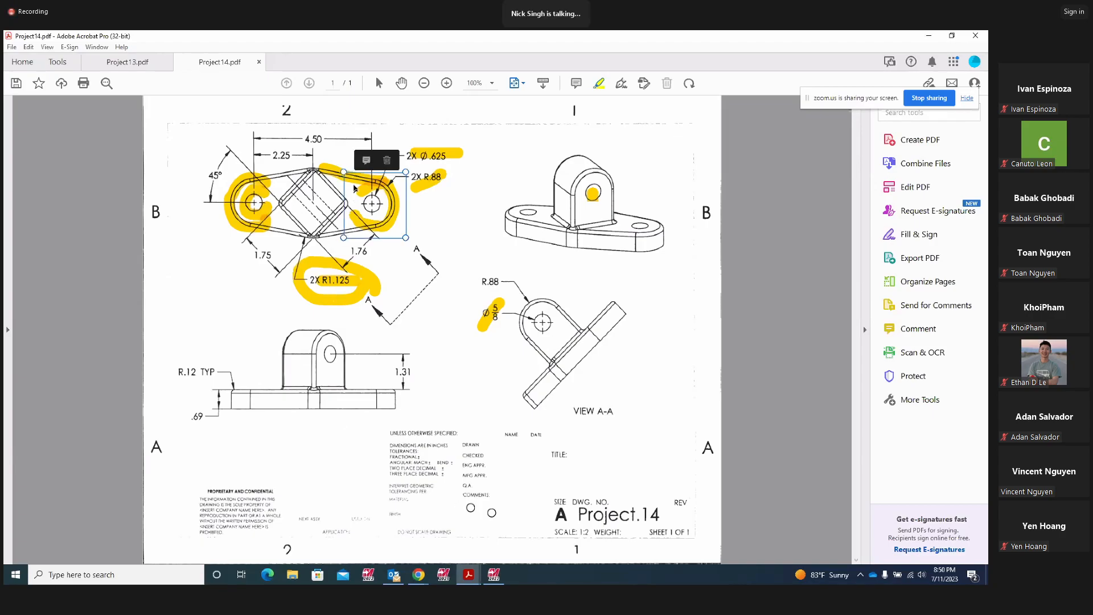
pyautogui.moveTo(339, 151)
pyautogui.mouseDown()
pyautogui.moveTo(287, 164)
pyautogui.moveTo(272, 211)
pyautogui.moveTo(341, 237)
pyautogui.moveTo(357, 161)
pyautogui.moveTo(312, 166)
pyautogui.mouseUp()
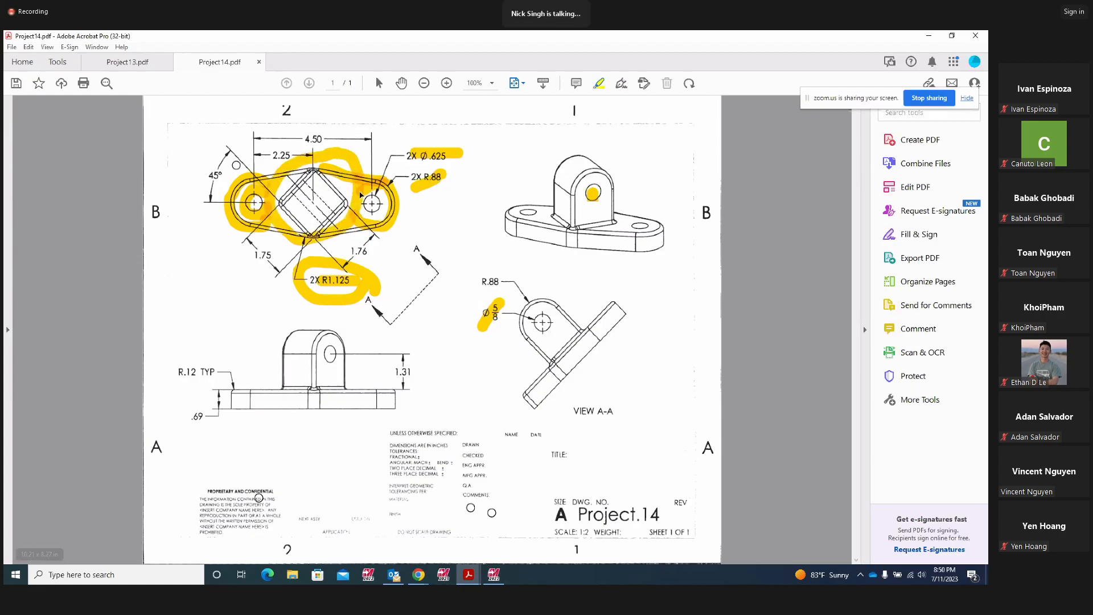
# - Highlight the 45°, 1.76 and 1.75 dimensions of the square boss, and return to Mastercam
pyautogui.moveTo(229, 160)
pyautogui.mouseDown()
pyautogui.moveTo(188, 170)
pyautogui.moveTo(226, 190)
pyautogui.moveTo(233, 162)
pyautogui.mouseUp()
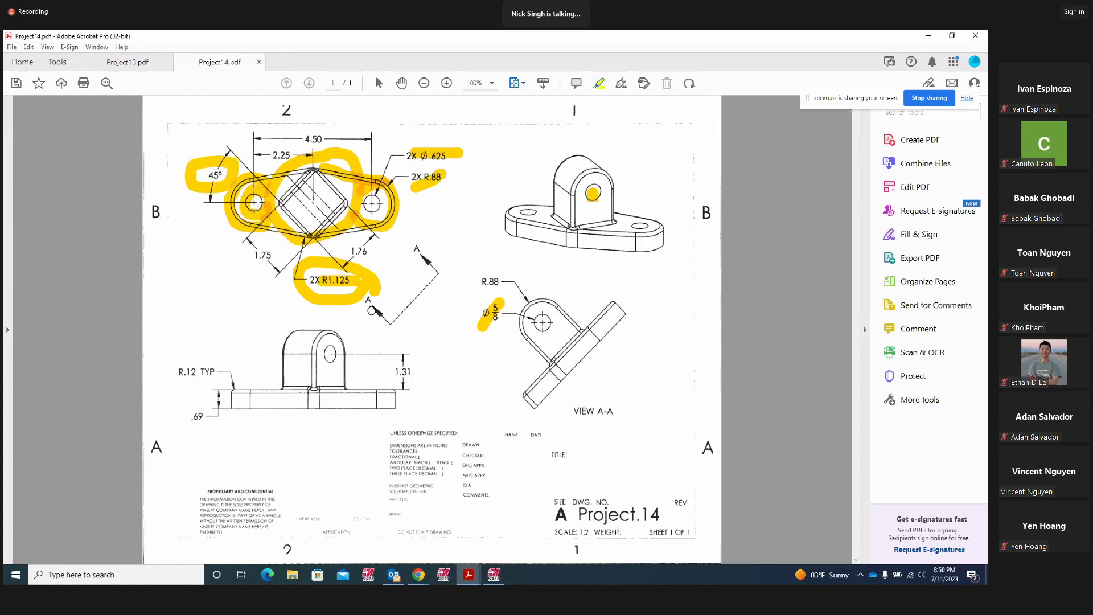
pyautogui.moveTo(380, 238); pyautogui.dragTo(355, 265)
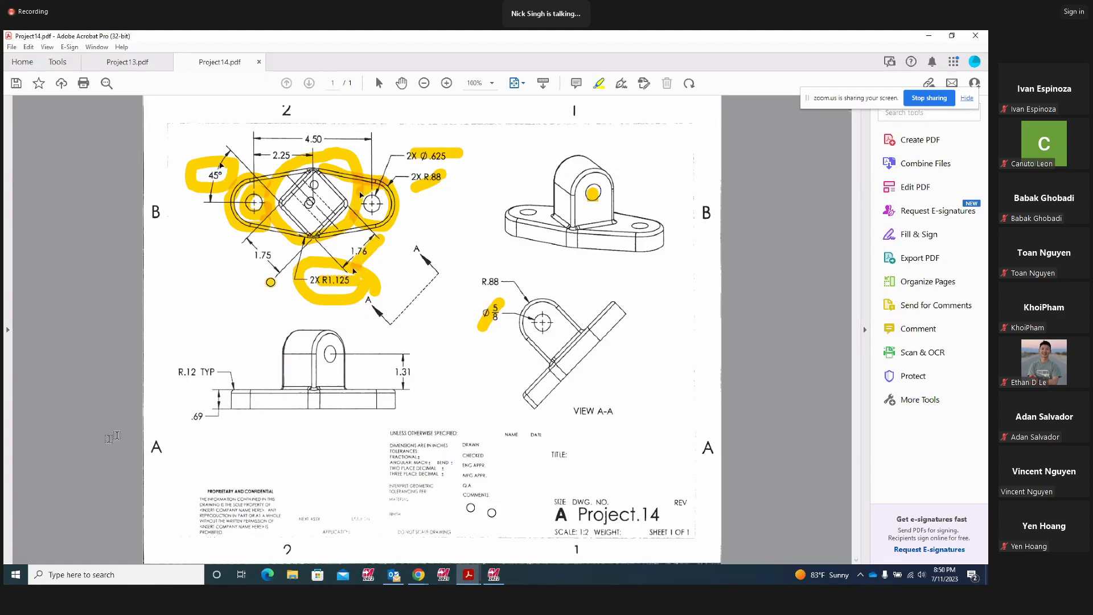
pyautogui.moveTo(237, 255); pyautogui.dragTo(273, 281)
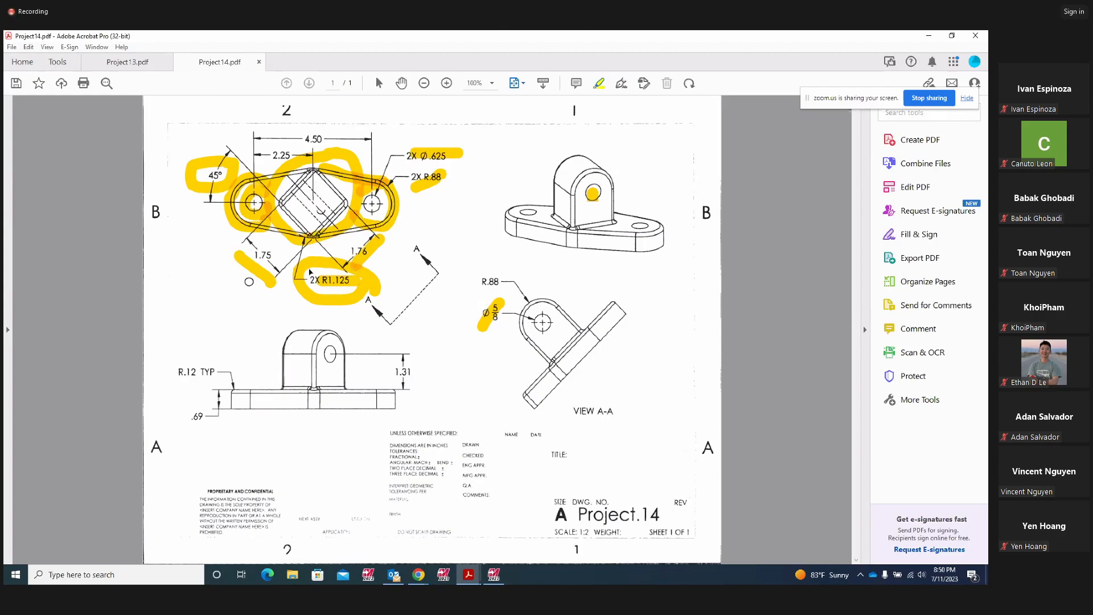
pyautogui.click(494, 575)
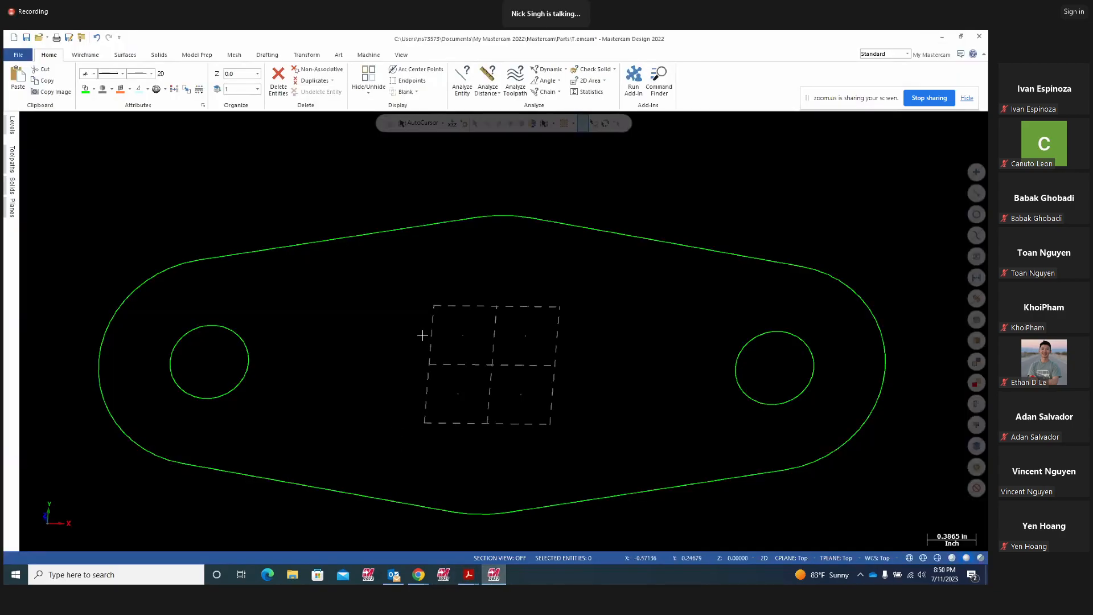
# - In the top view, place a rectangular shape 1.76 in wide and 1.75 in high, rotated 45° and centred on the origin
pyautogui.rightClick(371, 320)
pyautogui.click(392, 376)
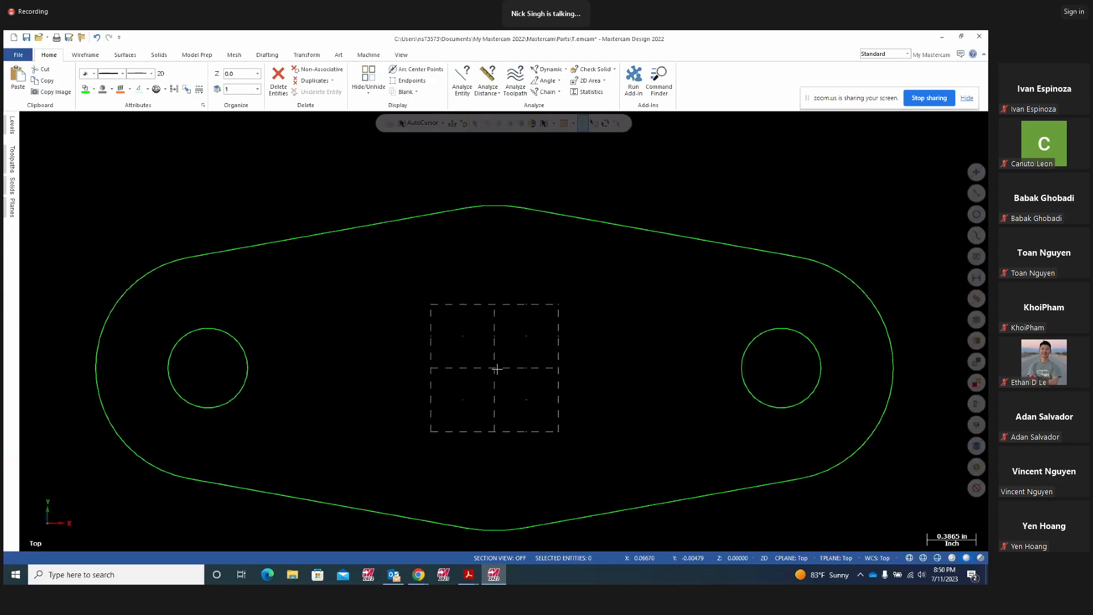
pyautogui.click(90, 55)
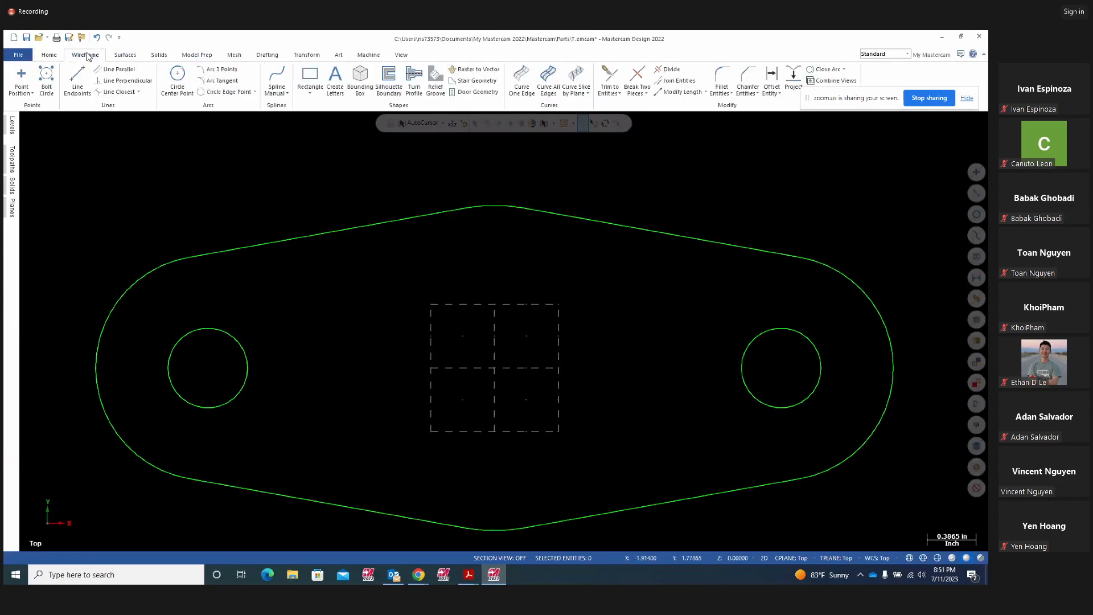
pyautogui.click(309, 91)
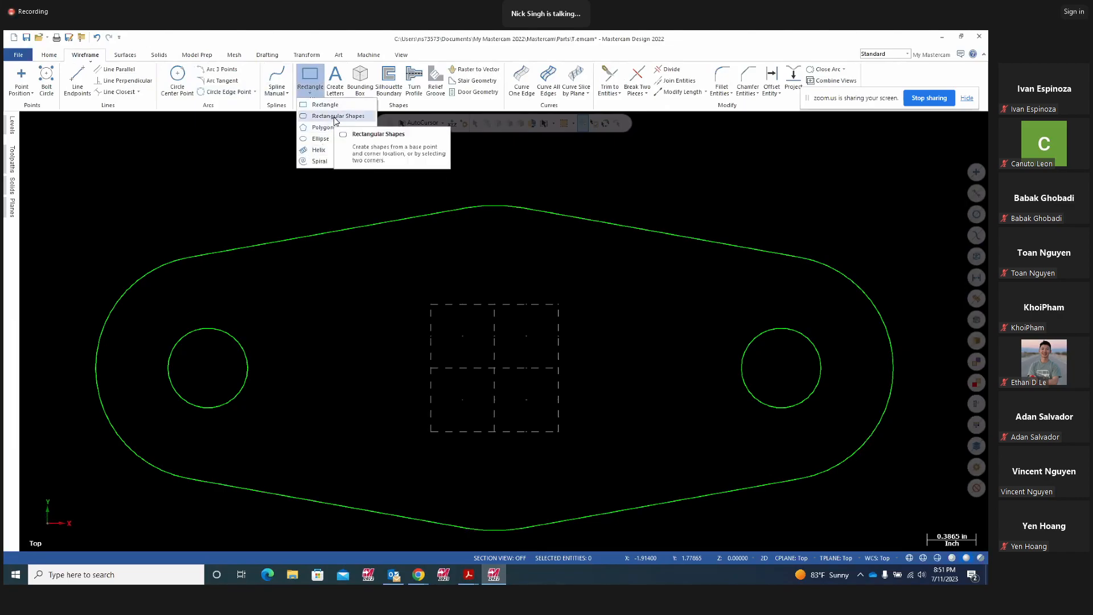
pyautogui.click(336, 116)
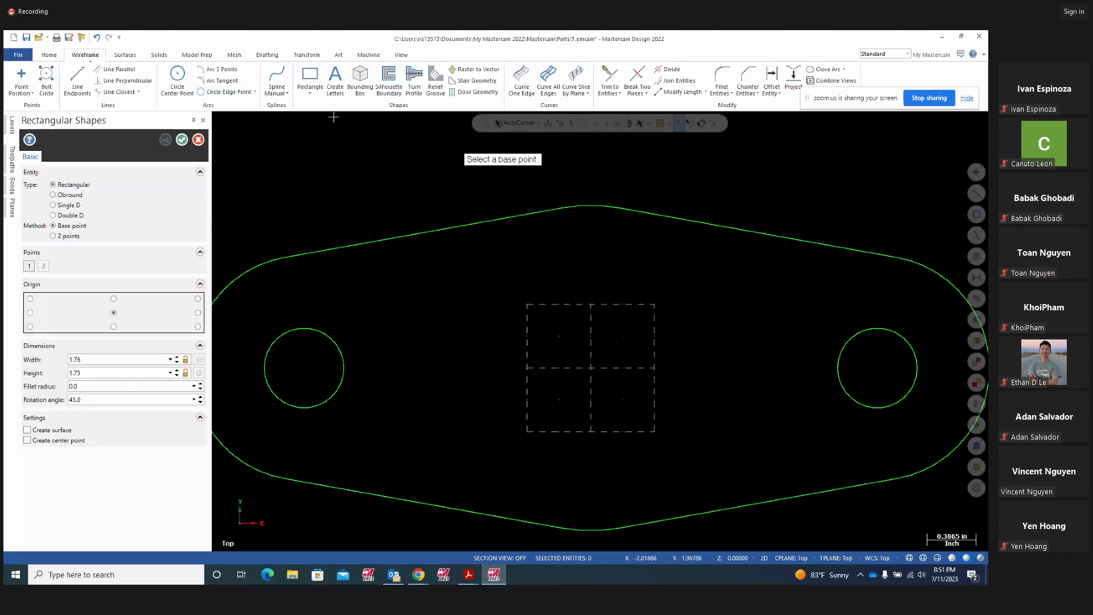
pyautogui.moveTo(92, 359); pyautogui.dragTo(42, 359)
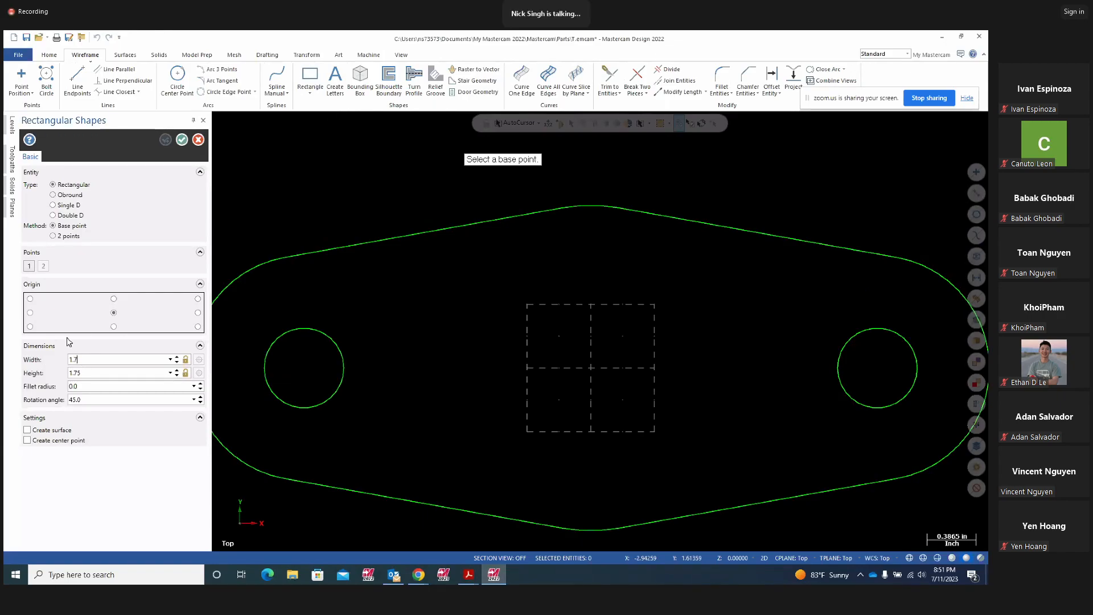
pyautogui.press('Tab')
pyautogui.doubleClick(85, 401)
pyautogui.write('45')
pyautogui.press('Return')
pyautogui.click(593, 374)
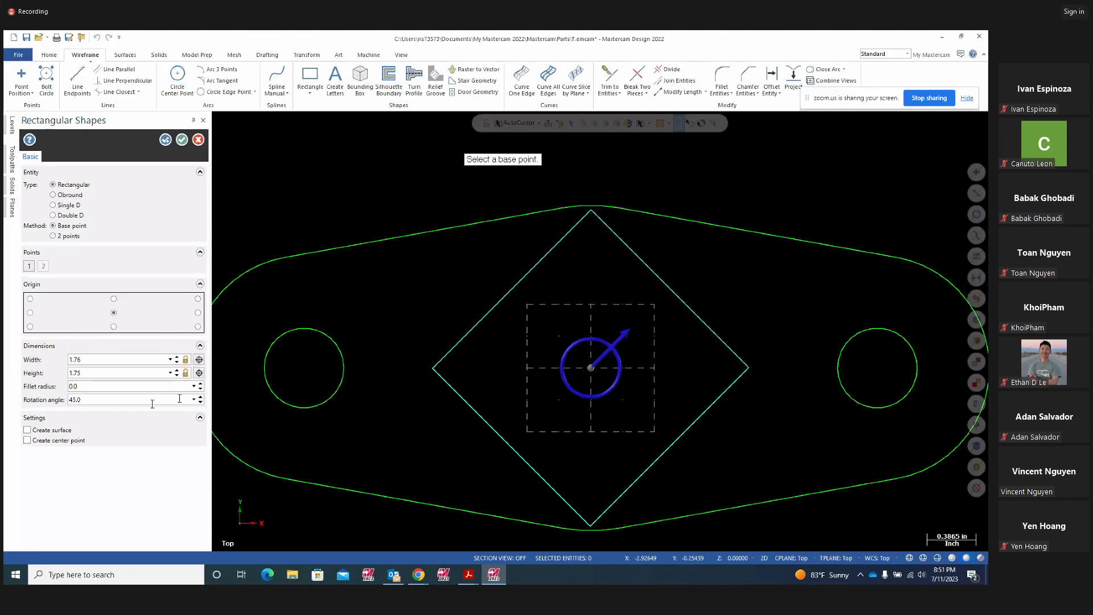
# - Preview the rectangular shape at 0° rotation, reset its rotation angle to 45°, and accept the shape
pyautogui.doubleClick(106, 401)
pyautogui.write('0')
pyautogui.press('Return')
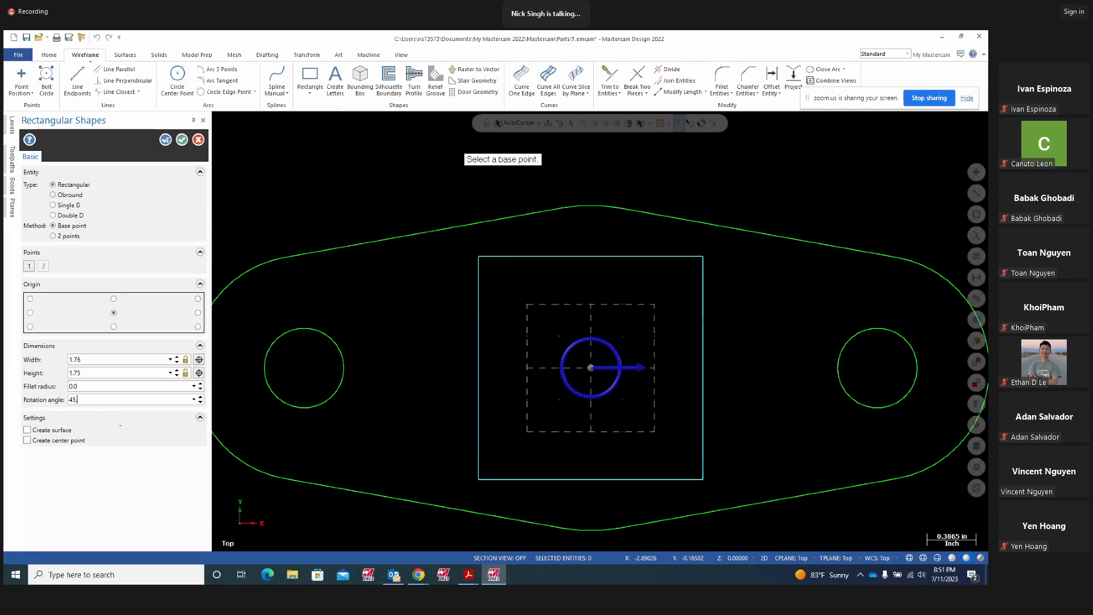
pyautogui.press('Return')
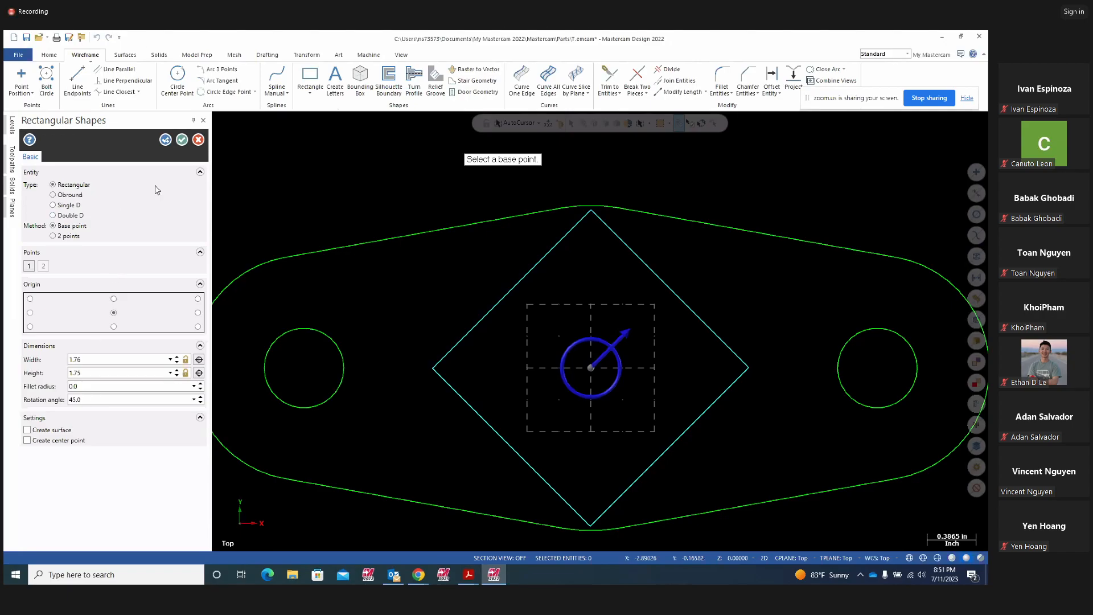
pyautogui.click(181, 140)
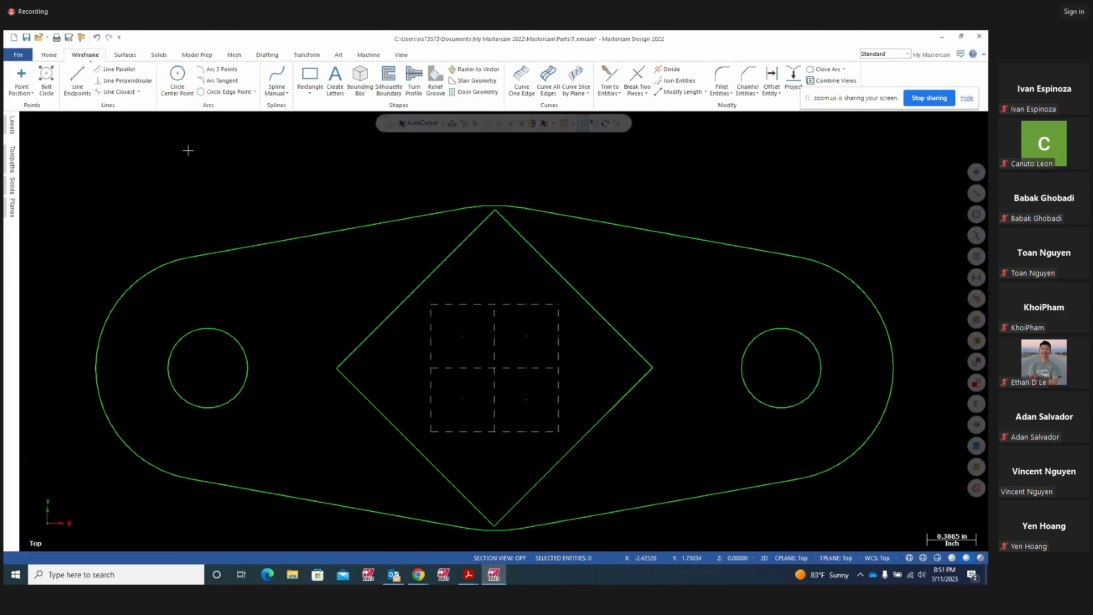
# - Analyze the two lower sides of the rotated square to check their lengths
pyautogui.click(49, 55)
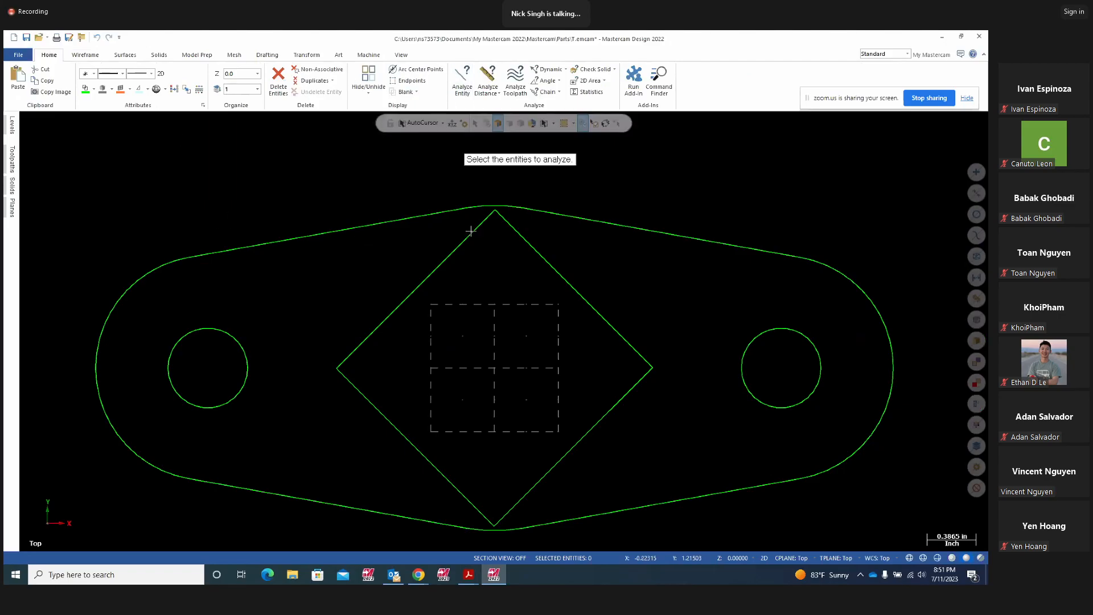
pyautogui.click(572, 448)
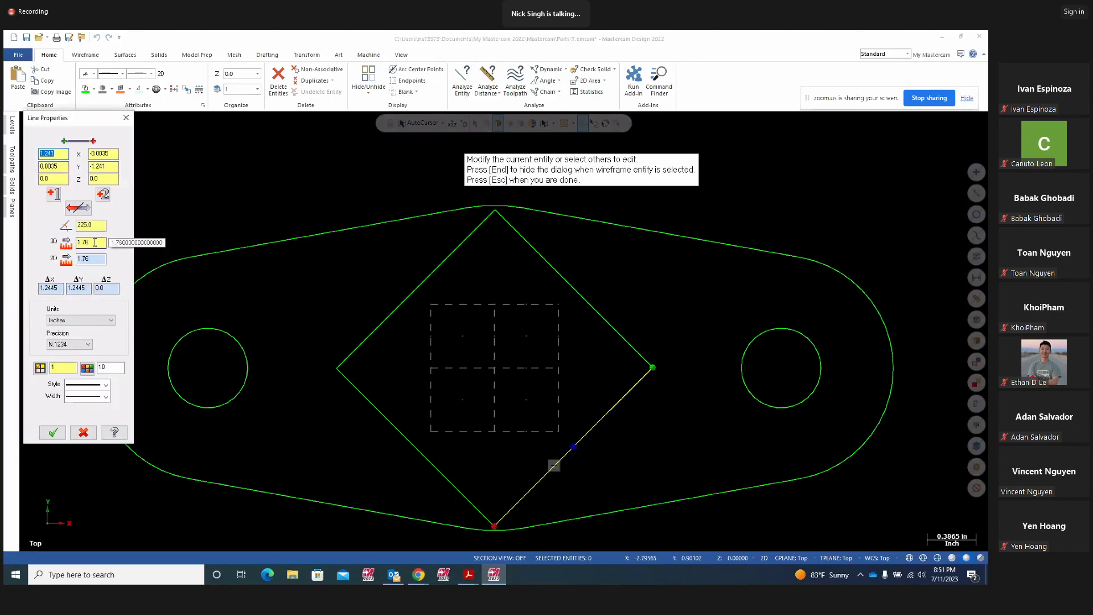
pyautogui.click(405, 440)
pyautogui.doubleClick(81, 258)
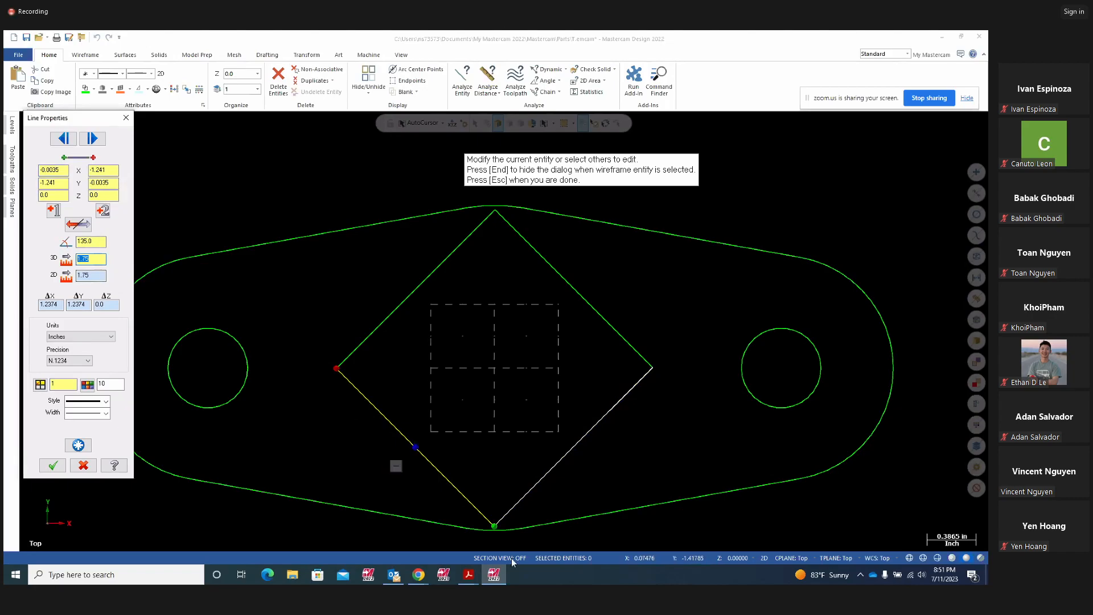
# - Switch to Project14.pdf in Acrobat and highlight the boss's 1.75 and 1.76 dimensions in the top view
pyautogui.click(468, 574)
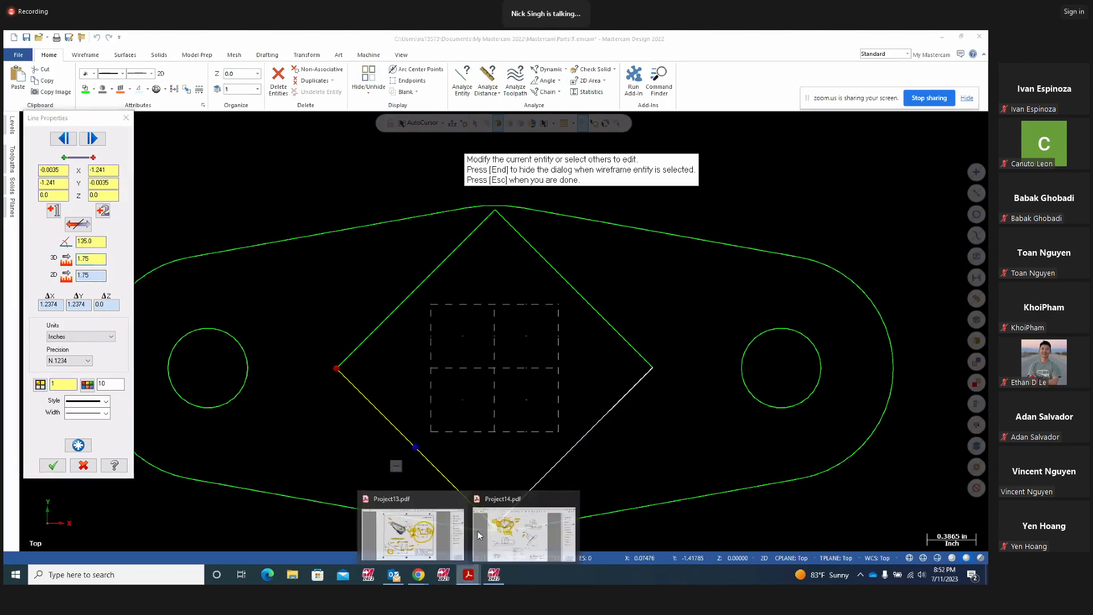
pyautogui.click(518, 525)
pyautogui.moveTo(267, 244)
pyautogui.mouseDown()
pyautogui.moveTo(251, 272)
pyautogui.moveTo(262, 274)
pyautogui.mouseUp()
pyautogui.moveTo(375, 253)
pyautogui.mouseDown()
pyautogui.moveTo(371, 265)
pyautogui.moveTo(362, 244)
pyautogui.mouseUp()
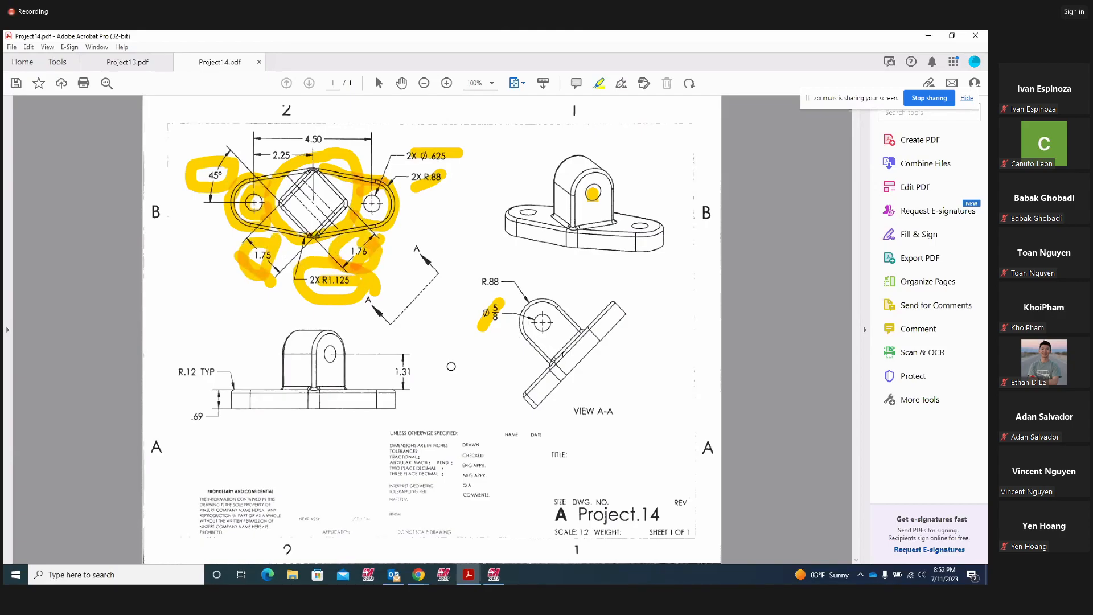
# - Delete the highlight marks around the left hole, the square boss, and the 1.75 and 1.76 dimensions in the top view
pyautogui.rightClick(356, 249)
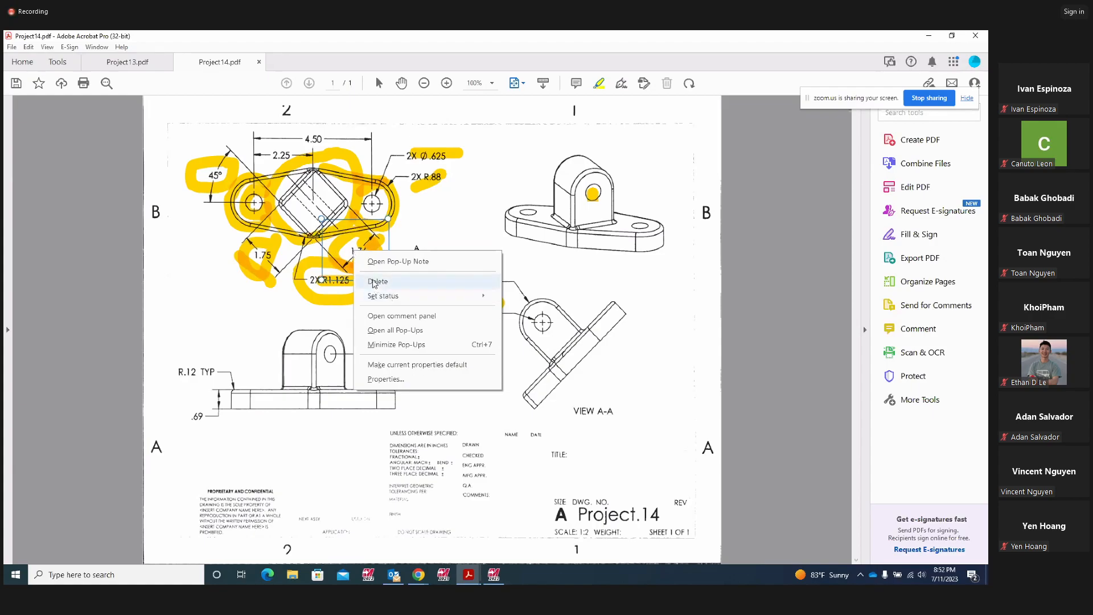
pyautogui.click(376, 280)
pyautogui.rightClick(259, 197)
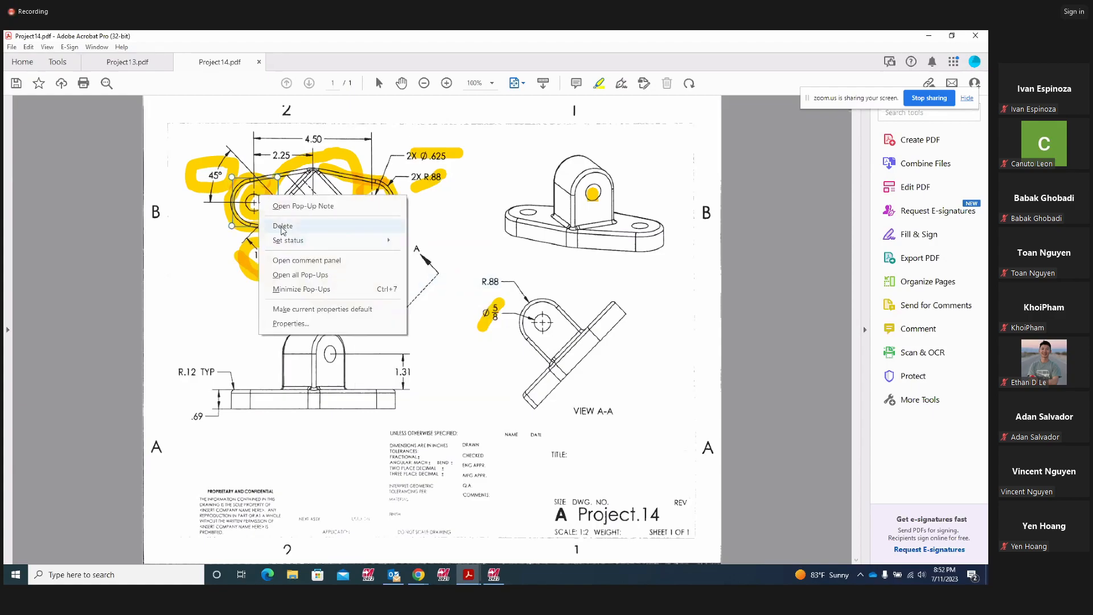
pyautogui.click(282, 227)
pyautogui.rightClick(261, 248)
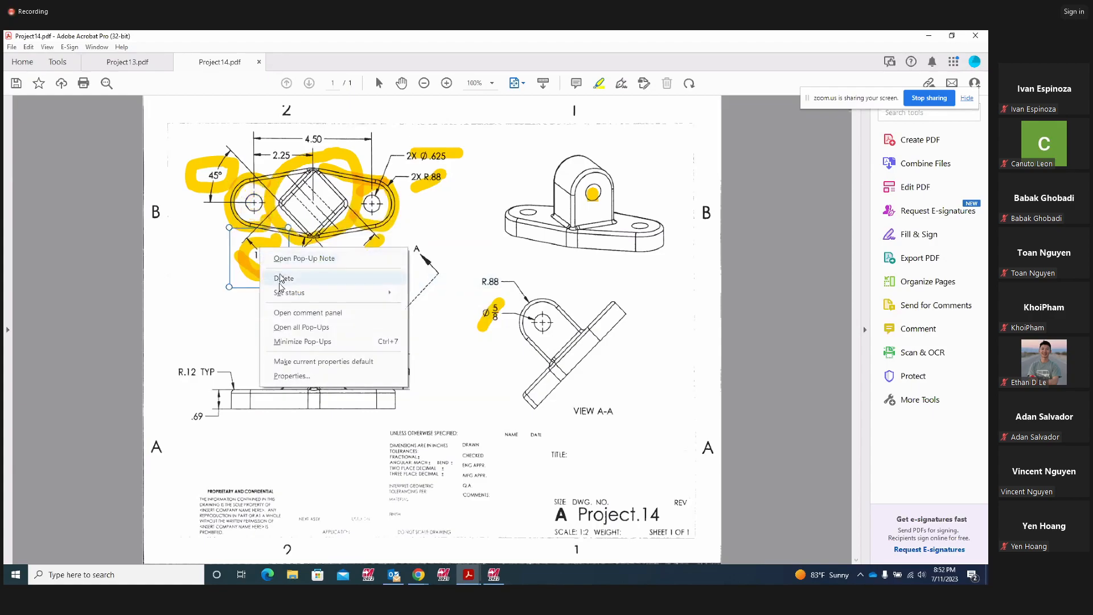
pyautogui.click(280, 279)
pyautogui.rightClick(252, 185)
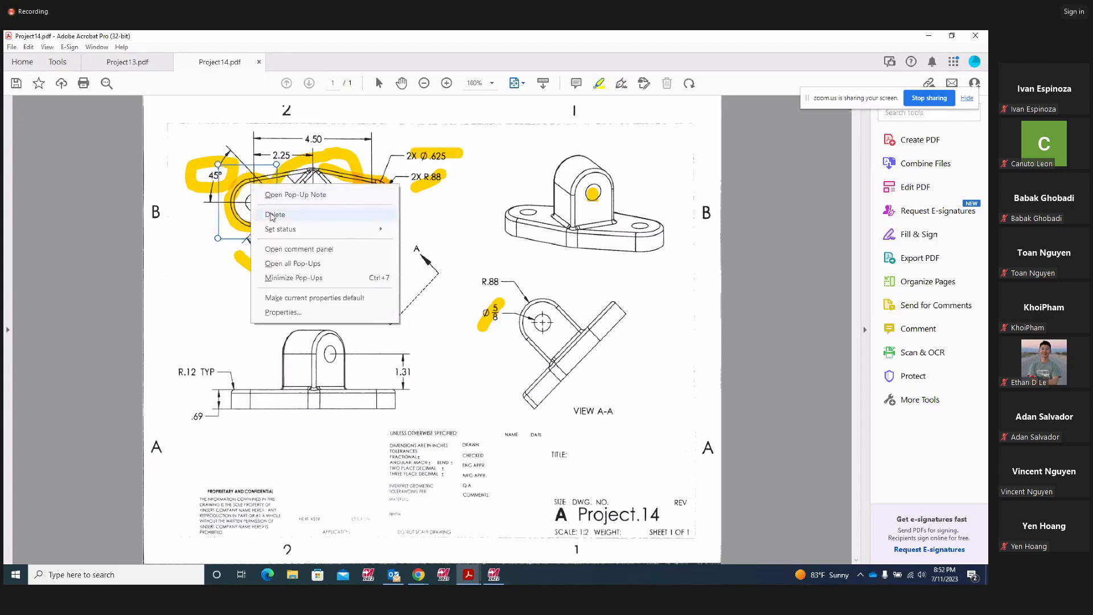
pyautogui.click(273, 215)
pyautogui.rightClick(290, 176)
pyautogui.click(312, 205)
pyautogui.rightClick(311, 166)
pyautogui.click(363, 206)
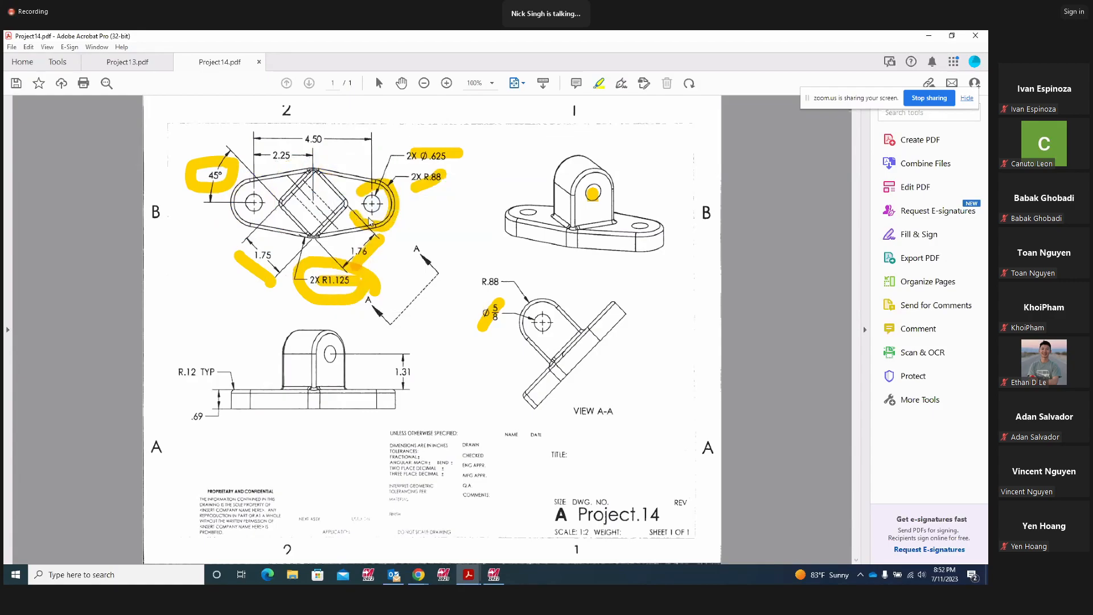
# - Delete the highlights at the right hole and the 1.76, 2X Ø.625 and 2X R.88 dimensions, plus the loop around 2X R1.125
pyautogui.rightClick(370, 222)
pyautogui.click(385, 246)
pyautogui.rightClick(350, 267)
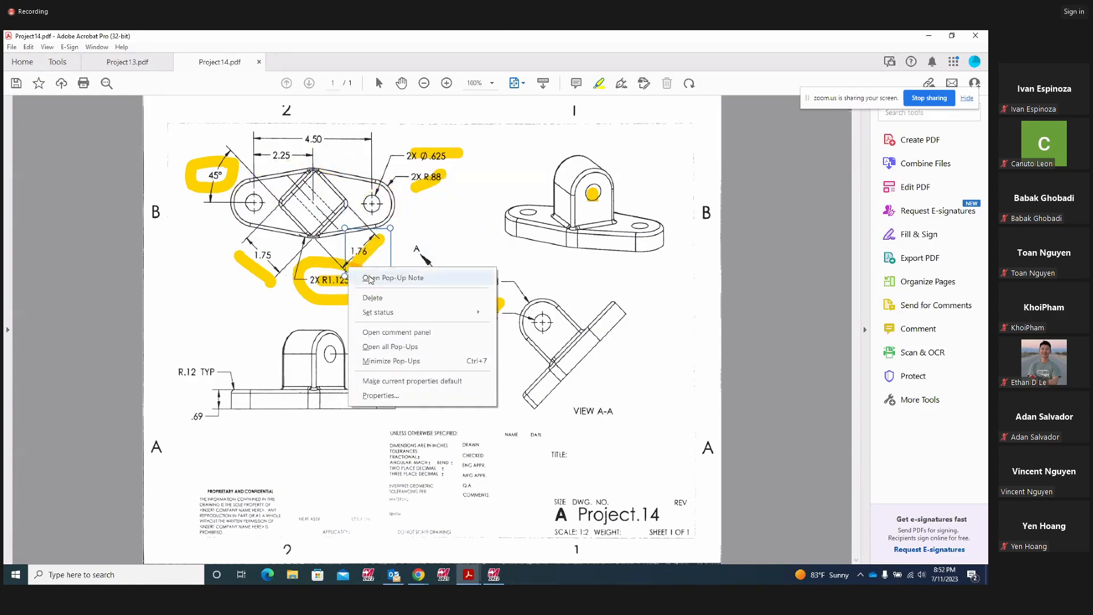
pyautogui.click(372, 297)
pyautogui.rightClick(334, 285)
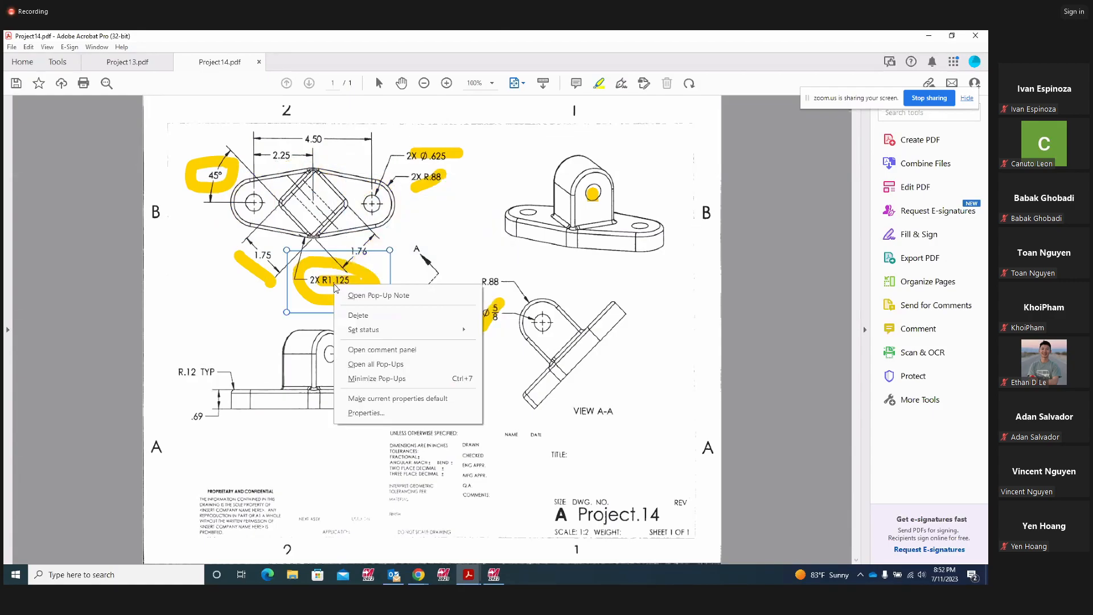
pyautogui.click(357, 314)
pyautogui.rightClick(425, 155)
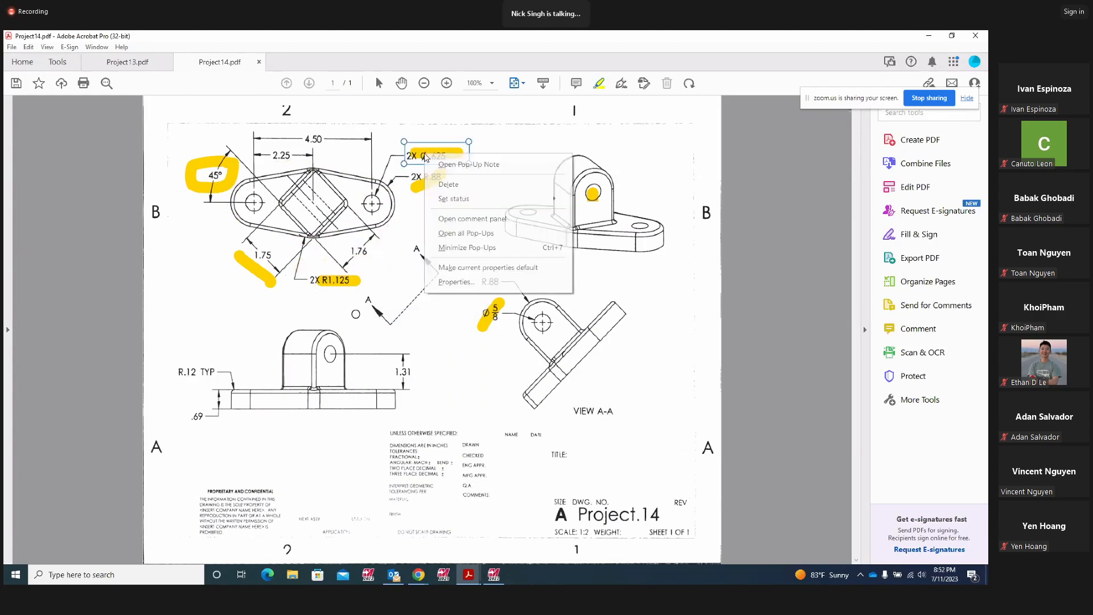
pyautogui.click(442, 184)
pyautogui.rightClick(423, 182)
pyautogui.click(443, 214)
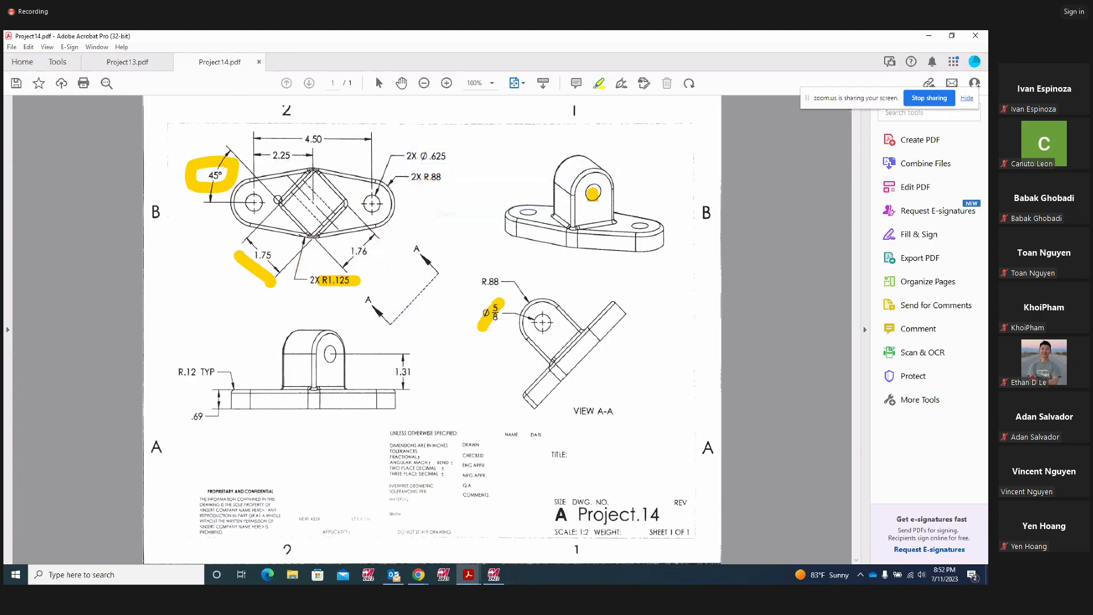
# - Delete the remaining top-view highlights on the 45°, 1.75 and 2X R1.125 dimensions
pyautogui.rightClick(222, 185)
pyautogui.click(246, 212)
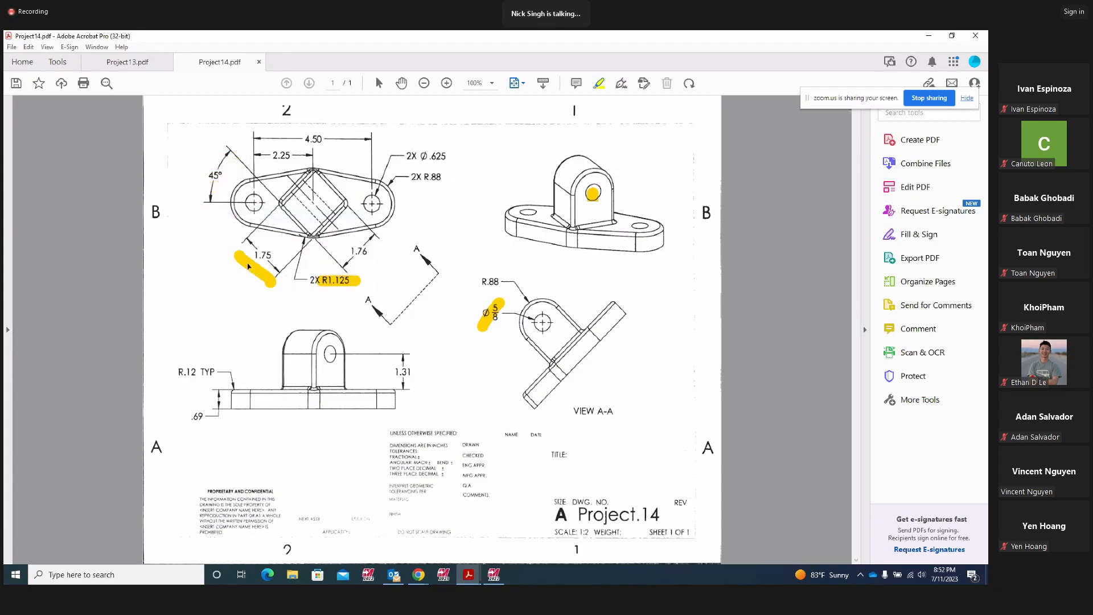
pyautogui.click(250, 265)
pyautogui.click(282, 229)
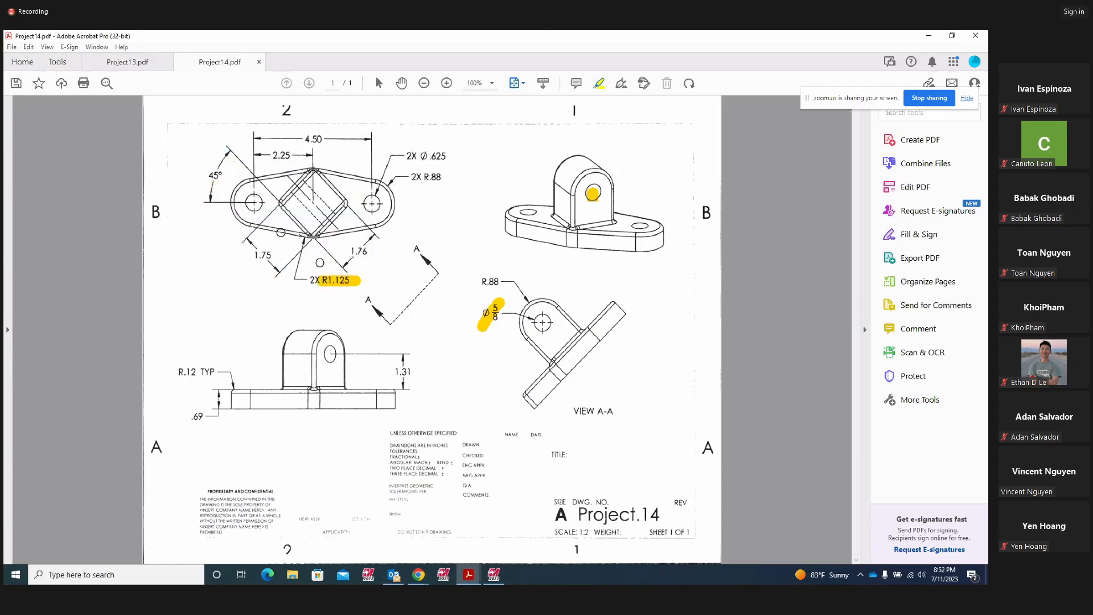
pyautogui.click(331, 278)
pyautogui.click(365, 262)
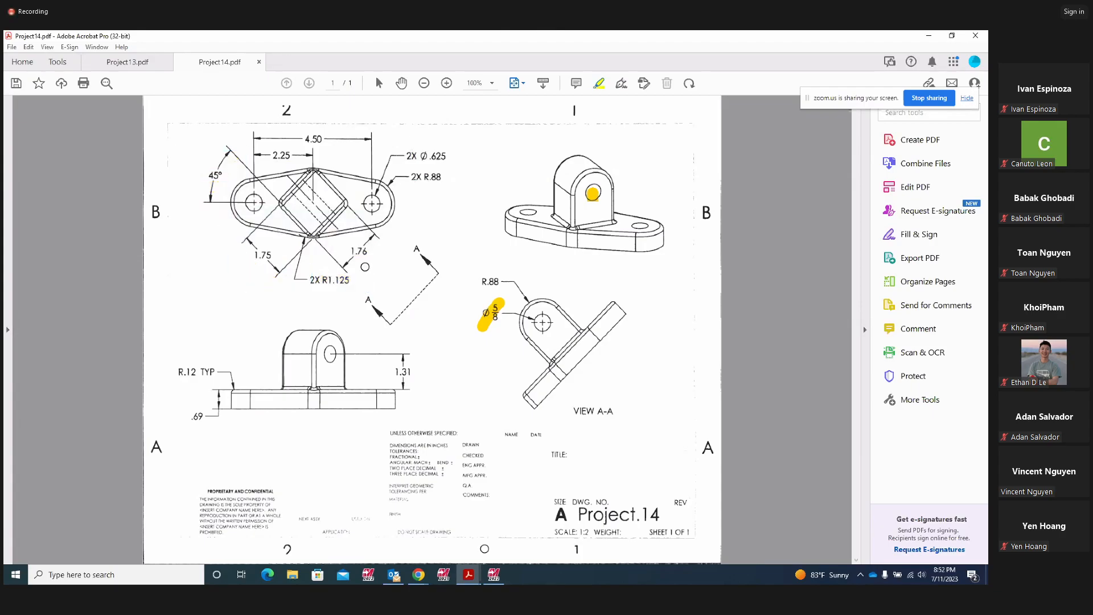
# - Return to Mastercam and close the line properties analysis
pyautogui.click(494, 574)
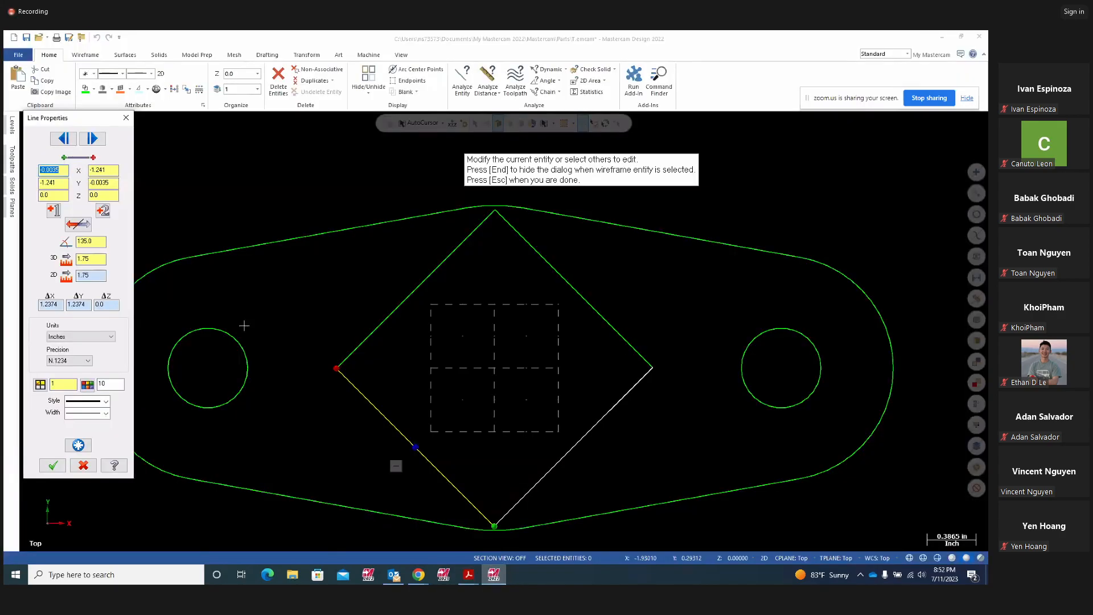
pyautogui.press('Escape')
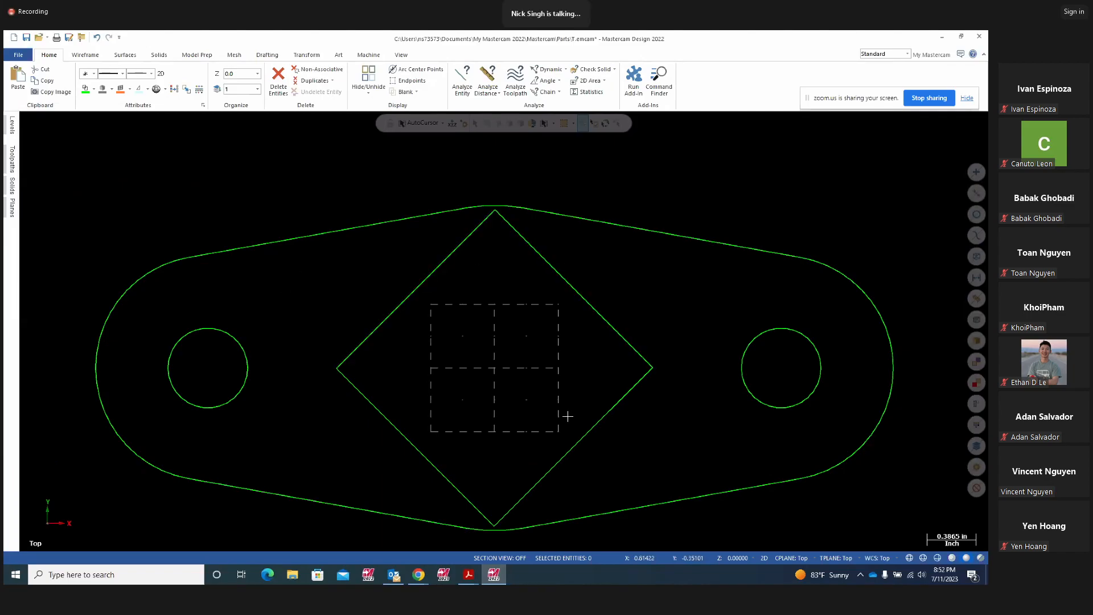
pyautogui.moveTo(554, 404); pyautogui.dragTo(544, 370, button='middle')
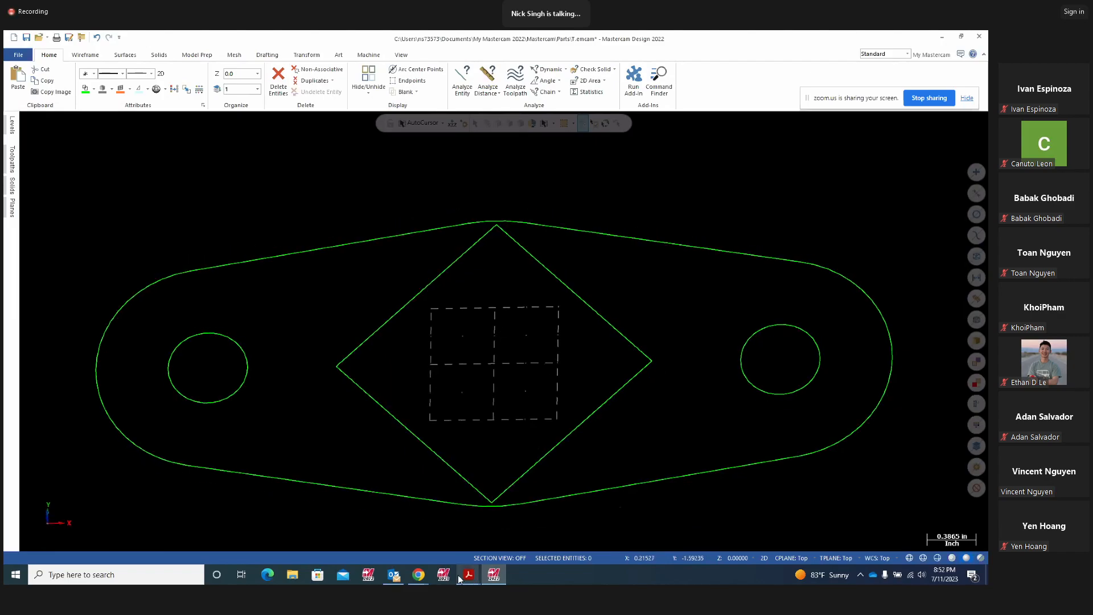
# - Switch to Project14.pdf in Acrobat and circle the .69 and 1.31 dimensions of the front view with the highlighter
pyautogui.moveTo(466, 574)
pyautogui.click(529, 517)
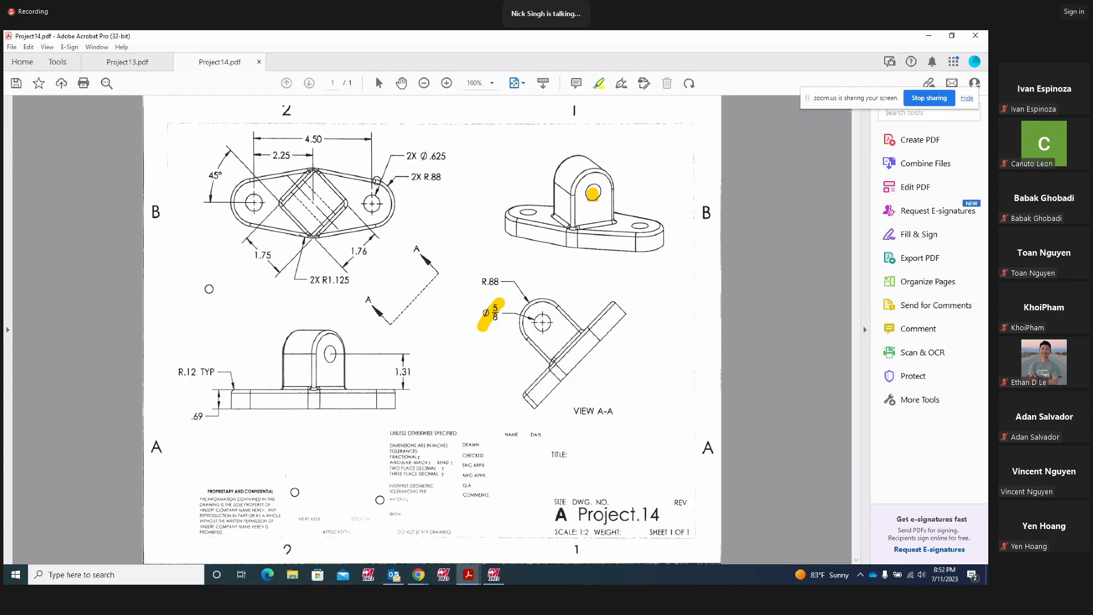
pyautogui.moveTo(193, 402)
pyautogui.mouseDown()
pyautogui.moveTo(197, 440)
pyautogui.moveTo(197, 401)
pyautogui.mouseUp()
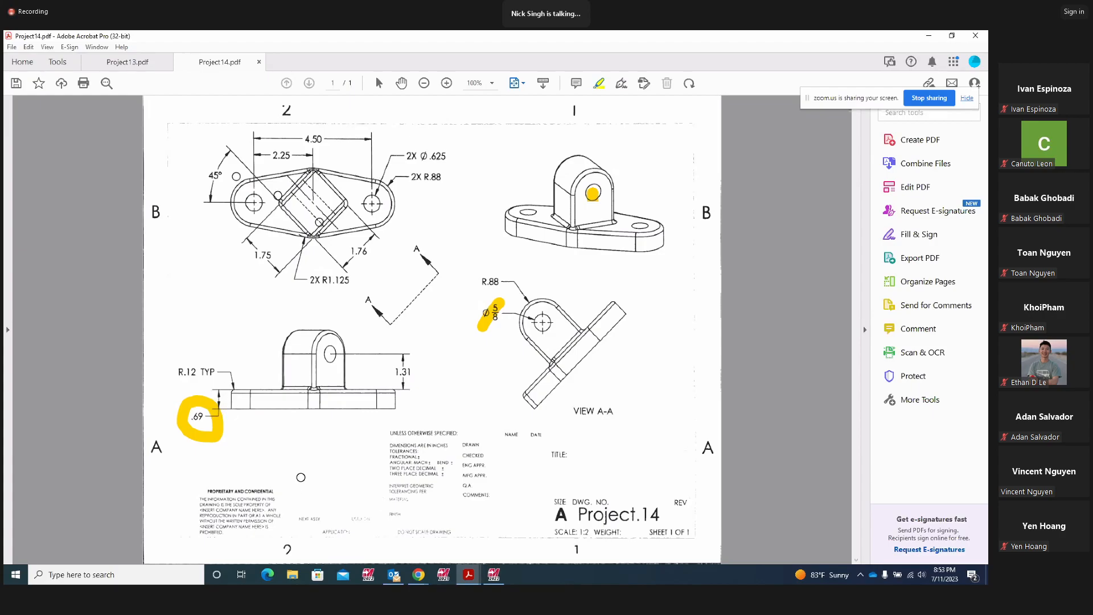
pyautogui.moveTo(429, 365)
pyautogui.mouseDown()
pyautogui.moveTo(386, 364)
pyautogui.moveTo(391, 382)
pyautogui.moveTo(424, 390)
pyautogui.moveTo(427, 363)
pyautogui.mouseUp()
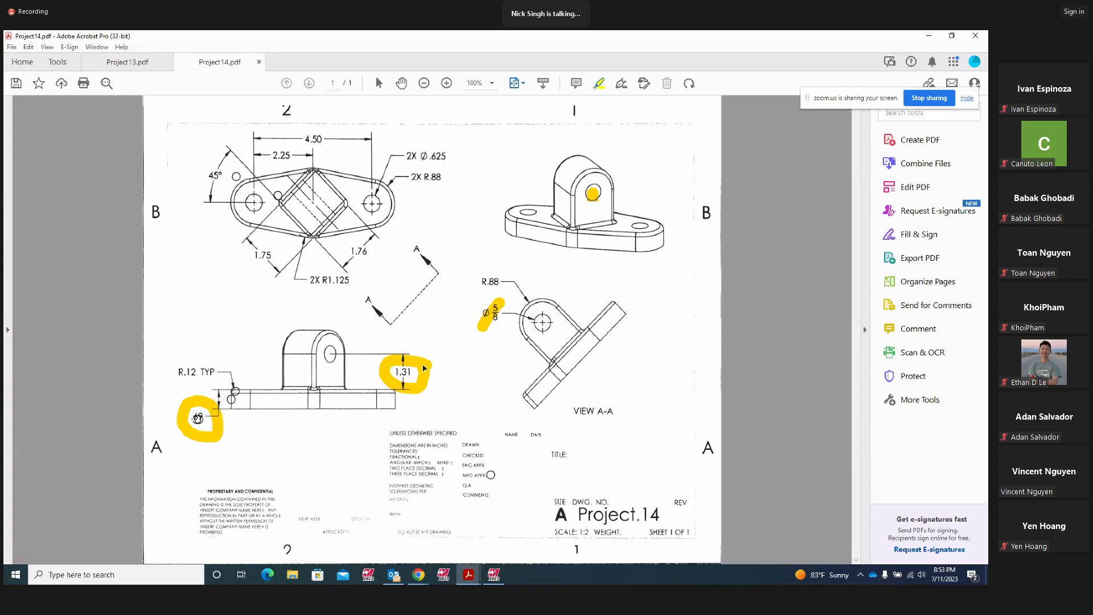
# - Return to Mastercam and translate a copy of the complete base outline by -0.69 in Z, keeping Translate active for another selection
pyautogui.click(494, 575)
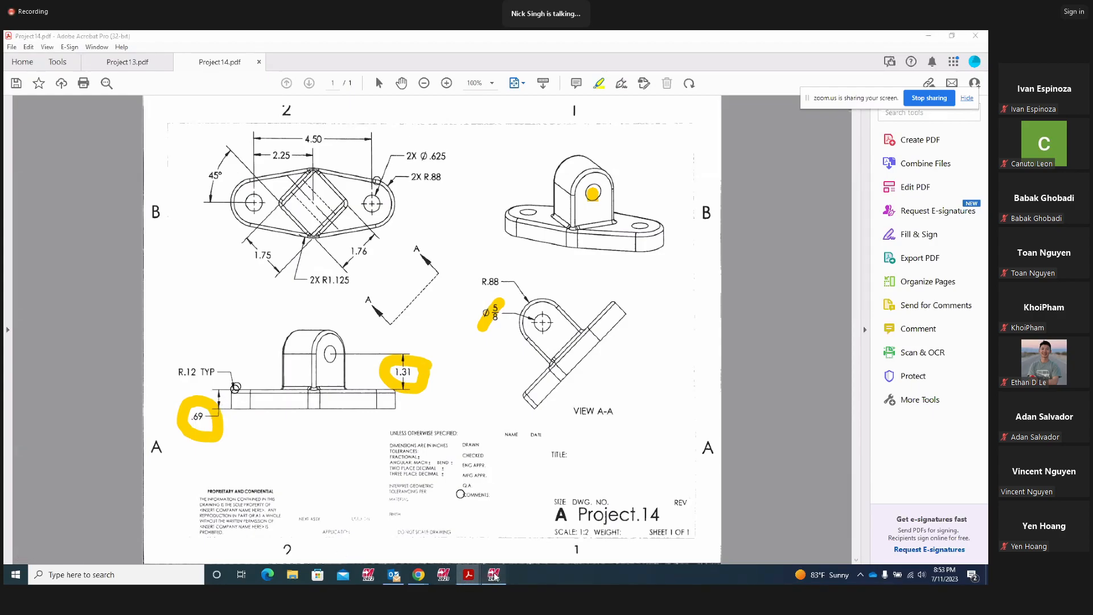
pyautogui.click(307, 56)
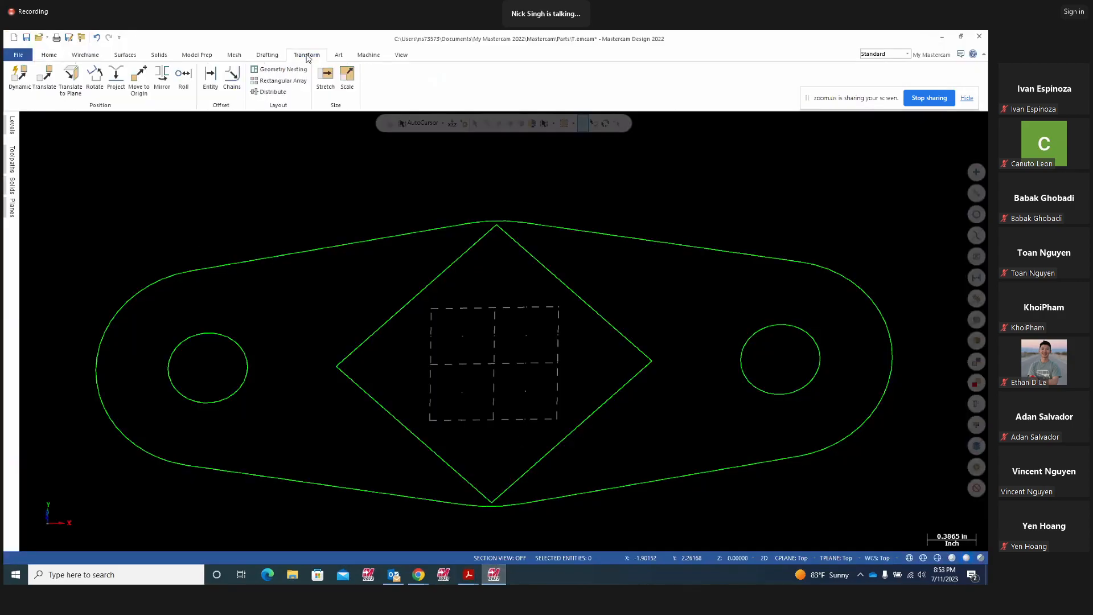
pyautogui.click(44, 77)
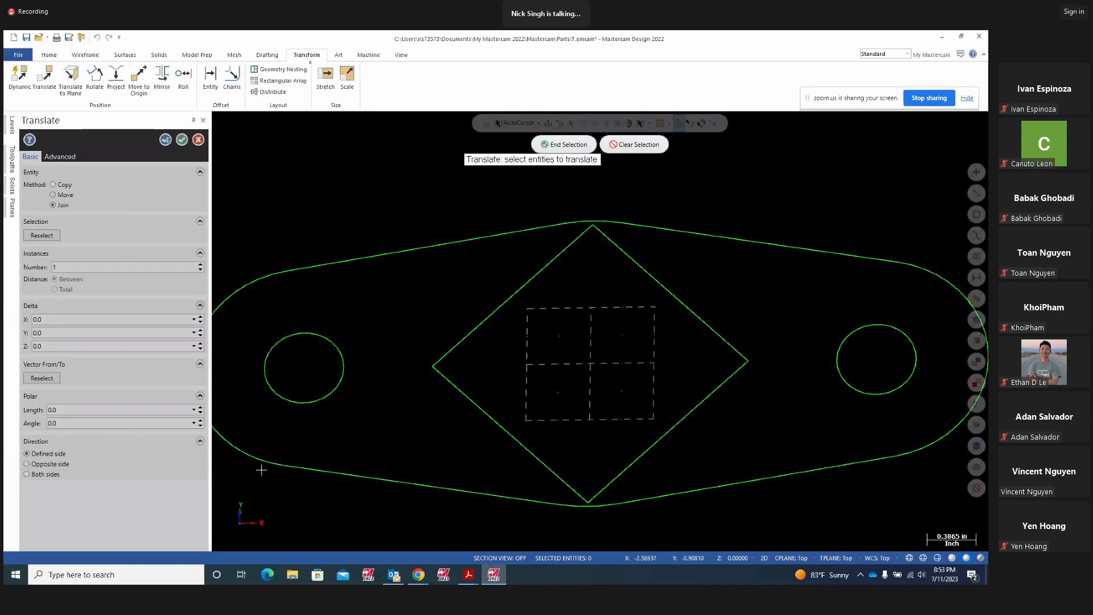
pyautogui.click(248, 455)
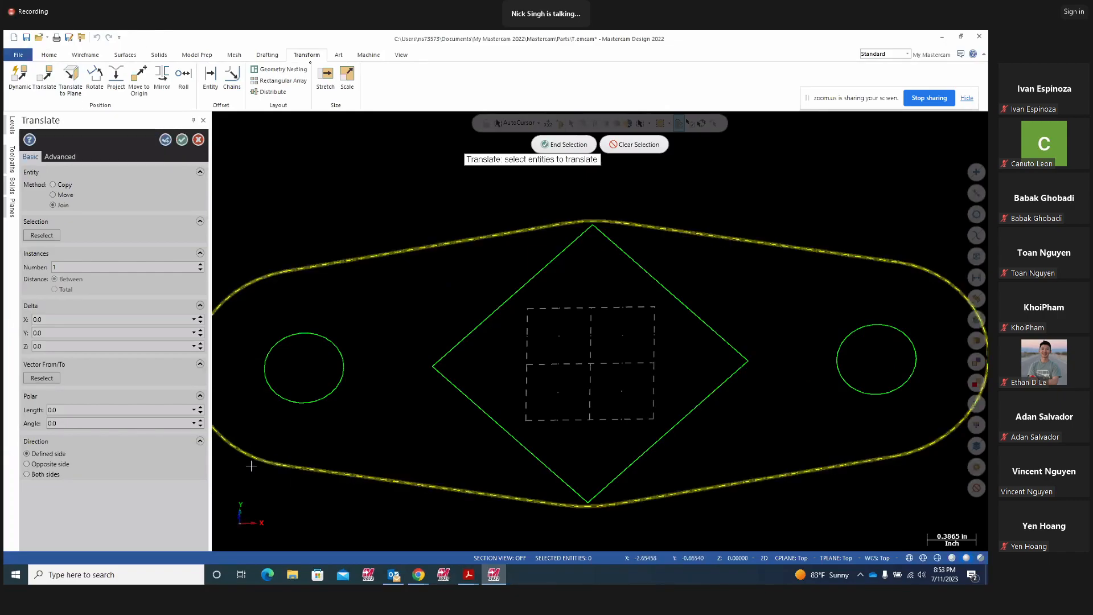
pyautogui.click(559, 145)
pyautogui.moveTo(476, 444); pyautogui.dragTo(600, 331, button='middle')
pyautogui.doubleClick(51, 346)
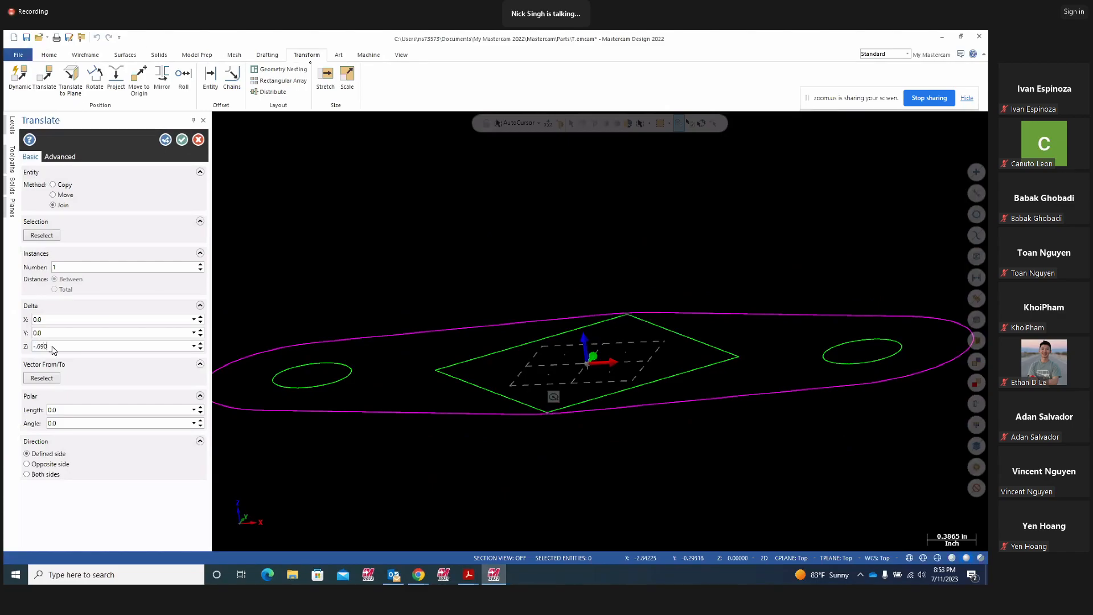
pyautogui.press('Return')
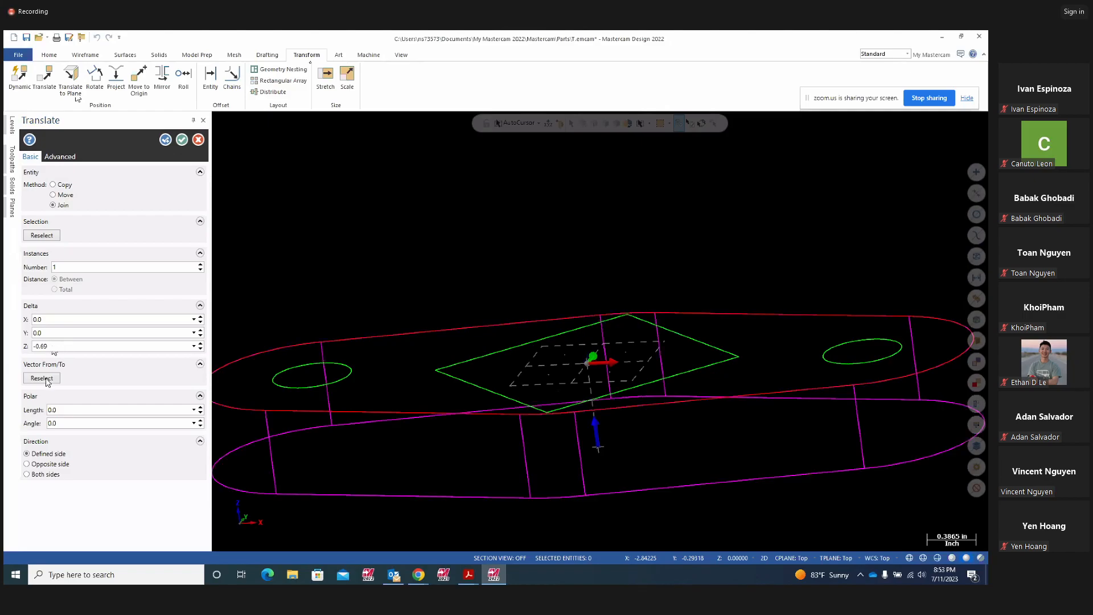
pyautogui.click(53, 185)
pyautogui.scroll(-3, 520, 256)
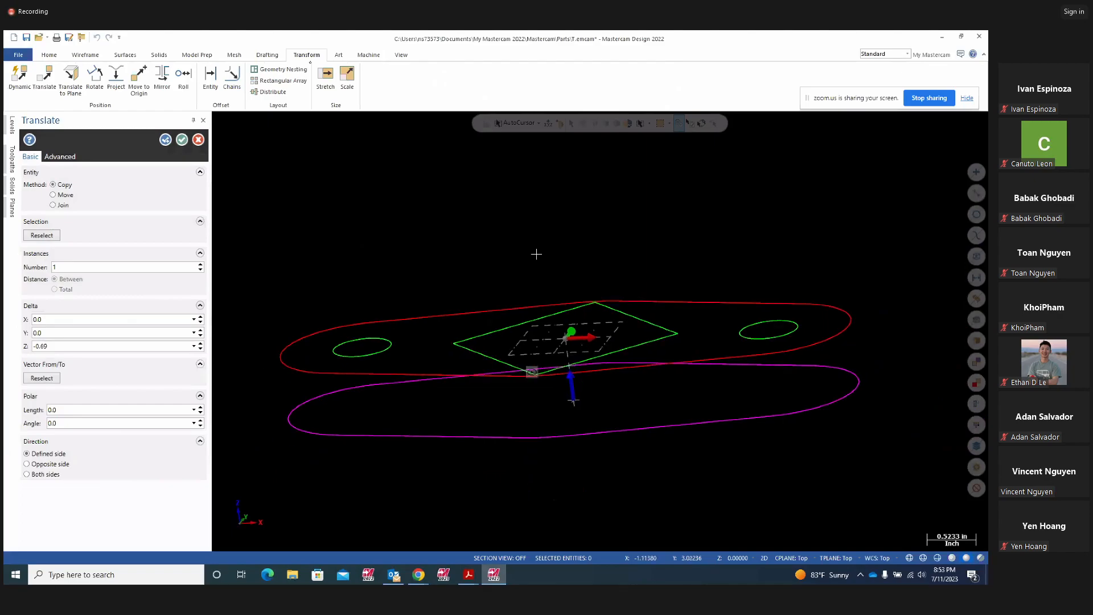
pyautogui.moveTo(566, 256); pyautogui.dragTo(594, 257, button='middle')
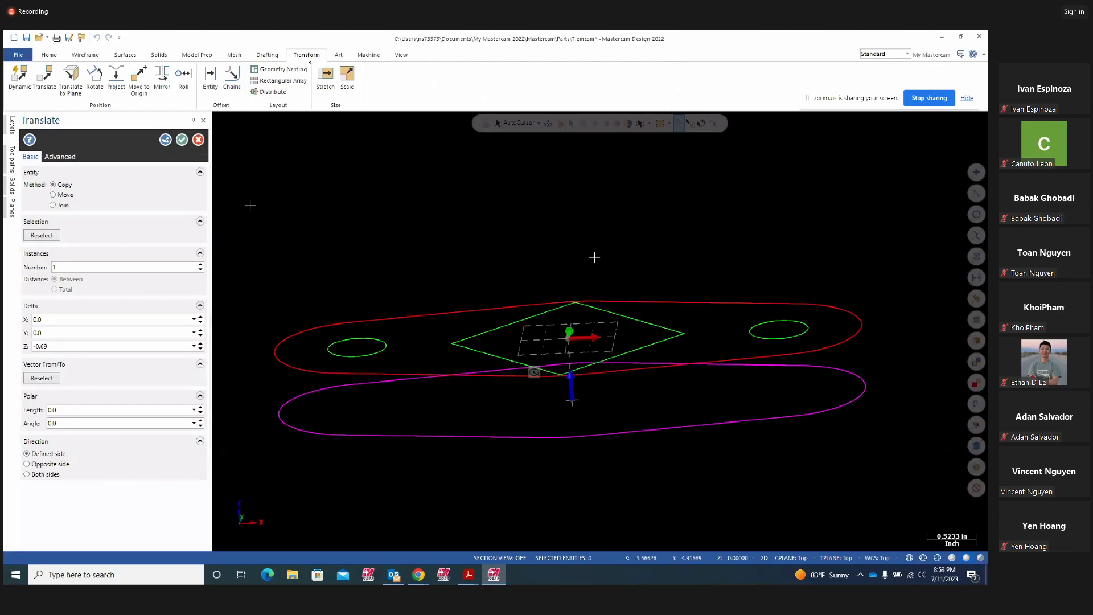
pyautogui.click(165, 140)
pyautogui.moveTo(292, 191); pyautogui.dragTo(320, 238, button='middle')
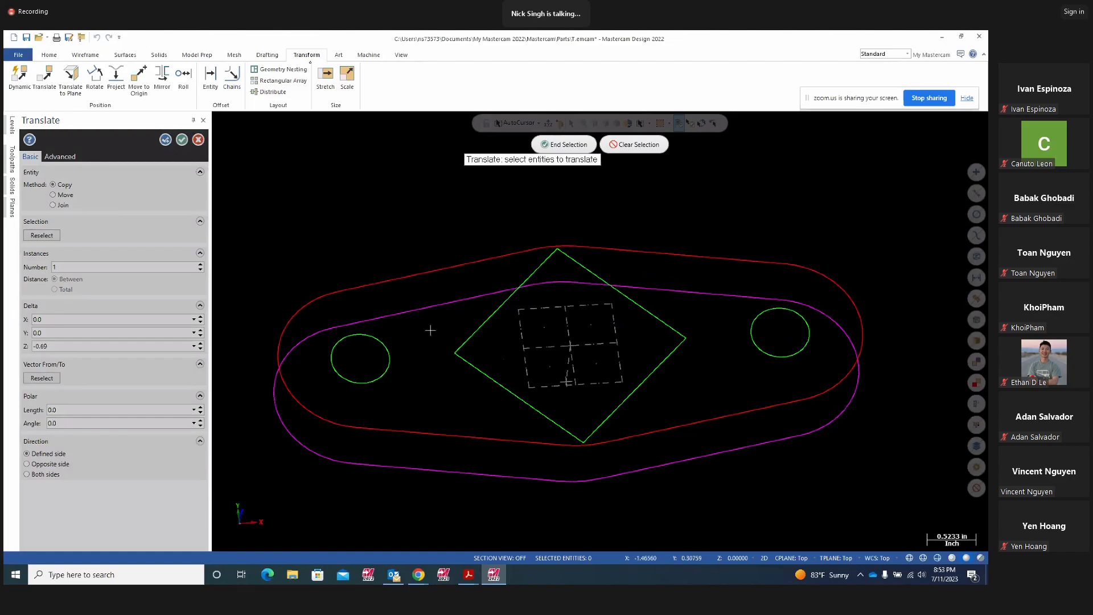
# - Select the complete 45° rotated square as the geometry to translate and open its Z delta for editing
pyautogui.click(474, 342)
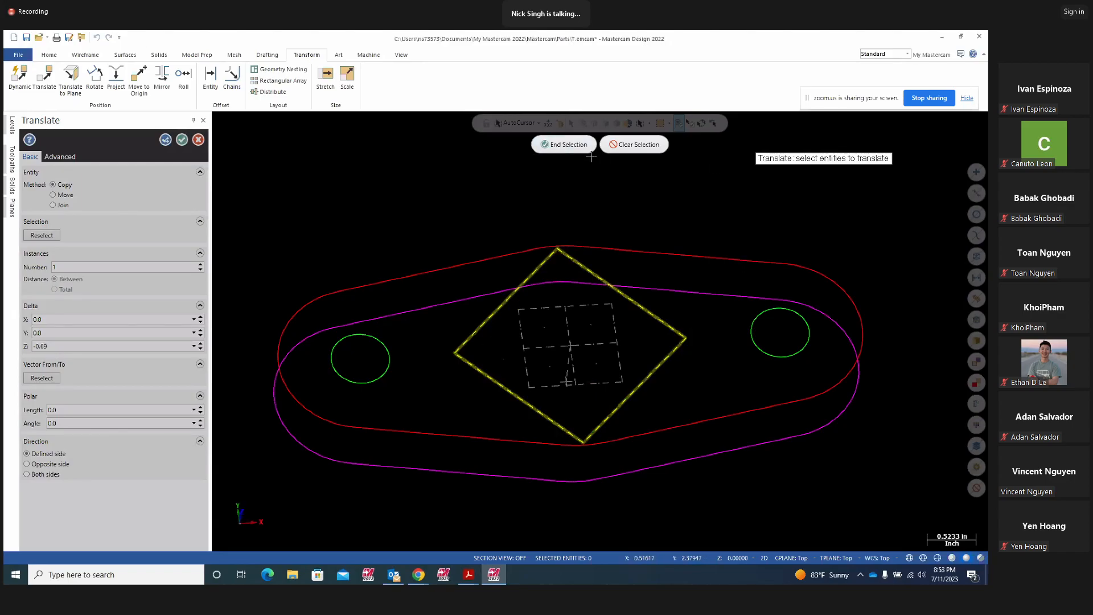
pyautogui.click(565, 145)
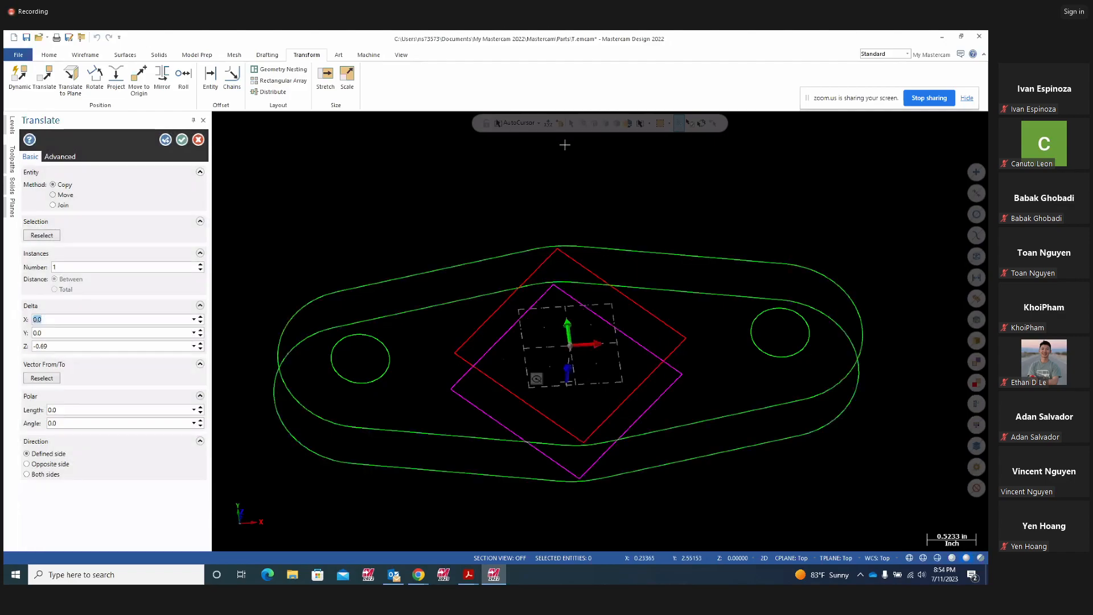
pyautogui.click(50, 348)
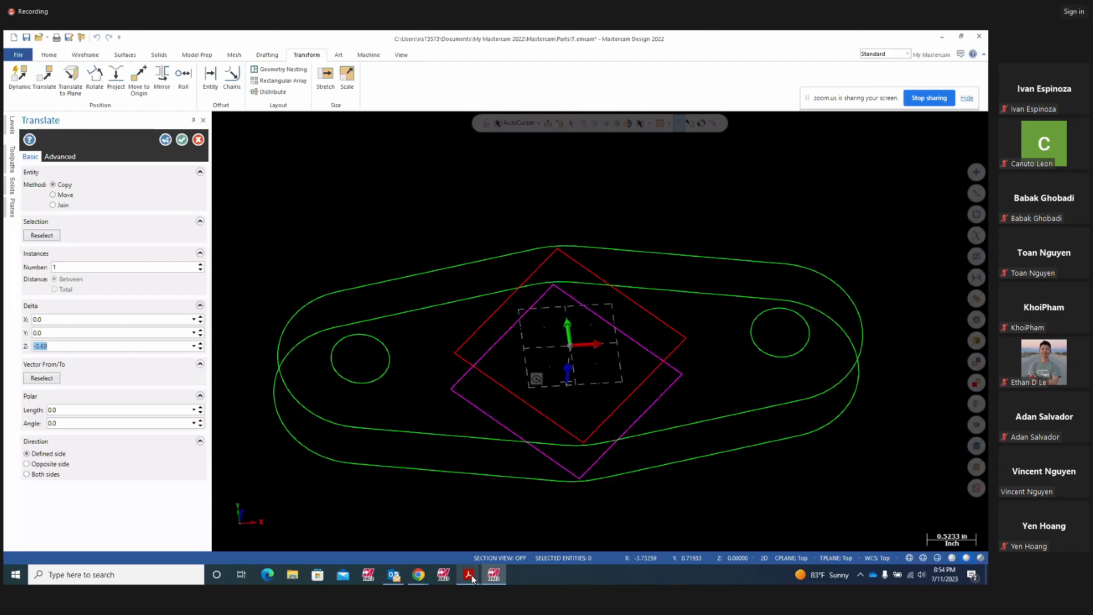
# - Switch to Project14.pdf in Acrobat and replace the circle around the 1.31 dimension with a straight highlight
pyautogui.moveTo(472, 570)
pyautogui.click(523, 533)
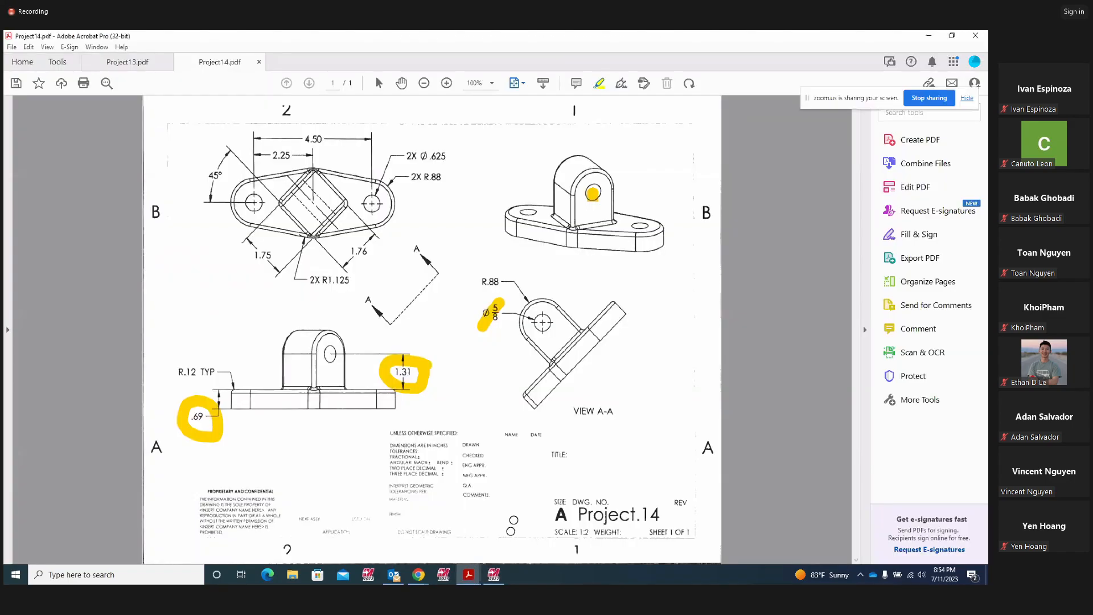
pyautogui.click(399, 370)
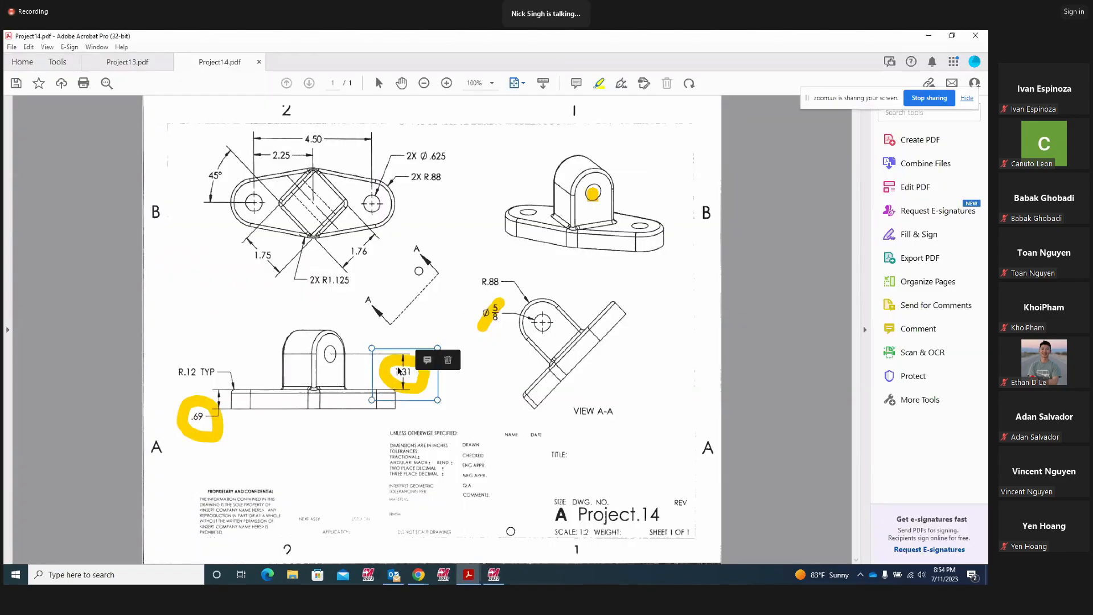
pyautogui.rightClick(416, 377)
pyautogui.click(433, 403)
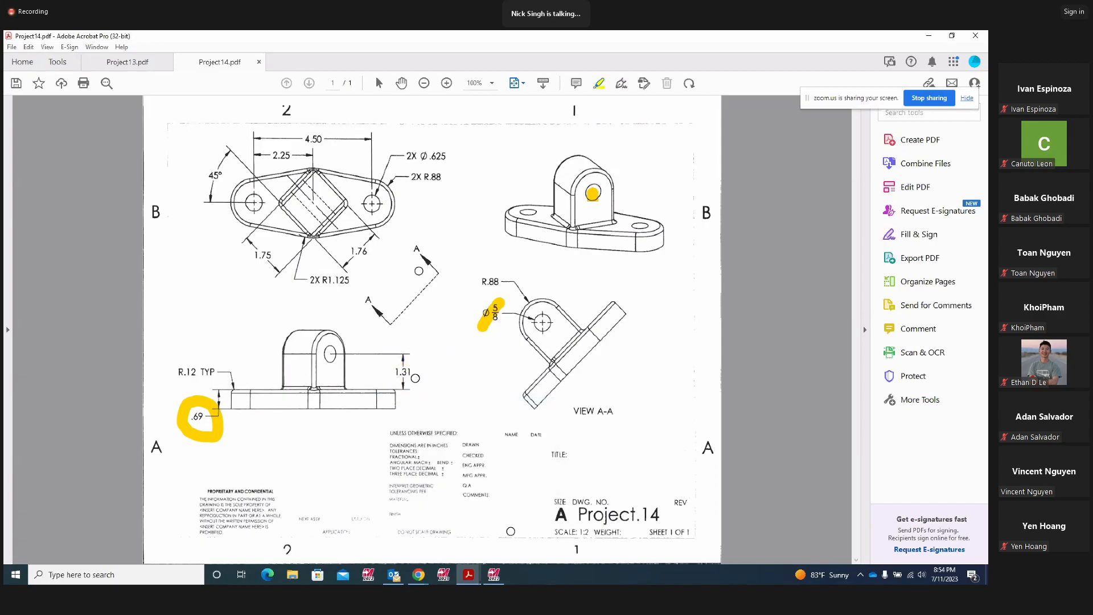
pyautogui.moveTo(421, 372); pyautogui.dragTo(394, 373)
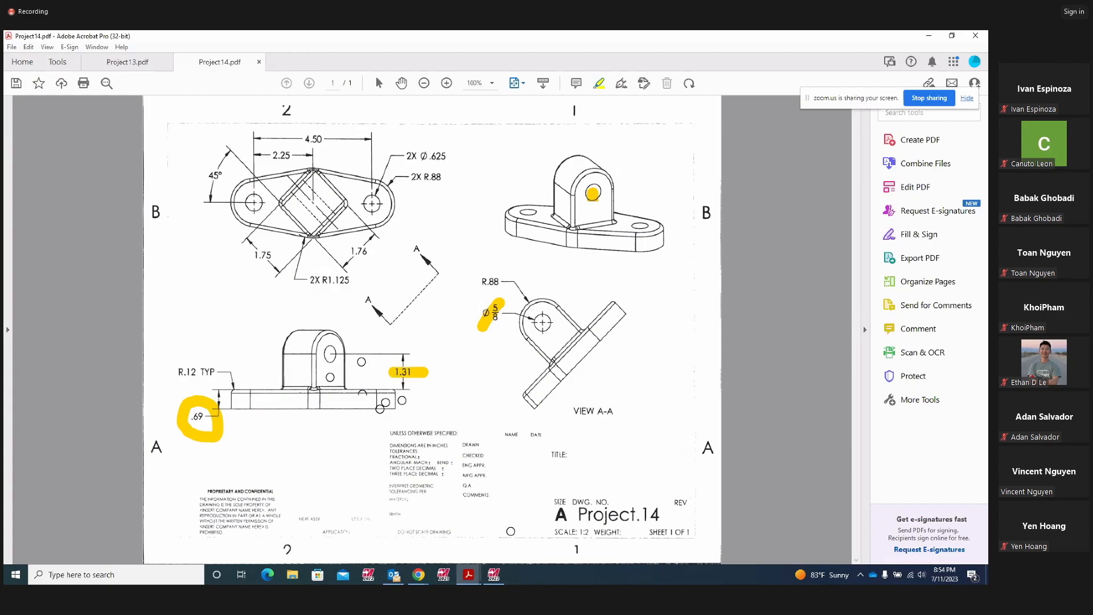
# - Return to Mastercam and translate the rotated square 1.31 in Z with the Join method, closing Translate
pyautogui.click(493, 575)
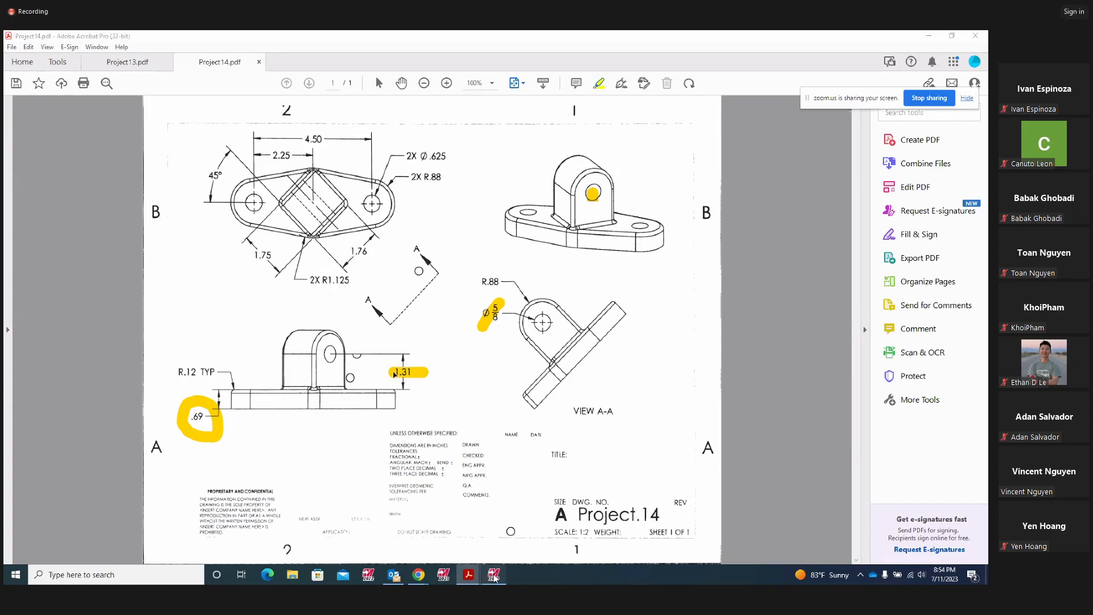
pyautogui.click(56, 346)
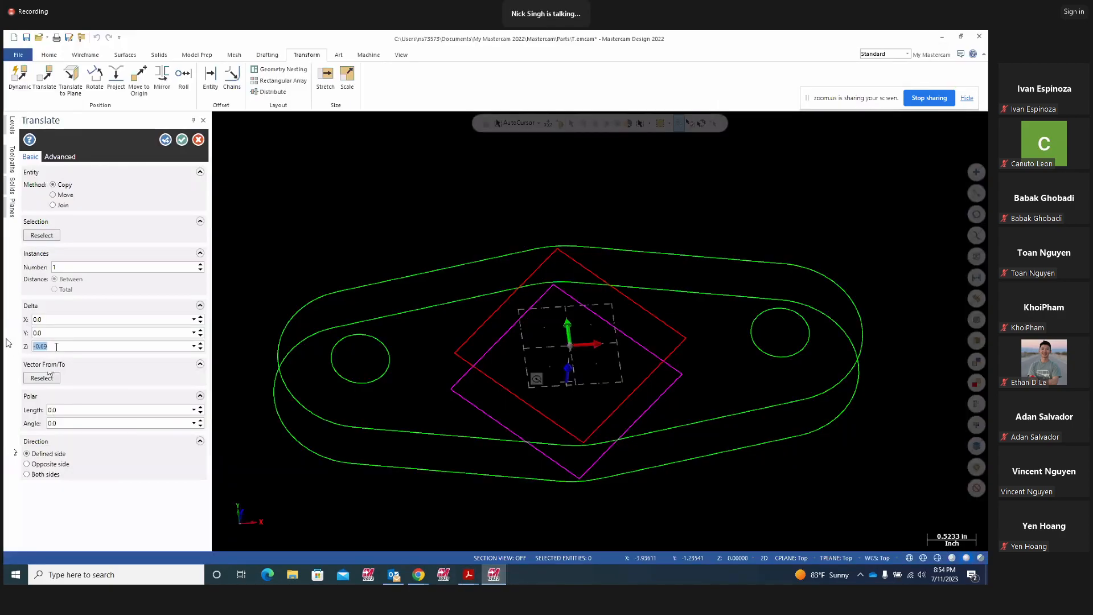
pyautogui.write('1.31')
pyautogui.press('Return')
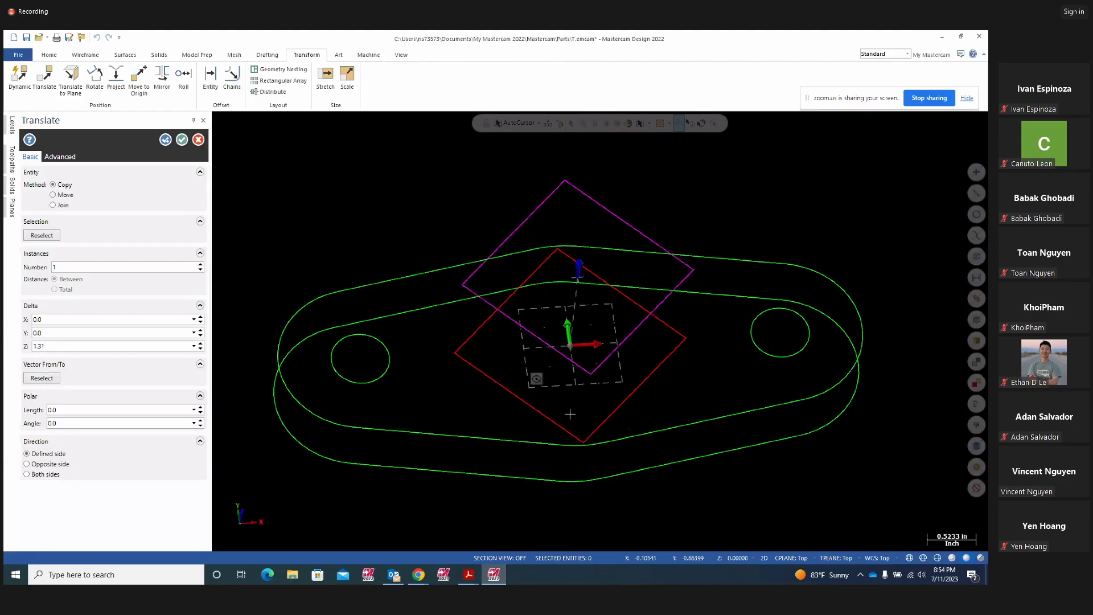
pyautogui.moveTo(570, 414); pyautogui.dragTo(597, 328, button='middle')
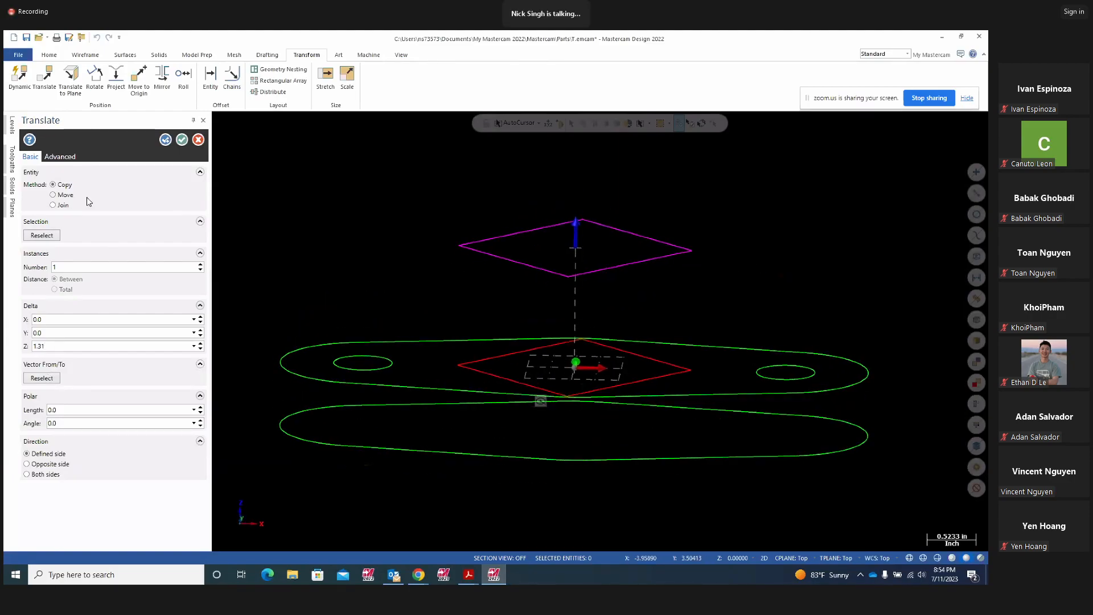
pyautogui.click(53, 205)
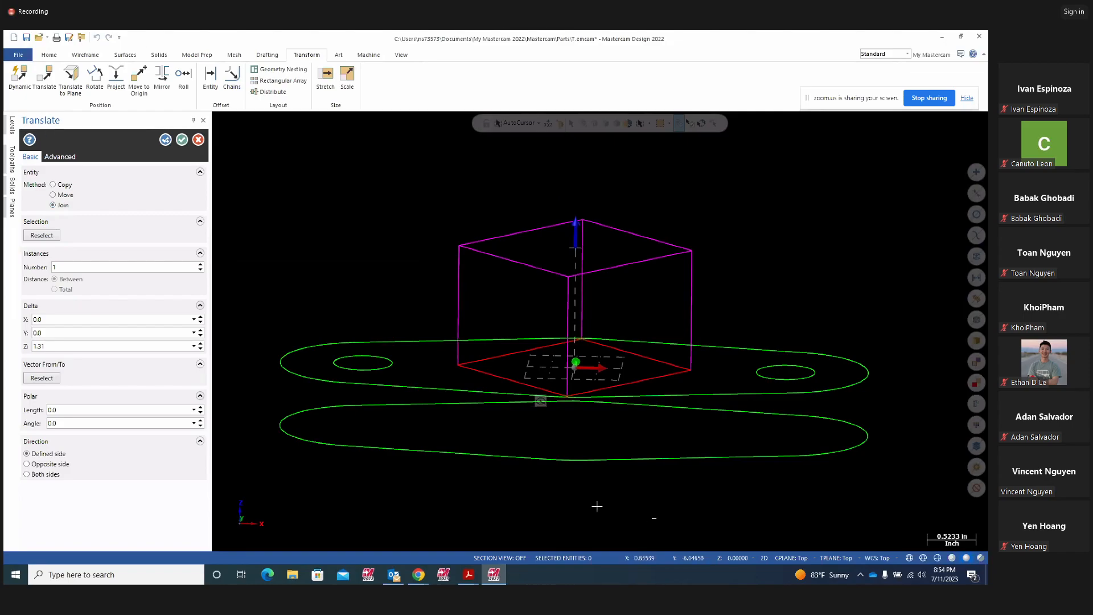
pyautogui.click(165, 143)
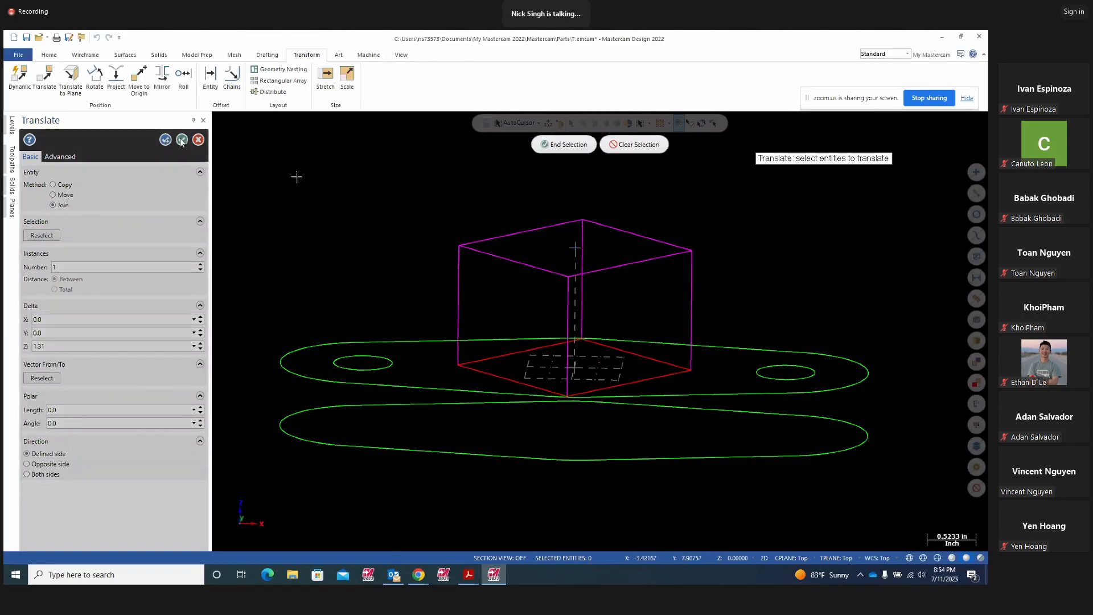
pyautogui.press('Escape')
# - Clear the transform colors from the base square and the joined boss box
pyautogui.rightClick(743, 217)
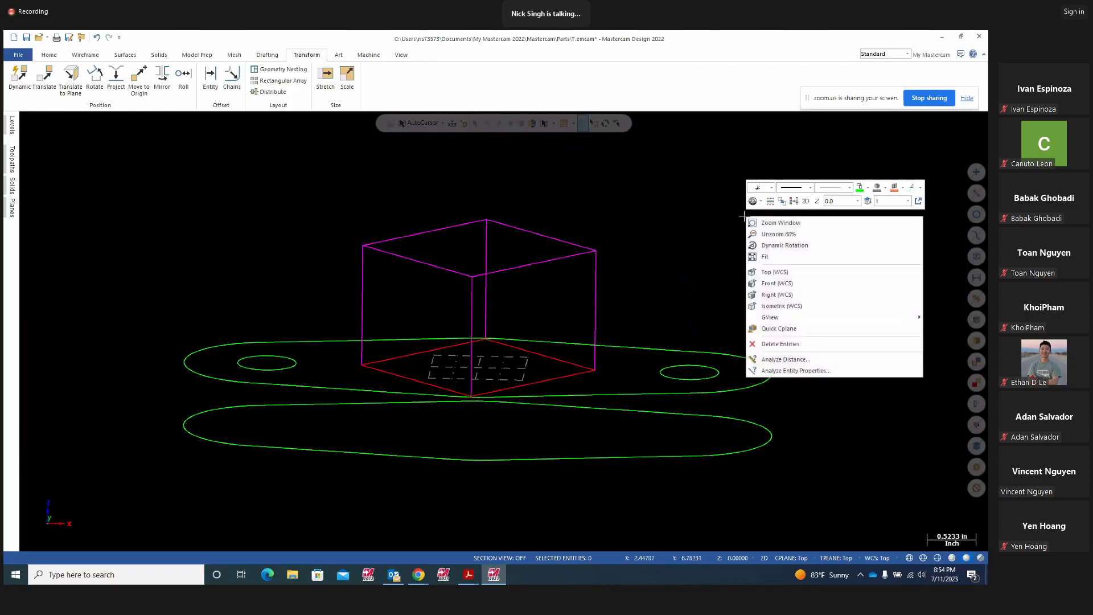
pyautogui.click(792, 204)
pyautogui.moveTo(720, 256)
pyautogui.mouseDown(button='middle')
pyautogui.moveTo(741, 249)
pyautogui.moveTo(763, 277)
pyautogui.moveTo(795, 271)
pyautogui.moveTo(744, 244)
pyautogui.moveTo(698, 254)
pyautogui.moveTo(678, 230)
pyautogui.moveTo(795, 244)
pyautogui.moveTo(739, 256)
pyautogui.moveTo(757, 268)
pyautogui.moveTo(722, 261)
pyautogui.moveTo(762, 260)
pyautogui.moveTo(714, 238)
pyautogui.mouseUp(button='middle')
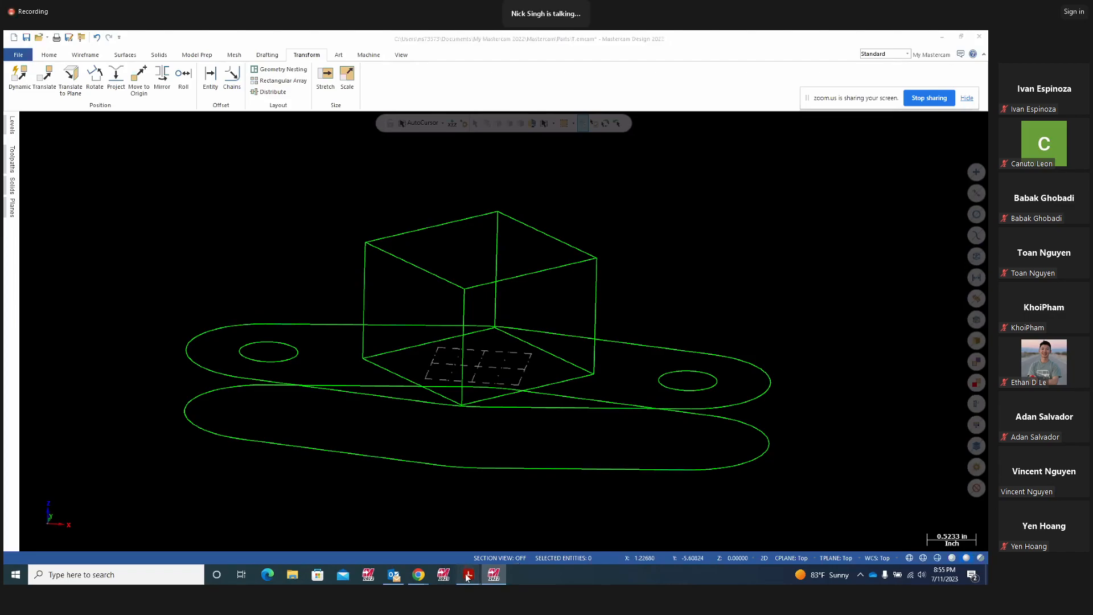
# - Switch to Project14.pdf in Acrobat and highlight the front-view boss hole, the R.88 dimension and the boss's rounded tops in View A-A and the isometric view
pyautogui.moveTo(467, 578)
pyautogui.click(514, 534)
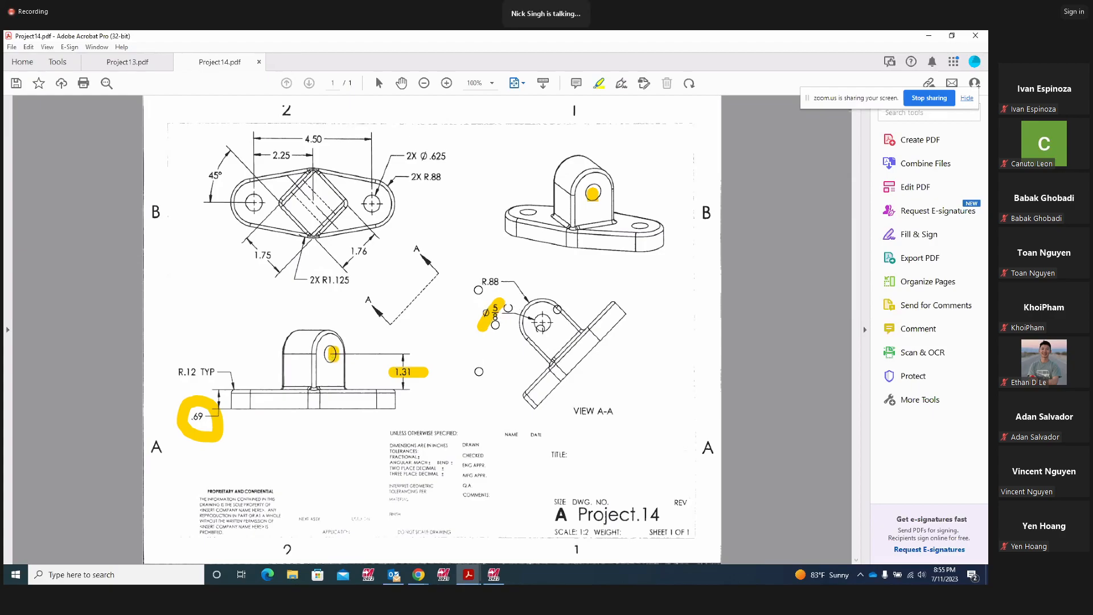
pyautogui.moveTo(473, 286); pyautogui.dragTo(551, 301)
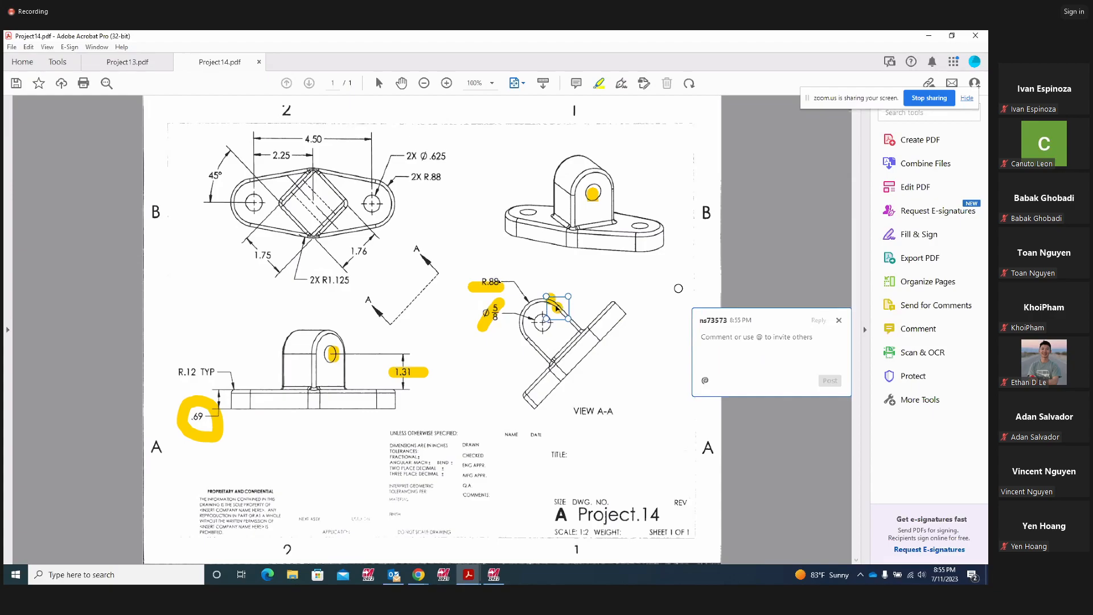
pyautogui.click(678, 288)
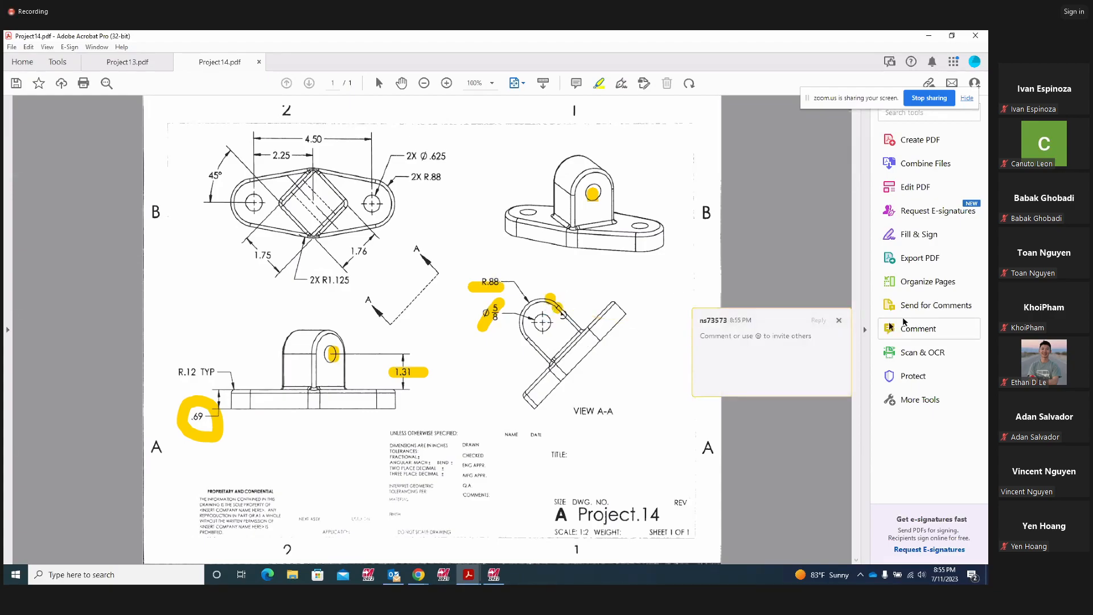
pyautogui.click(838, 320)
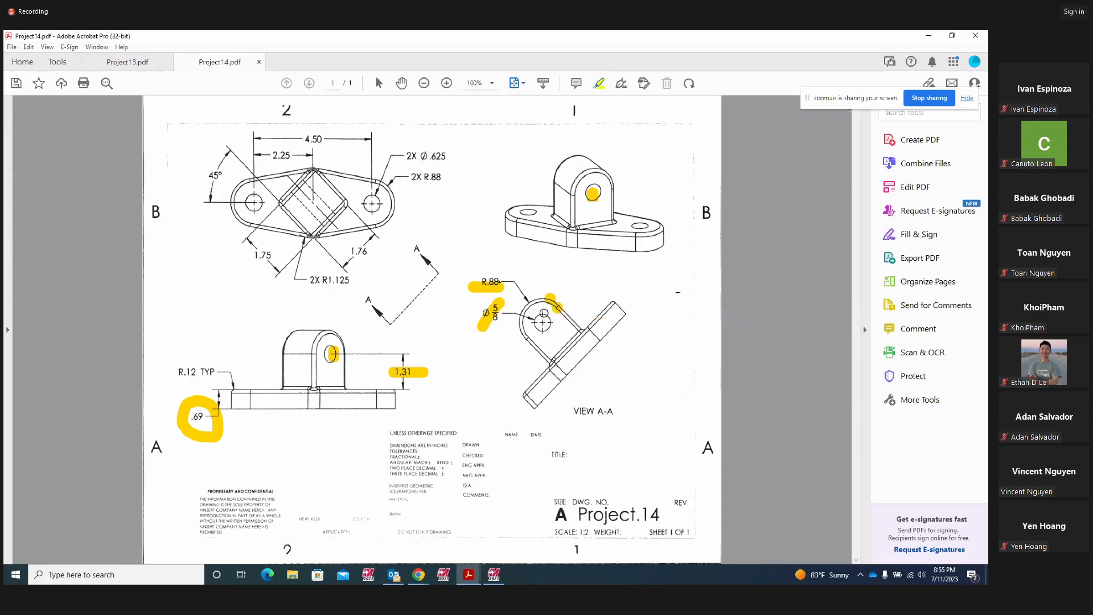
pyautogui.moveTo(543, 305); pyautogui.dragTo(524, 339)
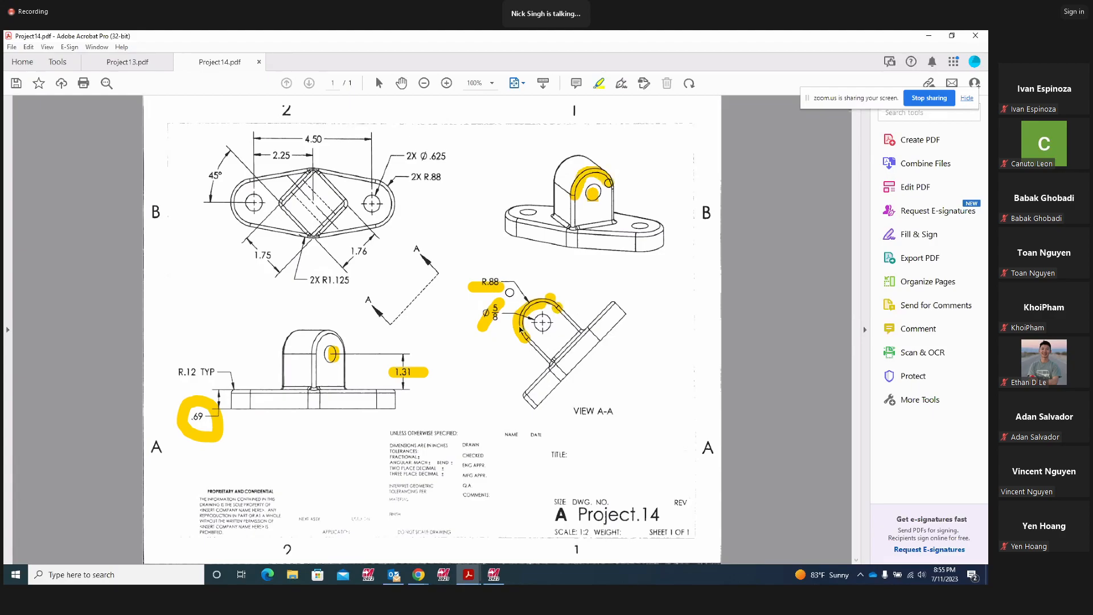
pyautogui.moveTo(554, 179)
pyautogui.mouseDown()
pyautogui.moveTo(561, 165)
pyautogui.moveTo(596, 159)
pyautogui.mouseUp()
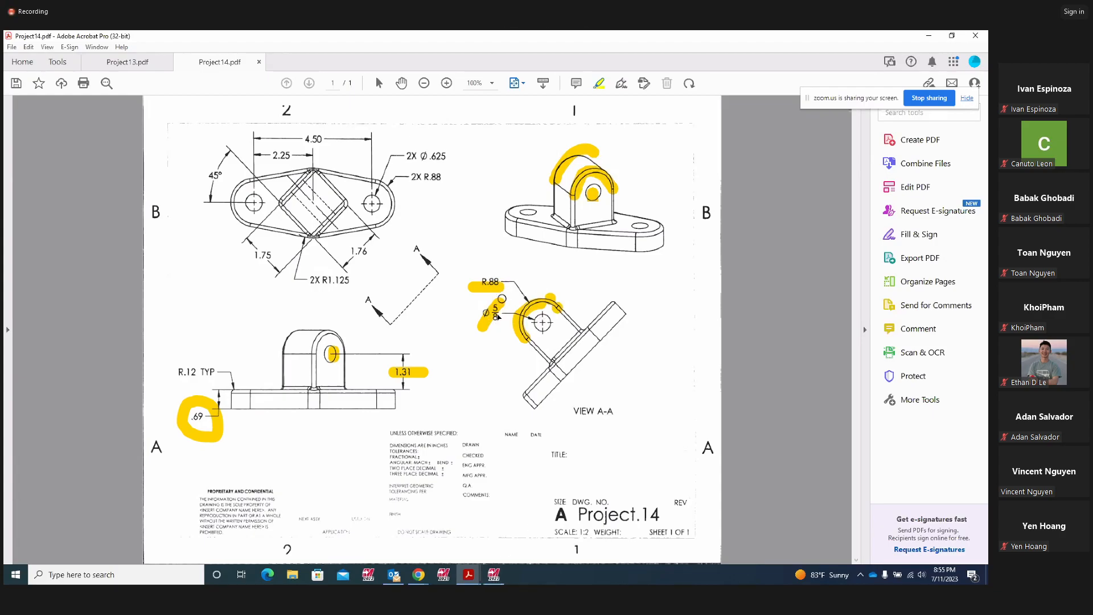
# - Return to Mastercam and start a construction plane from geometry, using the boss's front-right base edge and the vertical edge at its front corner
pyautogui.click(494, 576)
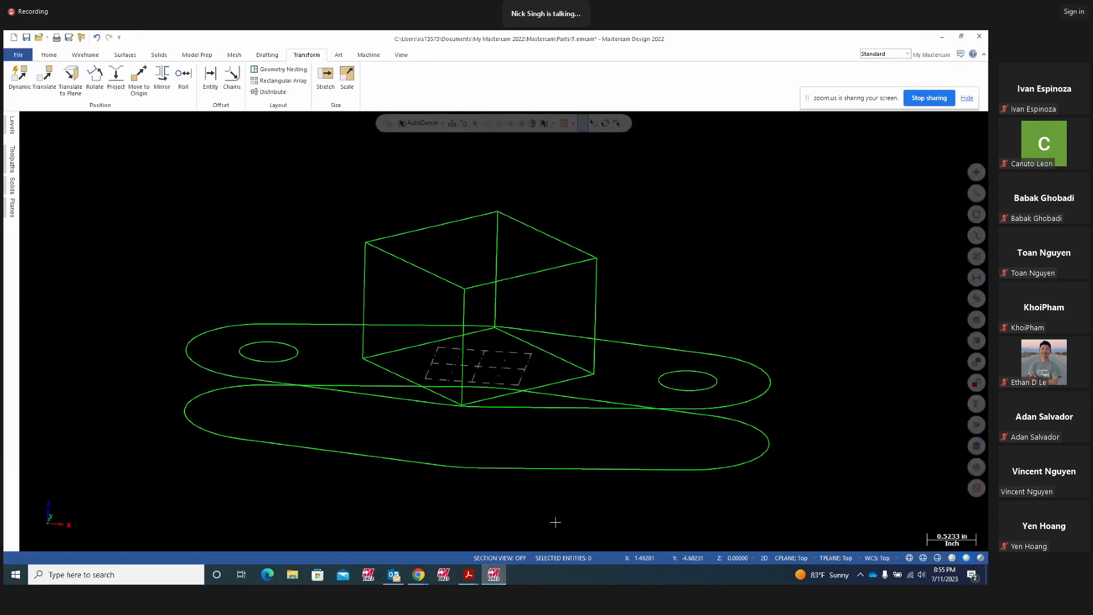
pyautogui.moveTo(586, 465)
pyautogui.mouseDown(button='middle')
pyautogui.moveTo(620, 488)
pyautogui.moveTo(586, 466)
pyautogui.mouseUp(button='middle')
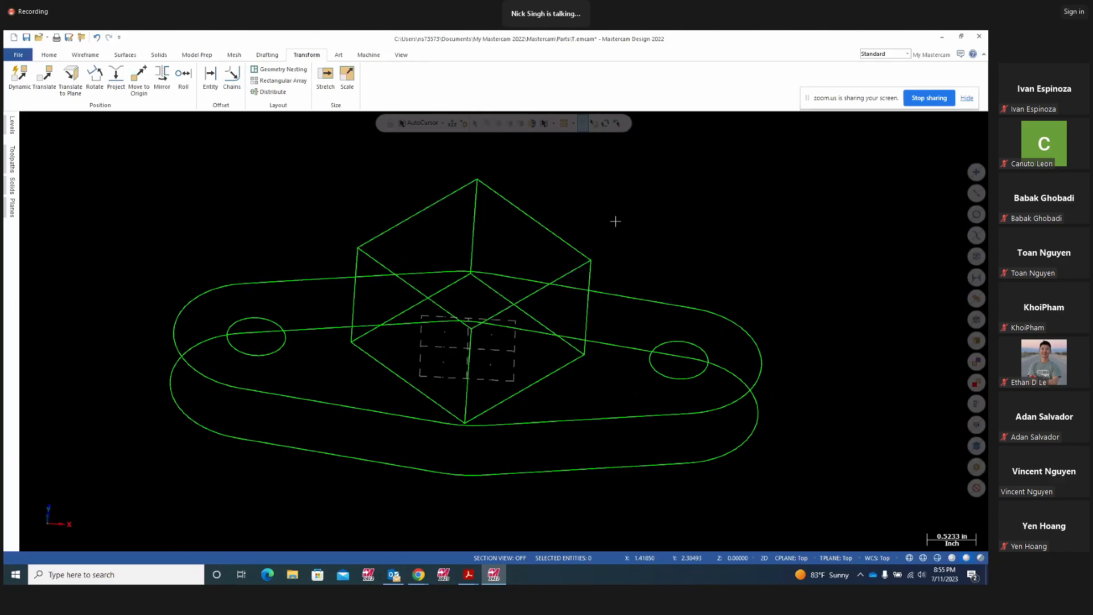
pyautogui.moveTo(716, 323); pyautogui.dragTo(712, 376, button='middle')
pyautogui.moveTo(793, 370); pyautogui.dragTo(543, 365, button='middle')
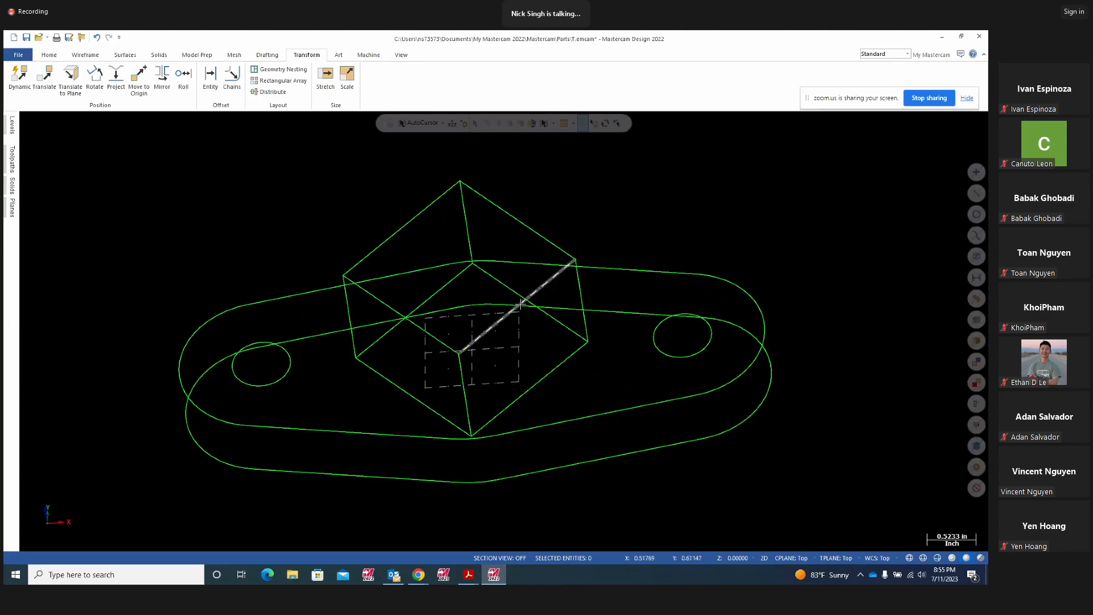
pyautogui.moveTo(630, 458)
pyautogui.mouseDown(button='middle')
pyautogui.moveTo(648, 439)
pyautogui.moveTo(643, 445)
pyautogui.mouseUp(button='middle')
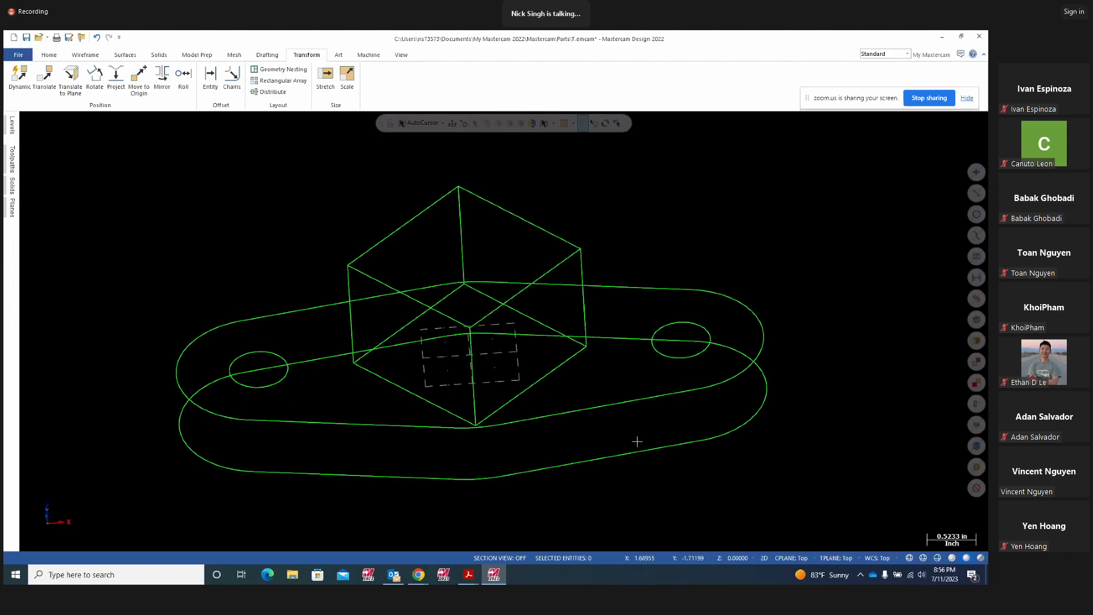
pyautogui.moveTo(637, 441)
pyautogui.mouseDown(button='middle')
pyautogui.moveTo(646, 427)
pyautogui.moveTo(637, 452)
pyautogui.mouseUp(button='middle')
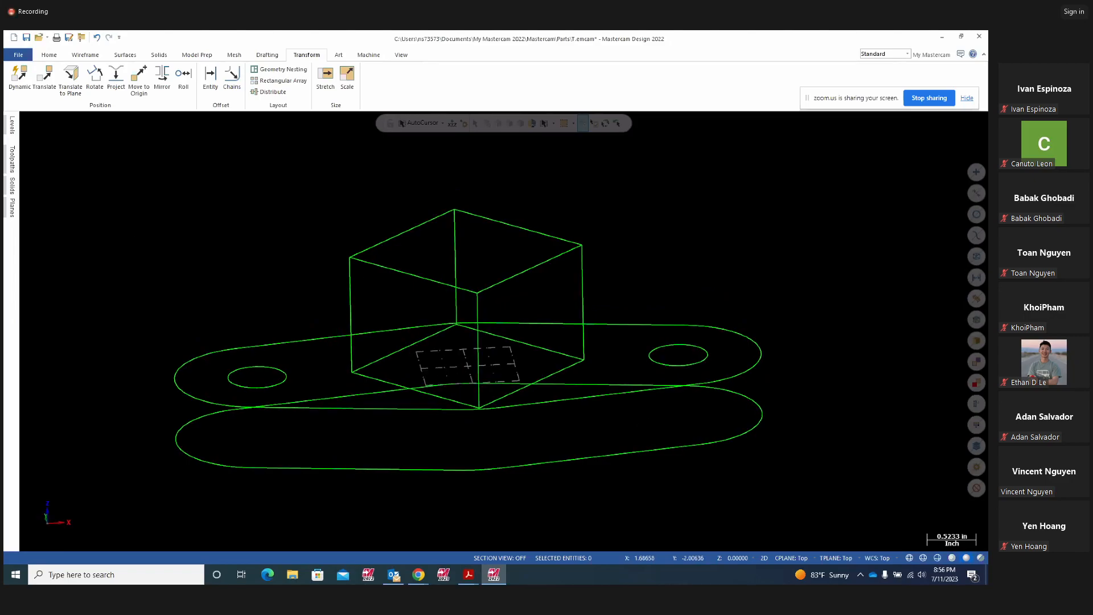
pyautogui.click(12, 206)
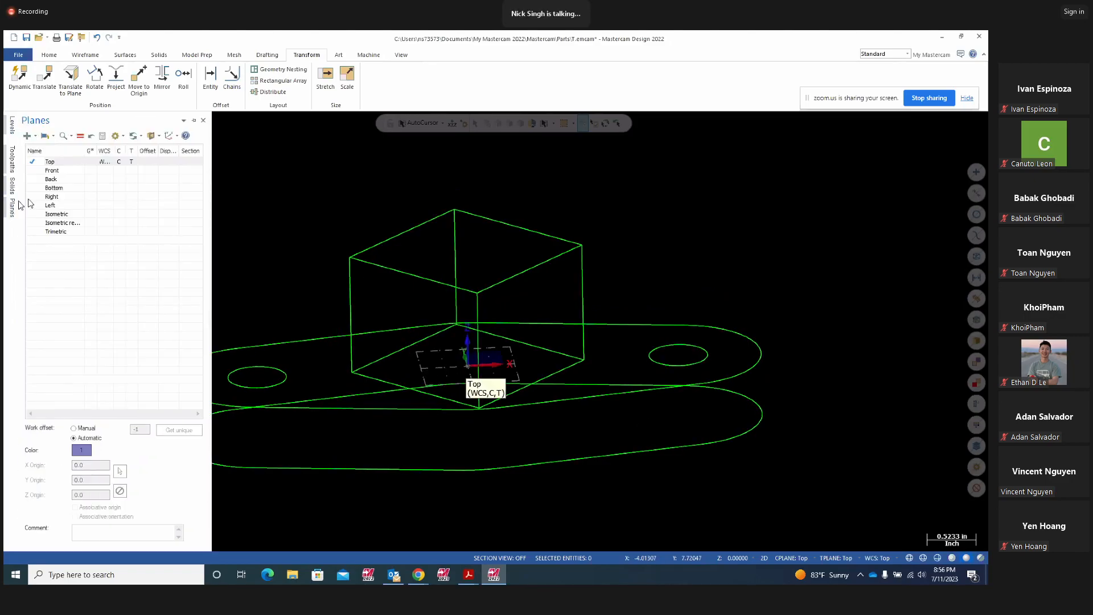
pyautogui.click(35, 137)
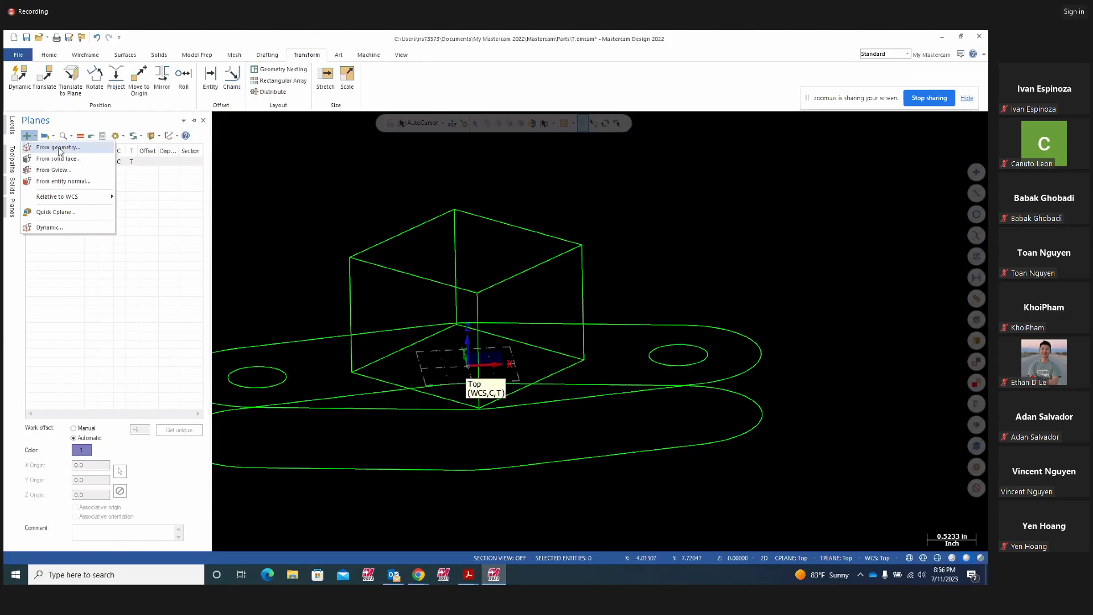
pyautogui.click(59, 149)
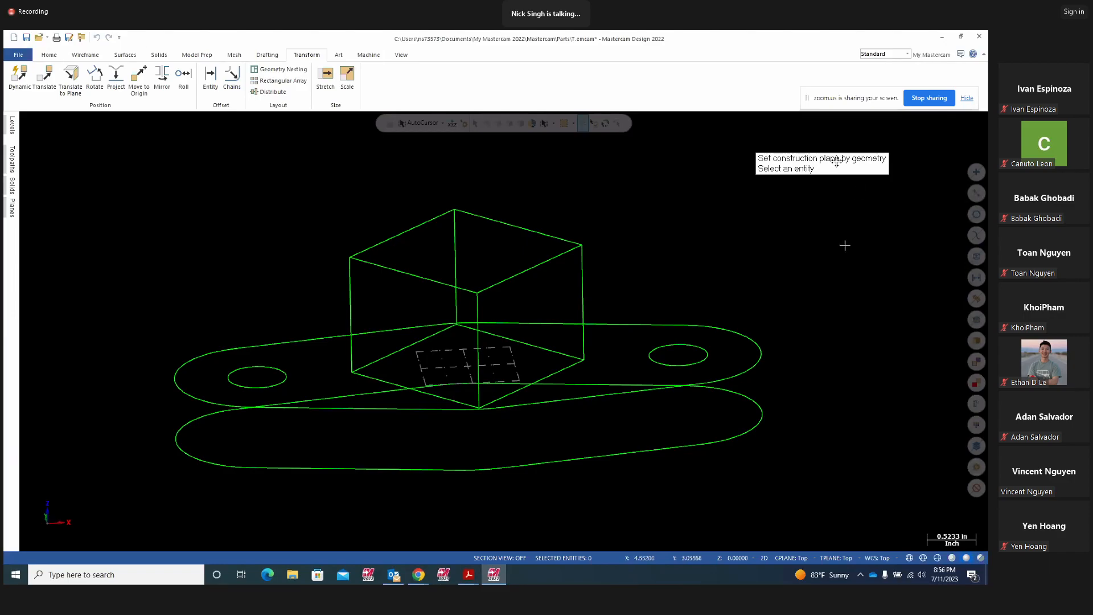
pyautogui.click(507, 395)
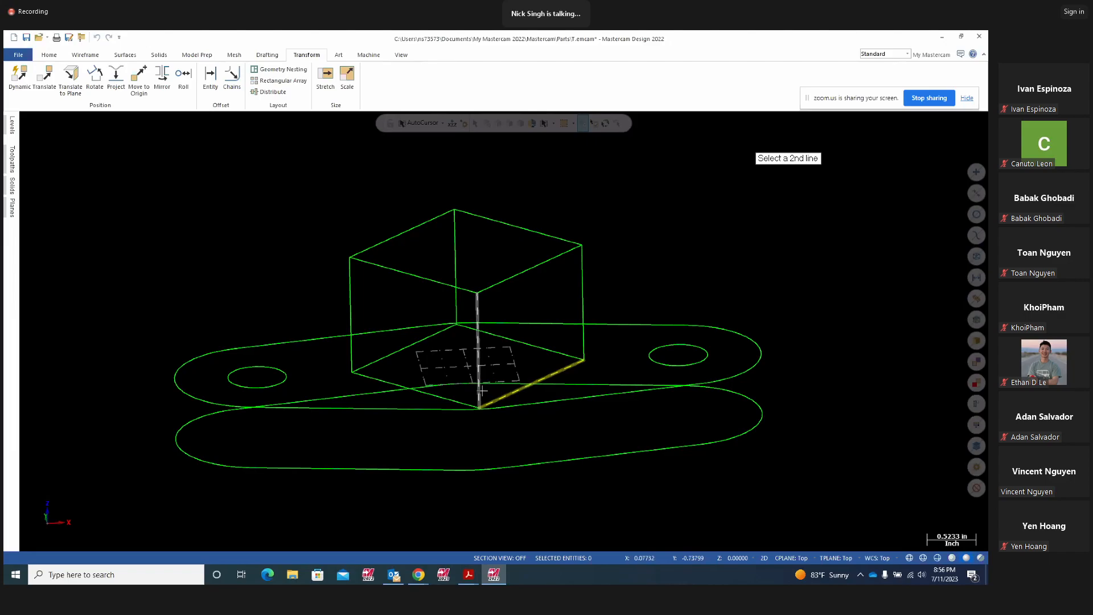
pyautogui.click(480, 390)
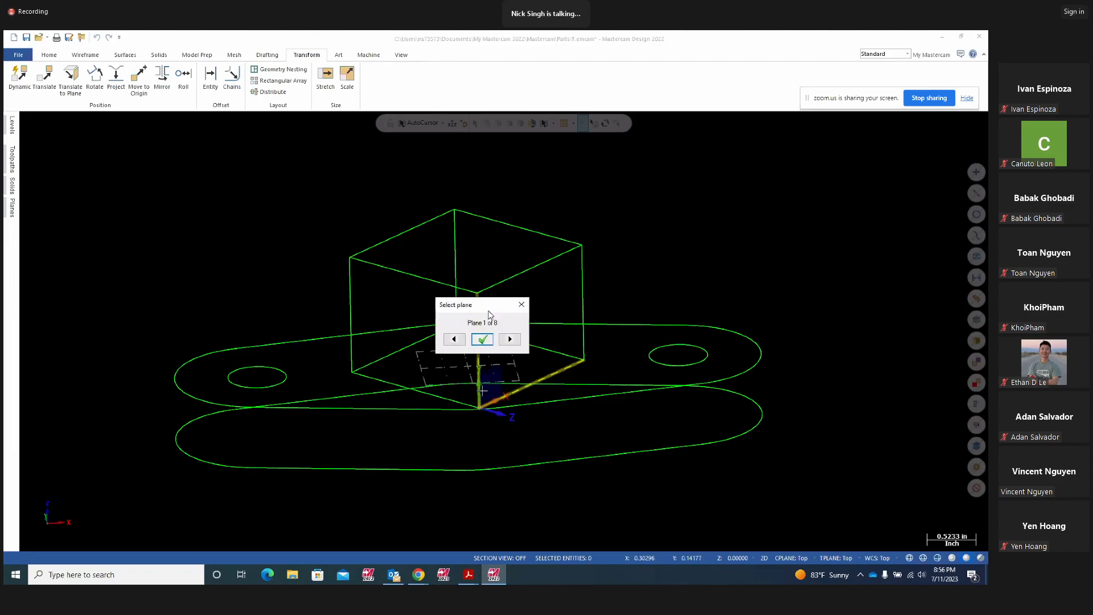
# - Review the eight candidate orientations for the new boss-face plane, cycling back to Plane 1 of 8
pyautogui.moveTo(489, 309); pyautogui.dragTo(848, 235)
pyautogui.moveTo(577, 419); pyautogui.dragTo(564, 428, button='middle')
pyautogui.moveTo(484, 421); pyautogui.dragTo(532, 451, button='middle')
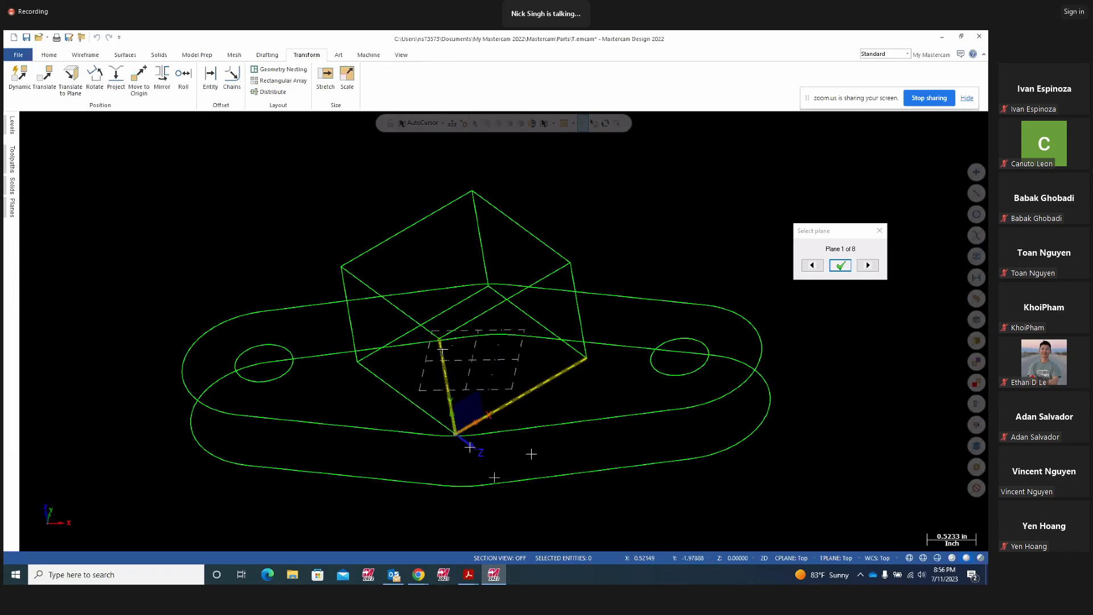
pyautogui.click(868, 266)
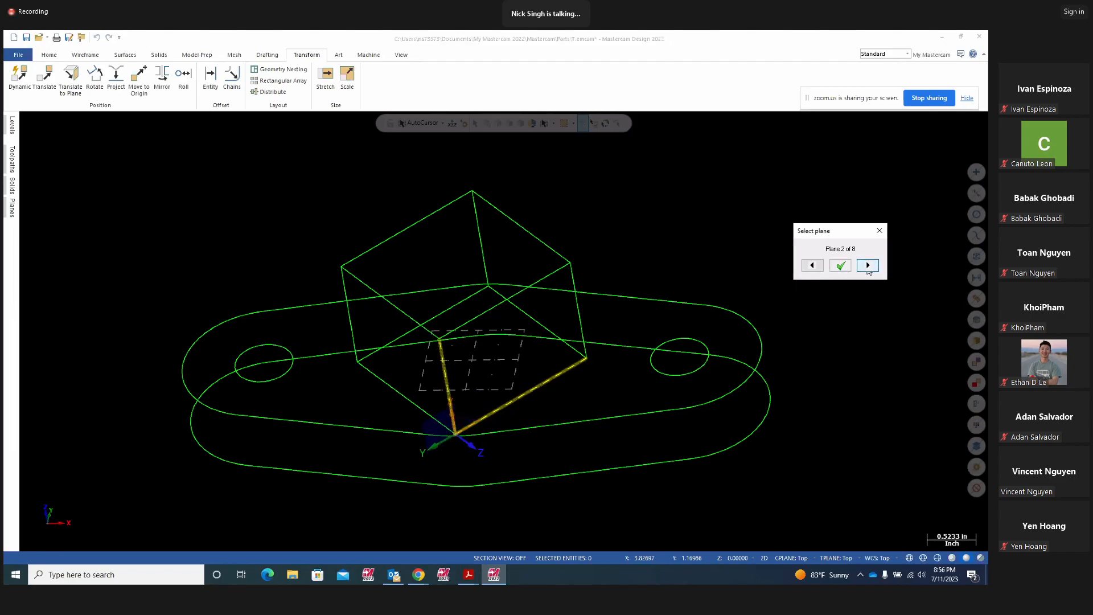
pyautogui.click(868, 266)
pyautogui.click(867, 266)
pyautogui.click(868, 266)
pyautogui.click(867, 266)
pyautogui.click(868, 266)
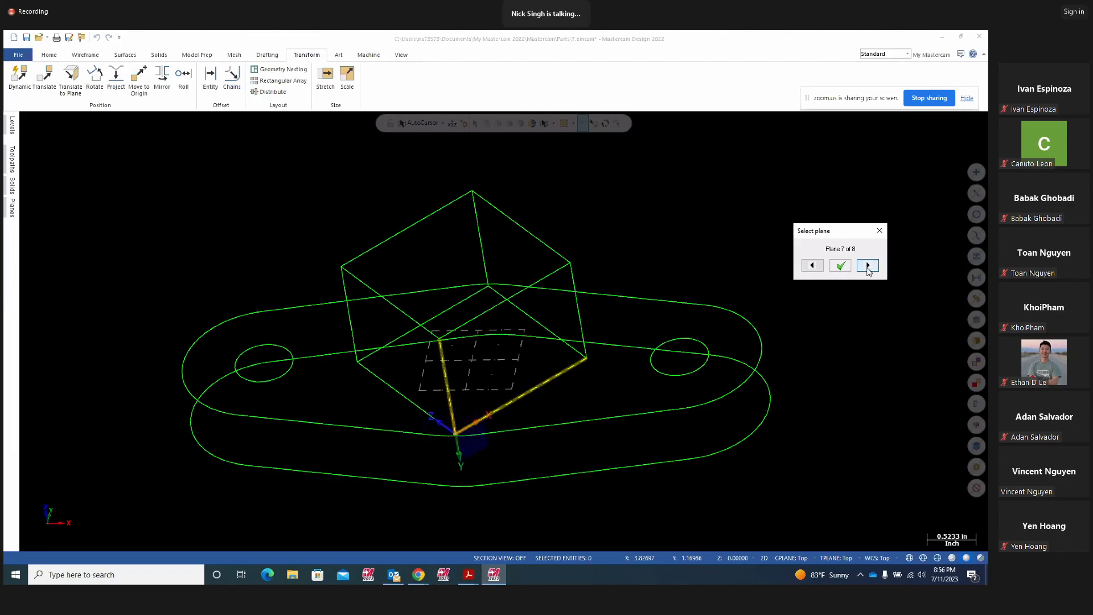
pyautogui.click(867, 266)
pyautogui.click(867, 265)
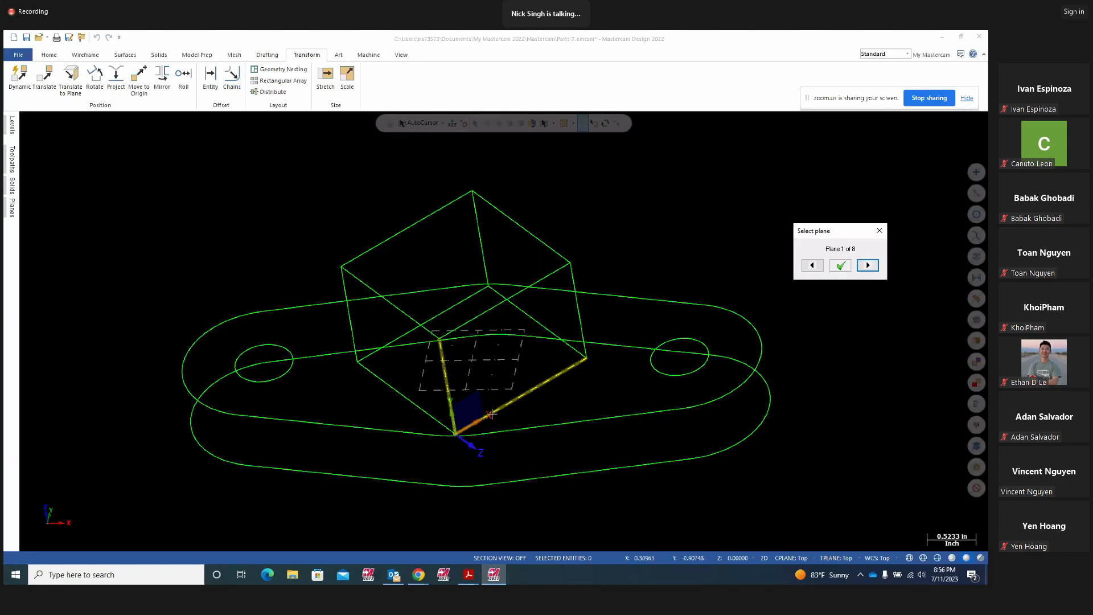
# - Accept Plane 1 of 8 for the boss's front-right face and save it as "Plane 45 degree"
pyautogui.moveTo(571, 450)
pyautogui.mouseDown(button='middle')
pyautogui.moveTo(681, 434)
pyautogui.moveTo(629, 439)
pyautogui.moveTo(655, 409)
pyautogui.mouseUp(button='middle')
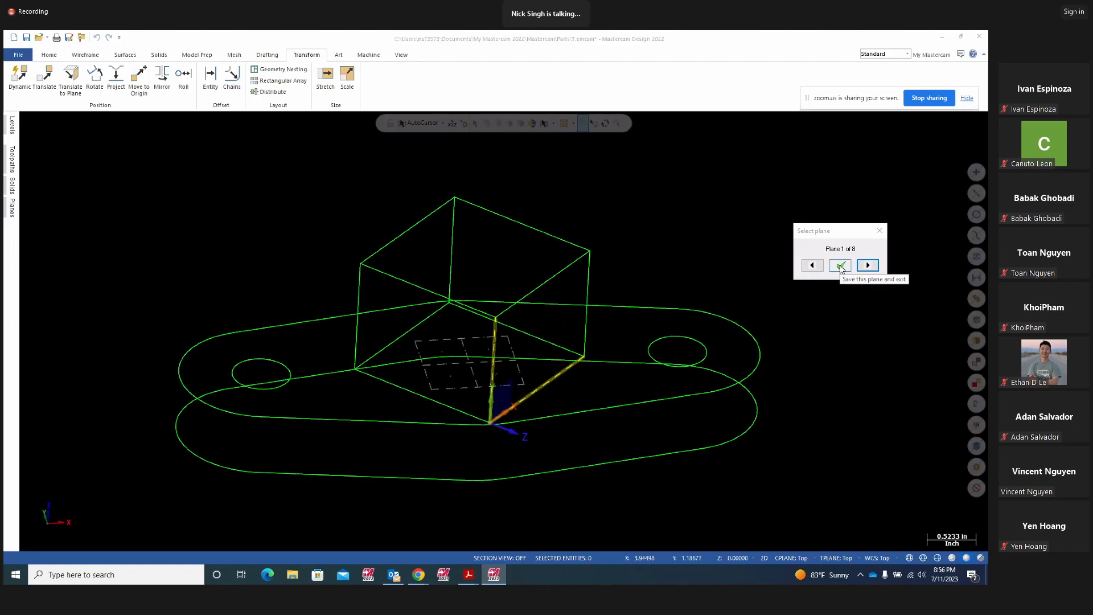
pyautogui.click(841, 266)
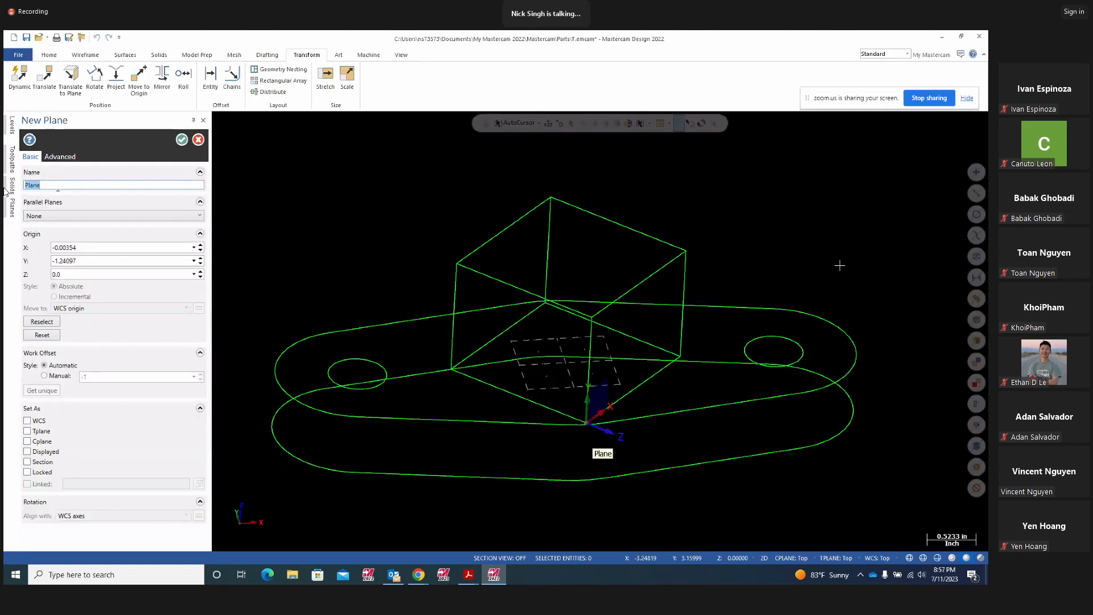
pyautogui.click(14, 185)
pyautogui.click(13, 203)
pyautogui.click(54, 182)
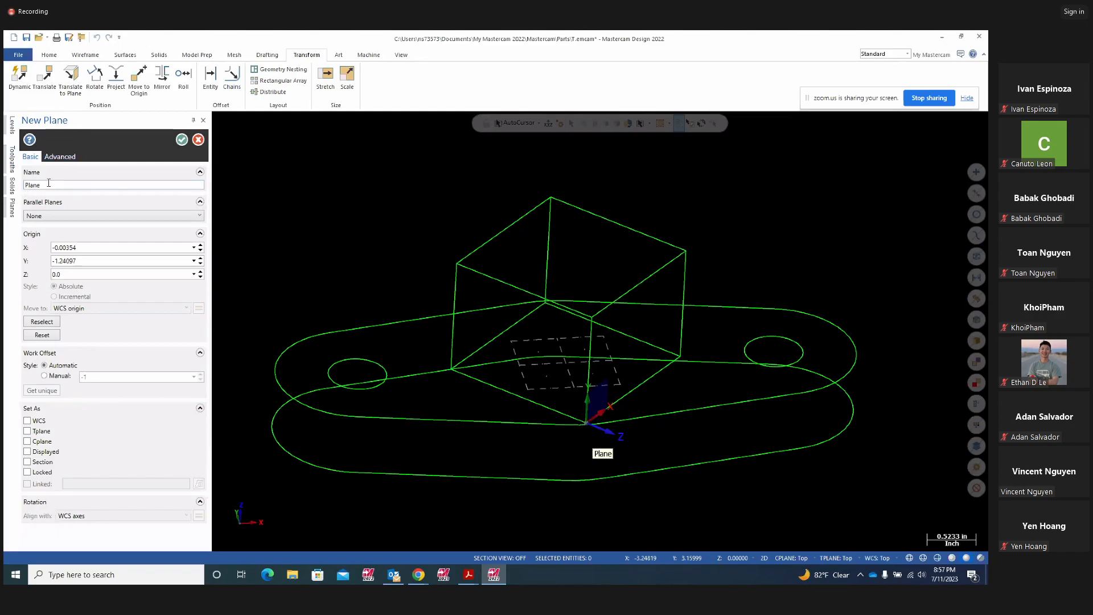
pyautogui.write('45')
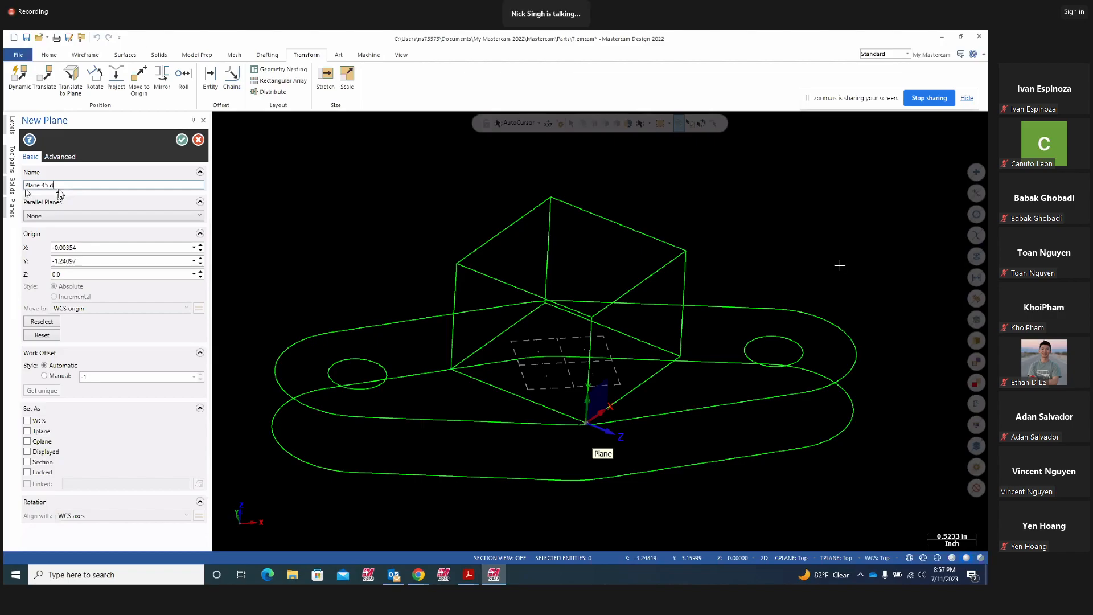
pyautogui.write(' degree')
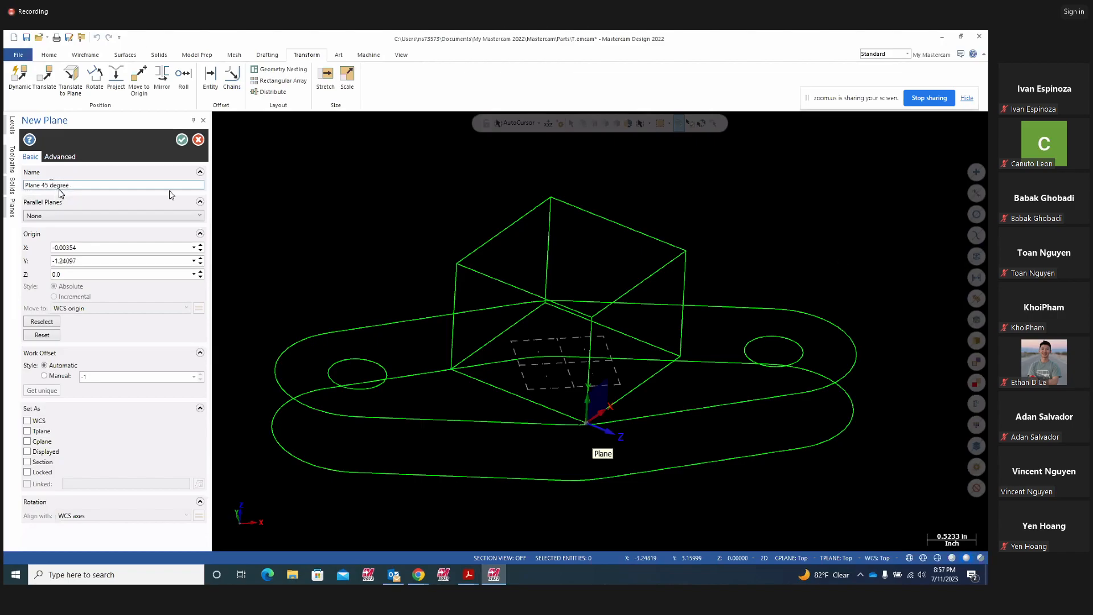
pyautogui.click(181, 140)
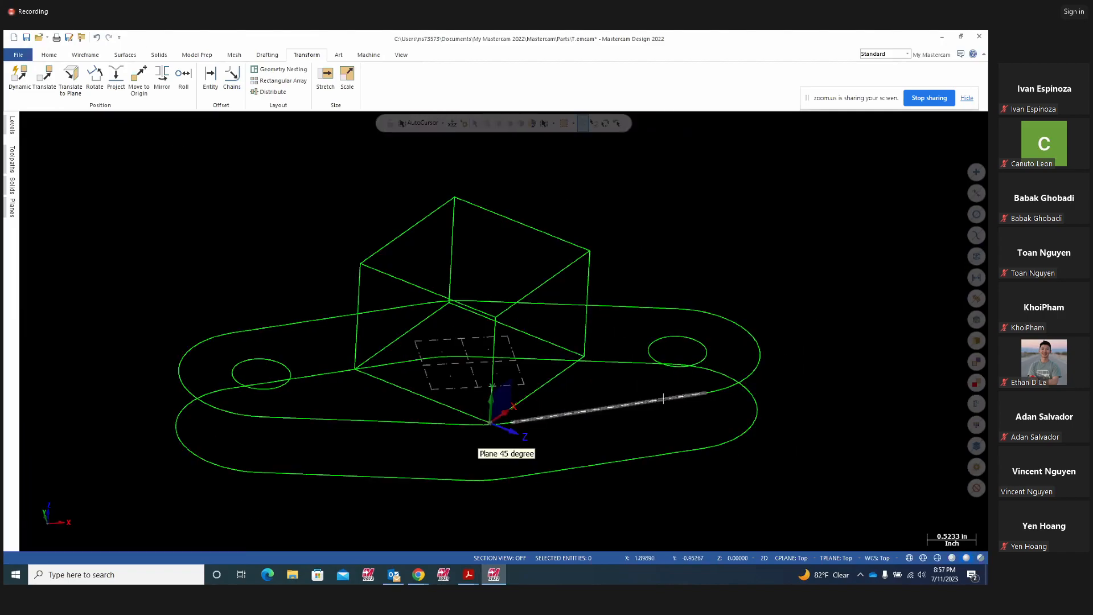
# - Make the named plane "Plane 45 degree" the active construction and tool plane
pyautogui.moveTo(589, 387); pyautogui.dragTo(557, 380, button='middle')
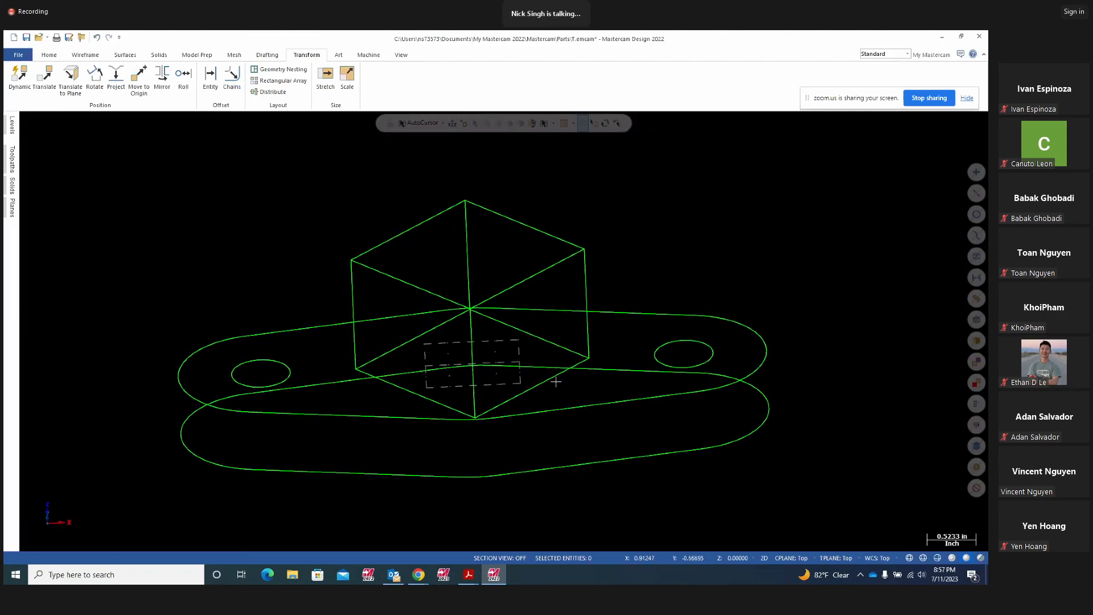
pyautogui.moveTo(641, 308)
pyautogui.mouseDown(button='middle')
pyautogui.moveTo(650, 317)
pyautogui.moveTo(546, 310)
pyautogui.mouseUp(button='middle')
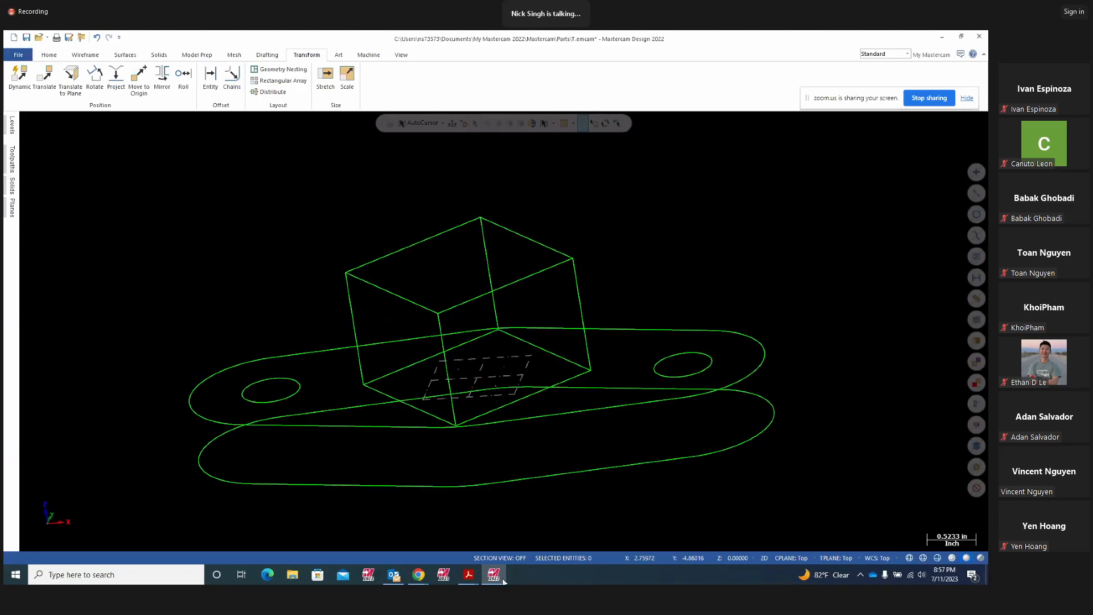
pyautogui.click(800, 561)
pyautogui.moveTo(792, 445)
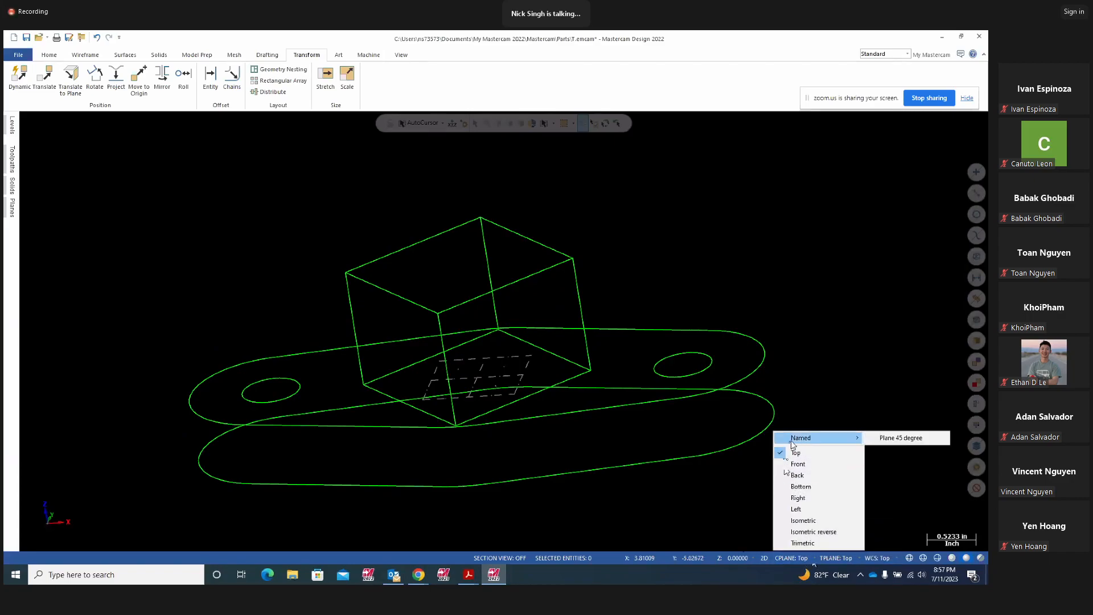
pyautogui.click(890, 438)
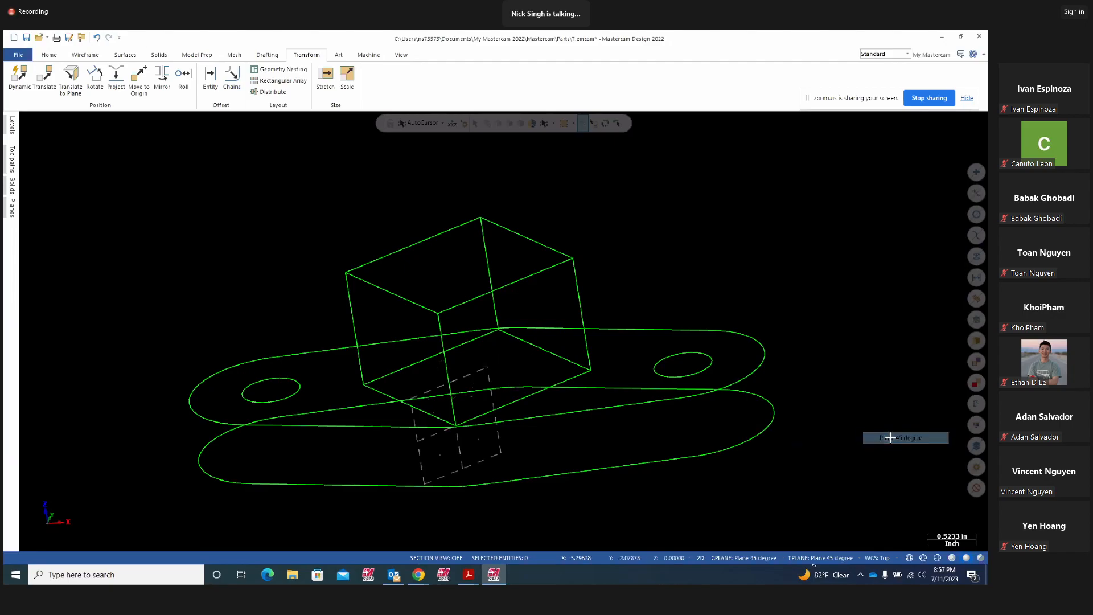
pyautogui.moveTo(841, 447)
pyautogui.mouseDown(button='middle')
pyautogui.moveTo(885, 433)
pyautogui.moveTo(638, 459)
pyautogui.moveTo(710, 422)
pyautogui.moveTo(678, 436)
pyautogui.mouseUp(button='middle')
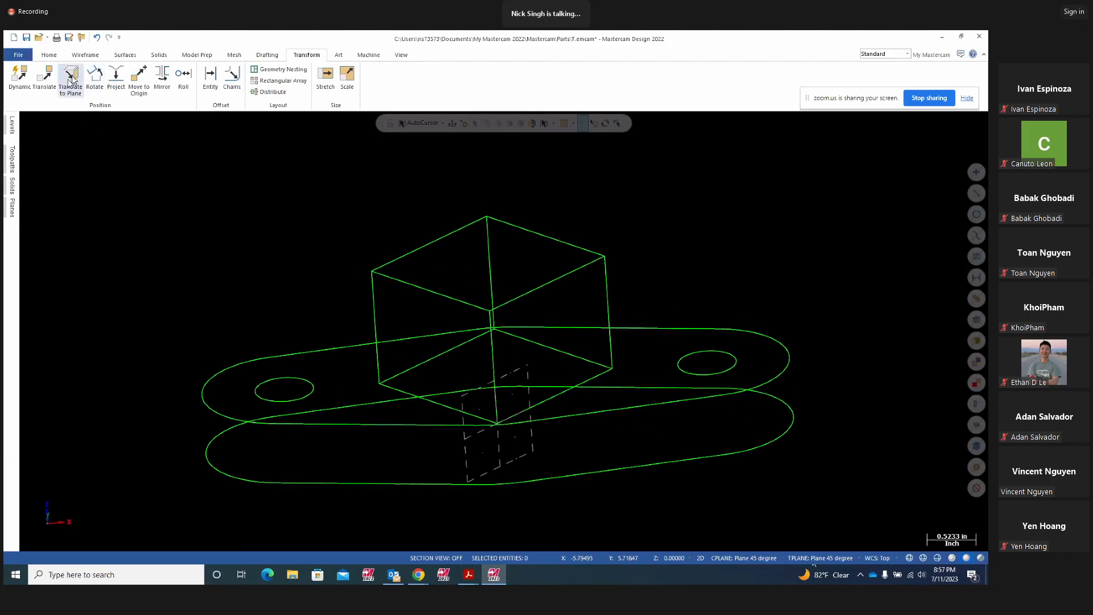
# - Draw a 0.625-diameter circle centered on the midpoint of the boss's front-right top edge
pyautogui.click(80, 56)
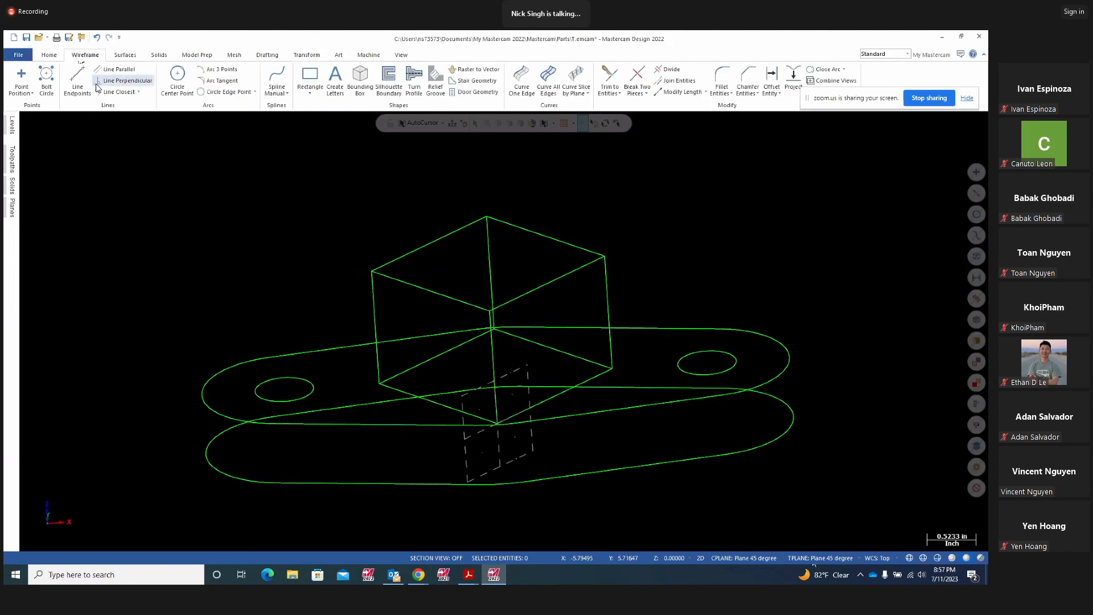
pyautogui.click(177, 79)
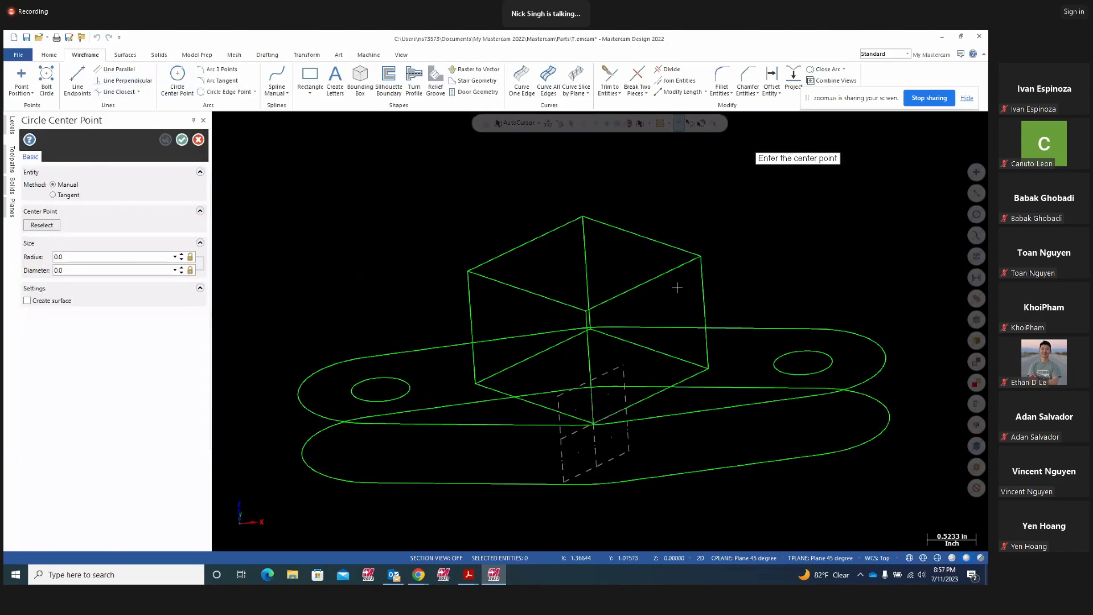
pyautogui.click(642, 285)
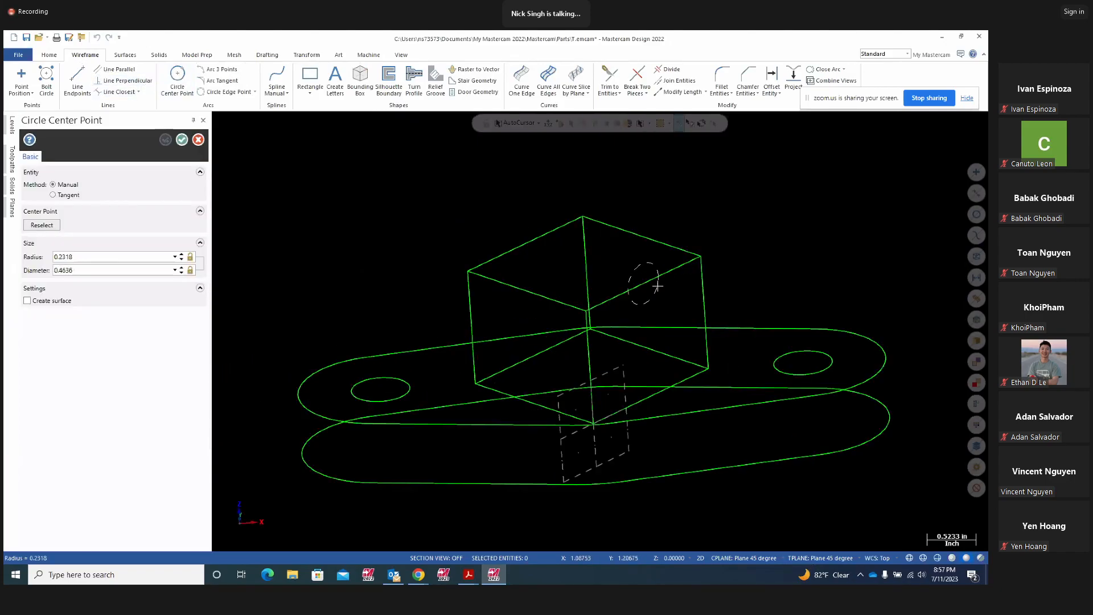
pyautogui.click(660, 287)
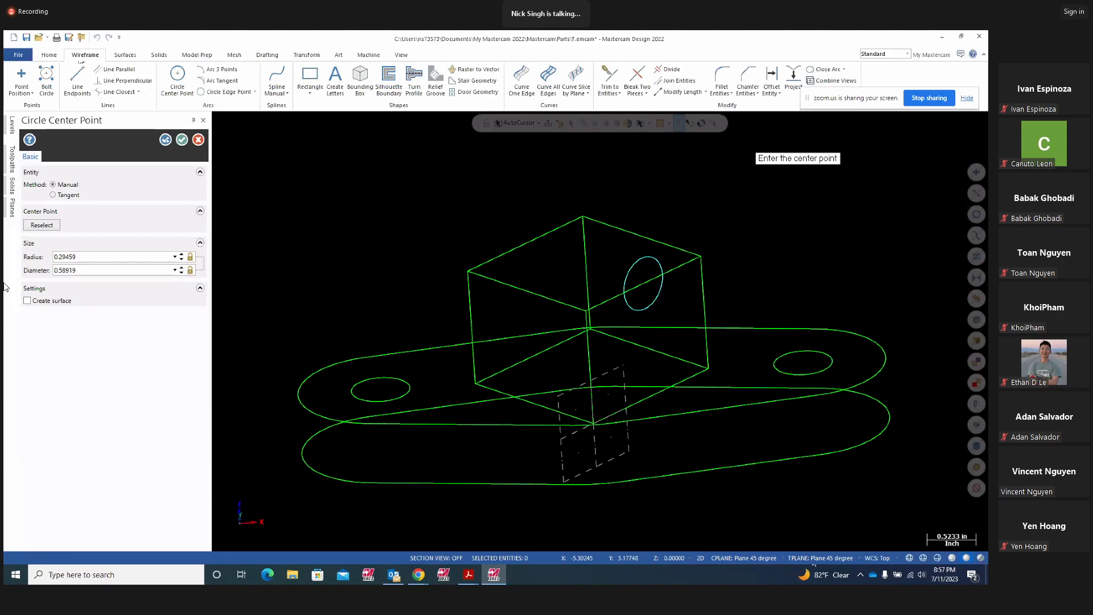
pyautogui.click(88, 271)
pyautogui.press('BackSpace')
pyautogui.write('.625')
pyautogui.press('Return')
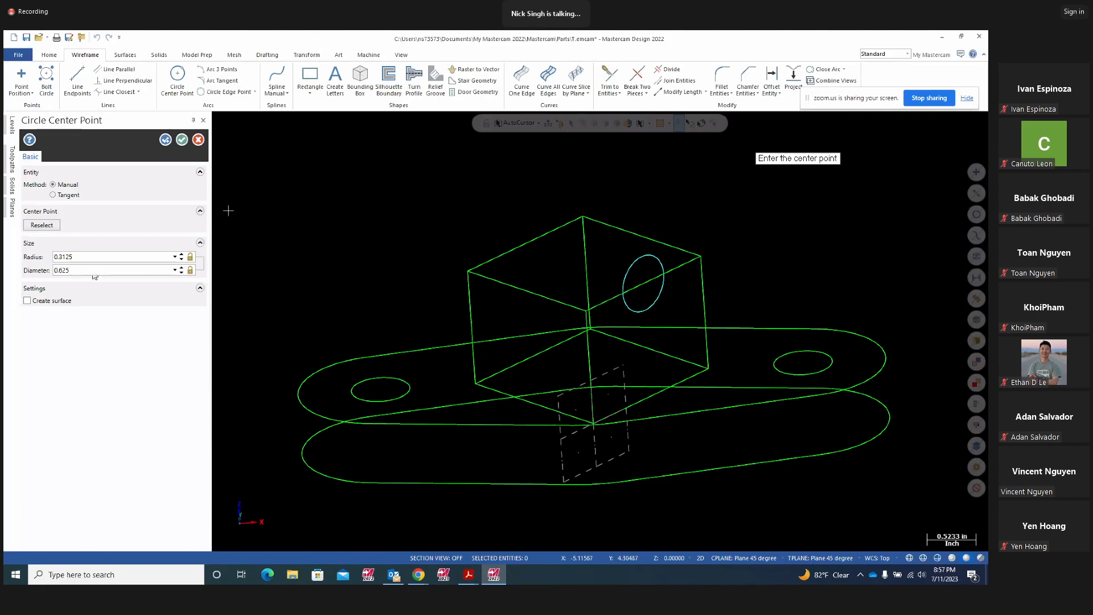
pyautogui.click(165, 140)
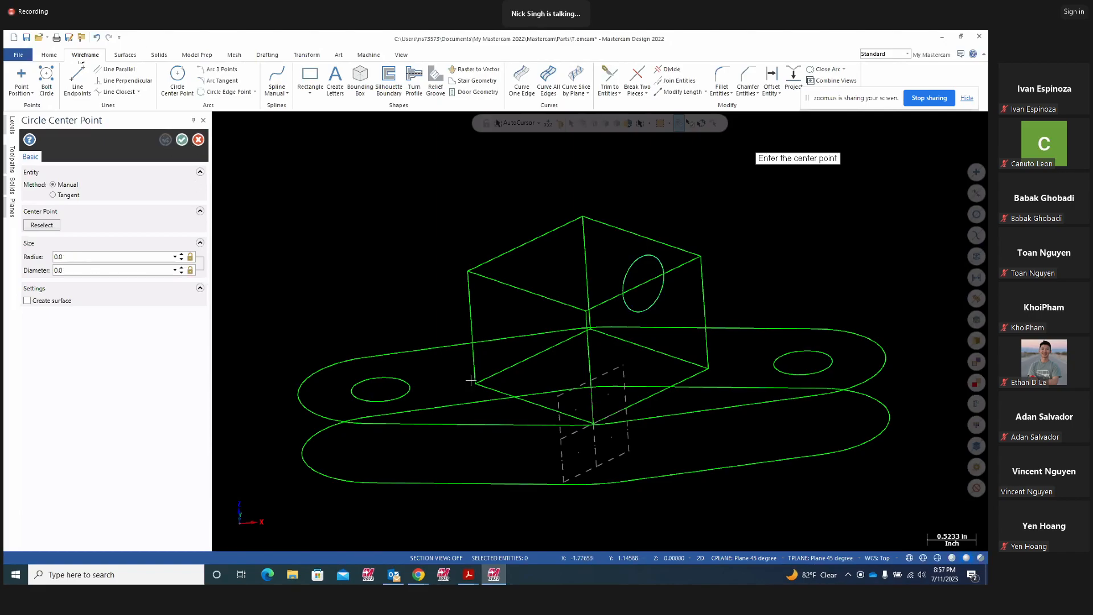
# - Switch construction to 3D mode and place a circle about 0.78 in diameter at the midpoint of the boss's rear-left top edge
pyautogui.click(524, 244)
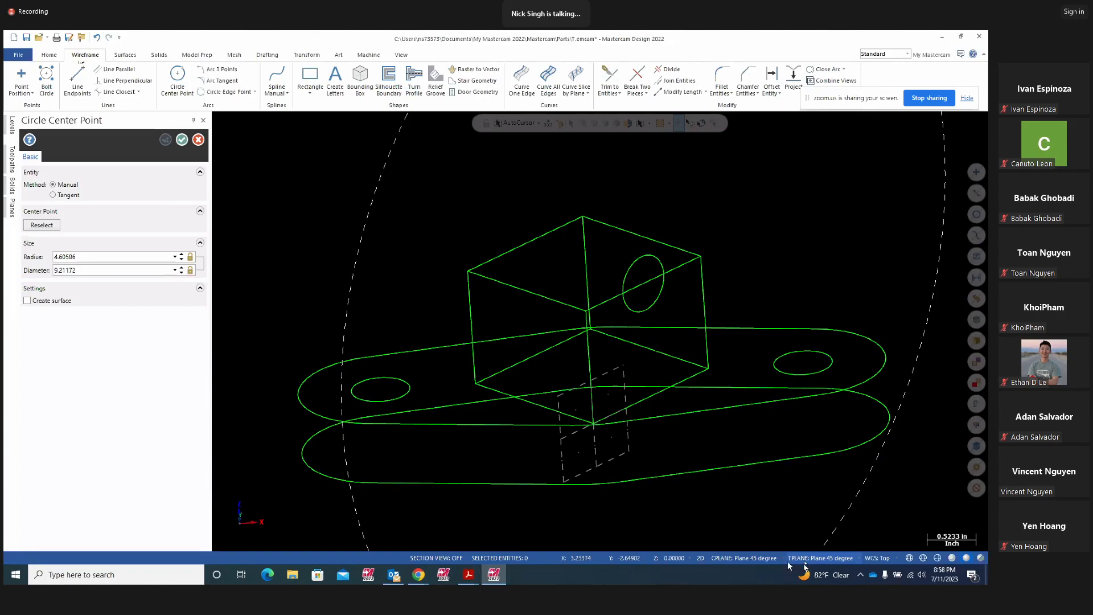
pyautogui.press('Escape')
pyautogui.click(700, 558)
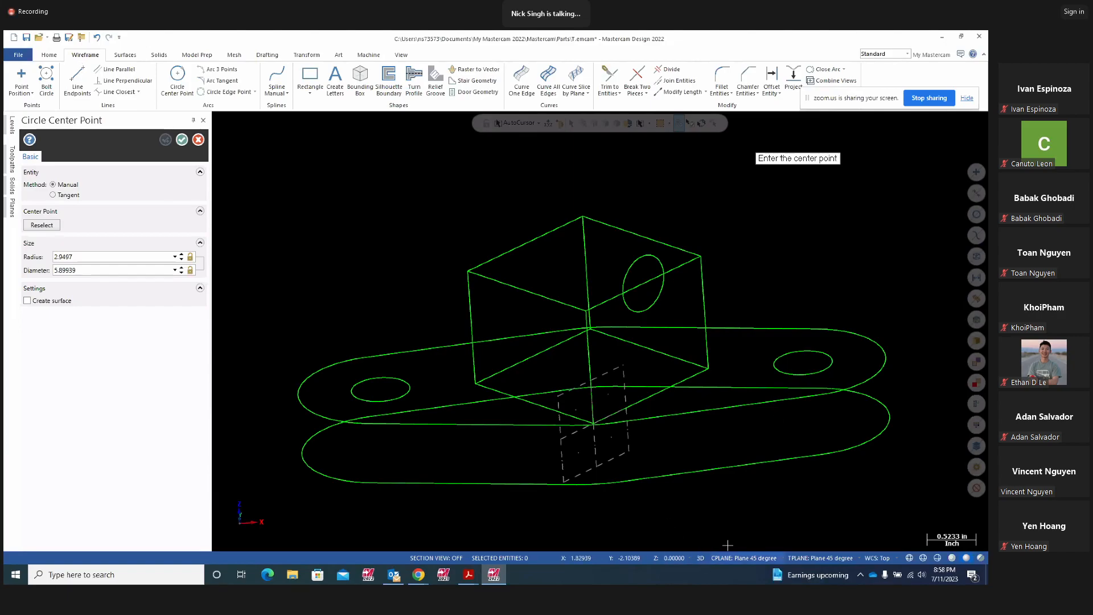
pyautogui.click(525, 249)
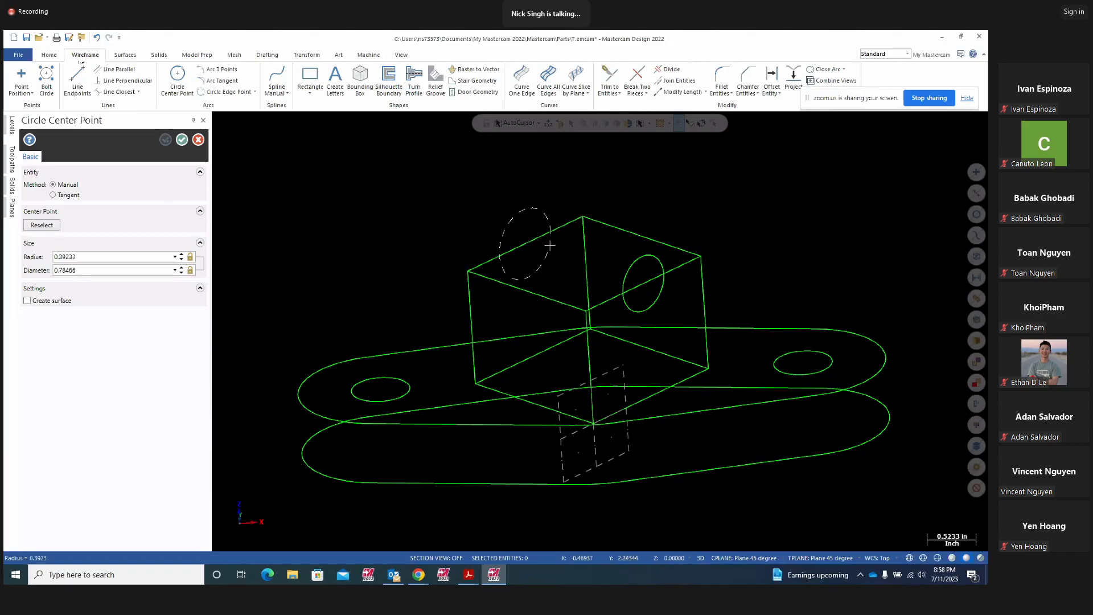
pyautogui.click(550, 251)
# - Set the rear-left circle's diameter to 0.625 and finish the circle command
pyautogui.moveTo(528, 319); pyautogui.dragTo(655, 490, button='middle')
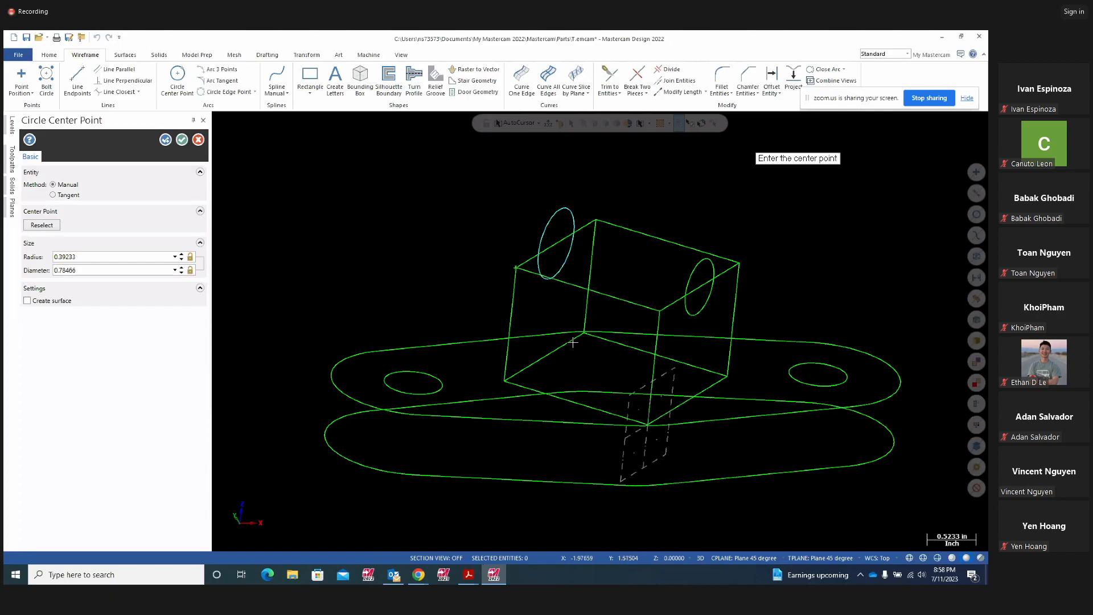
pyautogui.moveTo(573, 342); pyautogui.dragTo(569, 341, button='middle')
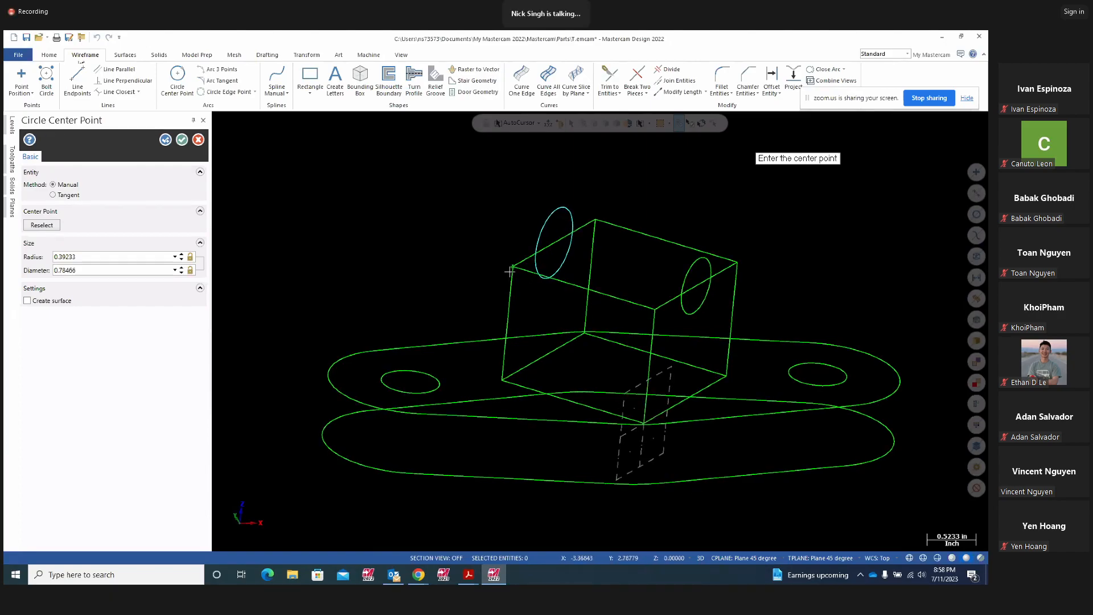
pyautogui.moveTo(559, 337); pyautogui.dragTo(573, 347, button='middle')
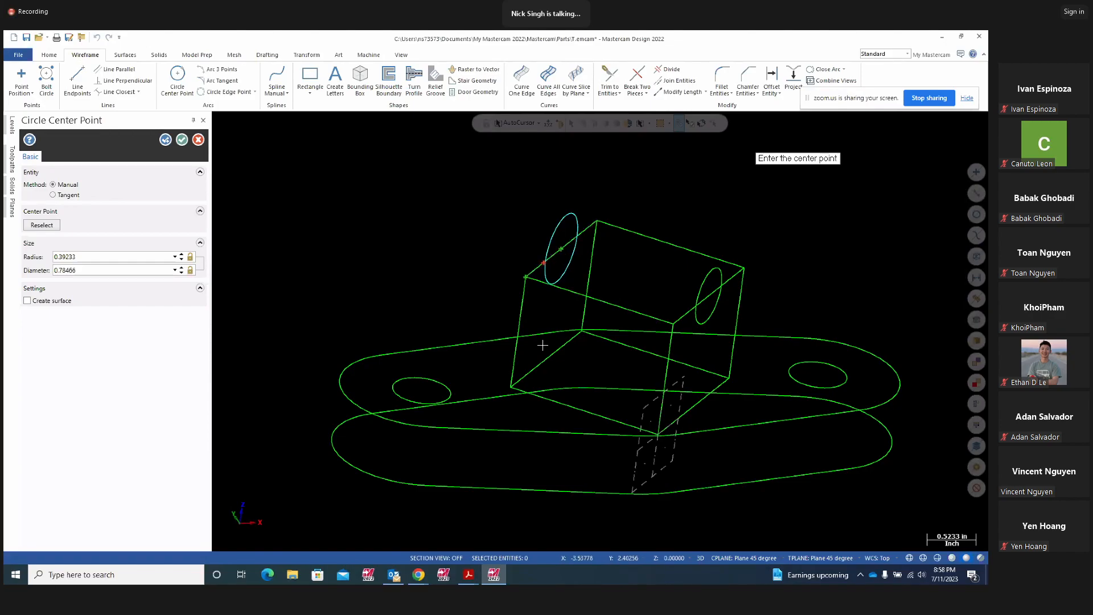
pyautogui.moveTo(543, 345); pyautogui.dragTo(472, 334, button='middle')
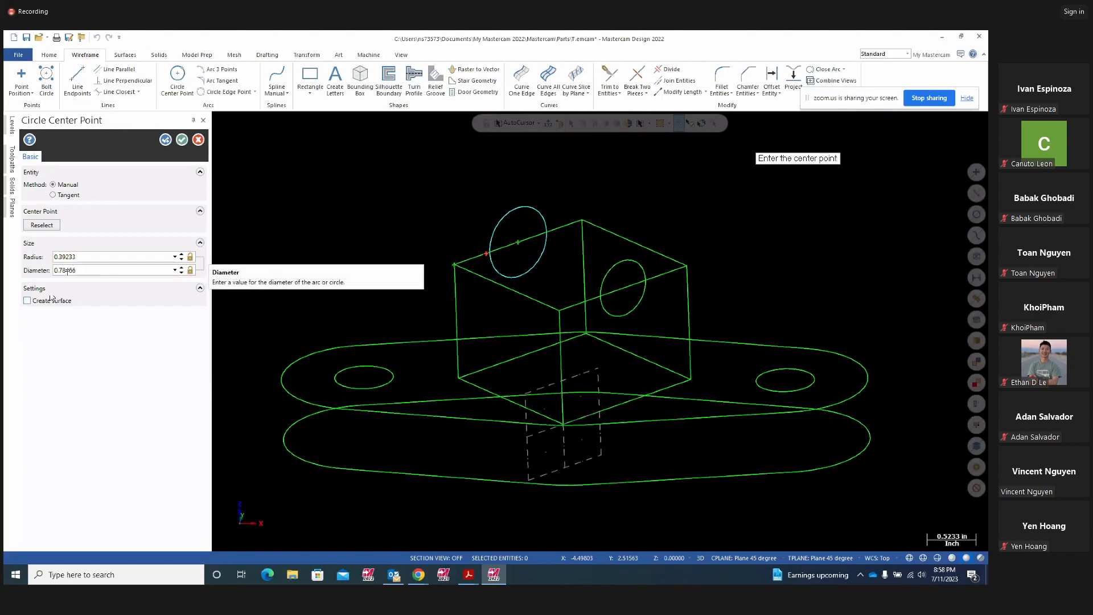
pyautogui.click(90, 270)
pyautogui.write('.625')
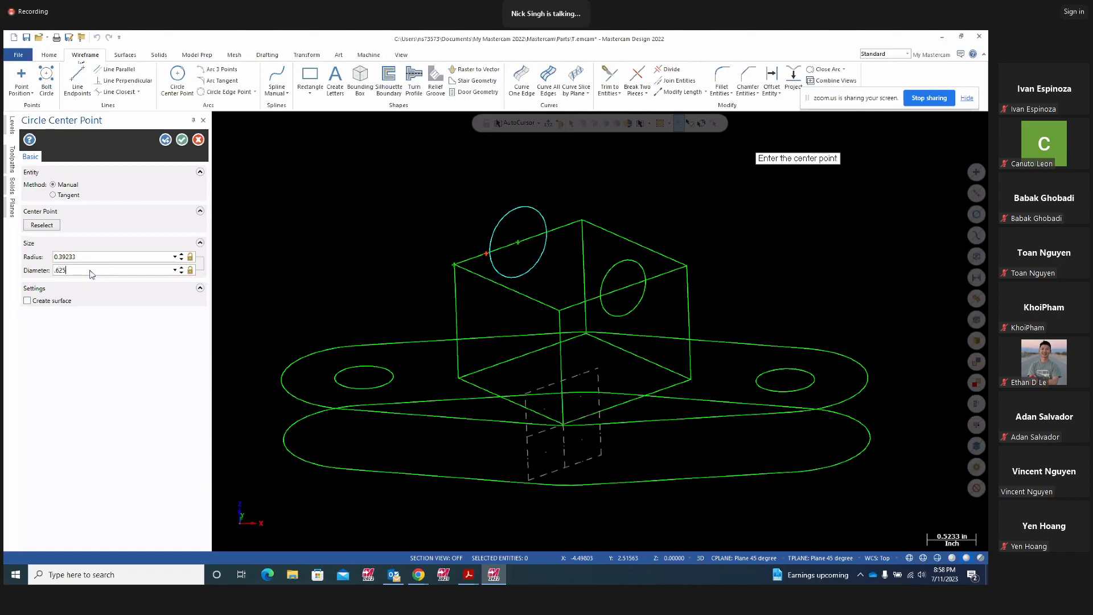
pyautogui.press('Return')
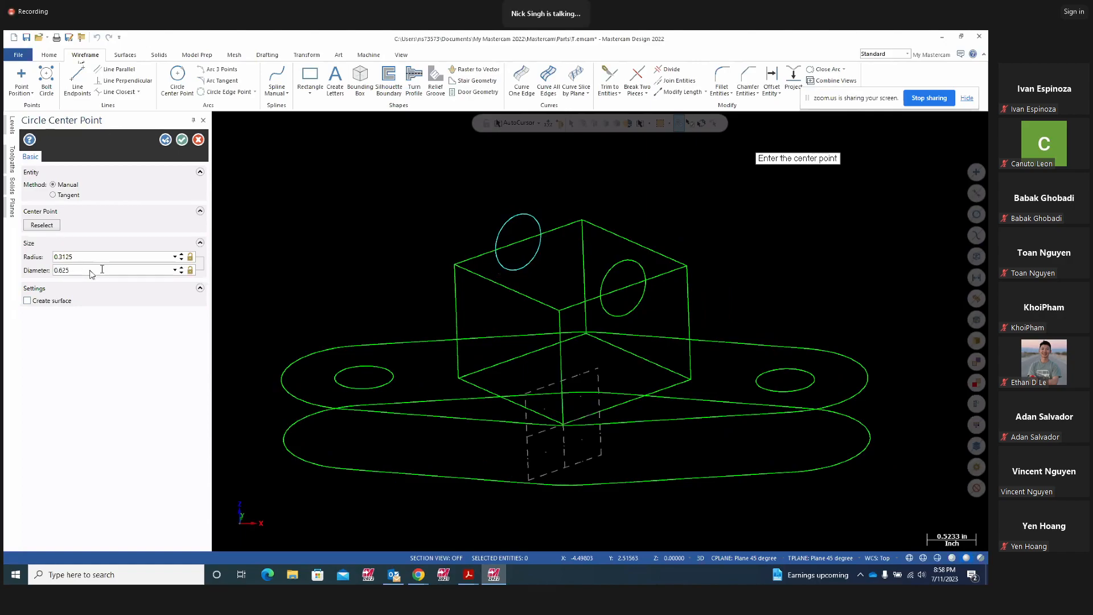
pyautogui.click(166, 140)
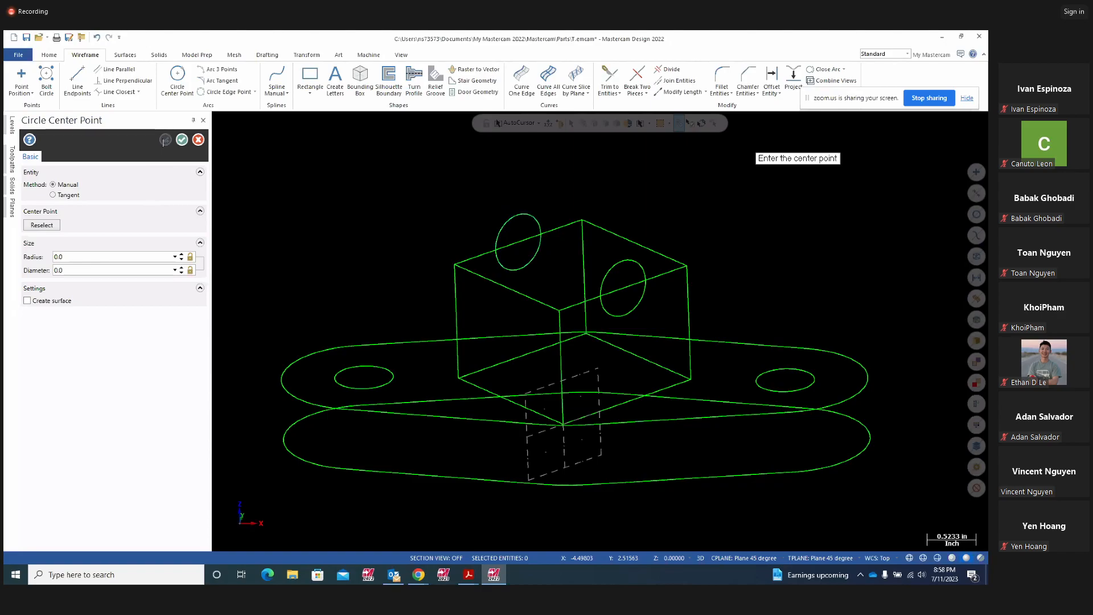
pyautogui.click(181, 140)
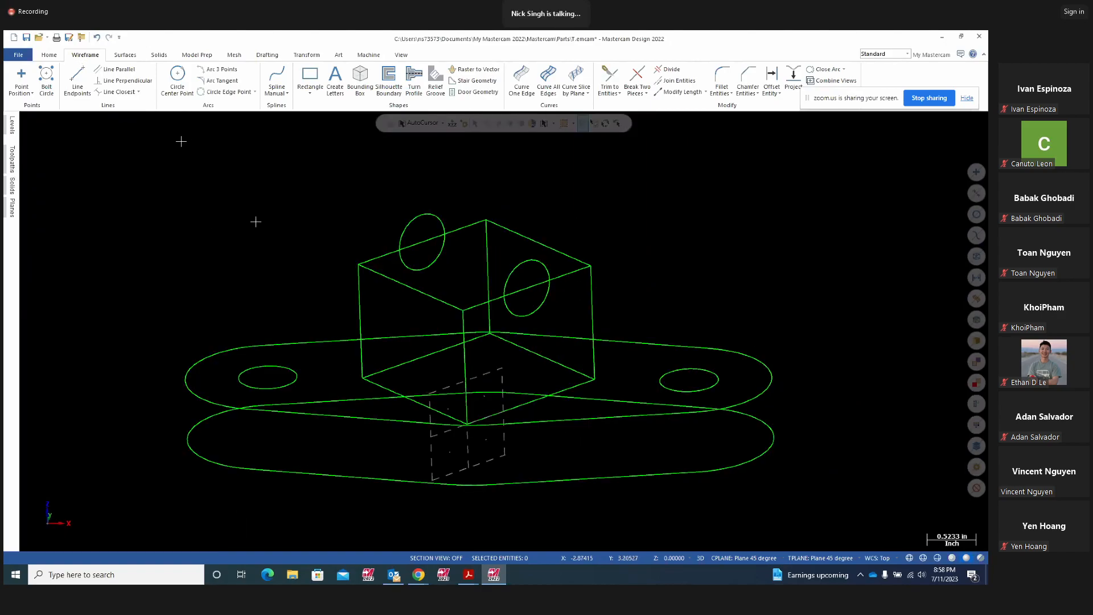
# - Check the boss arc radius in Project14.pdf, then try to draw a 0.88-radius endpoint arc ending at the boss's left top corner
pyautogui.moveTo(723, 248)
pyautogui.mouseDown(button='middle')
pyautogui.moveTo(723, 262)
pyautogui.moveTo(785, 256)
pyautogui.moveTo(708, 258)
pyautogui.moveTo(715, 251)
pyautogui.mouseUp(button='middle')
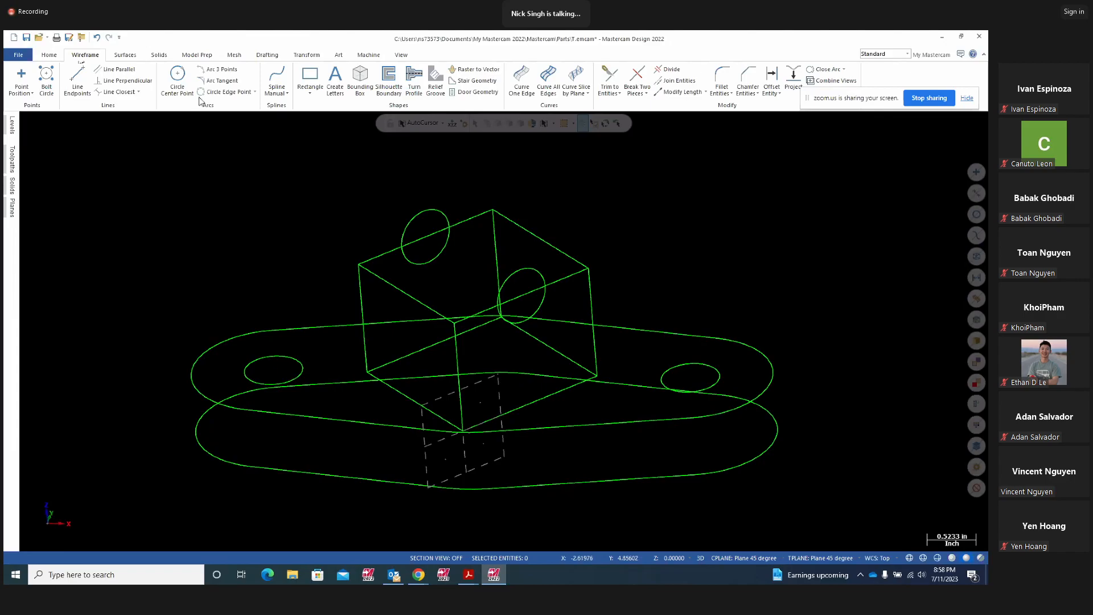
pyautogui.click(256, 91)
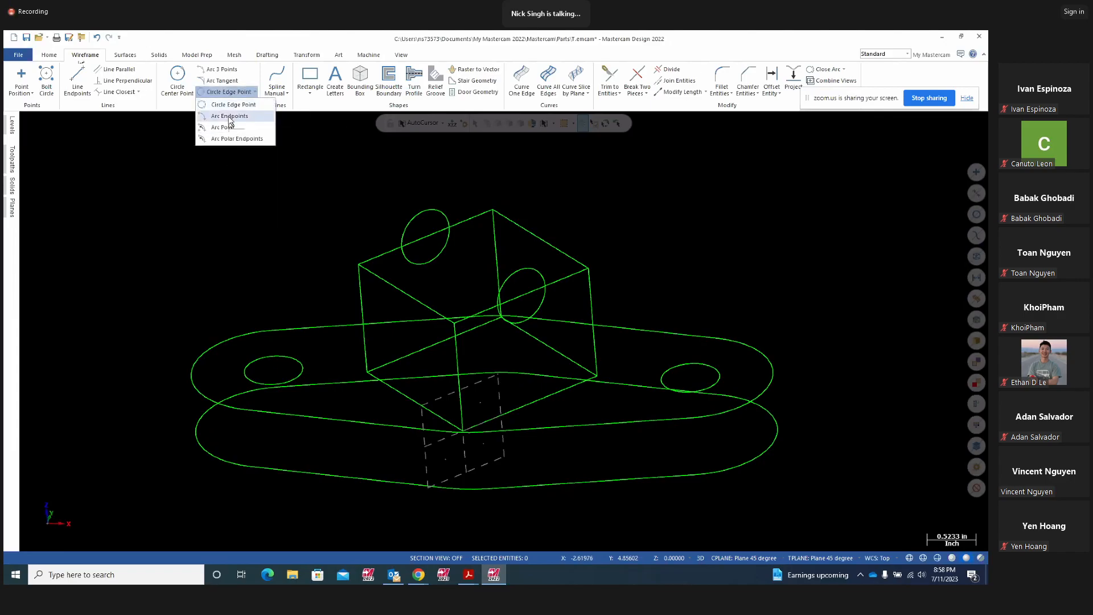
pyautogui.click(228, 116)
pyautogui.click(229, 116)
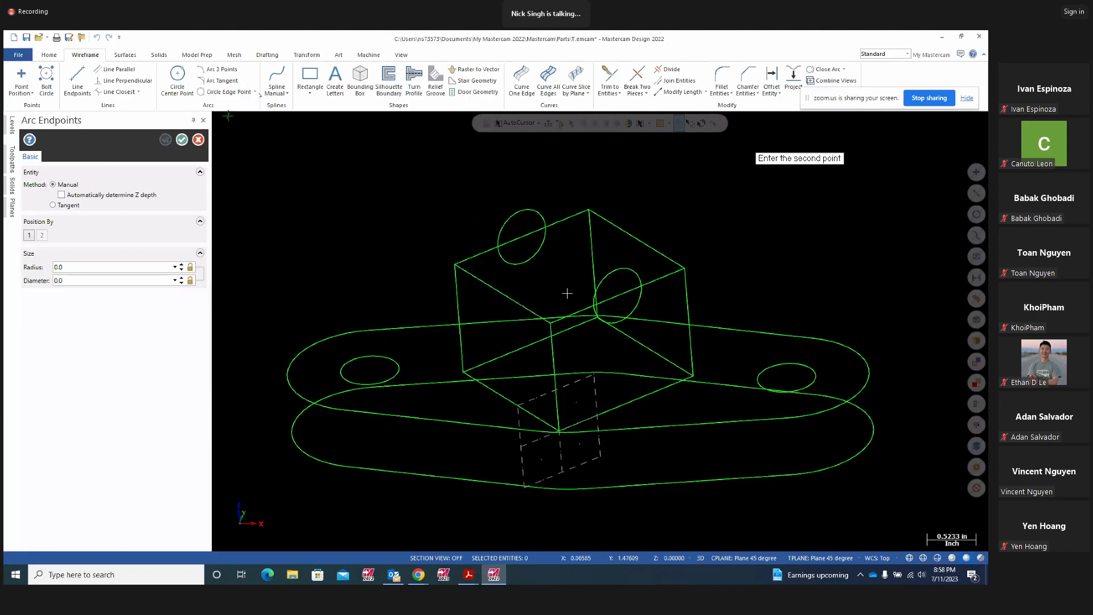
pyautogui.moveTo(472, 577)
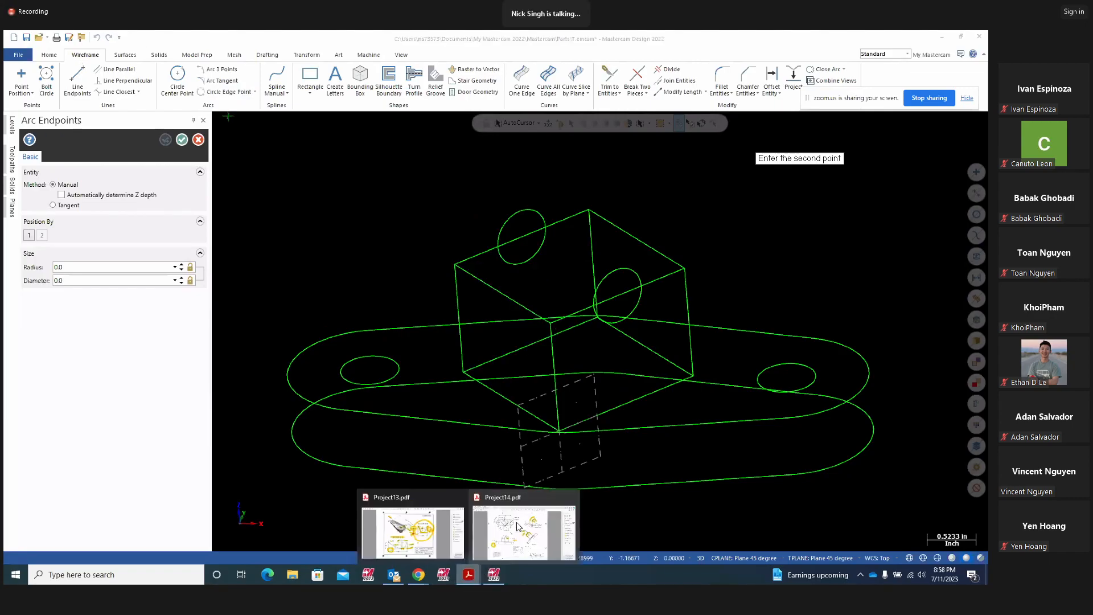
pyautogui.click(521, 527)
pyautogui.moveTo(518, 265)
pyautogui.mouseDown()
pyautogui.moveTo(464, 275)
pyautogui.moveTo(515, 264)
pyautogui.mouseUp()
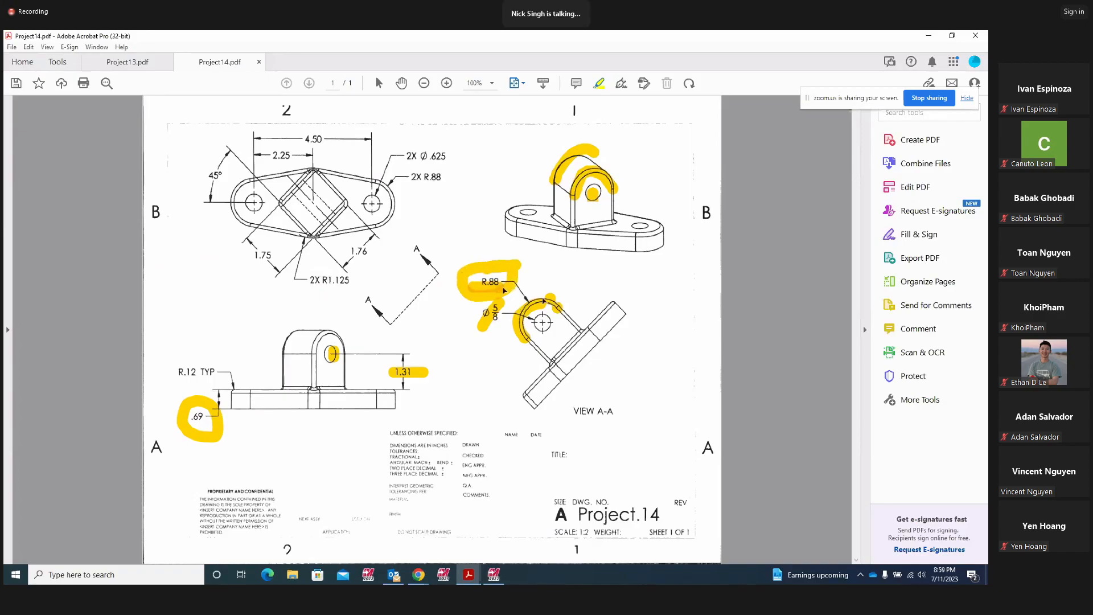
pyautogui.click(494, 574)
pyautogui.click(76, 267)
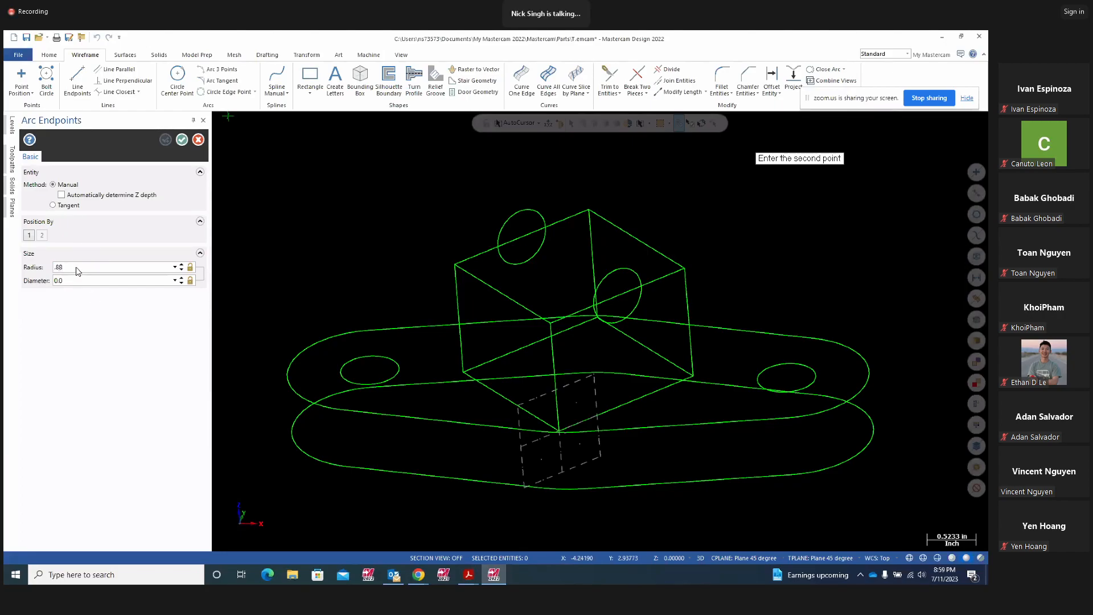
pyautogui.moveTo(658, 341); pyautogui.dragTo(687, 499, button='middle')
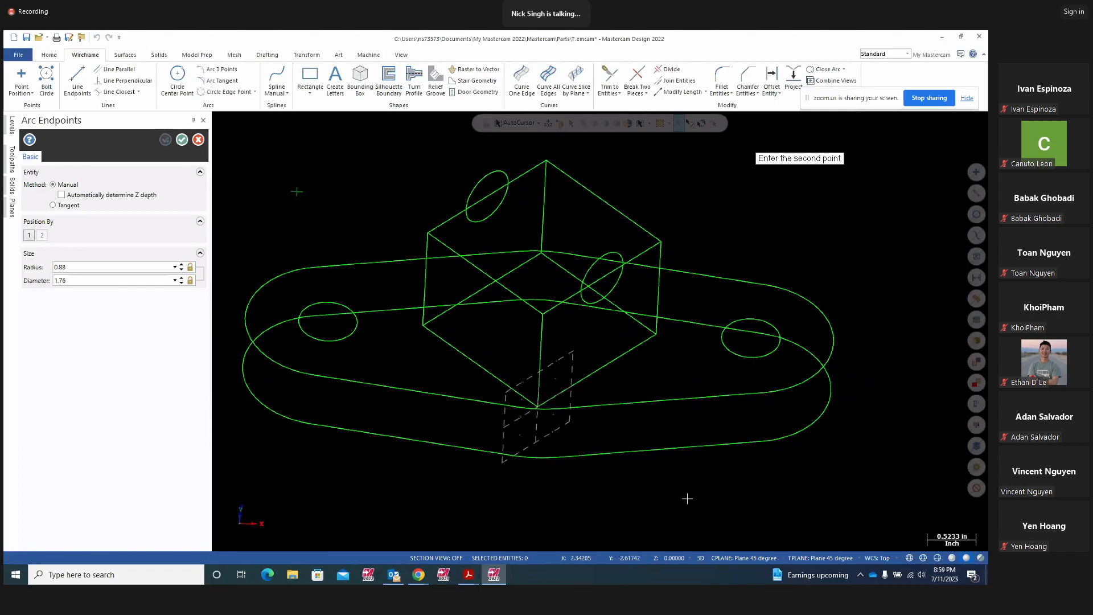
pyautogui.click(430, 235)
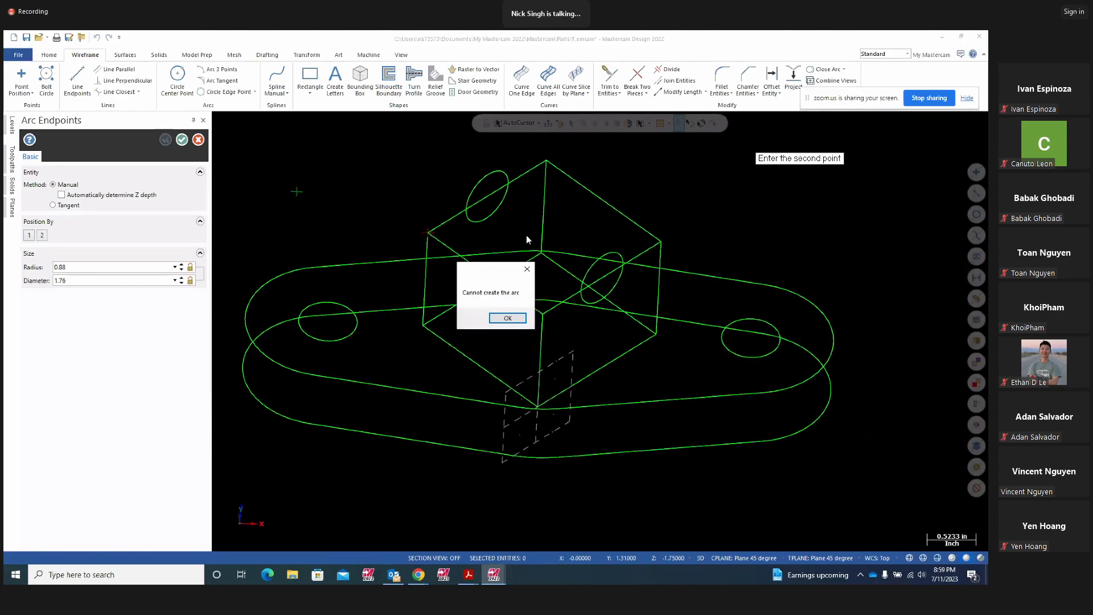
pyautogui.click(507, 318)
# - Draw an endpoint arc of about 0.98 radius above the boss's front-right top edge, corner to corner
pyautogui.moveTo(435, 232); pyautogui.dragTo(503, 308, button='middle')
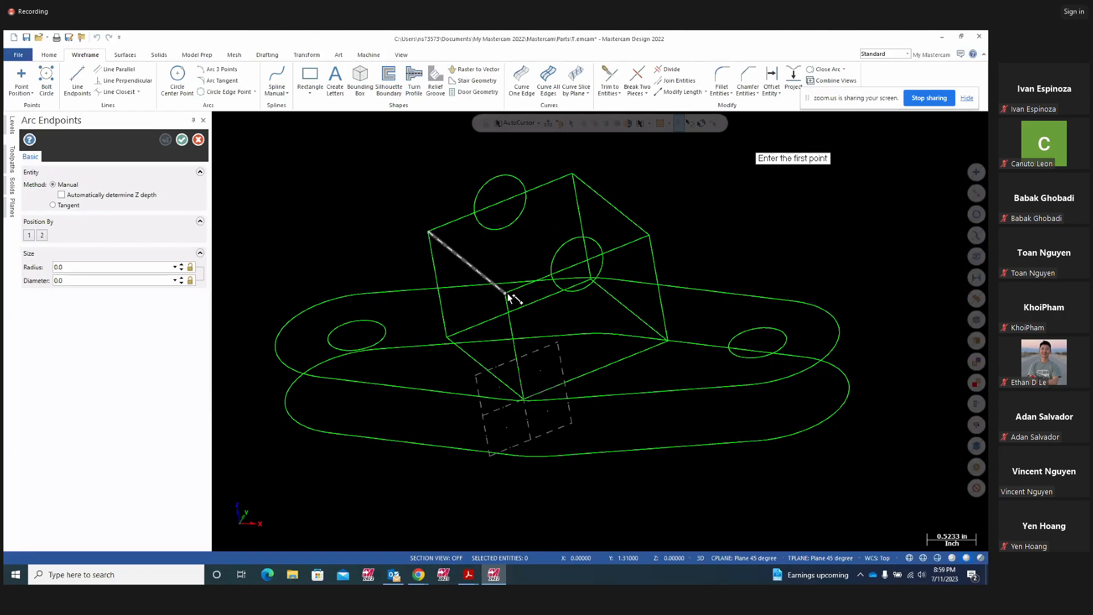
pyautogui.click(505, 293)
pyautogui.click(649, 236)
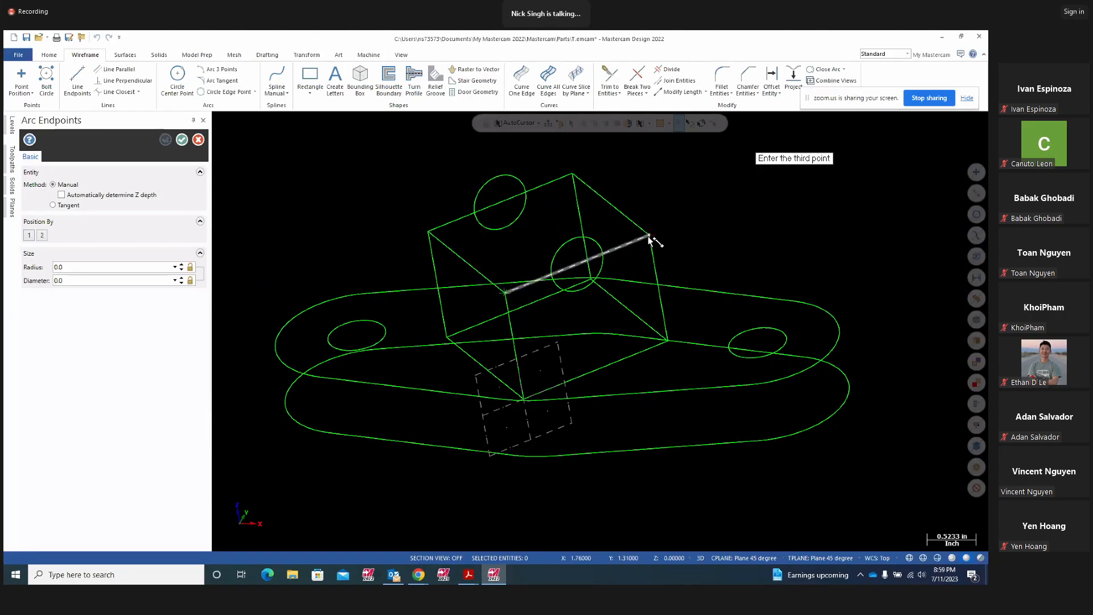
pyautogui.click(614, 216)
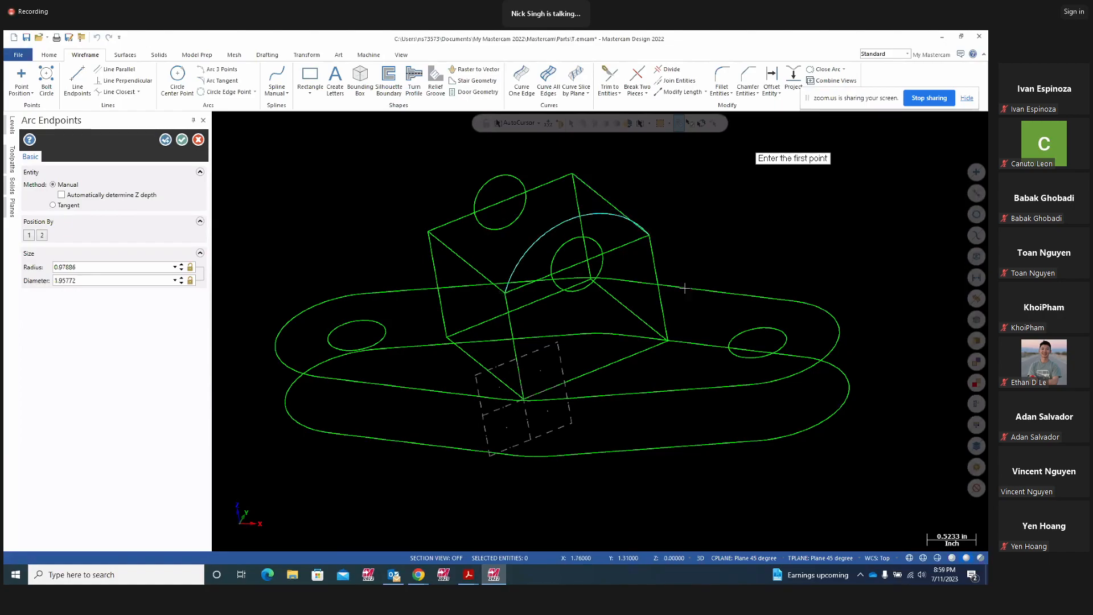
pyautogui.moveTo(688, 310); pyautogui.dragTo(749, 330, button='middle')
# - Set the front-right arc's radius to 0.88 and apply it, keeping the arc command active
pyautogui.click(113, 267)
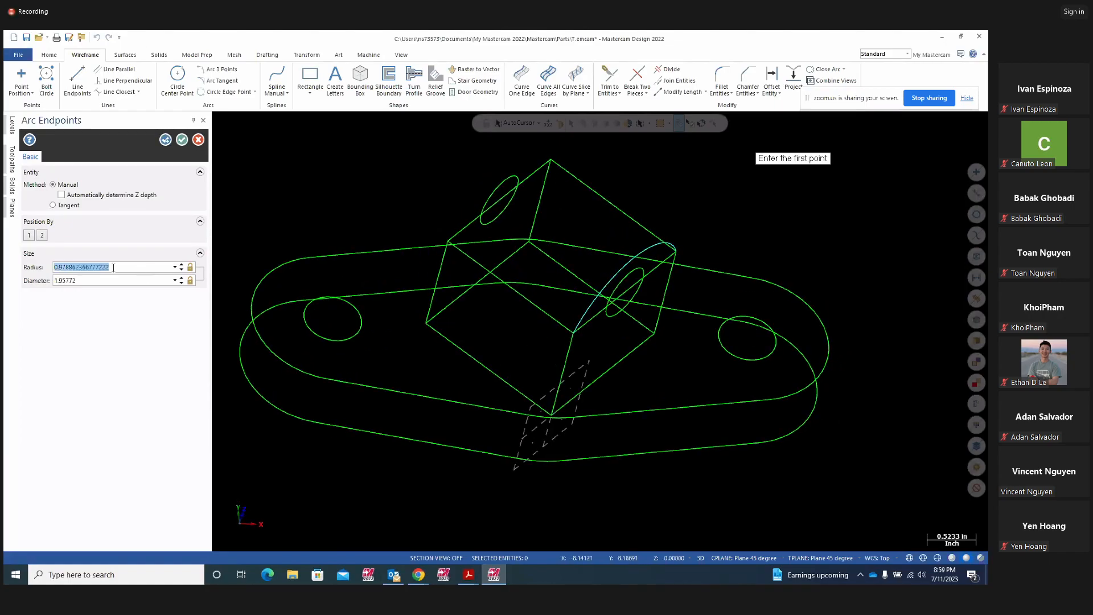
pyautogui.press('BackSpace')
pyautogui.write('.88')
pyautogui.press('Return')
pyautogui.moveTo(628, 357); pyautogui.dragTo(575, 341, button='middle')
pyautogui.click(165, 139)
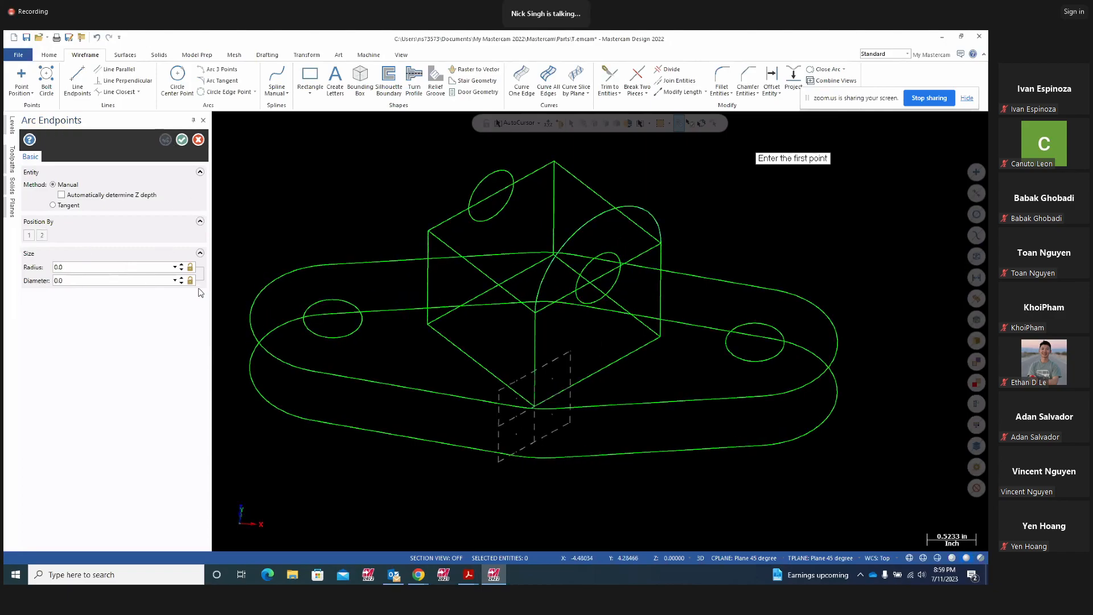
# - Draw an endpoint arc of about 2.01 radius between the corners of the boss's rear-left top edge
pyautogui.click(429, 231)
pyautogui.click(553, 162)
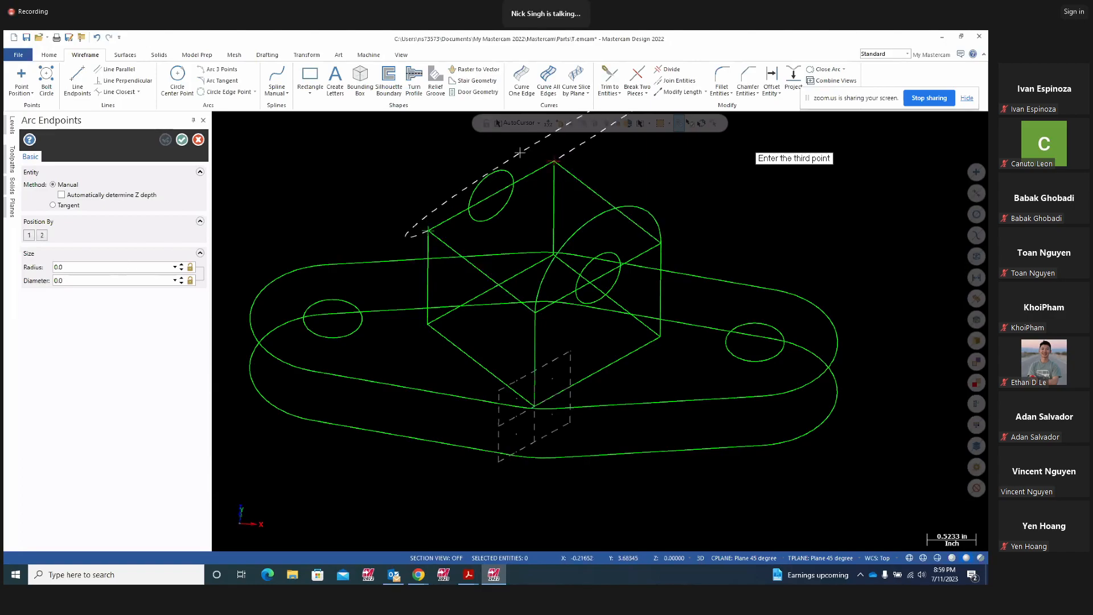
pyautogui.click(490, 153)
pyautogui.moveTo(491, 153); pyautogui.dragTo(490, 306, button='middle')
# - Set the rear-left arc's radius to 0.88, inspect its orientation and finish the arc command
pyautogui.click(113, 264)
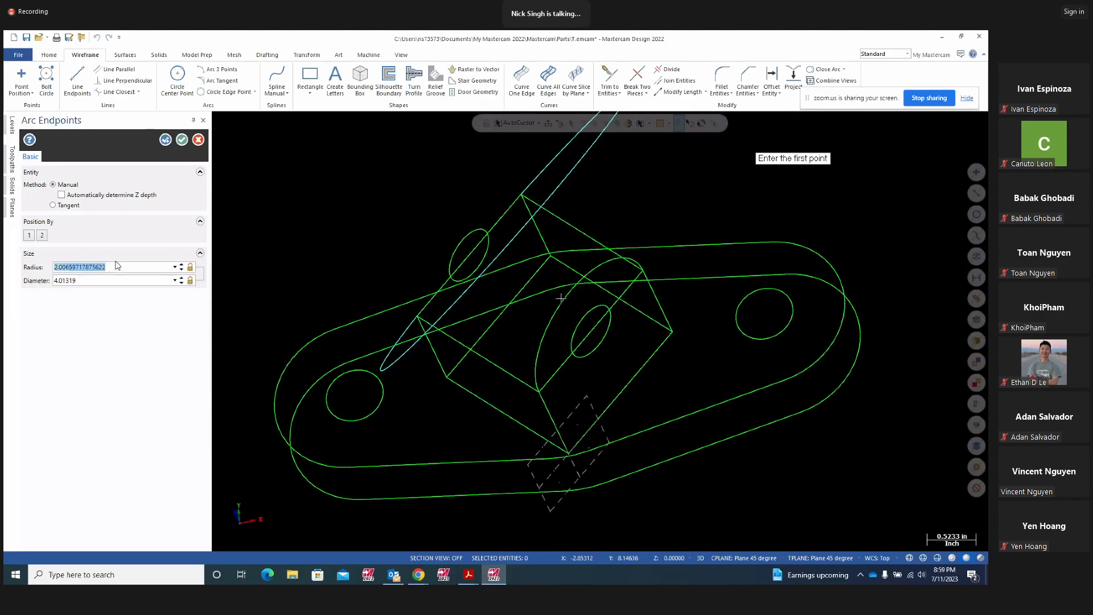
pyautogui.write('0.88')
pyautogui.press('Return')
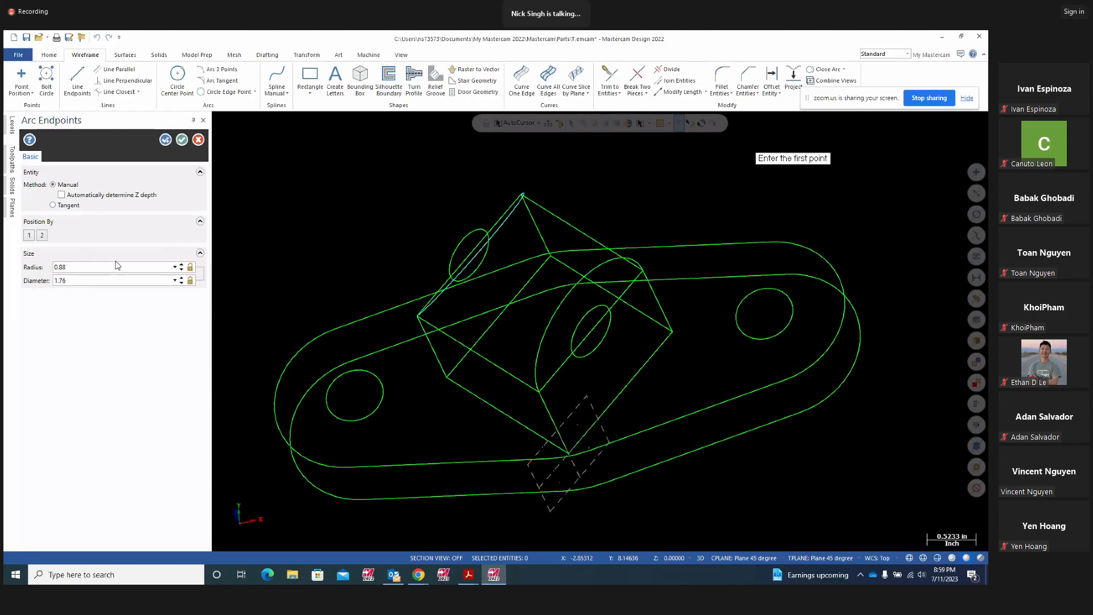
pyautogui.moveTo(575, 330); pyautogui.dragTo(640, 302, button='middle')
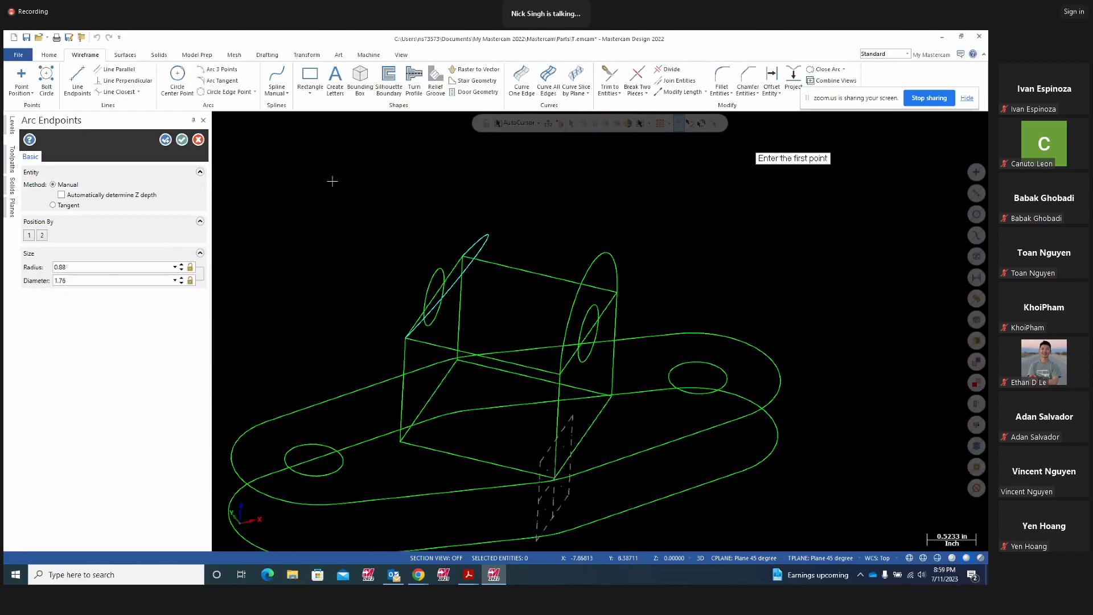
pyautogui.press('Escape')
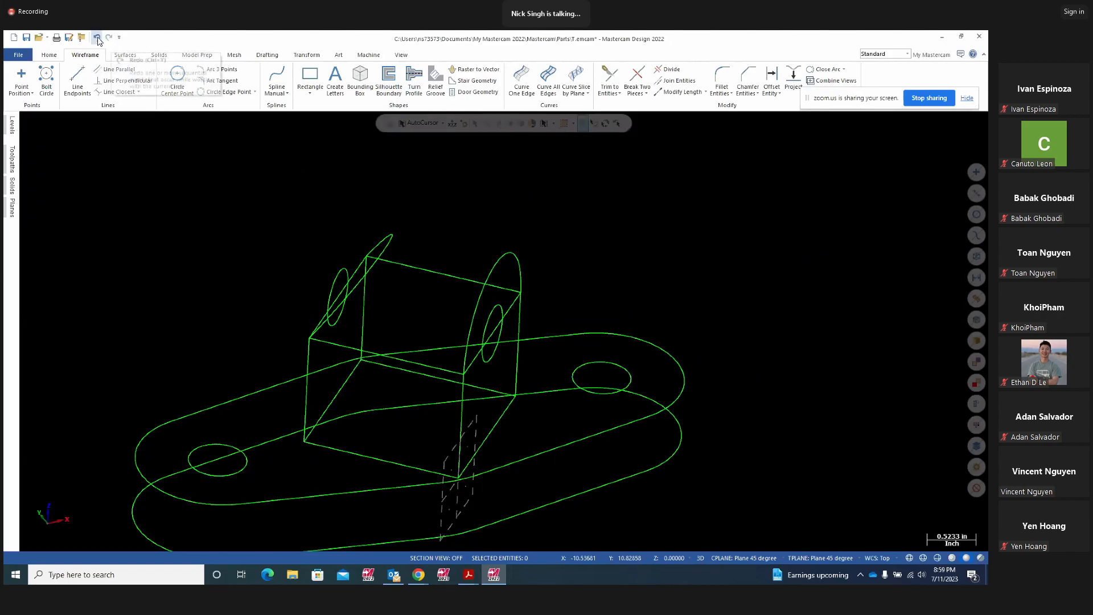
# - Undo both boss arcs and switch construction to 2D mode
pyautogui.click(97, 37)
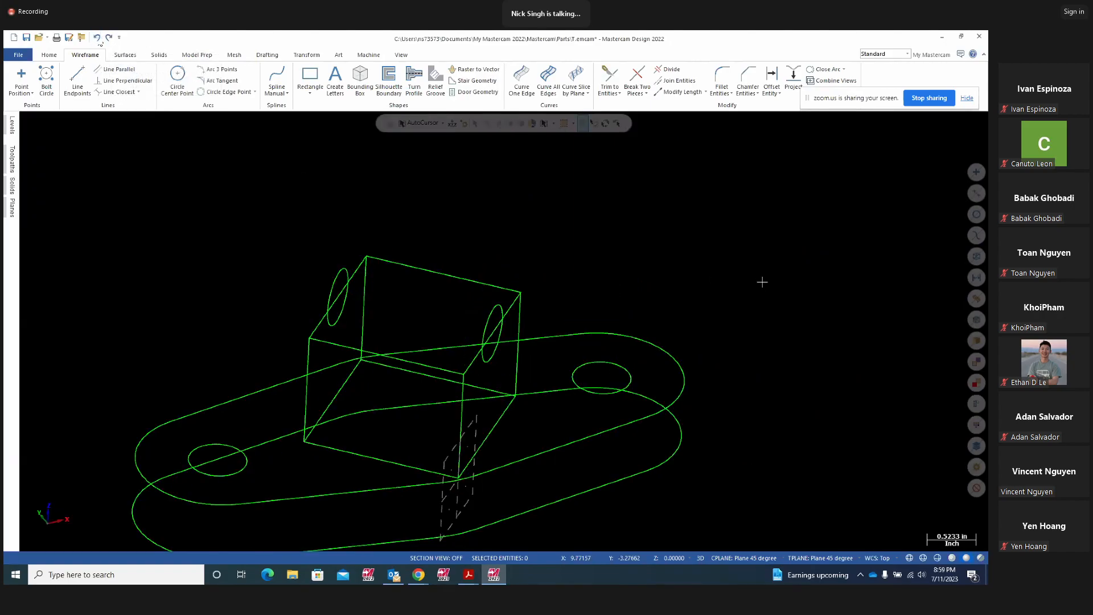
pyautogui.moveTo(761, 280); pyautogui.dragTo(719, 271, button='middle')
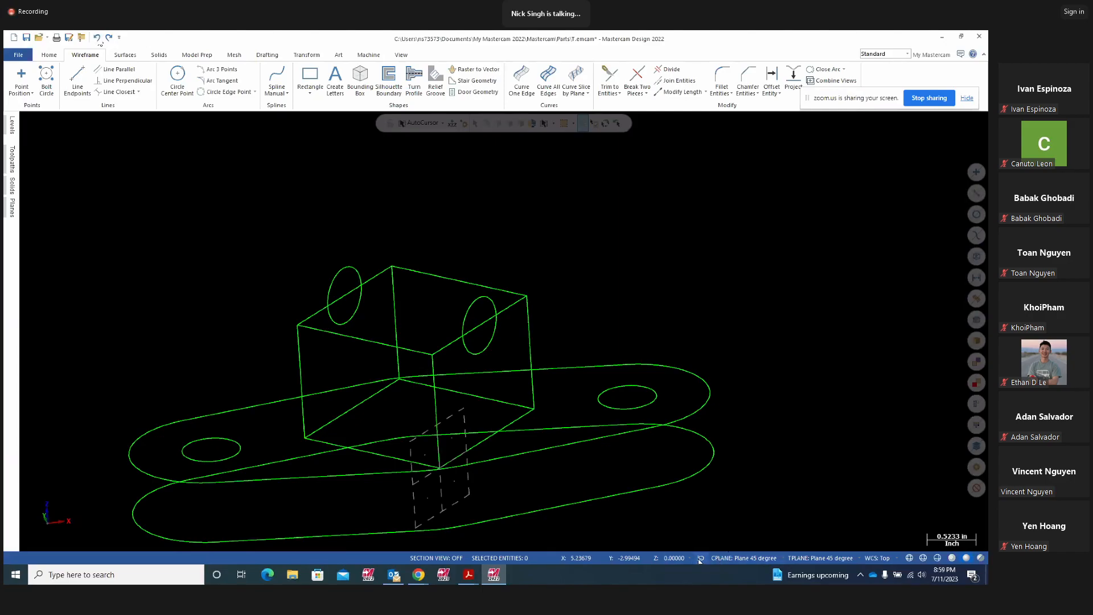
pyautogui.scroll(-3, 777, 343)
pyautogui.moveTo(776, 342); pyautogui.dragTo(784, 351, button='middle')
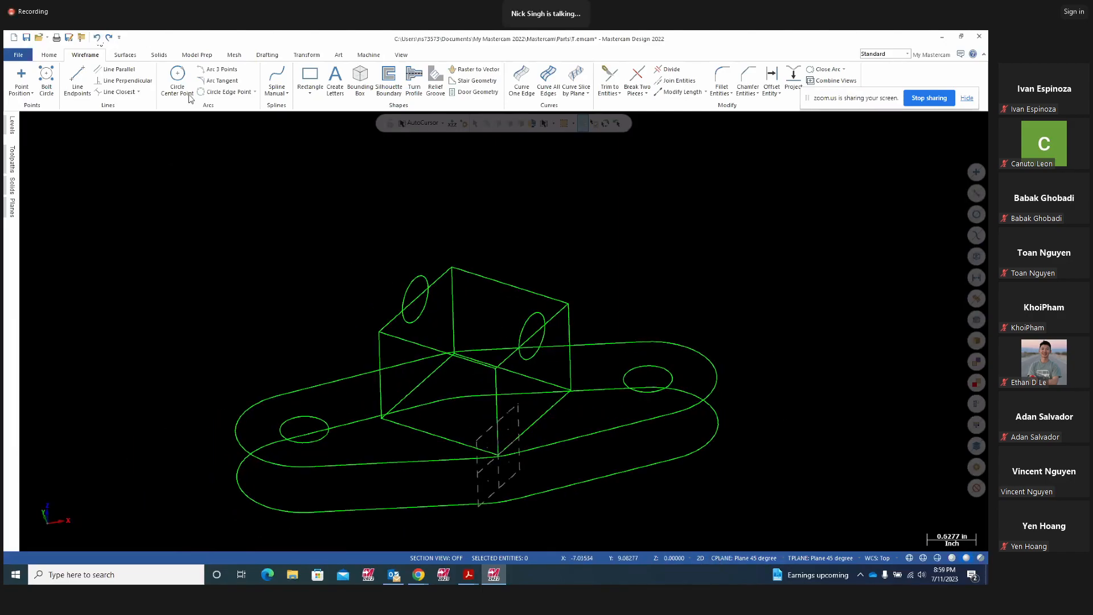
# - Draw a 0.88-radius endpoint arc across the boss's front-right top edge, keeping the upper arc solution
pyautogui.click(255, 93)
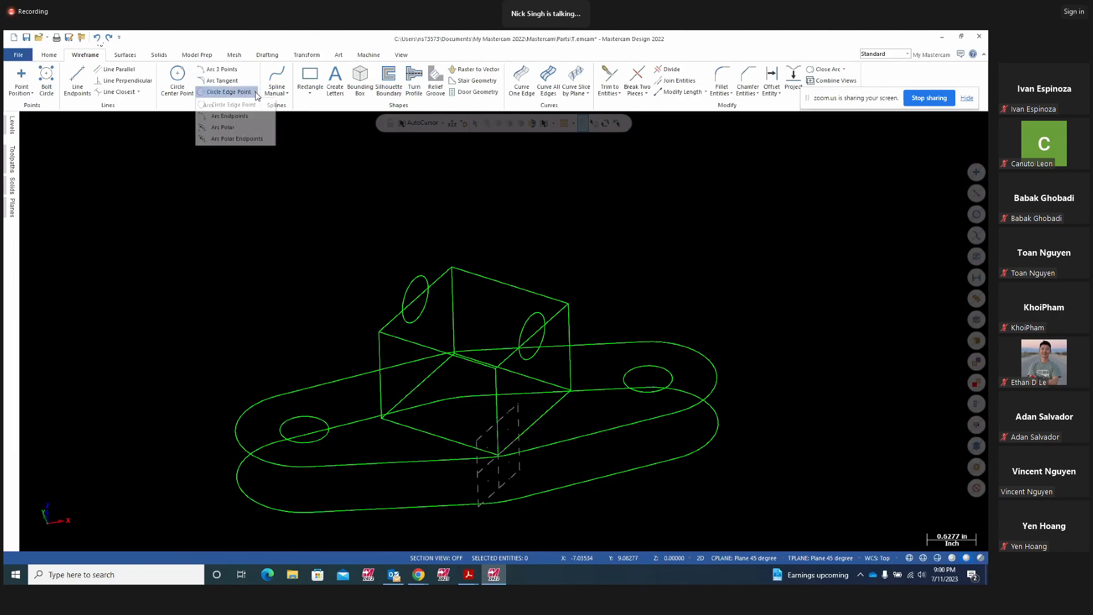
pyautogui.click(231, 116)
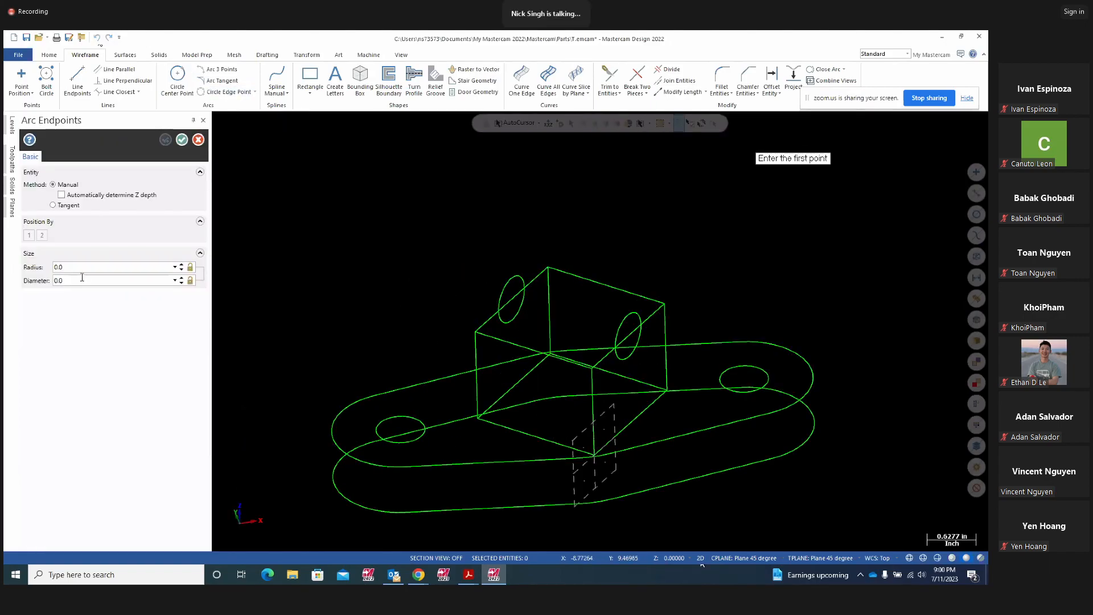
pyautogui.write('.88')
pyautogui.moveTo(586, 380); pyautogui.dragTo(560, 389, button='middle')
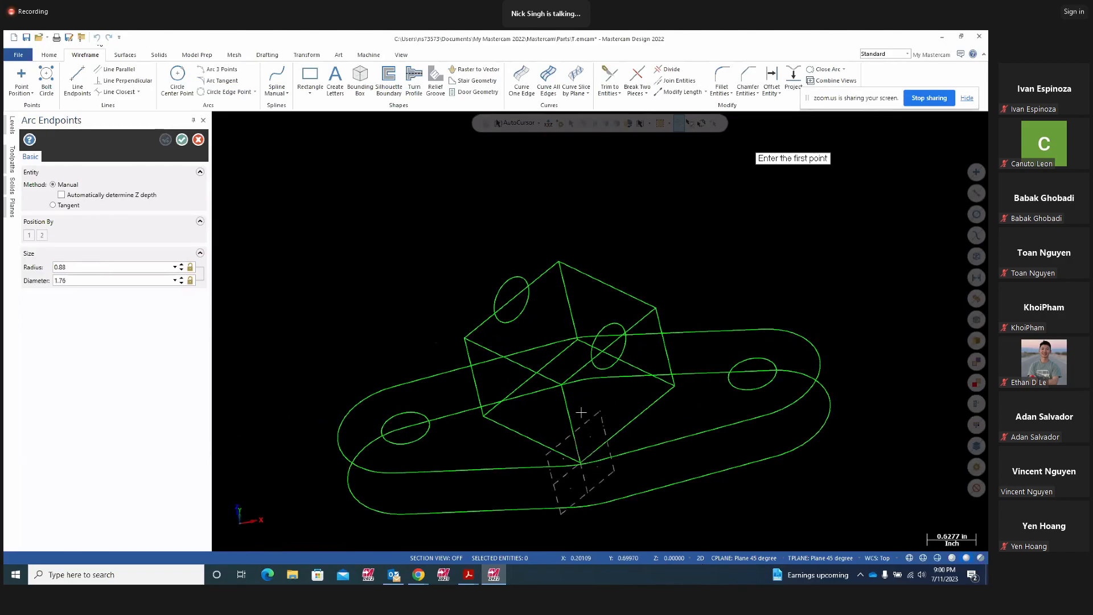
pyautogui.click(562, 386)
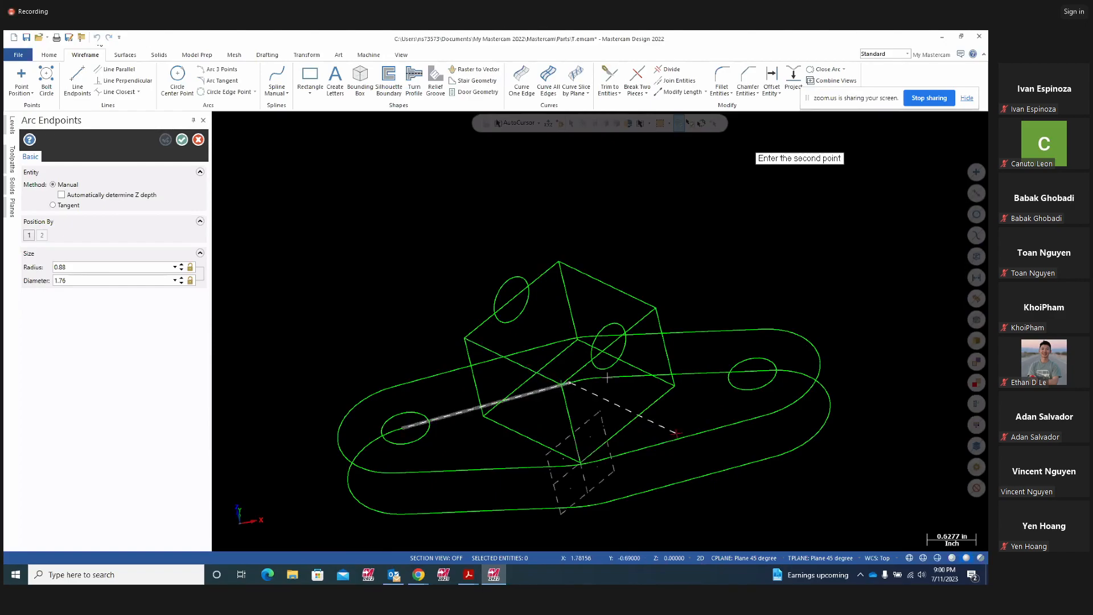
pyautogui.click(656, 308)
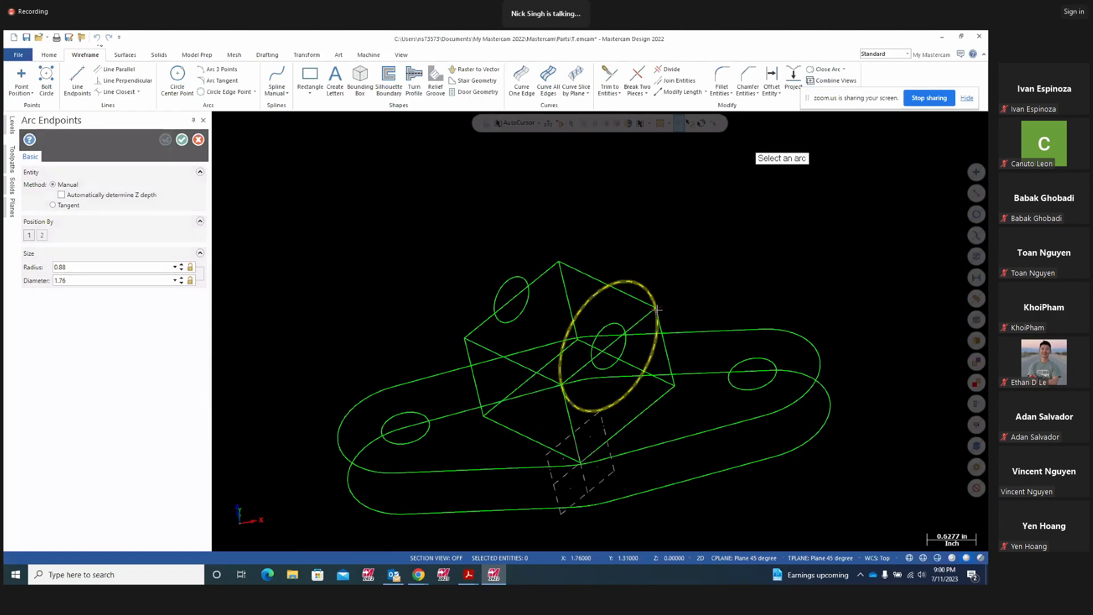
pyautogui.moveTo(644, 336); pyautogui.dragTo(654, 333, button='middle')
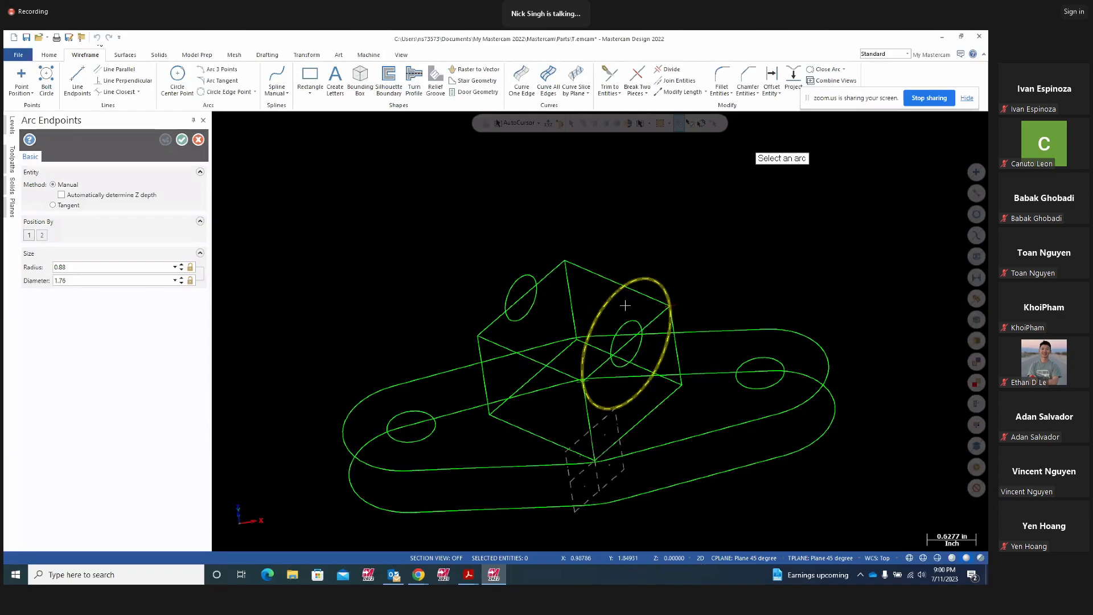
pyautogui.click(613, 300)
pyautogui.click(166, 139)
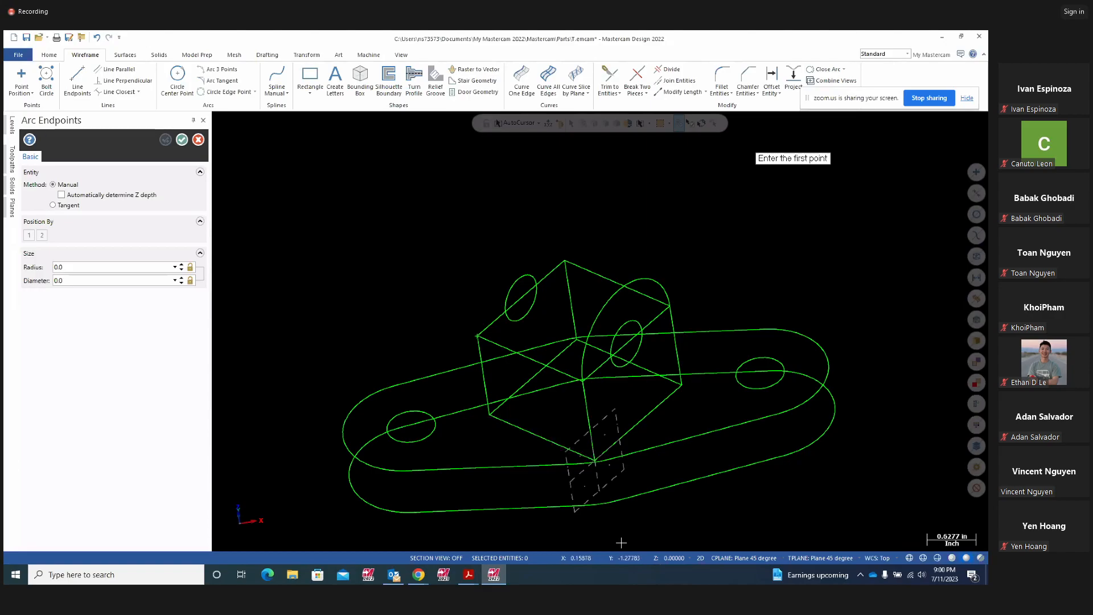
# - Set the construction depth to the boss's left top corner and draw a 0.88-radius endpoint arc above the rear-left top edge
pyautogui.click(657, 560)
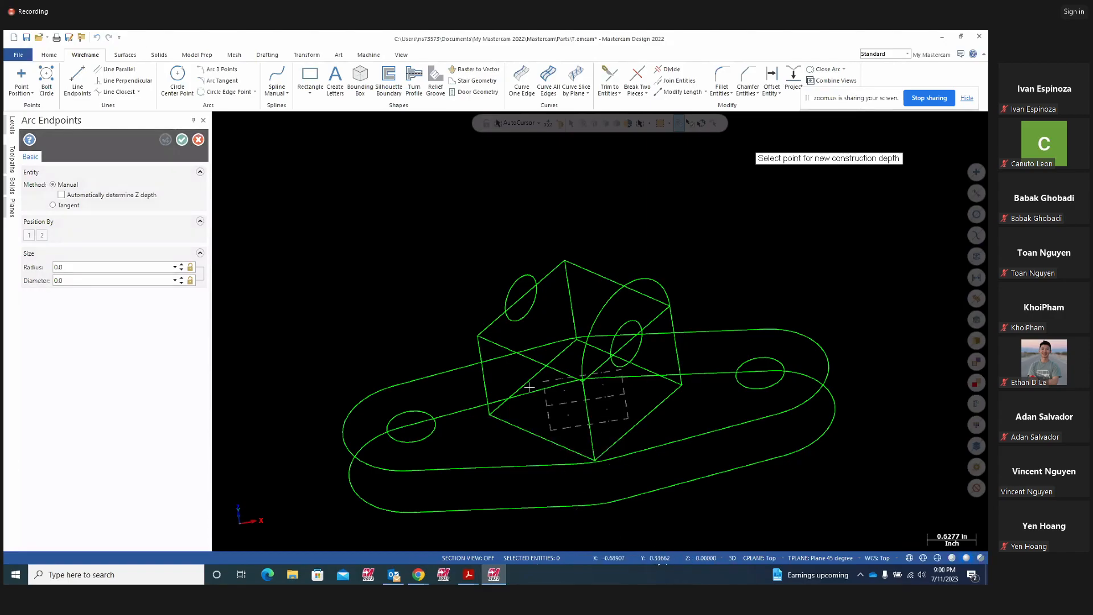
pyautogui.click(480, 337)
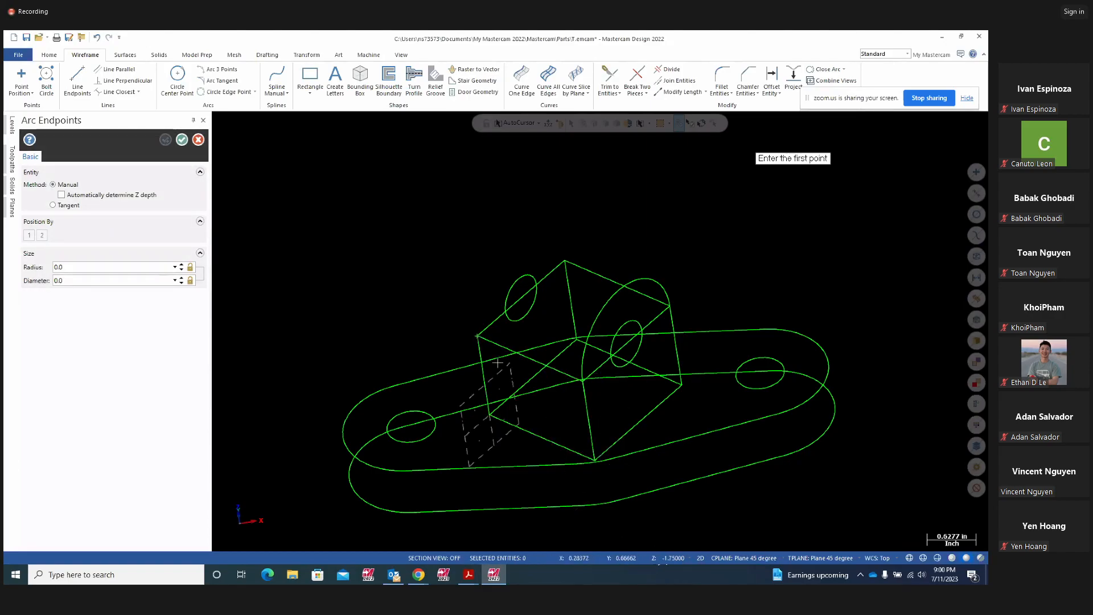
pyautogui.moveTo(603, 422); pyautogui.dragTo(285, 302, button='middle')
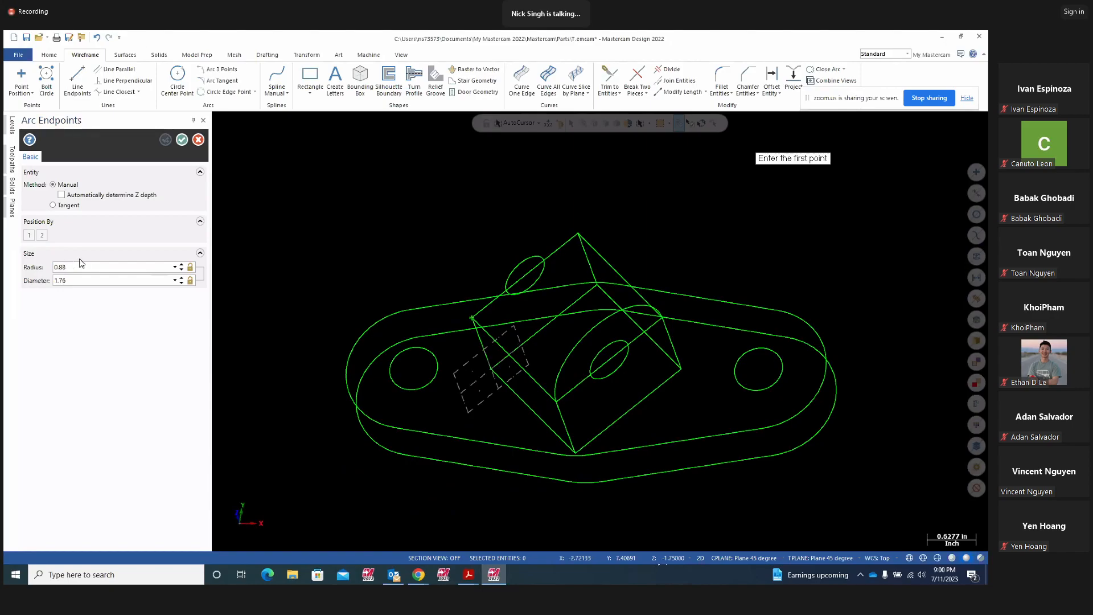
pyautogui.click(472, 317)
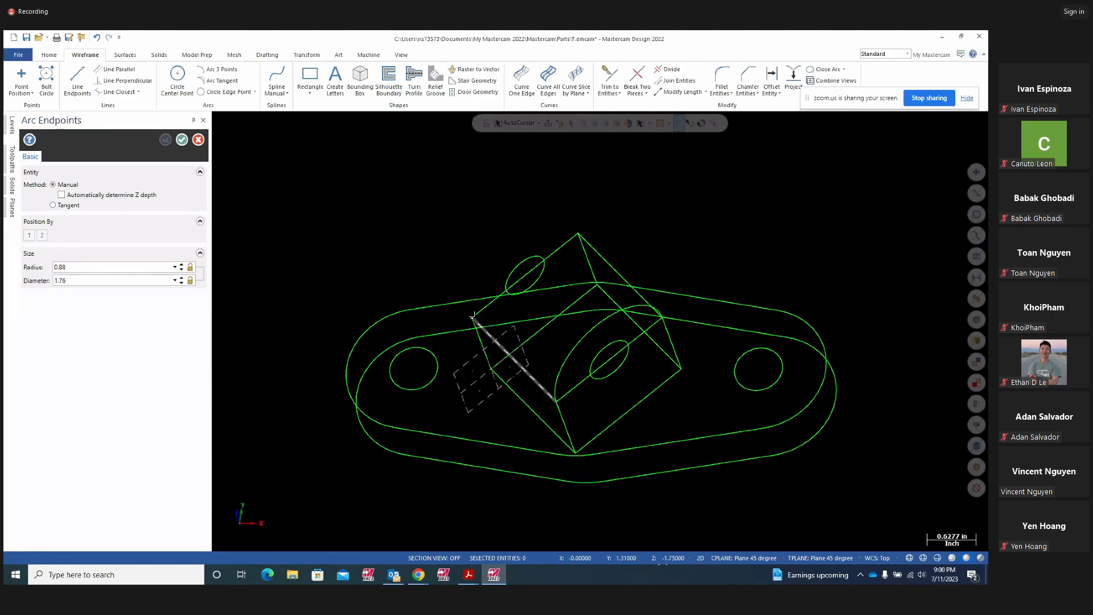
pyautogui.click(577, 233)
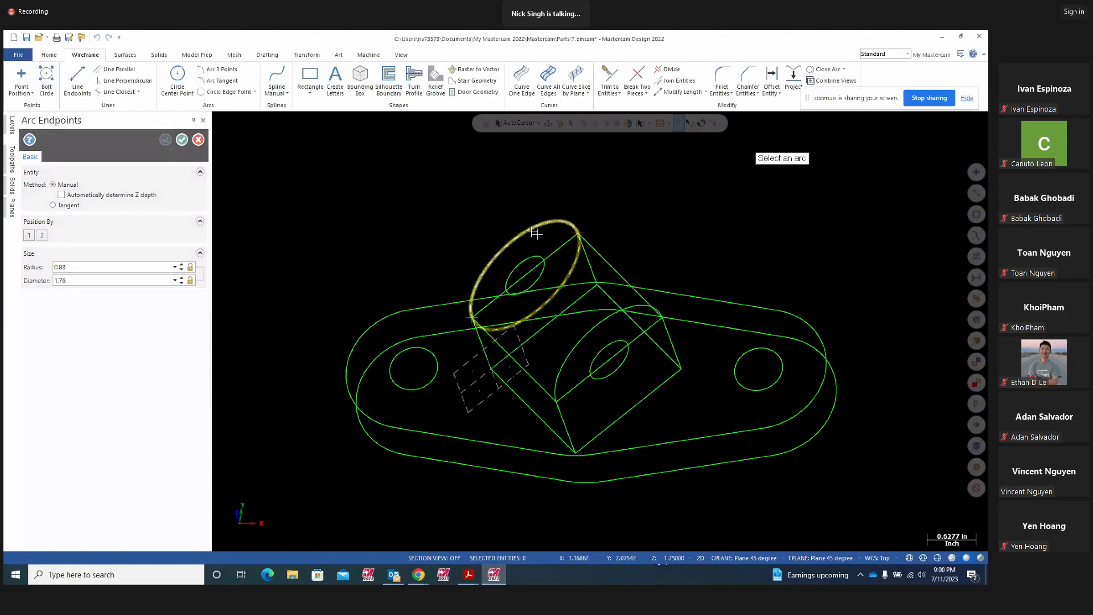
pyautogui.click(533, 231)
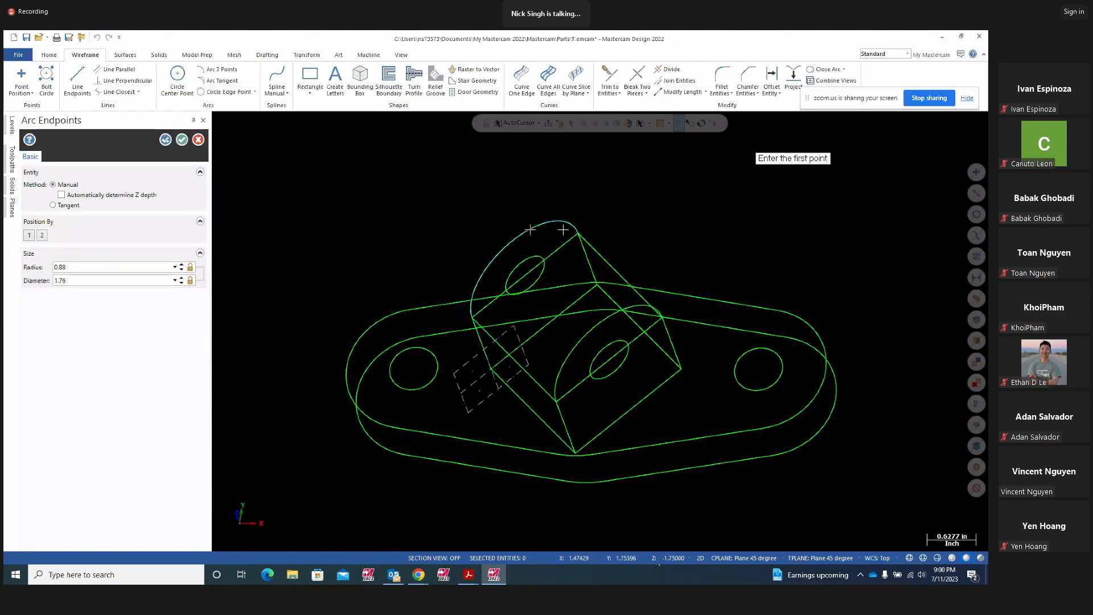
pyautogui.moveTo(680, 229); pyautogui.dragTo(720, 192, button='middle')
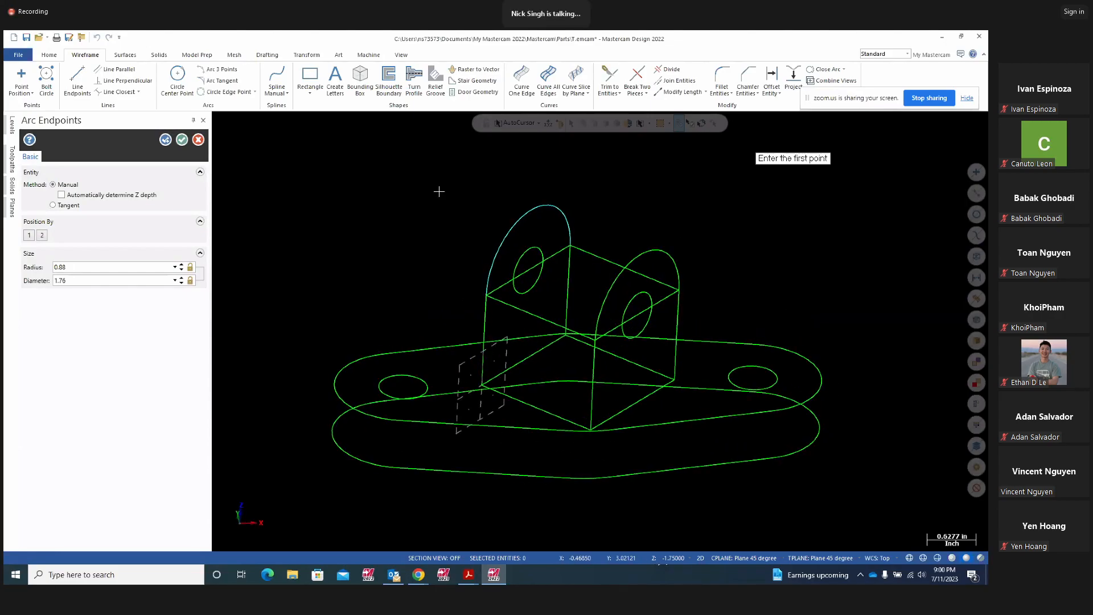
# - Finish the endpoint arcs and delete the four straight lines forming the boss's top rectangle
pyautogui.click(182, 139)
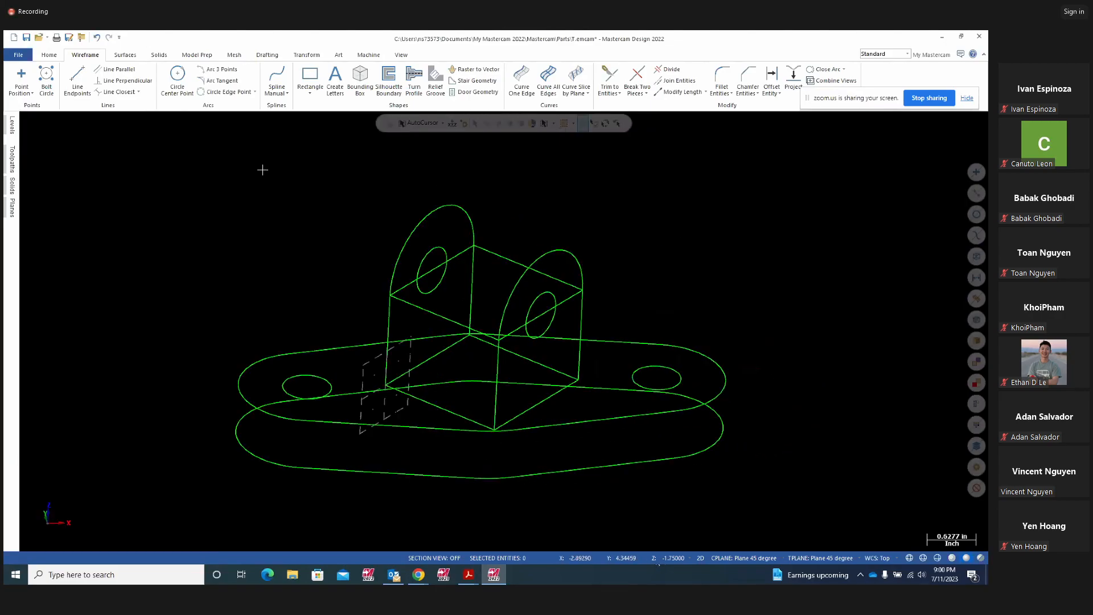
pyautogui.moveTo(688, 249); pyautogui.dragTo(692, 246, button='middle')
pyautogui.click(481, 251)
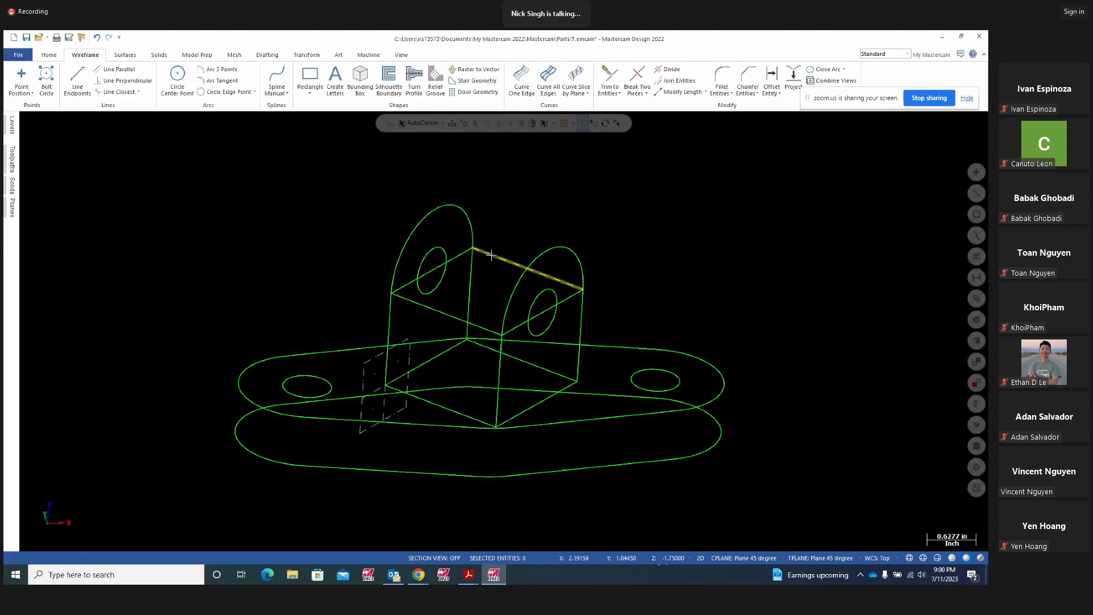
pyautogui.click(444, 314)
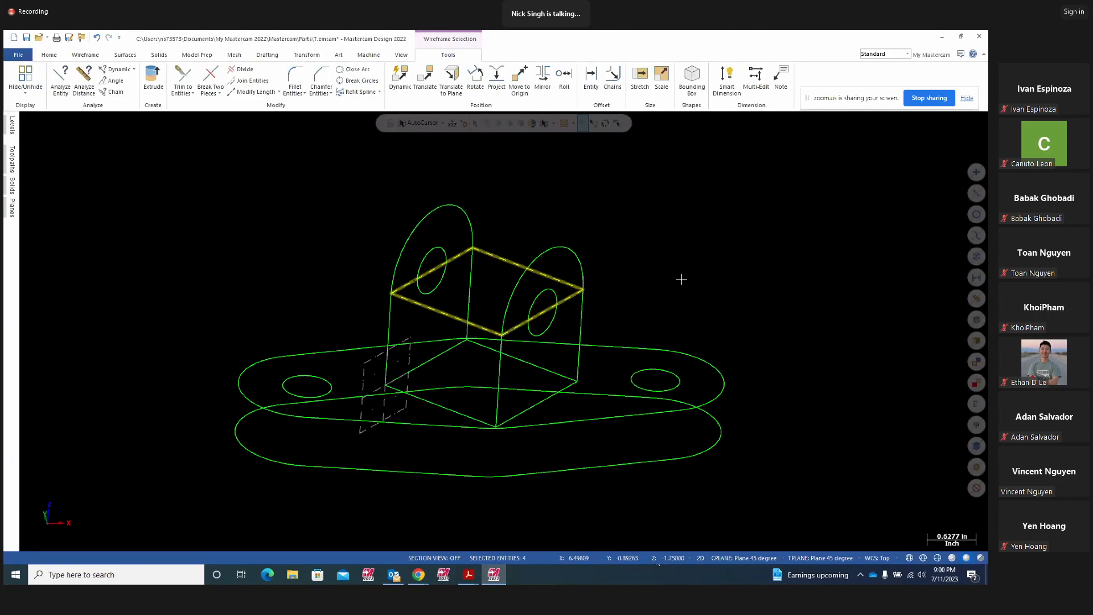
pyautogui.press('Delete')
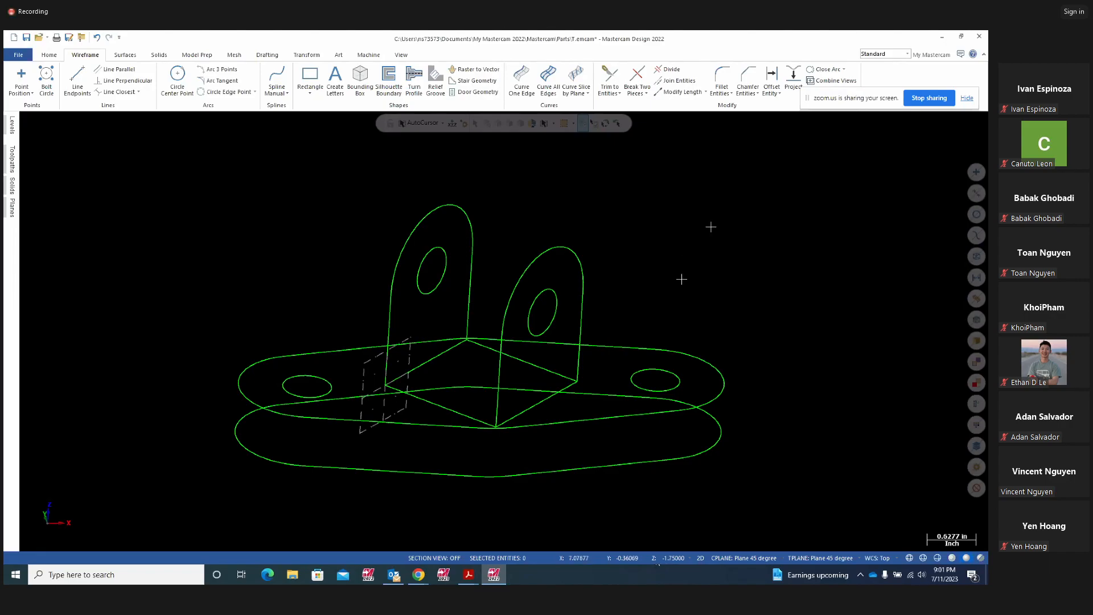
# - Set the construction and tool planes back to Top (WCS) for the bracket wireframe
pyautogui.moveTo(681, 279); pyautogui.dragTo(731, 227, button='middle')
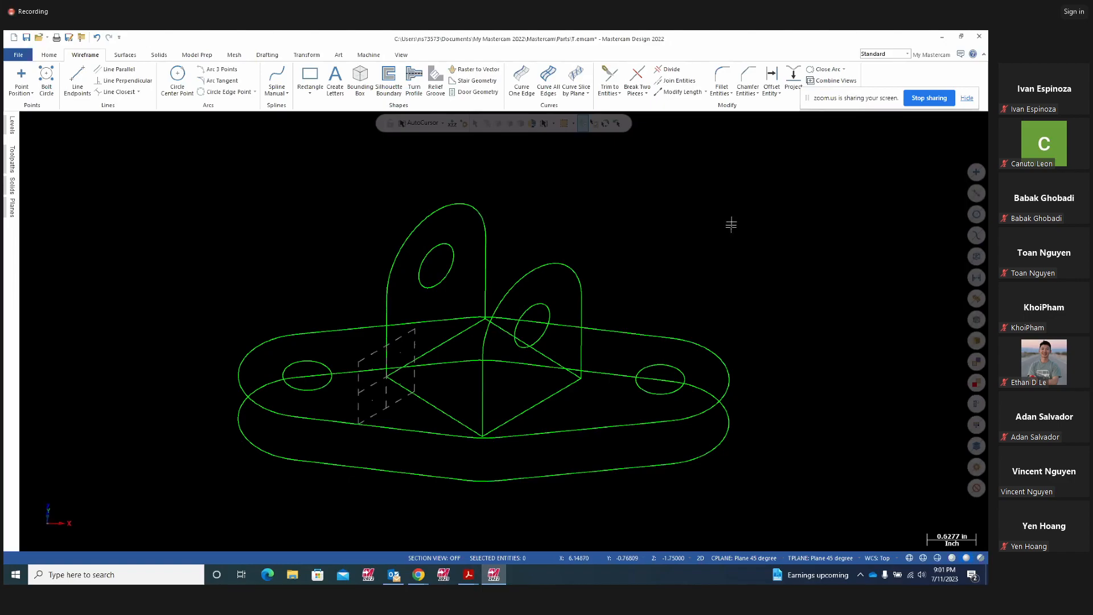
pyautogui.moveTo(731, 224); pyautogui.dragTo(735, 230, button='middle')
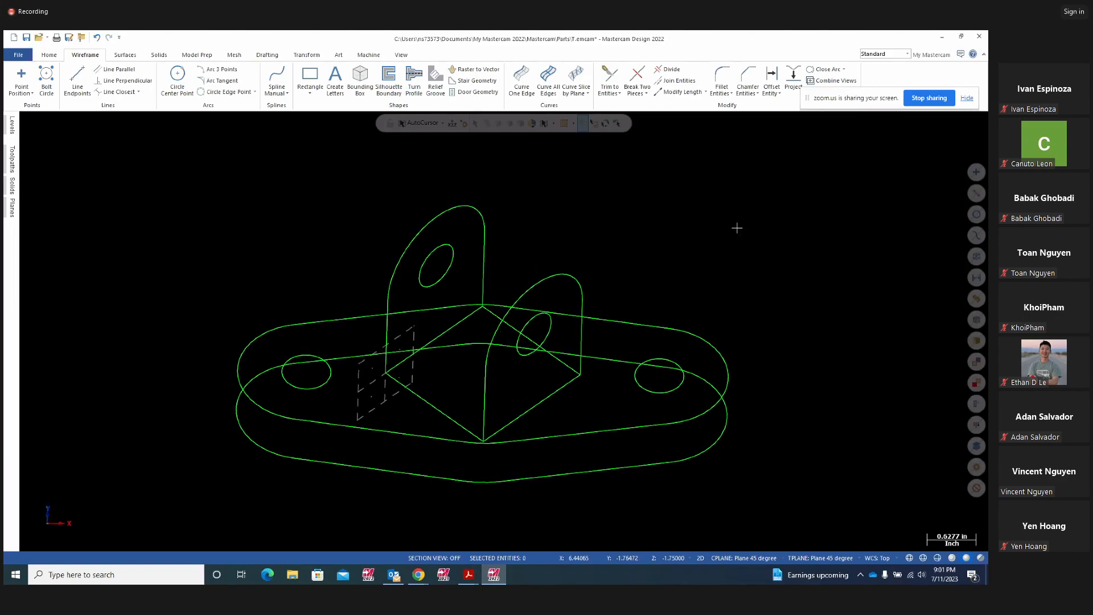
pyautogui.rightClick(735, 230)
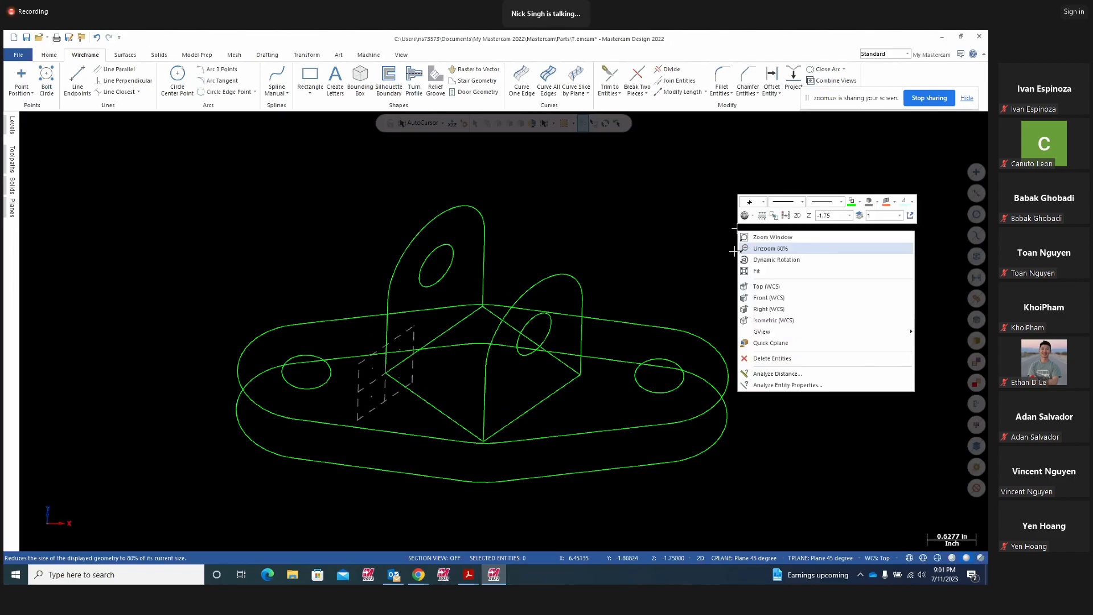
pyautogui.click(761, 286)
pyautogui.moveTo(732, 308)
pyautogui.mouseDown(button='middle')
pyautogui.moveTo(715, 268)
pyautogui.moveTo(720, 278)
pyautogui.moveTo(732, 212)
pyautogui.mouseUp(button='middle')
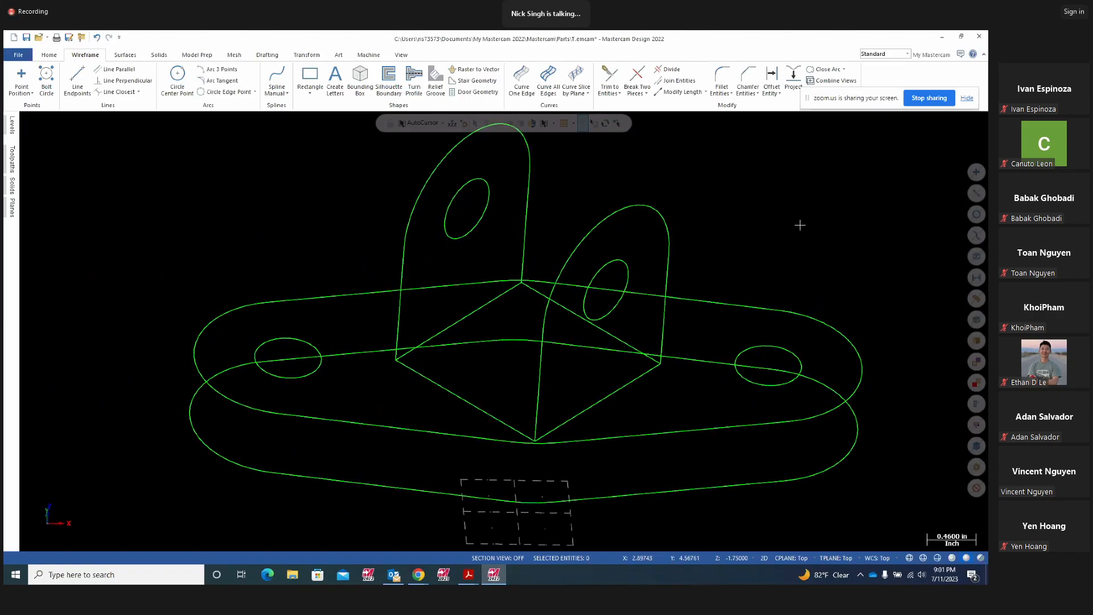
pyautogui.moveTo(803, 219); pyautogui.dragTo(778, 220, button='middle')
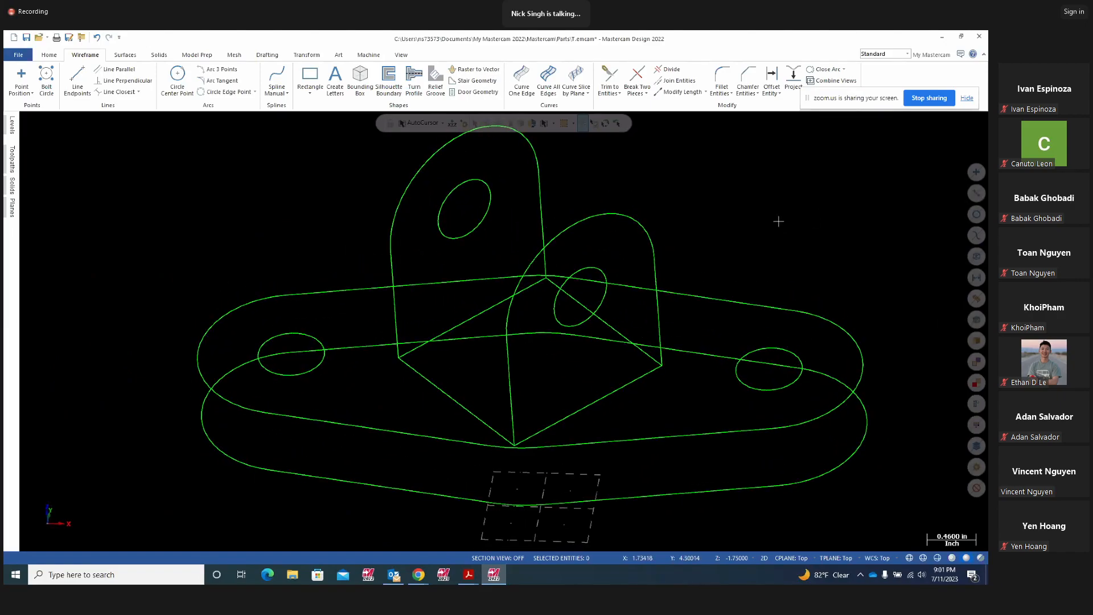
# - Switch to the Project14 drawing in Acrobat and highlight the R.12 TYP note and the base and boss edges it applies to
pyautogui.click(469, 574)
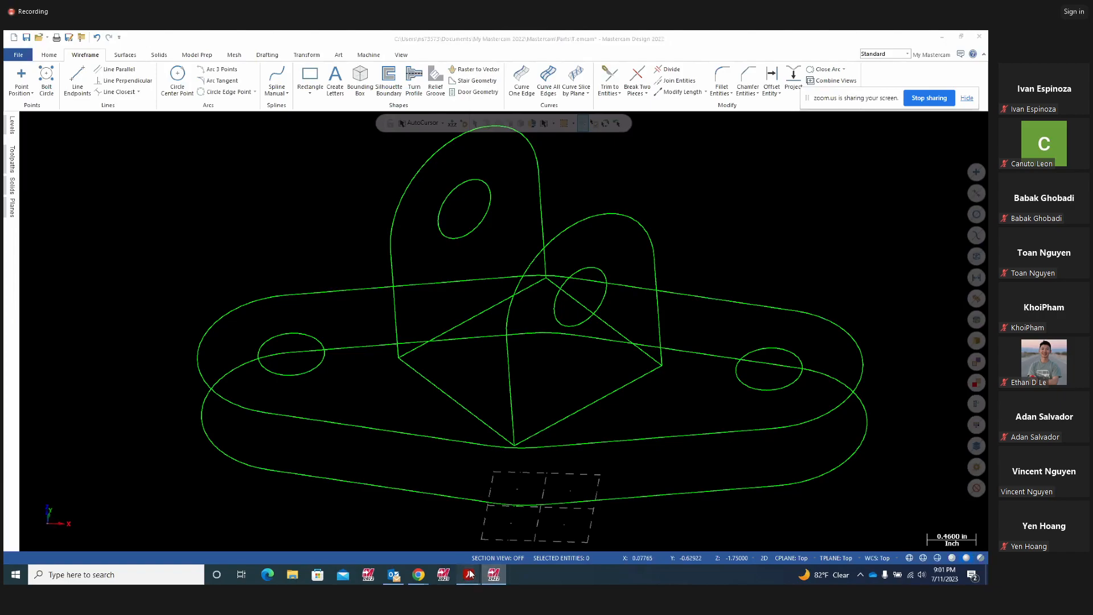
pyautogui.click(490, 524)
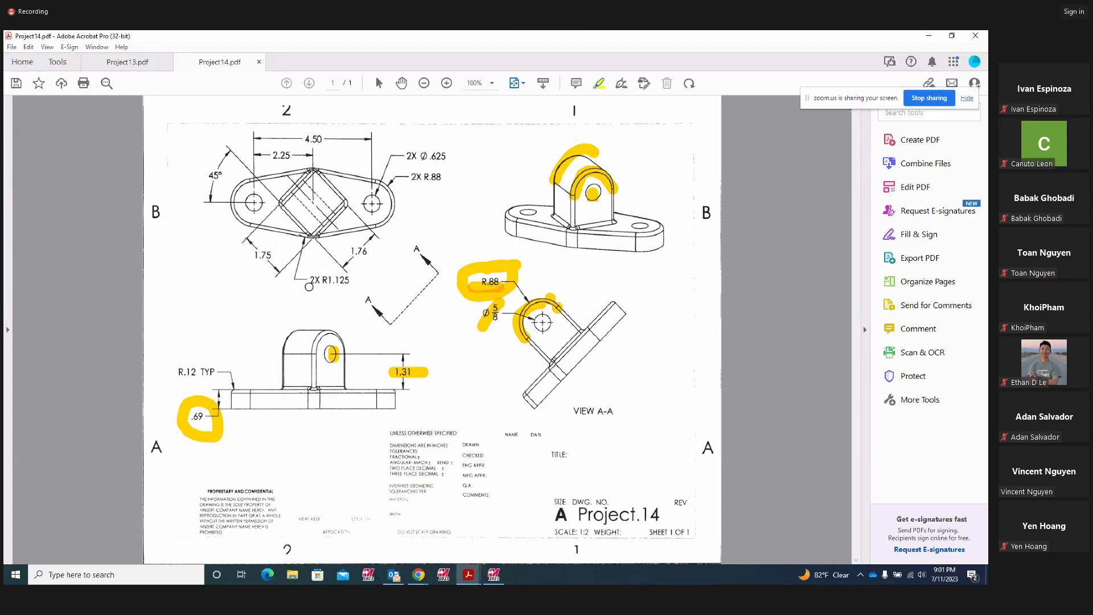
pyautogui.moveTo(181, 344)
pyautogui.mouseDown()
pyautogui.moveTo(168, 367)
pyautogui.moveTo(219, 346)
pyautogui.moveTo(181, 354)
pyautogui.mouseUp()
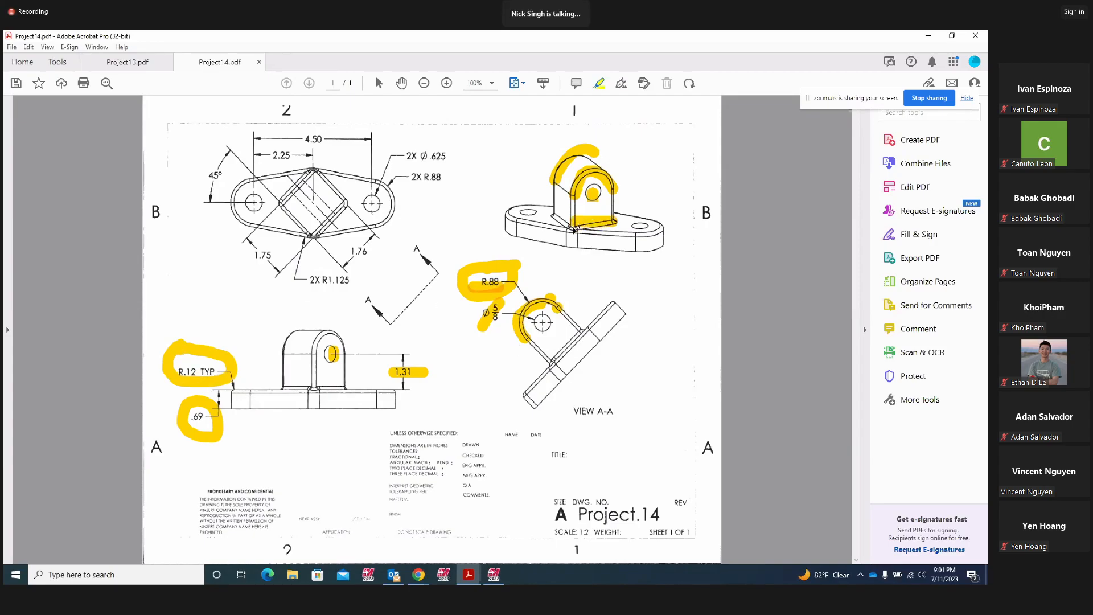
pyautogui.moveTo(509, 220); pyautogui.dragTo(550, 226)
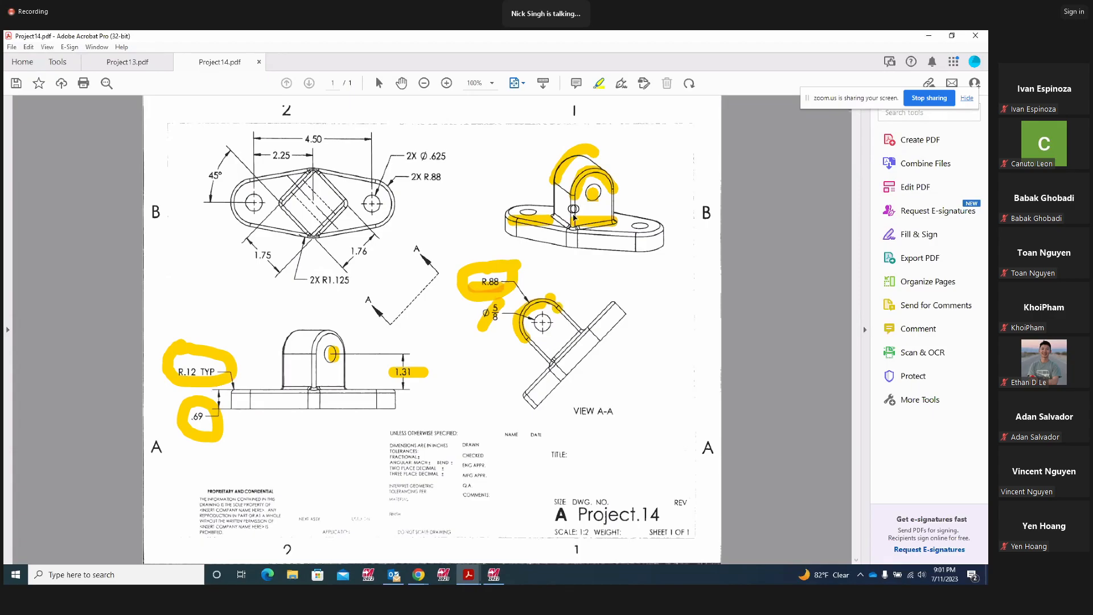
pyautogui.click(612, 203)
pyautogui.moveTo(317, 377)
pyautogui.mouseDown()
pyautogui.moveTo(314, 341)
pyautogui.moveTo(341, 330)
pyautogui.mouseUp()
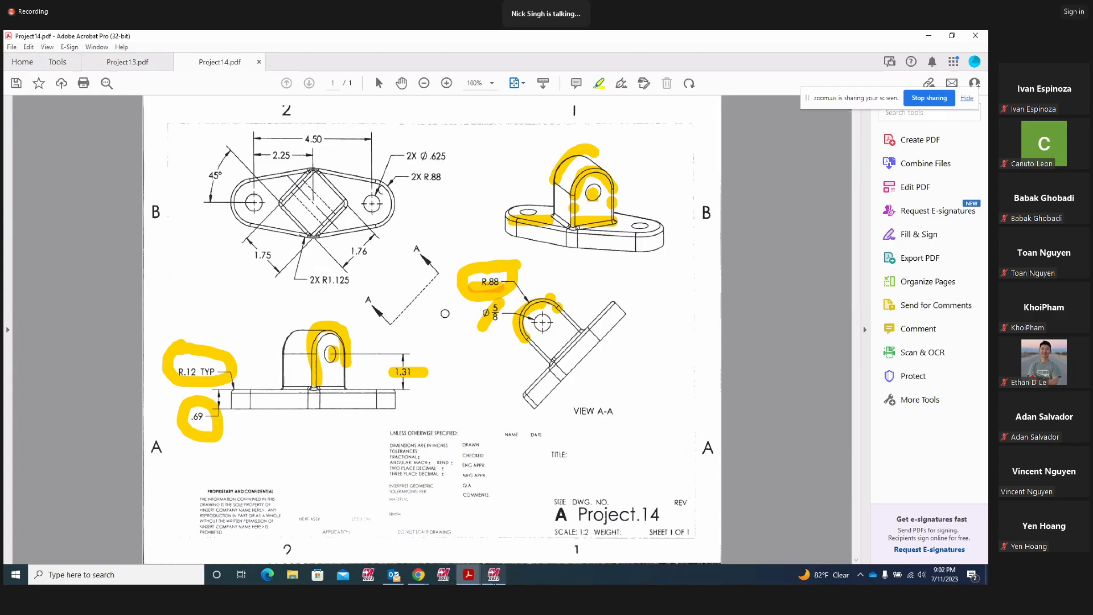
# - Switch back to Mastercam and loft a surface between the base's upper and lower outlines, chaining both from the front-left straight edge
pyautogui.click(494, 575)
pyautogui.moveTo(283, 337); pyautogui.dragTo(345, 322, button='middle')
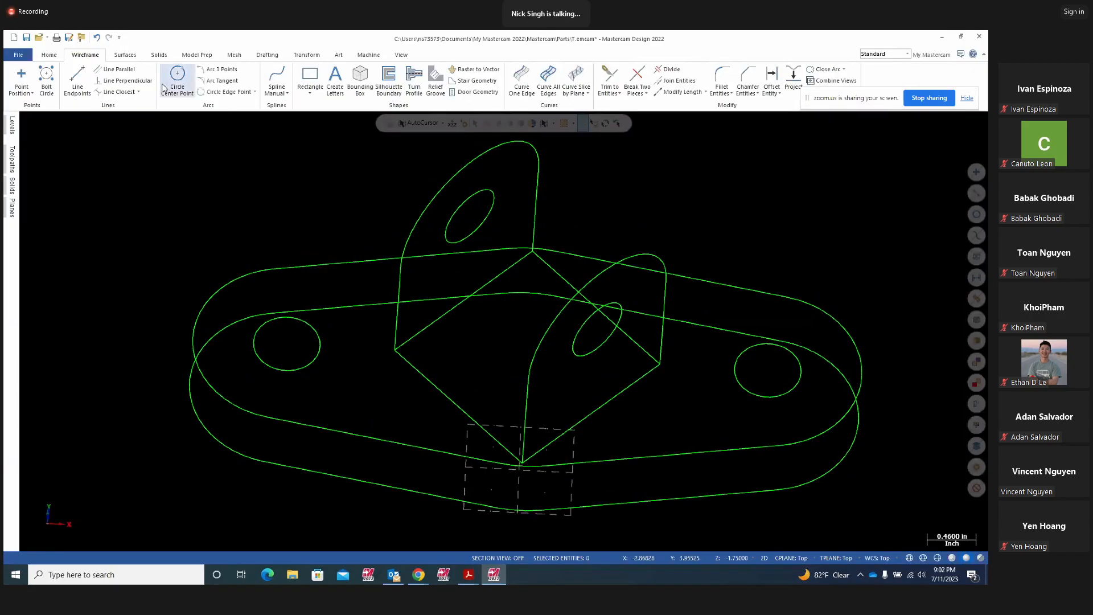
pyautogui.click(123, 55)
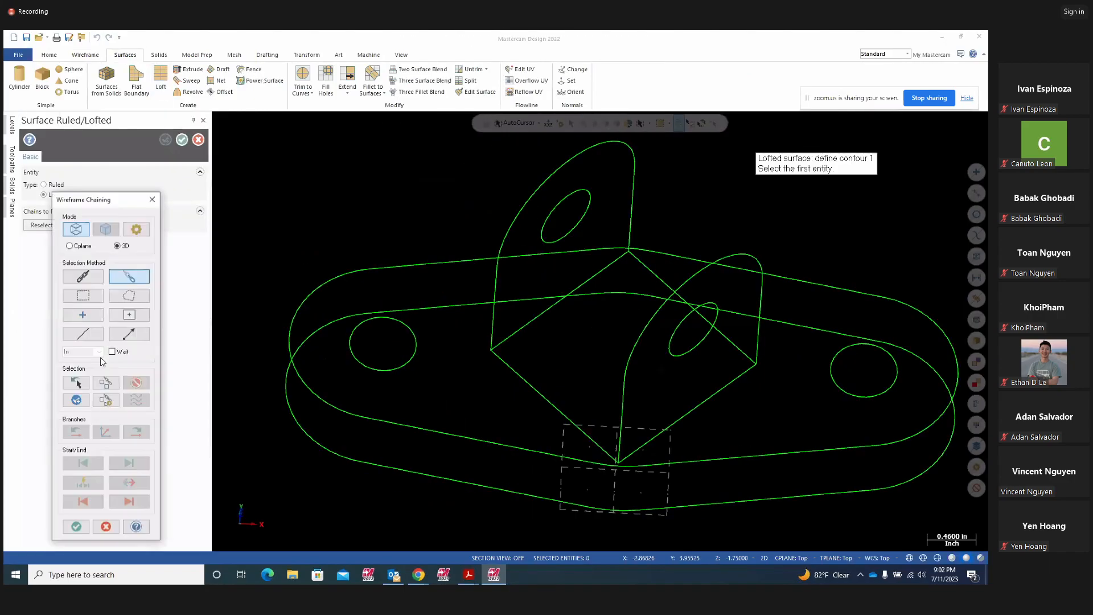
pyautogui.moveTo(210, 389); pyautogui.dragTo(234, 358, button='middle')
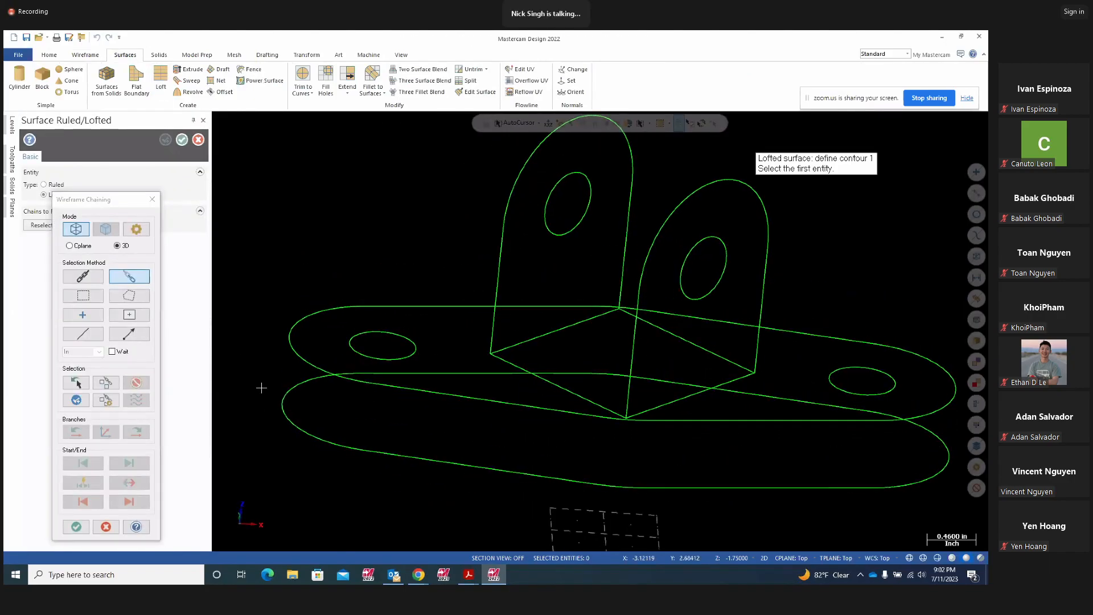
pyautogui.click(95, 280)
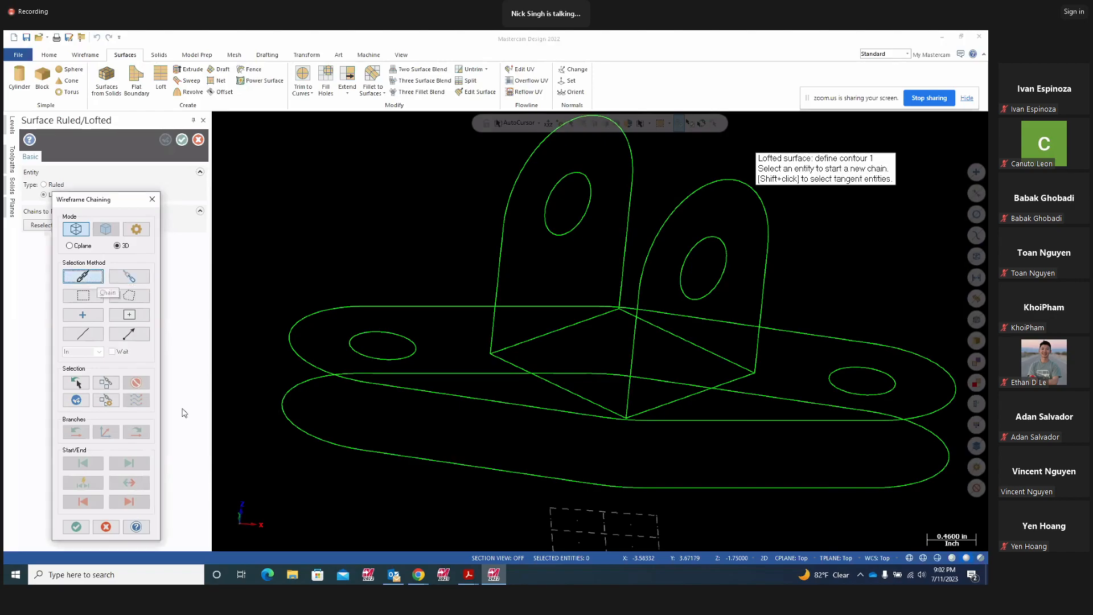
pyautogui.click(392, 386)
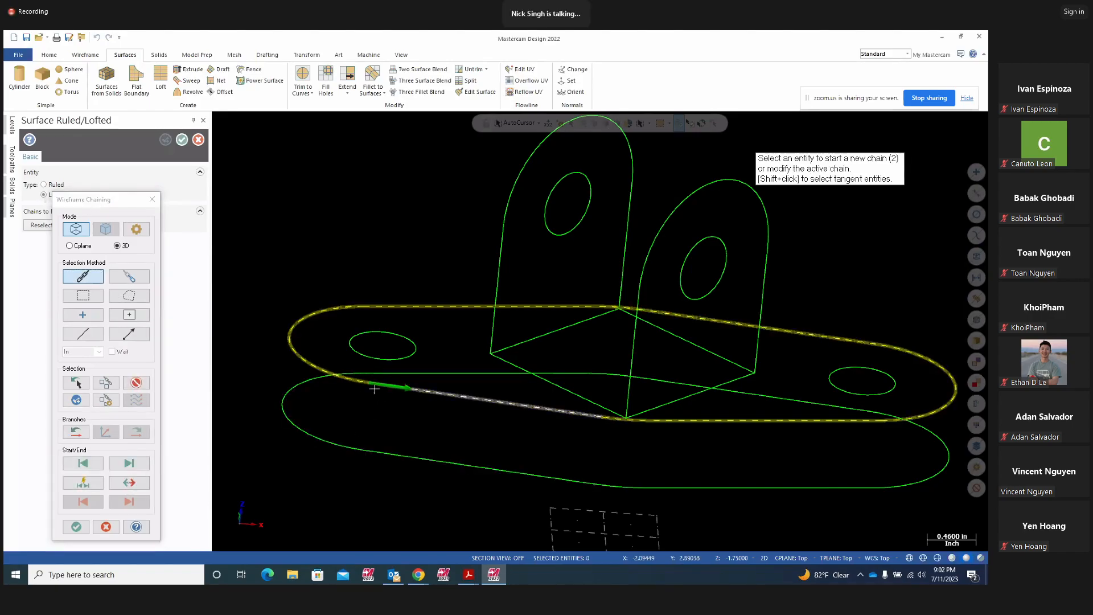
pyautogui.click(377, 452)
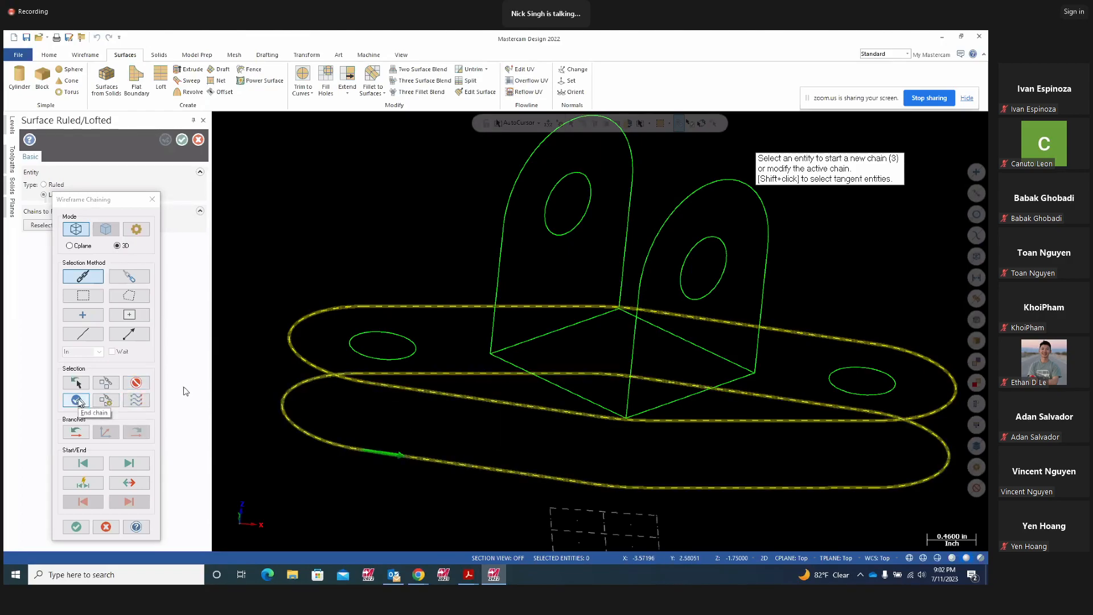
pyautogui.click(75, 526)
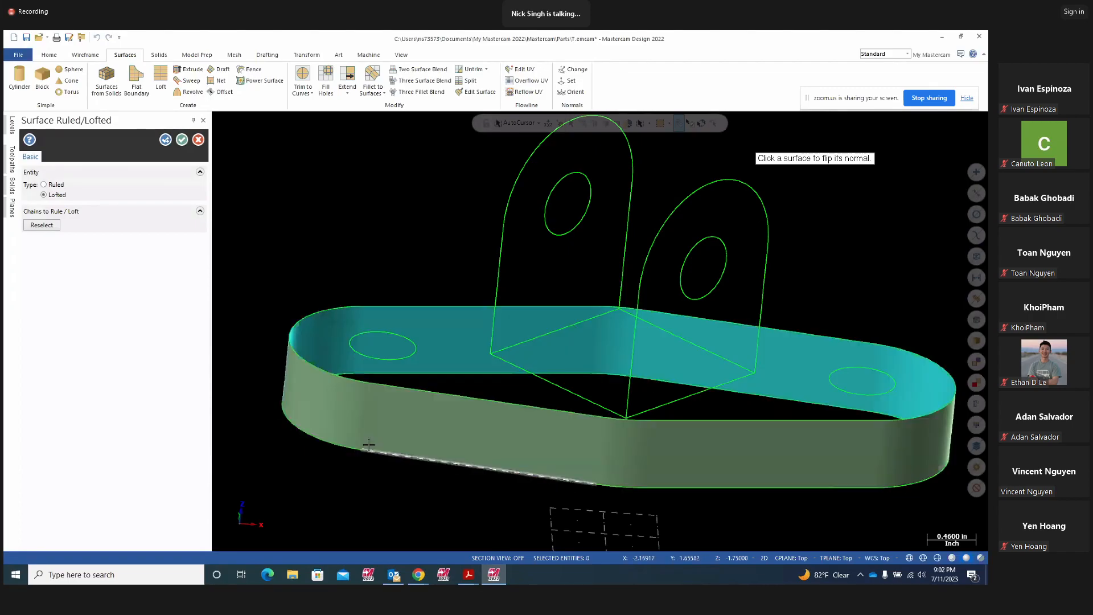
pyautogui.click(165, 140)
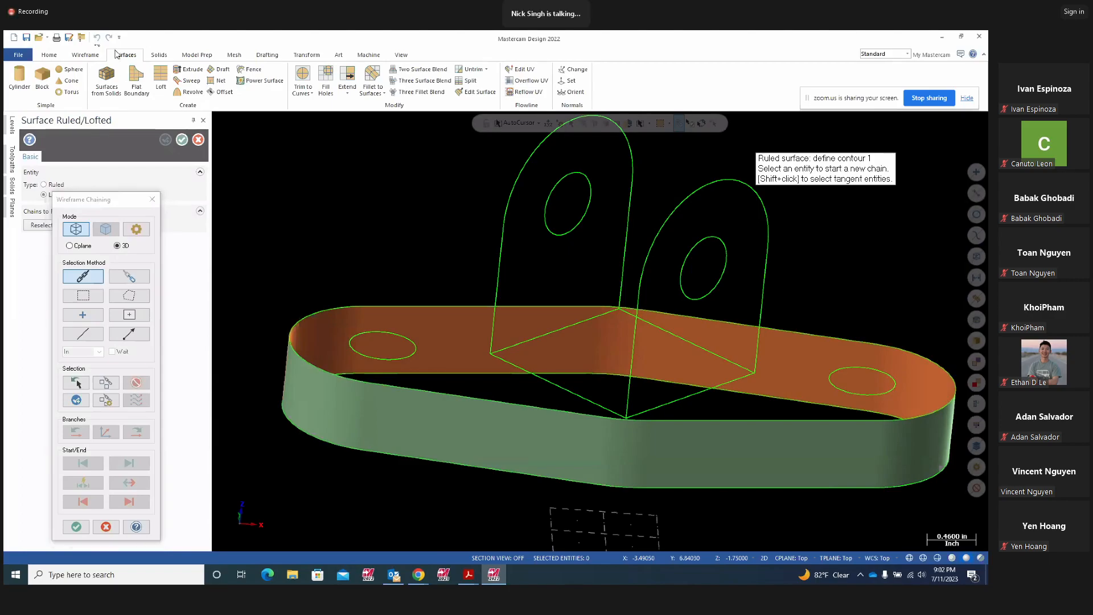
pyautogui.press('Escape')
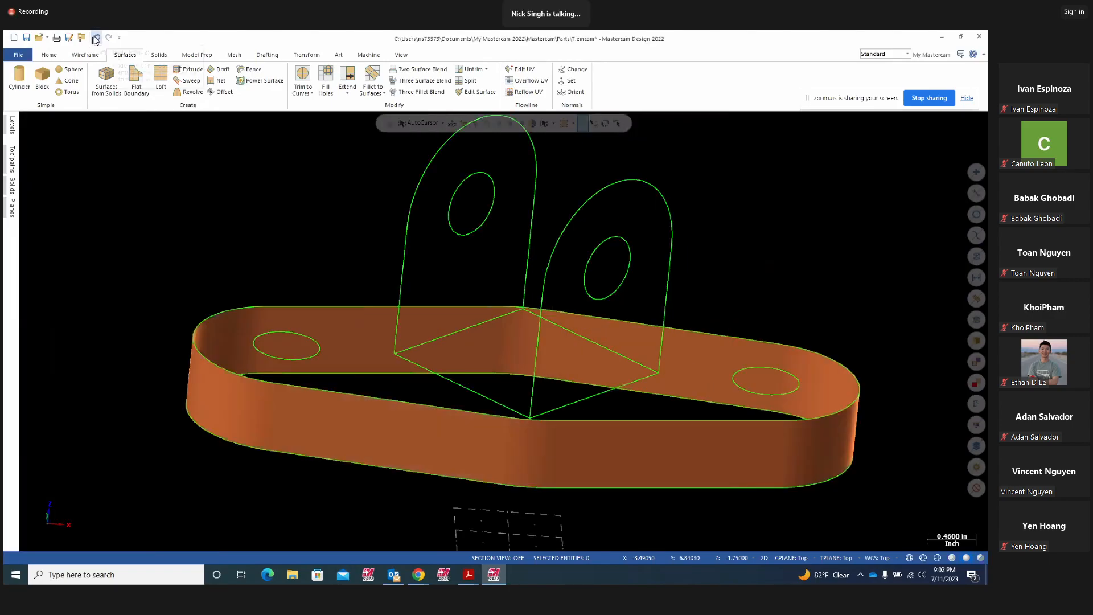
# - Undo the base loft and loft the two outlines again, starting the lower chain from the left end arc instead
pyautogui.click(96, 38)
pyautogui.click(159, 89)
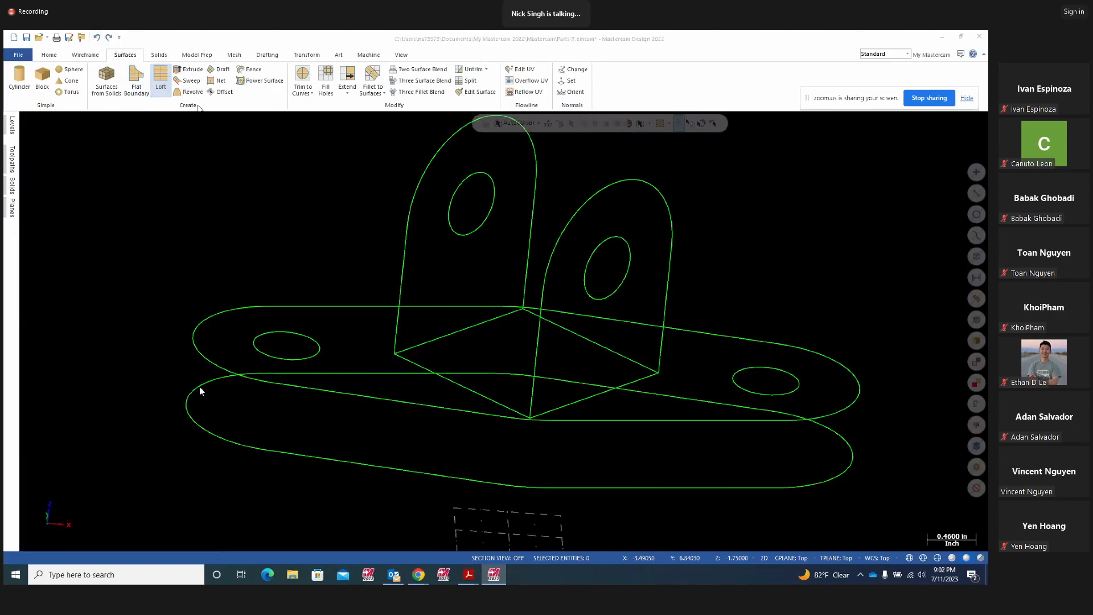
pyautogui.click(385, 386)
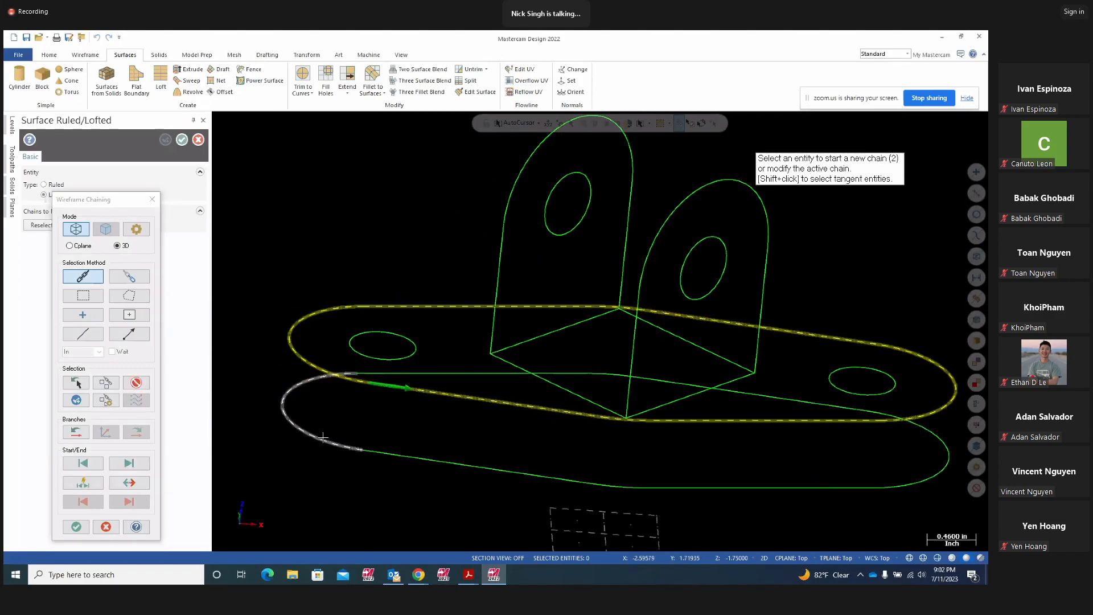
pyautogui.click(287, 394)
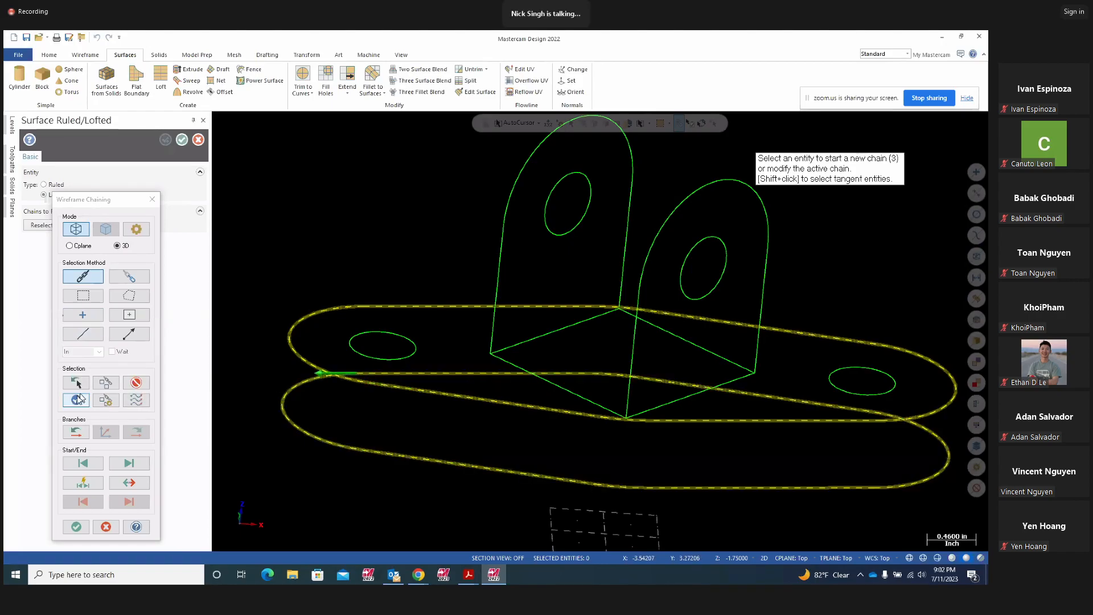
pyautogui.click(76, 526)
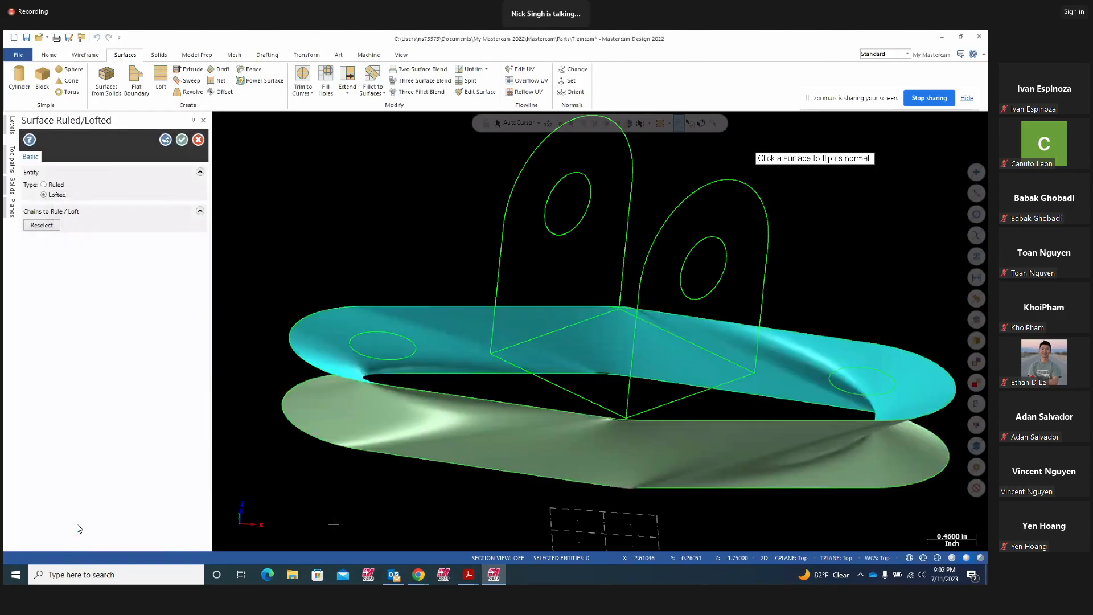
pyautogui.moveTo(376, 514)
pyautogui.mouseDown(button='middle')
pyautogui.moveTo(361, 499)
pyautogui.moveTo(366, 476)
pyautogui.moveTo(364, 522)
pyautogui.mouseUp(button='middle')
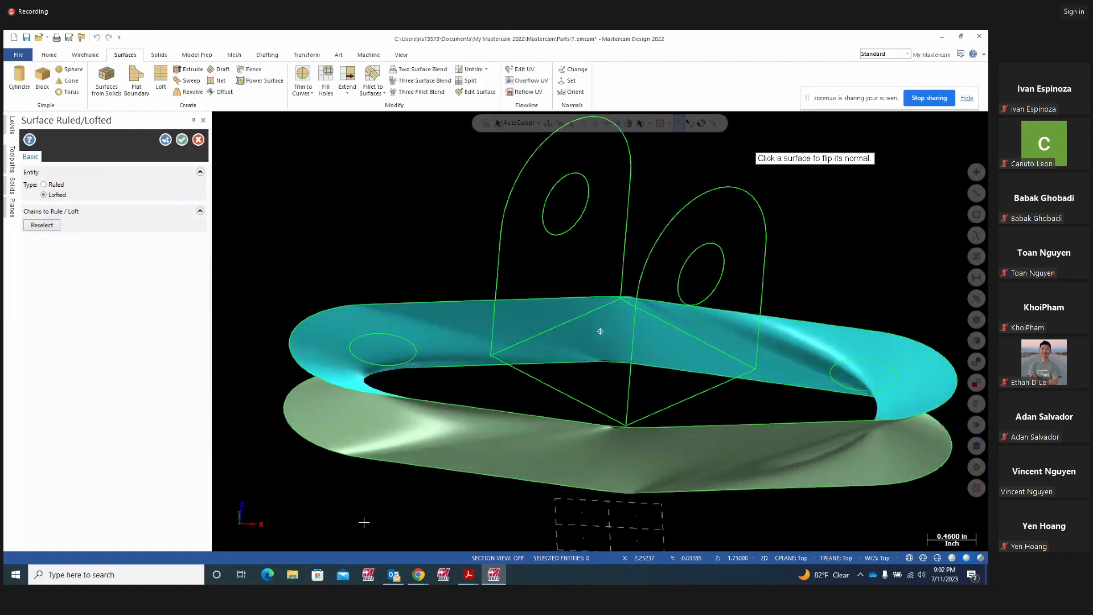
# - Undo the twisted loft and create a lofted surface between the upper and lower base outlines, chained from matching start points
pyautogui.press('Return')
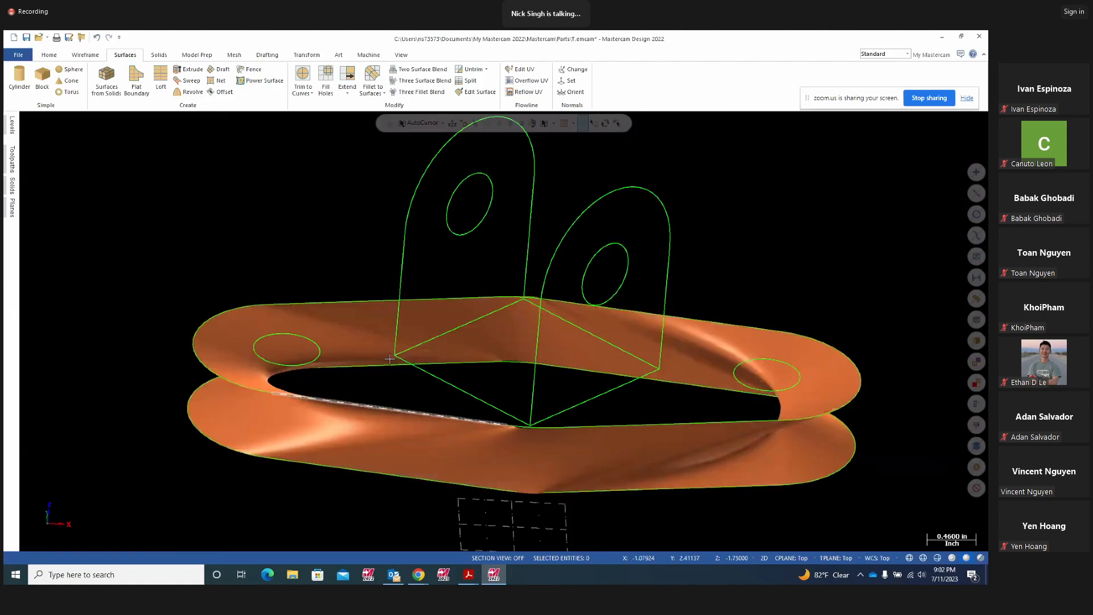
pyautogui.click(96, 37)
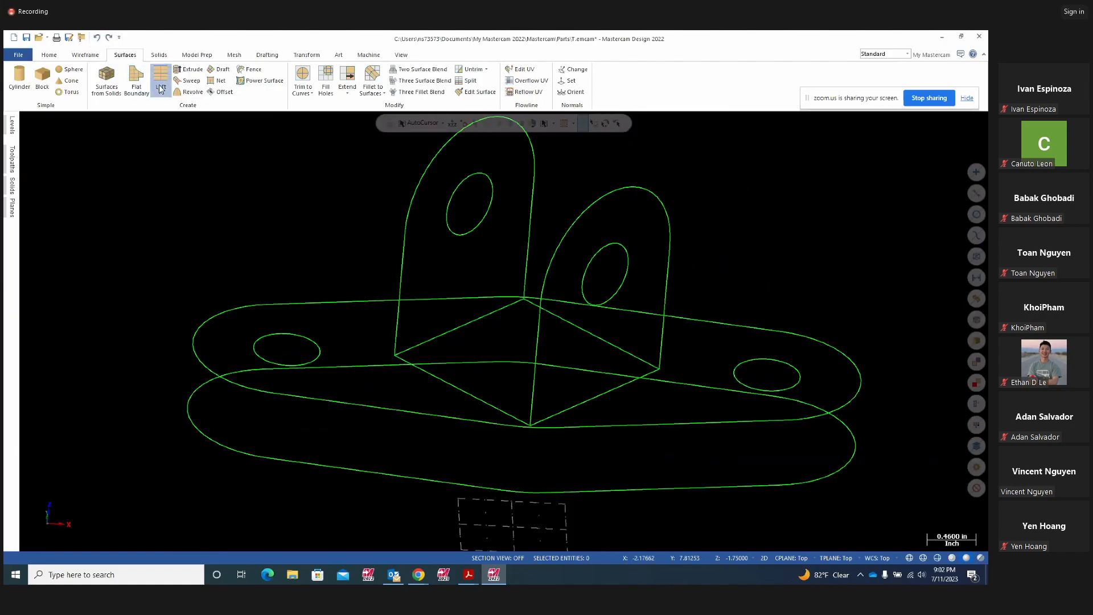
pyautogui.click(159, 79)
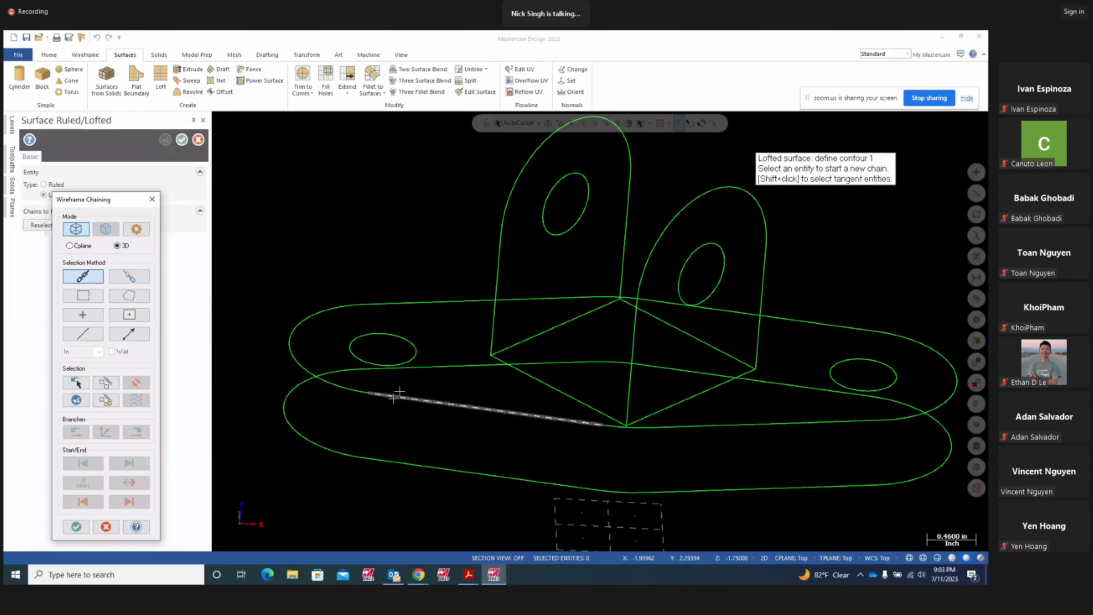
pyautogui.click(397, 394)
pyautogui.click(371, 465)
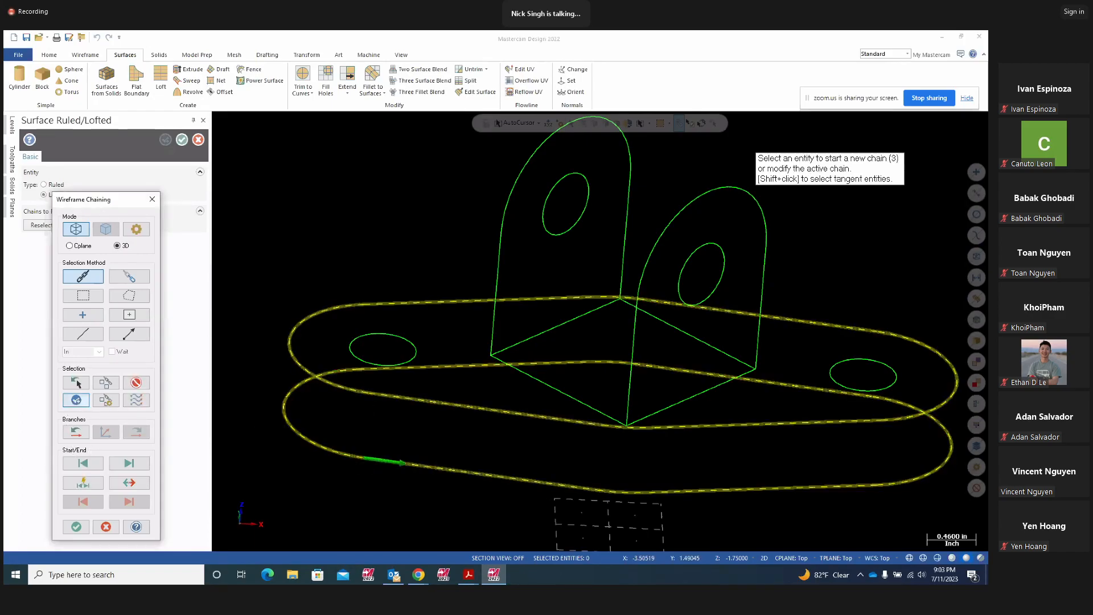
pyautogui.click(76, 527)
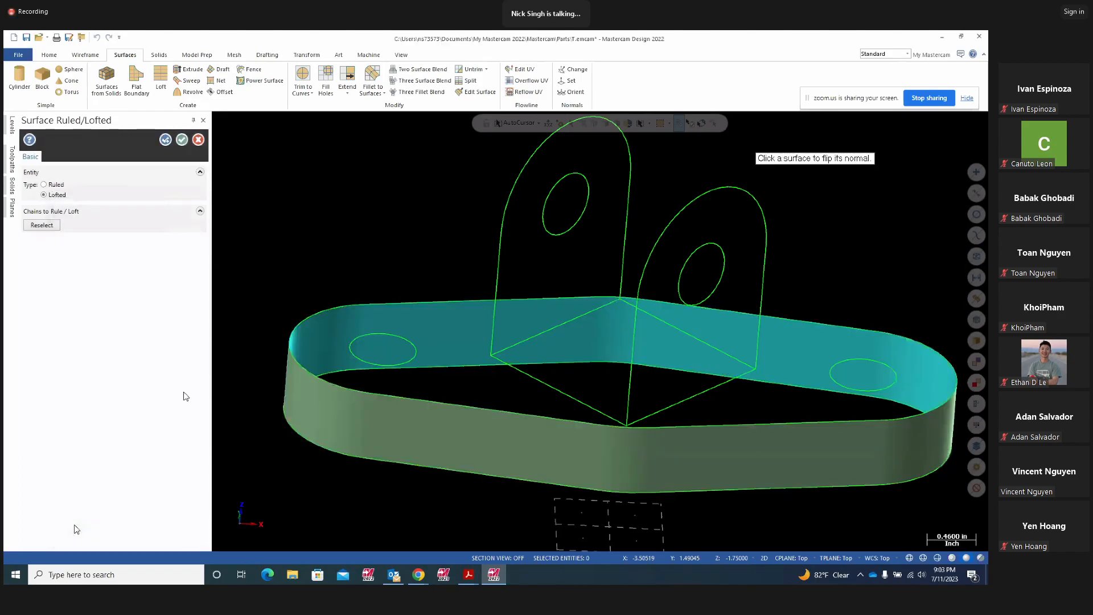
pyautogui.click(165, 140)
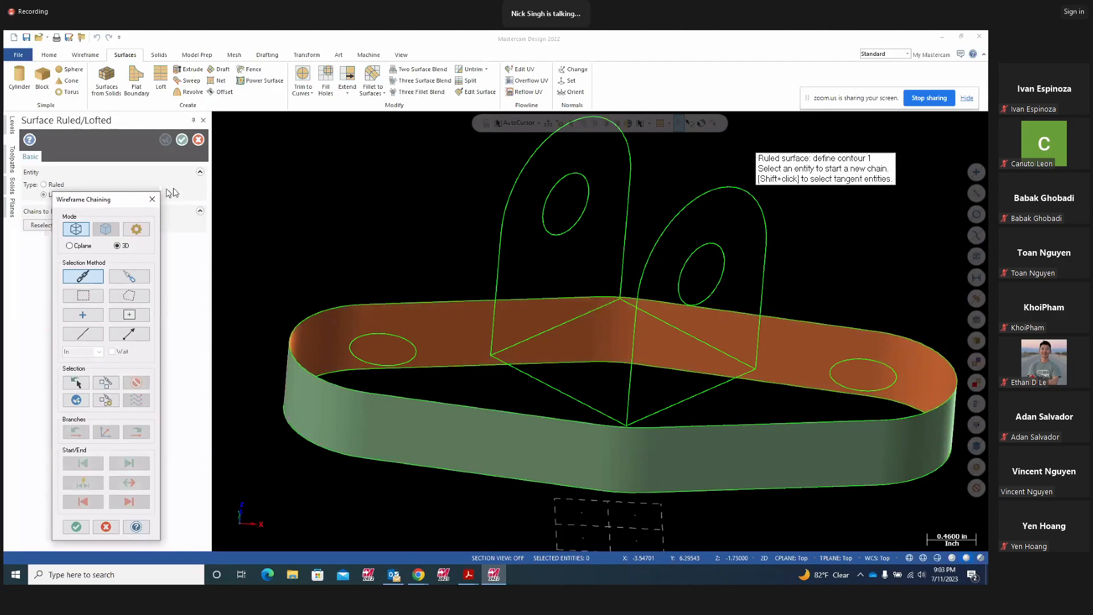
pyautogui.press('Escape')
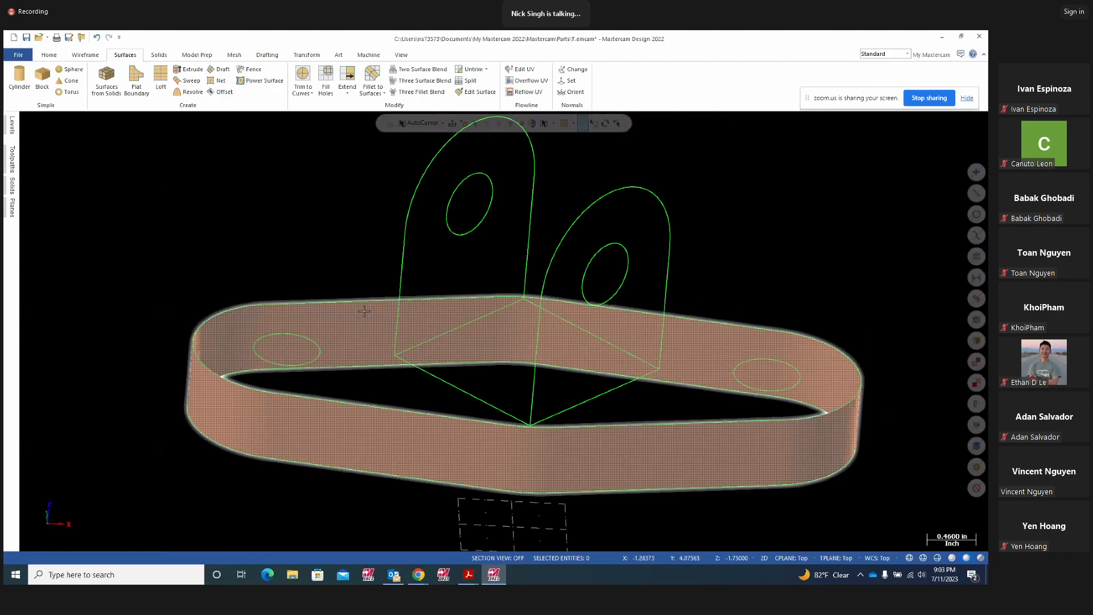
# - Create a flat boundary surface on top of the base from the upper outline, leaving both circles as hole openings
pyautogui.click(139, 94)
pyautogui.moveTo(263, 199); pyautogui.dragTo(264, 246, button='middle')
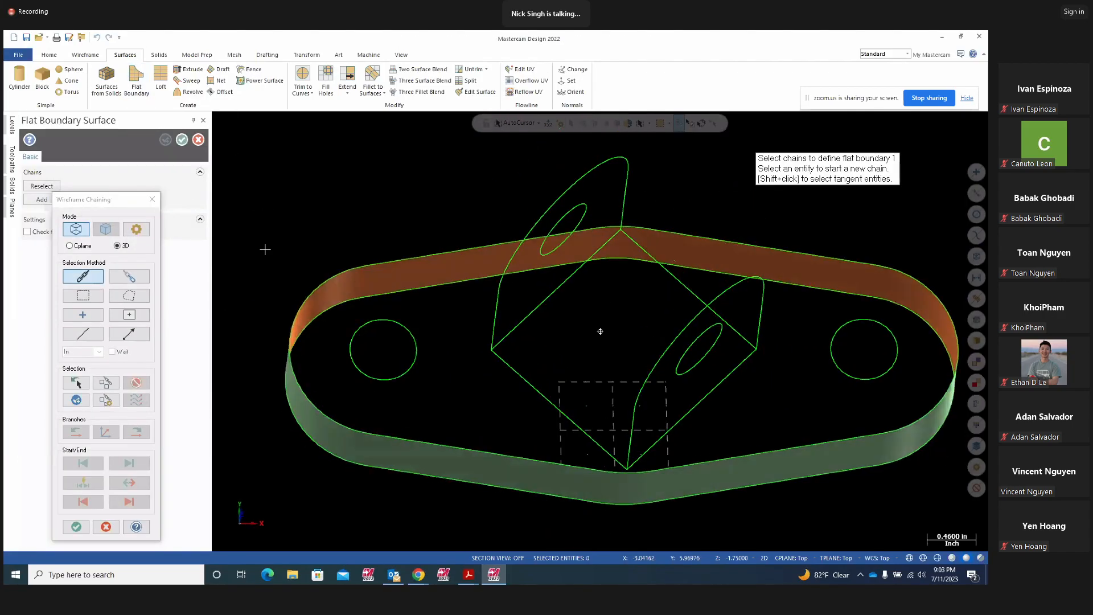
pyautogui.click(396, 438)
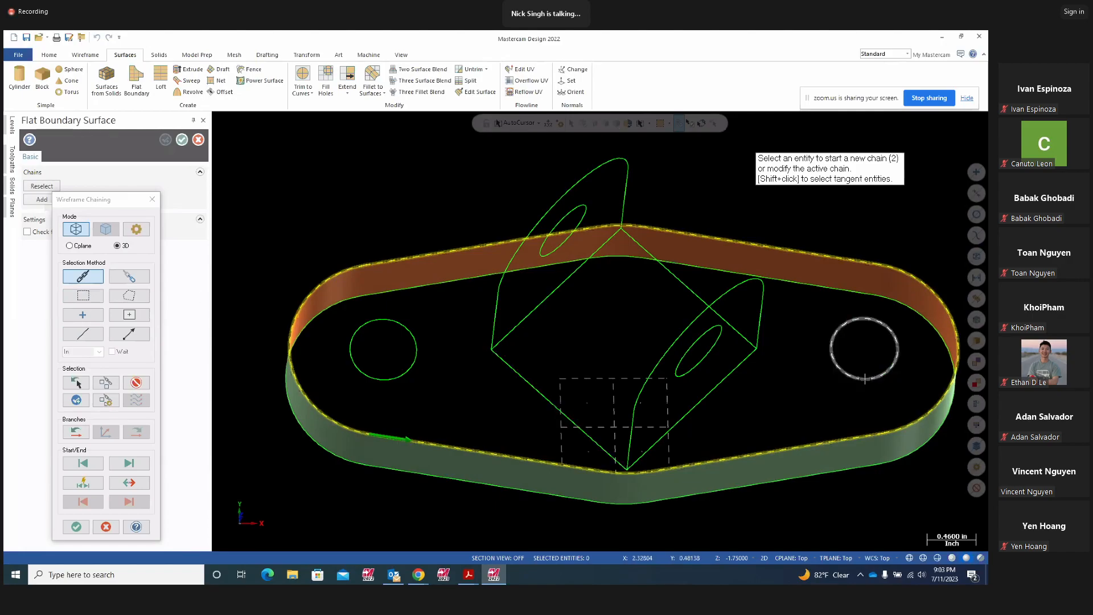
pyautogui.click(895, 345)
pyautogui.click(417, 346)
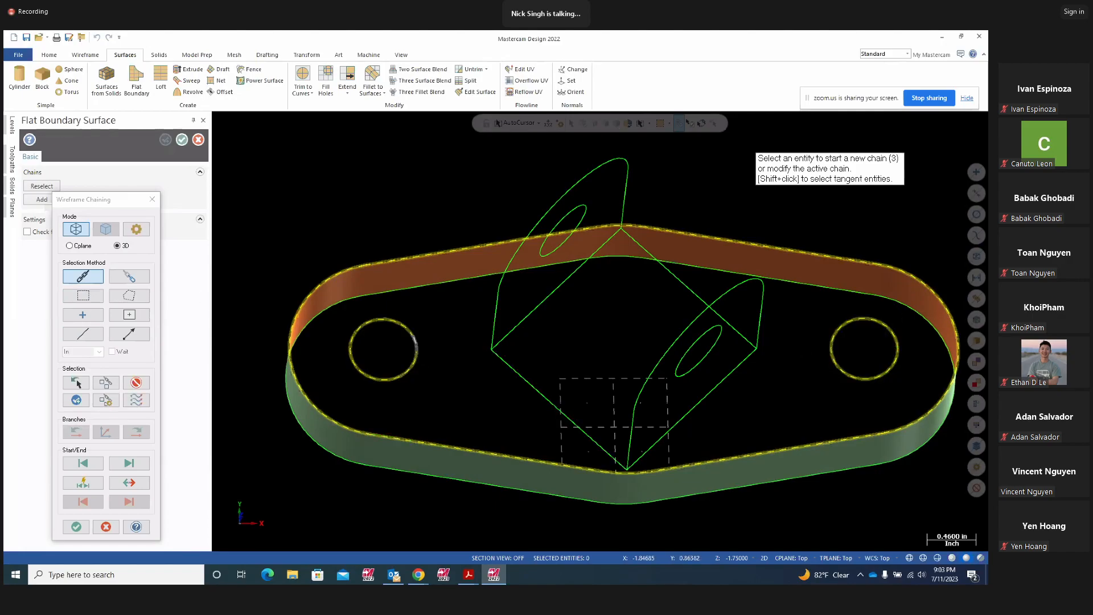
pyautogui.click(76, 400)
pyautogui.click(76, 527)
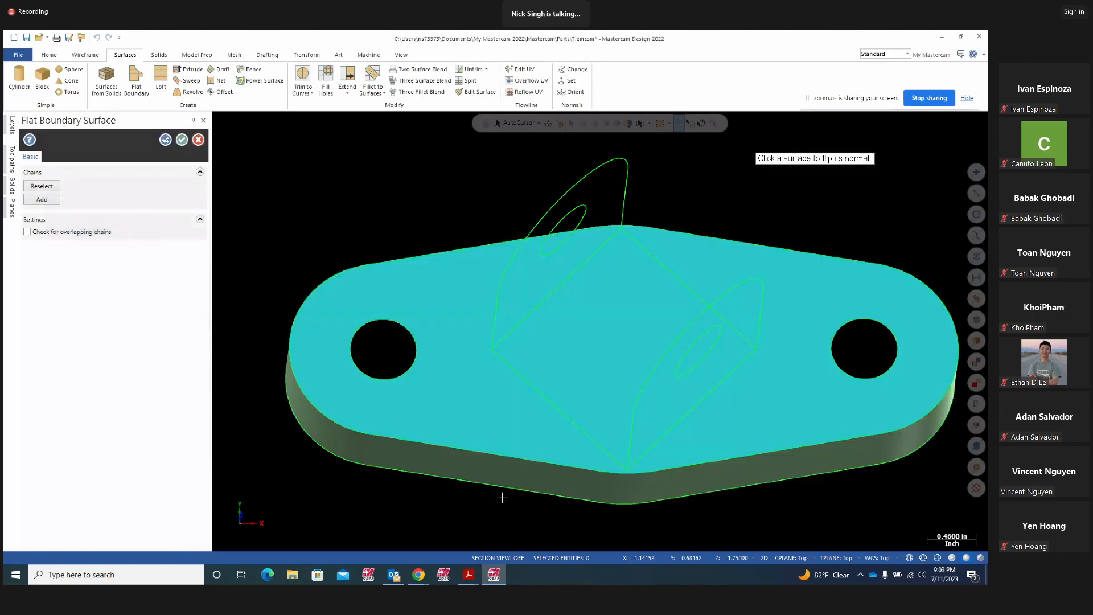
# - Close the underside of the base with a flat boundary surface chained from the lower outline
pyautogui.moveTo(451, 498)
pyautogui.mouseDown(button='middle')
pyautogui.moveTo(458, 420)
pyautogui.moveTo(450, 465)
pyautogui.moveTo(461, 487)
pyautogui.moveTo(452, 369)
pyautogui.moveTo(421, 472)
pyautogui.moveTo(459, 389)
pyautogui.moveTo(433, 441)
pyautogui.mouseUp(button='middle')
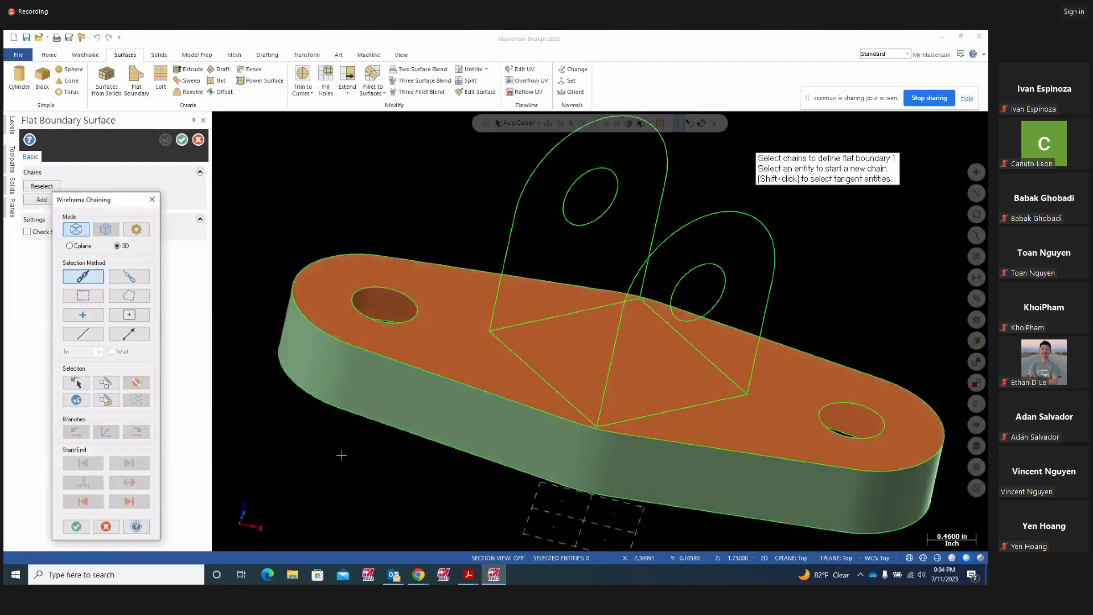
pyautogui.moveTo(341, 453); pyautogui.dragTo(349, 392, button='middle')
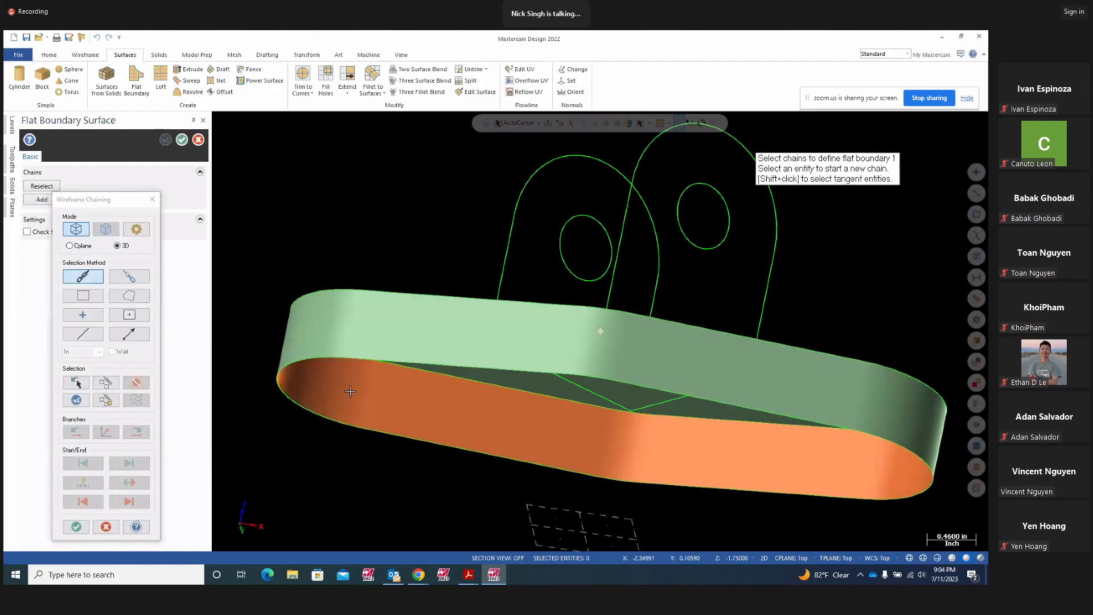
pyautogui.click(398, 362)
pyautogui.moveTo(389, 395); pyautogui.dragTo(365, 449, button='middle')
pyautogui.scroll(-3, 380, 320)
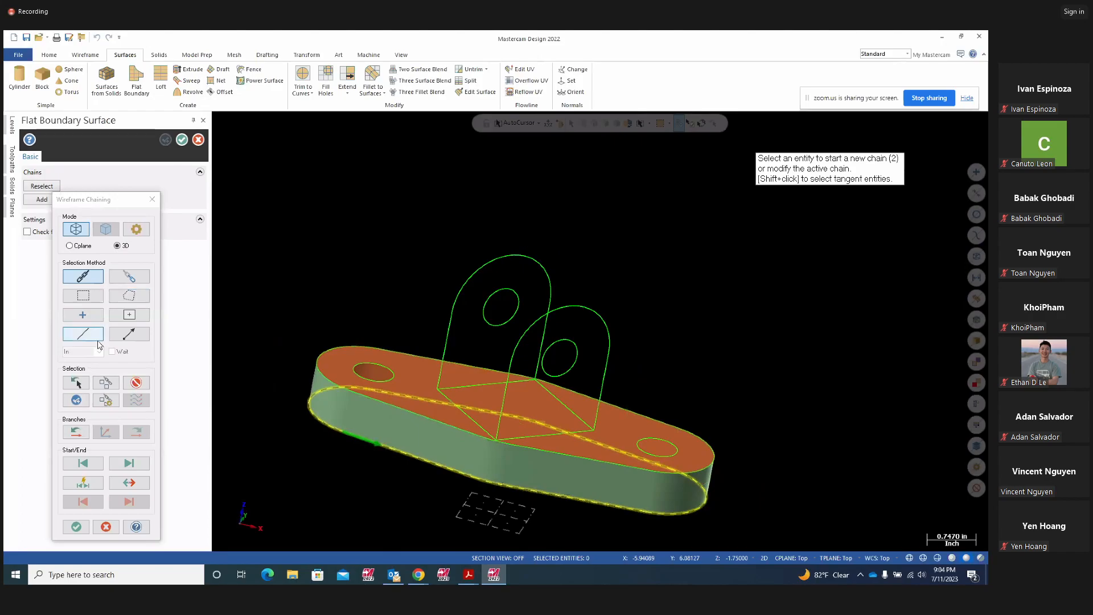
pyautogui.click(78, 401)
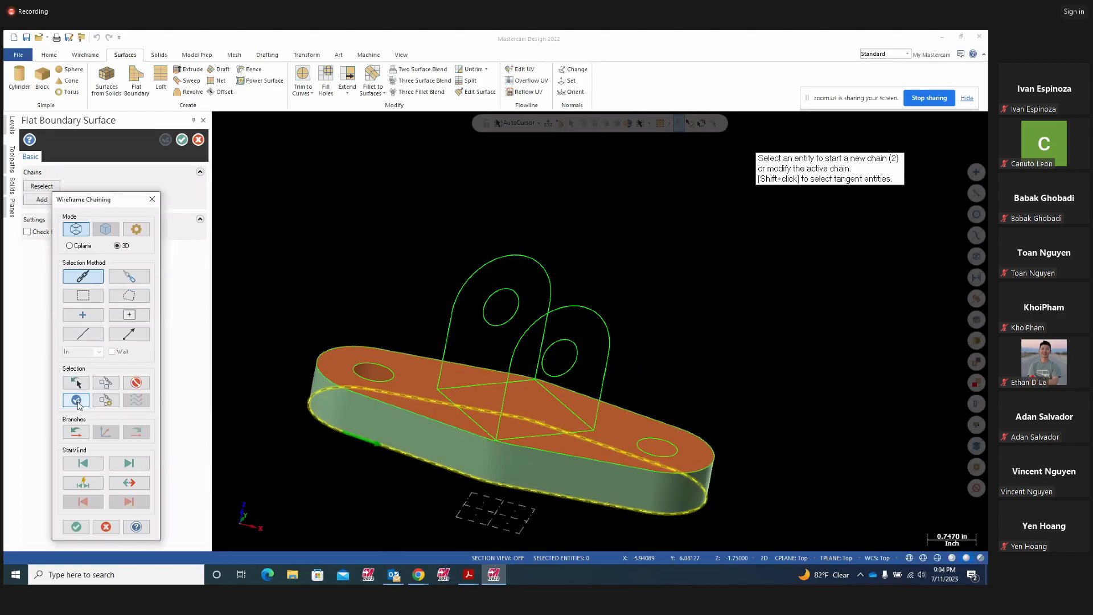
pyautogui.click(76, 526)
pyautogui.click(172, 146)
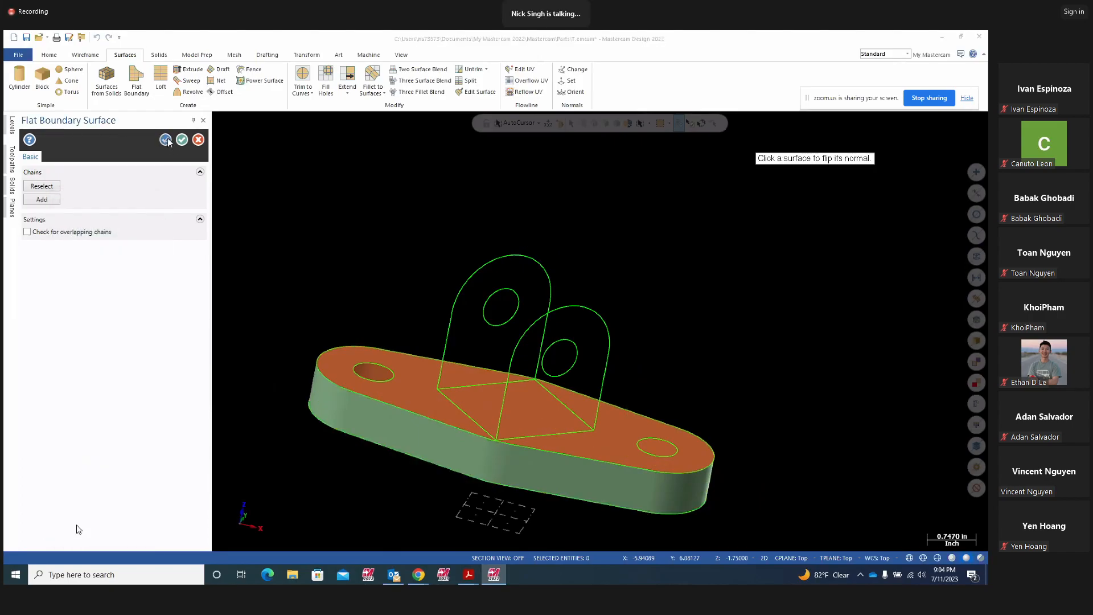
pyautogui.moveTo(692, 420); pyautogui.dragTo(708, 477, button='middle')
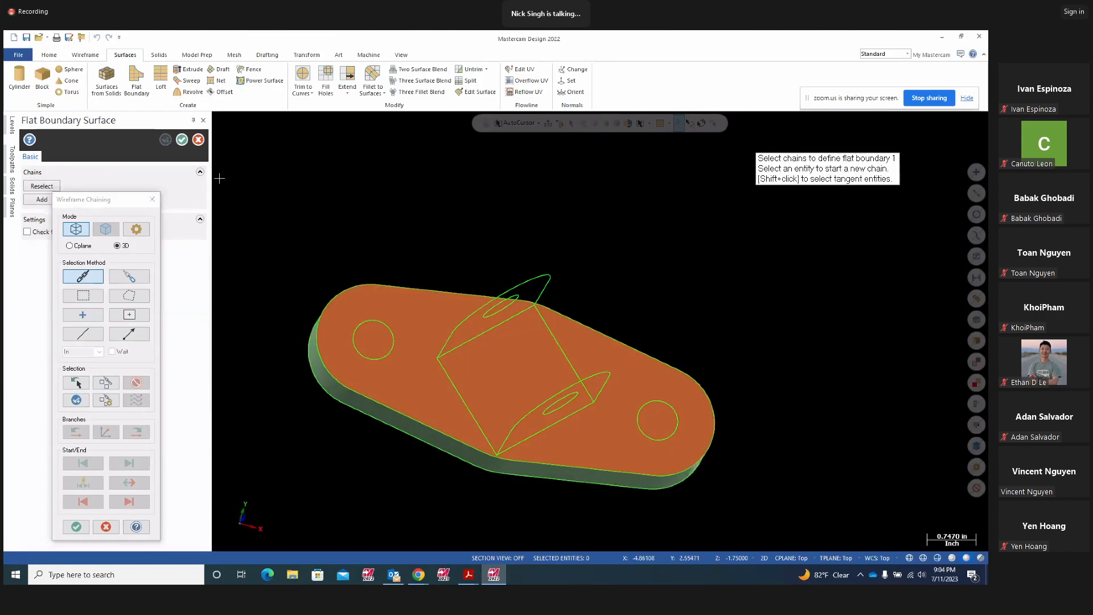
pyautogui.press('Escape')
pyautogui.moveTo(713, 351); pyautogui.dragTo(766, 291, button='middle')
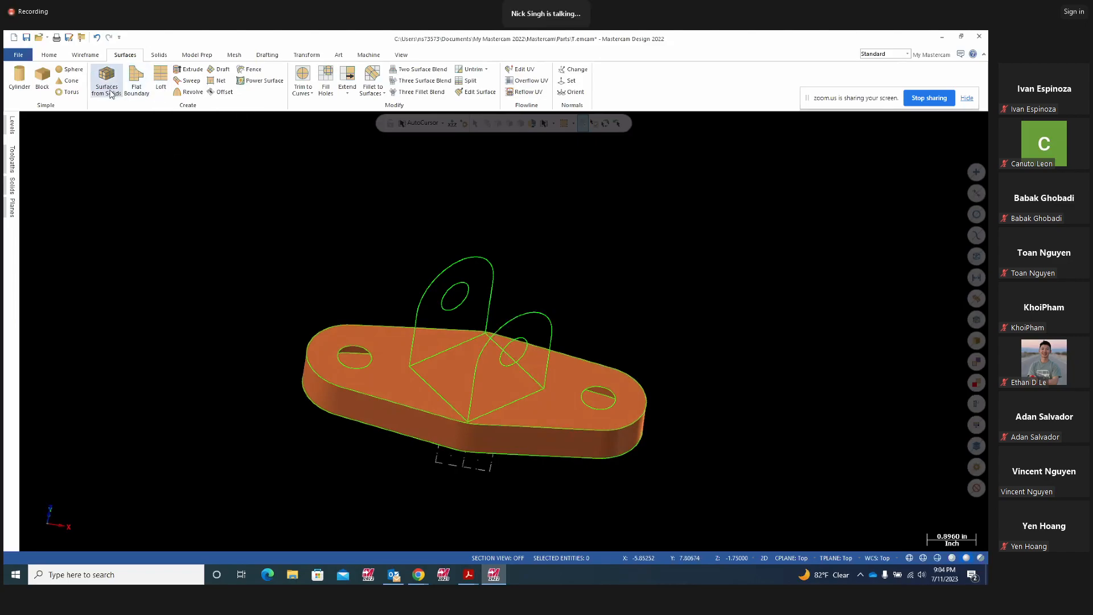
# - Create a flat boundary surface on the front upright lug from its arched outline and bottom edge
pyautogui.click(136, 80)
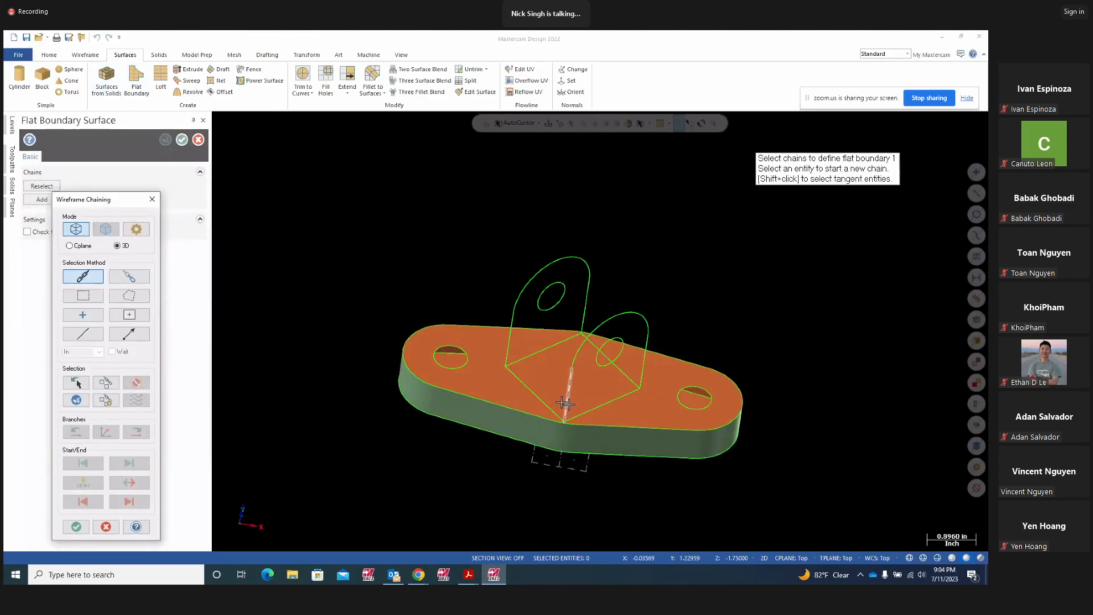
pyautogui.click(565, 402)
pyautogui.click(604, 402)
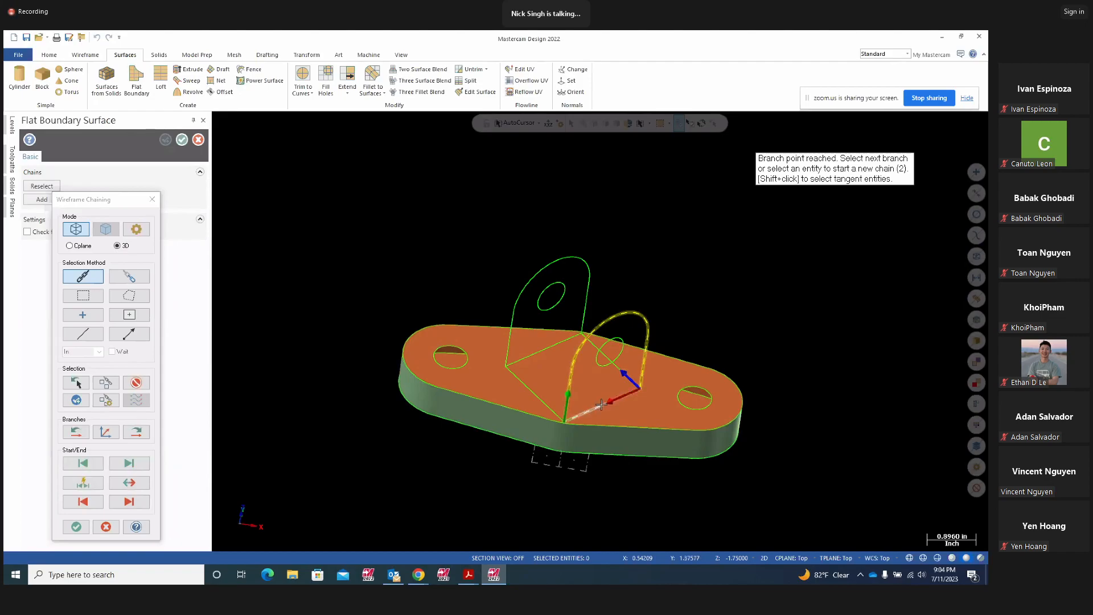
pyautogui.click(80, 401)
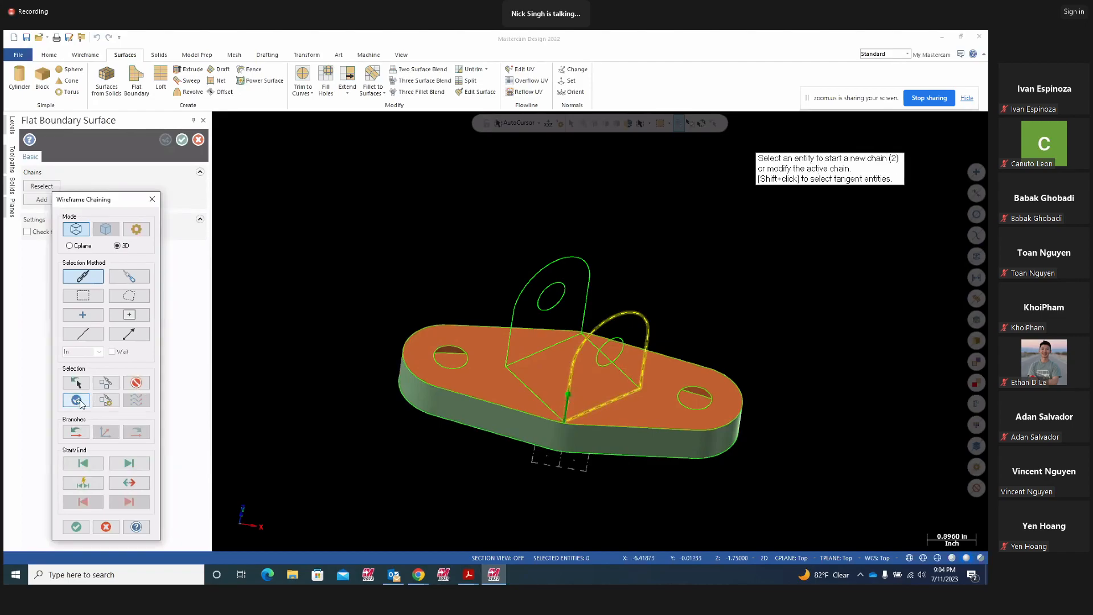
pyautogui.click(76, 527)
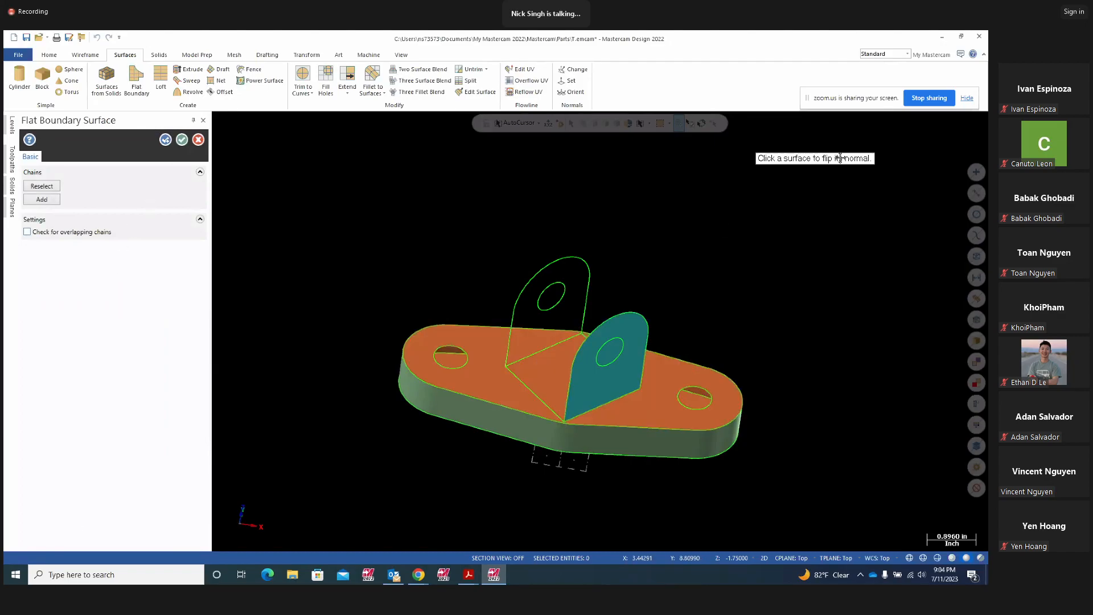
pyautogui.click(165, 141)
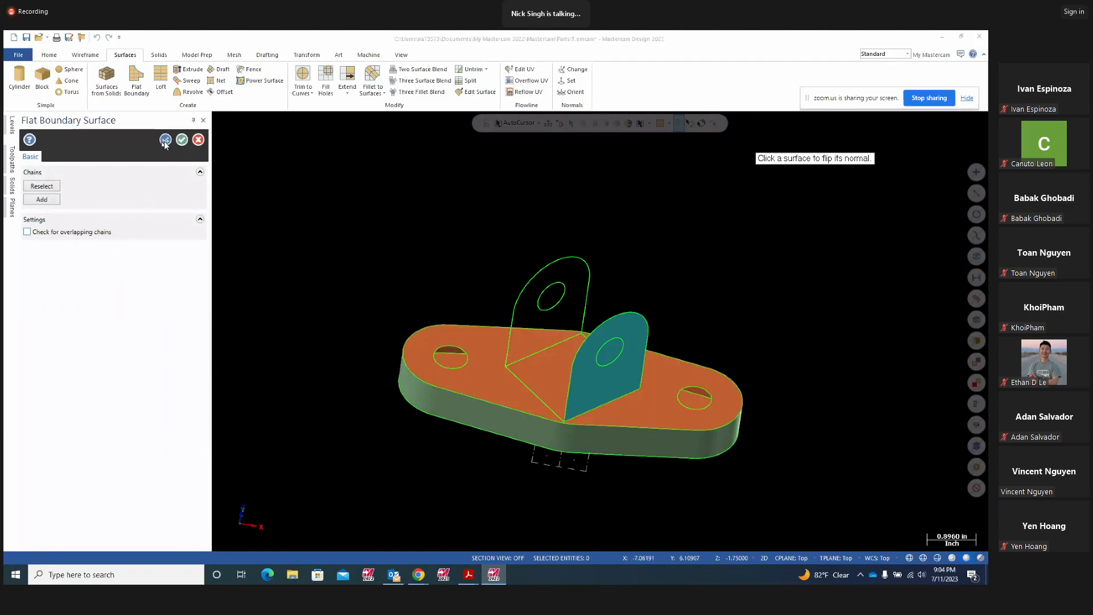
# - Fill the rear upright lug with a flat boundary surface from its arched outline and bottom edge
pyautogui.click(507, 345)
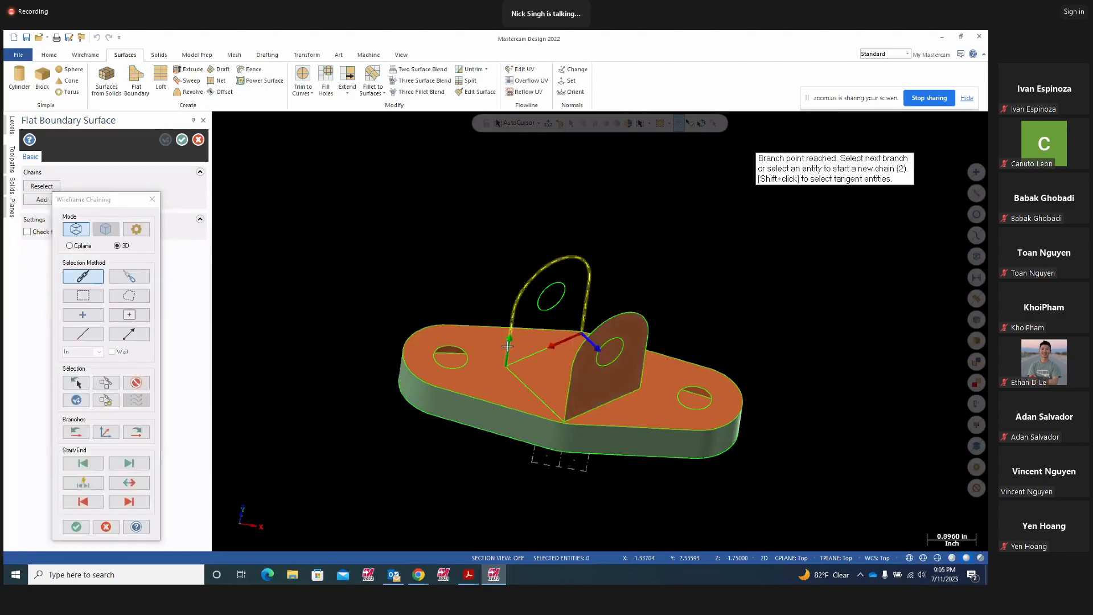
pyautogui.click(541, 351)
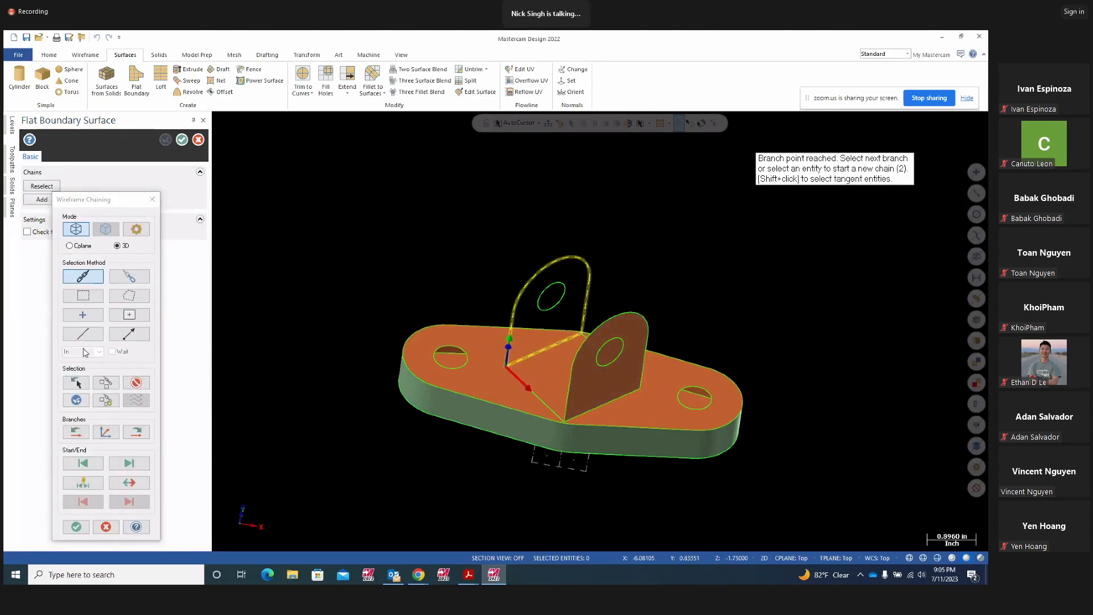
pyautogui.click(76, 526)
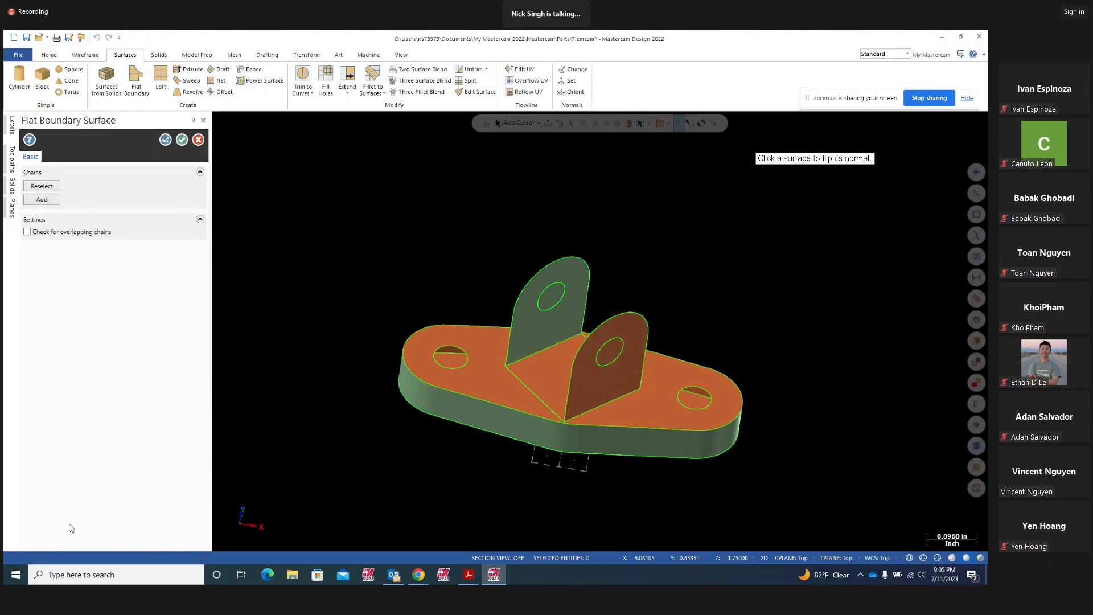
pyautogui.click(166, 140)
# - Try to create a flat boundary surface from partial chains along both lugs' arched outlines, declining to close the open chains automatically
pyautogui.moveTo(738, 330)
pyautogui.mouseDown(button='middle')
pyautogui.moveTo(747, 316)
pyautogui.moveTo(749, 325)
pyautogui.mouseUp(button='middle')
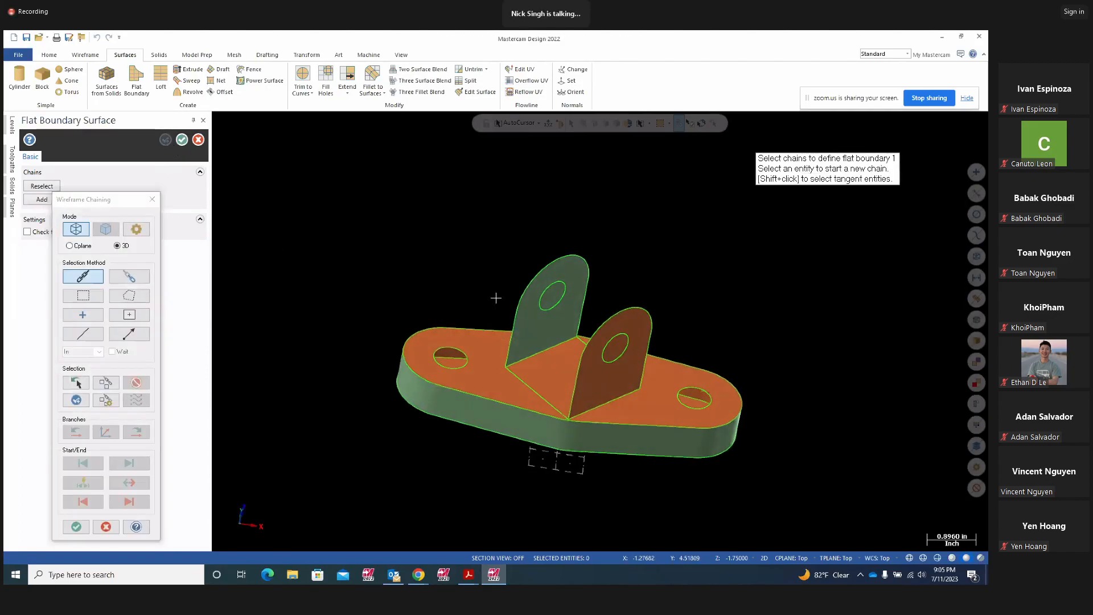
pyautogui.click(129, 277)
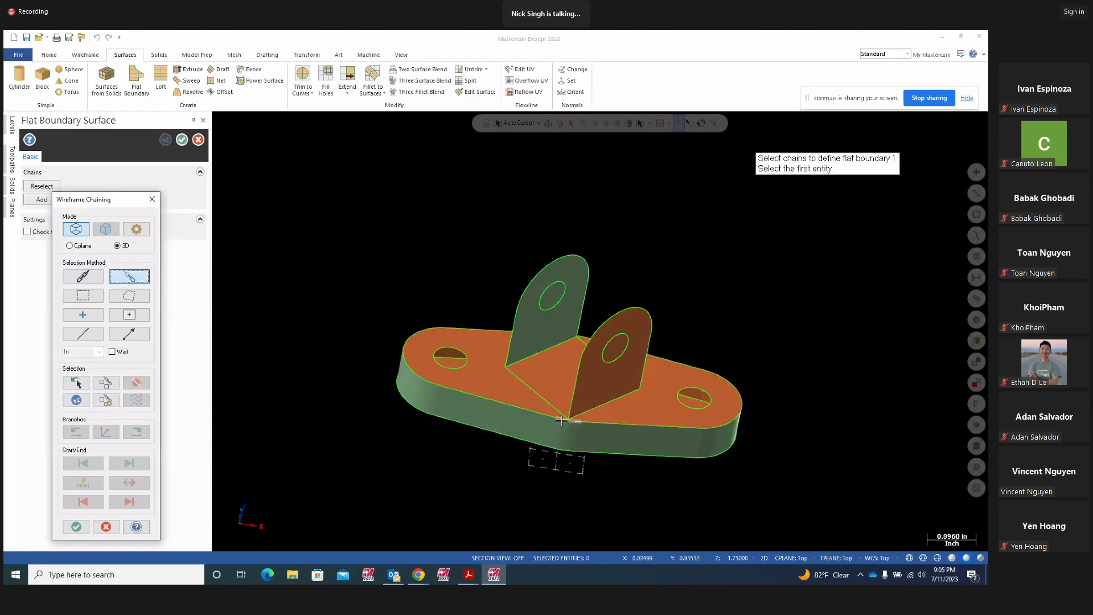
pyautogui.click(572, 403)
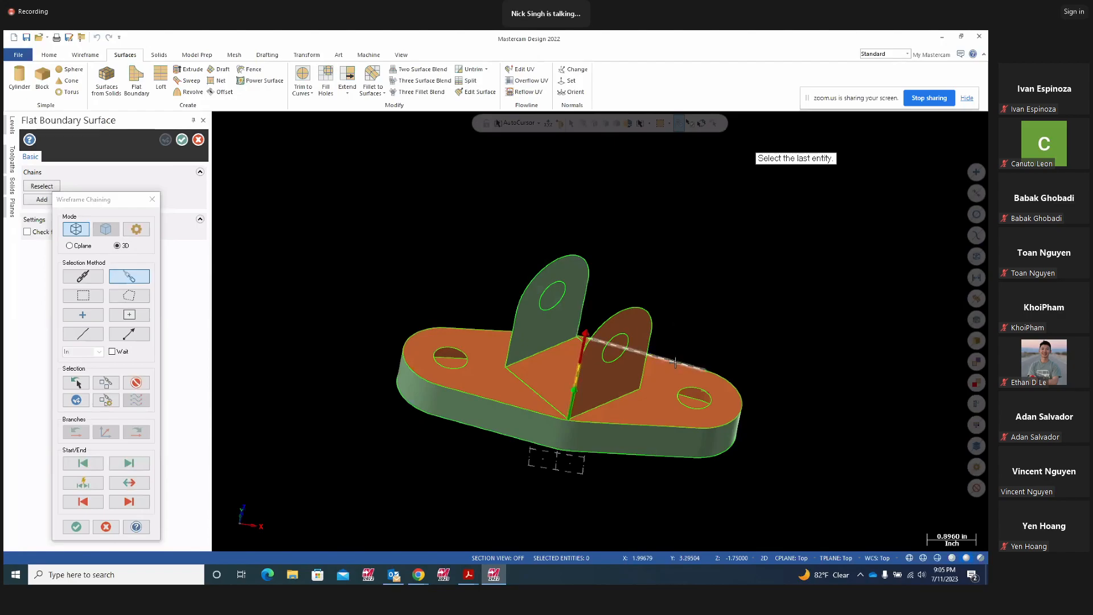
pyautogui.click(645, 376)
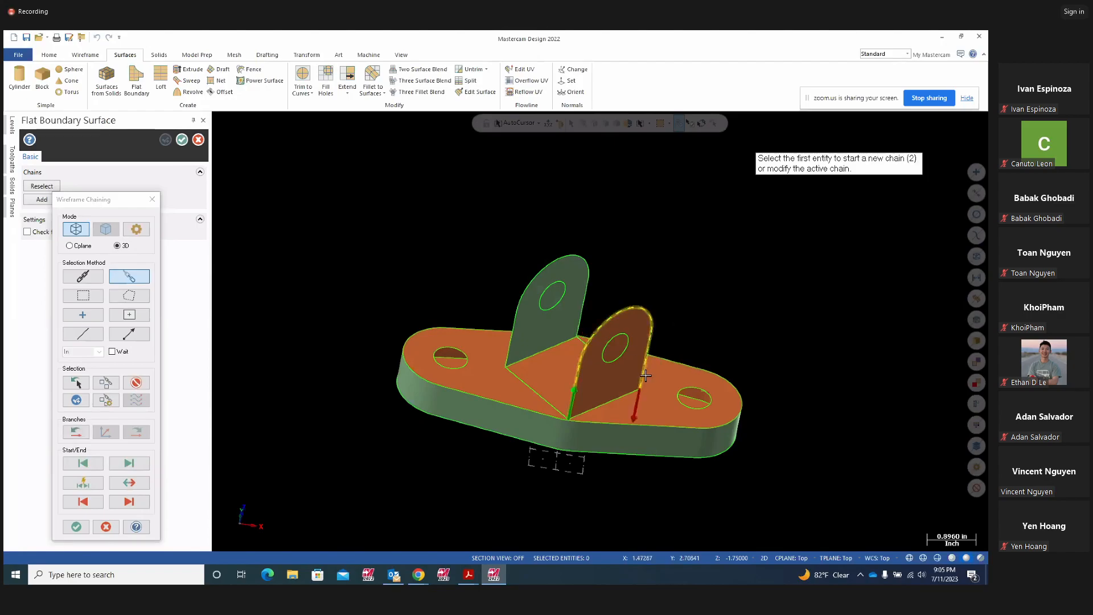
pyautogui.click(509, 350)
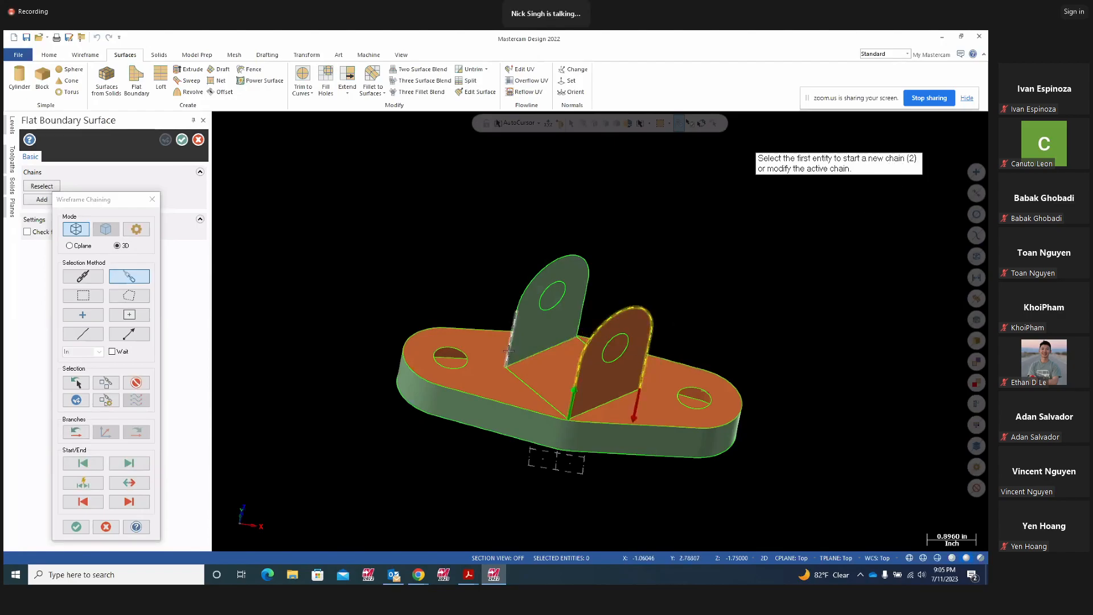
pyautogui.click(584, 322)
pyautogui.click(83, 404)
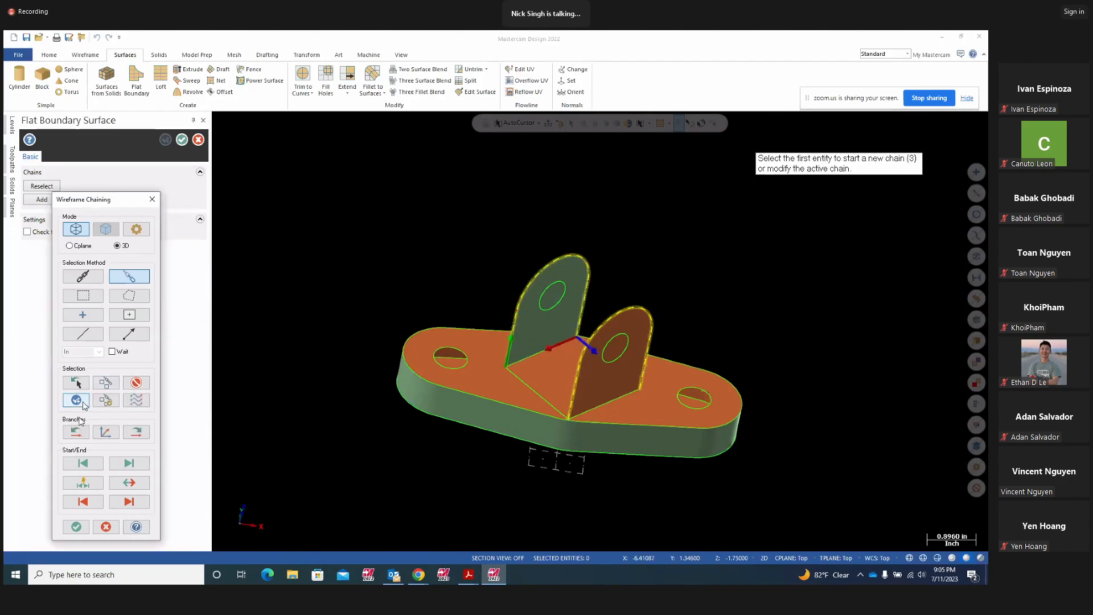
pyautogui.click(76, 526)
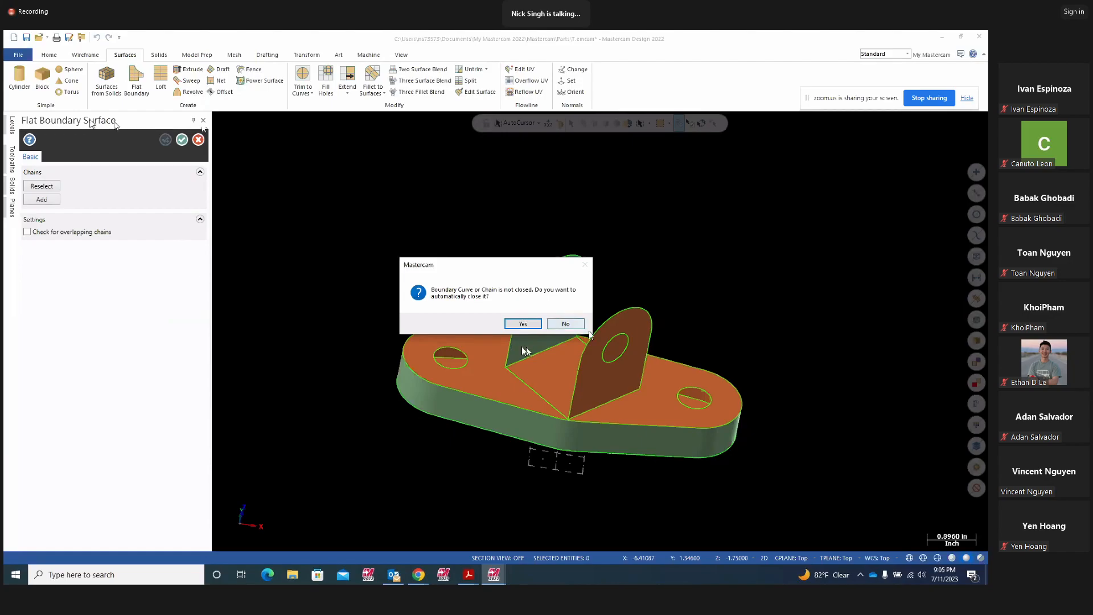
pyautogui.click(566, 324)
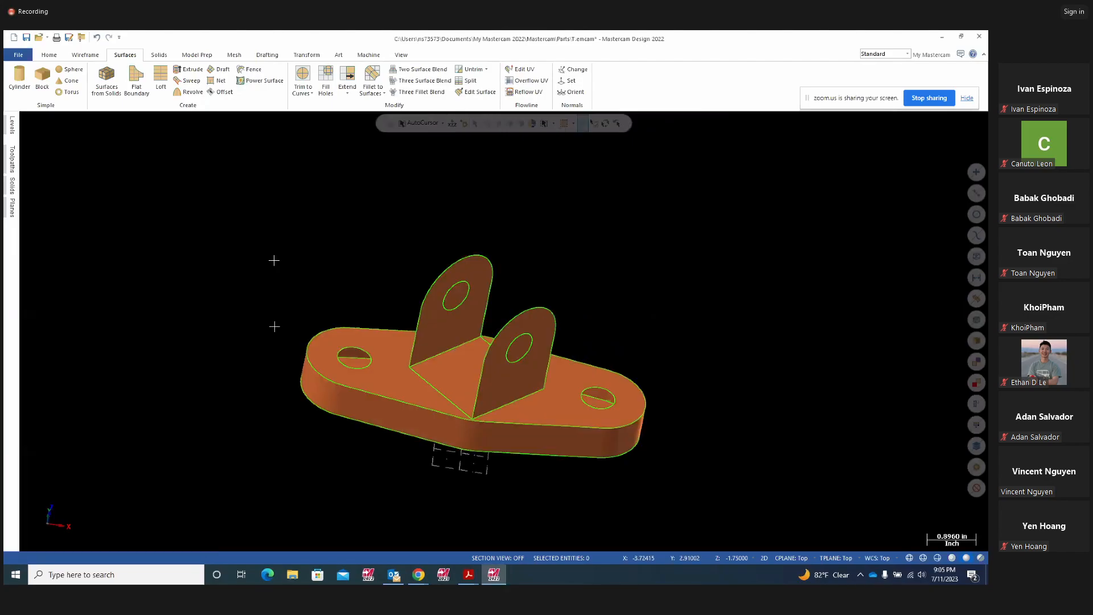
# - Create a lofted surface between the arched outlines of the front and rear upright lugs using partial chains
pyautogui.click(162, 89)
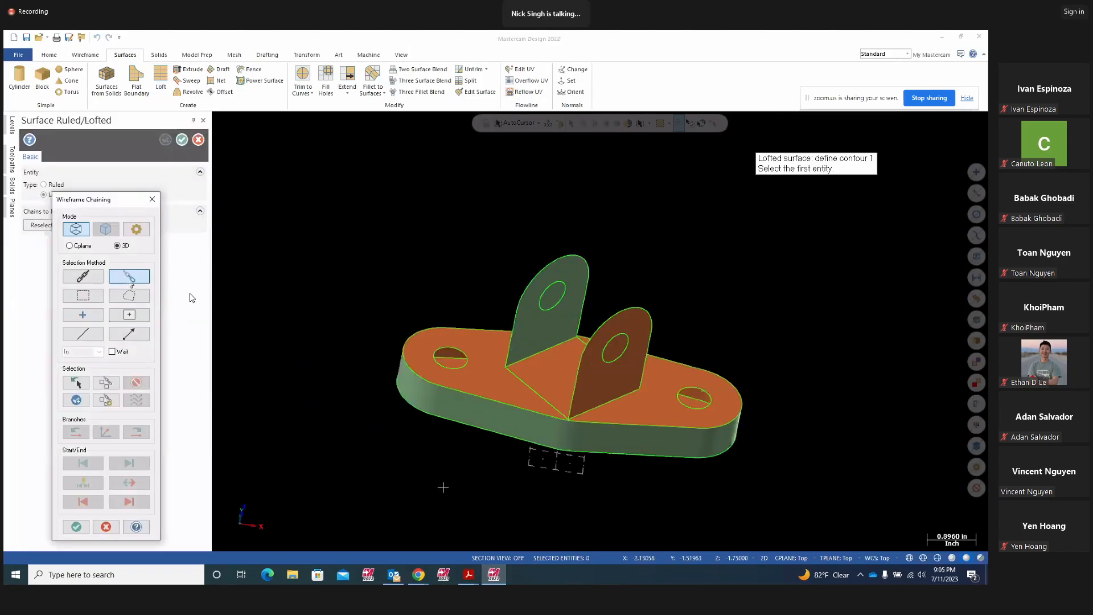
pyautogui.click(570, 409)
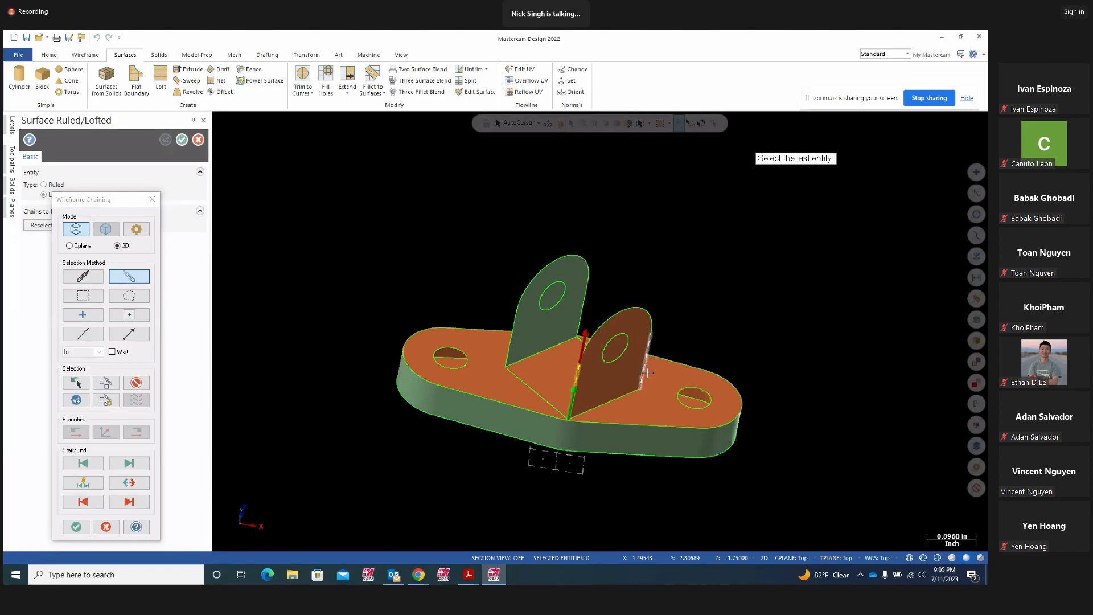
pyautogui.click(648, 373)
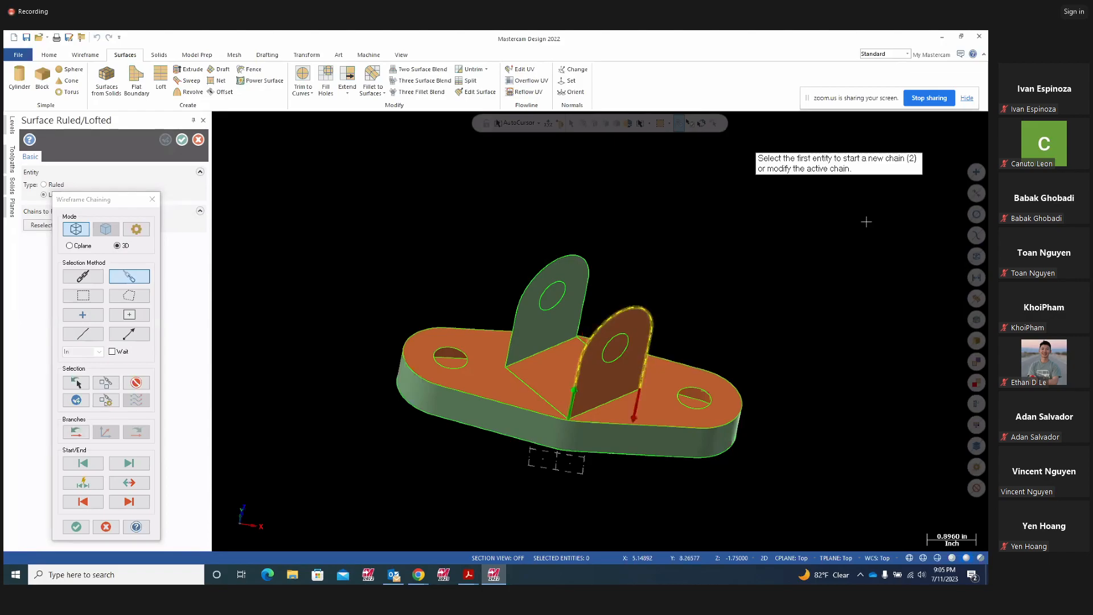
pyautogui.click(508, 348)
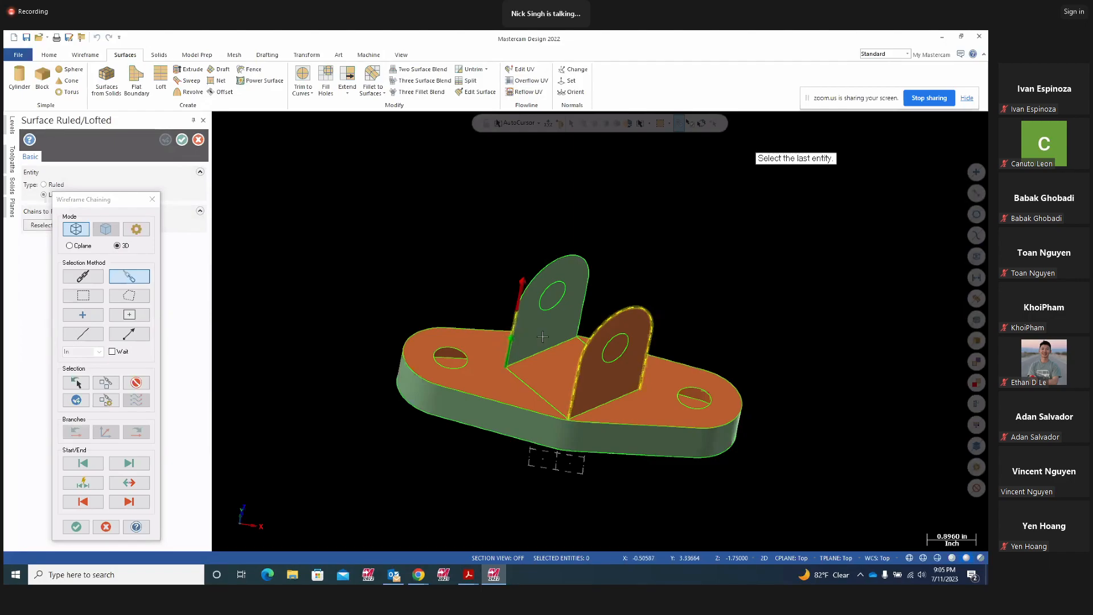
pyautogui.click(582, 321)
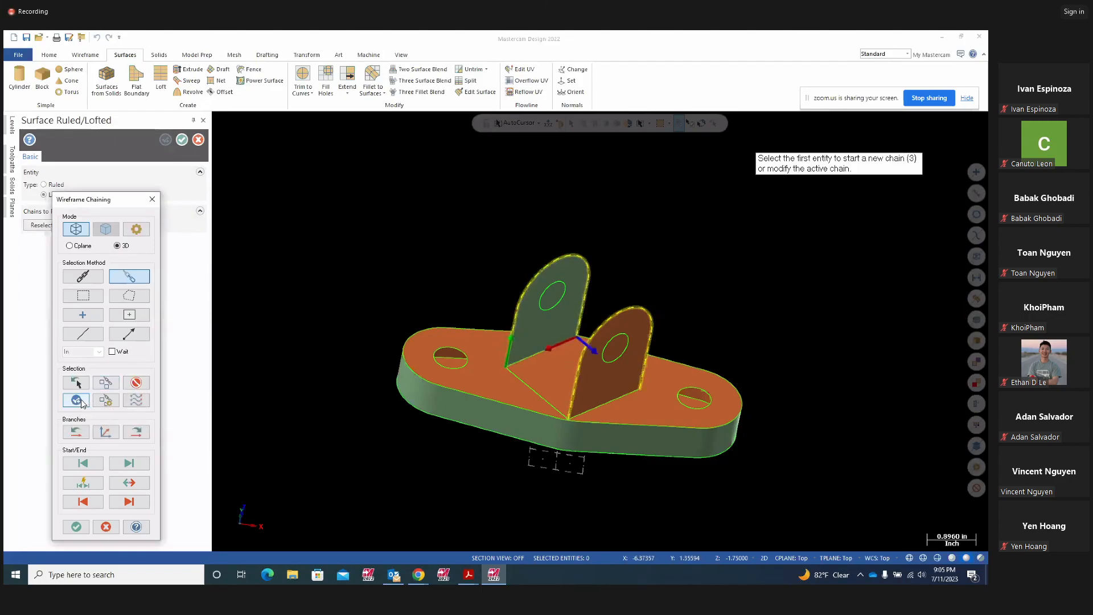
pyautogui.click(75, 528)
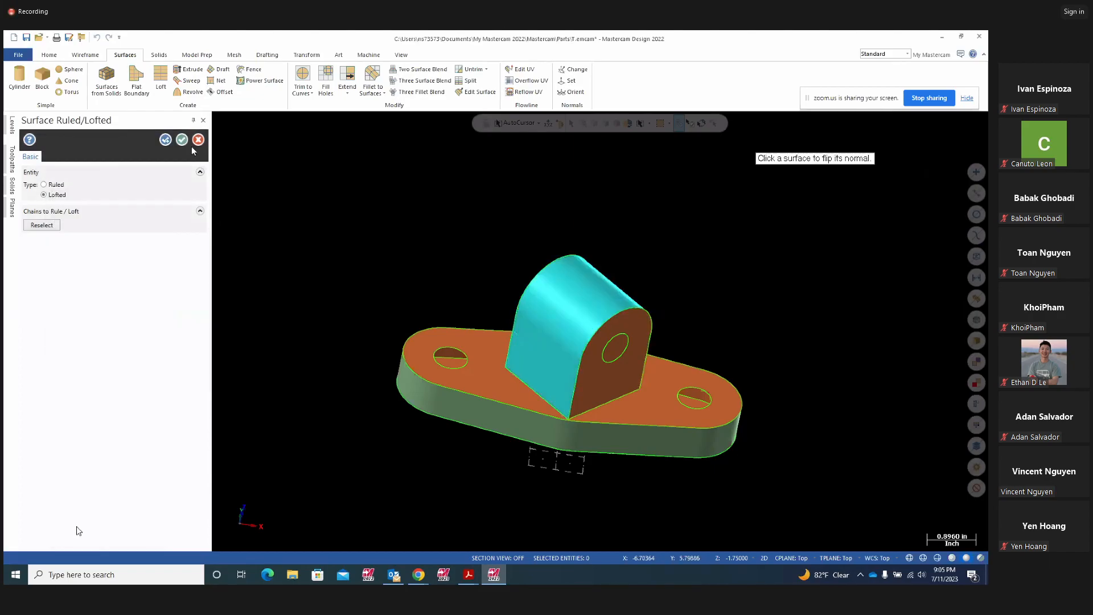
pyautogui.click(182, 140)
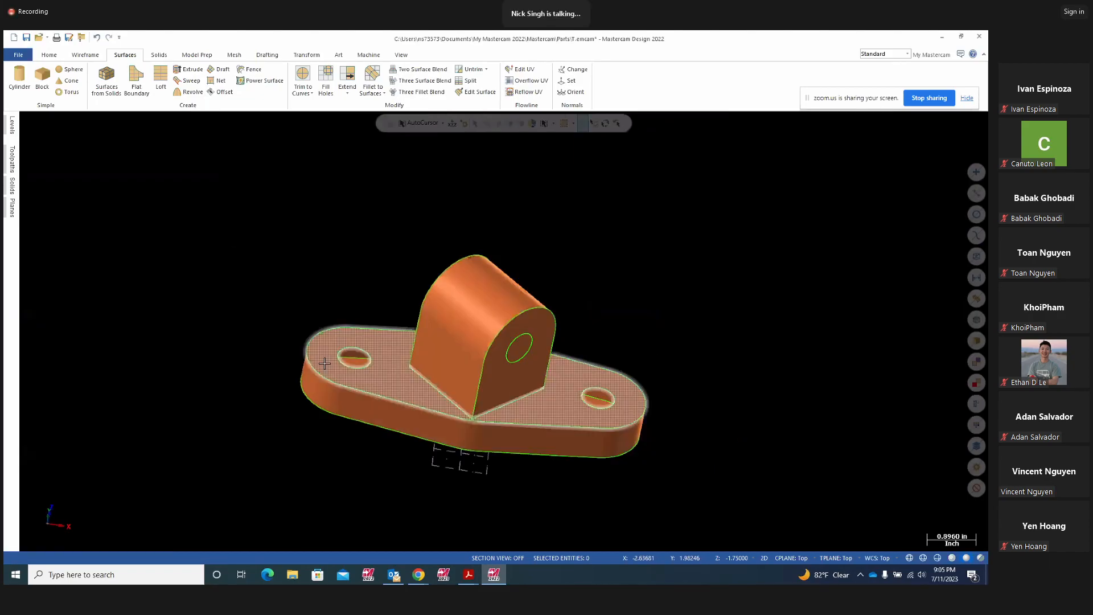
# - Start Trim to Curves and select the base's flat underside surface as the surface to trim
pyautogui.moveTo(647, 294)
pyautogui.mouseDown(button='middle')
pyautogui.moveTo(546, 341)
pyautogui.moveTo(642, 293)
pyautogui.moveTo(675, 305)
pyautogui.moveTo(691, 329)
pyautogui.moveTo(726, 330)
pyautogui.moveTo(690, 305)
pyautogui.moveTo(688, 290)
pyautogui.moveTo(715, 290)
pyautogui.moveTo(703, 302)
pyautogui.moveTo(695, 285)
pyautogui.moveTo(676, 312)
pyautogui.moveTo(637, 327)
pyautogui.moveTo(724, 293)
pyautogui.moveTo(723, 273)
pyautogui.moveTo(679, 259)
pyautogui.mouseUp(button='middle')
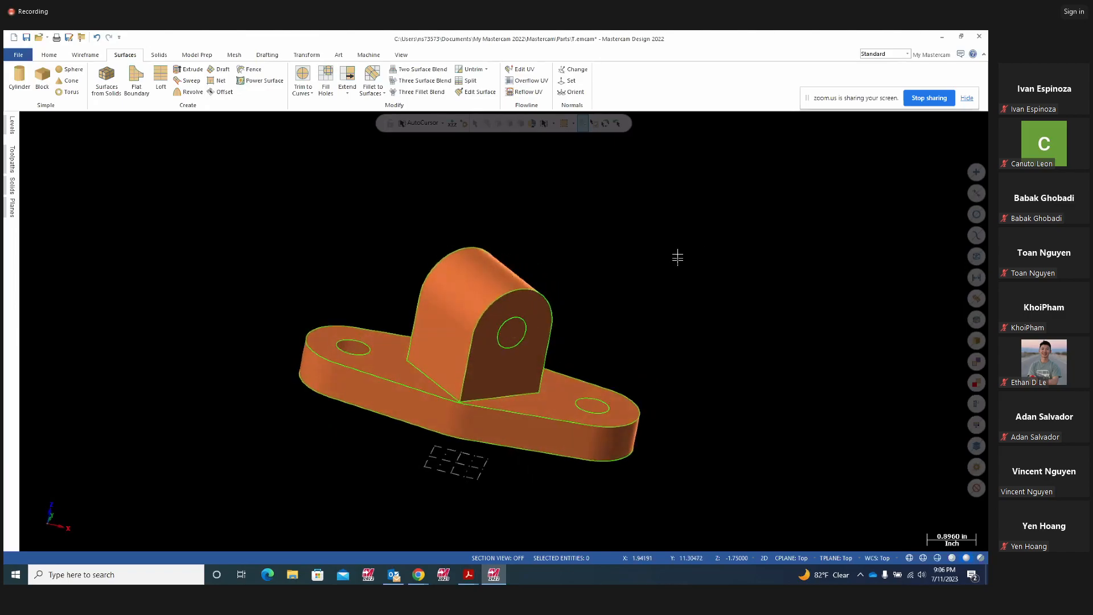
pyautogui.moveTo(678, 257)
pyautogui.mouseDown(button='middle')
pyautogui.moveTo(625, 319)
pyautogui.moveTo(627, 302)
pyautogui.moveTo(669, 265)
pyautogui.mouseUp(button='middle')
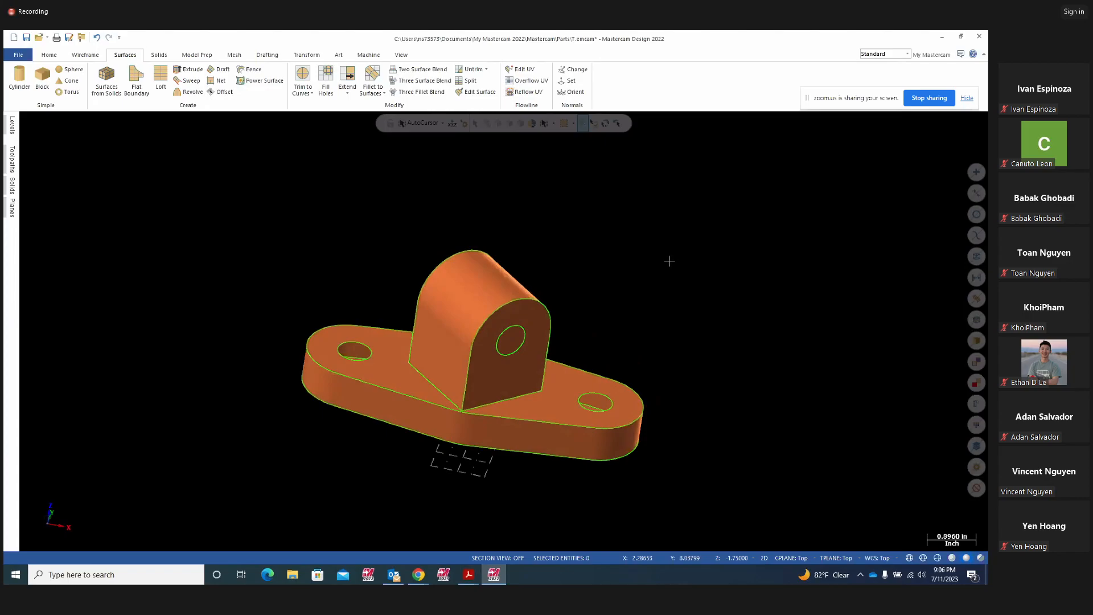
pyautogui.moveTo(668, 264); pyautogui.dragTo(728, 304, button='middle')
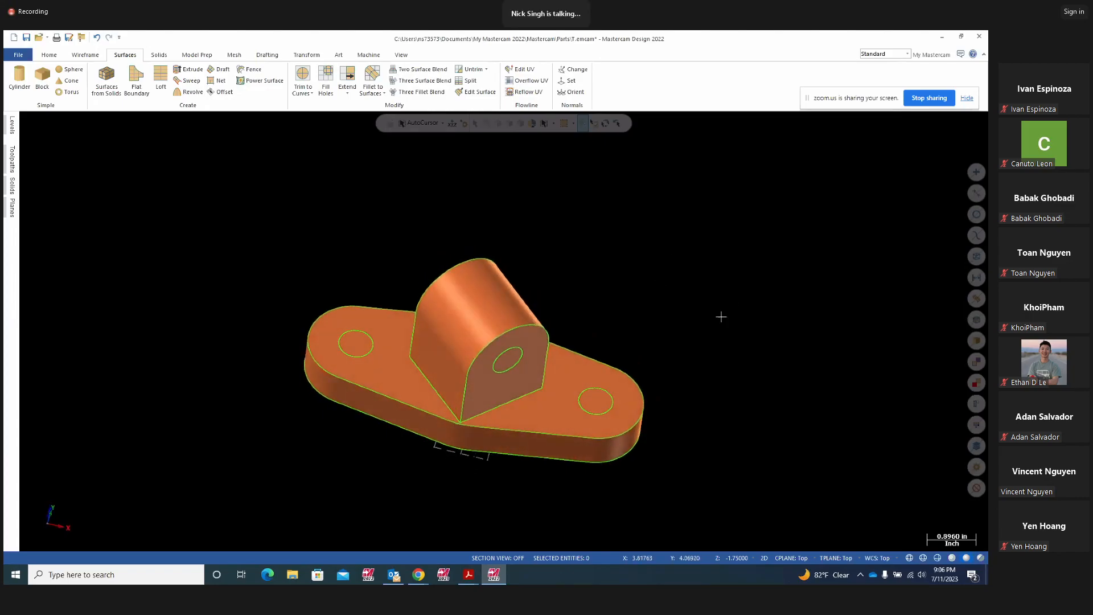
pyautogui.moveTo(694, 325); pyautogui.dragTo(731, 257, button='middle')
pyautogui.moveTo(560, 318); pyautogui.dragTo(590, 388, button='middle')
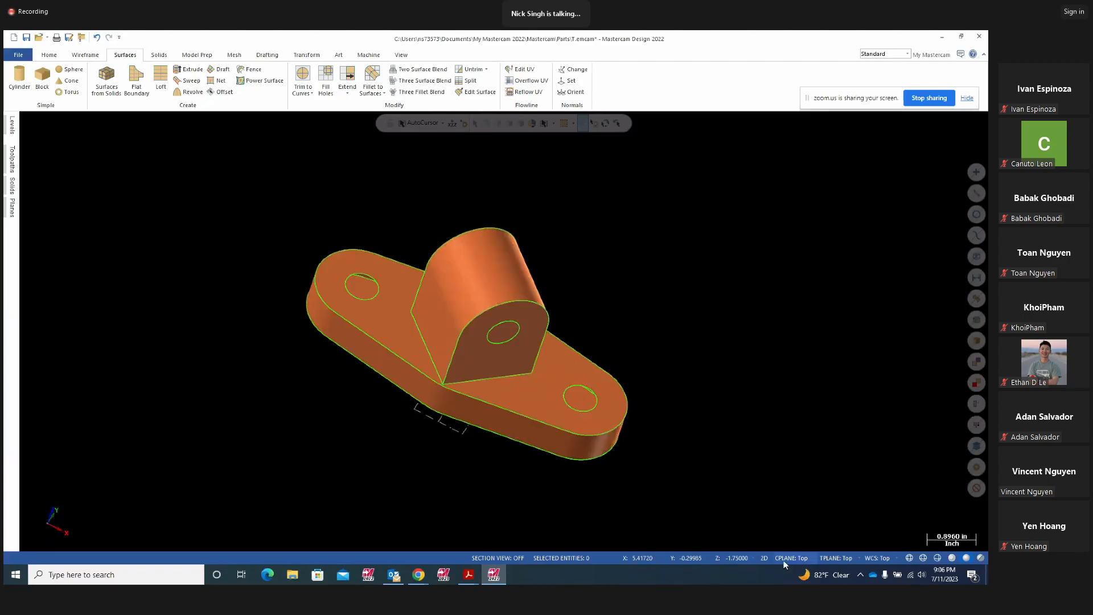
pyautogui.moveTo(783, 429)
pyautogui.mouseDown(button='middle')
pyautogui.moveTo(751, 425)
pyautogui.moveTo(781, 410)
pyautogui.moveTo(739, 376)
pyautogui.moveTo(742, 395)
pyautogui.mouseUp(button='middle')
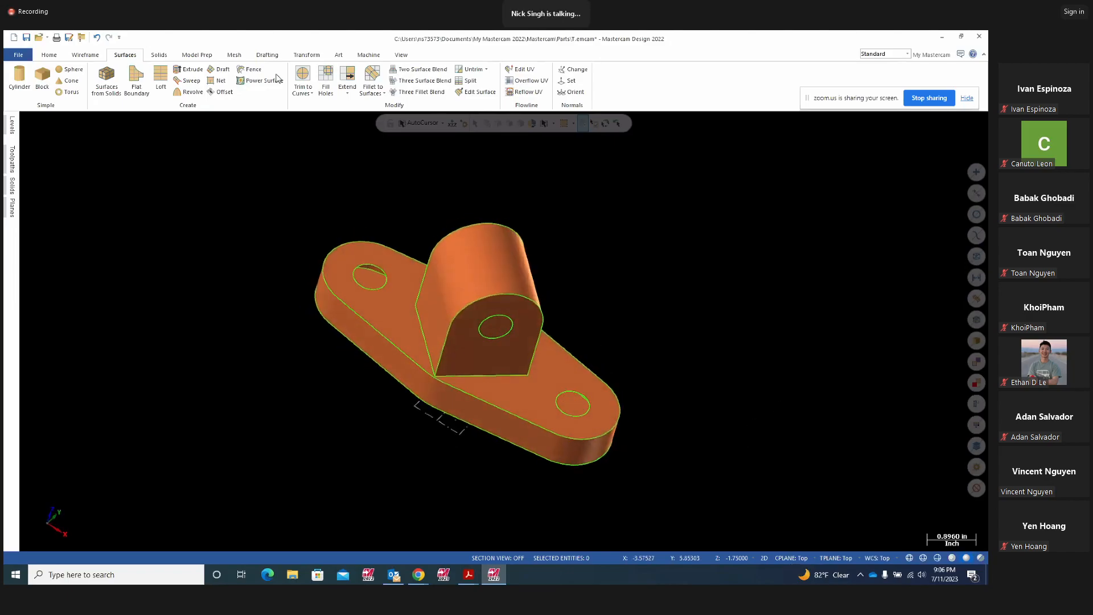
pyautogui.click(311, 92)
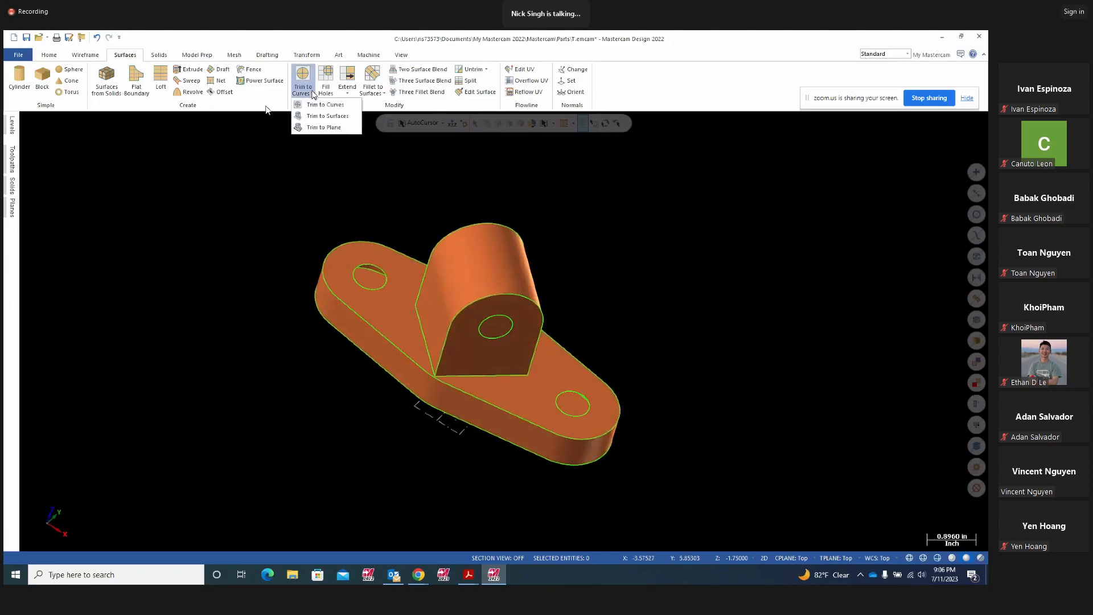
pyautogui.click(319, 105)
pyautogui.moveTo(315, 312); pyautogui.dragTo(334, 360, button='middle')
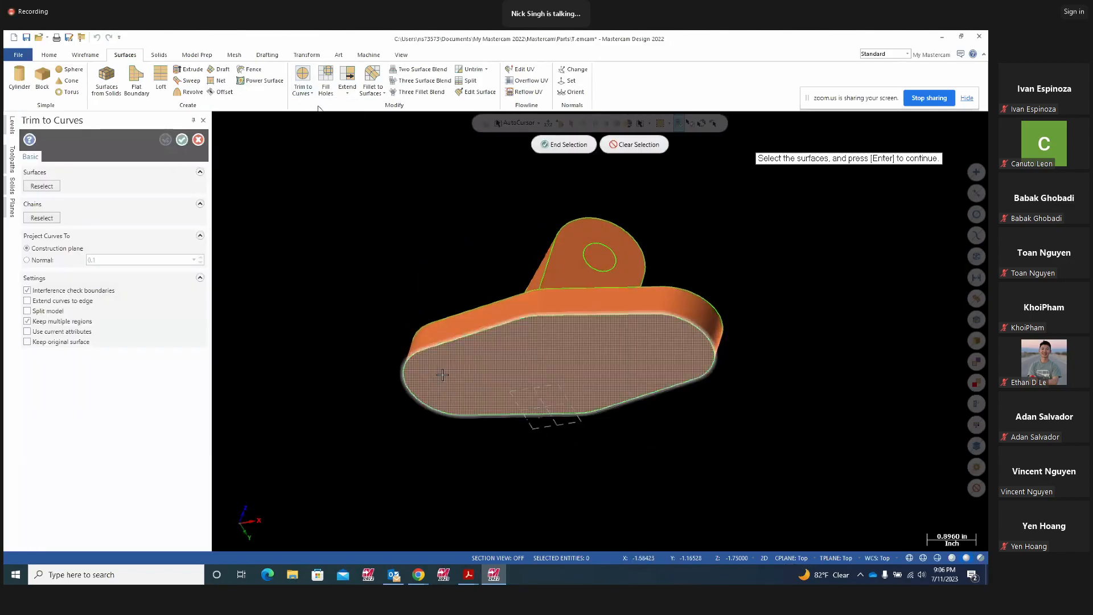
pyautogui.moveTo(357, 284); pyautogui.dragTo(320, 383, button='middle')
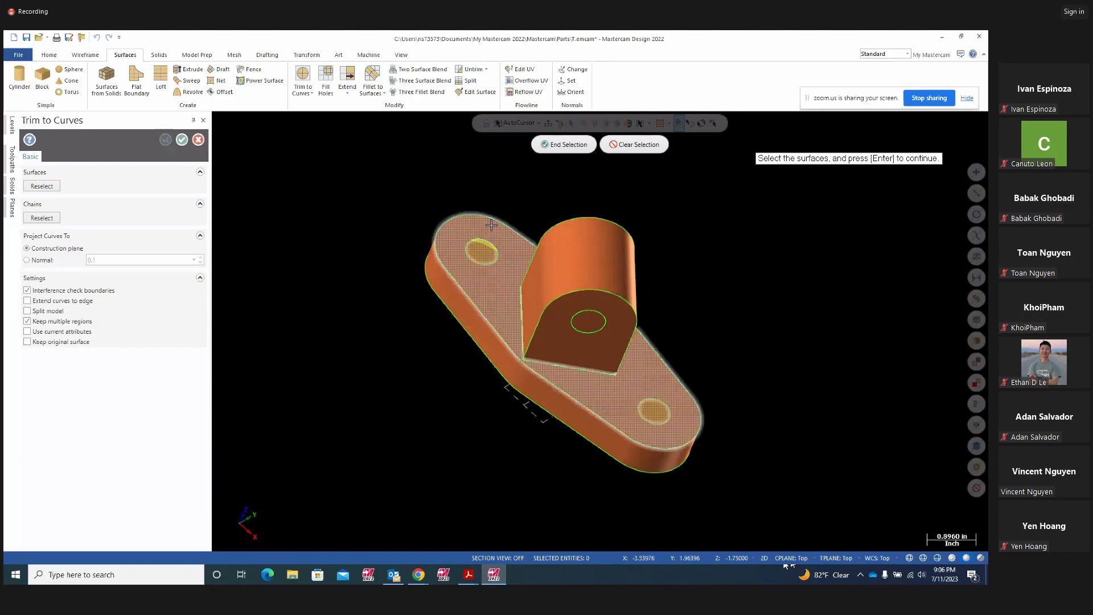
pyautogui.click(562, 145)
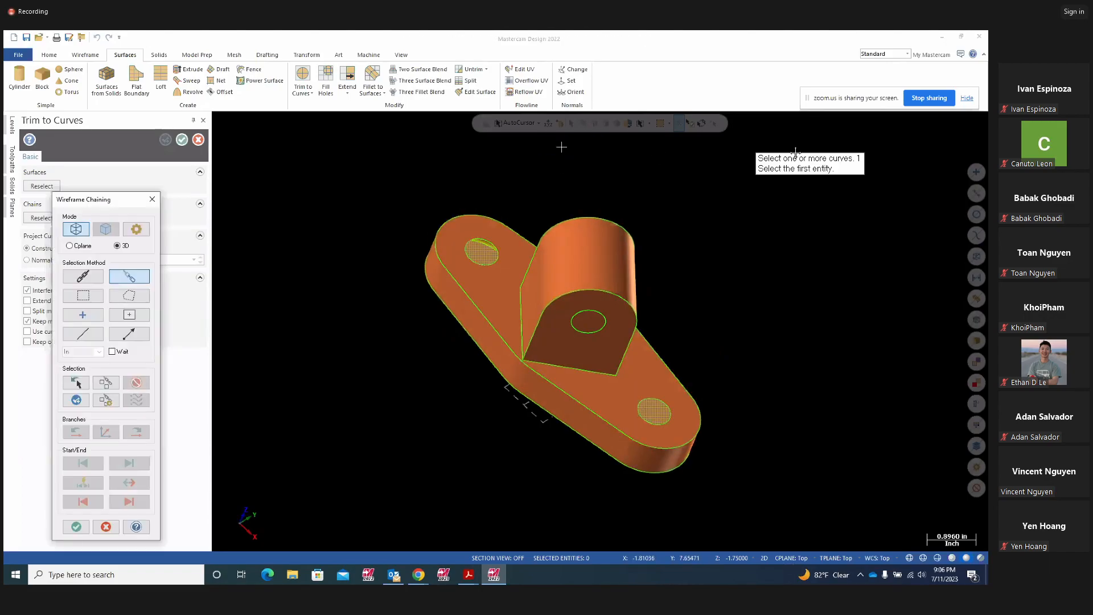
# - Try to select the two base hole circles as trimming curves with a partial chain
pyautogui.click(665, 421)
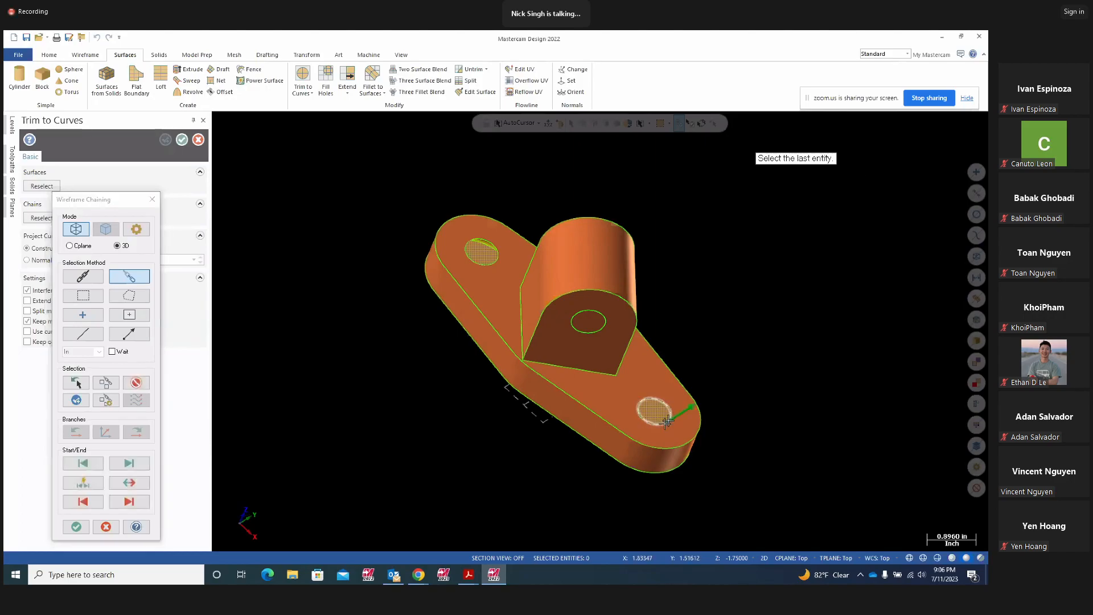
pyautogui.click(492, 260)
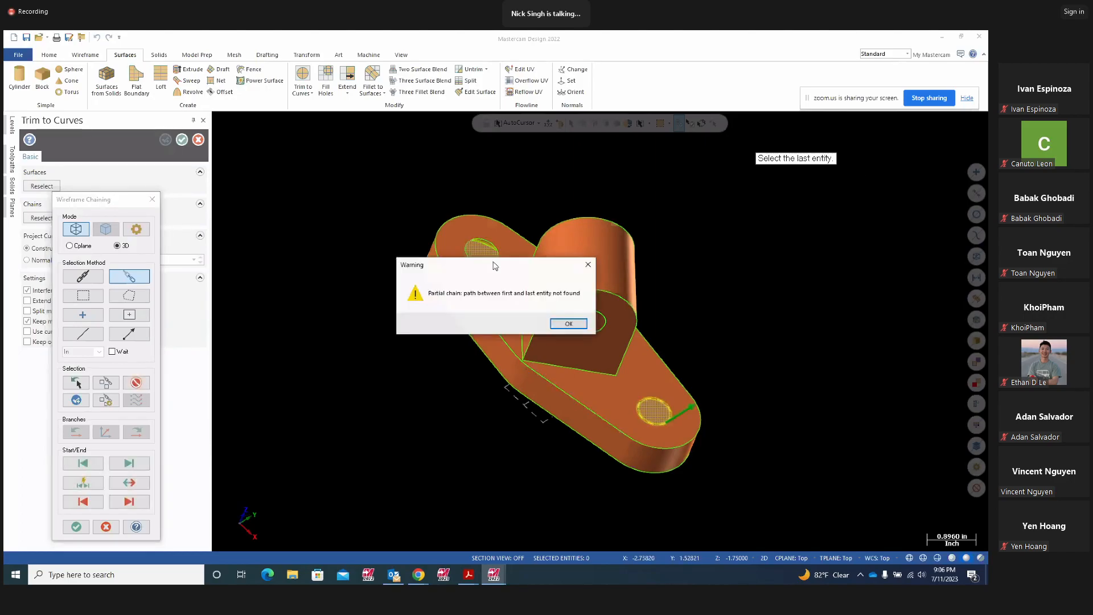
pyautogui.click(568, 325)
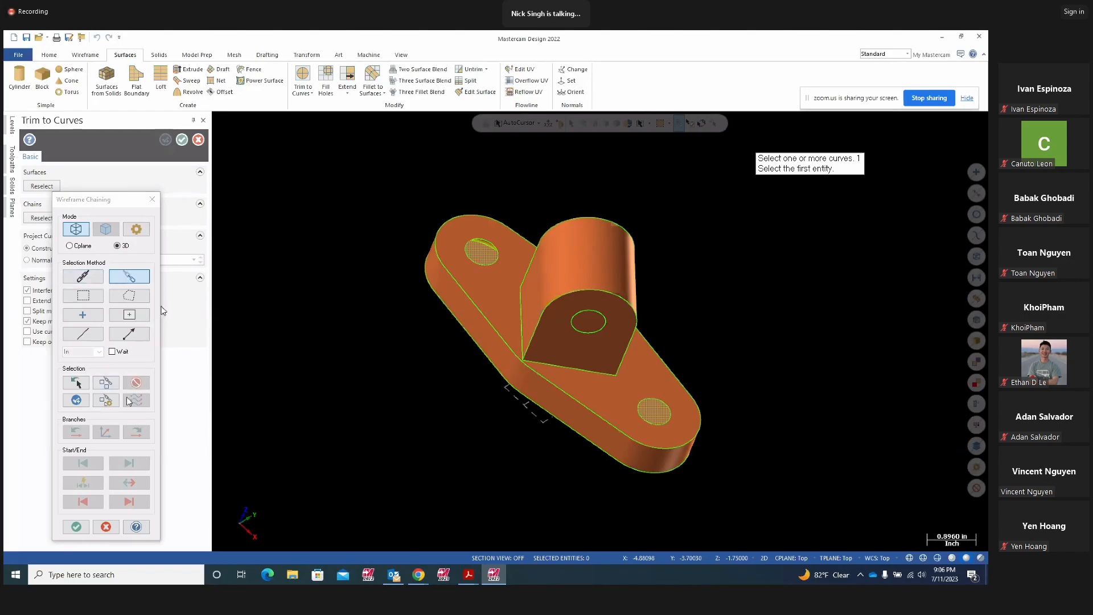
# - Chain the circles of both base mounting holes as full chains to serve as the trimming curves
pyautogui.click(90, 280)
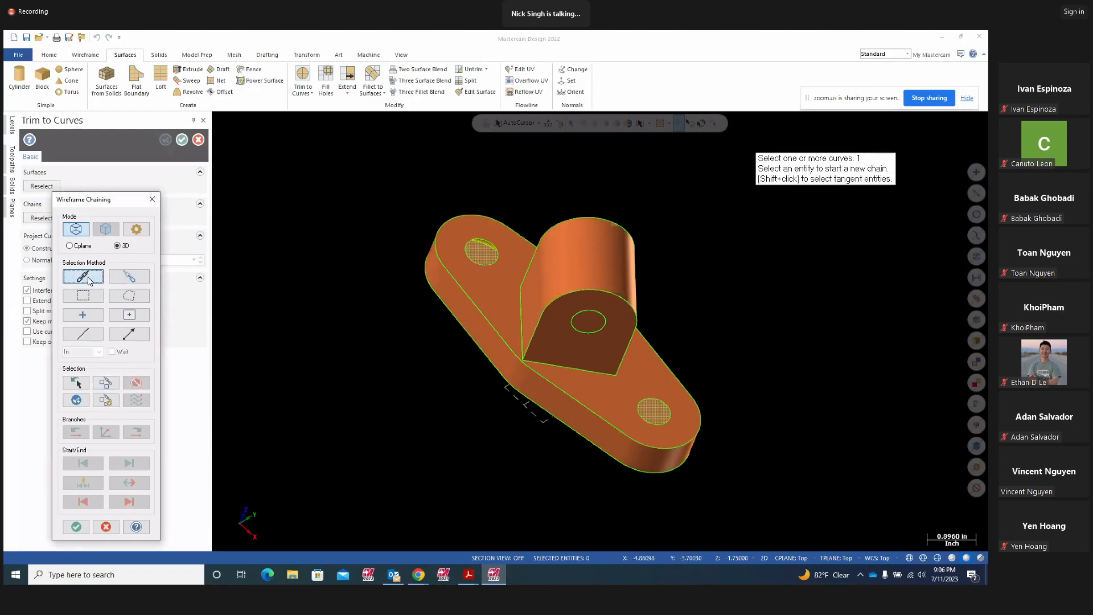
pyautogui.click(663, 421)
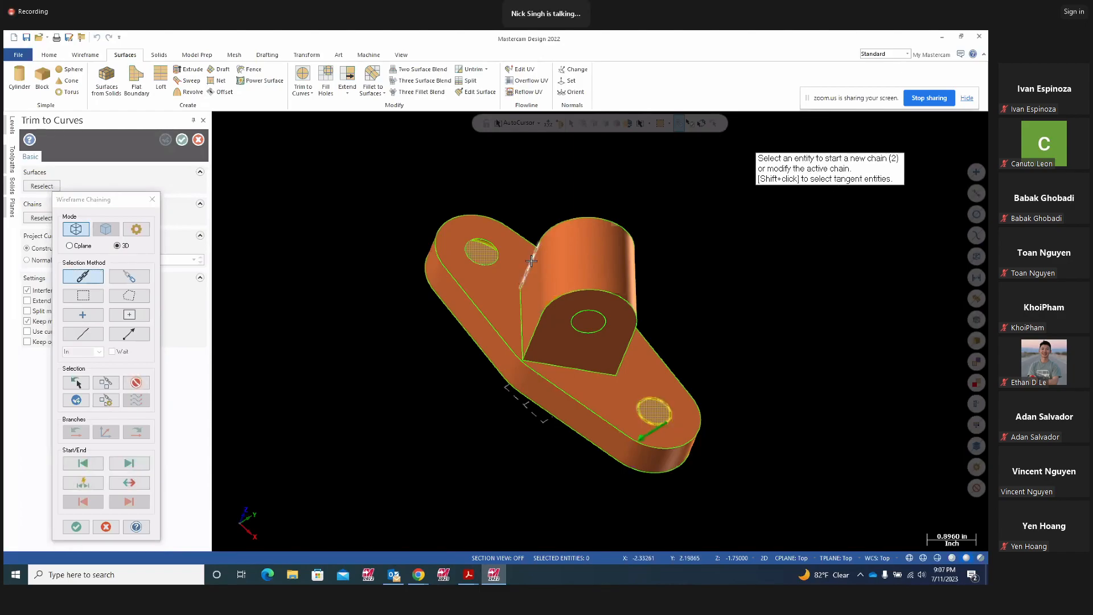
pyautogui.click(488, 262)
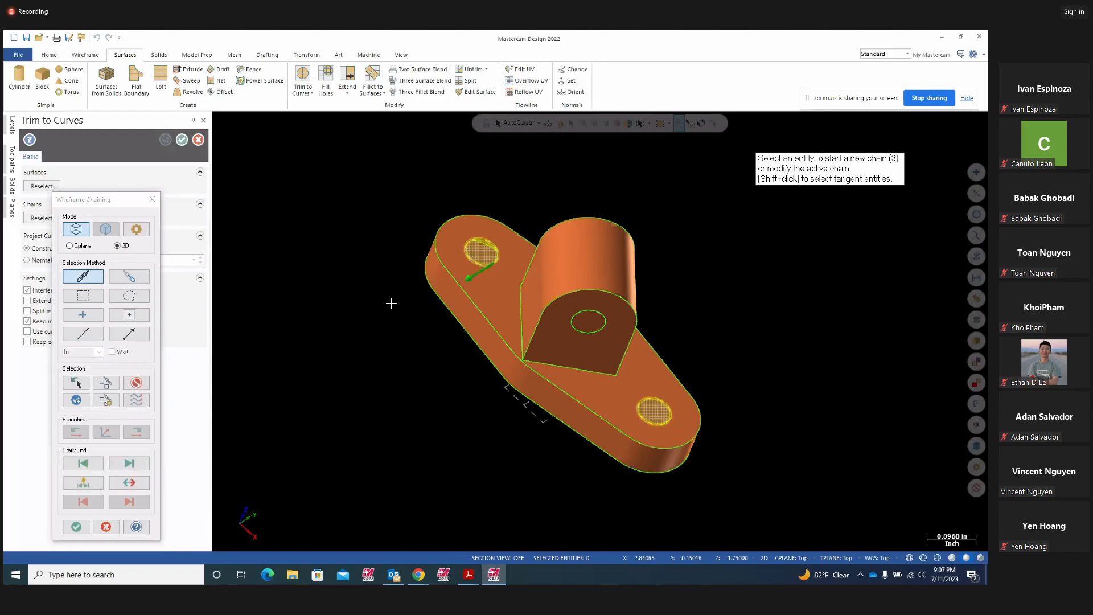
pyautogui.click(76, 402)
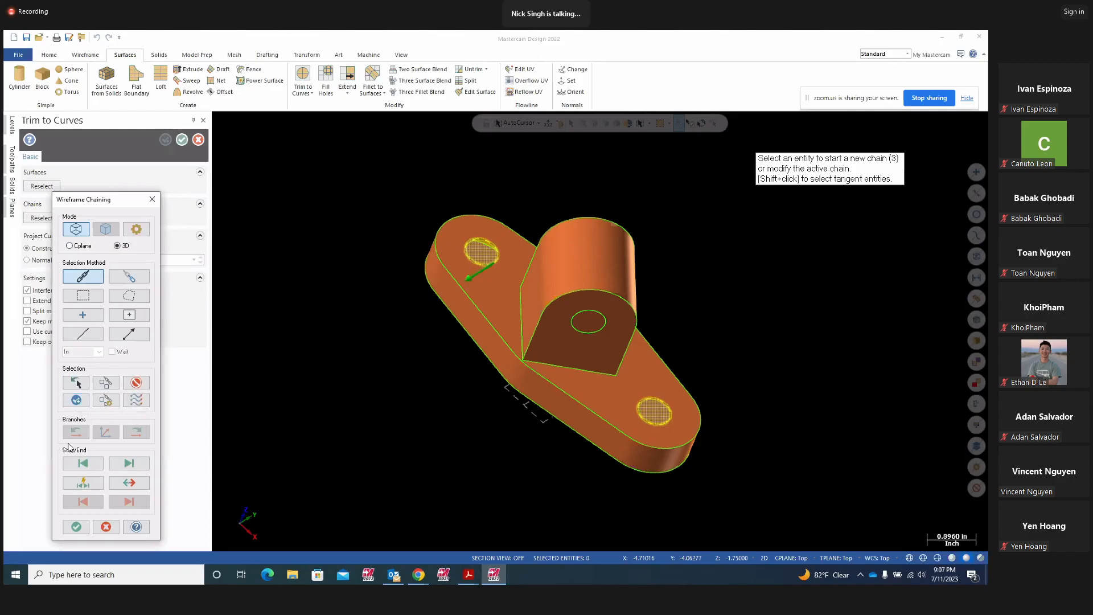
pyautogui.click(76, 526)
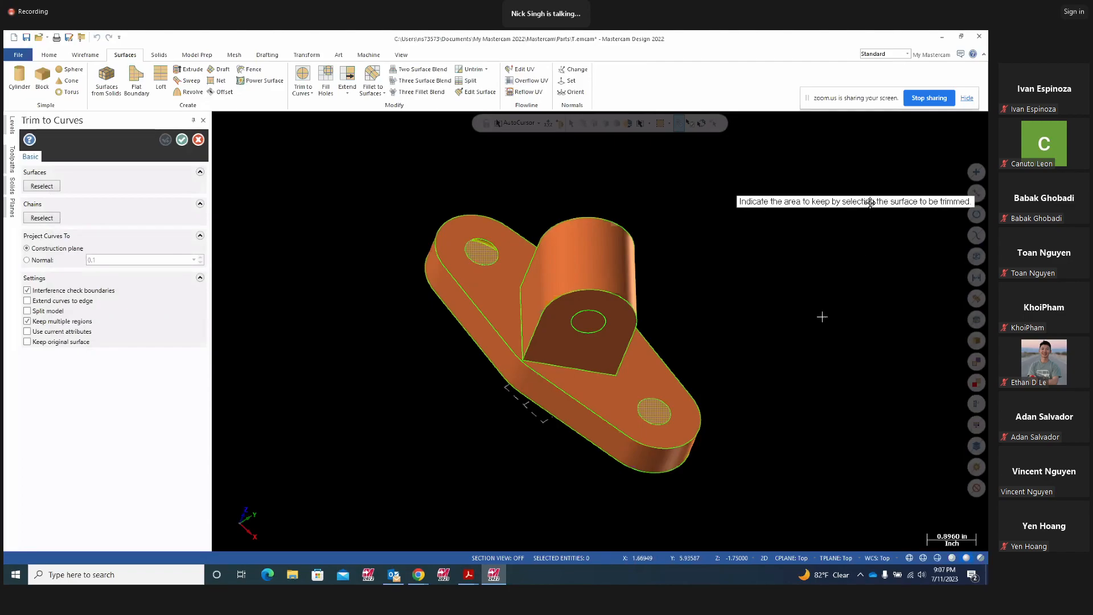
# - Trim both mounting holes out of the base's underside, keeping the area around them, and apply the trim
pyautogui.moveTo(770, 356); pyautogui.dragTo(578, 350, button='middle')
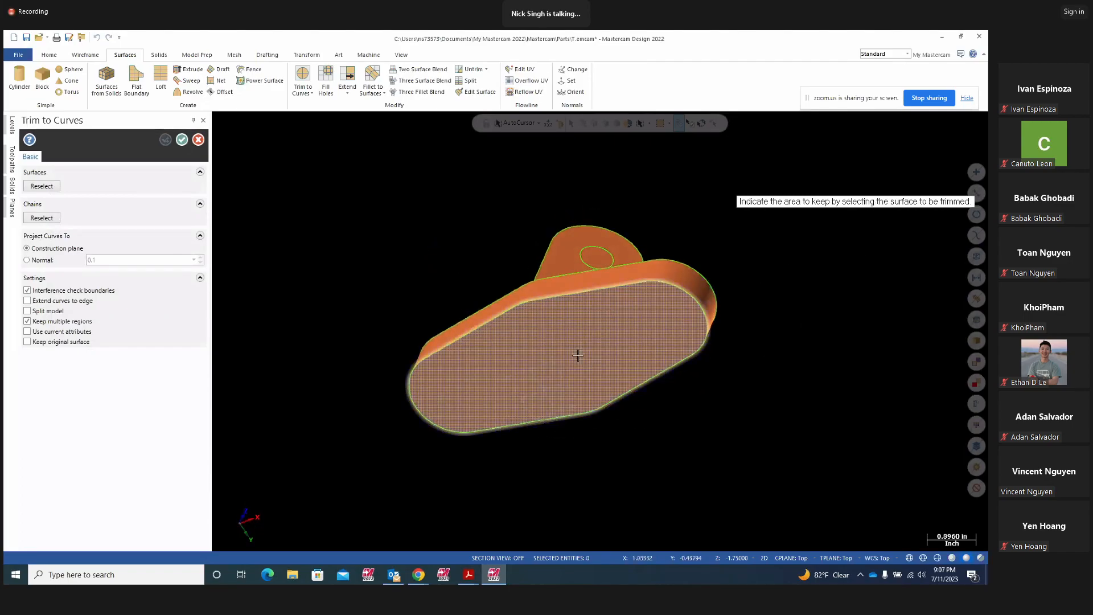
pyautogui.click(576, 343)
pyautogui.click(556, 353)
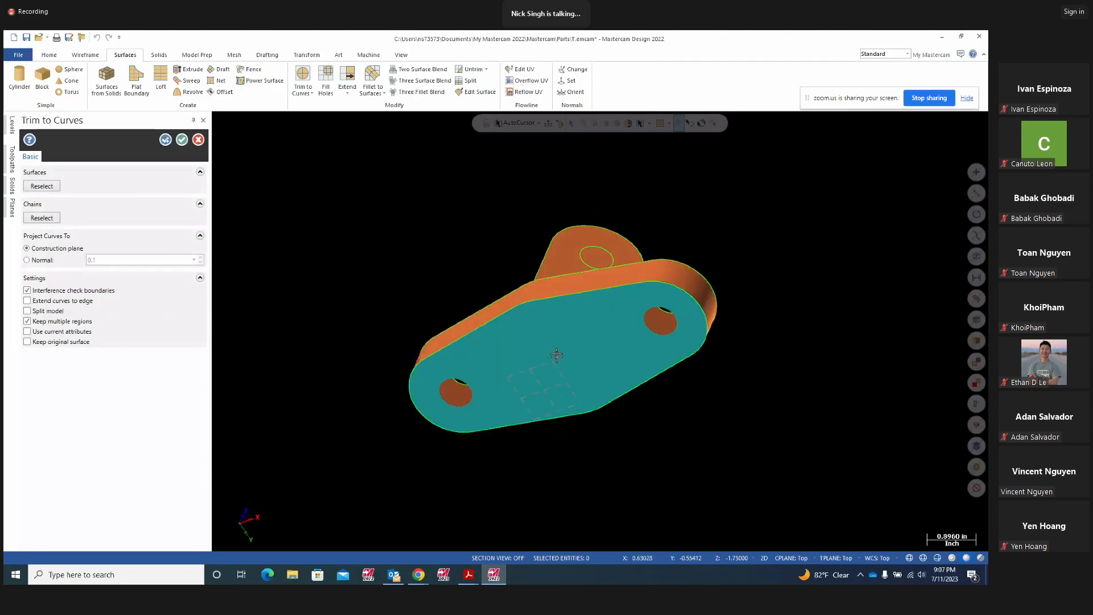
pyautogui.moveTo(788, 374); pyautogui.dragTo(812, 481, button='middle')
pyautogui.moveTo(478, 435)
pyautogui.mouseDown(button='middle')
pyautogui.moveTo(497, 470)
pyautogui.moveTo(446, 419)
pyautogui.moveTo(471, 439)
pyautogui.mouseUp(button='middle')
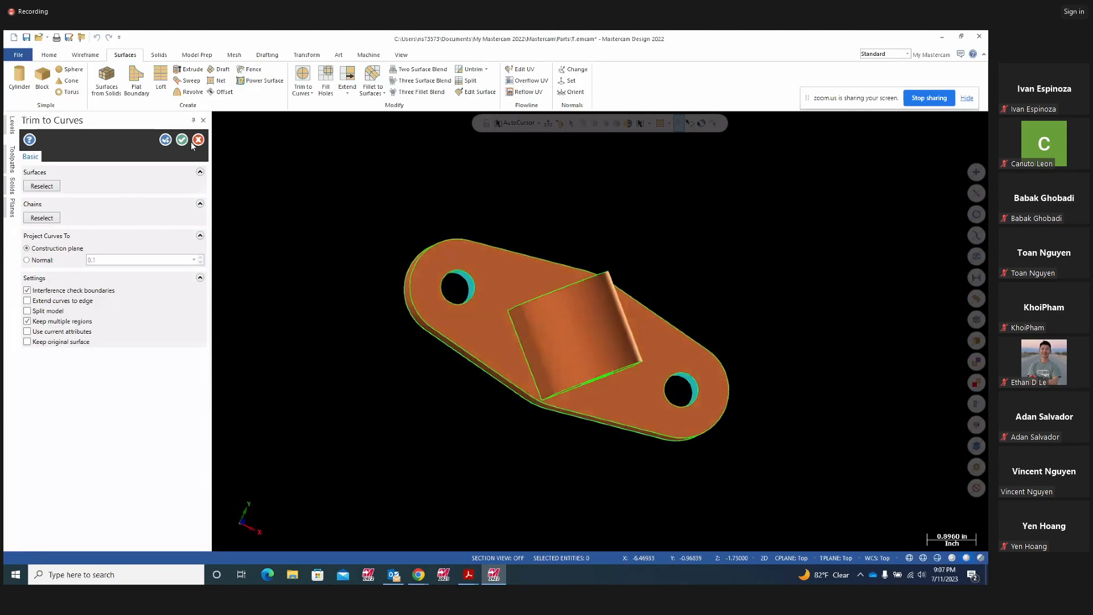
pyautogui.click(165, 140)
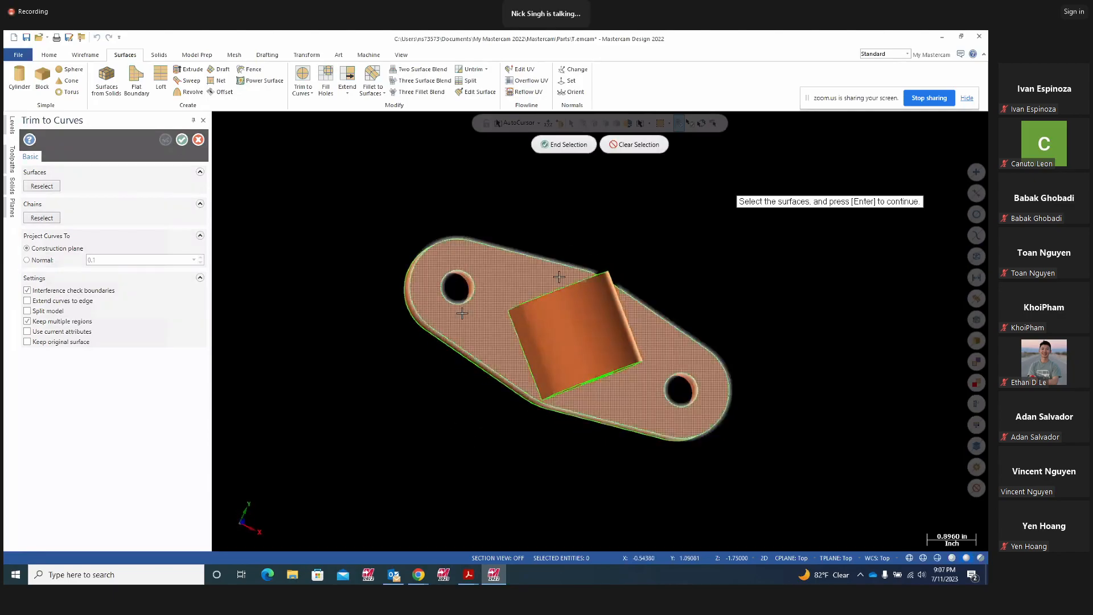
# - Start a Surface Draft and chain the upper circles of both base mounting holes as its profiles
pyautogui.moveTo(777, 313)
pyautogui.mouseDown(button='middle')
pyautogui.moveTo(780, 293)
pyautogui.moveTo(813, 292)
pyautogui.mouseUp(button='middle')
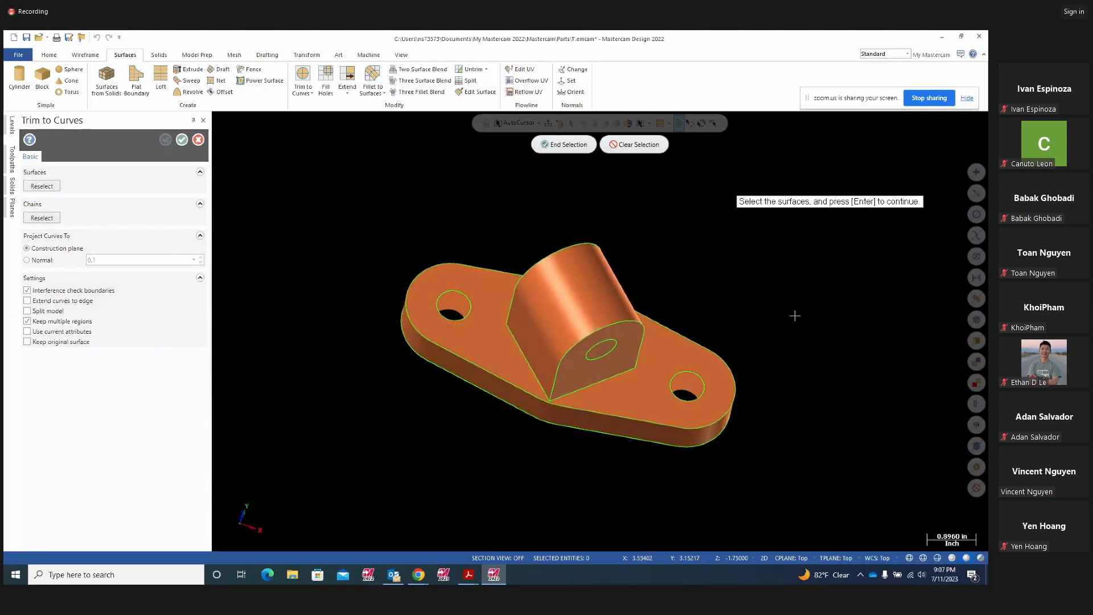
pyautogui.moveTo(788, 329); pyautogui.dragTo(773, 520, button='middle')
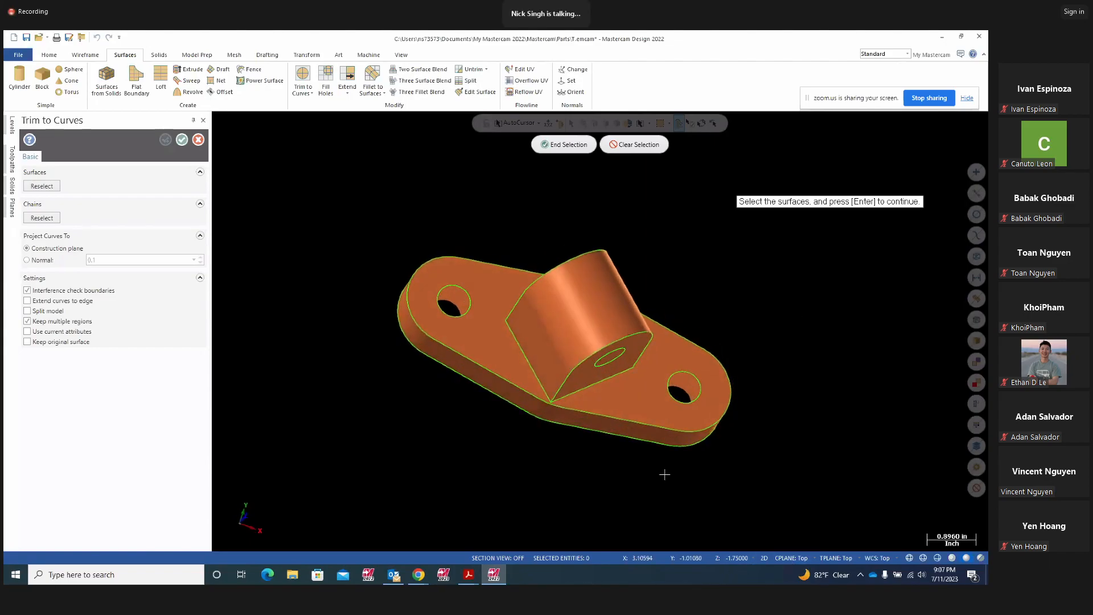
pyautogui.moveTo(792, 376); pyautogui.dragTo(795, 349, button='middle')
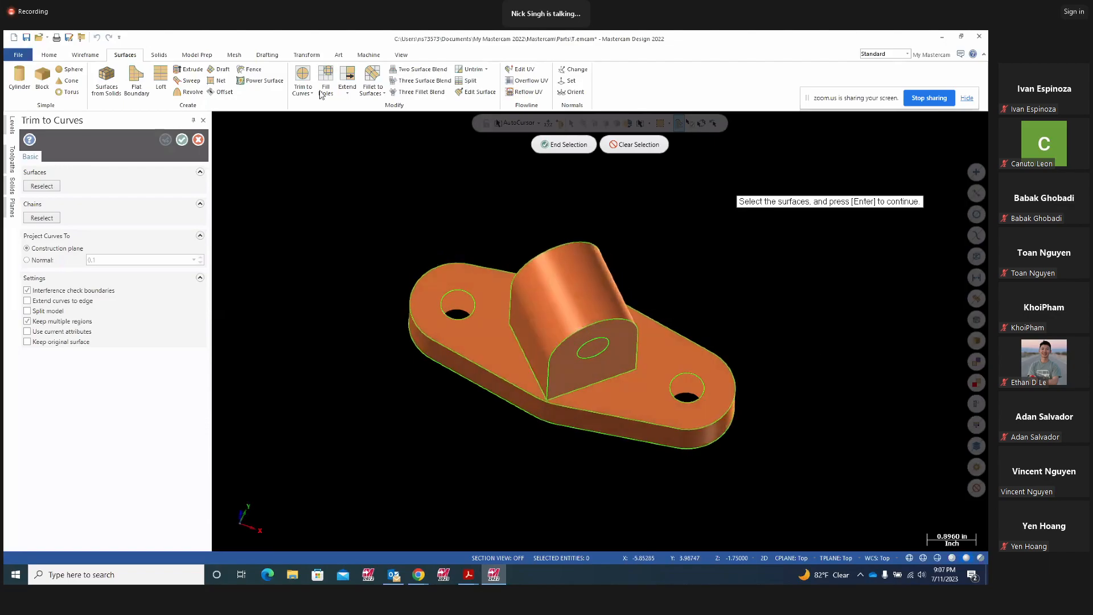
pyautogui.click(219, 69)
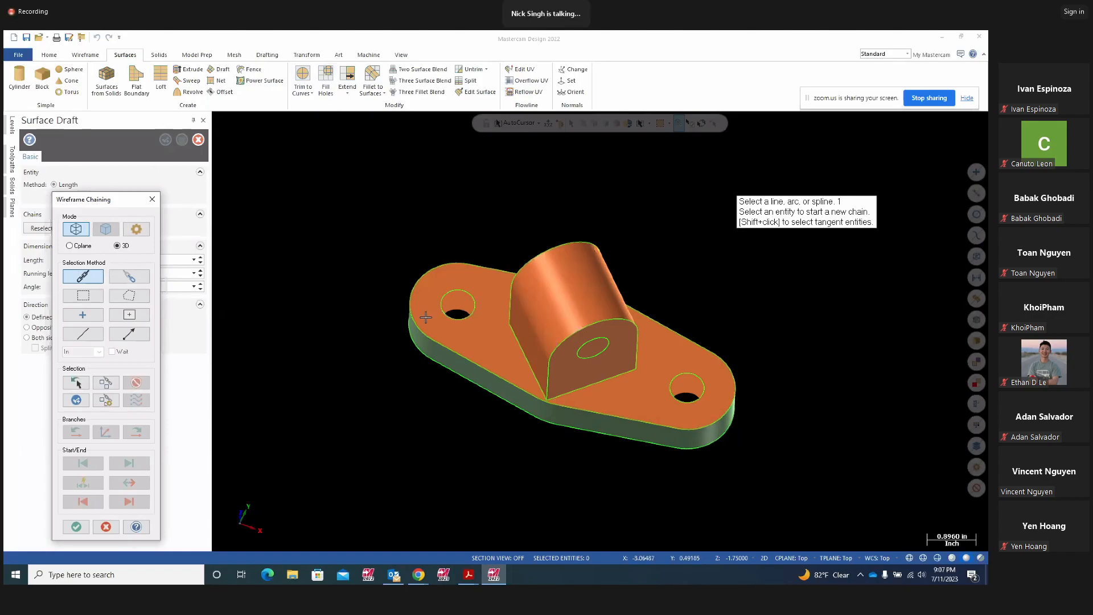
pyautogui.click(471, 312)
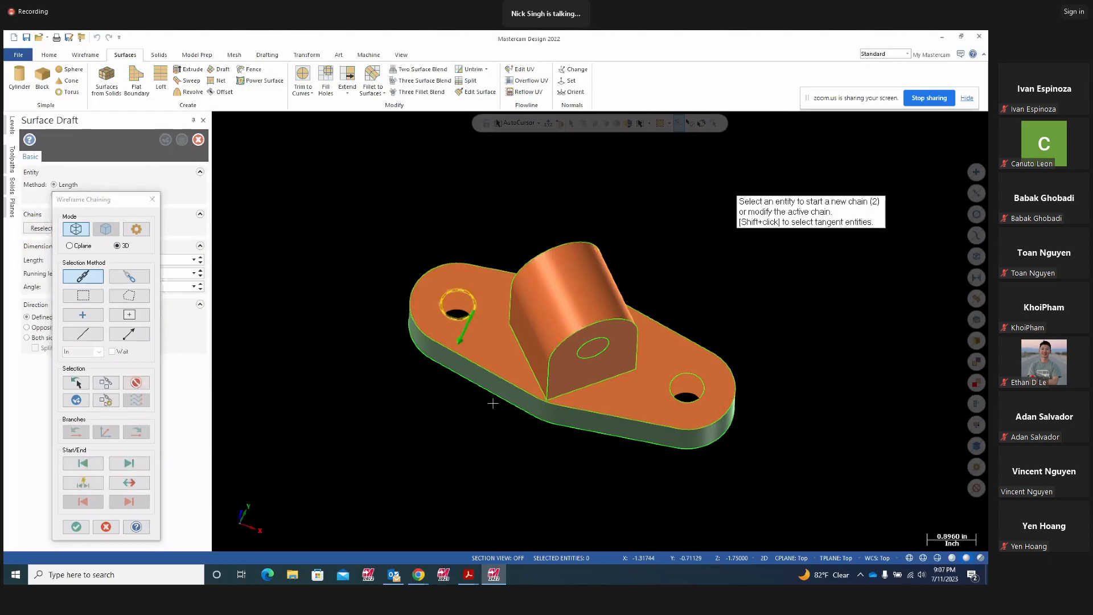
pyautogui.click(700, 392)
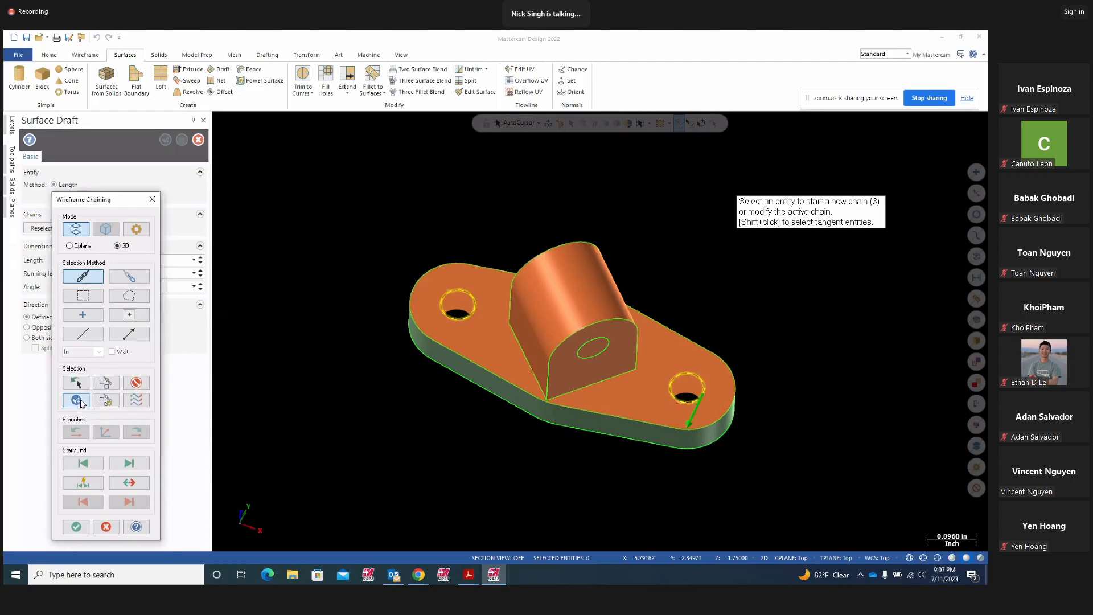
pyautogui.click(75, 527)
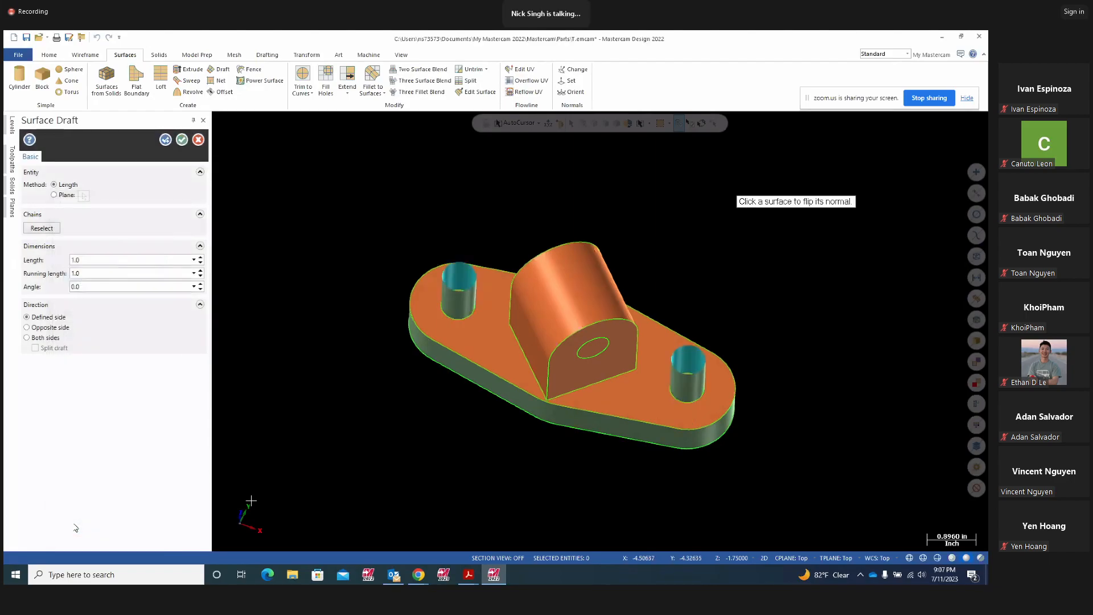
# - Reverse the hole-wall draft to the opposite side and set its length to 0.69, checking the base thickness in the Project14 PDF drawing
pyautogui.moveTo(336, 462); pyautogui.dragTo(359, 419, button='middle')
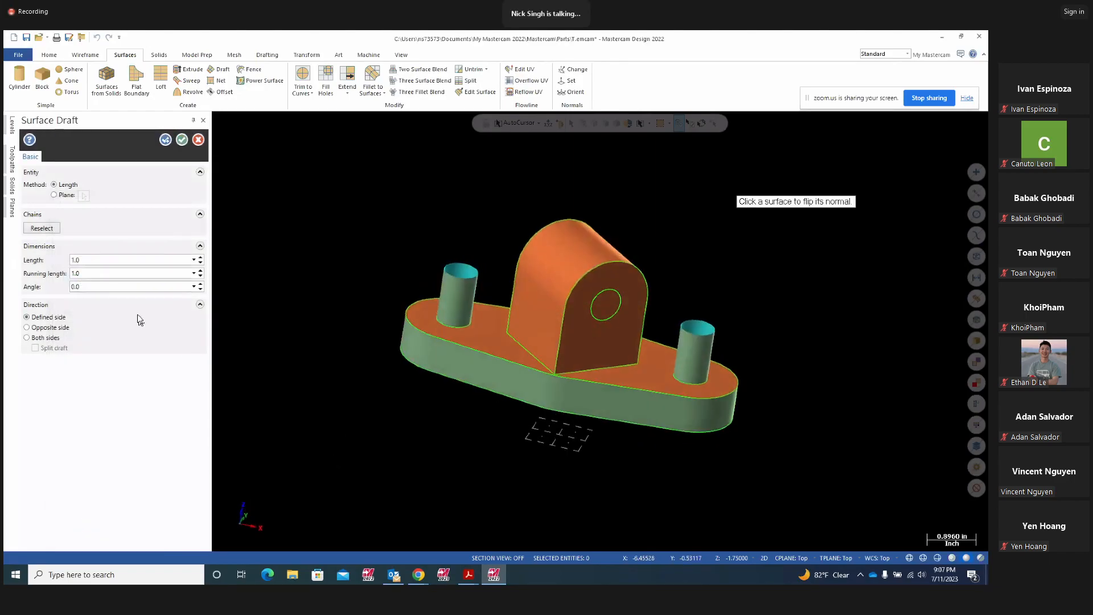
pyautogui.click(28, 327)
pyautogui.moveTo(348, 408); pyautogui.dragTo(442, 419, button='middle')
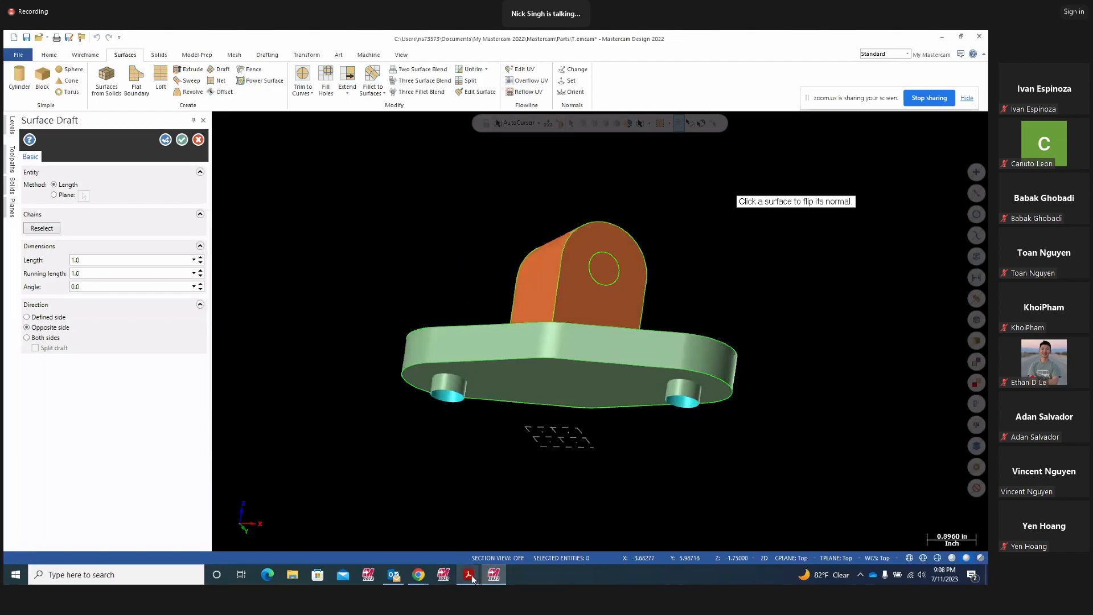
pyautogui.moveTo(467, 577)
pyautogui.click(506, 536)
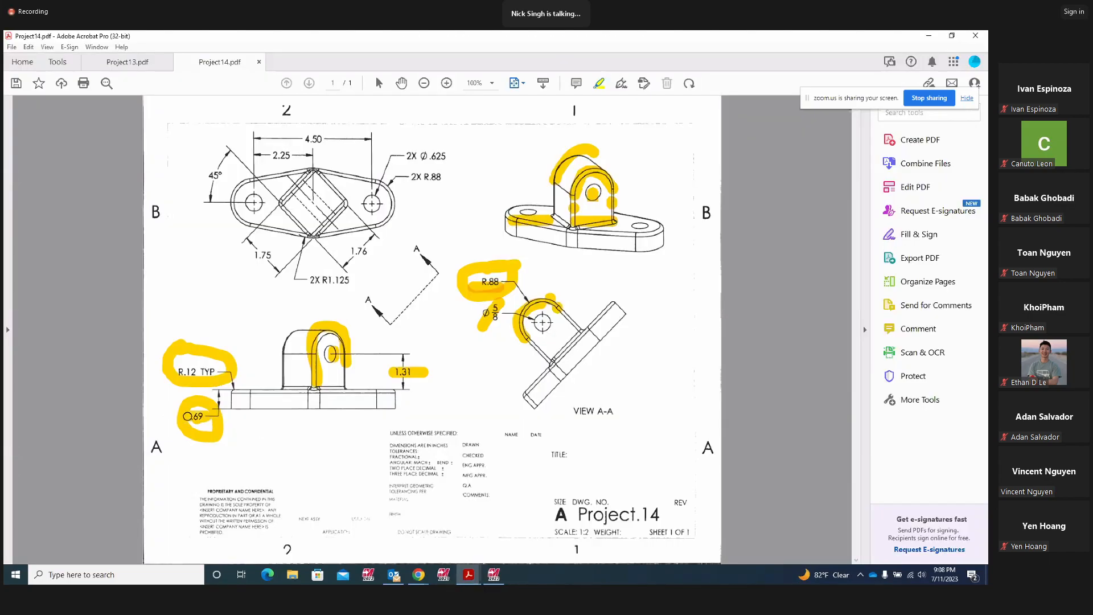
pyautogui.click(494, 574)
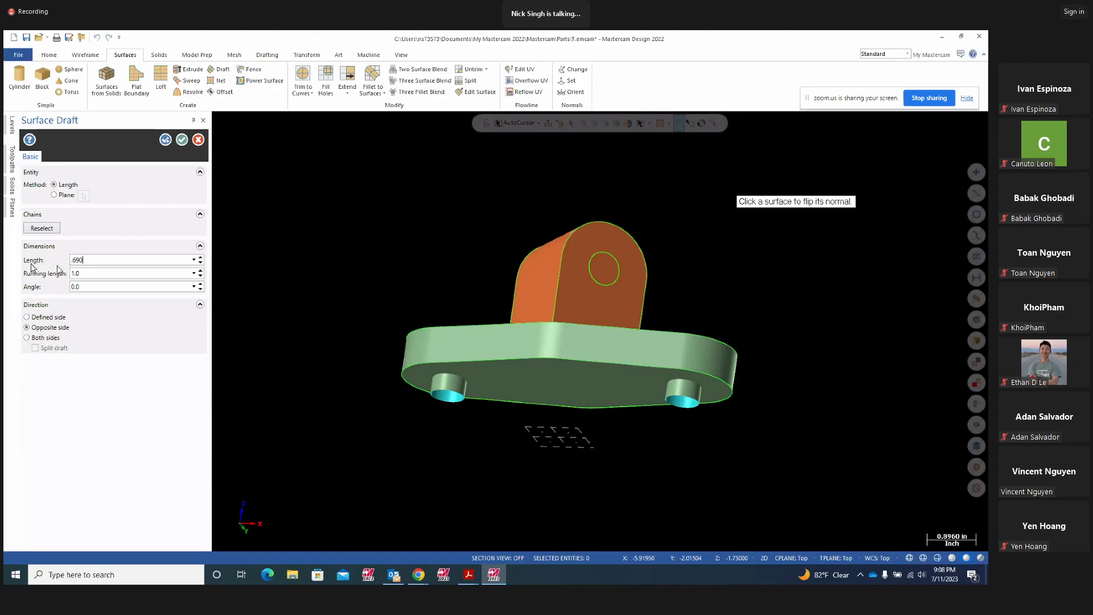
pyautogui.press('Return')
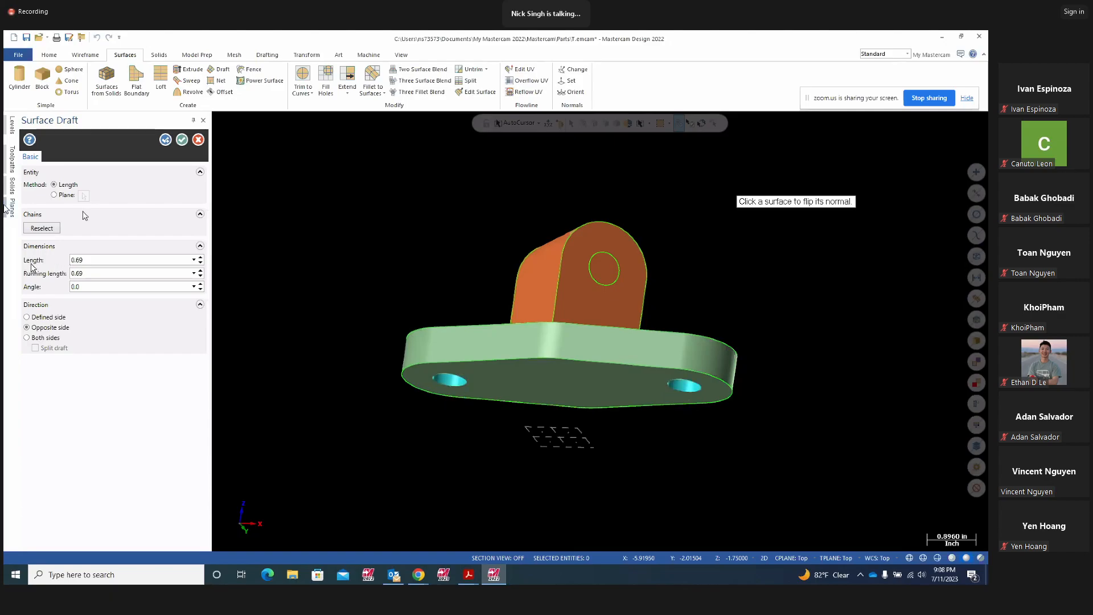
# - Preview the hole-wall draft with the construction plane set to Front and to Right, and return the plane to Top
pyautogui.moveTo(333, 348); pyautogui.dragTo(624, 542, button='middle')
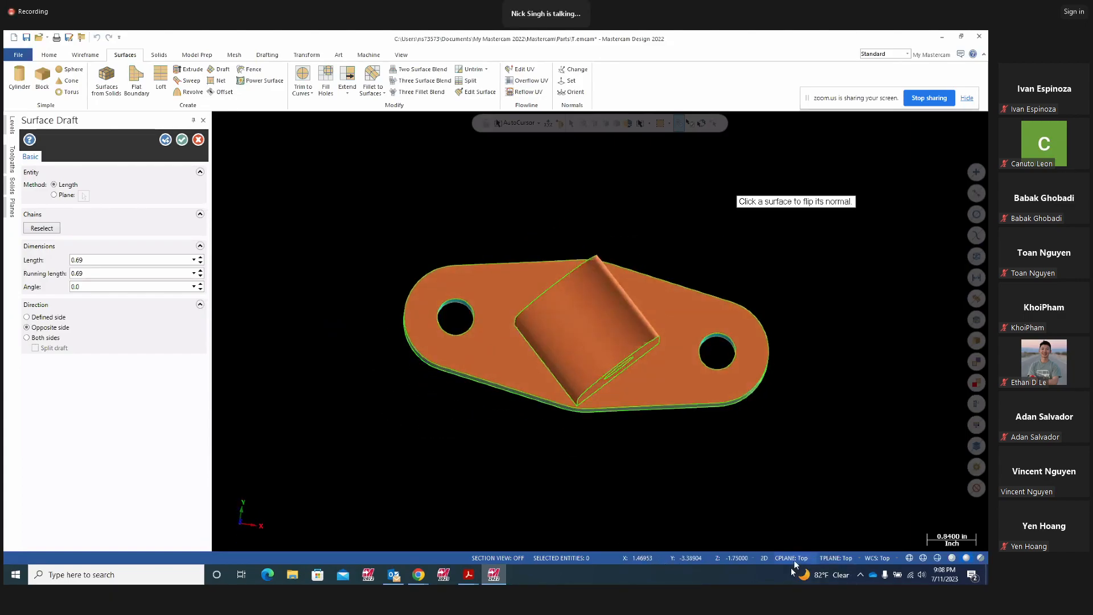
pyautogui.moveTo(784, 477); pyautogui.dragTo(777, 446, button='middle')
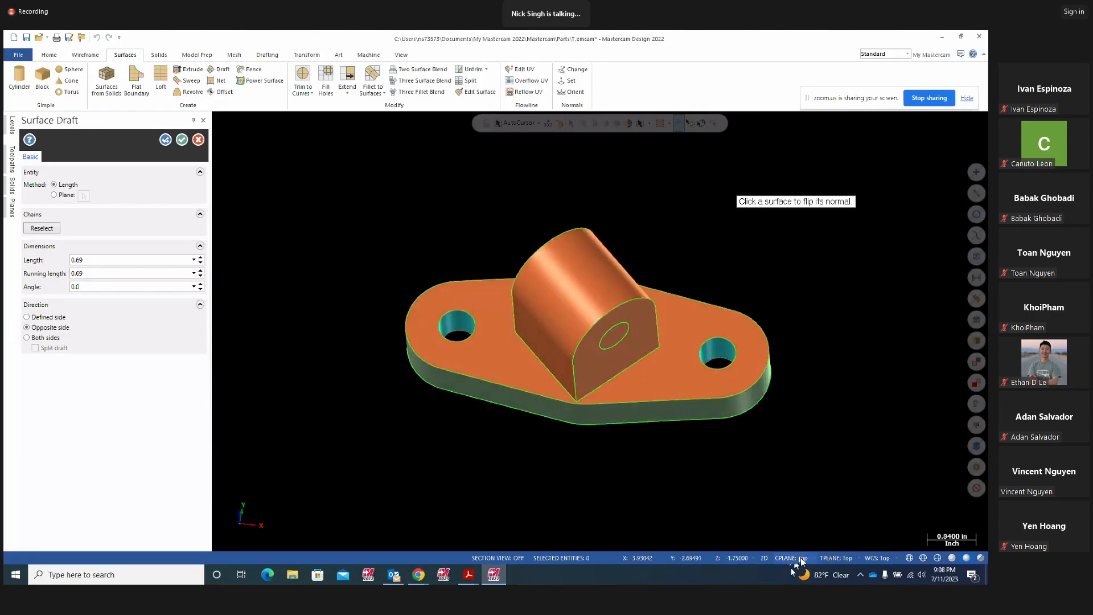
pyautogui.click(789, 558)
pyautogui.click(797, 464)
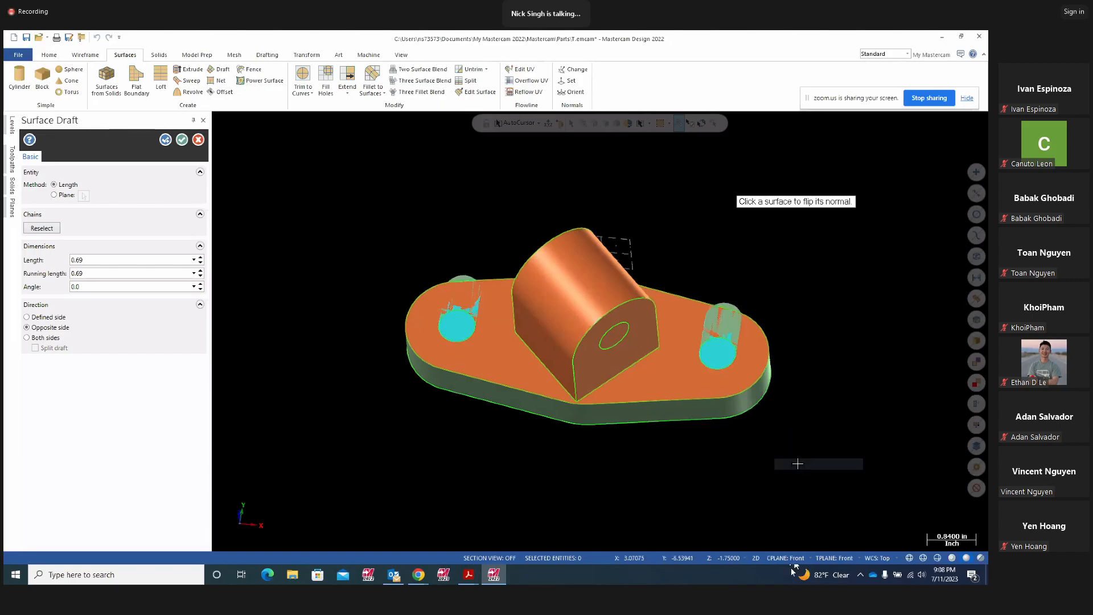
pyautogui.moveTo(905, 403); pyautogui.dragTo(776, 406, button='middle')
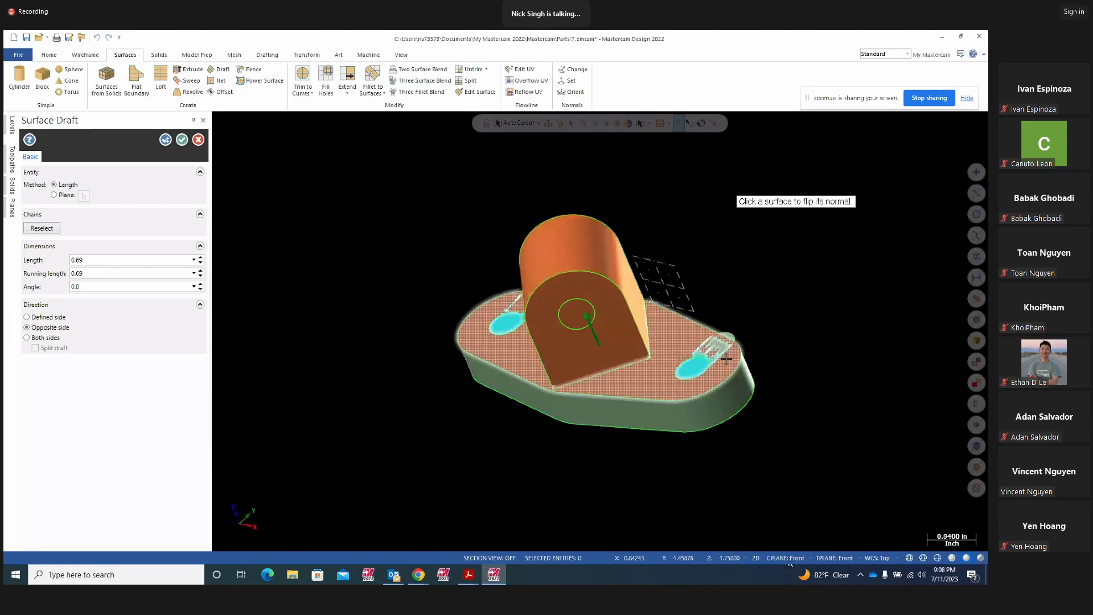
pyautogui.click(797, 557)
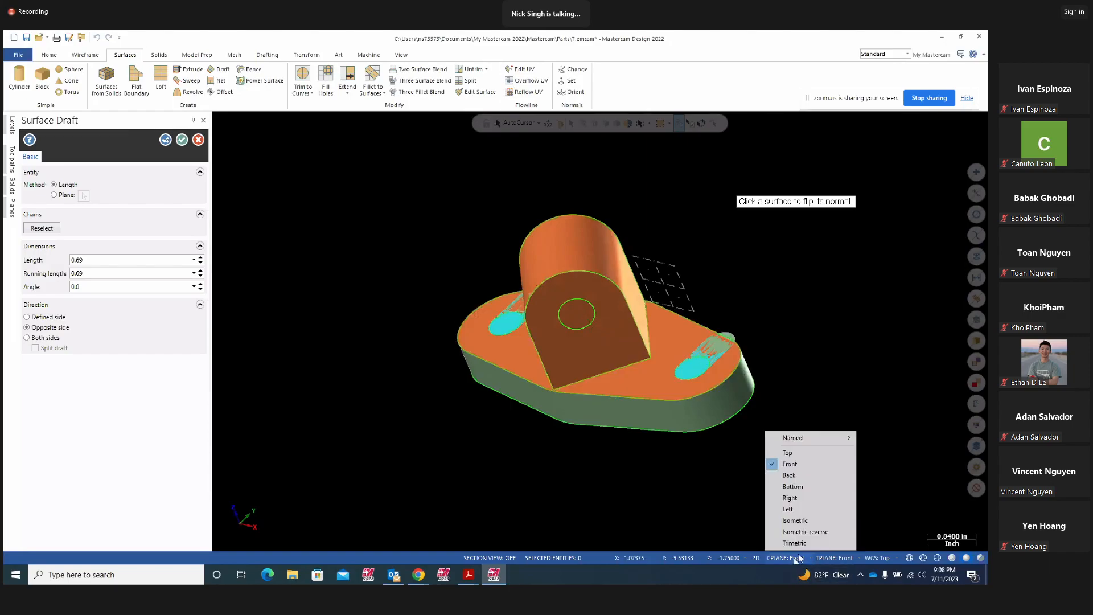
pyautogui.click(790, 498)
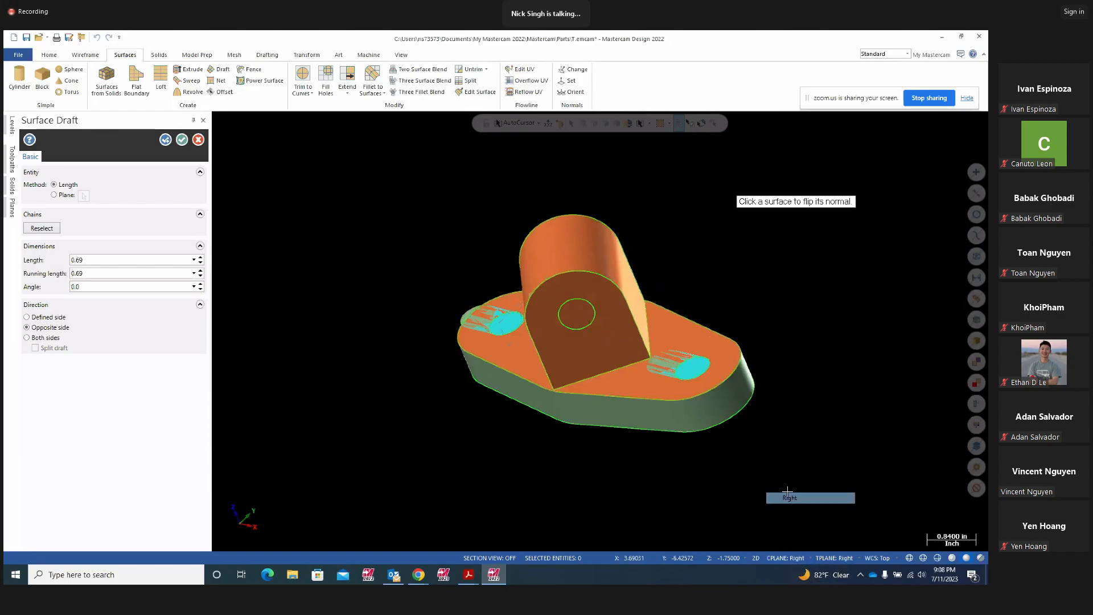
pyautogui.moveTo(722, 469); pyautogui.dragTo(780, 505, button='middle')
pyautogui.click(796, 559)
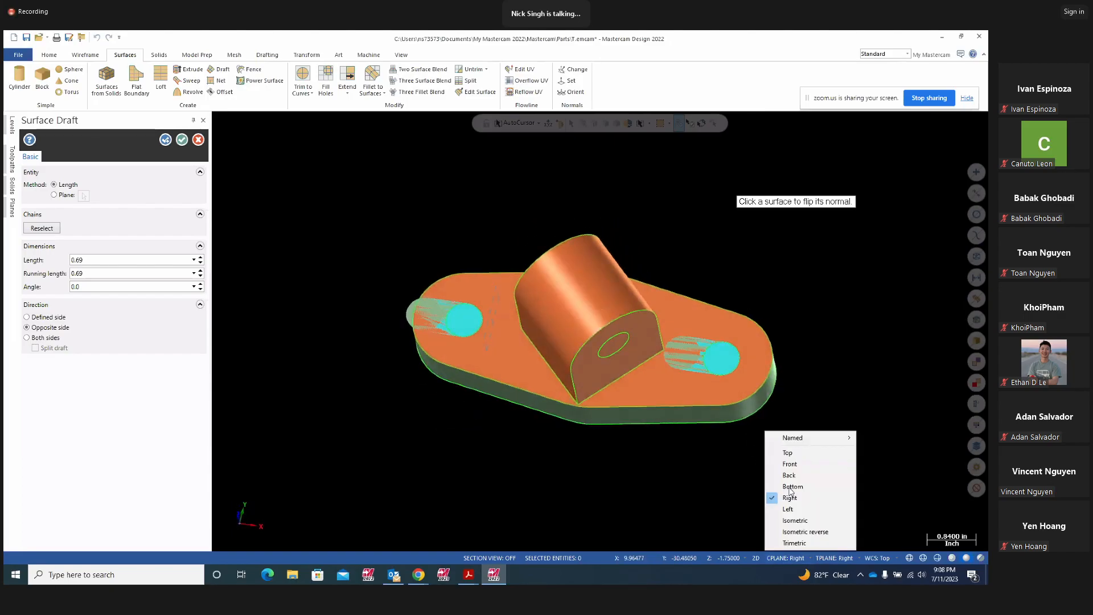
pyautogui.click(787, 454)
# - Accept the draft to create the wall surfaces of both base mounting holes and inspect them
pyautogui.moveTo(807, 453)
pyautogui.mouseDown(button='middle')
pyautogui.moveTo(785, 296)
pyautogui.moveTo(824, 454)
pyautogui.mouseUp(button='middle')
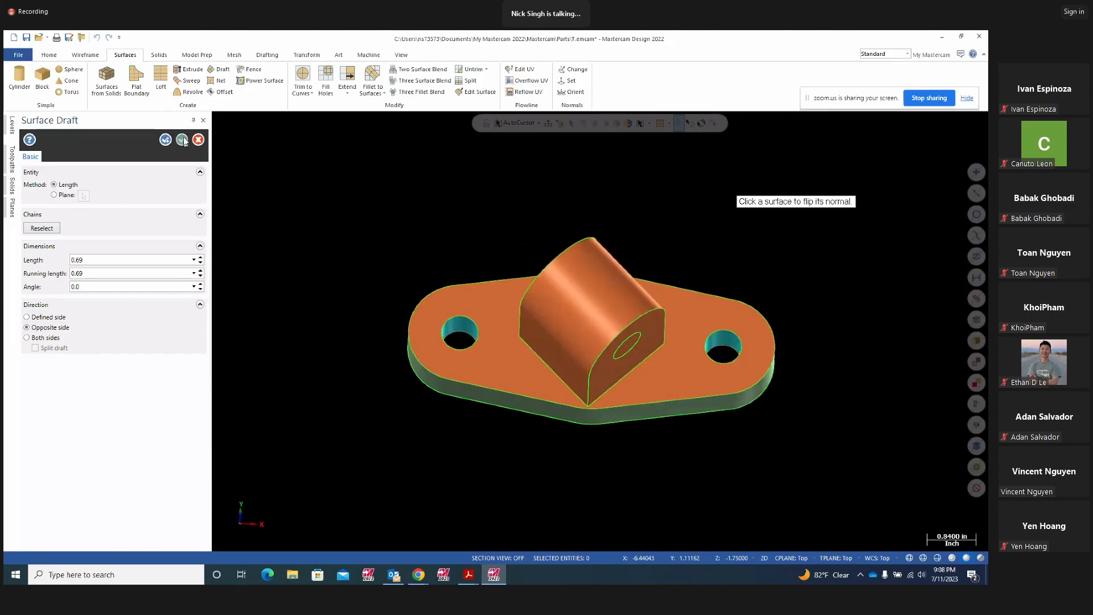
pyautogui.click(182, 139)
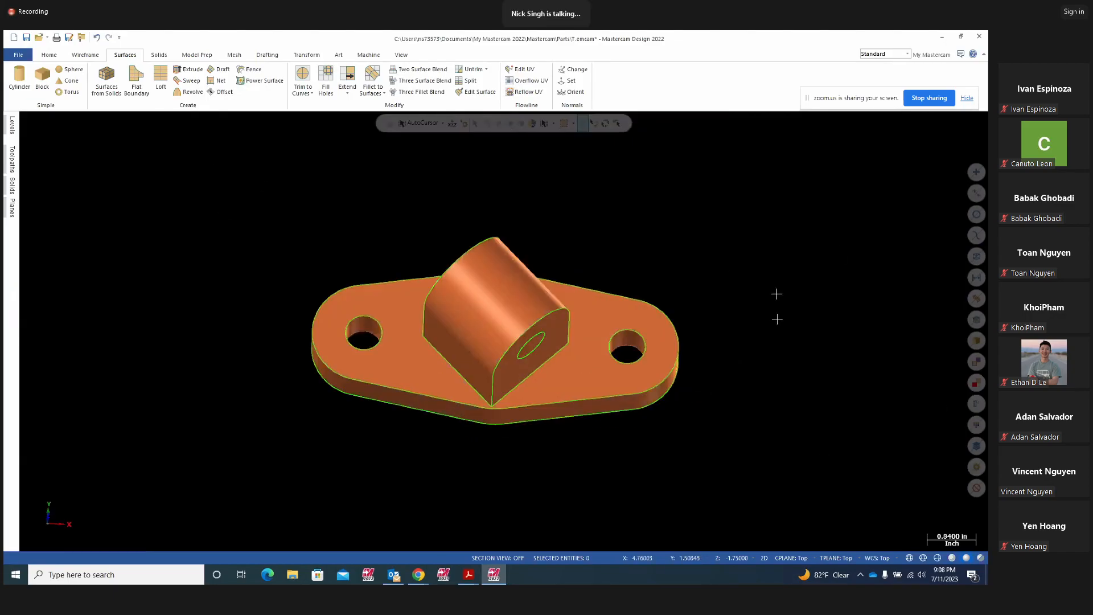
pyautogui.moveTo(735, 312)
pyautogui.mouseDown(button='middle')
pyautogui.moveTo(756, 270)
pyautogui.moveTo(682, 265)
pyautogui.moveTo(706, 268)
pyautogui.mouseUp(button='middle')
pyautogui.moveTo(606, 313)
pyautogui.mouseDown(button='middle')
pyautogui.moveTo(689, 312)
pyautogui.moveTo(824, 348)
pyautogui.moveTo(597, 279)
pyautogui.moveTo(553, 243)
pyautogui.mouseUp(button='middle')
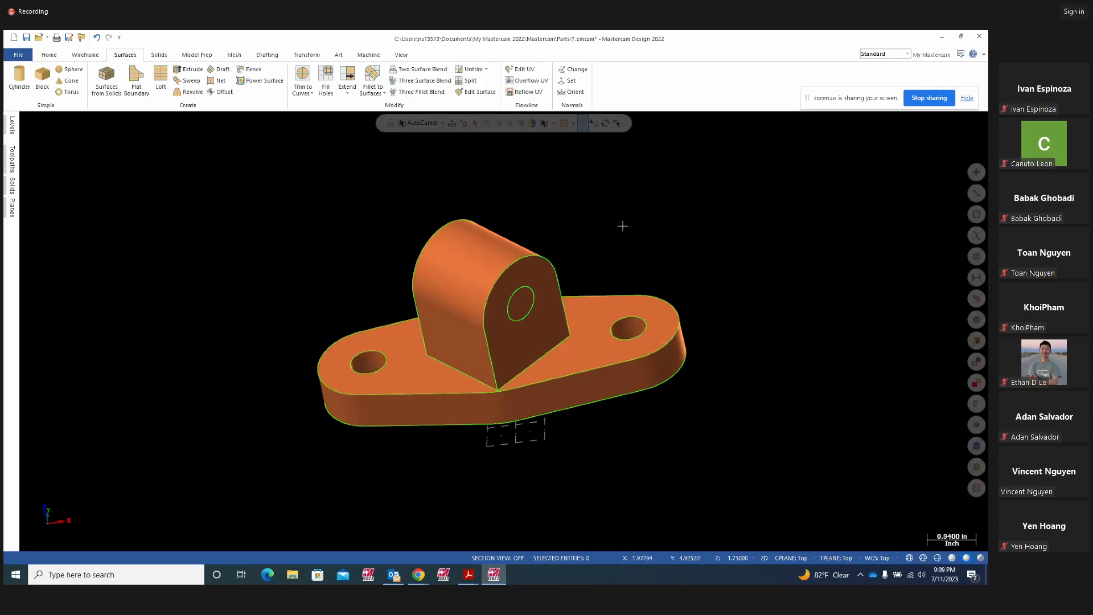
# - Start Trim to Curves and select the upright lug's flat front face as the surface to trim
pyautogui.click(310, 97)
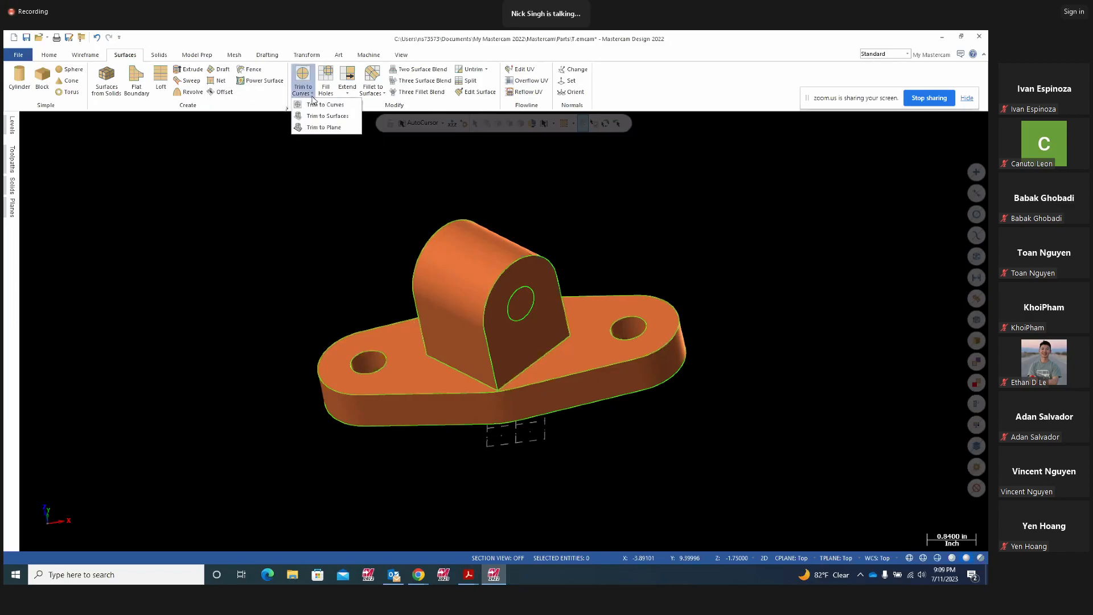
pyautogui.click(317, 104)
pyautogui.moveTo(356, 258); pyautogui.dragTo(399, 222, button='middle')
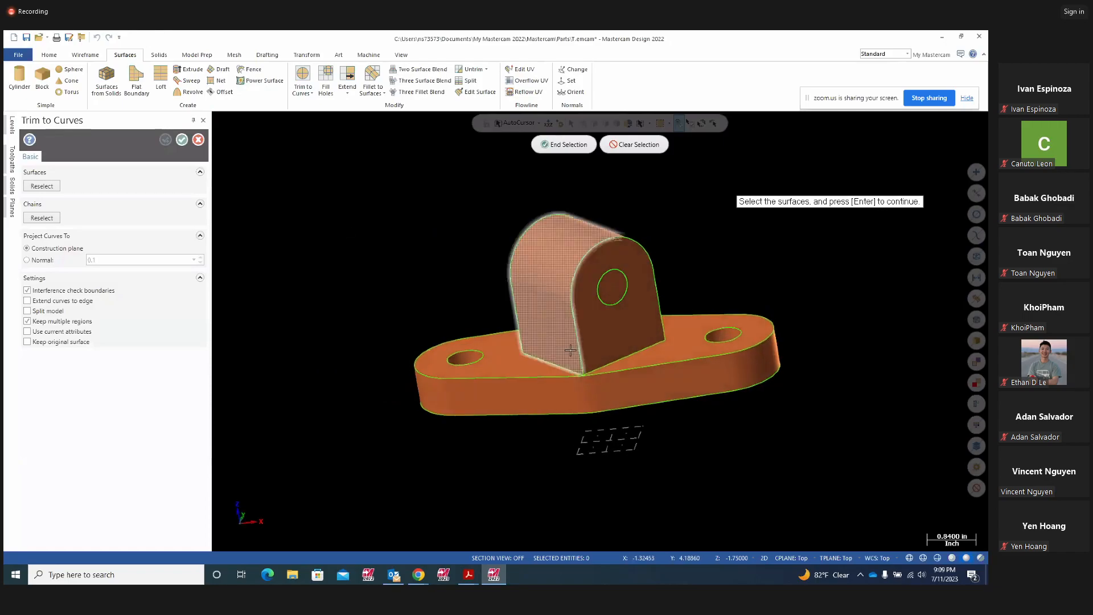
pyautogui.click(603, 338)
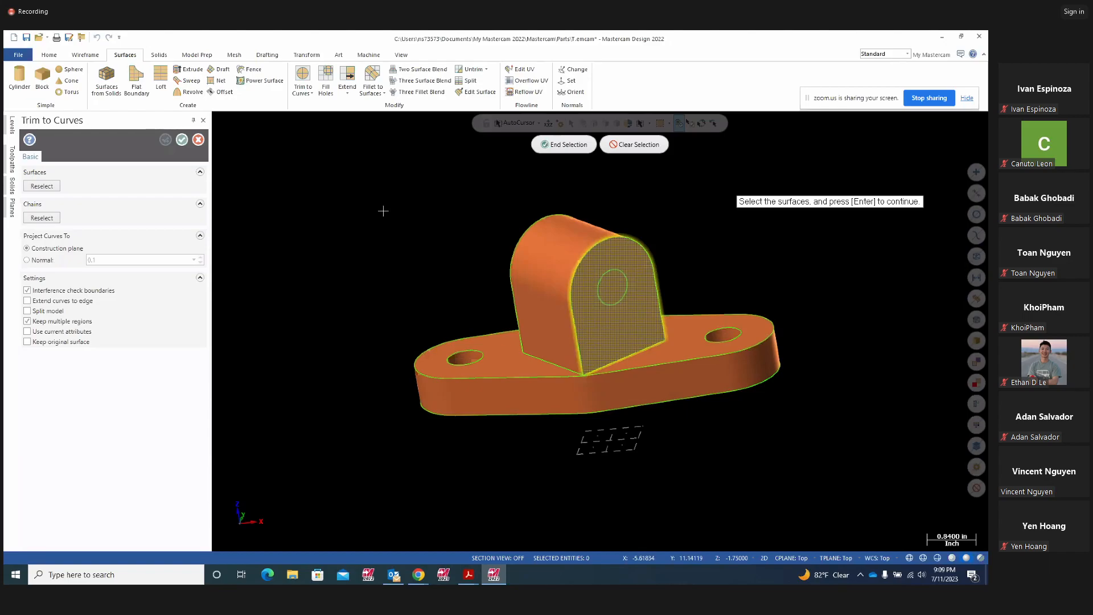
pyautogui.moveTo(358, 217); pyautogui.dragTo(332, 219, button='middle')
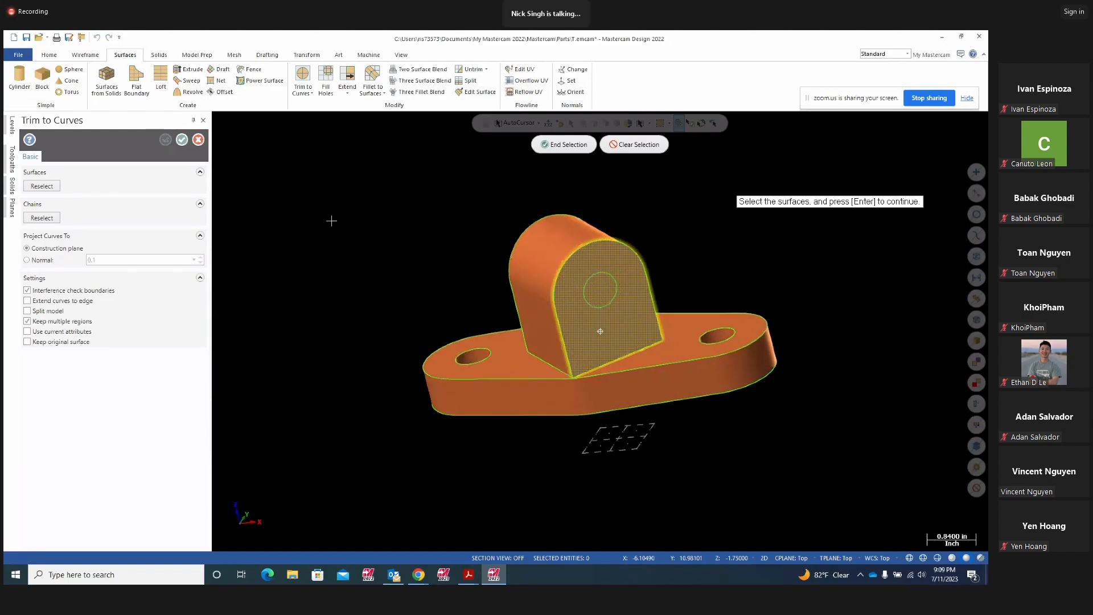
pyautogui.click(563, 145)
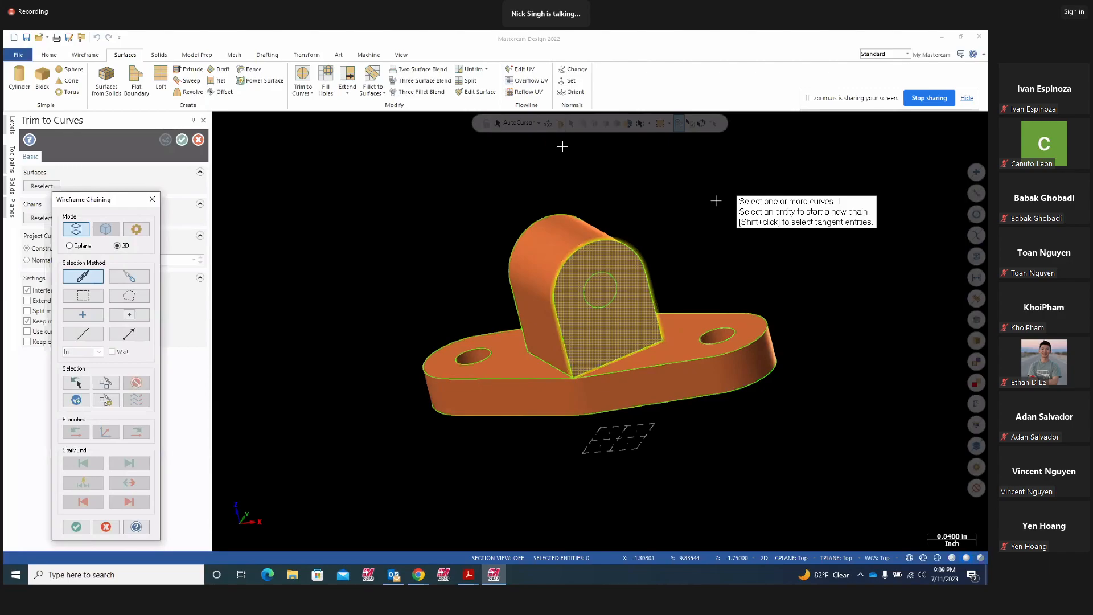
# - Try to trim the lug's front face to its hole circle, keeping the area around the hole, with the Top construction plane
pyautogui.click(616, 284)
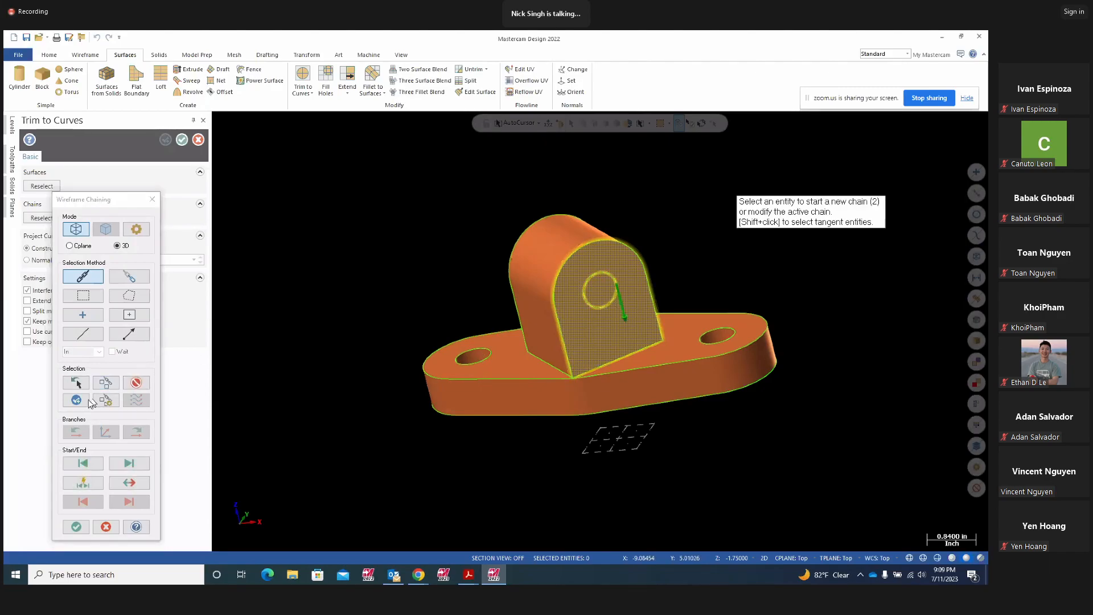
pyautogui.click(76, 527)
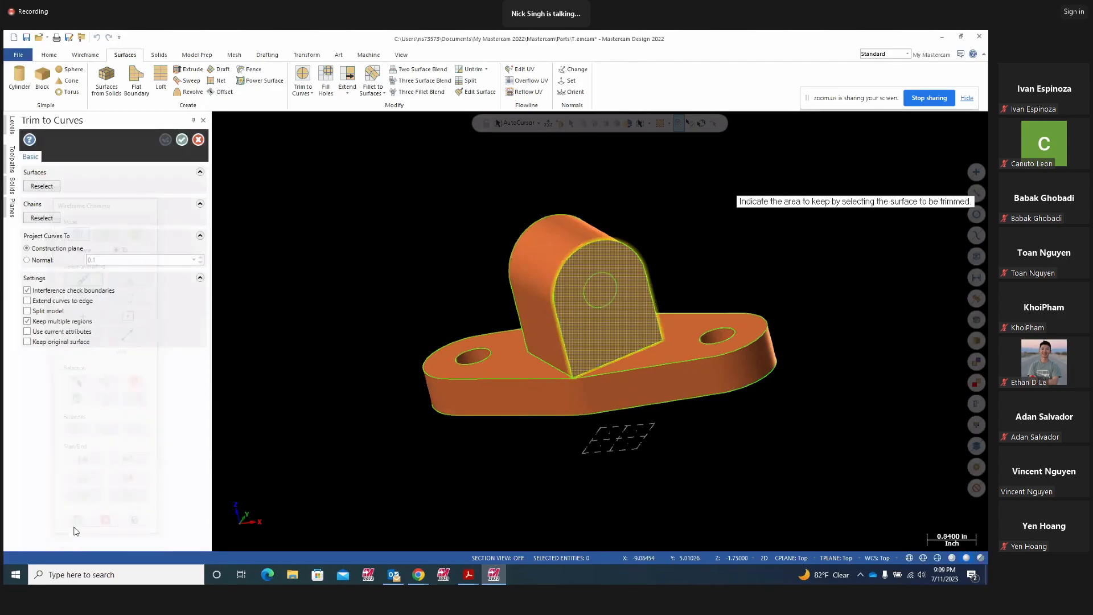
pyautogui.click(612, 318)
pyautogui.click(605, 338)
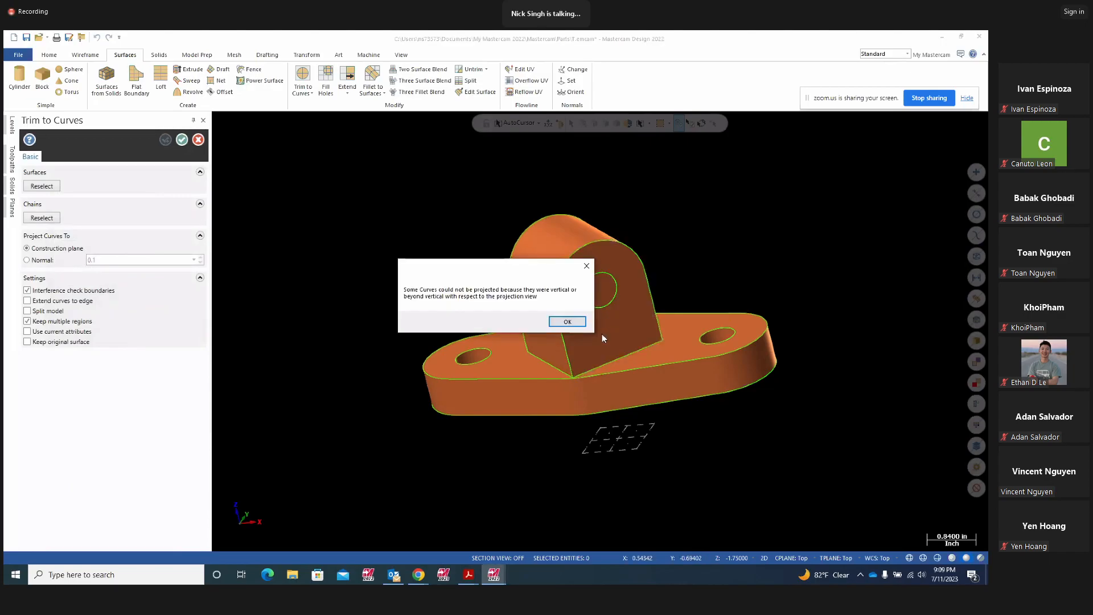
pyautogui.click(569, 322)
pyautogui.click(566, 325)
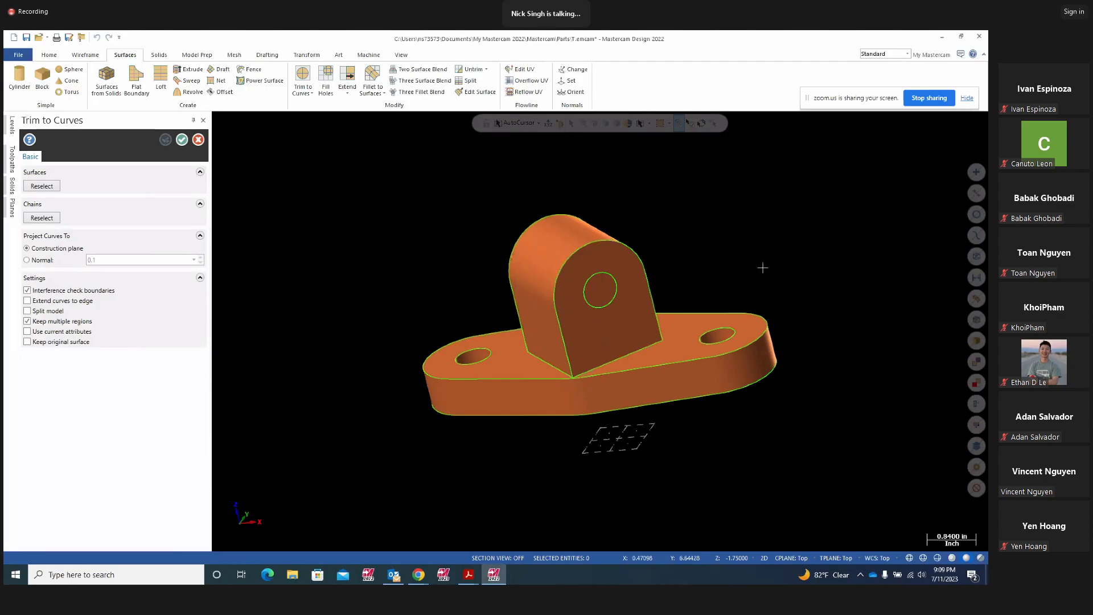
# - Set the construction plane to the named plane "Plane 45 degree" for trimming the lug's front face
pyautogui.moveTo(771, 247); pyautogui.dragTo(770, 240, button='middle')
pyautogui.click(802, 558)
pyautogui.moveTo(797, 439)
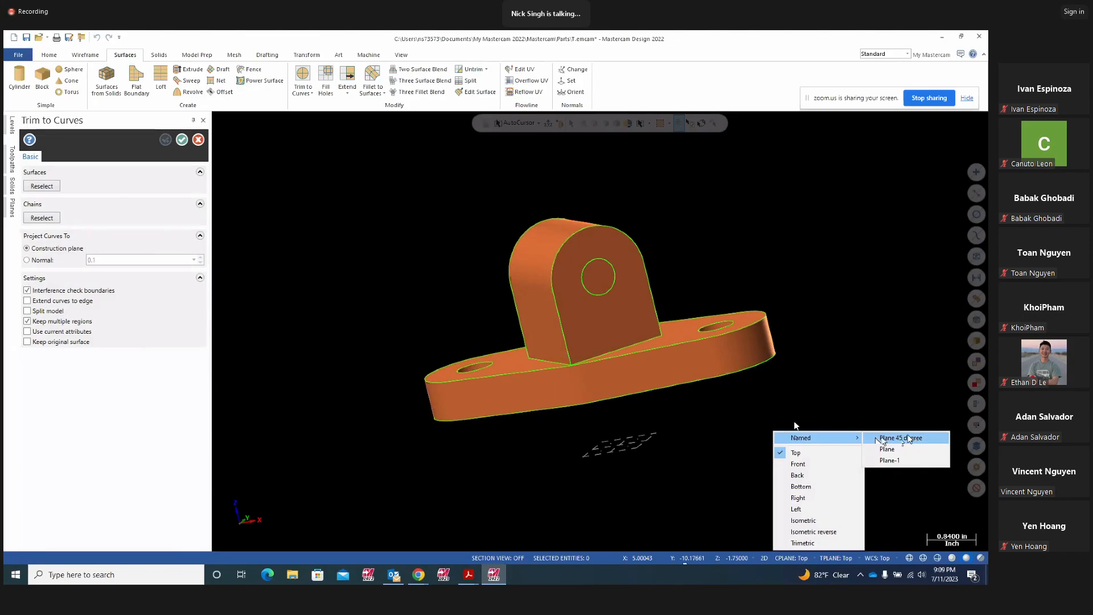
pyautogui.click(910, 439)
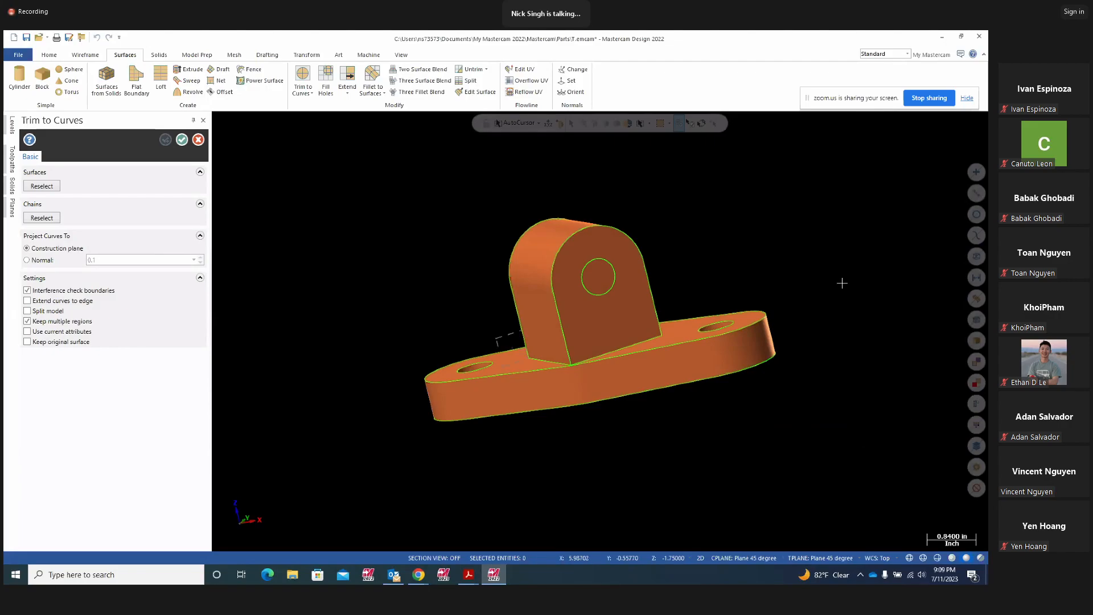
pyautogui.moveTo(746, 204); pyautogui.dragTo(659, 287, button='middle')
pyautogui.moveTo(763, 334); pyautogui.dragTo(600, 332, button='middle')
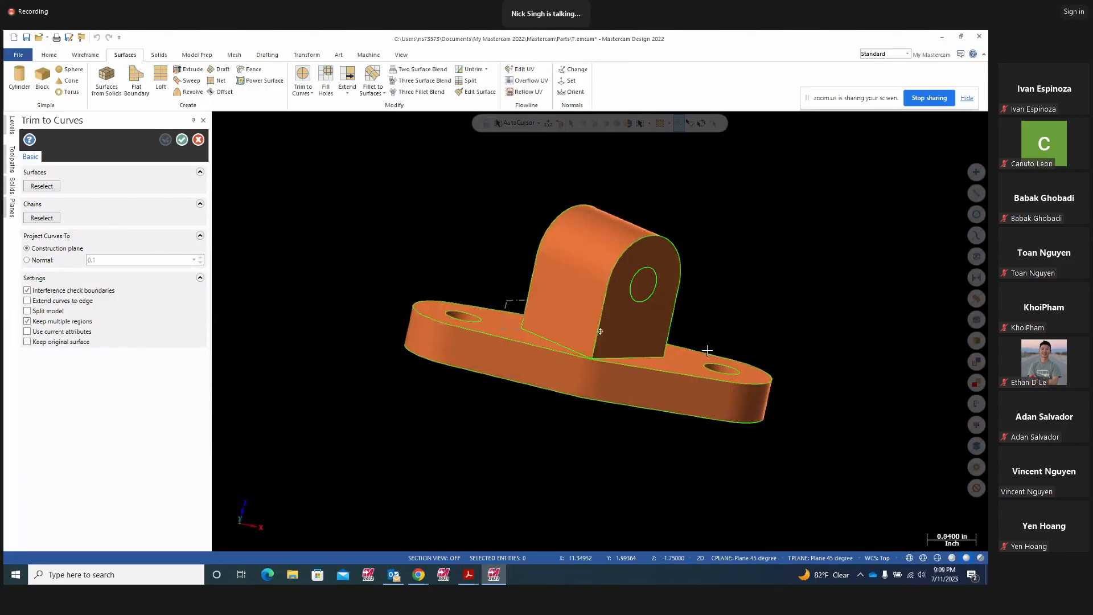
pyautogui.moveTo(485, 353); pyautogui.dragTo(615, 325, button='middle')
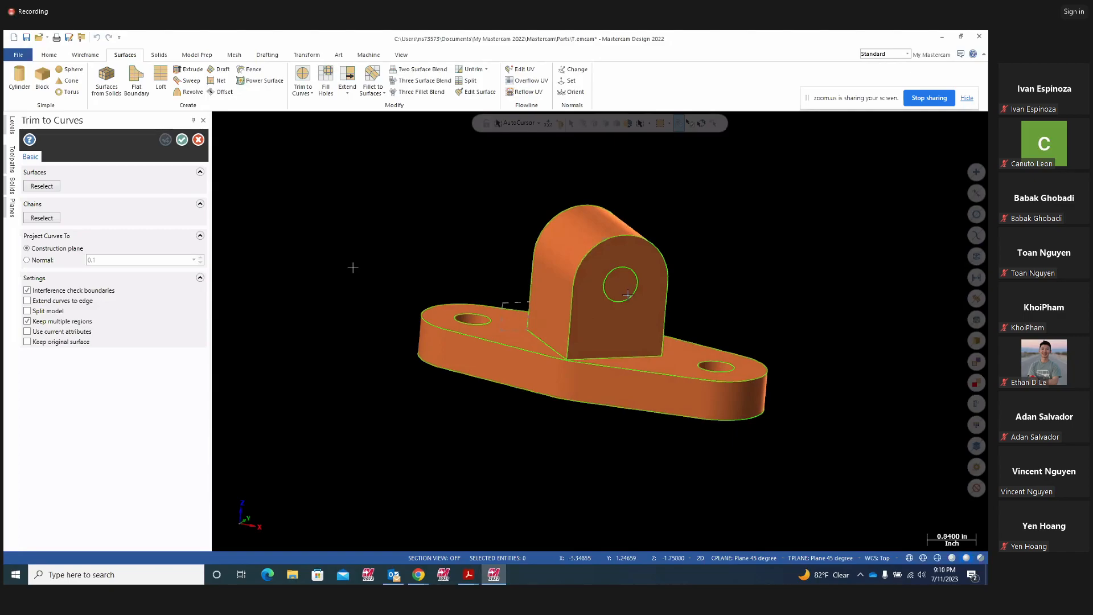
# - Restart Trim to Curves and select both flat faces of the upright lug as the surfaces to trim
pyautogui.press('Escape')
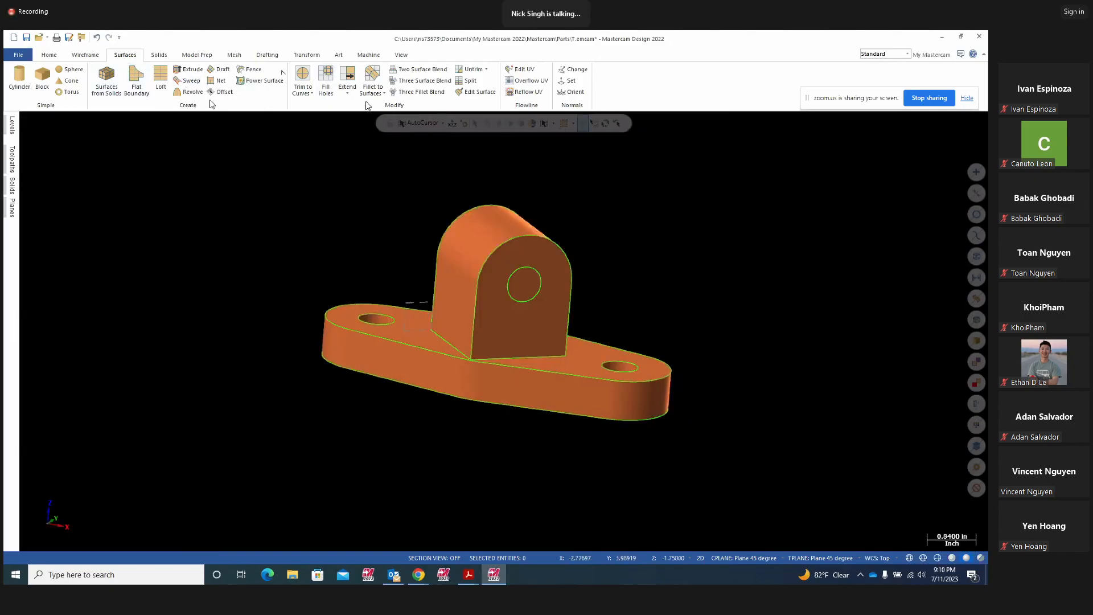
pyautogui.click(308, 92)
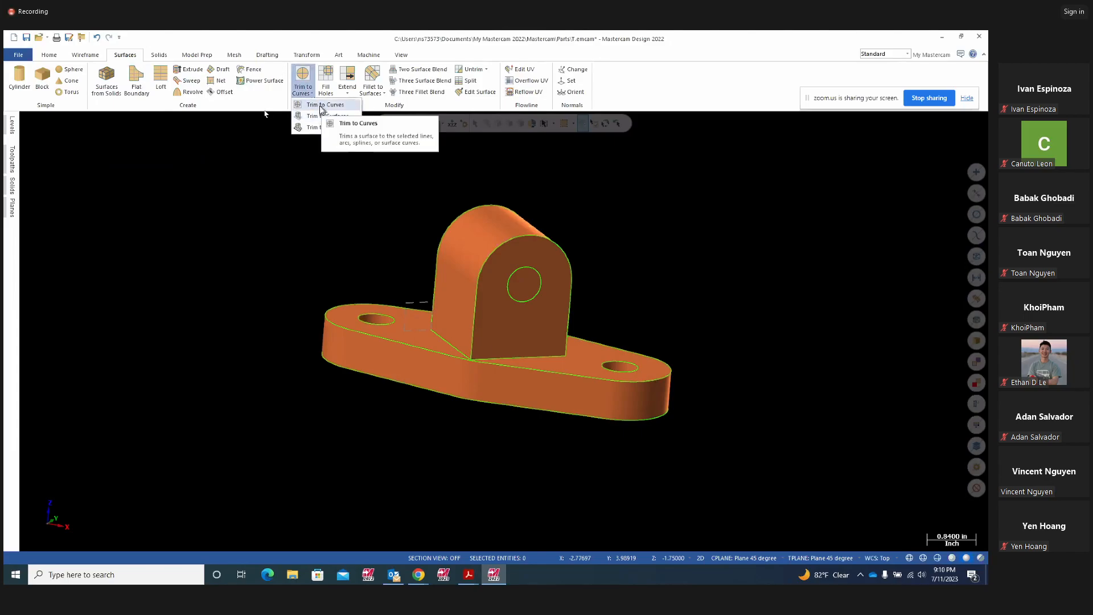
pyautogui.click(322, 105)
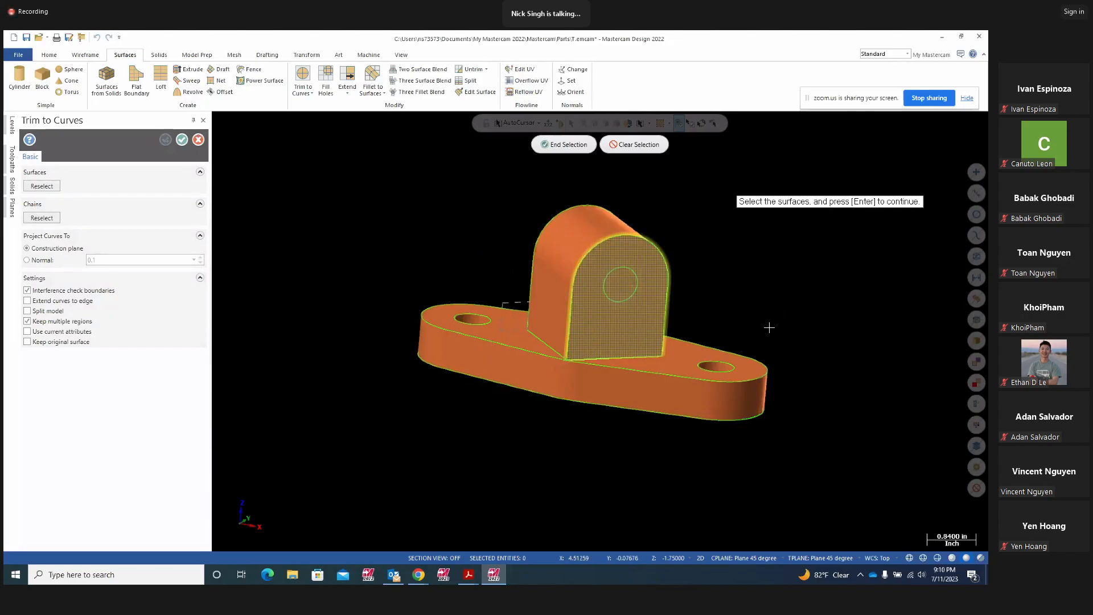
pyautogui.moveTo(753, 289); pyautogui.dragTo(871, 312, button='middle')
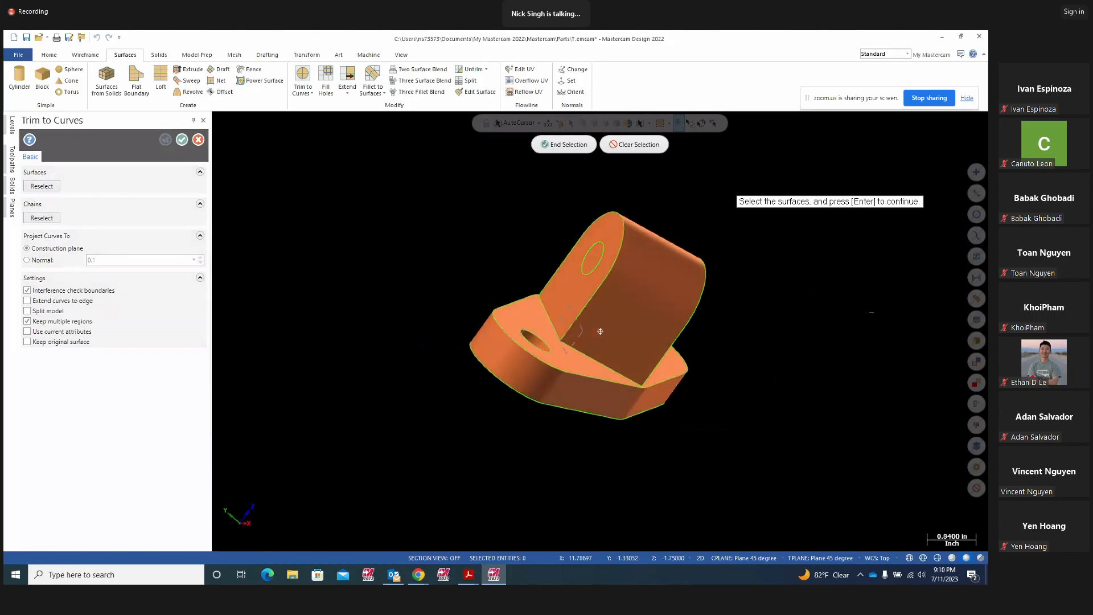
pyautogui.click(576, 295)
pyautogui.moveTo(463, 341); pyautogui.dragTo(191, 351, button='middle')
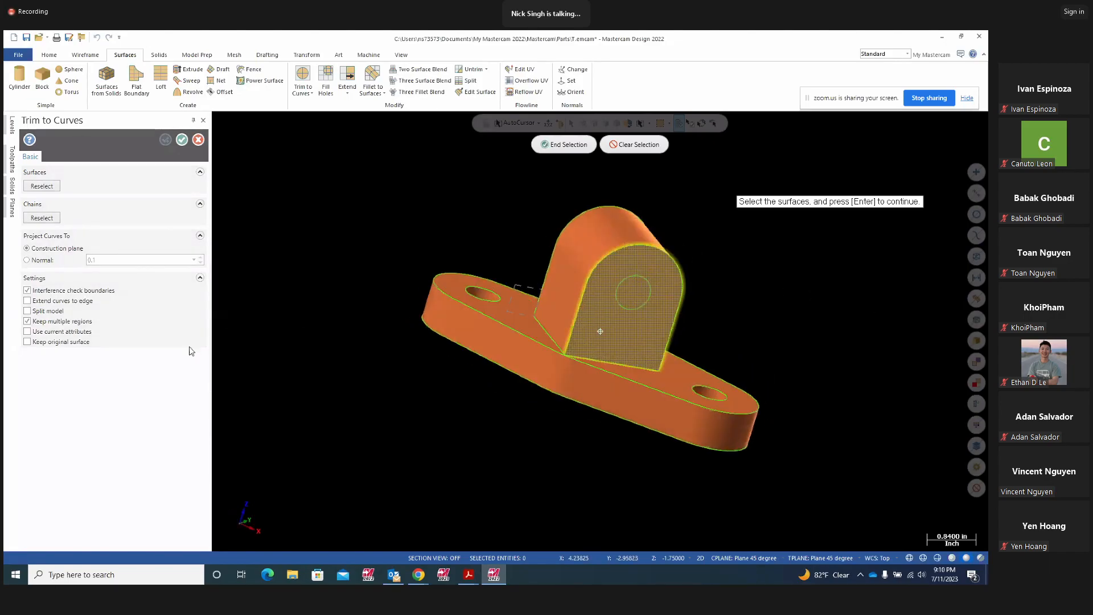
pyautogui.click(573, 147)
# - Trim both lug faces to the cross hole circle, keeping the area around the hole, and accept the trim
pyautogui.moveTo(858, 265); pyautogui.dragTo(683, 279, button='middle')
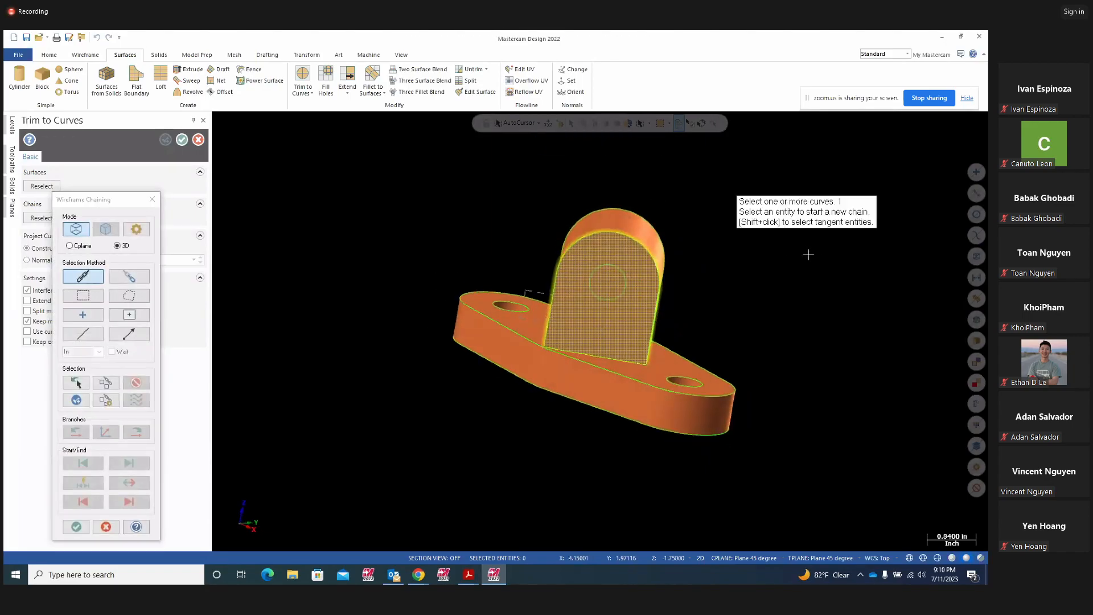
pyautogui.click(625, 295)
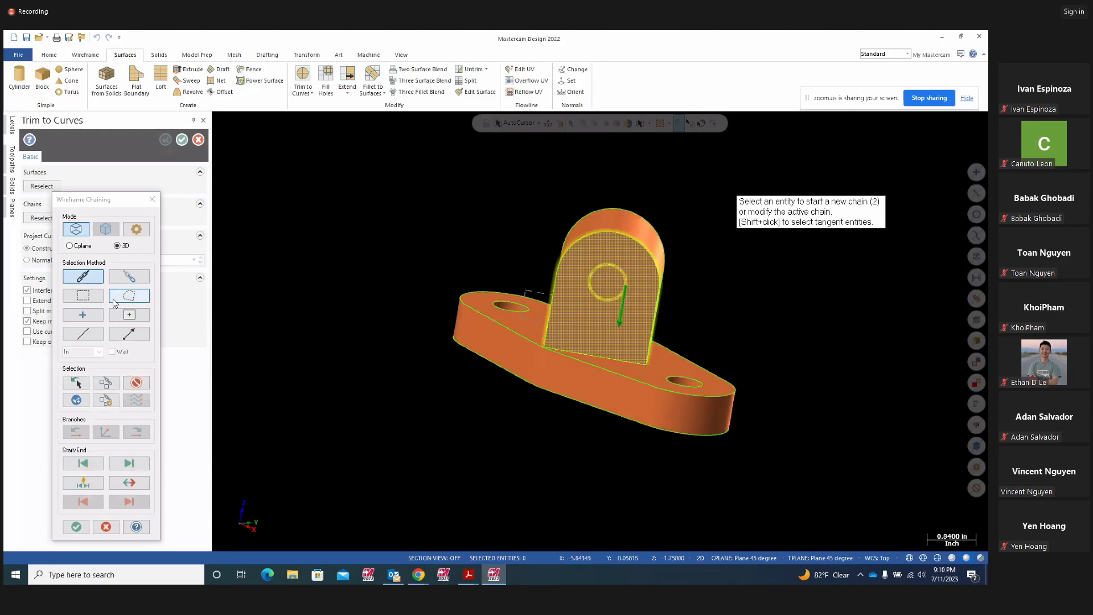
pyautogui.click(78, 401)
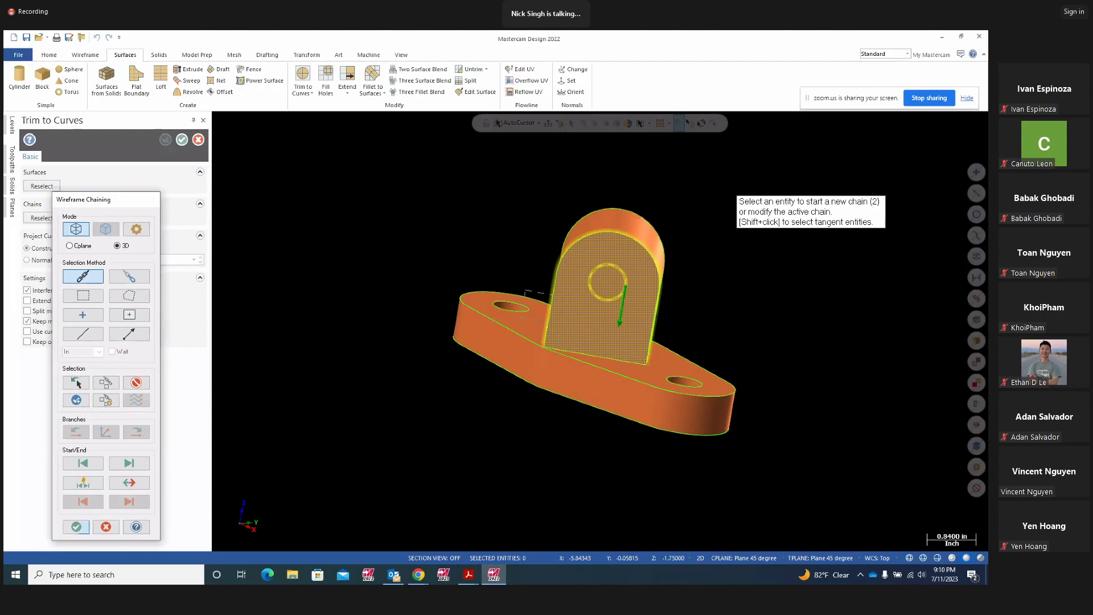
pyautogui.click(76, 527)
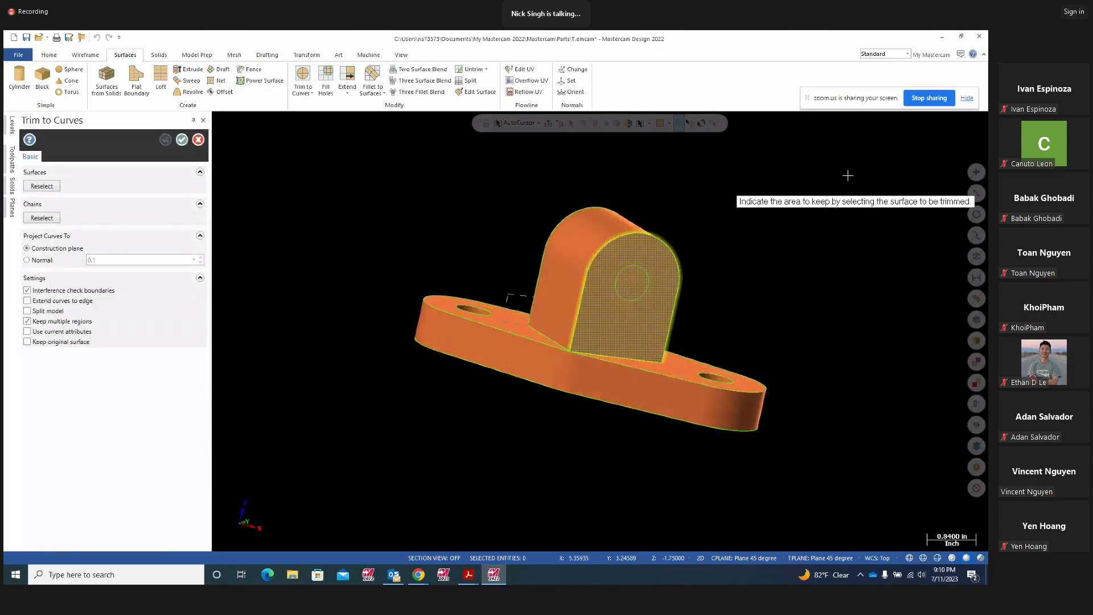
pyautogui.click(649, 322)
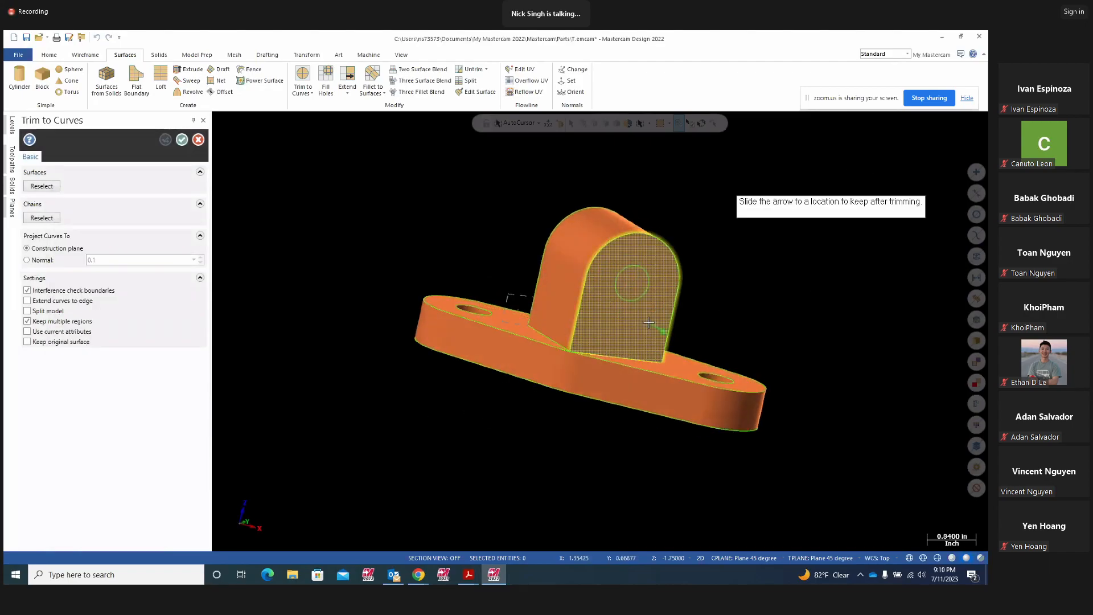
pyautogui.click(627, 337)
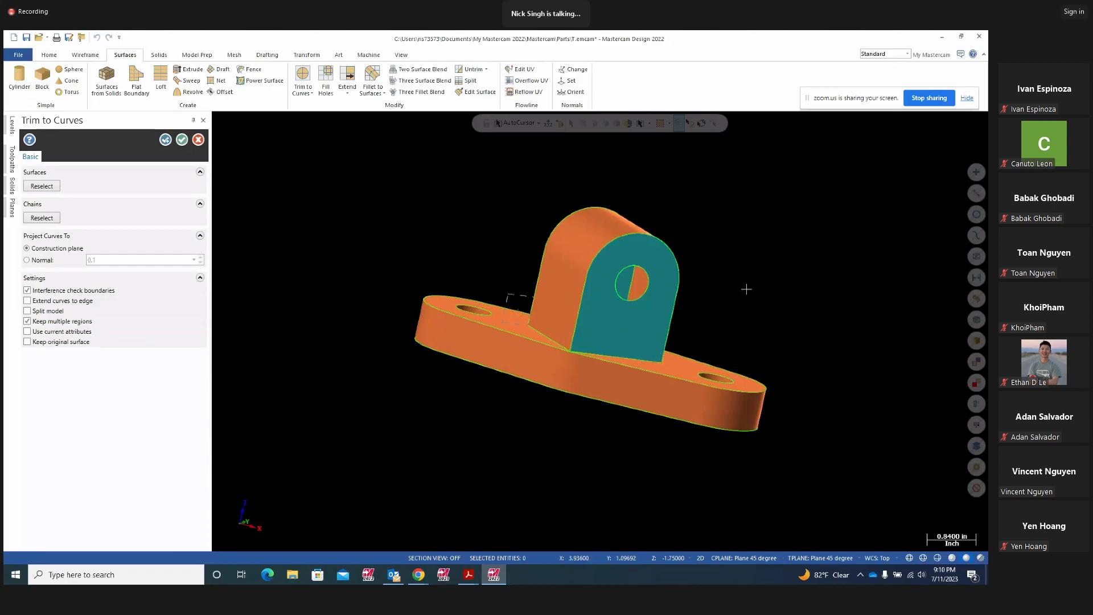
pyautogui.moveTo(712, 224); pyautogui.dragTo(832, 248, button='middle')
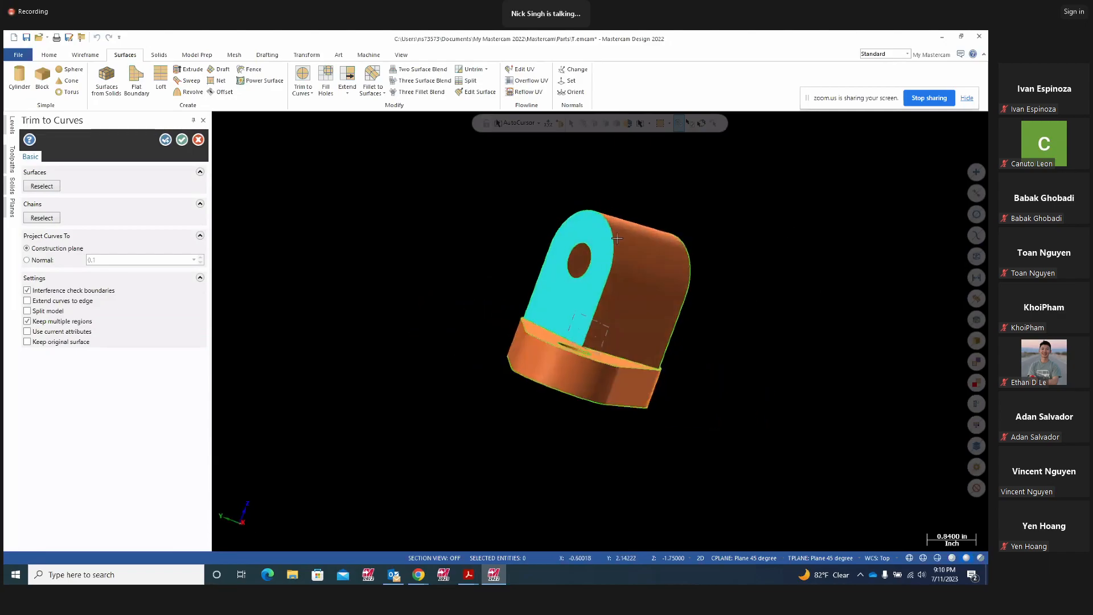
pyautogui.moveTo(415, 239); pyautogui.dragTo(366, 210, button='middle')
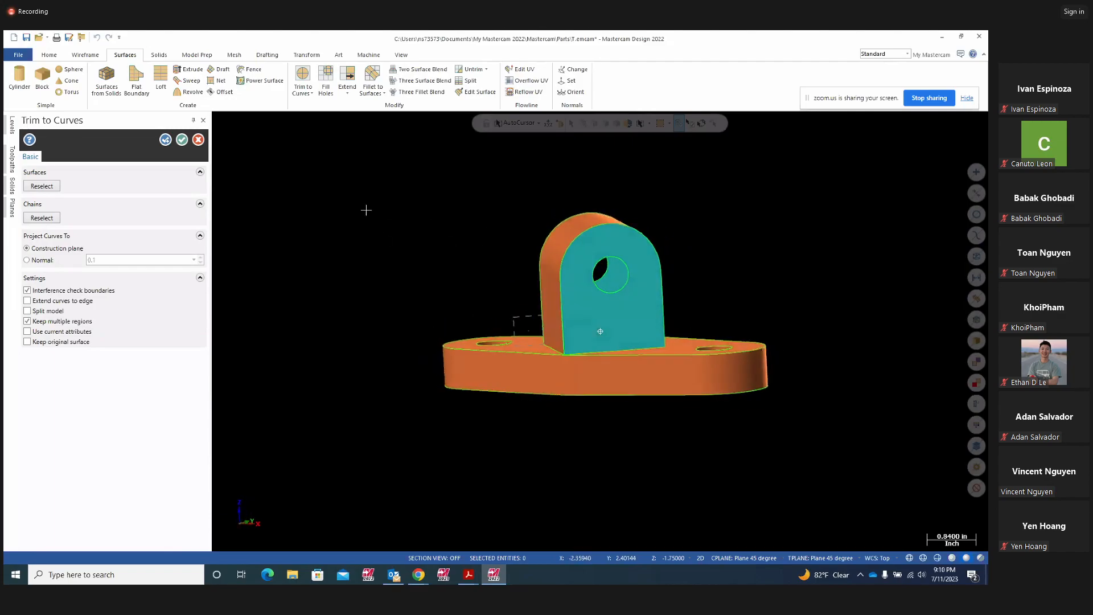
pyautogui.click(181, 141)
pyautogui.moveTo(698, 251)
pyautogui.mouseDown(button='middle')
pyautogui.moveTo(658, 247)
pyautogui.moveTo(714, 262)
pyautogui.mouseUp(button='middle')
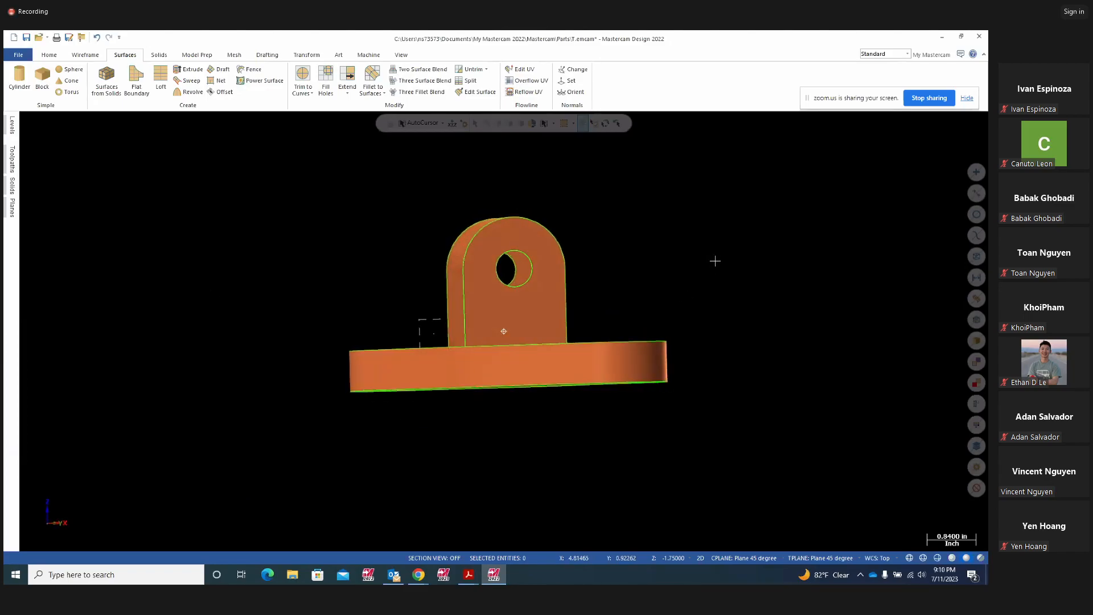
# - Loft a surface between the front and back hole circles of the lug to form the cross hole's wall
pyautogui.click(160, 85)
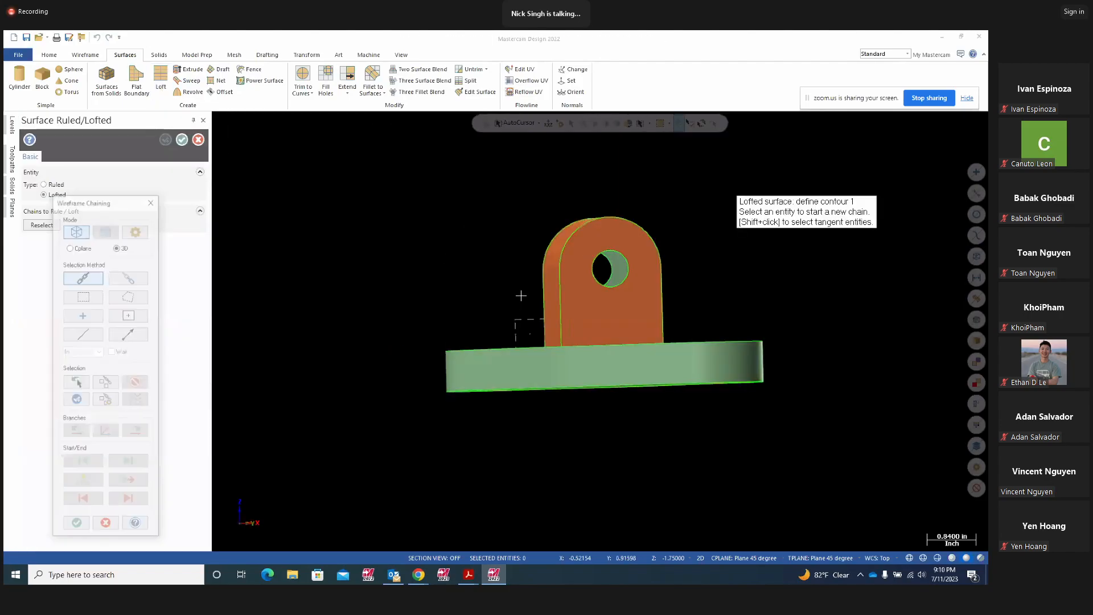
pyautogui.click(625, 278)
pyautogui.click(611, 275)
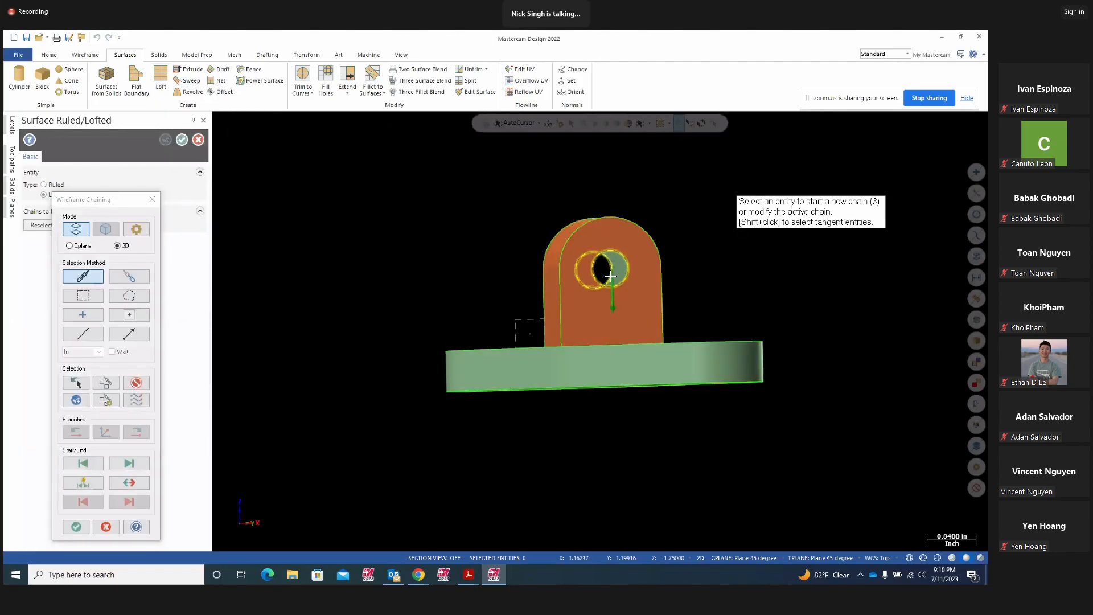
pyautogui.moveTo(363, 267); pyautogui.dragTo(420, 312, button='middle')
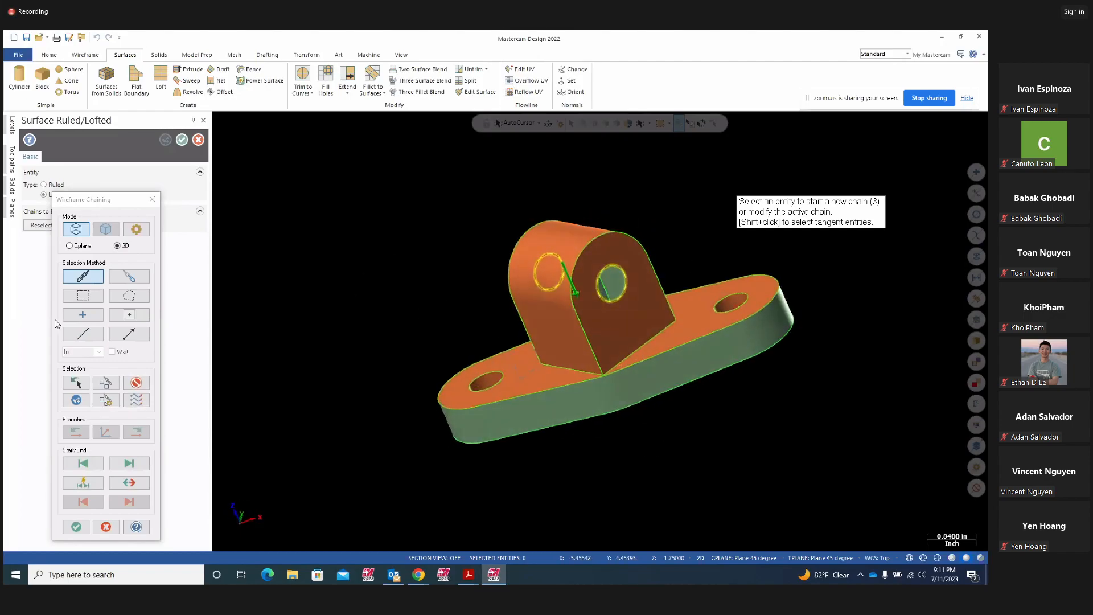
pyautogui.click(78, 401)
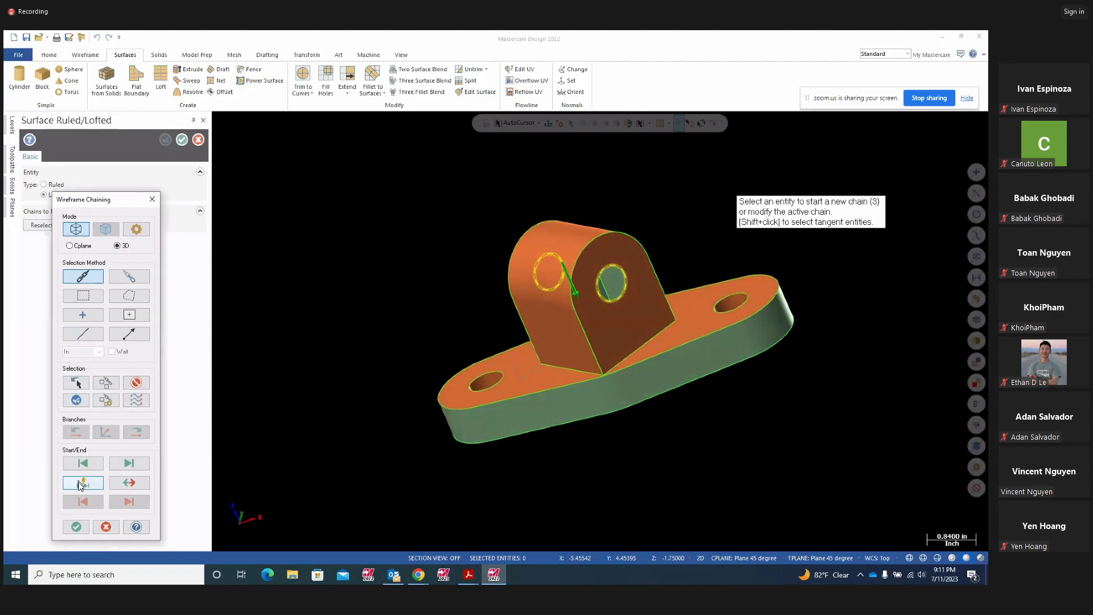
pyautogui.click(76, 526)
pyautogui.moveTo(705, 442)
pyautogui.mouseDown(button='middle')
pyautogui.moveTo(710, 419)
pyautogui.moveTo(734, 411)
pyautogui.moveTo(824, 416)
pyautogui.mouseUp(button='middle')
pyautogui.moveTo(398, 302)
pyautogui.mouseDown(button='middle')
pyautogui.moveTo(493, 293)
pyautogui.moveTo(427, 290)
pyautogui.moveTo(295, 244)
pyautogui.mouseUp(button='middle')
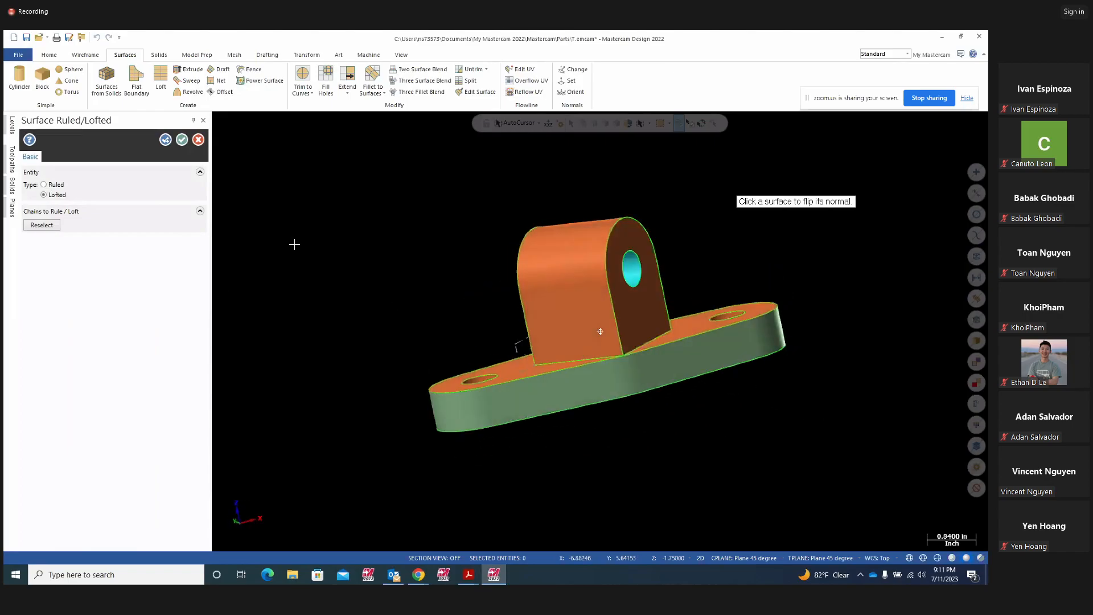
pyautogui.click(182, 139)
pyautogui.moveTo(856, 300); pyautogui.dragTo(731, 330, button='middle')
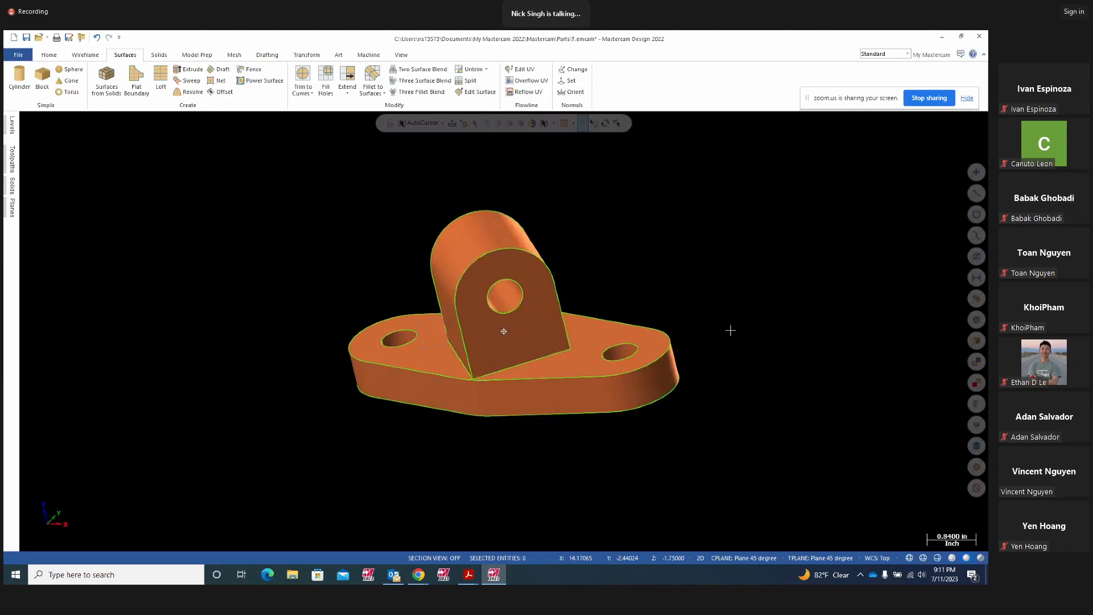
# - Switch to Project14.pdf in Acrobat, highlight the R.12 TYP fillet callout in the side view, and return to Mastercam
pyautogui.click(473, 580)
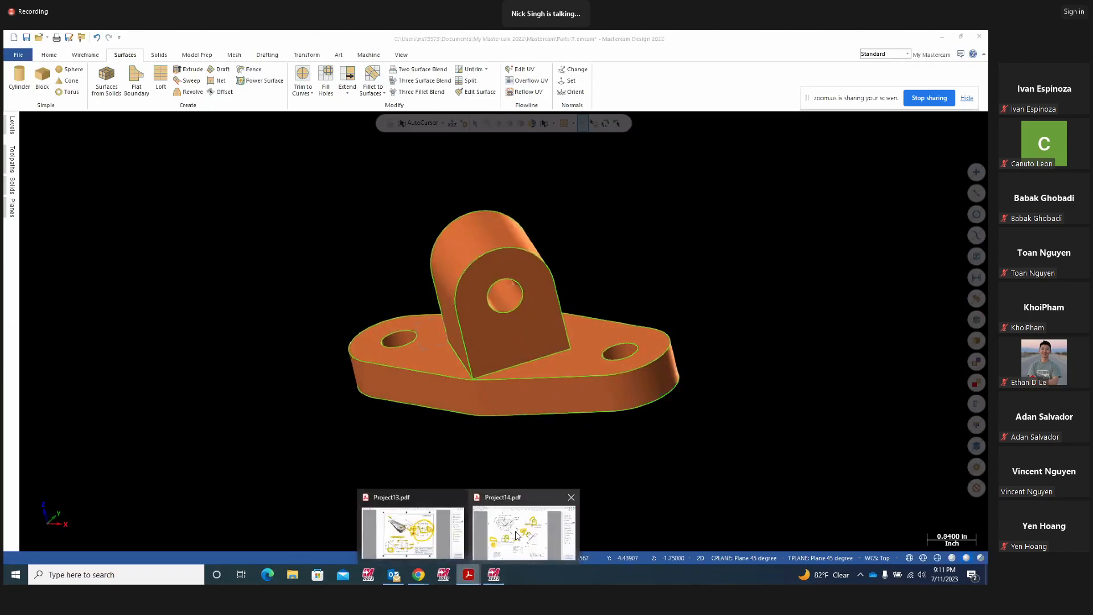
pyautogui.click(517, 535)
pyautogui.moveTo(193, 364)
pyautogui.mouseDown()
pyautogui.moveTo(172, 367)
pyautogui.moveTo(214, 369)
pyautogui.mouseUp()
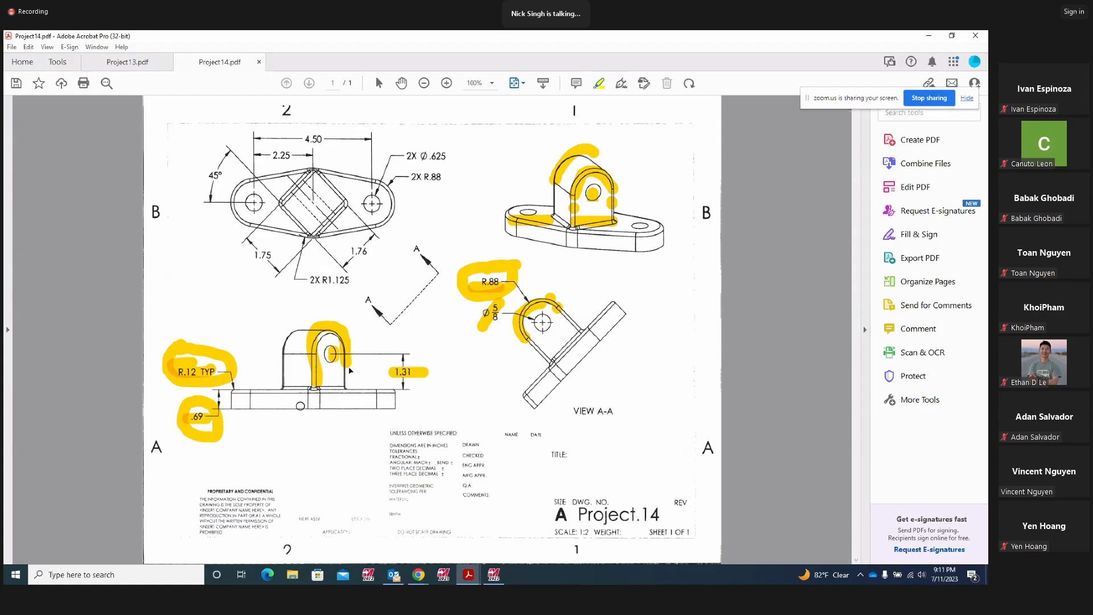
pyautogui.click(505, 577)
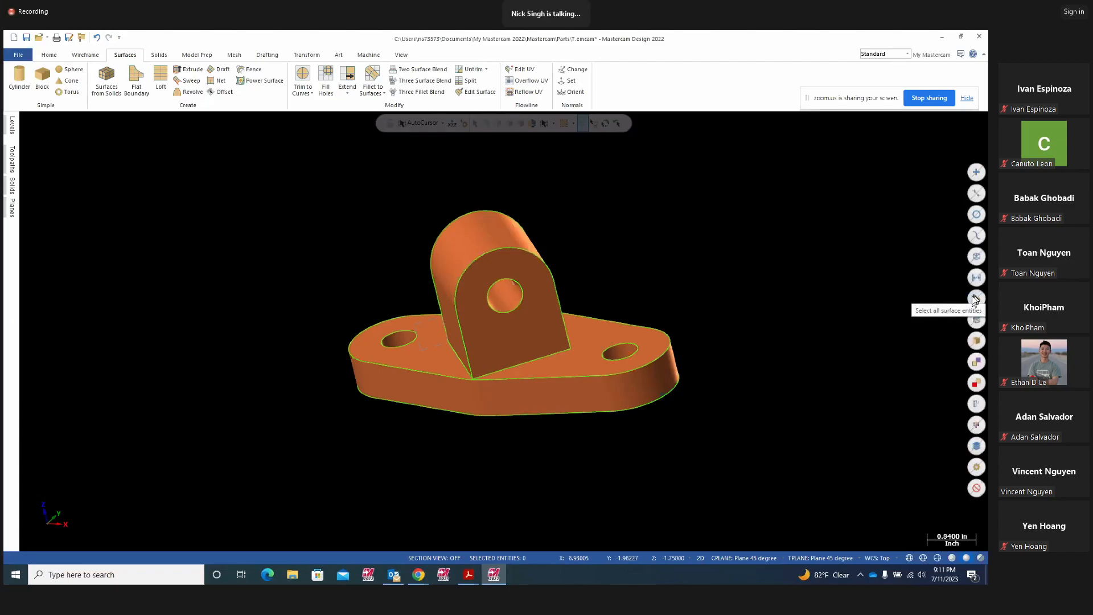
# - Select all surface entities and move them to level 2, named "surfaces"
pyautogui.click(7, 125)
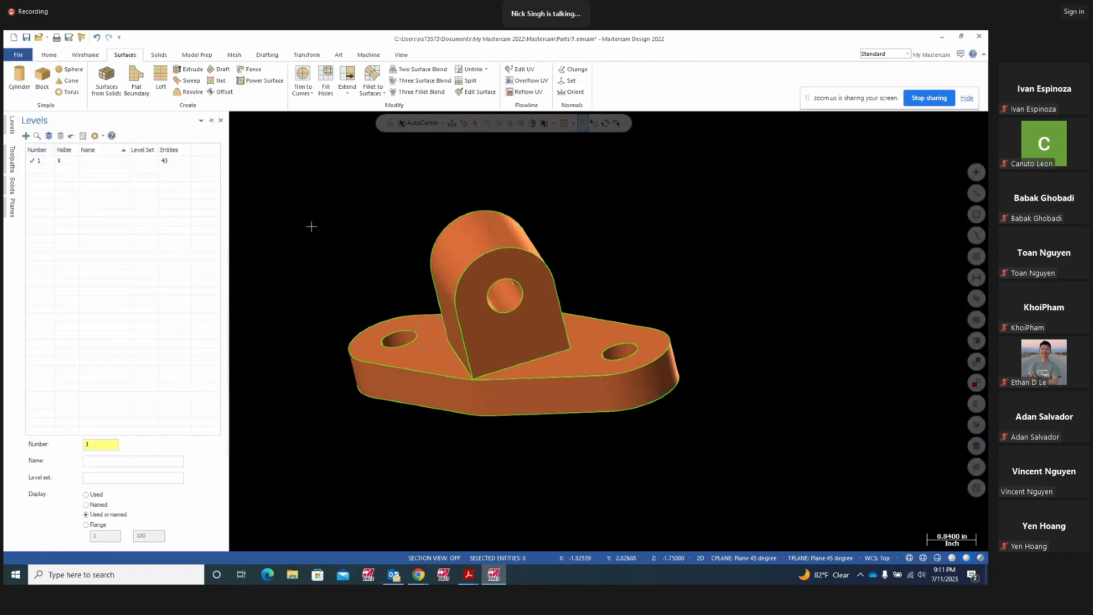
pyautogui.click(974, 299)
pyautogui.rightClick(662, 261)
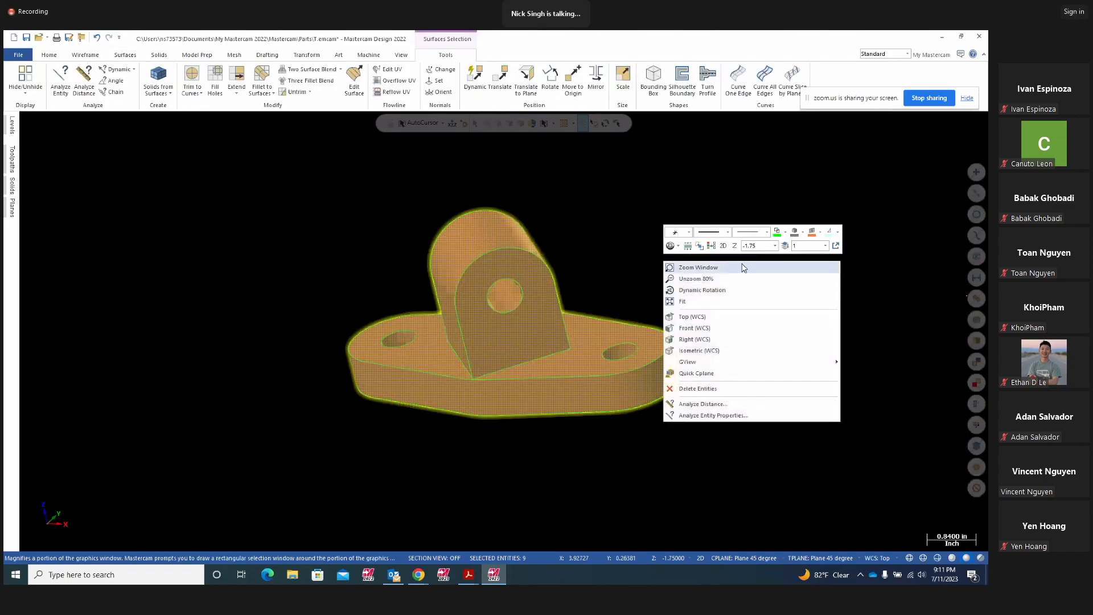
pyautogui.click(784, 245)
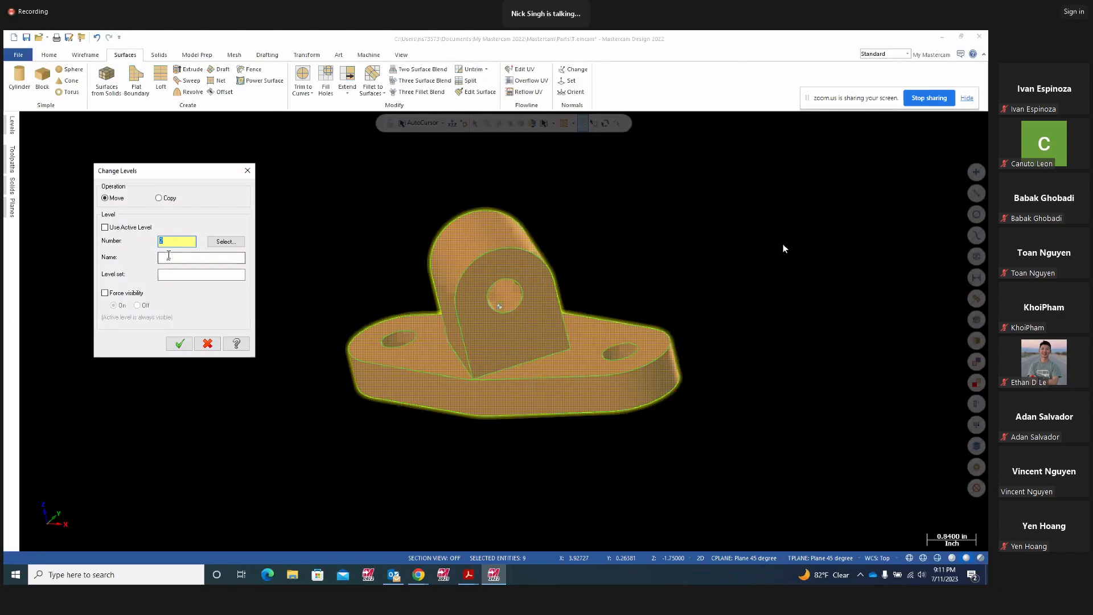
pyautogui.write('surfaces')
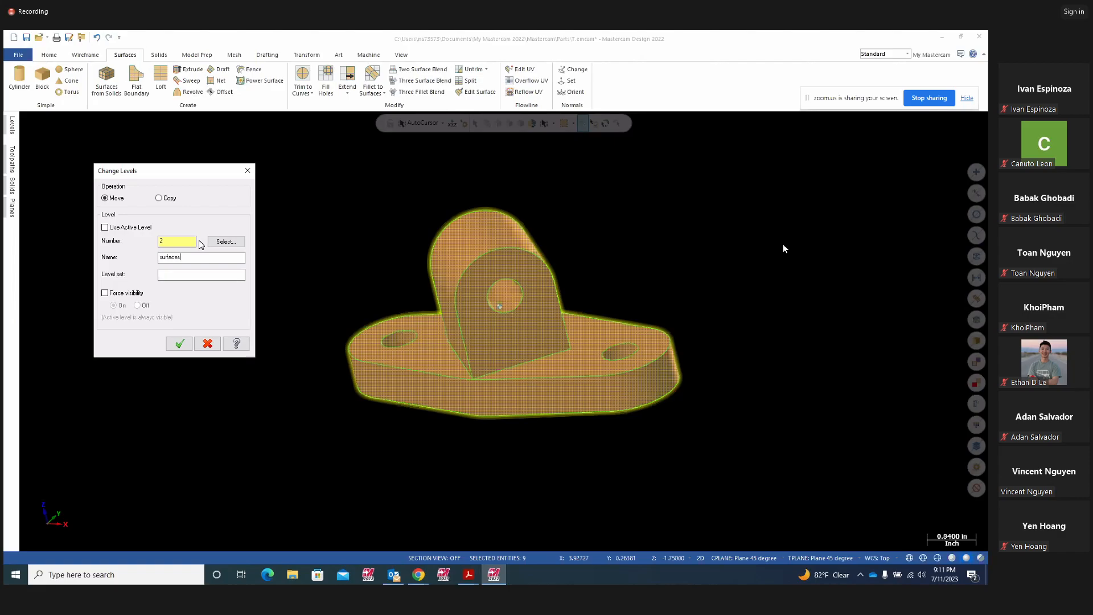
pyautogui.click(179, 343)
# - Make the "surfaces" level the active level and hide level 1 with the wireframe
pyautogui.click(12, 124)
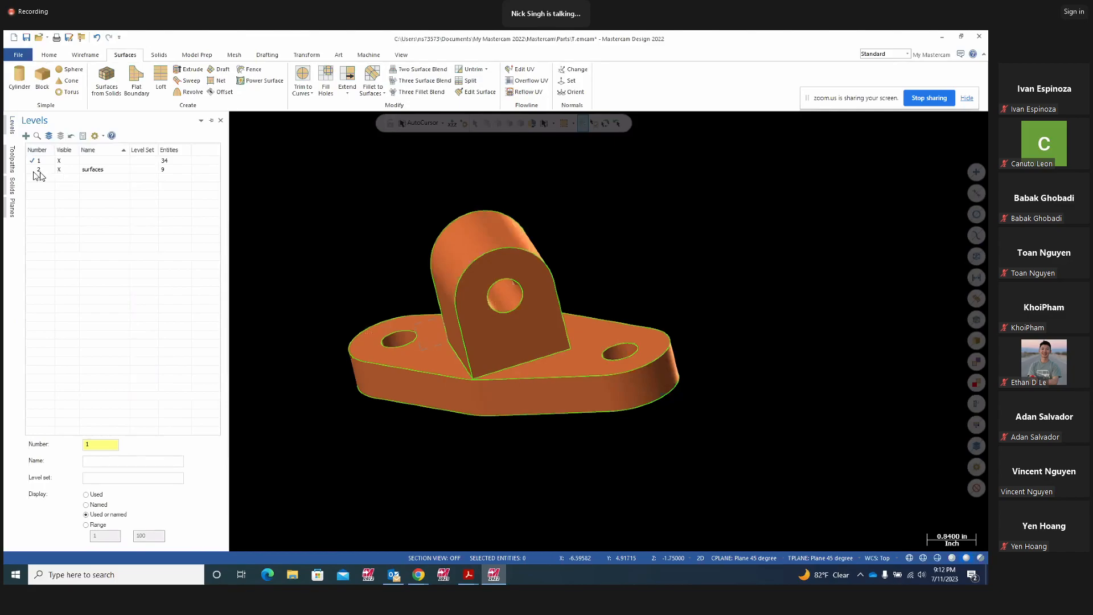
pyautogui.click(35, 170)
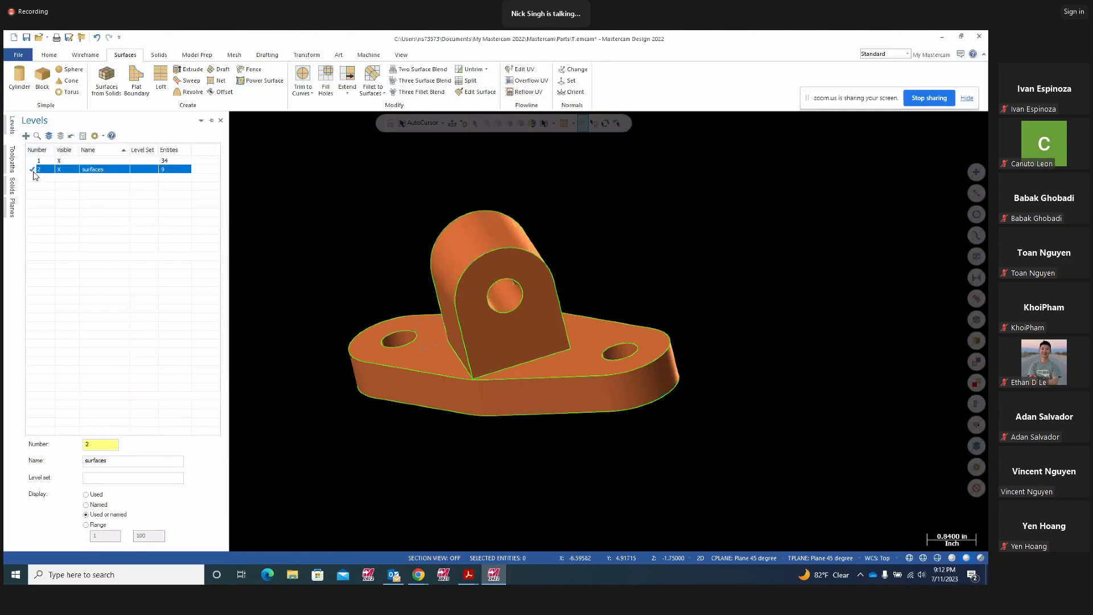
pyautogui.click(66, 162)
pyautogui.moveTo(691, 259)
pyautogui.mouseDown(button='middle')
pyautogui.moveTo(738, 243)
pyautogui.moveTo(876, 315)
pyautogui.moveTo(832, 341)
pyautogui.moveTo(825, 283)
pyautogui.moveTo(787, 256)
pyautogui.mouseUp(button='middle')
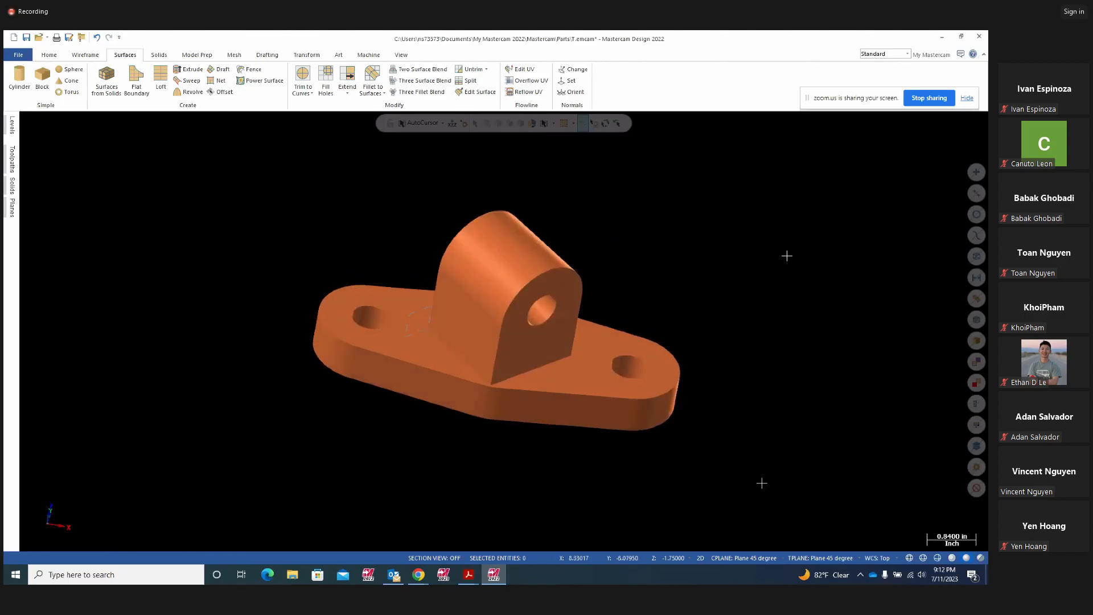
# - Set the construction plane to Top and the Z depth to 0
pyautogui.click(756, 562)
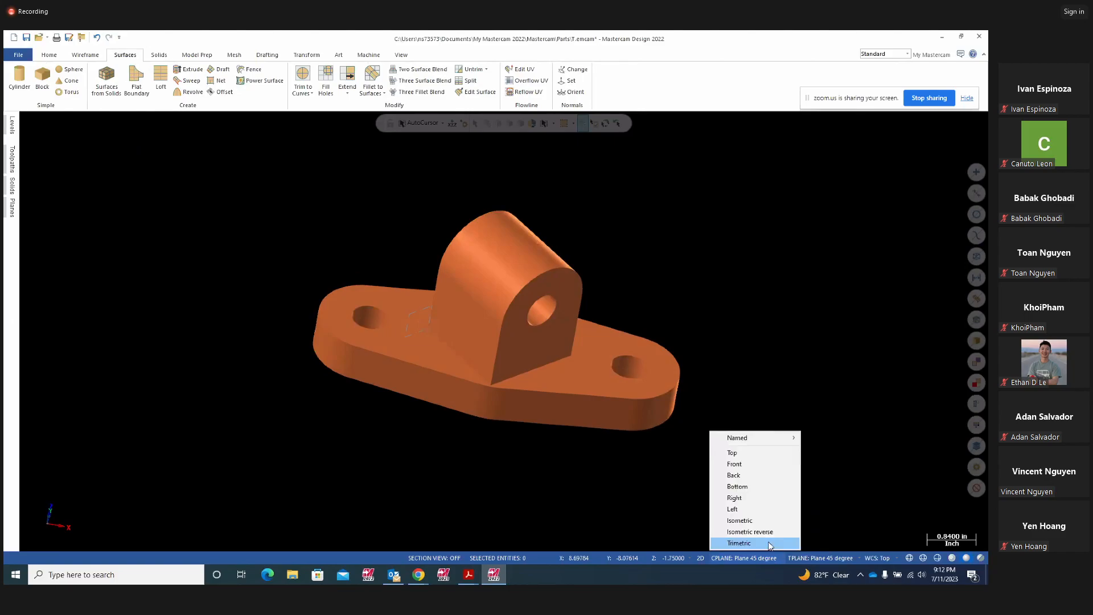
pyautogui.click(732, 454)
pyautogui.moveTo(761, 332); pyautogui.dragTo(695, 471, button='middle')
pyautogui.click(742, 559)
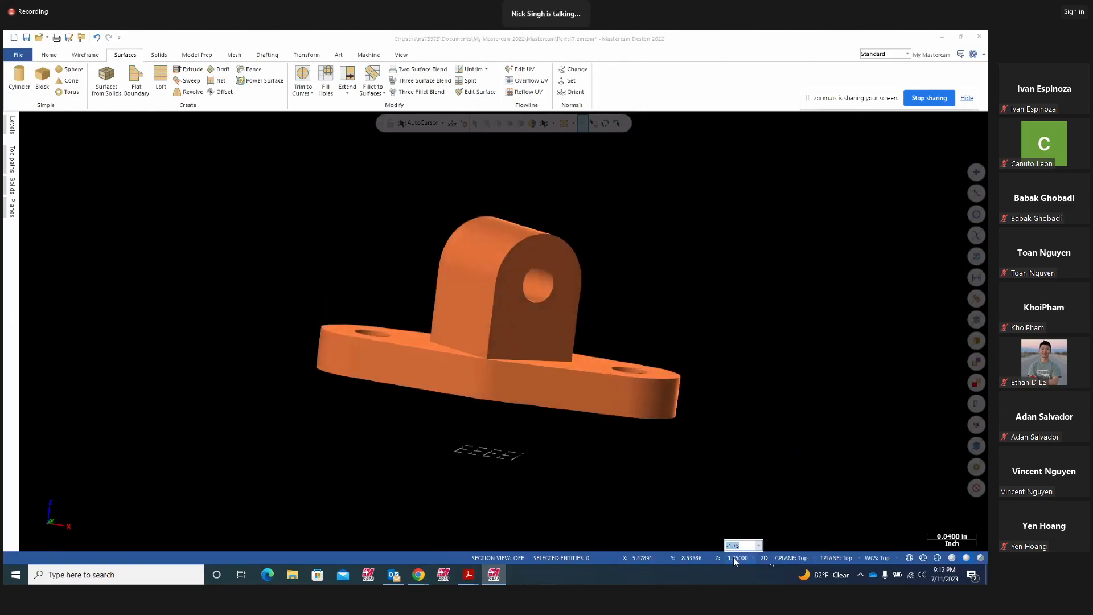
pyautogui.write('0')
pyautogui.press('Return')
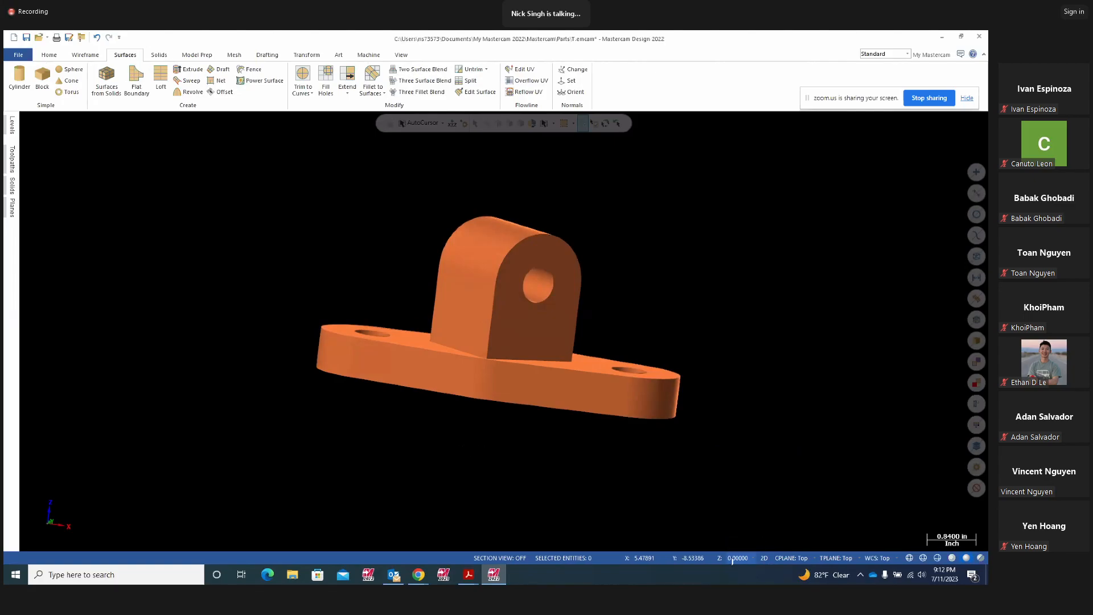
# - Start a Fillet to Surfaces with the base's top face as the first set and its side walls as the second
pyautogui.moveTo(668, 224)
pyautogui.mouseDown(button='middle')
pyautogui.moveTo(656, 296)
pyautogui.moveTo(625, 325)
pyautogui.moveTo(643, 291)
pyautogui.mouseUp(button='middle')
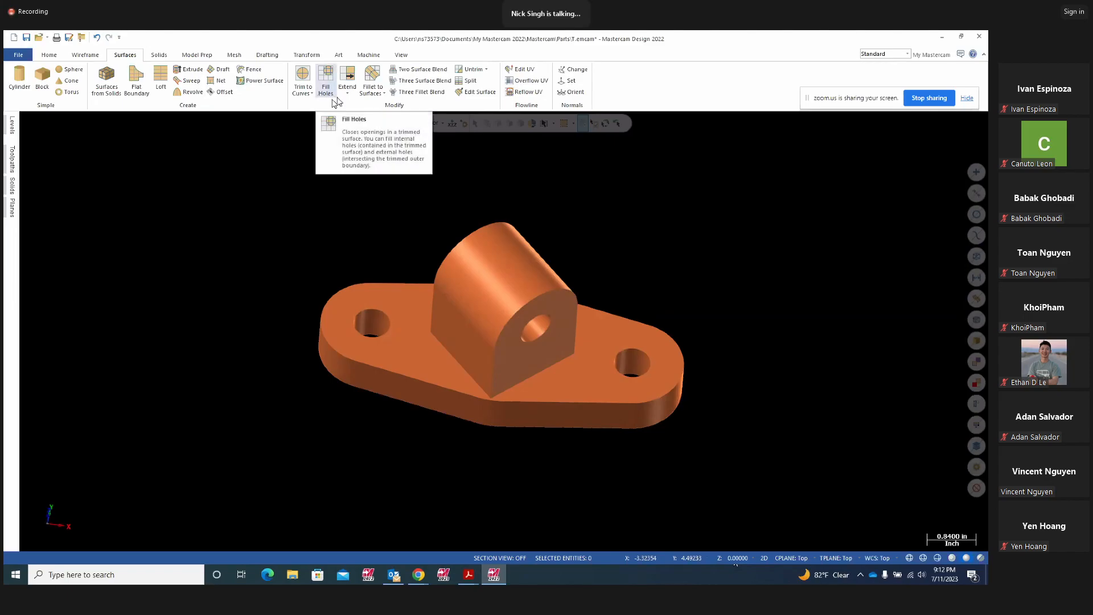
pyautogui.click(375, 92)
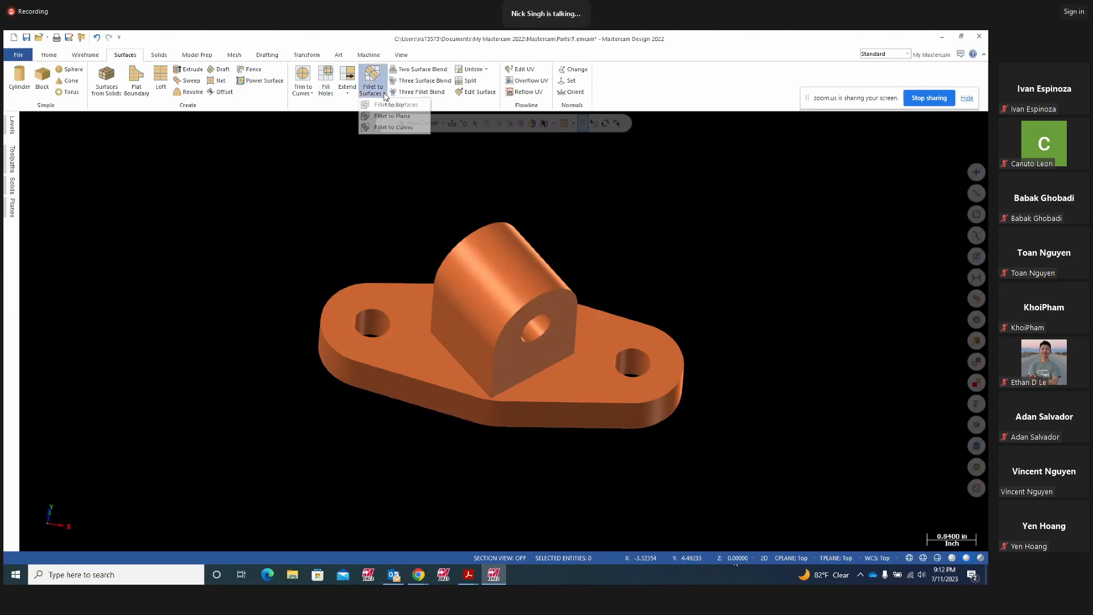
pyautogui.click(388, 107)
pyautogui.moveTo(315, 367); pyautogui.dragTo(322, 398, button='middle')
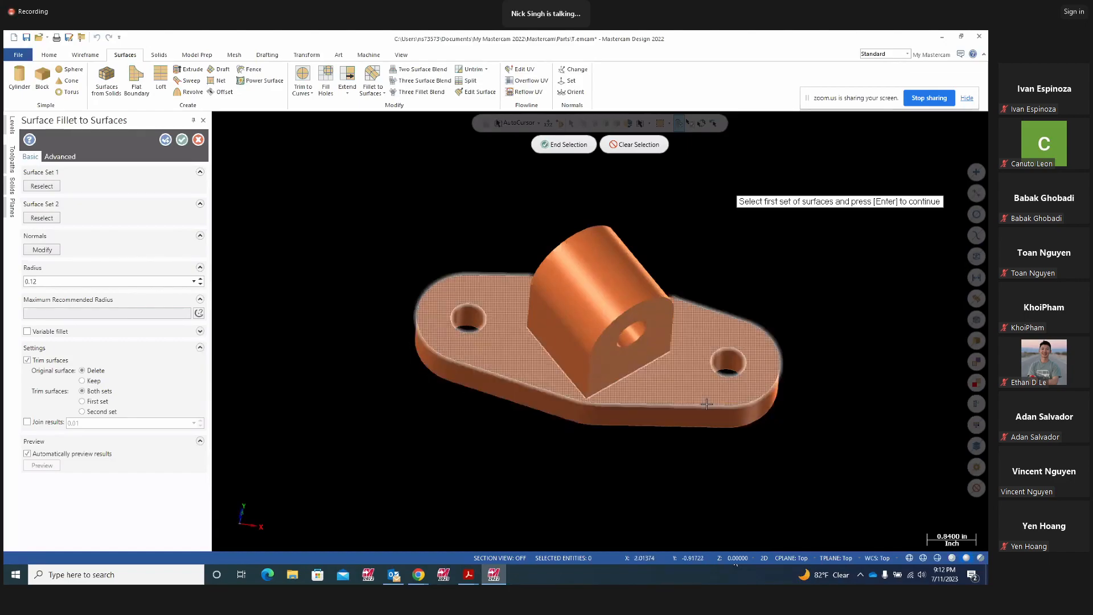
pyautogui.moveTo(487, 468); pyautogui.dragTo(490, 456, button='middle')
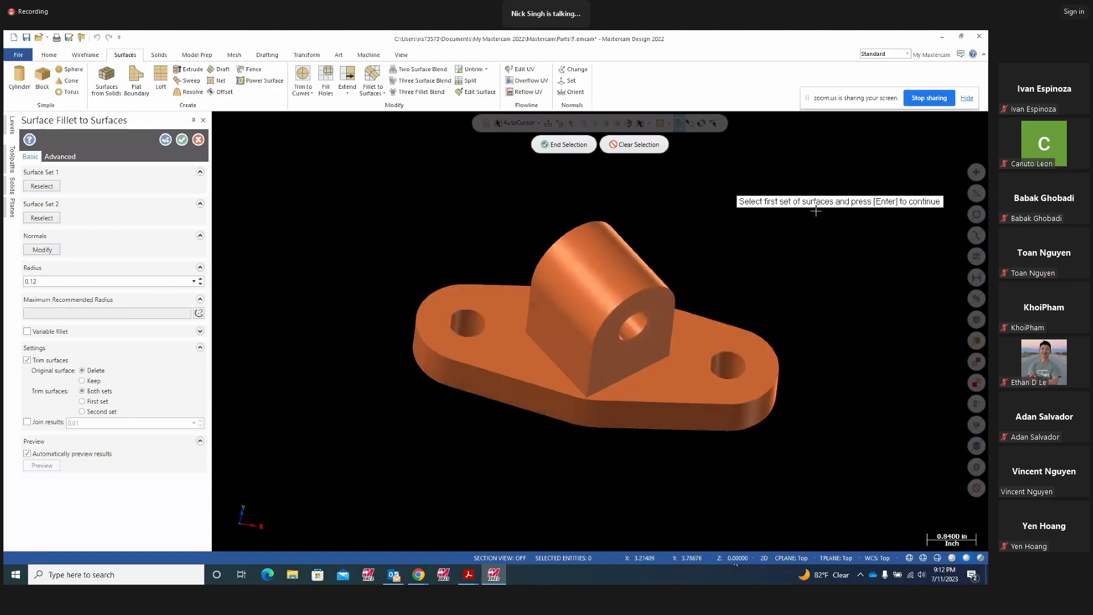
pyautogui.click(504, 354)
pyautogui.press('Return')
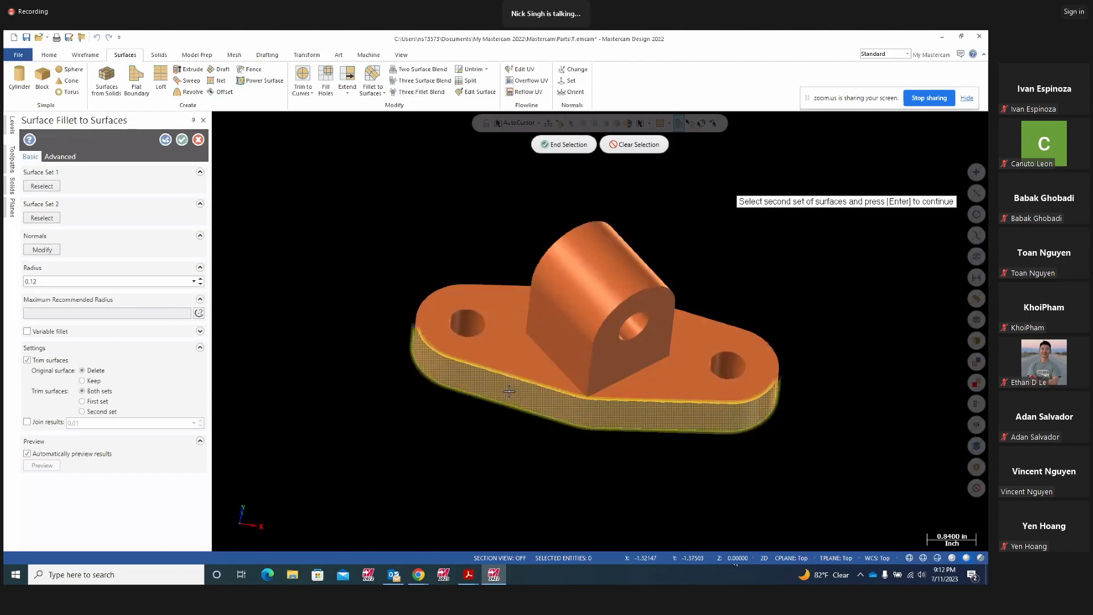
pyautogui.click(474, 434)
pyautogui.press('Return')
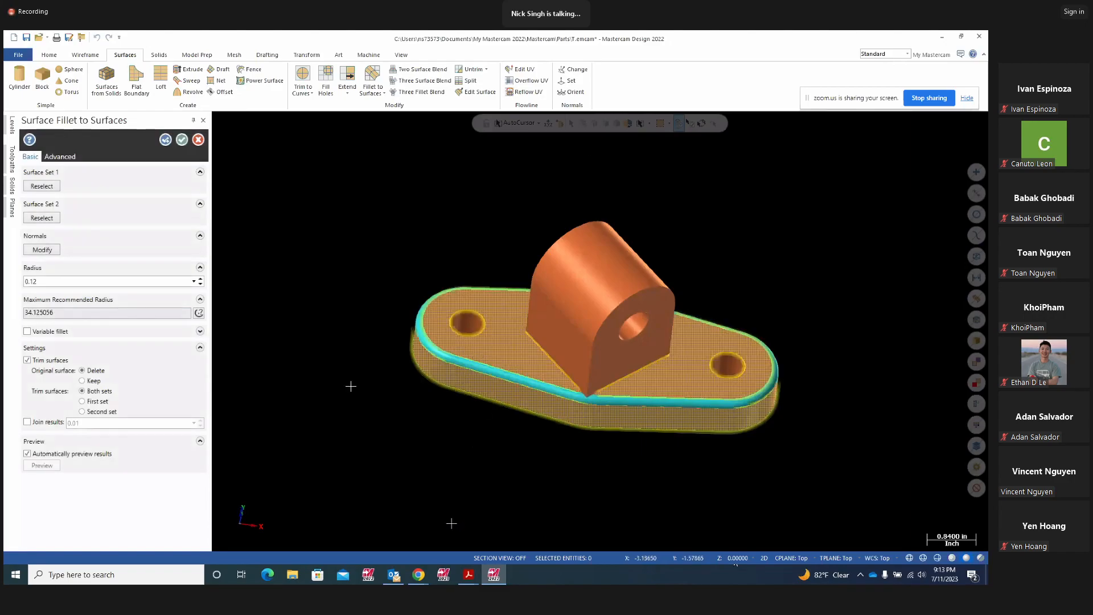
# - Fillet the base's upper outer edge with a 0.12 radius, trying surface trimming off and creating it with trimming on
pyautogui.doubleClick(30, 281)
pyautogui.write('.120')
pyautogui.press('Tab')
pyautogui.click(26, 360)
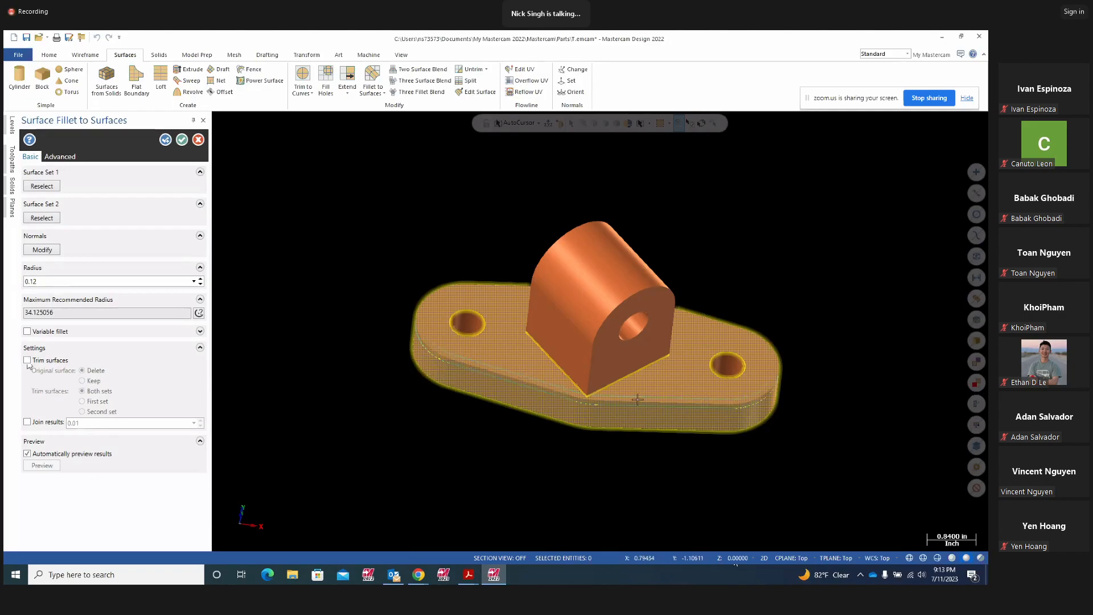
pyautogui.scroll(1, 703, 403)
pyautogui.moveTo(704, 403); pyautogui.dragTo(761, 464, button='middle')
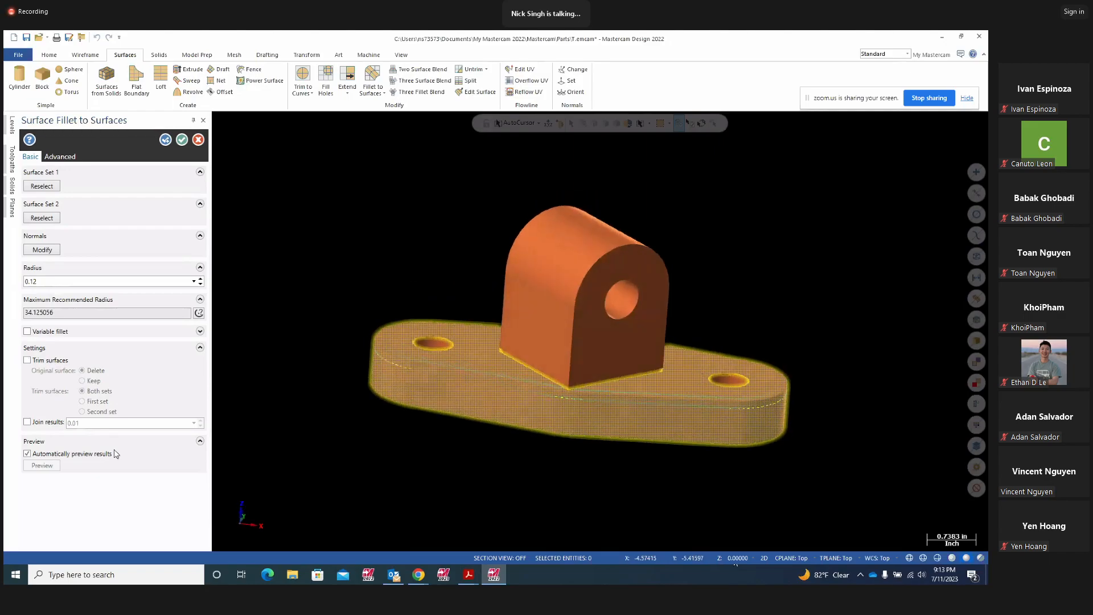
pyautogui.click(26, 359)
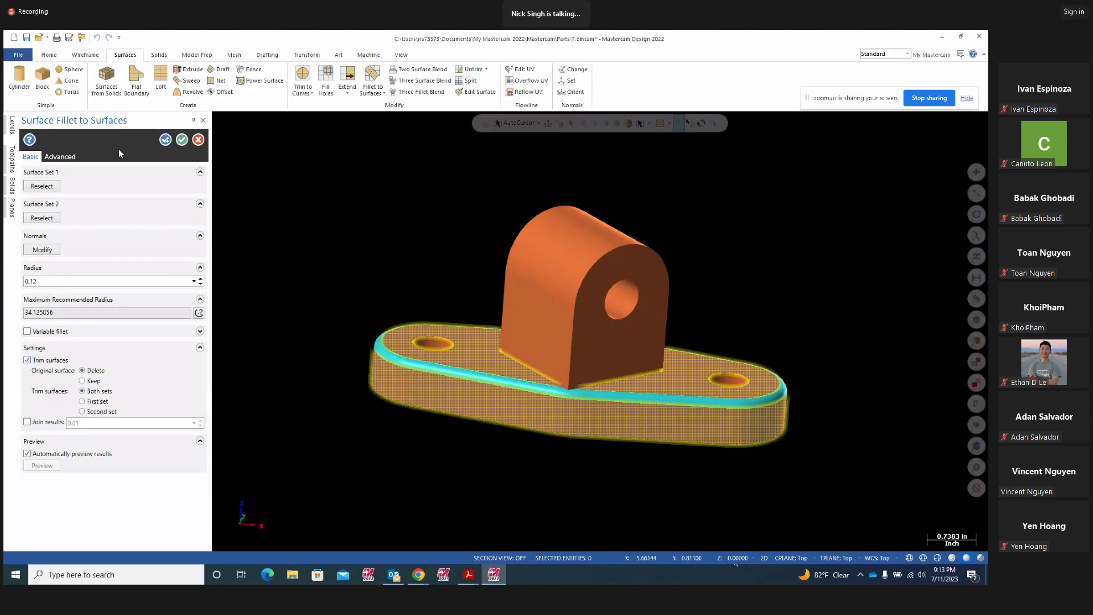
pyautogui.click(164, 140)
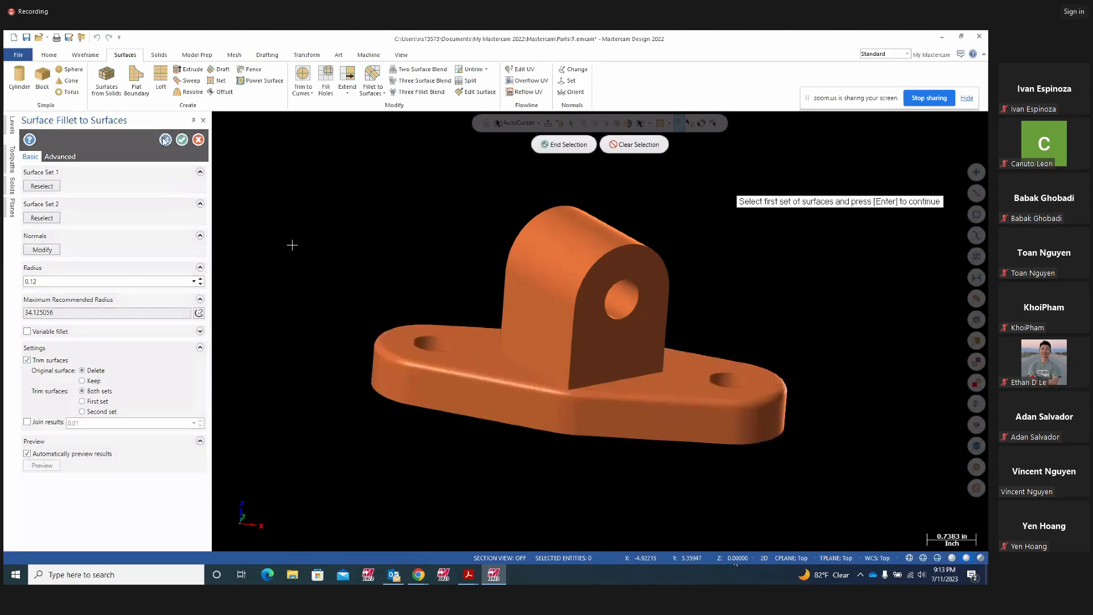
# - Switch to Project14.pdf in Acrobat and highlight one lug edge in the top view and the lug's bottom edge in the front view
pyautogui.moveTo(597, 329); pyautogui.dragTo(335, 282, button='middle')
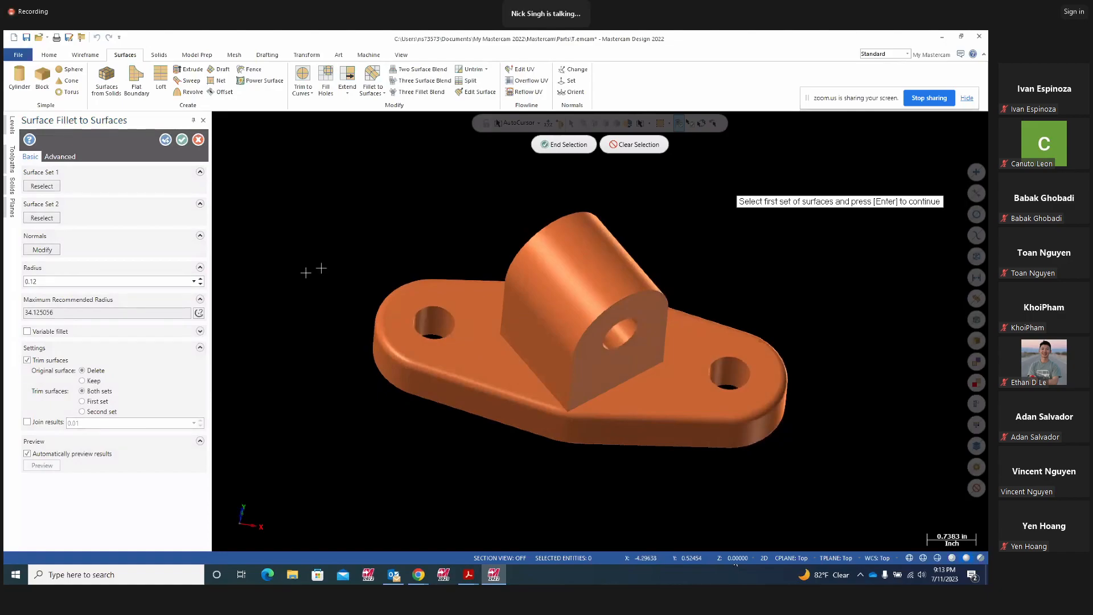
pyautogui.scroll(1, 412, 433)
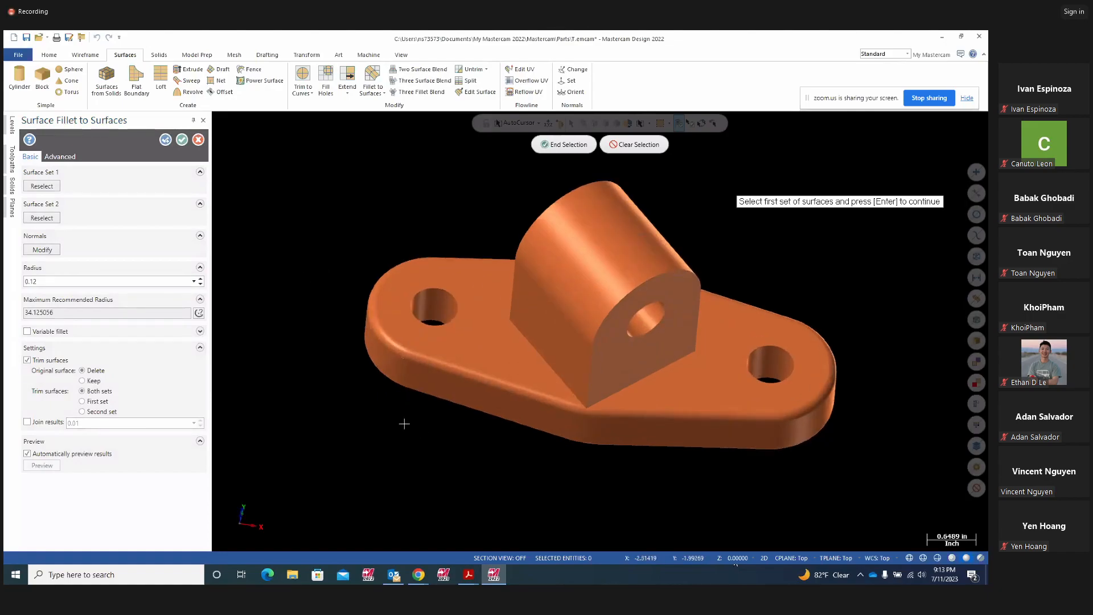
pyautogui.moveTo(400, 426); pyautogui.dragTo(400, 410, button='middle')
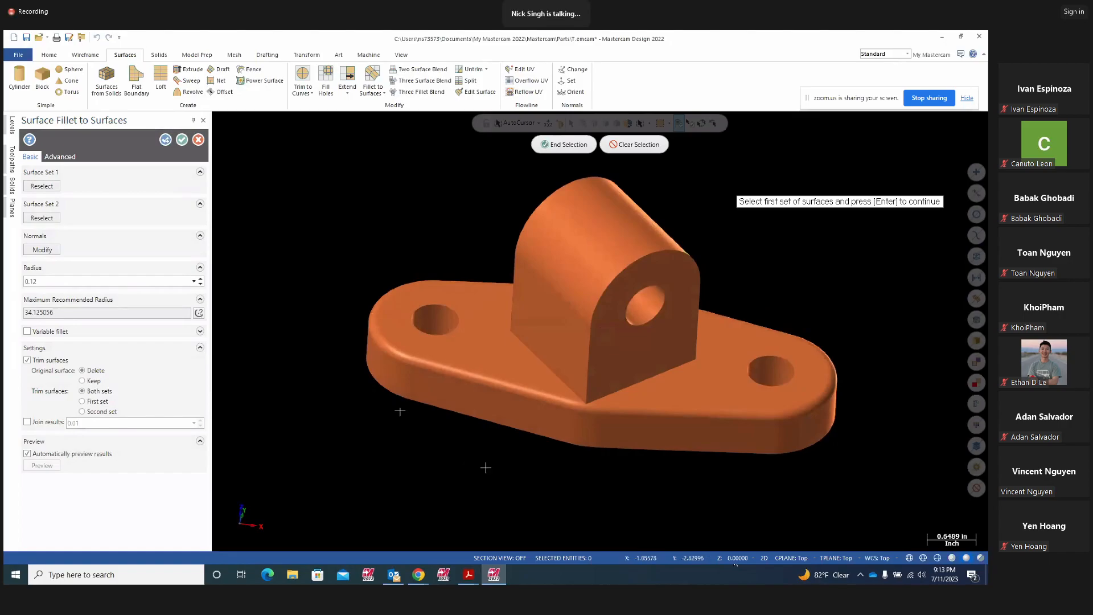
pyautogui.click(469, 576)
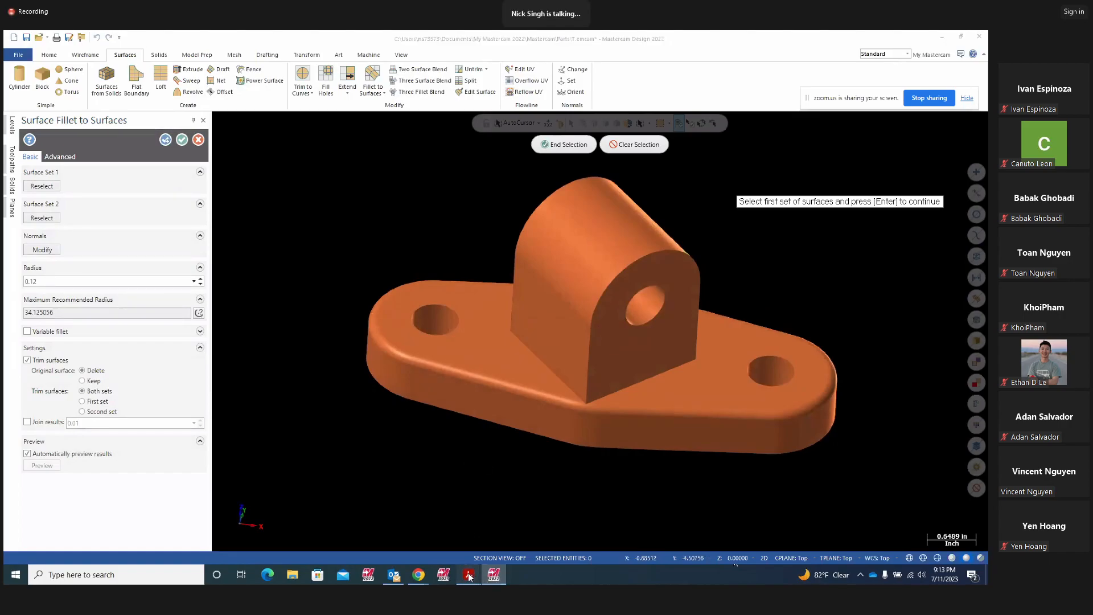
pyautogui.click(501, 520)
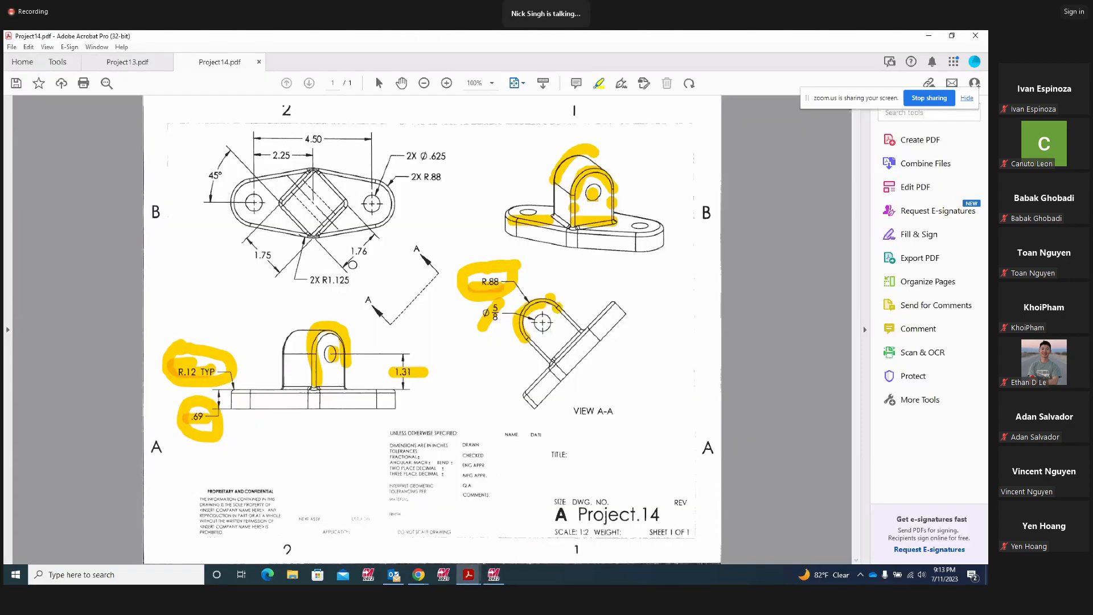
pyautogui.moveTo(347, 209); pyautogui.dragTo(326, 235)
pyautogui.moveTo(344, 386); pyautogui.dragTo(283, 386)
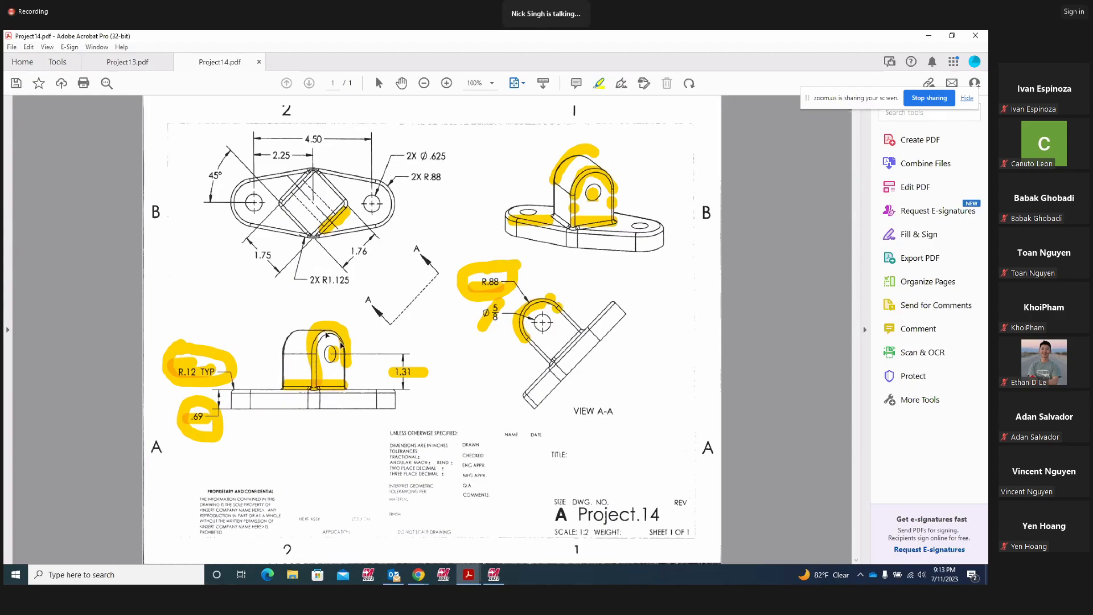
# - Replace the old lug highlight in the front view with highlights along both sides of its outline, and return to Mastercam
pyautogui.click(317, 345)
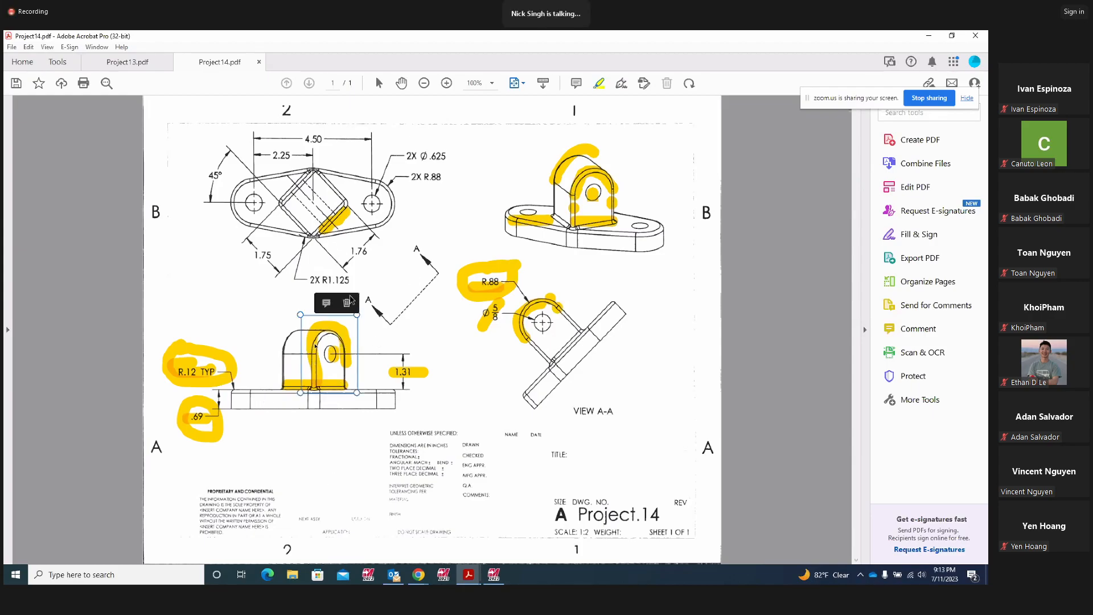
pyautogui.click(349, 300)
pyautogui.moveTo(333, 327)
pyautogui.mouseDown()
pyautogui.moveTo(310, 373)
pyautogui.moveTo(353, 368)
pyautogui.moveTo(347, 393)
pyautogui.mouseUp()
pyautogui.moveTo(304, 344)
pyautogui.mouseDown()
pyautogui.moveTo(297, 326)
pyautogui.moveTo(283, 365)
pyautogui.mouseUp()
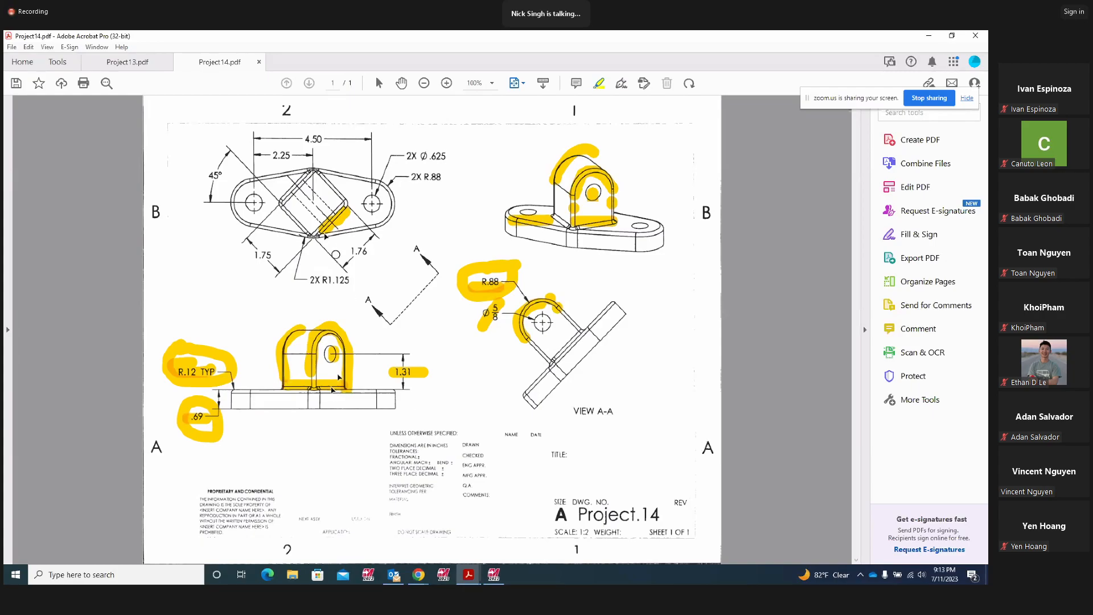
pyautogui.click(493, 574)
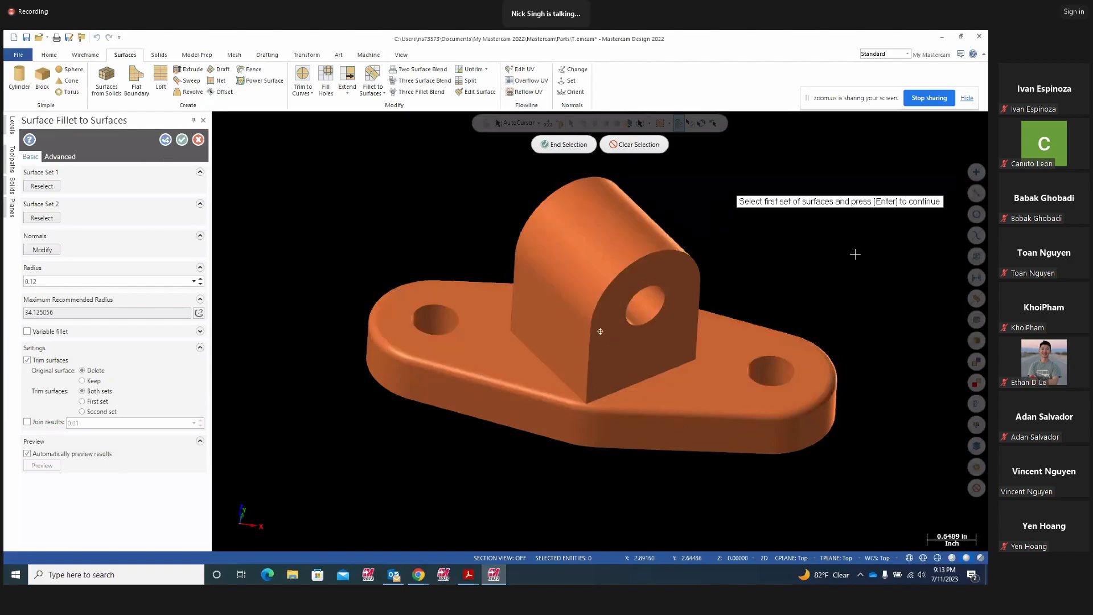
# - Try to fillet the lug's two flat end faces to its curved outer surface with a 0.12 radius
pyautogui.moveTo(854, 254); pyautogui.dragTo(856, 230, button='middle')
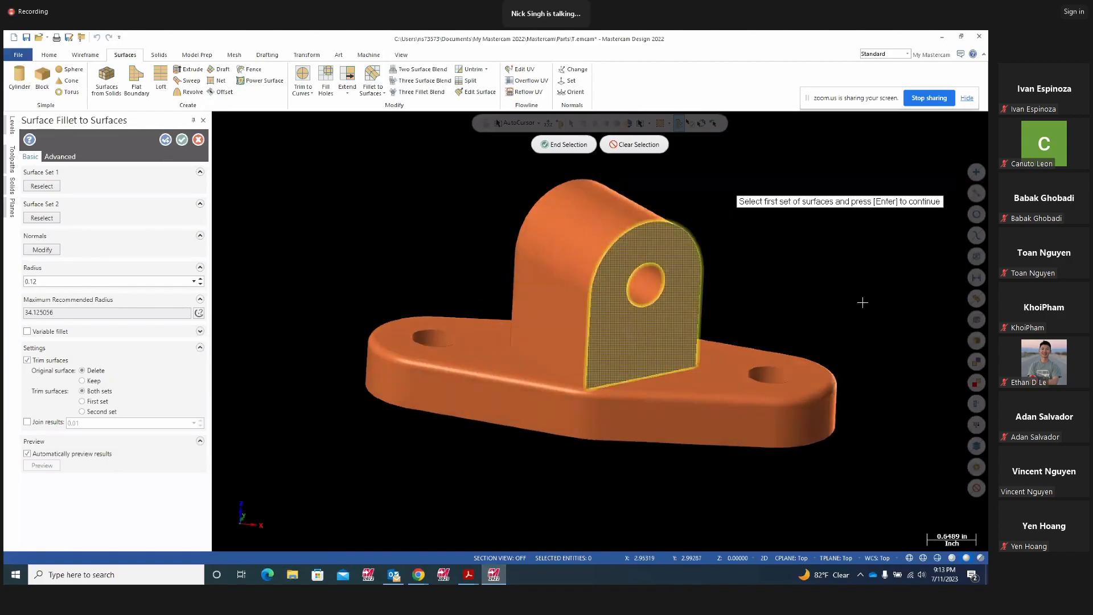
pyautogui.moveTo(785, 299); pyautogui.dragTo(499, 291, button='middle')
pyautogui.click(532, 298)
pyautogui.moveTo(429, 263); pyautogui.dragTo(274, 271, button='middle')
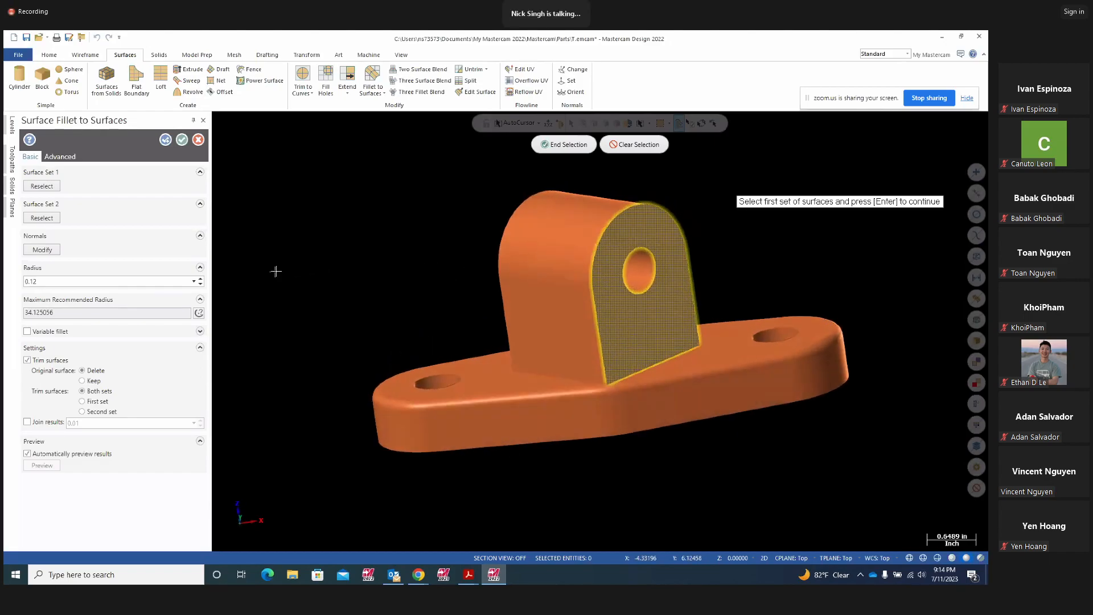
pyautogui.press('Return')
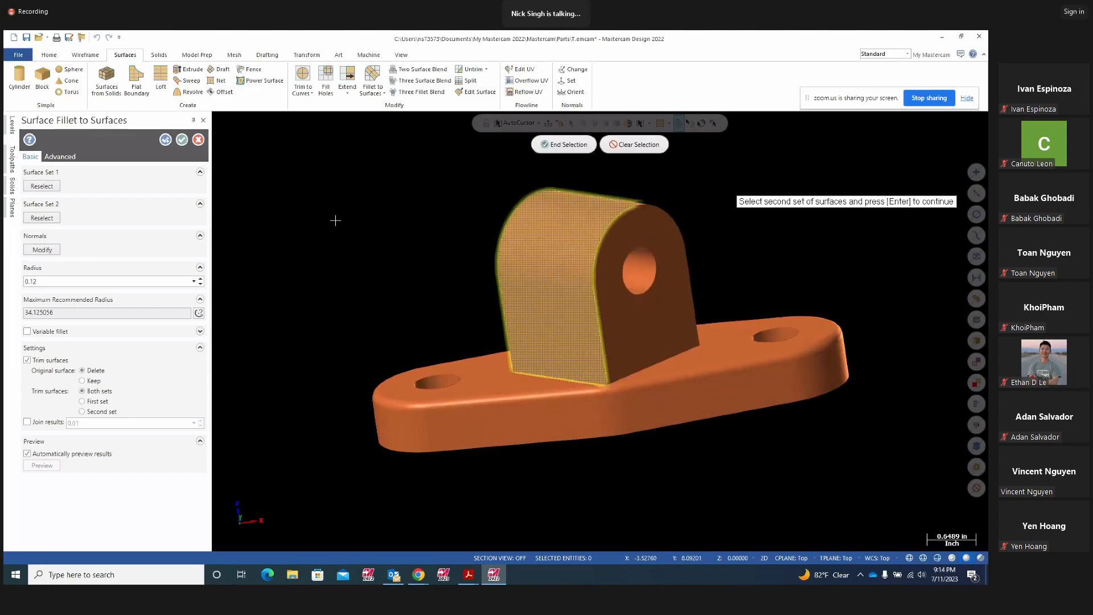
pyautogui.press('Return')
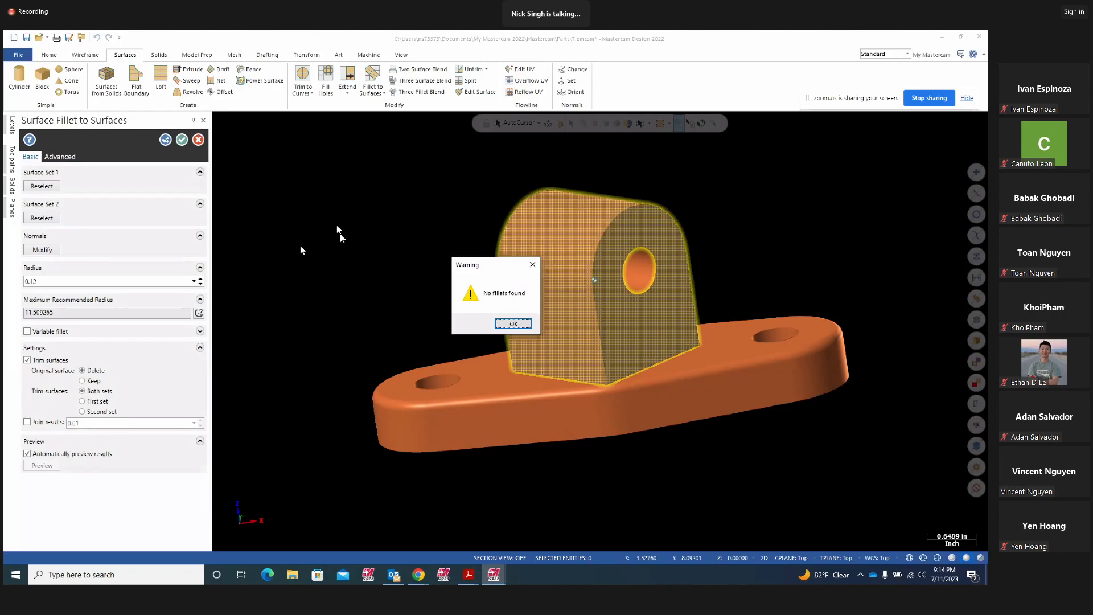
pyautogui.click(513, 323)
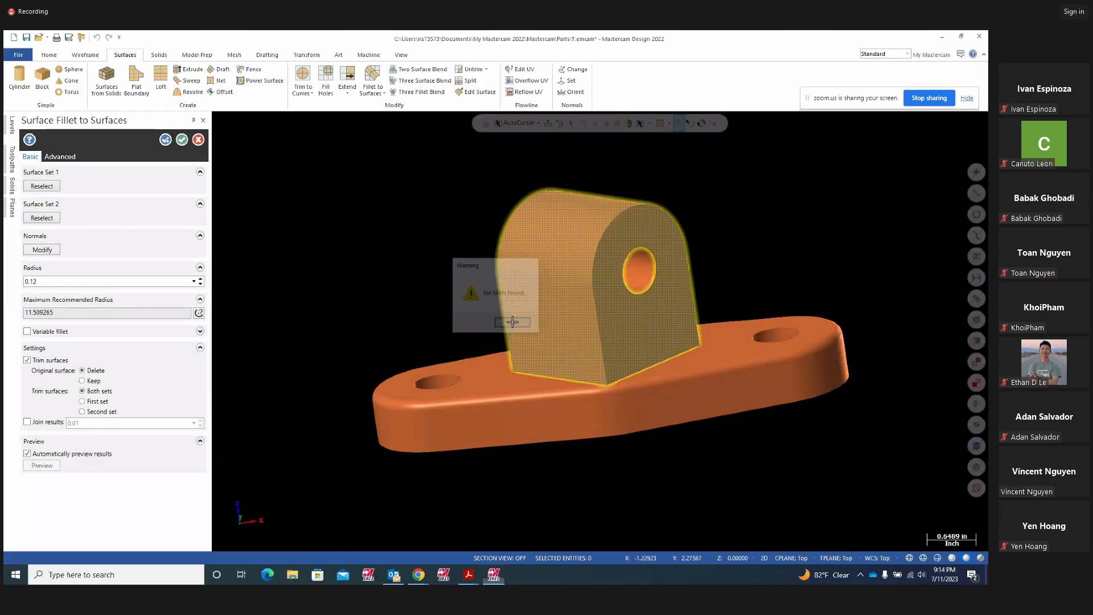
# - Flip the surface normals of the lug's outer surface and both flat end faces so they point inward
pyautogui.click(42, 250)
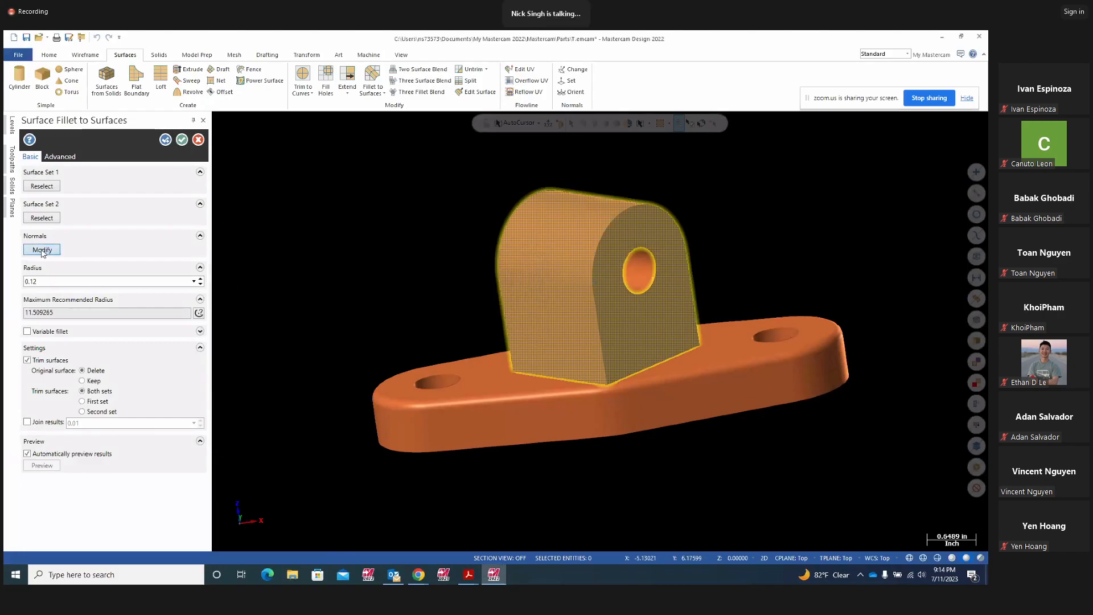
pyautogui.moveTo(364, 243); pyautogui.dragTo(470, 286, button='middle')
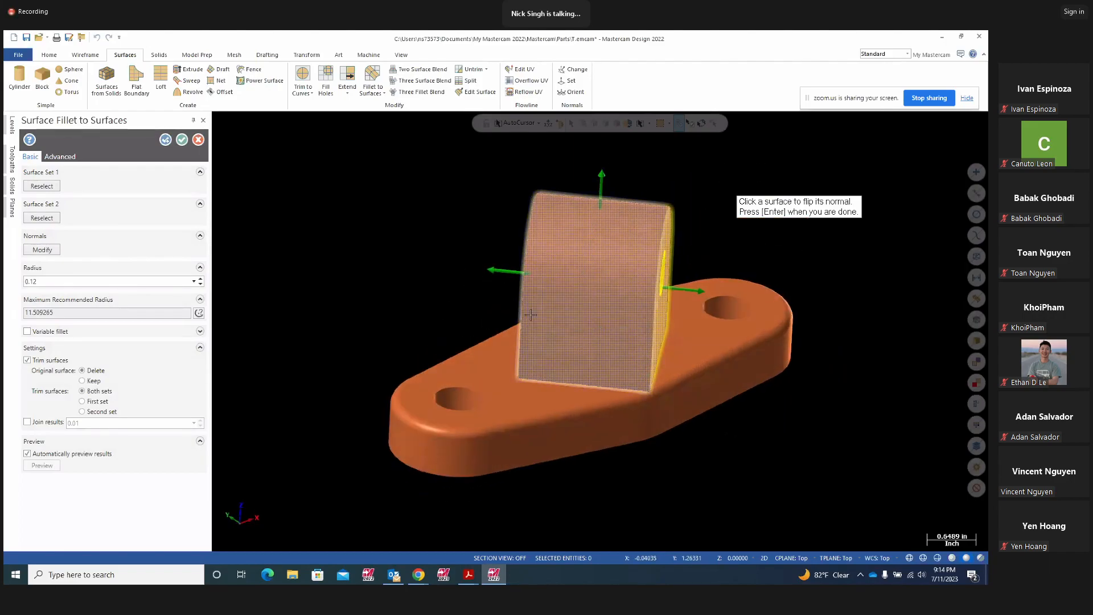
pyautogui.click(590, 242)
pyautogui.moveTo(591, 242); pyautogui.dragTo(686, 326, button='middle')
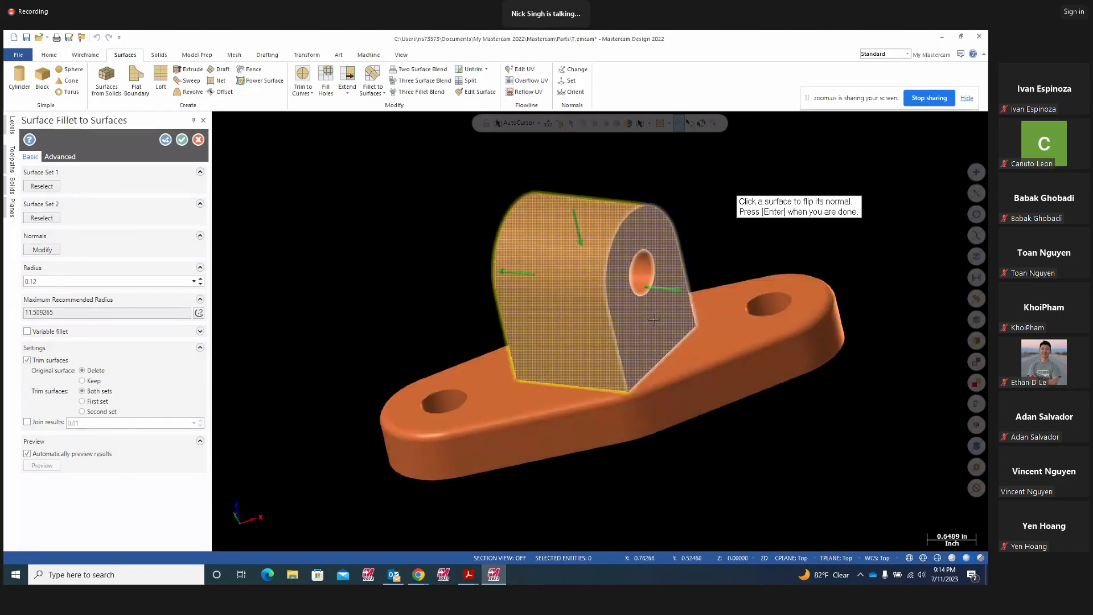
pyautogui.moveTo(468, 295); pyautogui.dragTo(381, 302, button='middle')
pyautogui.click(541, 308)
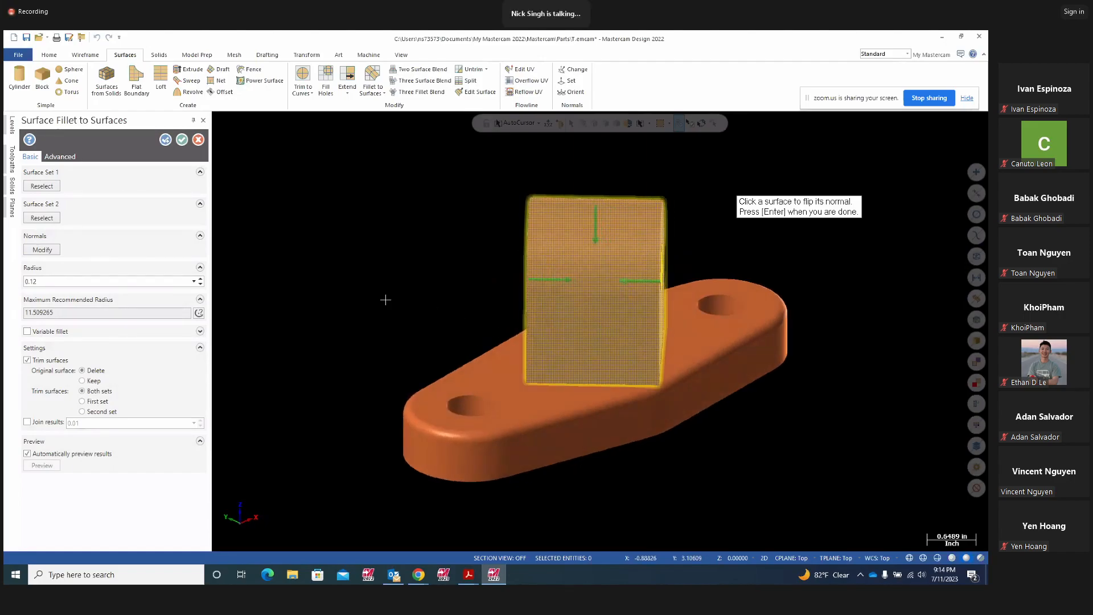
pyautogui.press('Return')
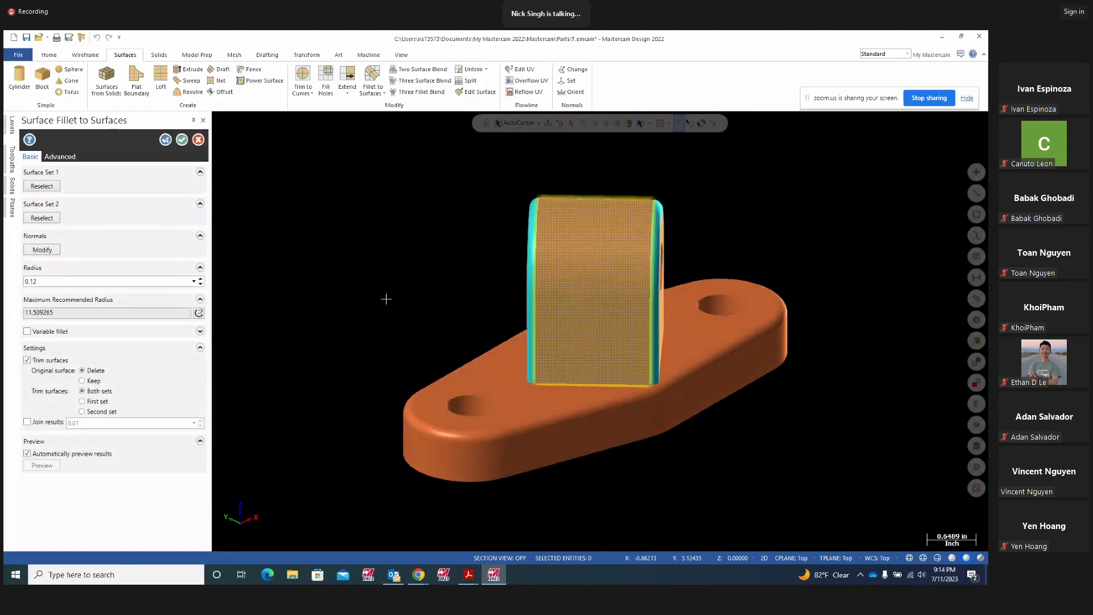
# - Create the trimmed 0.12 fillets around both flat end faces of the lug and exit the fillet command
pyautogui.moveTo(832, 401); pyautogui.dragTo(669, 372, button='middle')
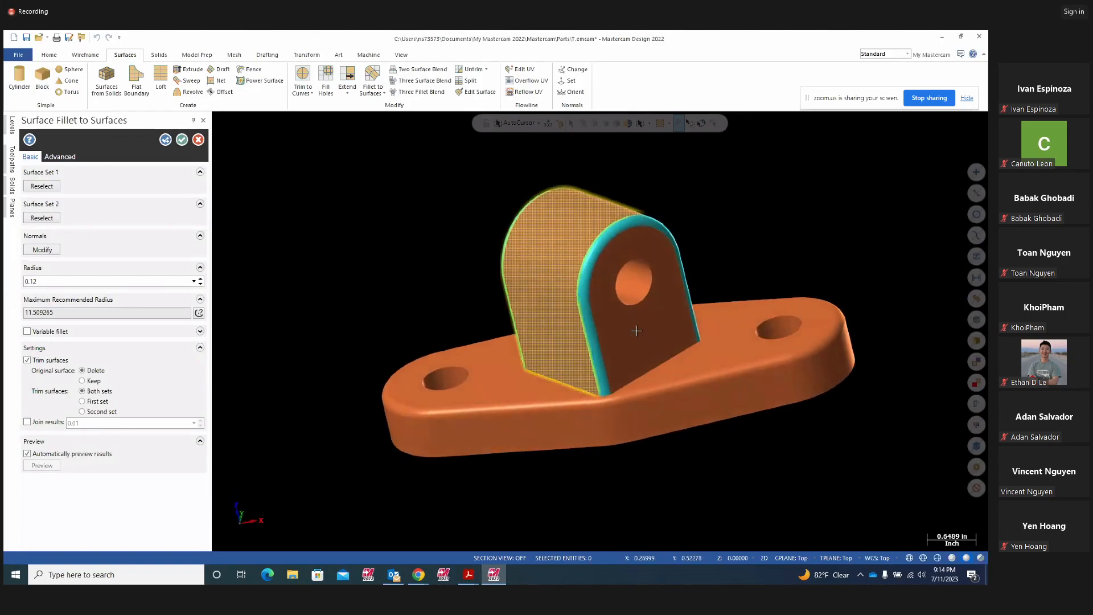
pyautogui.moveTo(630, 343)
pyautogui.mouseDown(button='middle')
pyautogui.moveTo(622, 339)
pyautogui.moveTo(642, 323)
pyautogui.mouseUp(button='middle')
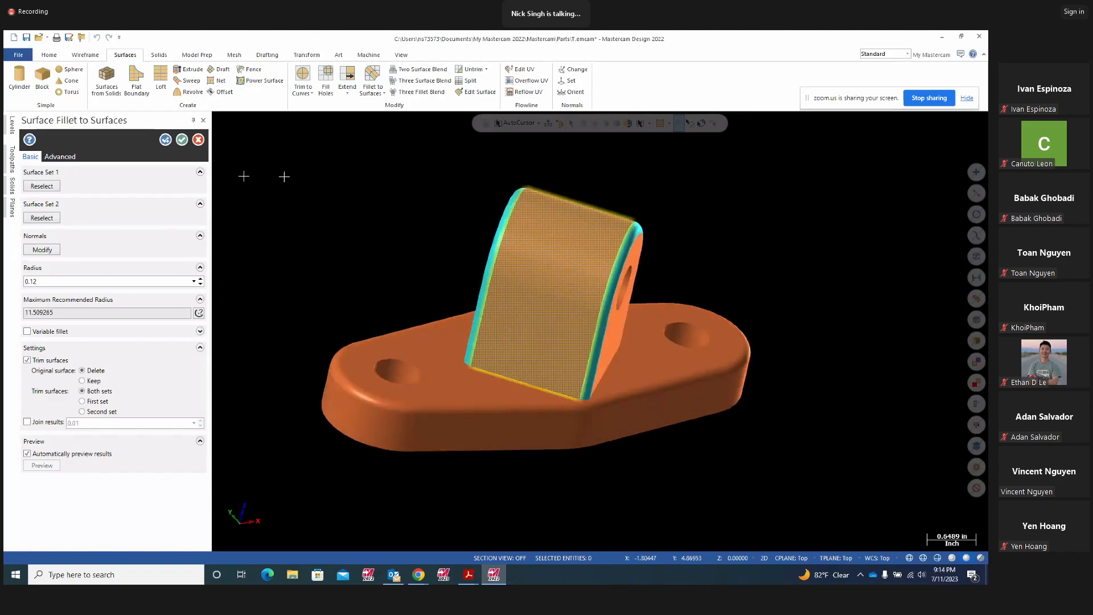
pyautogui.press('Return')
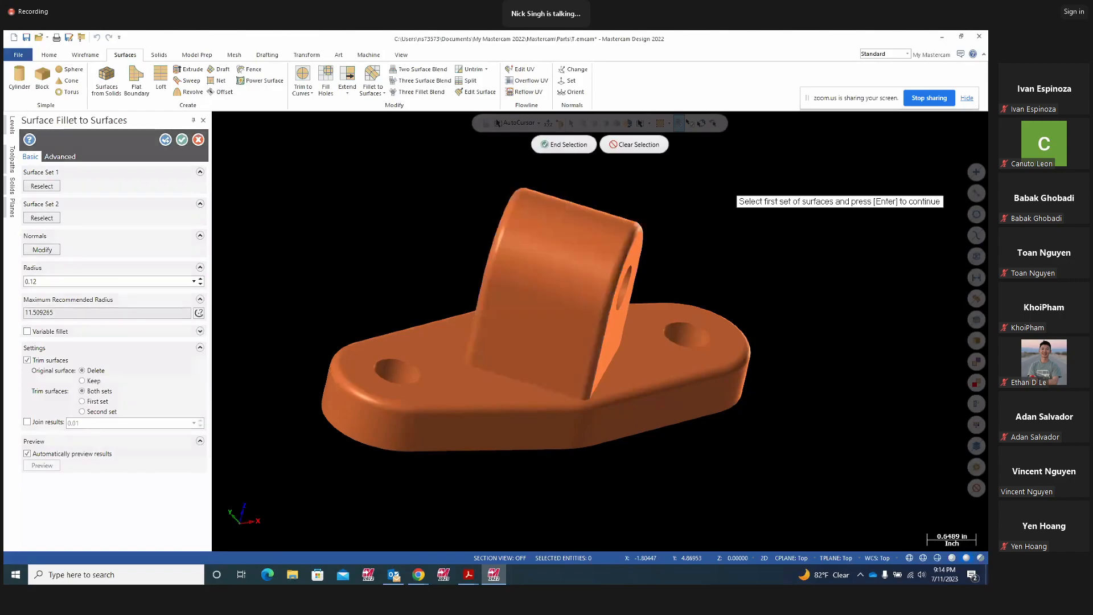
pyautogui.click(199, 142)
# - Undo the lug fillets and the base's edge fillet
pyautogui.moveTo(491, 247); pyautogui.dragTo(322, 163, button='middle')
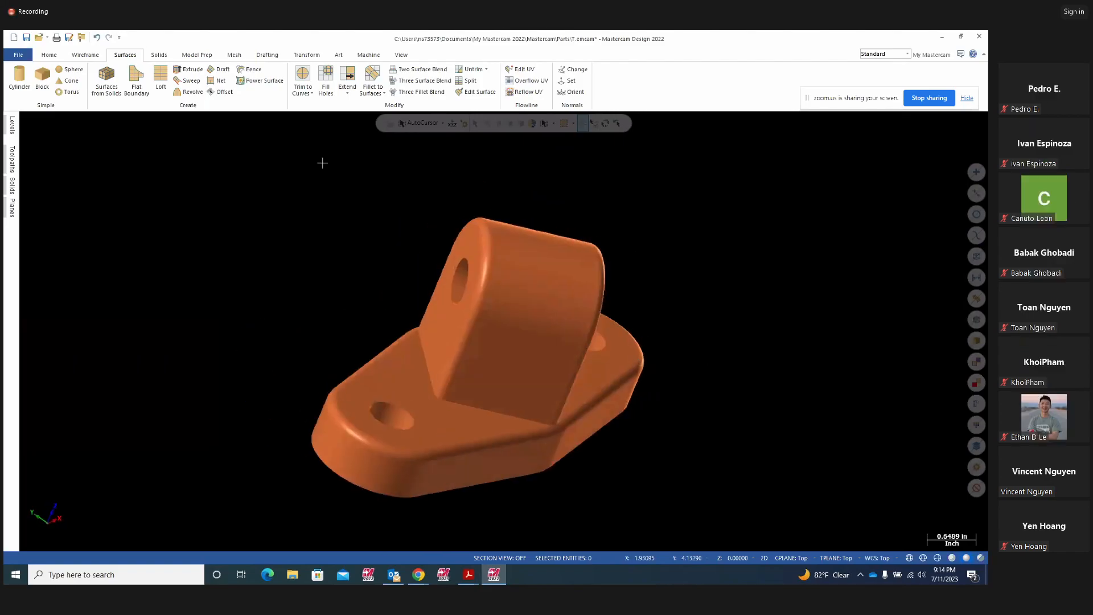
pyautogui.click(98, 39)
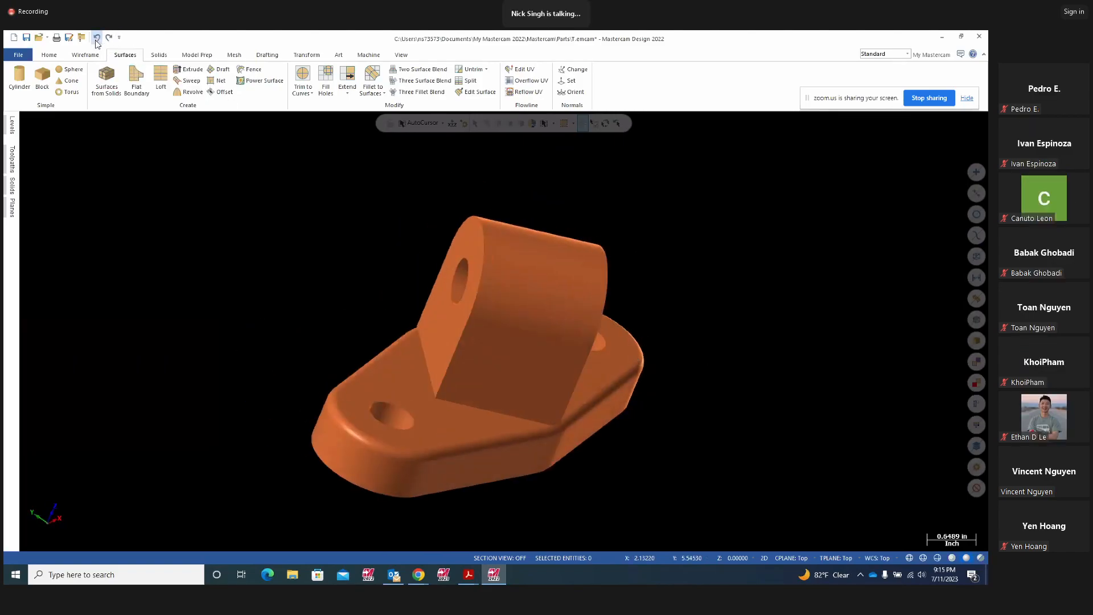
pyautogui.click(98, 39)
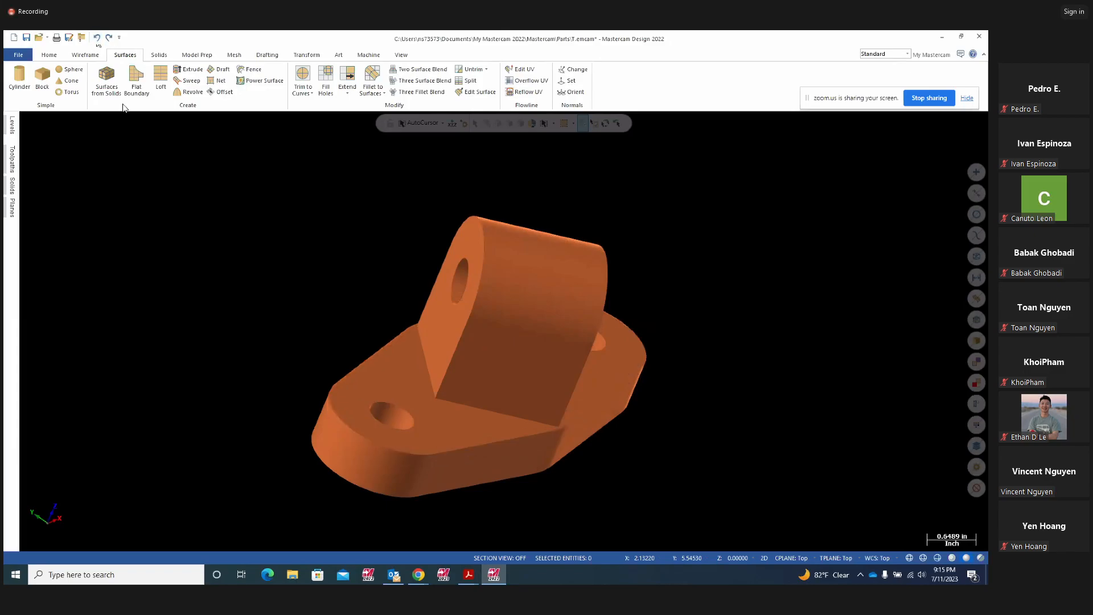
# - Redo the base's edge fillet and the lug fillets, and undo only the lug fillets
pyautogui.click(108, 38)
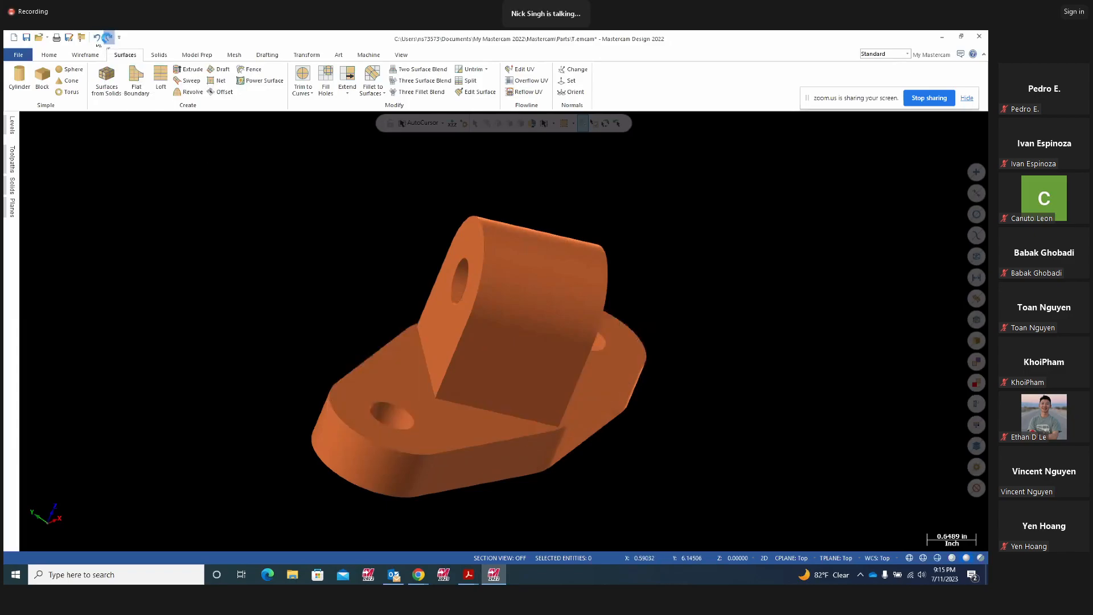
pyautogui.moveTo(707, 395)
pyautogui.mouseDown(button='middle')
pyautogui.moveTo(556, 386)
pyautogui.moveTo(672, 393)
pyautogui.mouseUp(button='middle')
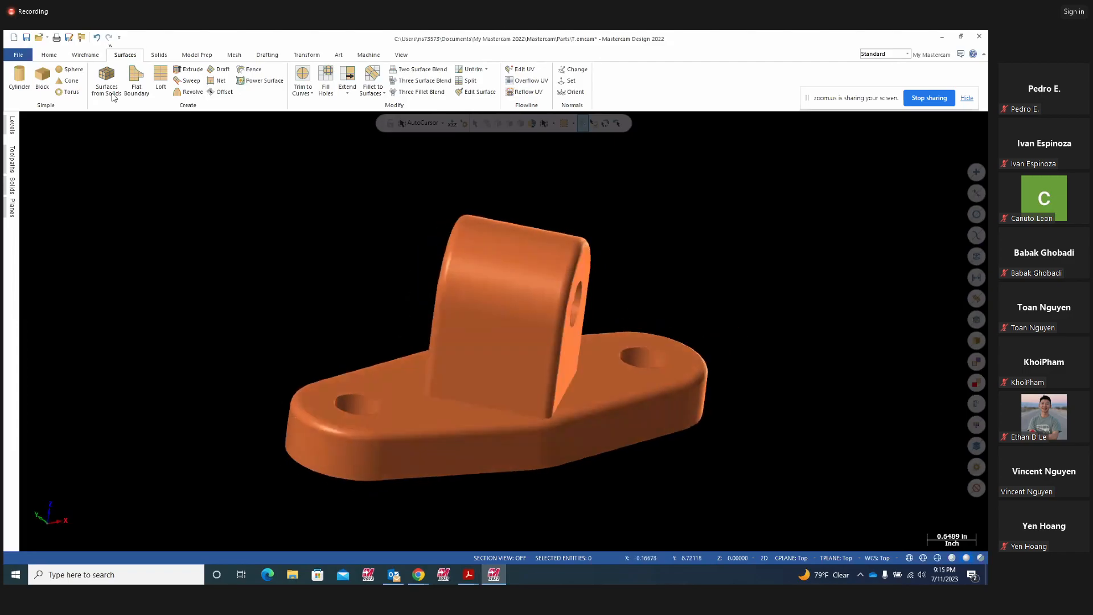
pyautogui.click(97, 37)
pyautogui.moveTo(269, 301)
pyautogui.mouseDown(button='middle')
pyautogui.moveTo(330, 278)
pyautogui.moveTo(396, 307)
pyautogui.mouseUp(button='middle')
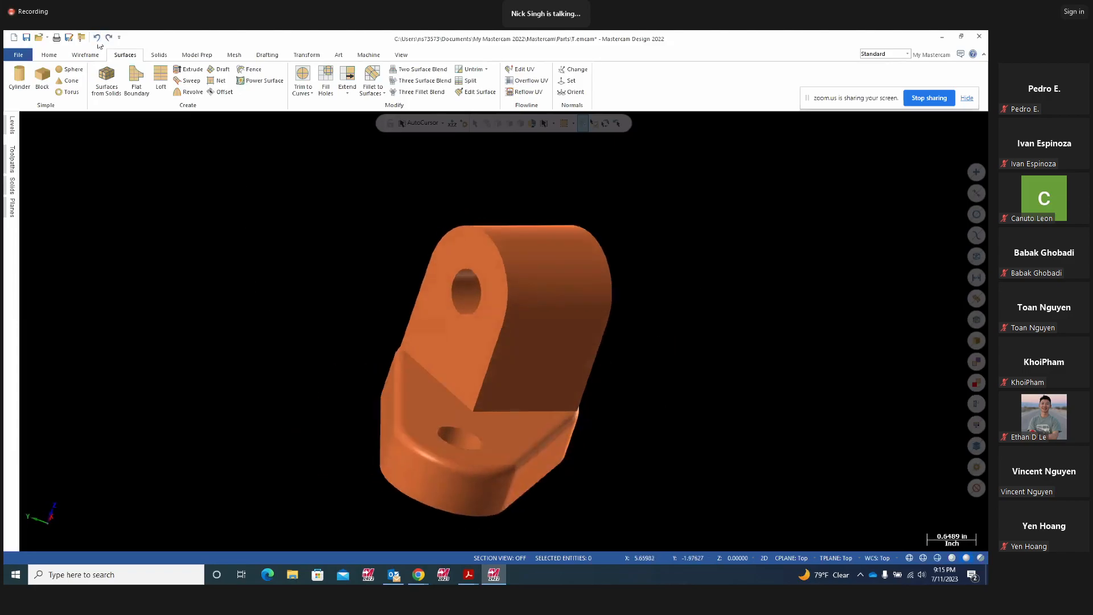
# - Examine from several angles where the lug's bottom corner meets the fillet along the base's top edge
pyautogui.rightClick(704, 246)
pyautogui.click(740, 373)
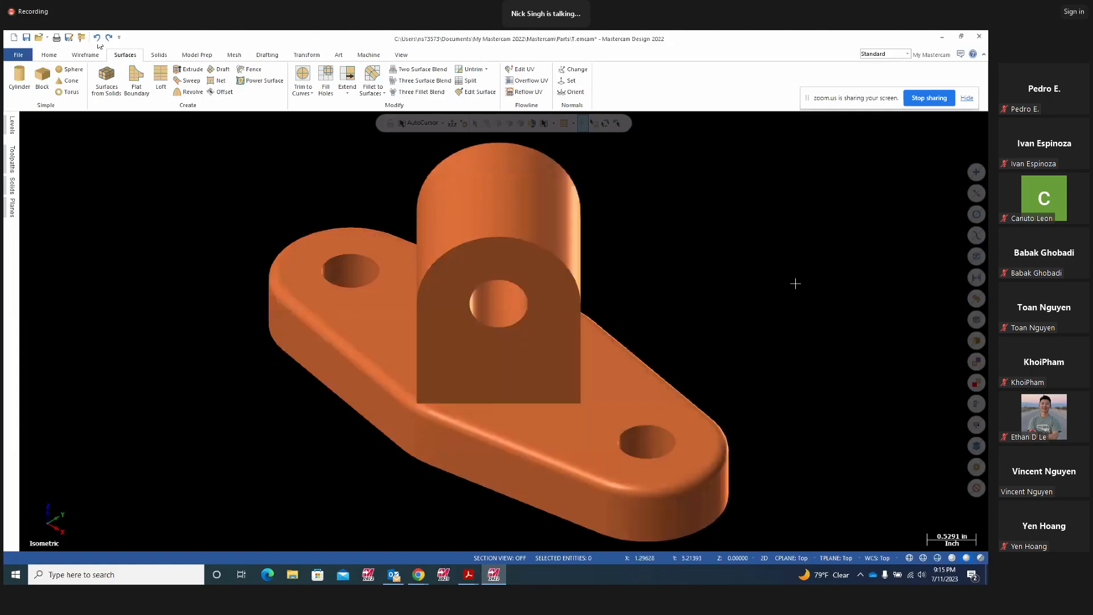
pyautogui.scroll(-1, 724, 310)
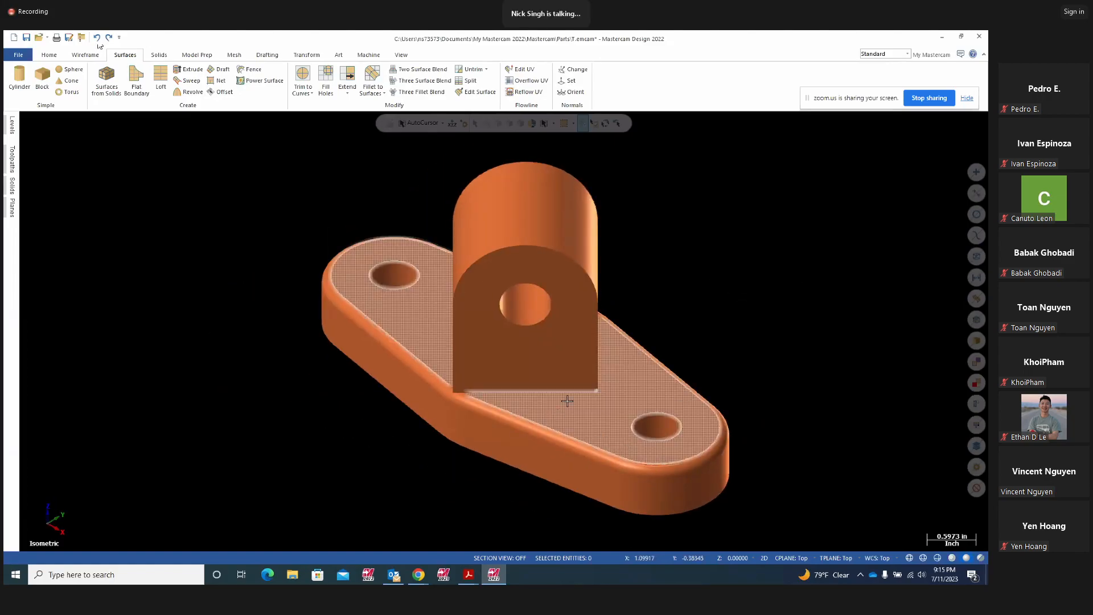
pyautogui.scroll(5, 428, 401)
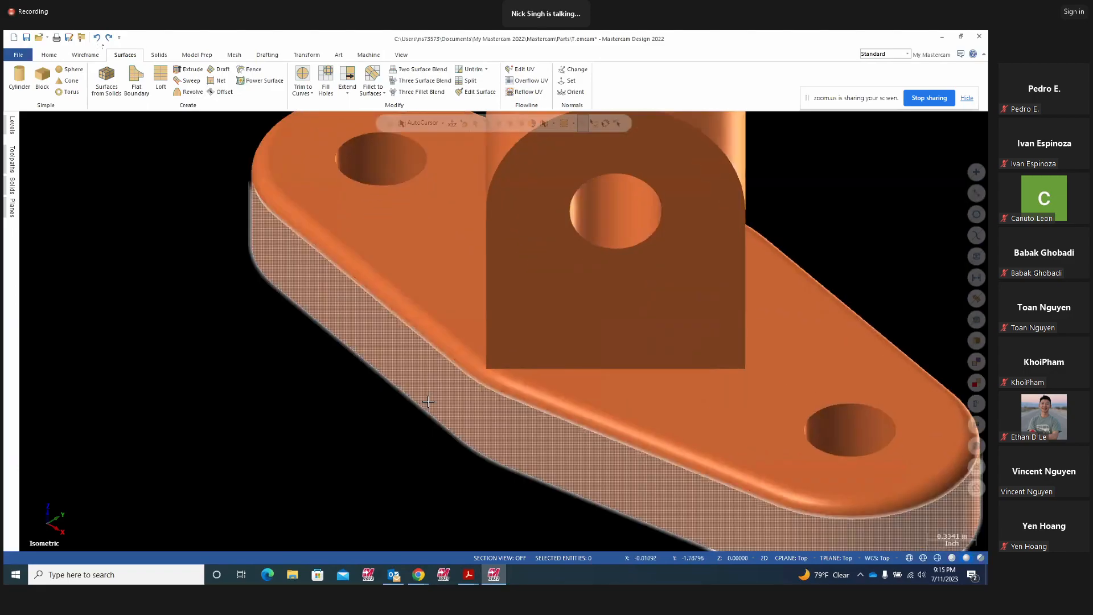
pyautogui.scroll(2, 428, 401)
pyautogui.moveTo(429, 392); pyautogui.dragTo(481, 383, button='middle')
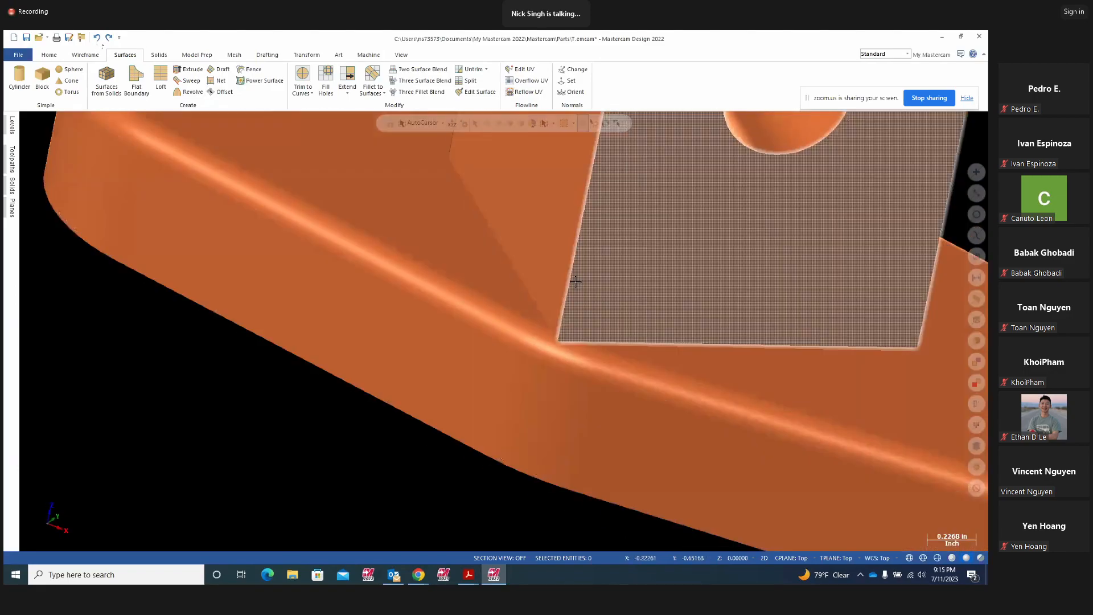
pyautogui.scroll(4, 554, 344)
pyautogui.moveTo(555, 344)
pyautogui.mouseDown(button='middle')
pyautogui.moveTo(581, 344)
pyautogui.moveTo(551, 320)
pyautogui.moveTo(491, 310)
pyautogui.mouseUp(button='middle')
pyautogui.scroll(5, 576, 356)
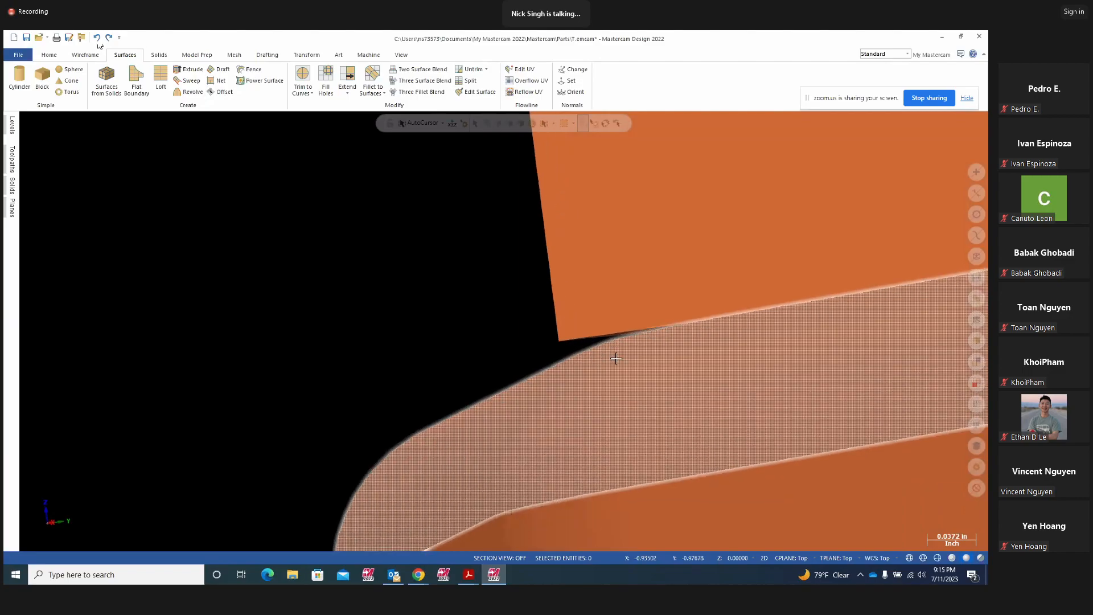
pyautogui.scroll(1, 615, 356)
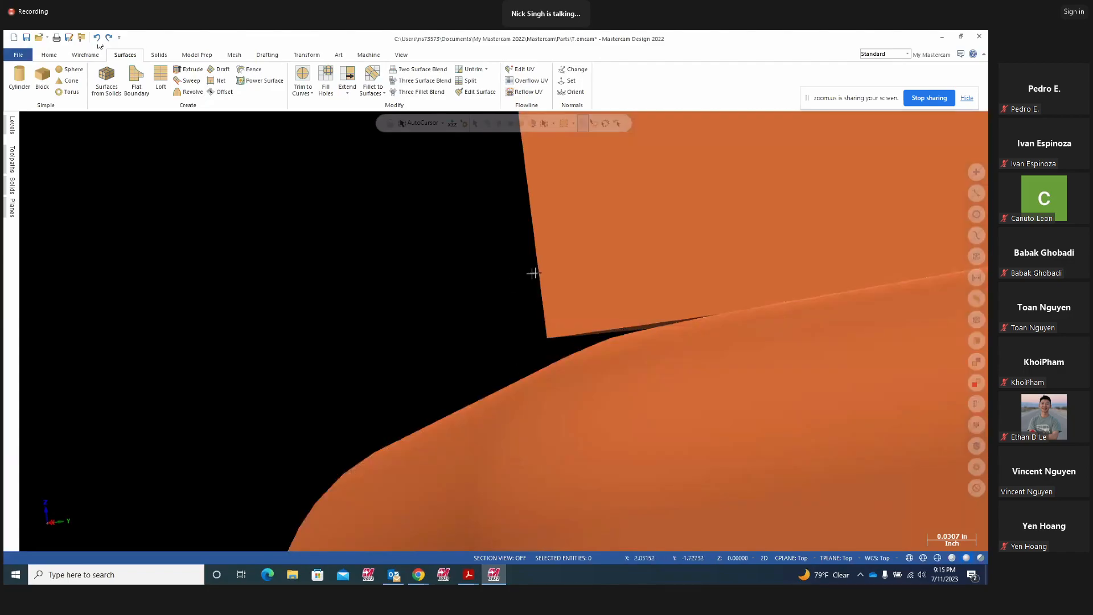
pyautogui.moveTo(533, 274); pyautogui.dragTo(558, 274, button='middle')
pyautogui.scroll(-1, 558, 274)
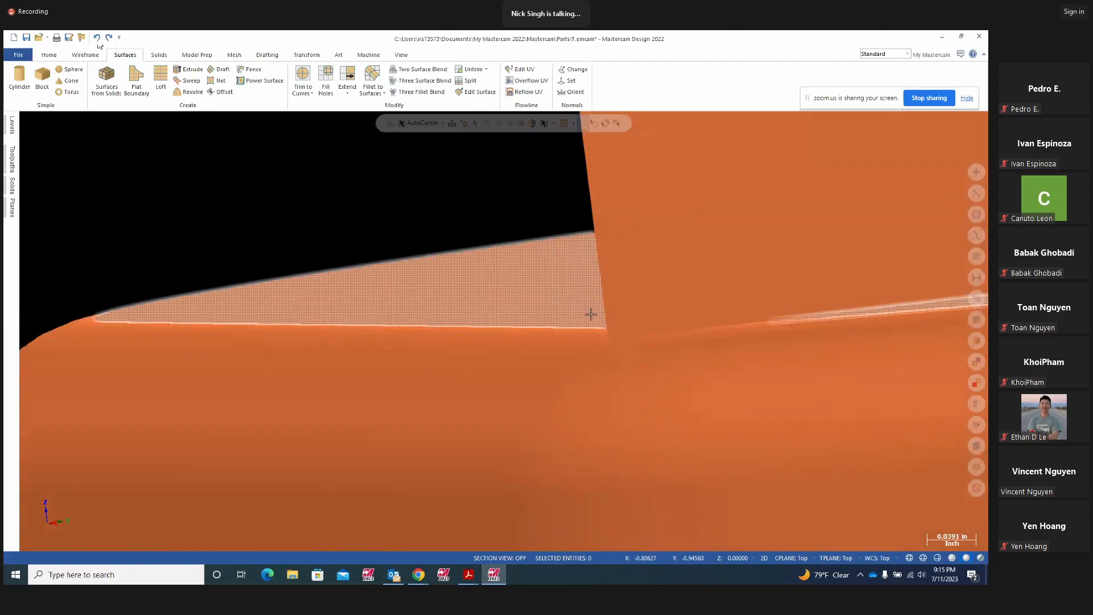
pyautogui.scroll(-6, 590, 314)
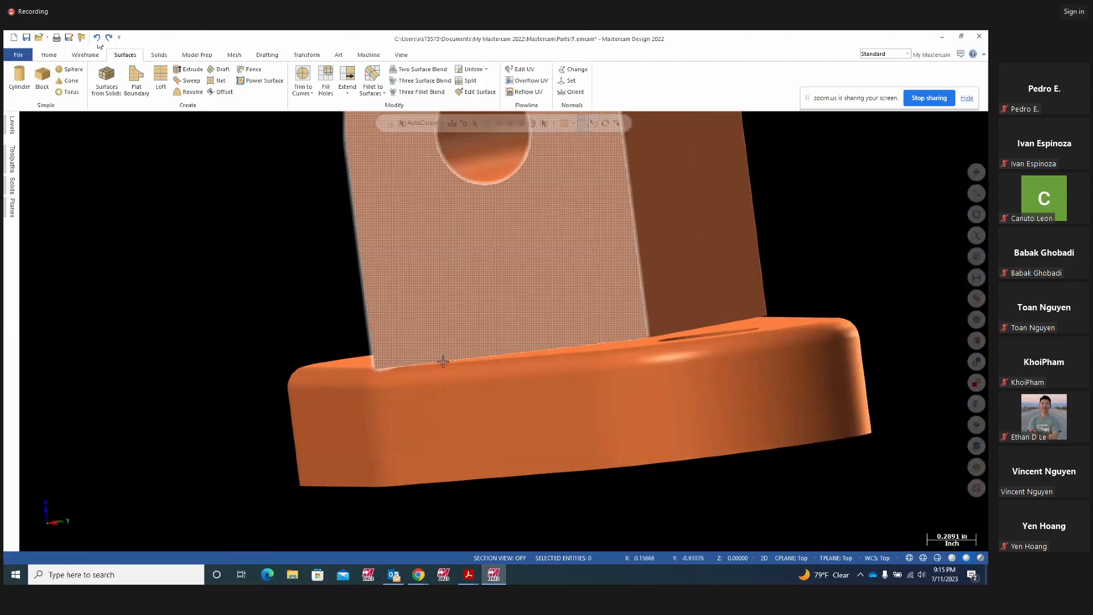
pyautogui.scroll(-3, 450, 363)
pyautogui.moveTo(455, 365); pyautogui.dragTo(712, 370, button='middle')
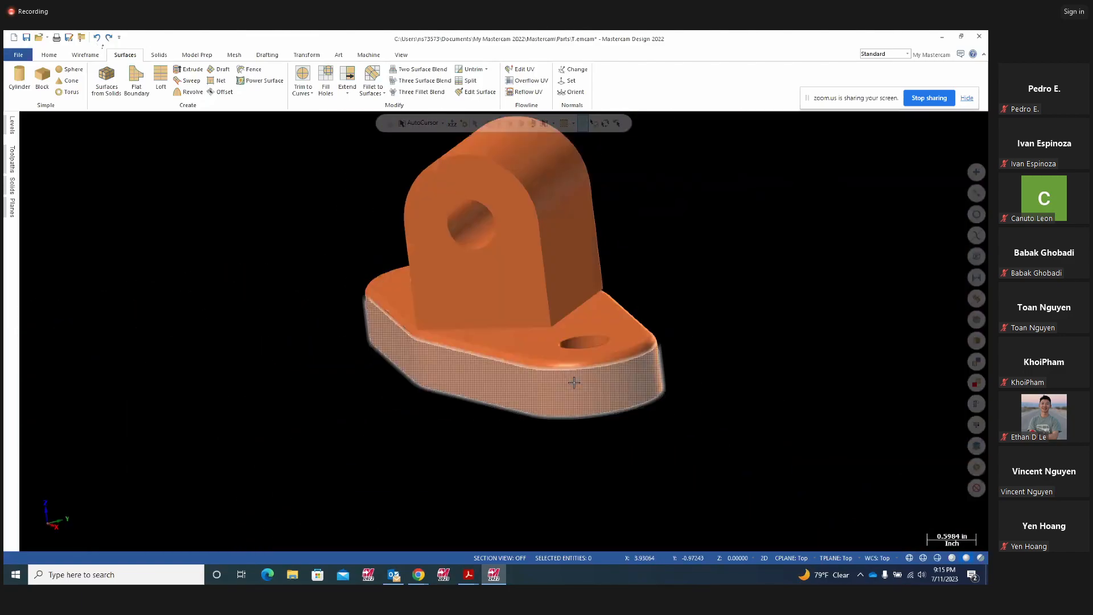
pyautogui.rightClick(723, 371)
pyautogui.click(734, 455)
pyautogui.scroll(3, 434, 432)
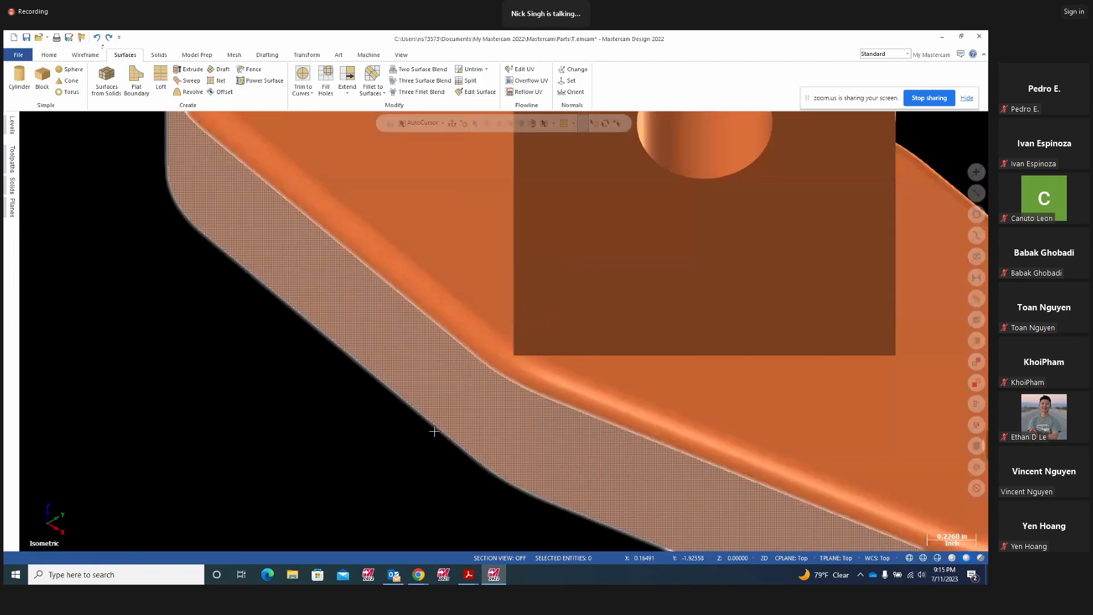
pyautogui.scroll(-3, 302, 391)
pyautogui.moveTo(307, 398); pyautogui.dragTo(340, 388, button='middle')
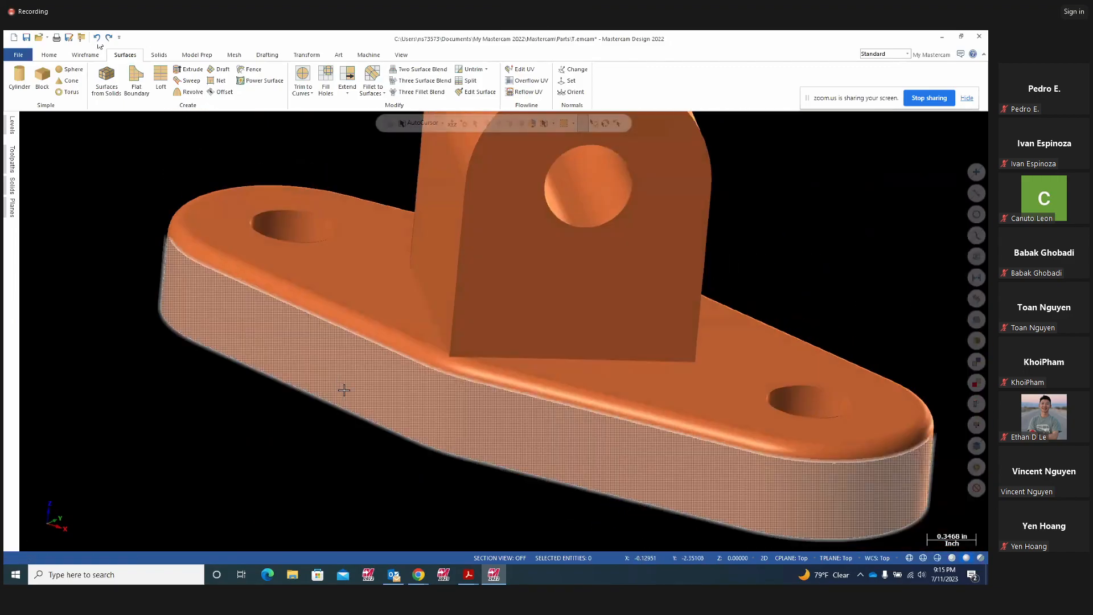
pyautogui.scroll(-4, 344, 390)
pyautogui.moveTo(729, 407)
pyautogui.mouseDown(button='middle')
pyautogui.moveTo(757, 376)
pyautogui.moveTo(818, 399)
pyautogui.mouseUp(button='middle')
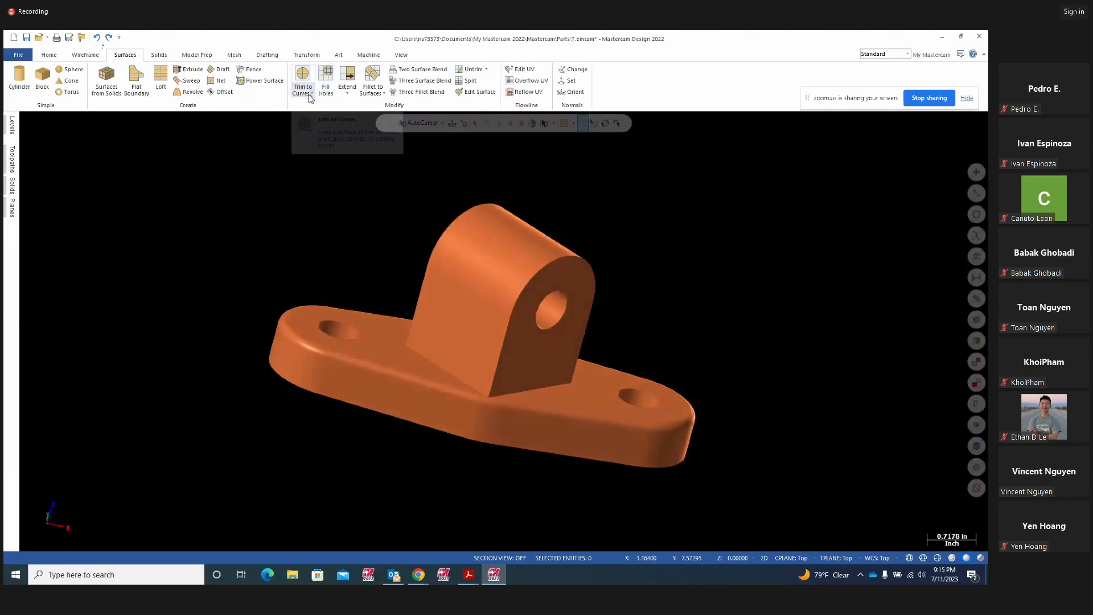
# - Set up a trimmed 0.12 radius surface fillet between the lug's two flat end faces and its curved outer surface
pyautogui.click(383, 95)
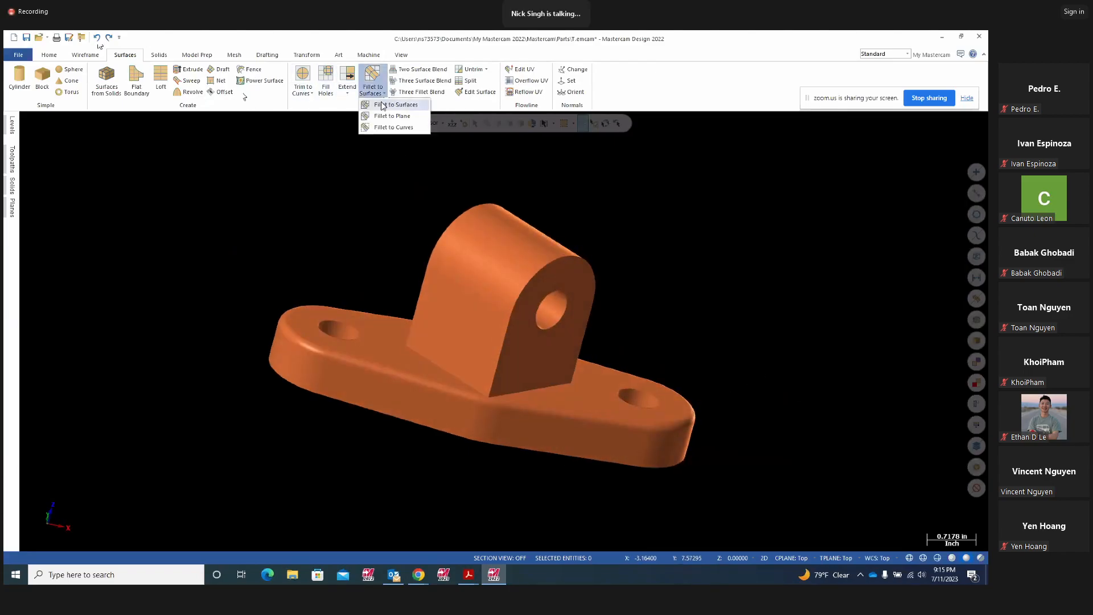
pyautogui.click(395, 104)
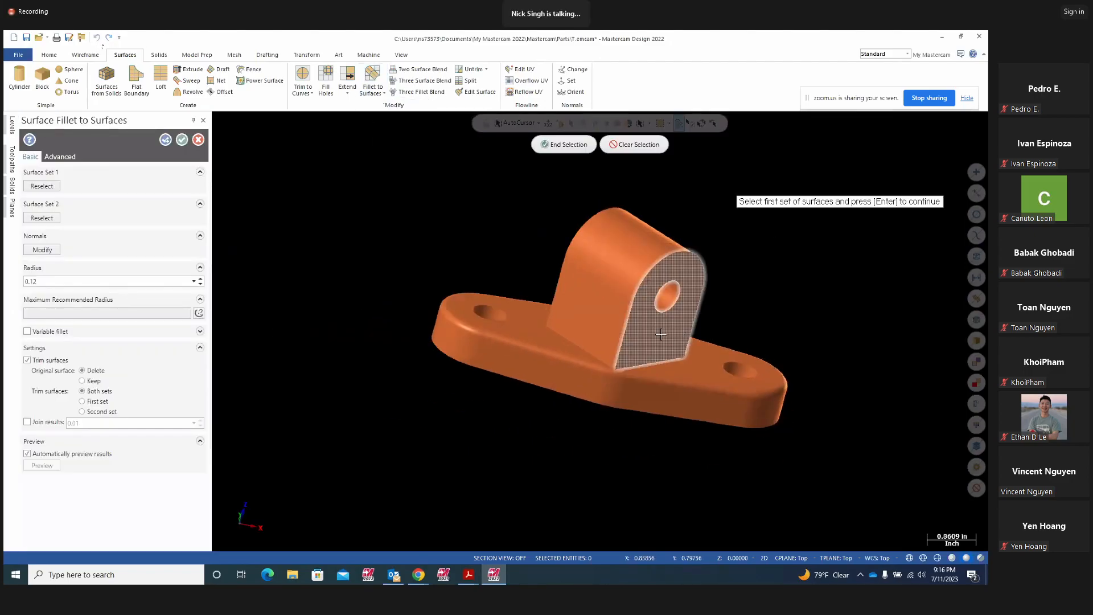
pyautogui.moveTo(370, 300); pyautogui.dragTo(568, 289, button='middle')
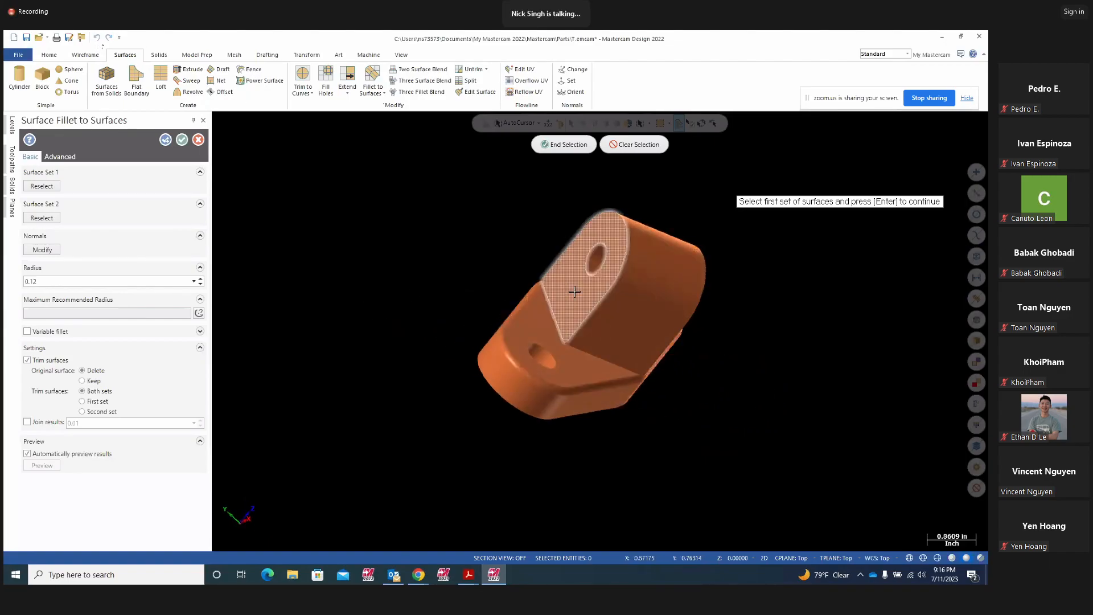
pyautogui.moveTo(814, 357); pyautogui.dragTo(716, 362, button='middle')
pyautogui.press('Return')
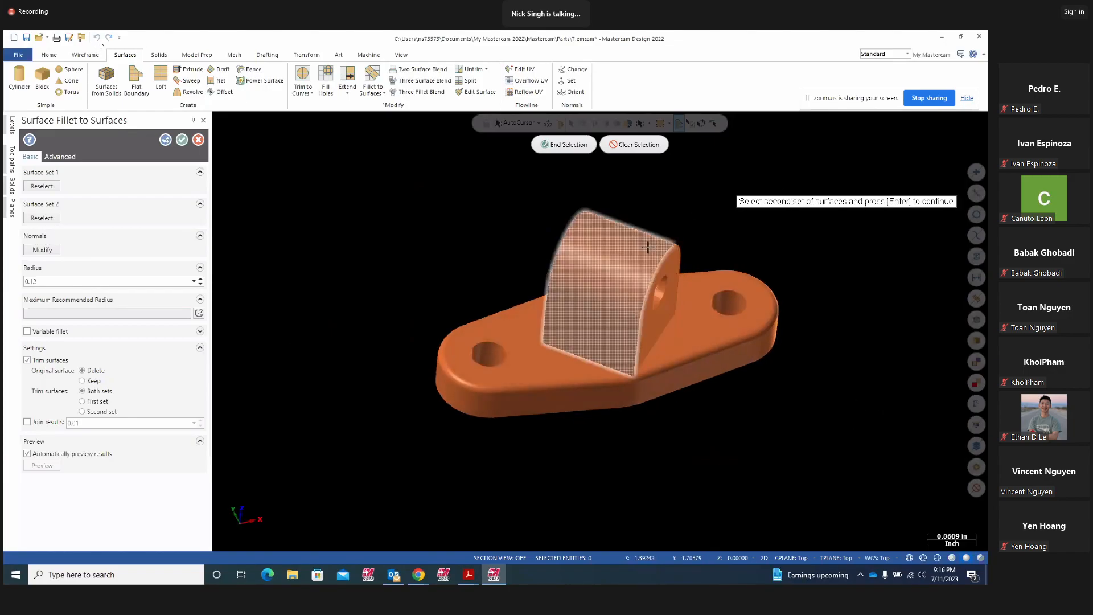
pyautogui.click(630, 251)
pyautogui.moveTo(631, 251); pyautogui.dragTo(824, 403, button='middle')
pyautogui.press('Return')
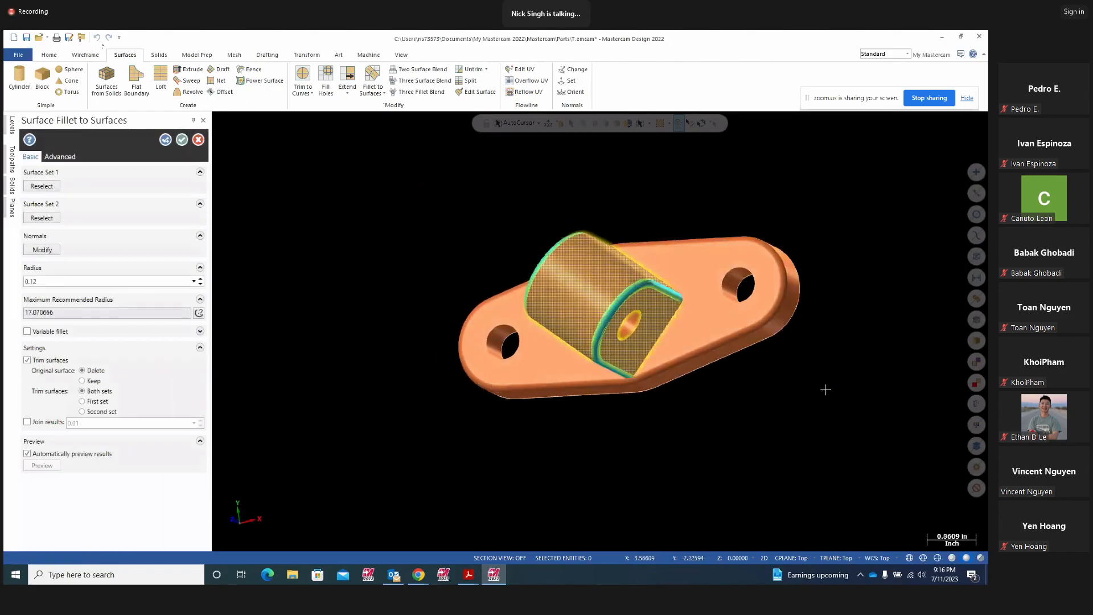
pyautogui.moveTo(676, 449); pyautogui.dragTo(776, 389, button='middle')
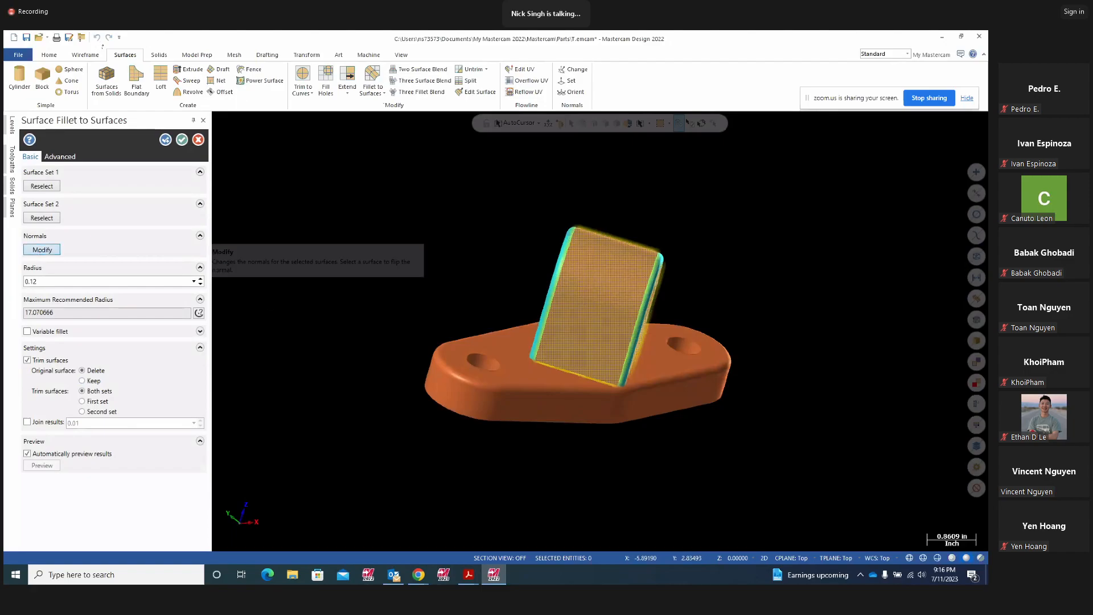
# - Try the lug fillet with the normals of the outer surface and both flat end faces pointing outward
pyautogui.click(41, 251)
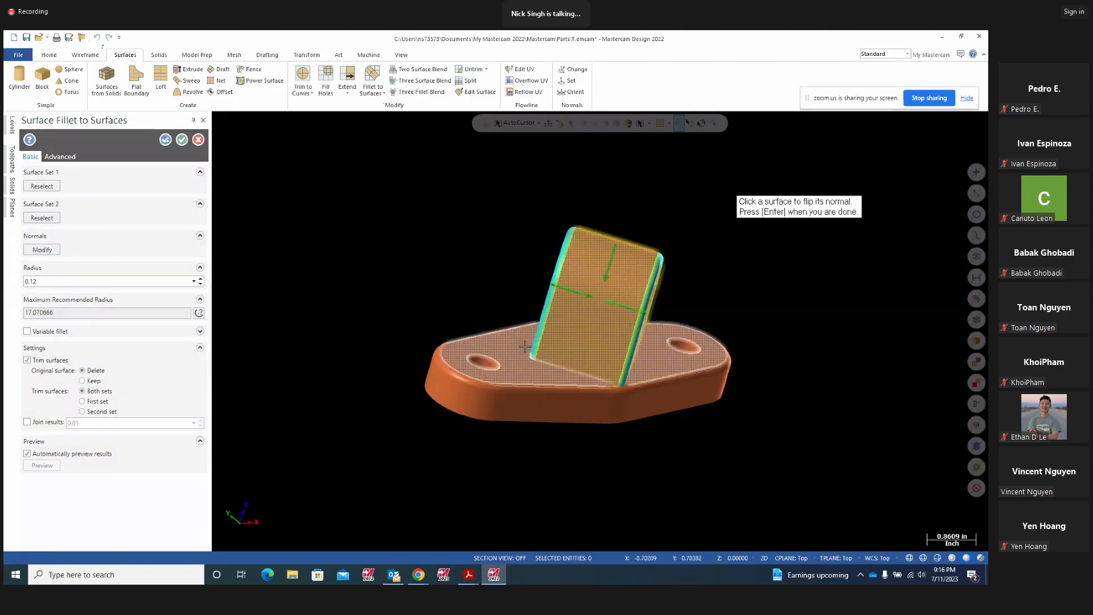
pyautogui.moveTo(488, 432); pyautogui.dragTo(566, 313, button='middle')
pyautogui.moveTo(751, 398); pyautogui.dragTo(645, 347, button='middle')
pyautogui.click(572, 324)
pyautogui.press('Return')
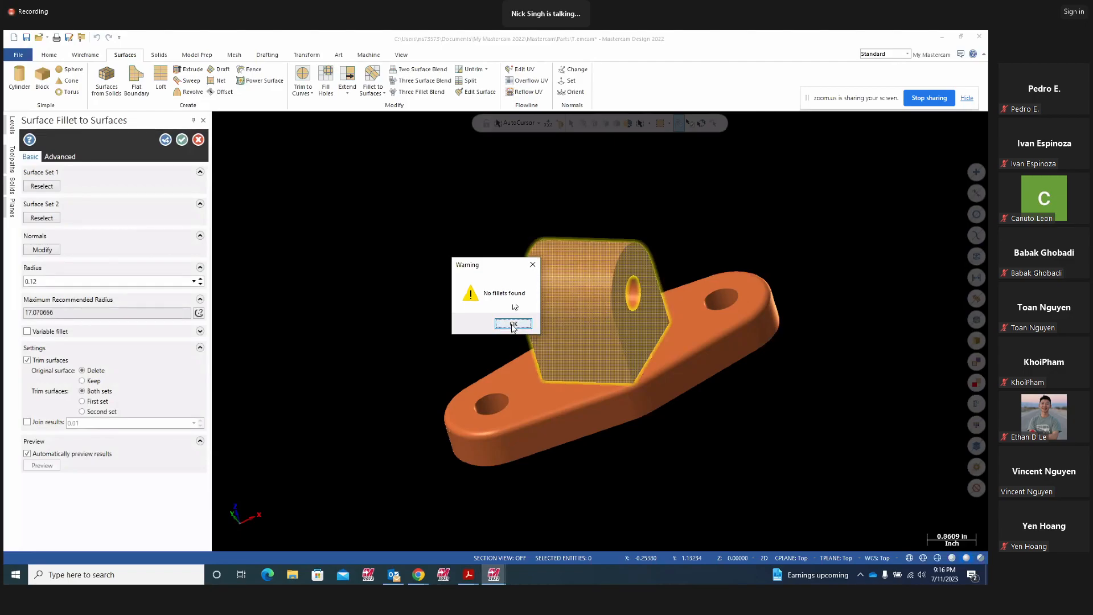
pyautogui.click(513, 325)
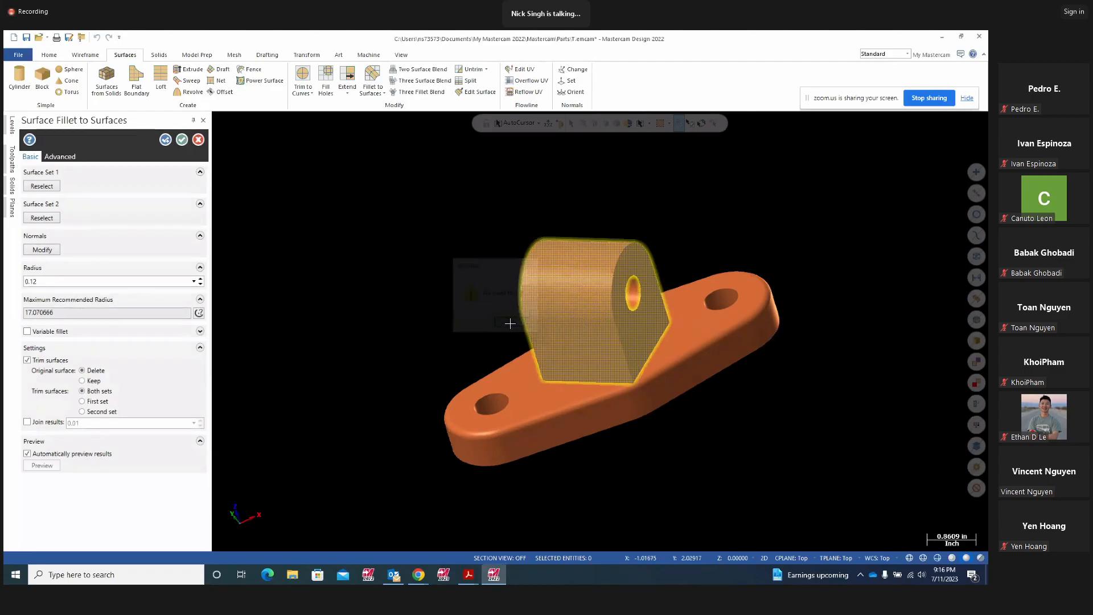
# - Flip the surface normals of the lug's outer surface and both flat end faces so they point inward
pyautogui.click(42, 250)
pyautogui.moveTo(706, 468); pyautogui.dragTo(659, 471, button='middle')
pyautogui.click(634, 332)
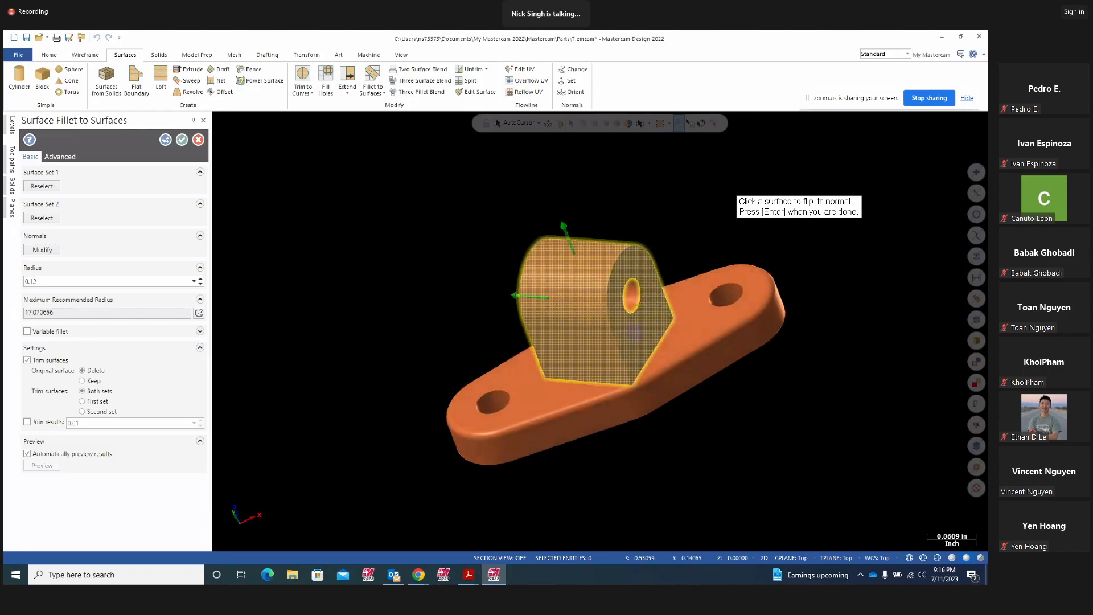
pyautogui.moveTo(747, 456); pyautogui.dragTo(802, 447, button='middle')
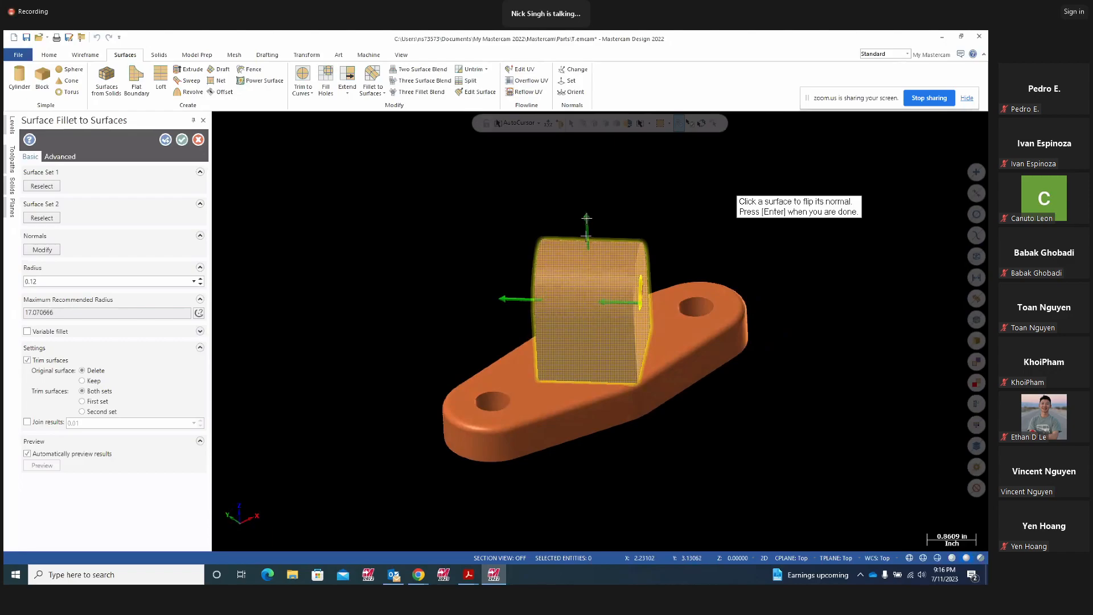
pyautogui.click(587, 272)
pyautogui.moveTo(372, 354); pyautogui.dragTo(546, 331, button='middle')
pyautogui.click(546, 328)
pyautogui.moveTo(839, 397); pyautogui.dragTo(766, 398, button='middle')
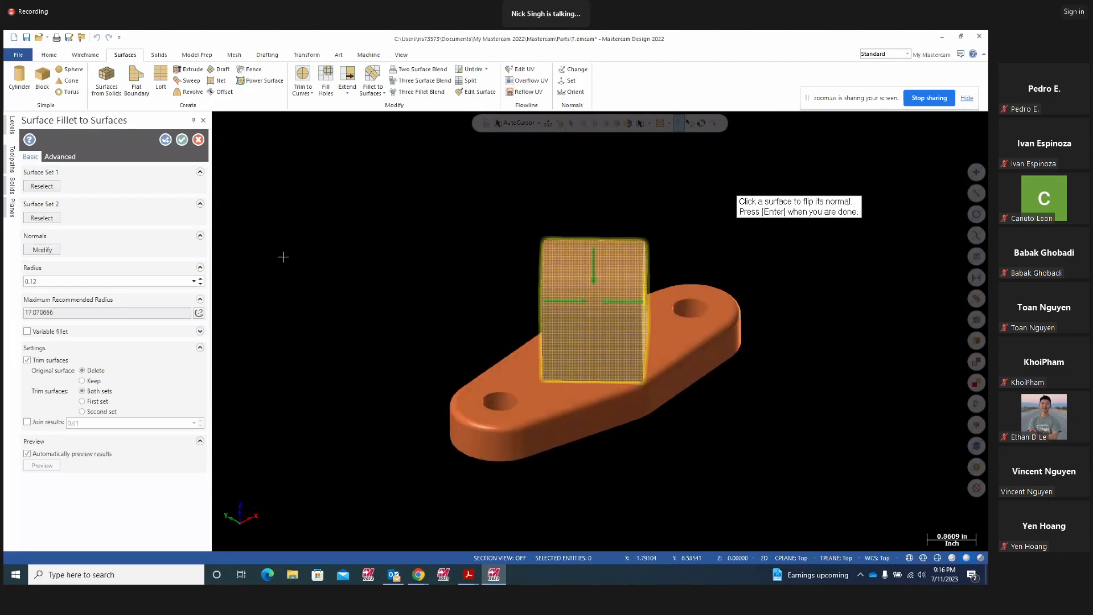
pyautogui.press('Return')
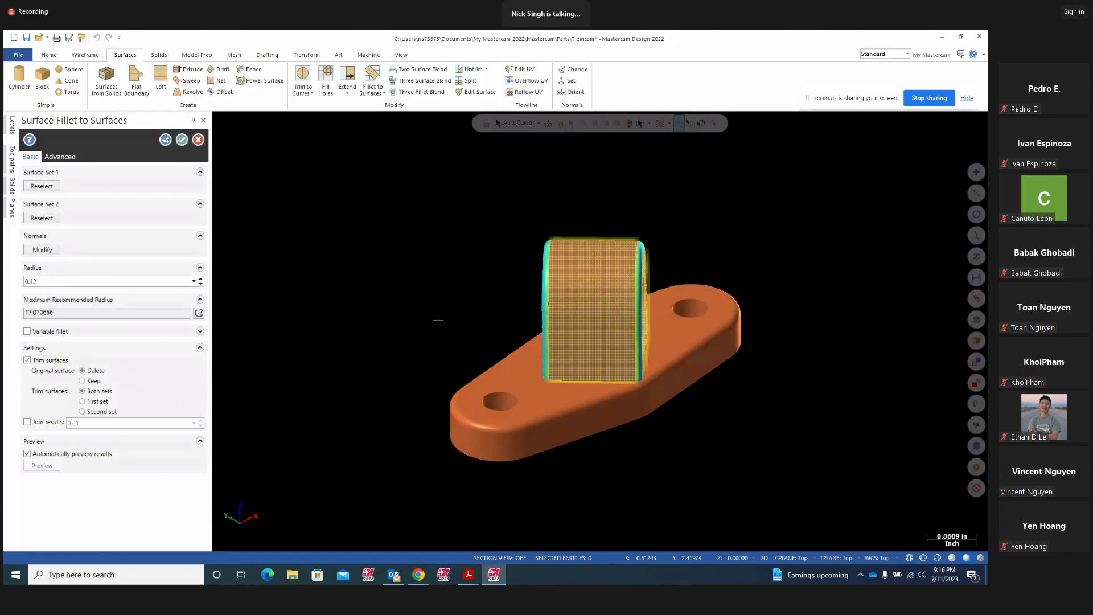
# - Create the trimmed 0.12 fillets around both lug end faces and keep the fillet command active for another fillet
pyautogui.doubleClick(39, 281)
pyautogui.moveTo(363, 427); pyautogui.dragTo(342, 410, button='middle')
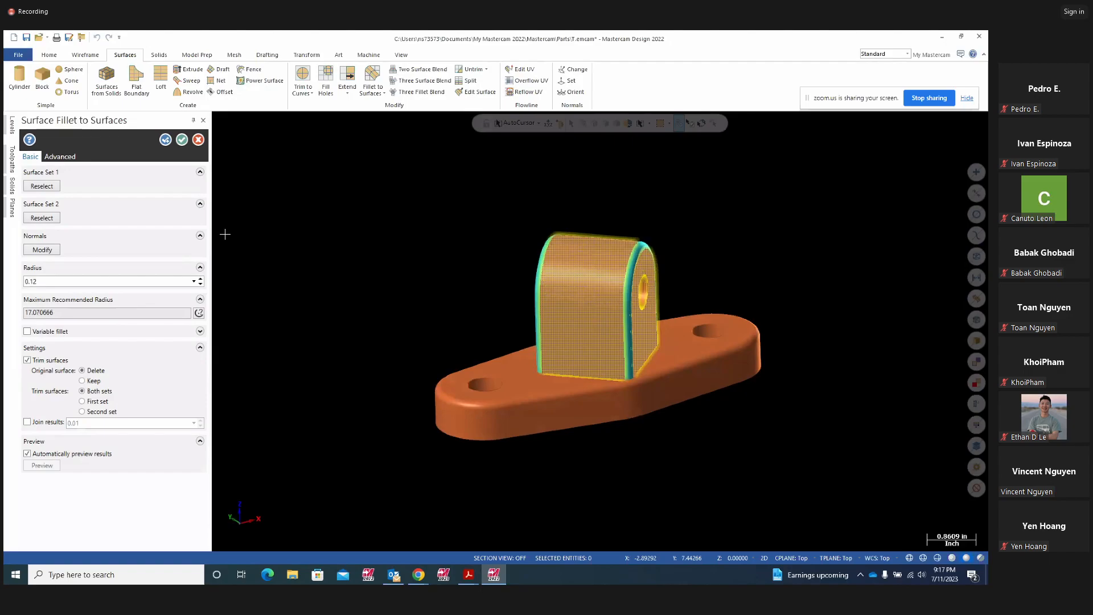
pyautogui.click(165, 139)
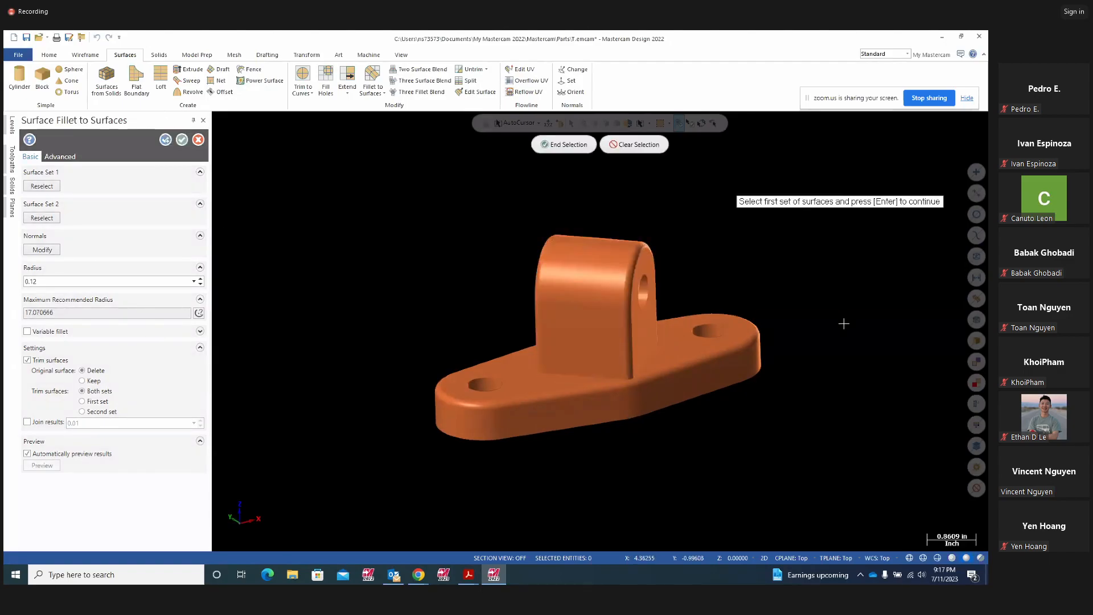
# - Choose the base's flat top surface and its edge fillet as the first surface set for the next fillet
pyautogui.moveTo(845, 320); pyautogui.dragTo(790, 331, button='middle')
pyautogui.scroll(2, 800, 343)
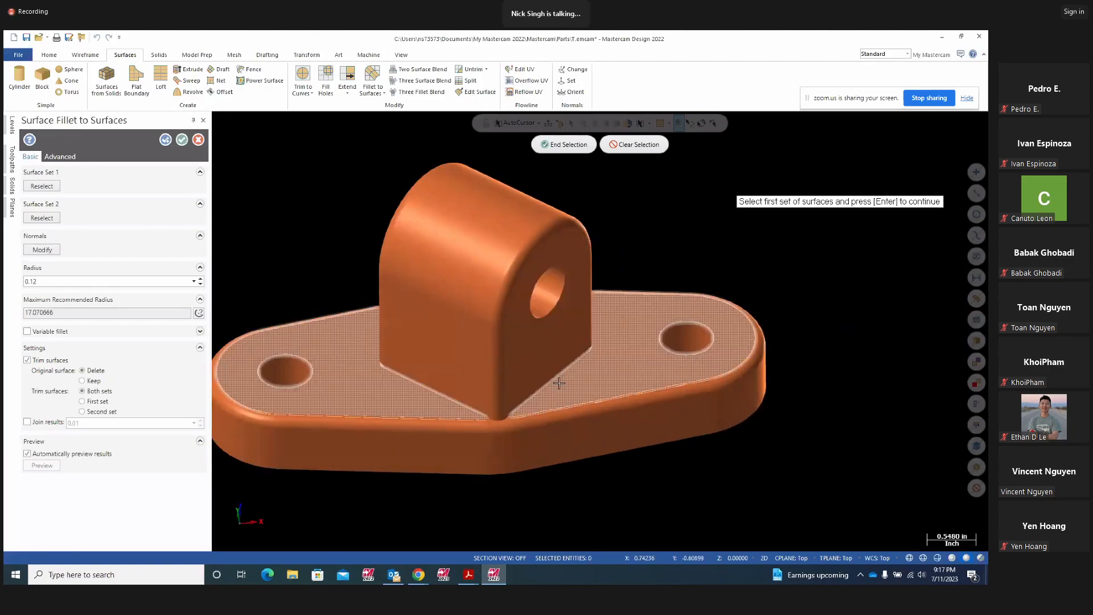
pyautogui.scroll(5, 557, 399)
pyautogui.scroll(2, 457, 380)
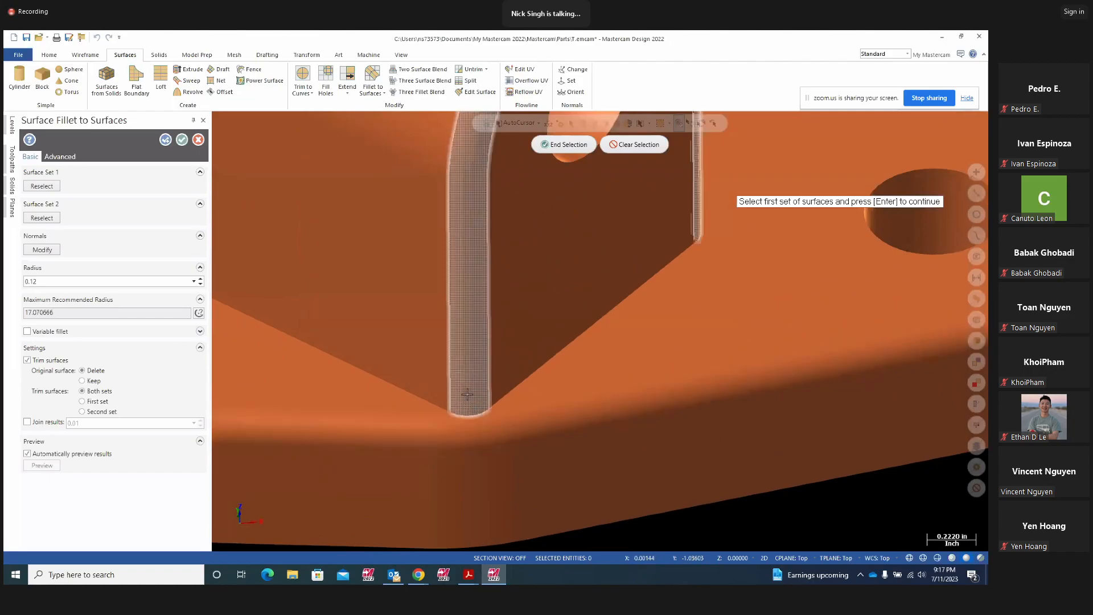
pyautogui.scroll(-5, 757, 360)
pyautogui.scroll(-1, 808, 295)
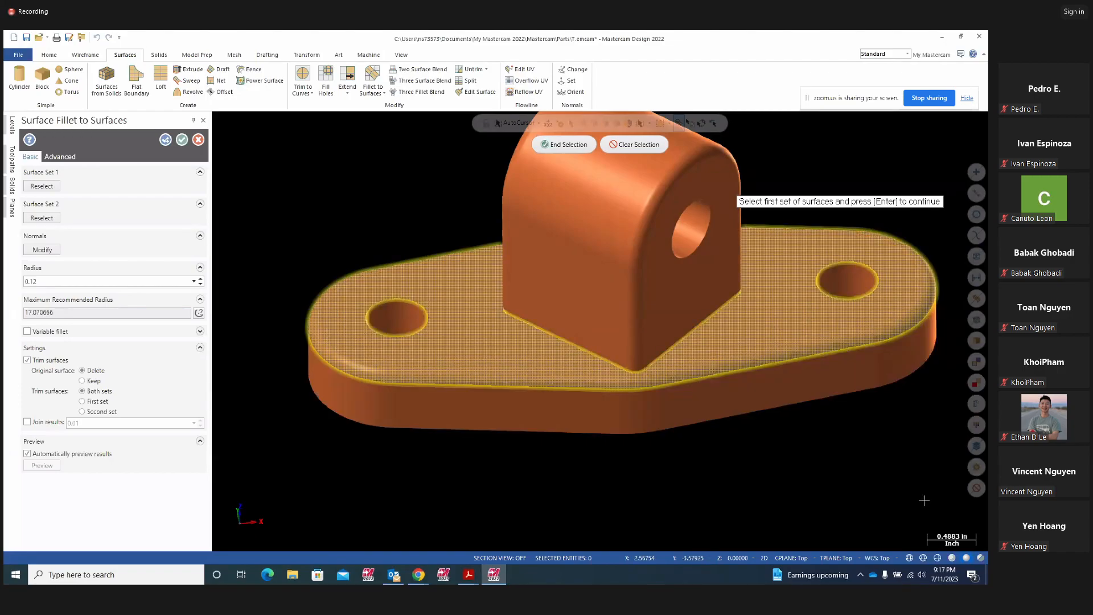
pyautogui.press('Return')
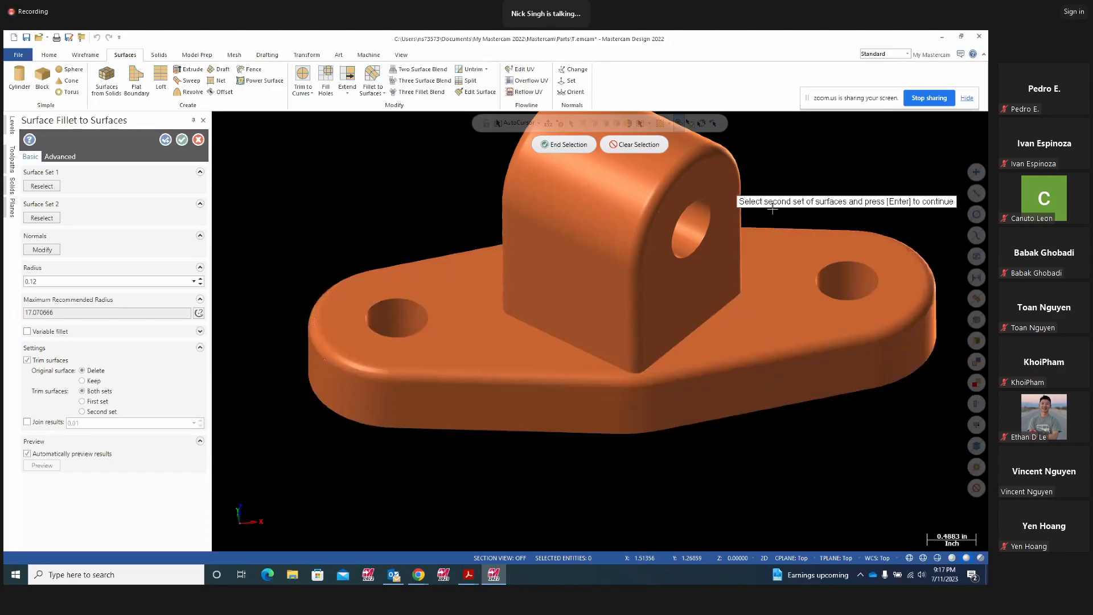
# - Choose the lug's outer surface, both flat end faces and its edge fillets as the second surface set for the 0.12 fillet
pyautogui.click(651, 306)
pyautogui.click(636, 306)
pyautogui.click(599, 300)
pyautogui.scroll(-5, 599, 300)
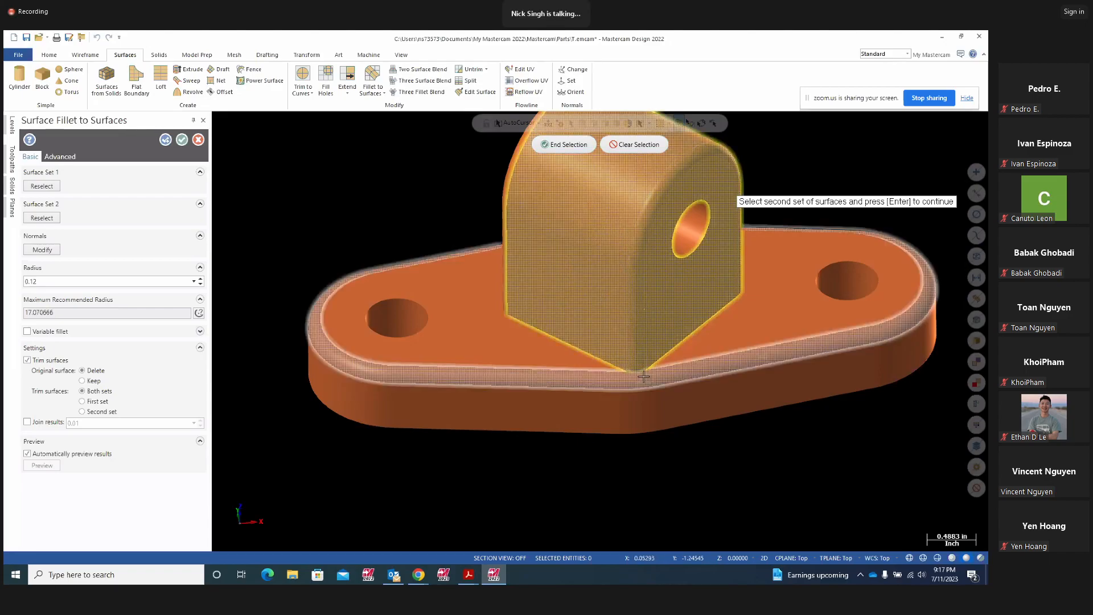
pyautogui.moveTo(569, 382); pyautogui.dragTo(711, 392, button='middle')
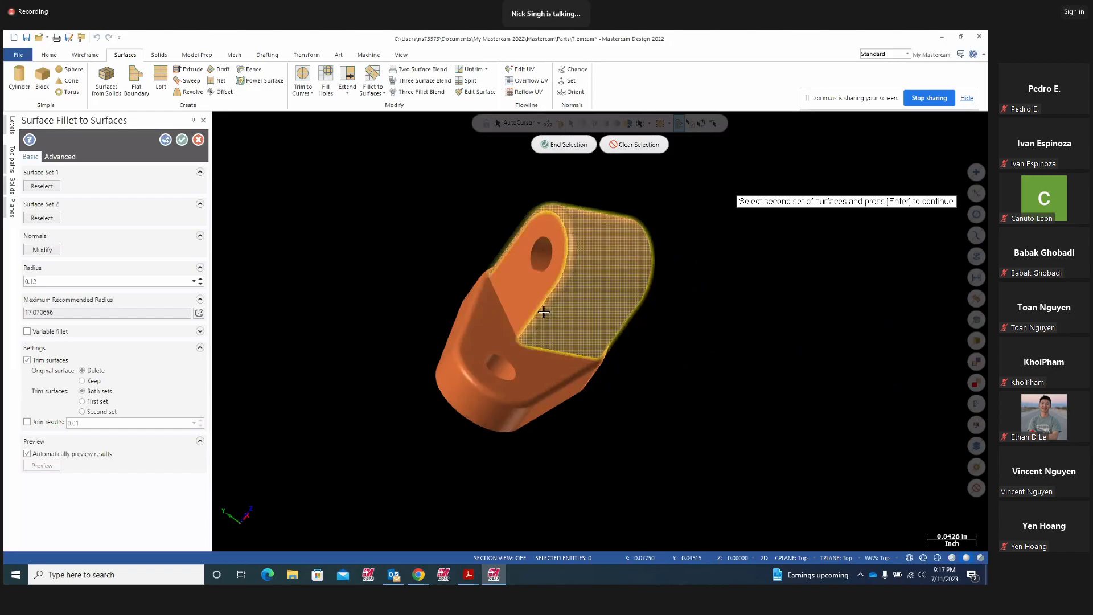
pyautogui.click(527, 298)
pyautogui.moveTo(829, 415)
pyautogui.mouseDown(button='middle')
pyautogui.moveTo(487, 361)
pyautogui.moveTo(498, 379)
pyautogui.mouseUp(button='middle')
pyautogui.press('Return')
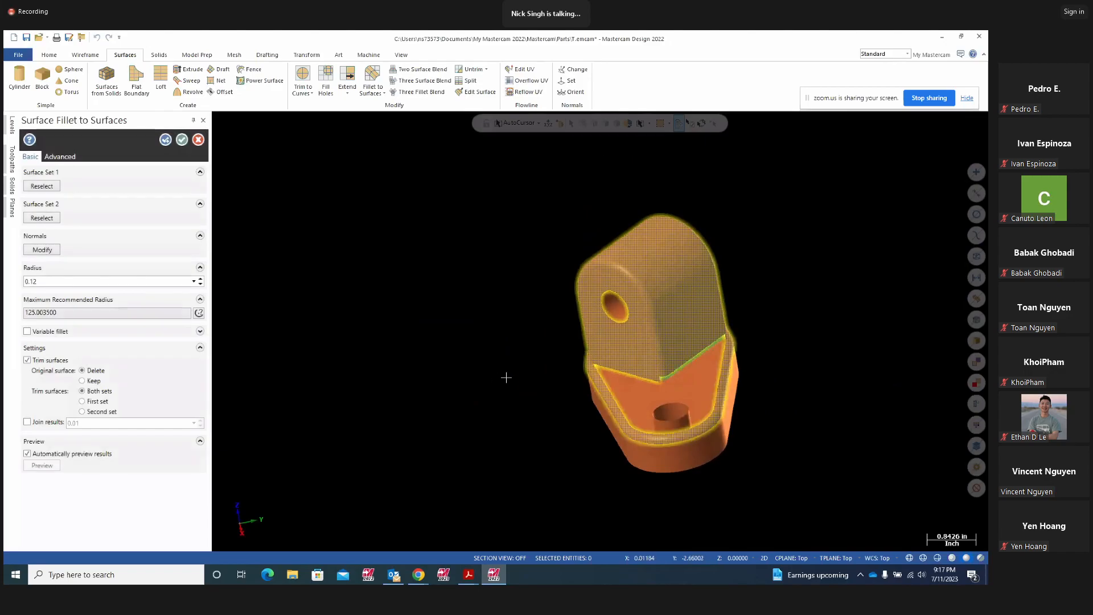
# - Check the fillet preview around the lug's base, and flip the normal of the base's edge fillet so it points outward
pyautogui.moveTo(649, 472); pyautogui.dragTo(550, 384, button='middle')
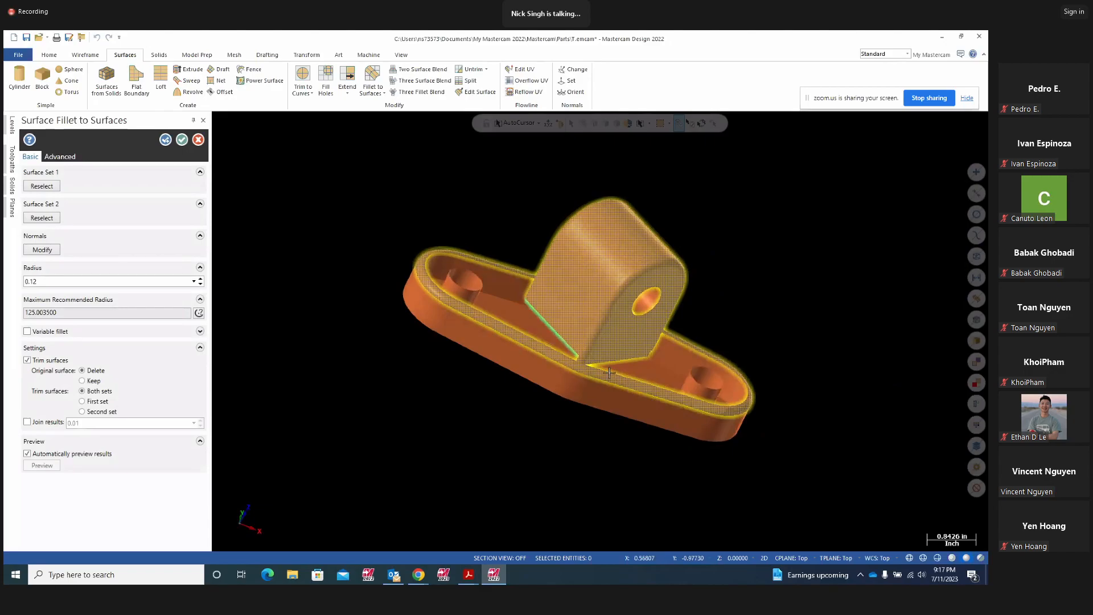
pyautogui.scroll(8, 609, 372)
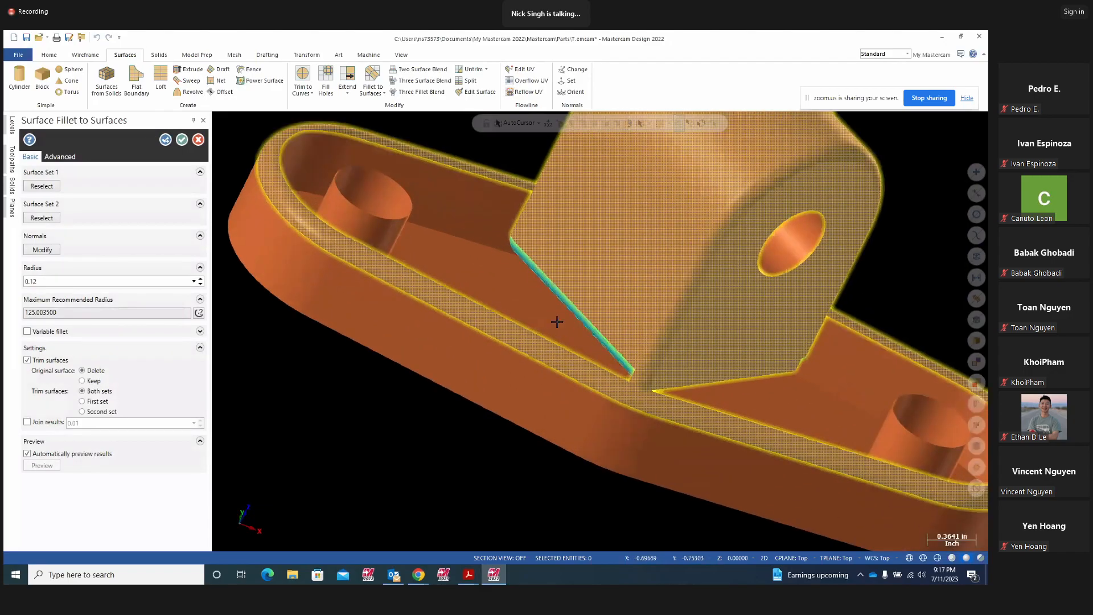
pyautogui.scroll(2, 568, 317)
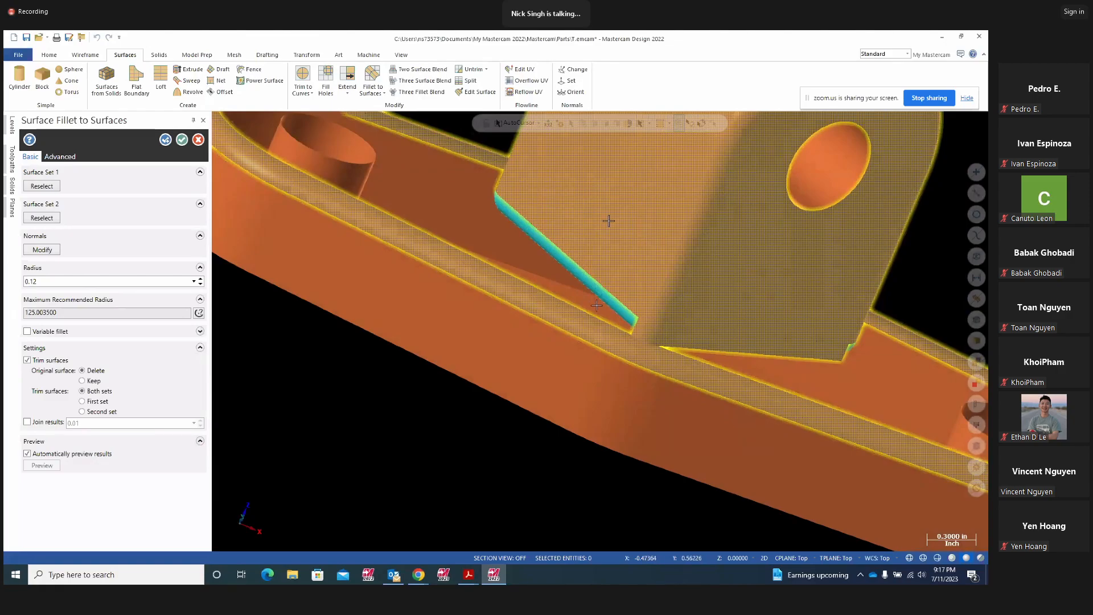
pyautogui.scroll(-8, 712, 302)
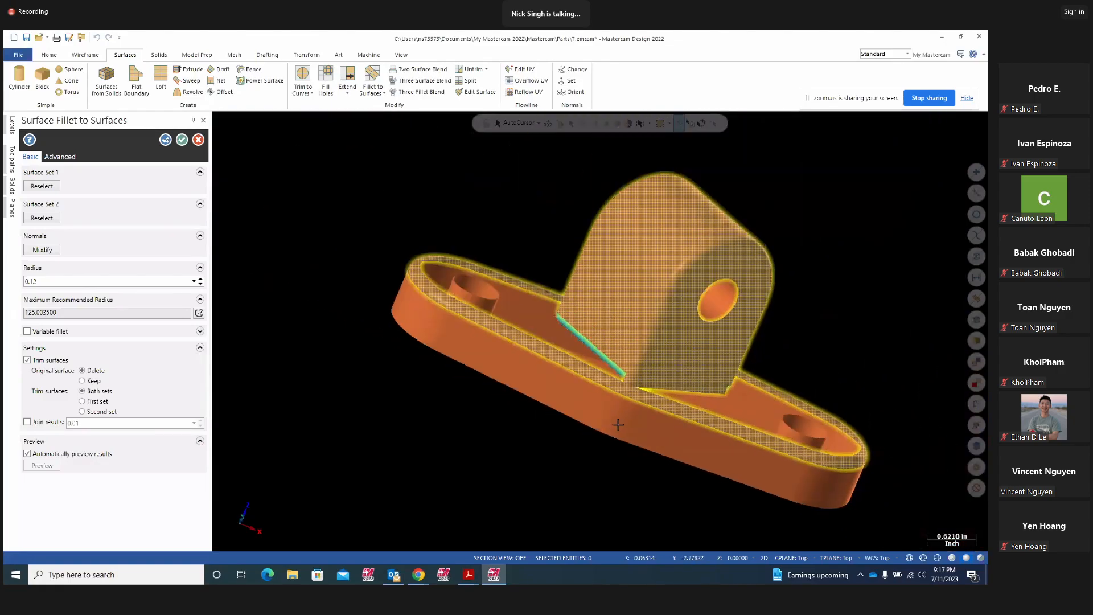
pyautogui.moveTo(748, 408); pyautogui.dragTo(667, 457, button='middle')
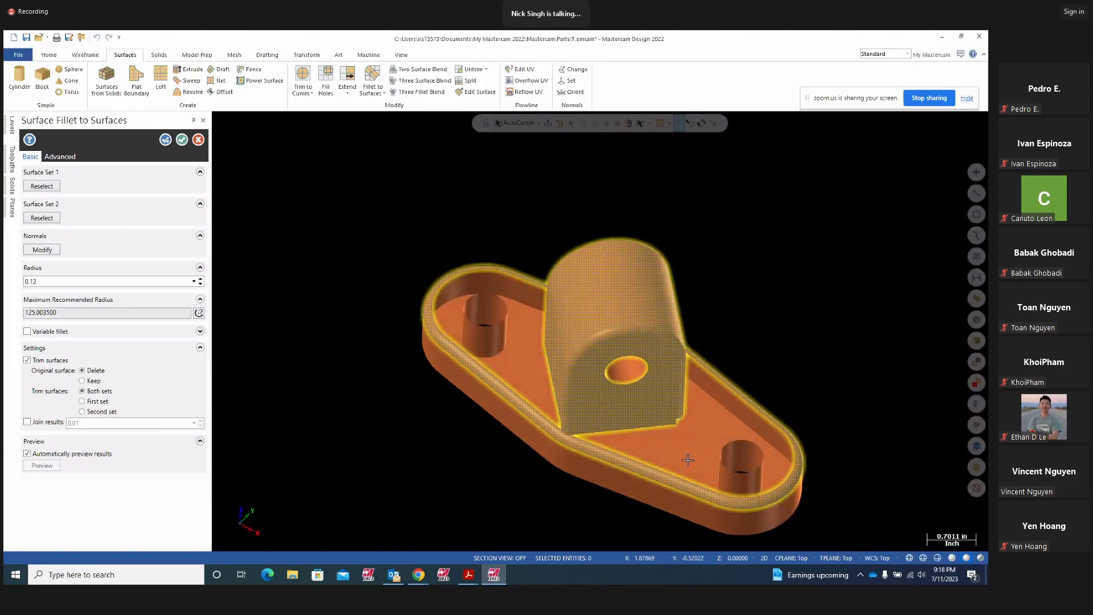
pyautogui.moveTo(667, 457); pyautogui.dragTo(702, 414, button='middle')
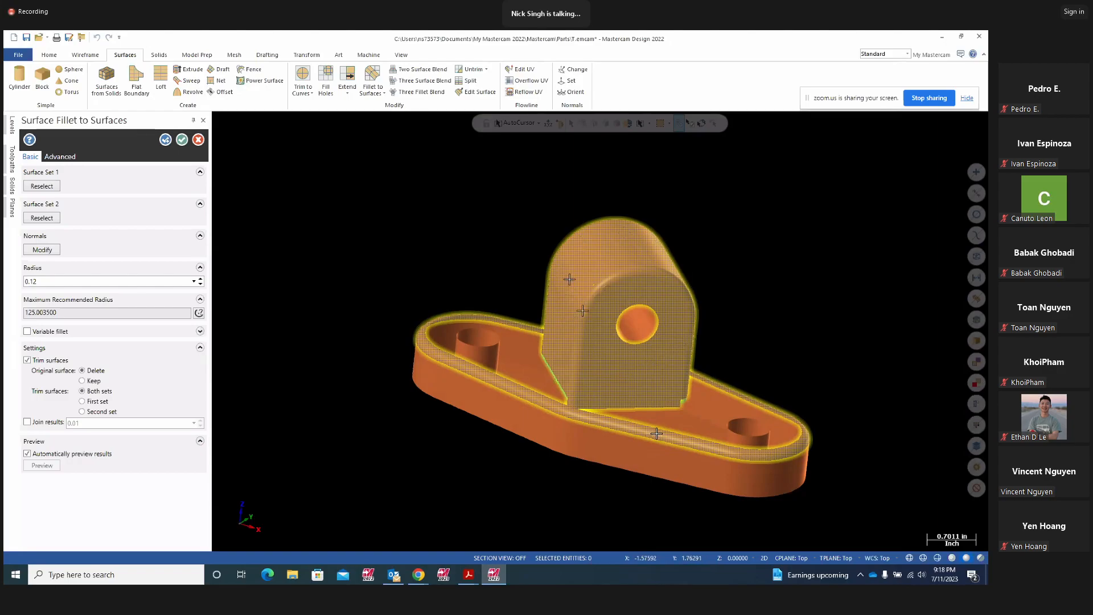
pyautogui.click(42, 251)
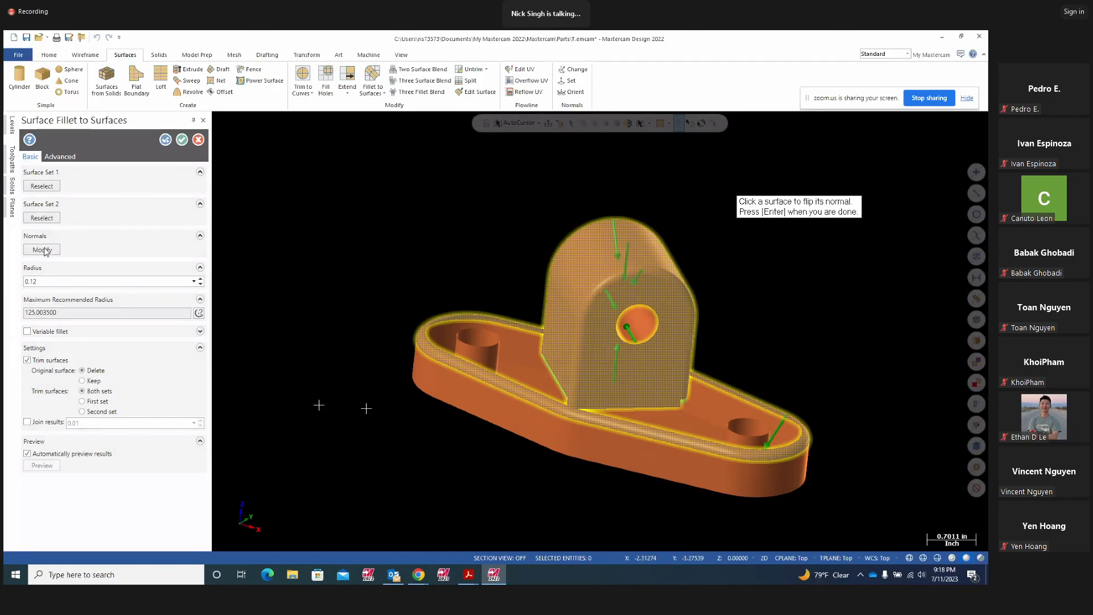
pyautogui.moveTo(489, 424); pyautogui.dragTo(388, 449, button='middle')
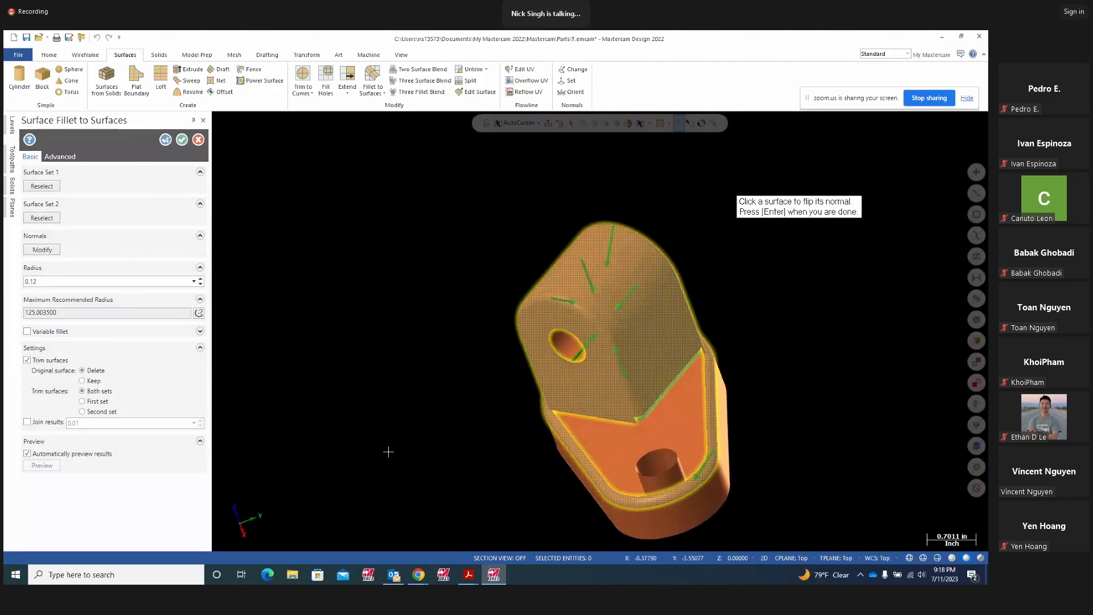
pyautogui.click(712, 440)
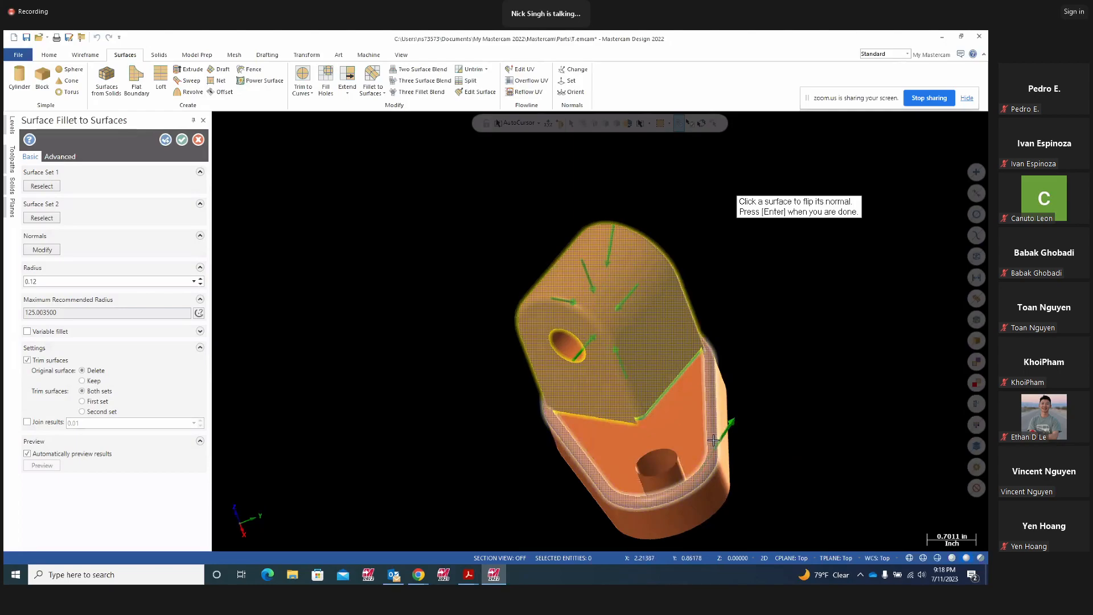
# - Flip the normals of the lug's outer surface, edge fillets and both end faces outward and apply them to the fillet
pyautogui.moveTo(289, 419); pyautogui.dragTo(462, 417, button='middle')
pyautogui.moveTo(493, 426); pyautogui.dragTo(580, 356, button='middle')
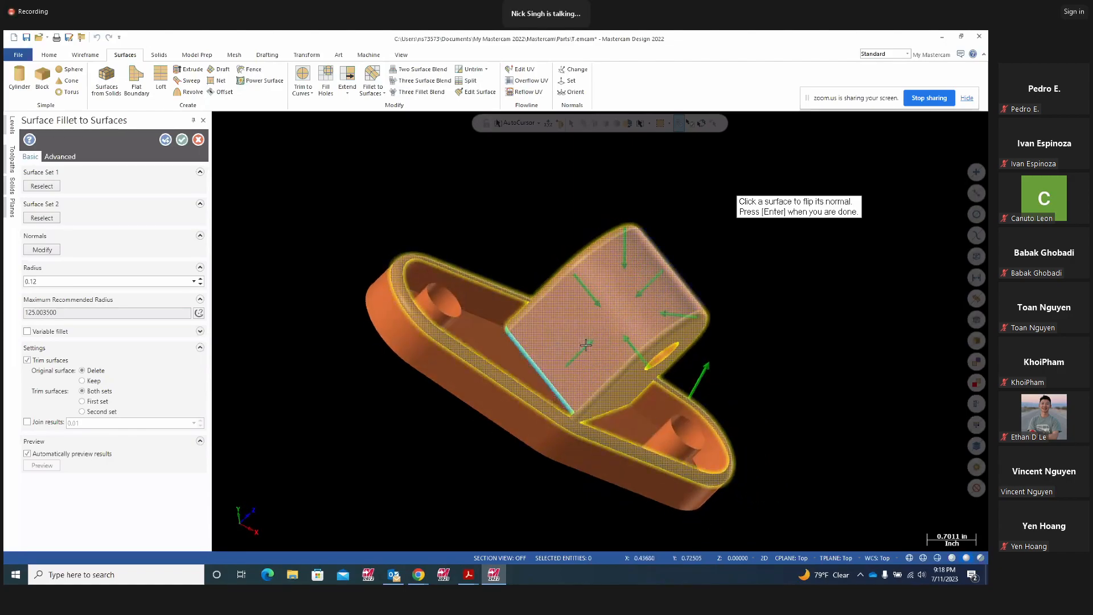
pyautogui.moveTo(622, 462); pyautogui.dragTo(620, 378, button='middle')
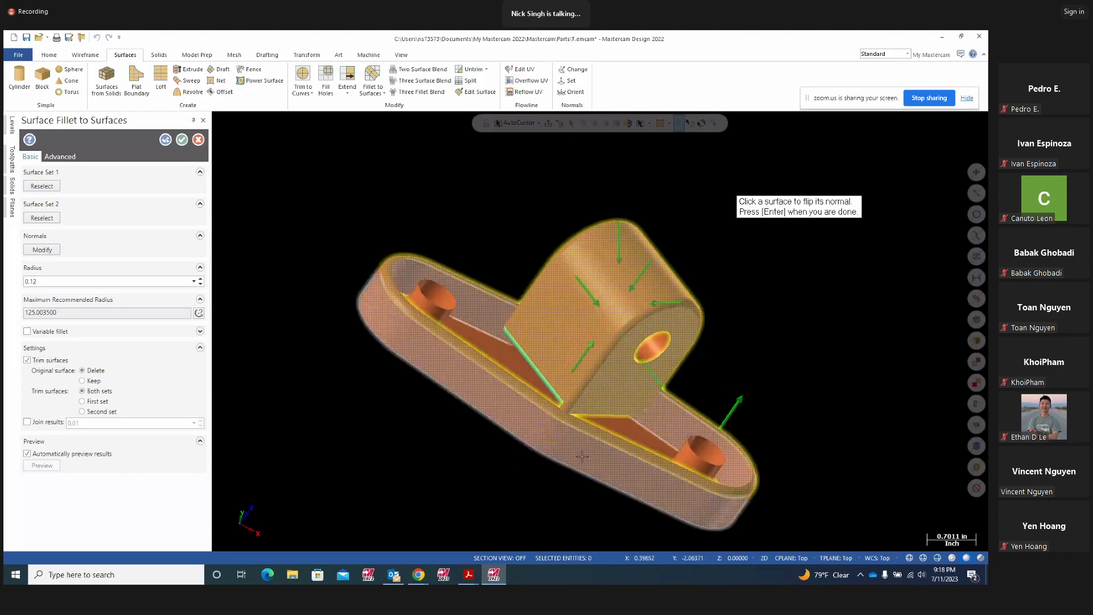
pyautogui.moveTo(581, 457); pyautogui.dragTo(506, 268, button='middle')
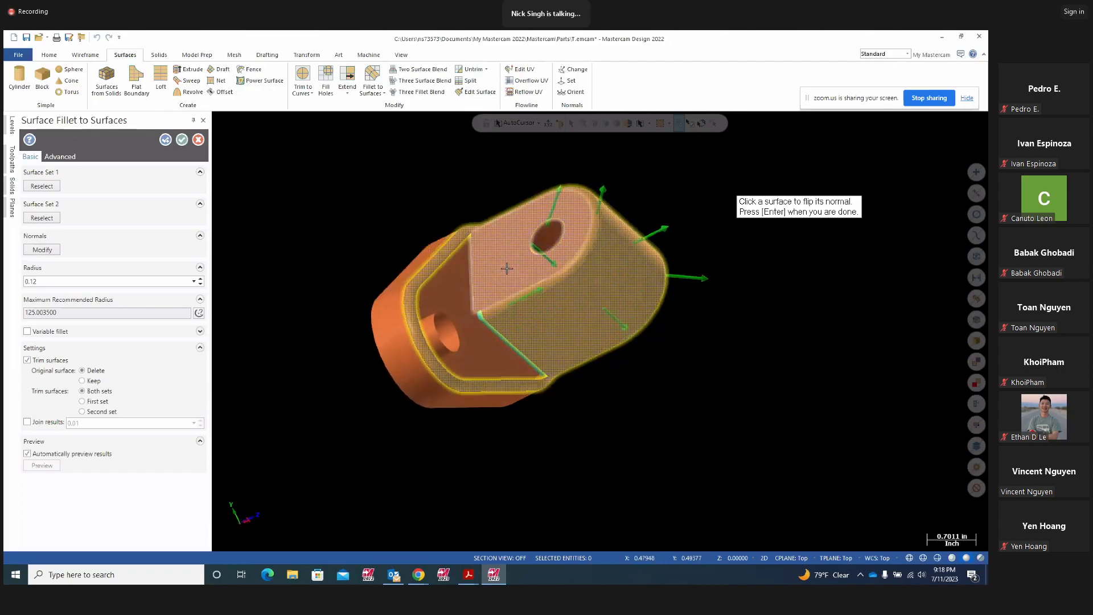
pyautogui.click(507, 268)
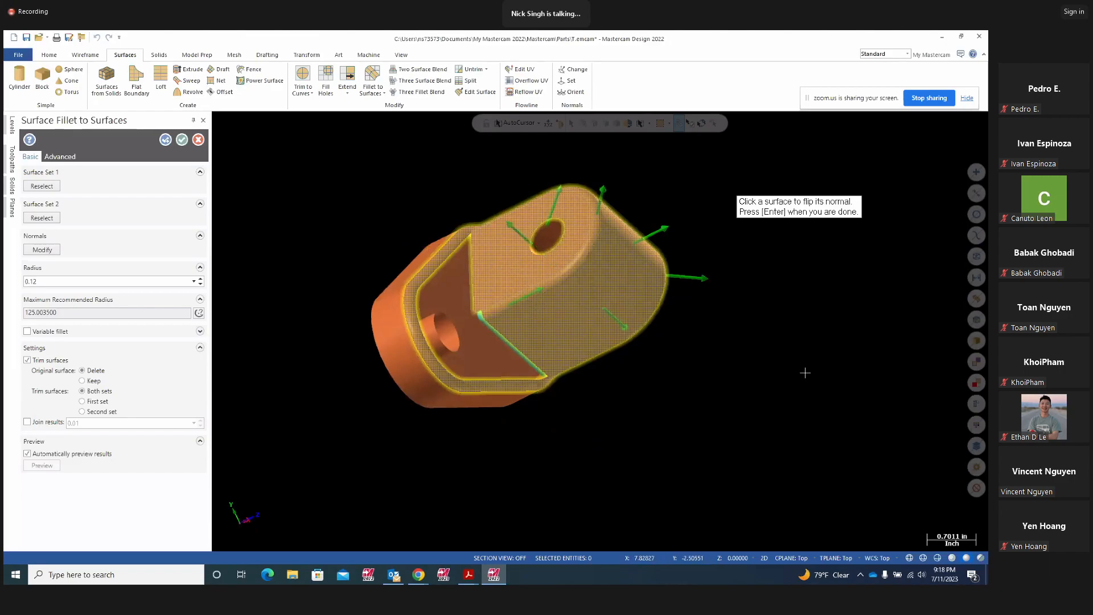
pyautogui.moveTo(871, 371); pyautogui.dragTo(762, 334, button='middle')
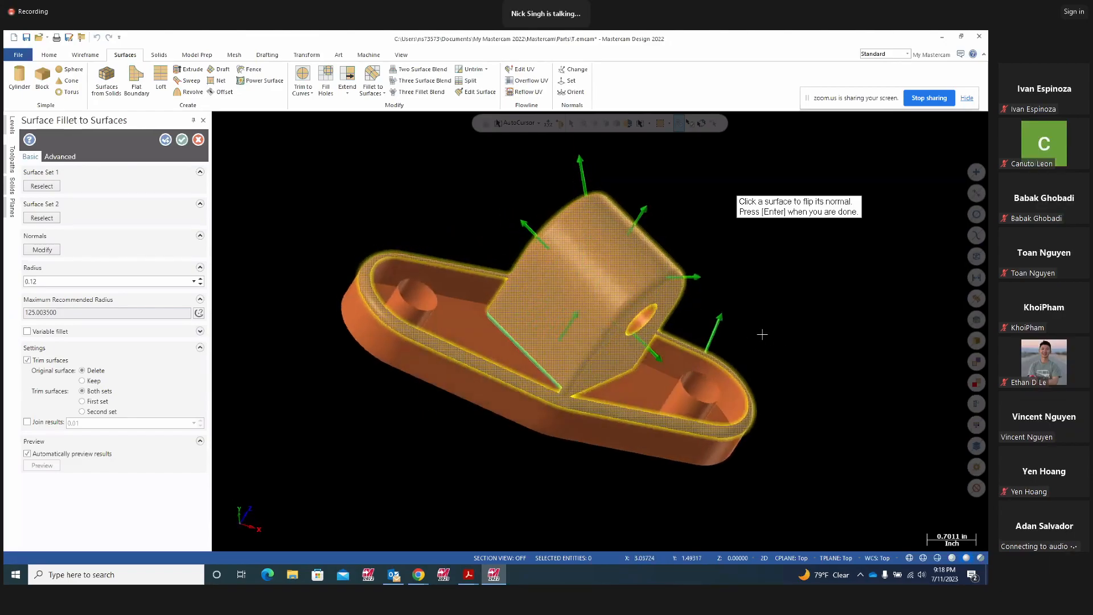
pyautogui.moveTo(840, 341); pyautogui.dragTo(619, 313, button='middle')
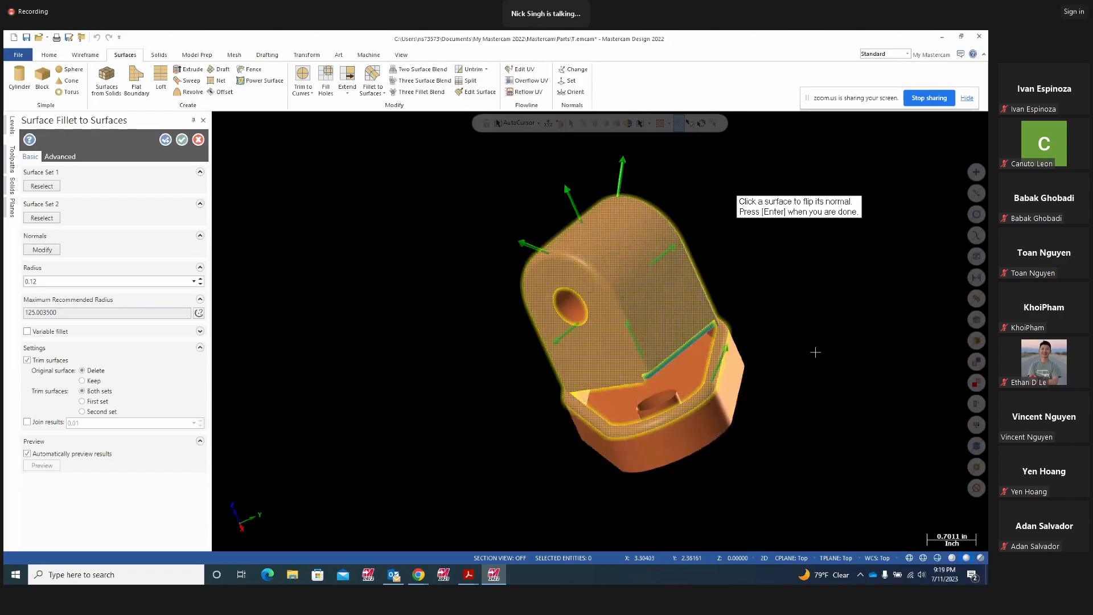
pyautogui.press('Return')
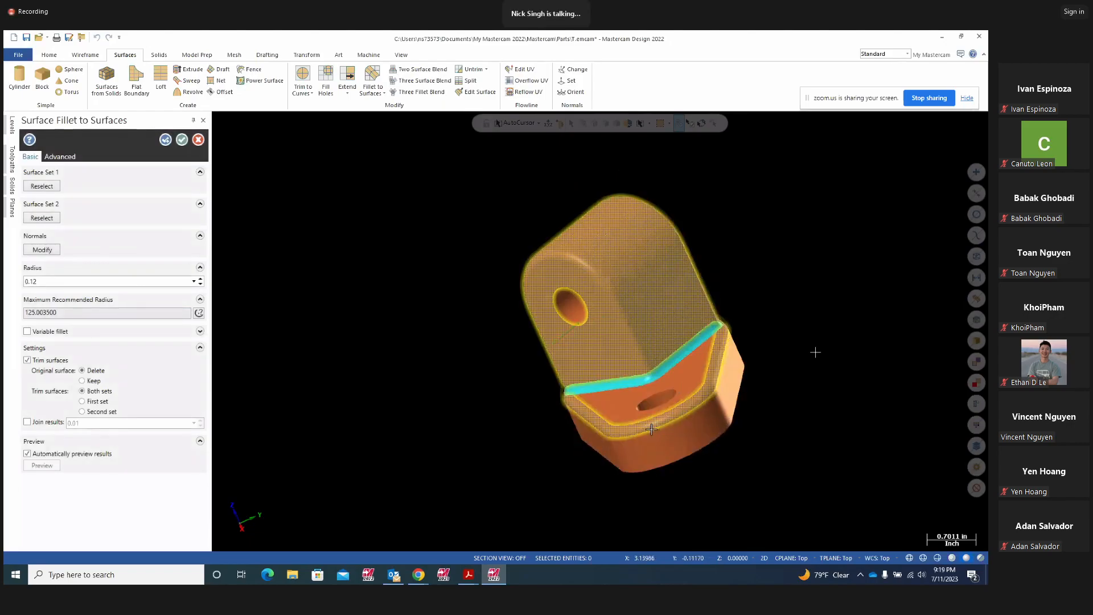
# - Check the preview at the lug's lower corner and create the trimmed 0.12 fillet along the lug-to-base junction
pyautogui.moveTo(429, 422); pyautogui.dragTo(588, 402, button='middle')
pyautogui.scroll(5, 588, 401)
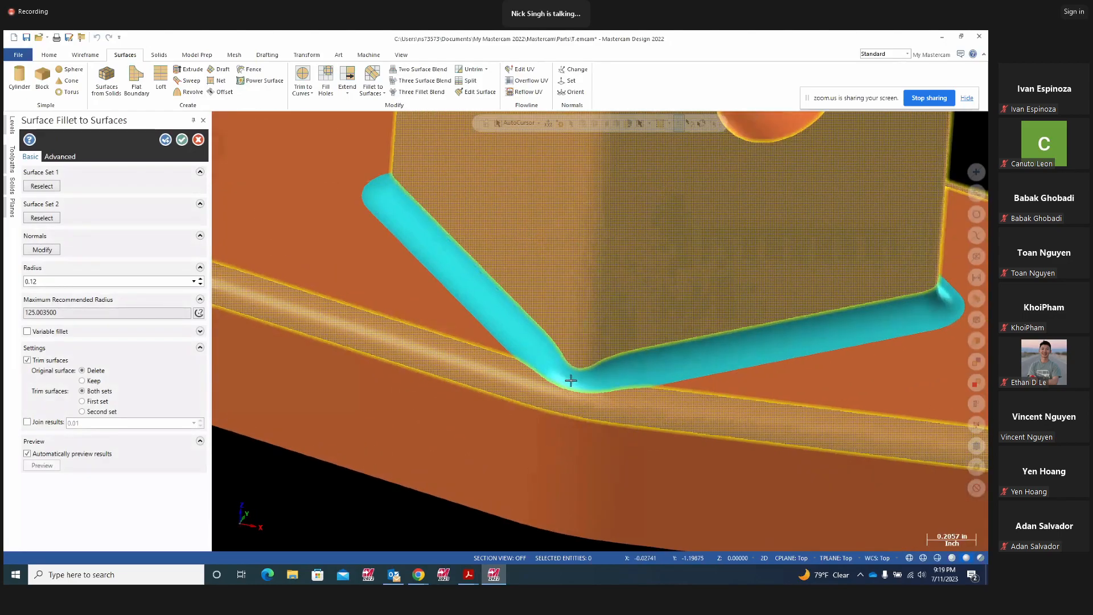
pyautogui.scroll(3, 570, 380)
pyautogui.scroll(-2, 639, 402)
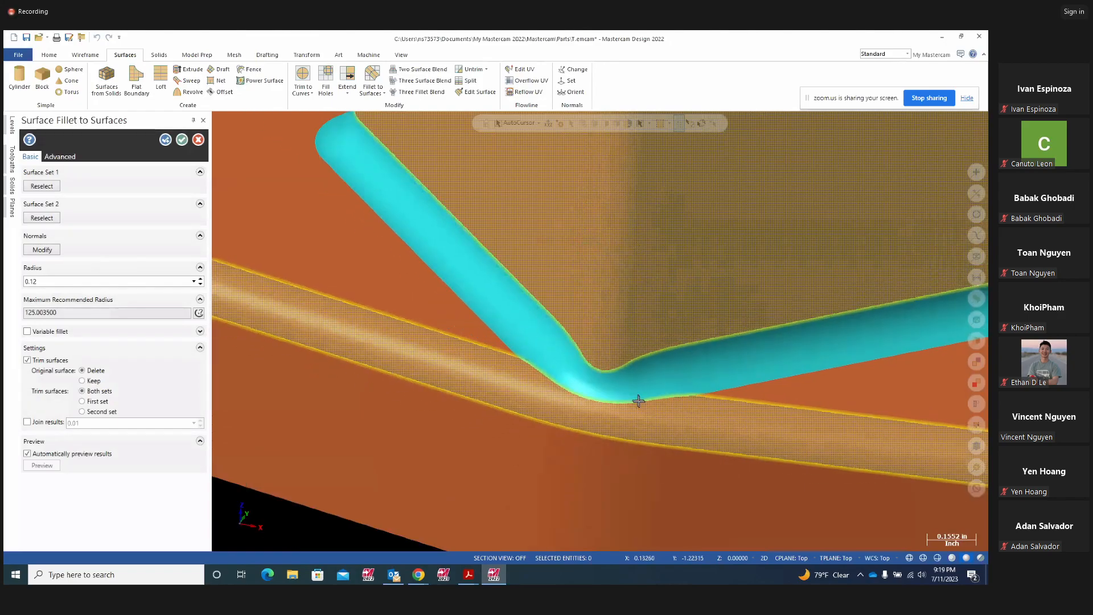
pyautogui.scroll(-5, 638, 401)
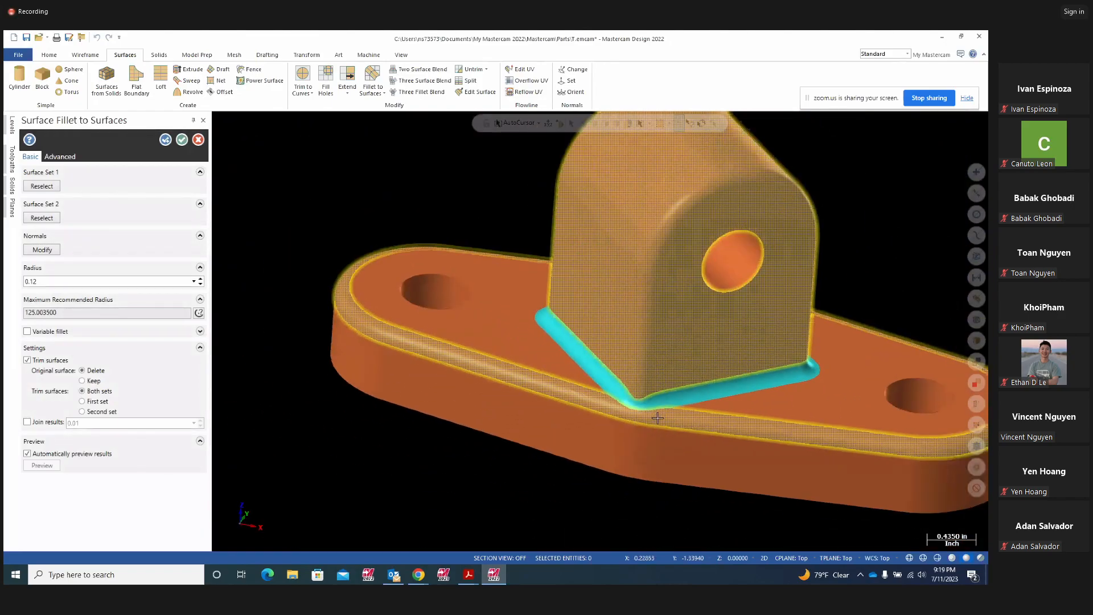
pyautogui.moveTo(662, 417)
pyautogui.mouseDown(button='middle')
pyautogui.moveTo(808, 409)
pyautogui.moveTo(625, 413)
pyautogui.moveTo(216, 169)
pyautogui.mouseUp(button='middle')
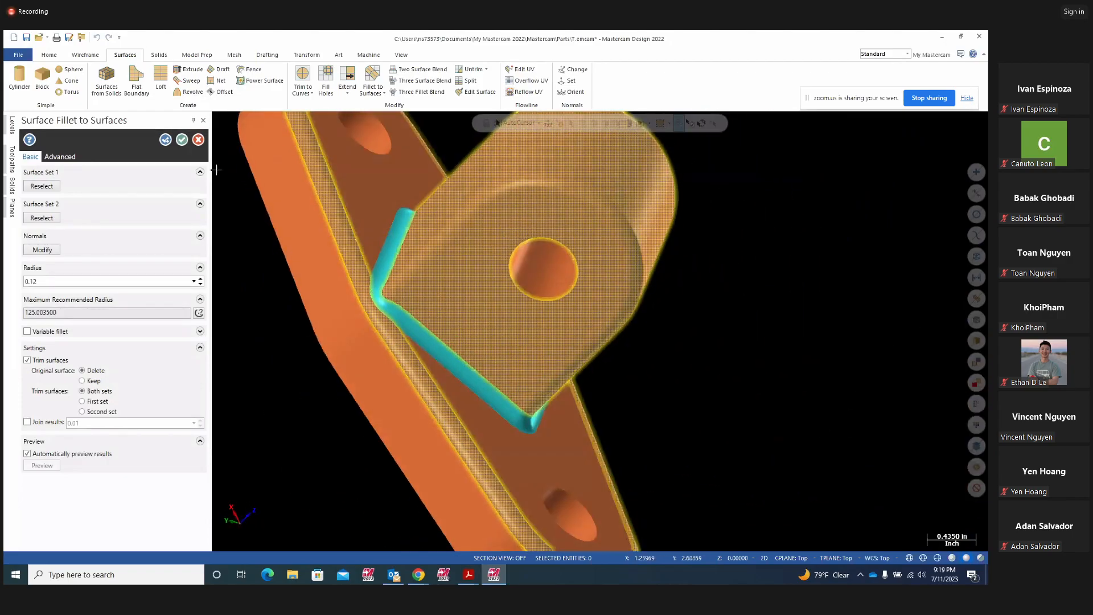
pyautogui.click(182, 139)
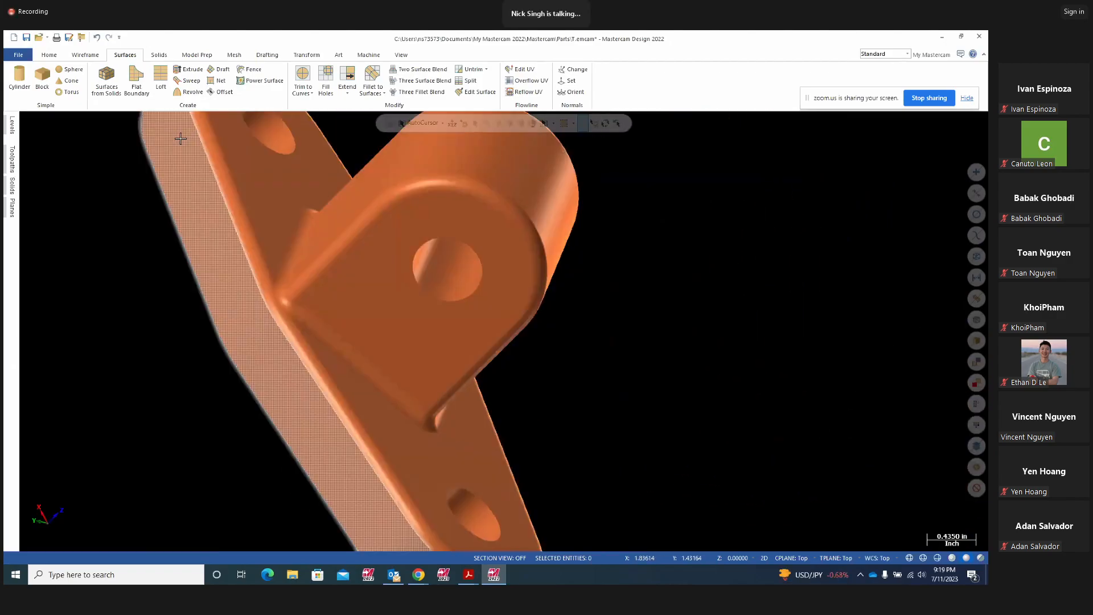
# - Inspect the lug-to-base fillet in the isometric view and undo it
pyautogui.rightClick(712, 325)
pyautogui.click(751, 413)
pyautogui.scroll(2, 689, 392)
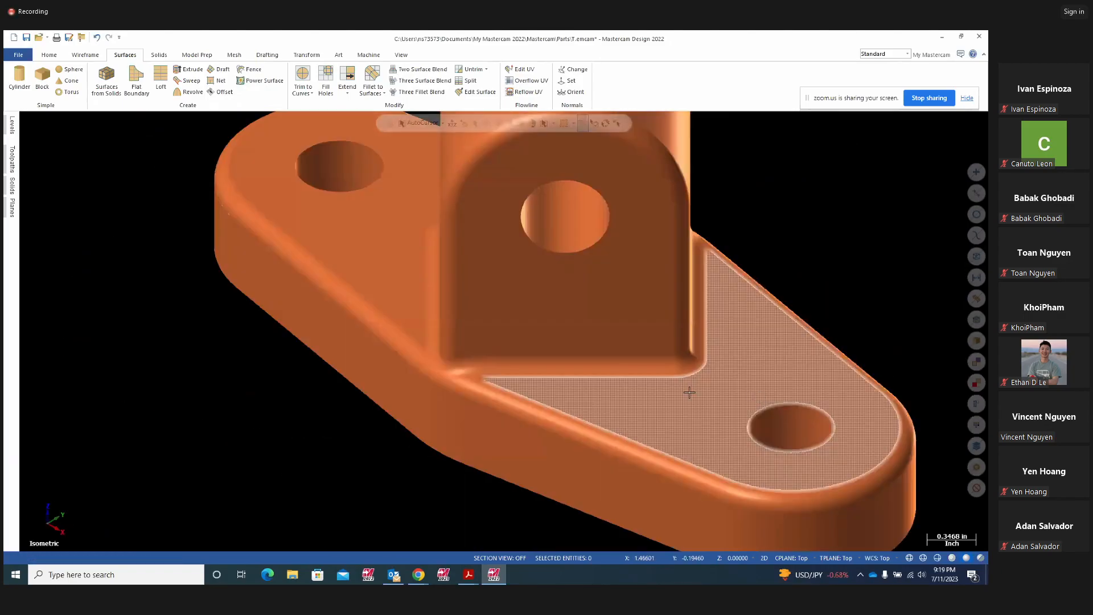
pyautogui.scroll(-5, 749, 342)
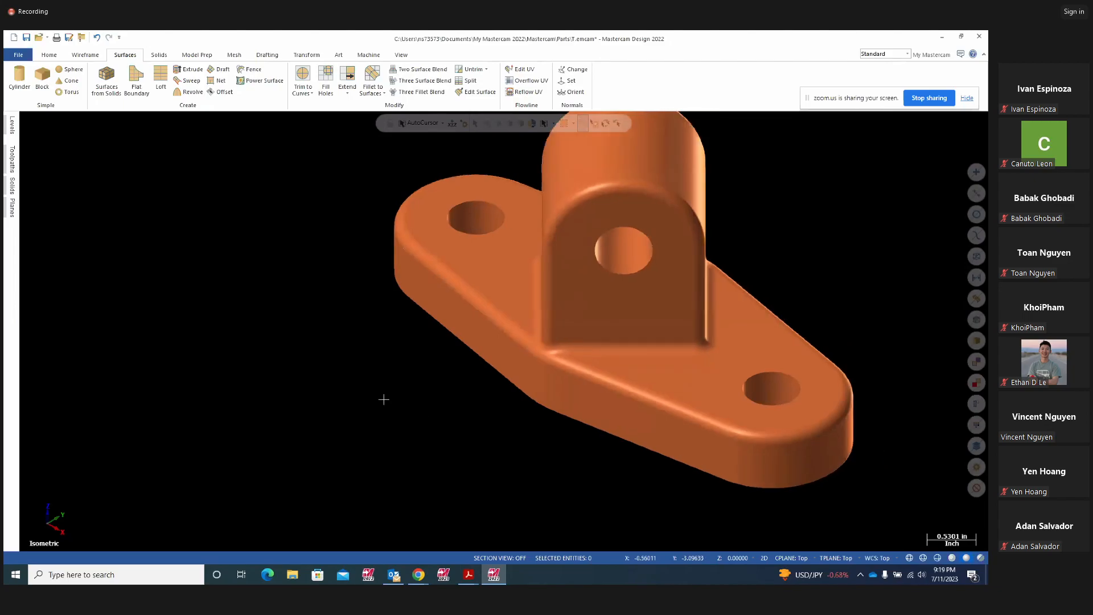
pyautogui.click(98, 38)
pyautogui.moveTo(653, 273); pyautogui.dragTo(744, 263, button='middle')
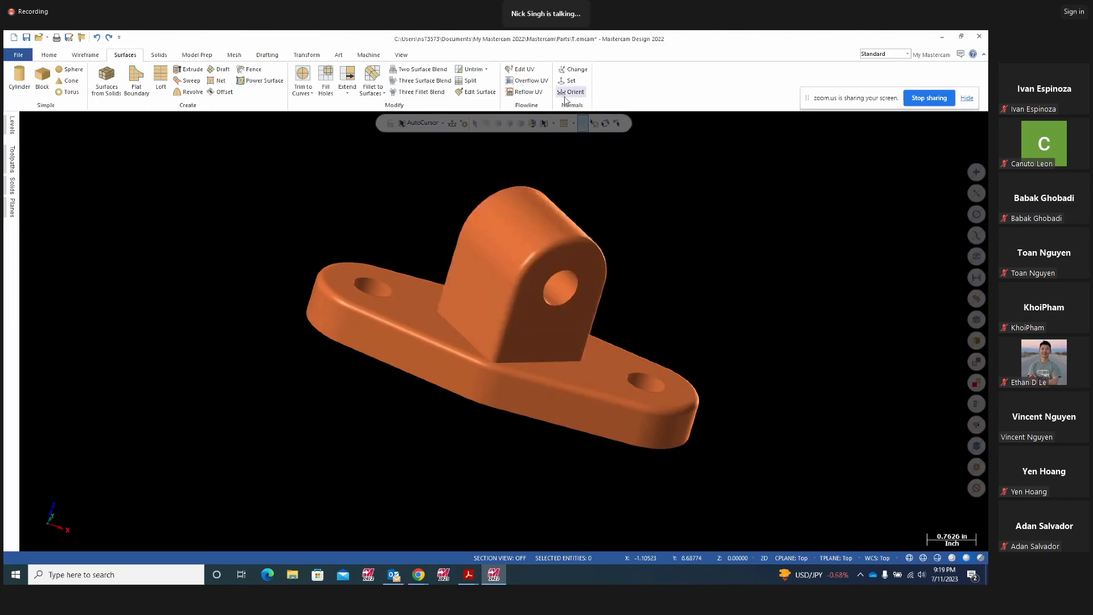
# - Start changing surface normals, flip the lug's outer surface inward and flip it back outward
pyautogui.click(574, 70)
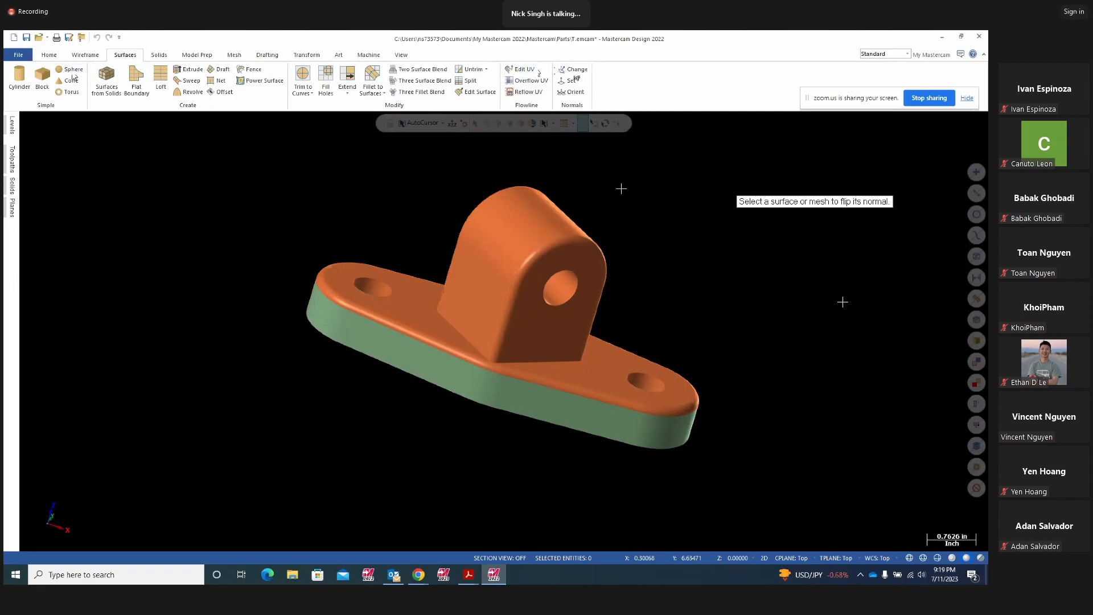
pyautogui.click(542, 215)
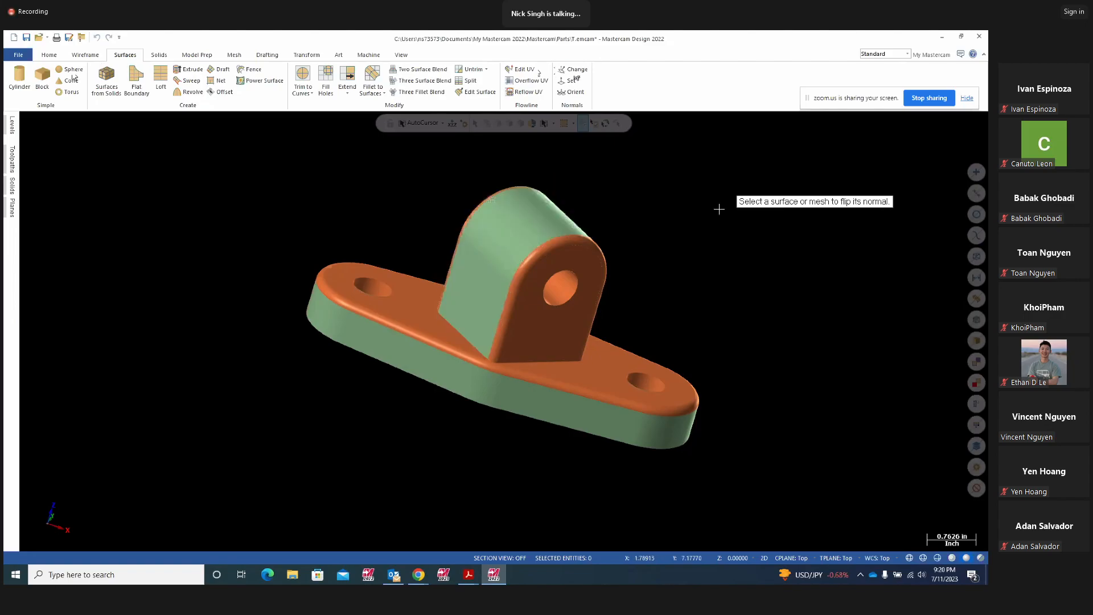
pyautogui.click(533, 220)
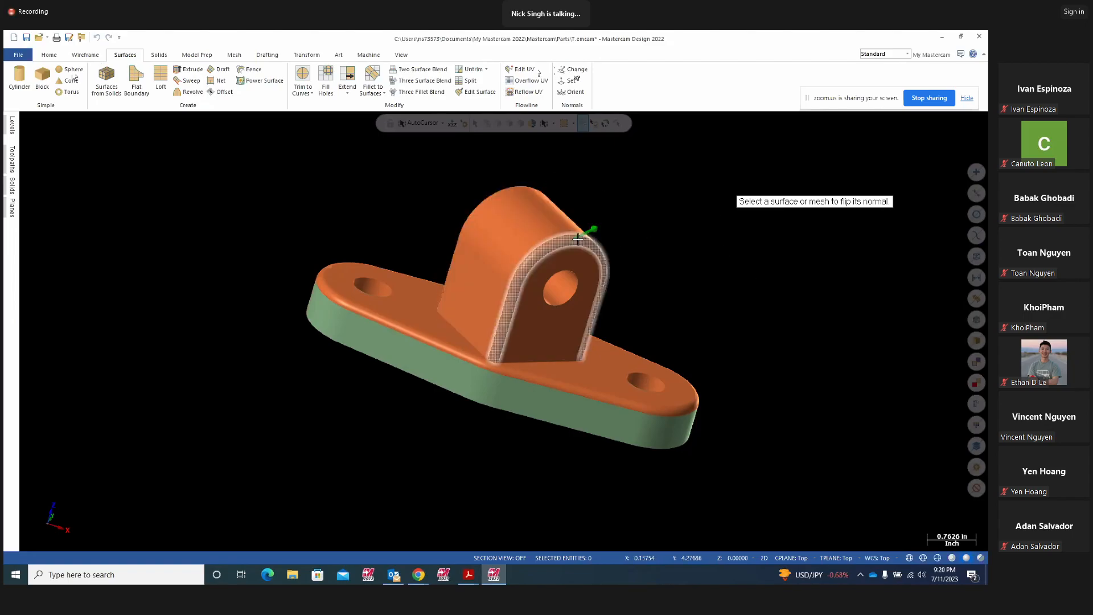
# - Check the normal directions on the base edge fillet and lug end faces, and reverse the lug's outer surface normal twice
pyautogui.moveTo(729, 246); pyautogui.dragTo(676, 259, button='middle')
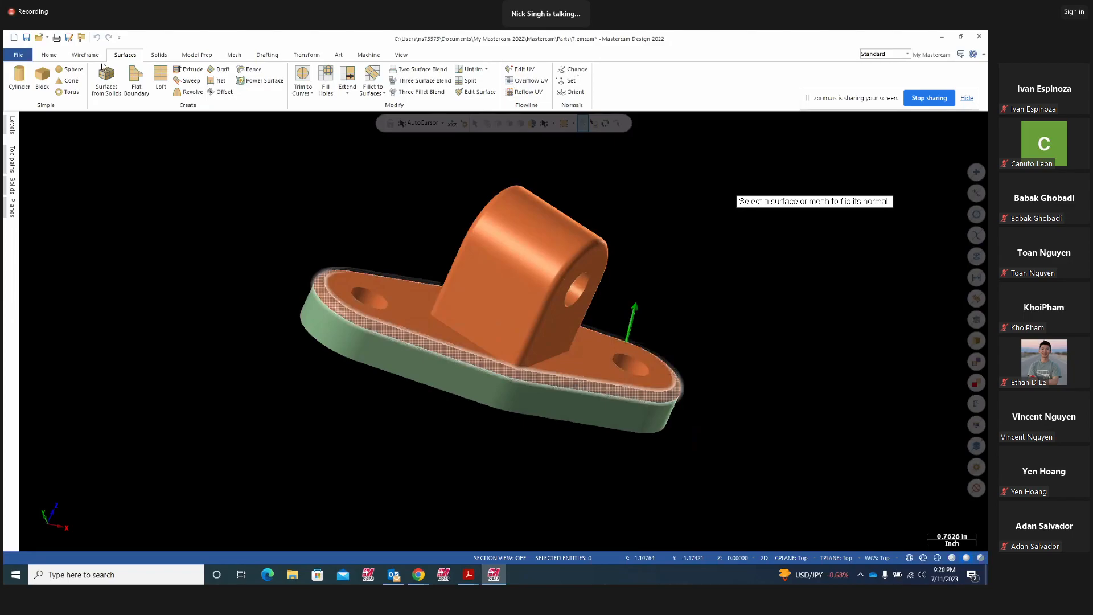
pyautogui.moveTo(581, 386); pyautogui.dragTo(541, 374, button='middle')
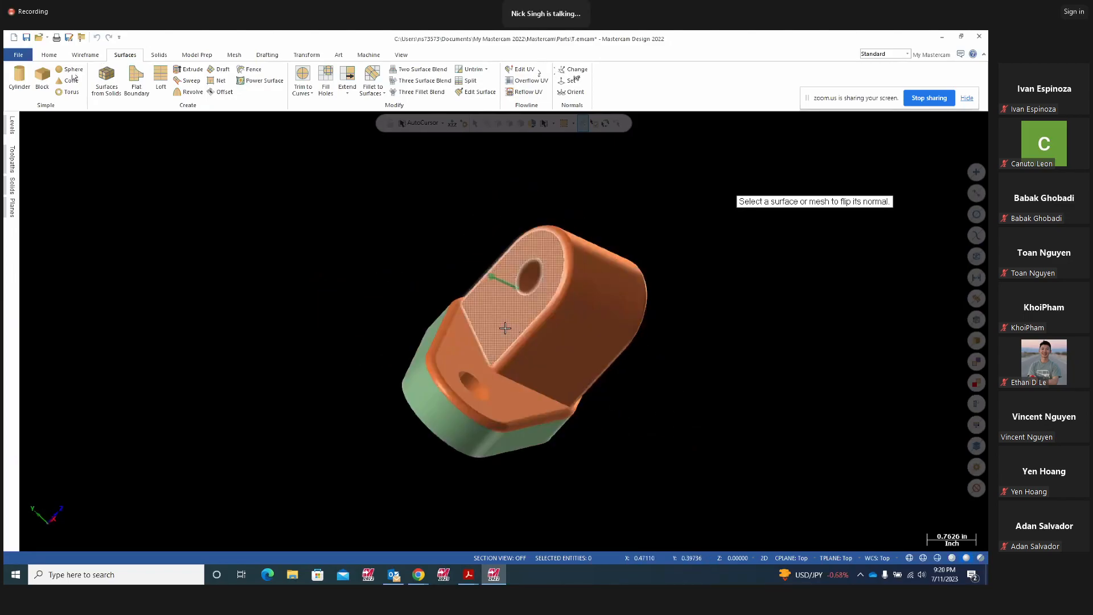
pyautogui.moveTo(500, 320)
pyautogui.mouseDown(button='middle')
pyautogui.moveTo(666, 342)
pyautogui.moveTo(795, 378)
pyautogui.moveTo(586, 357)
pyautogui.mouseUp(button='middle')
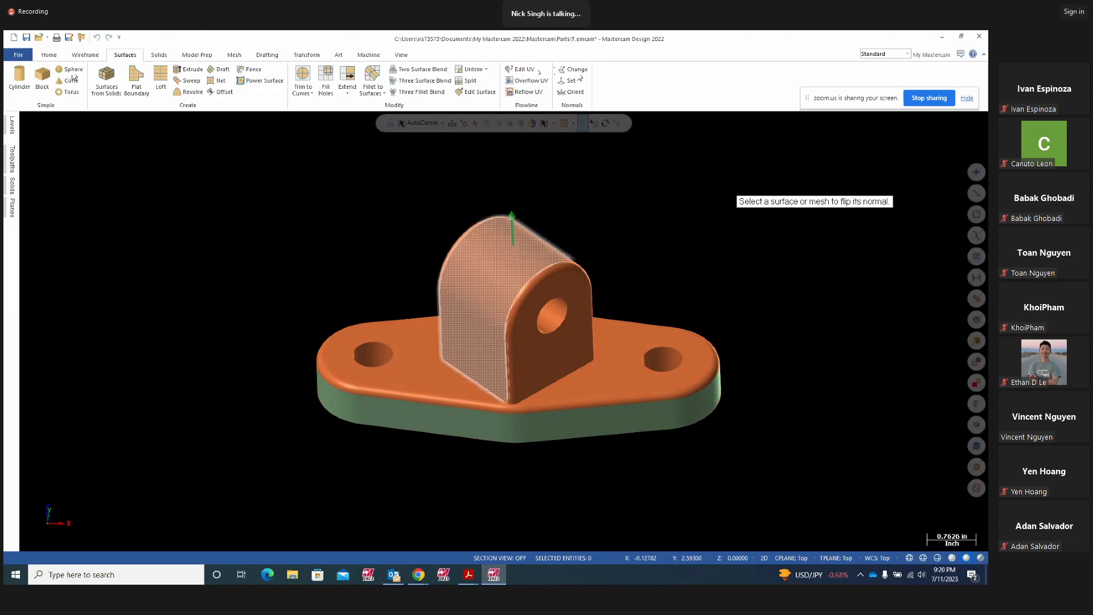
pyautogui.click(508, 257)
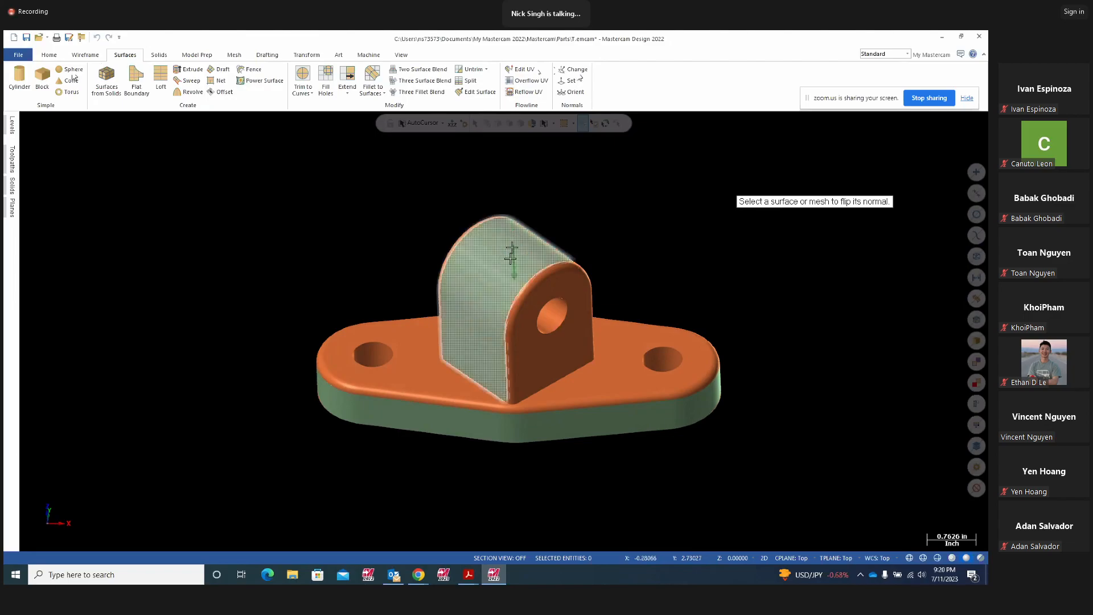
pyautogui.moveTo(622, 251); pyautogui.dragTo(666, 241, button='middle')
pyautogui.click(515, 261)
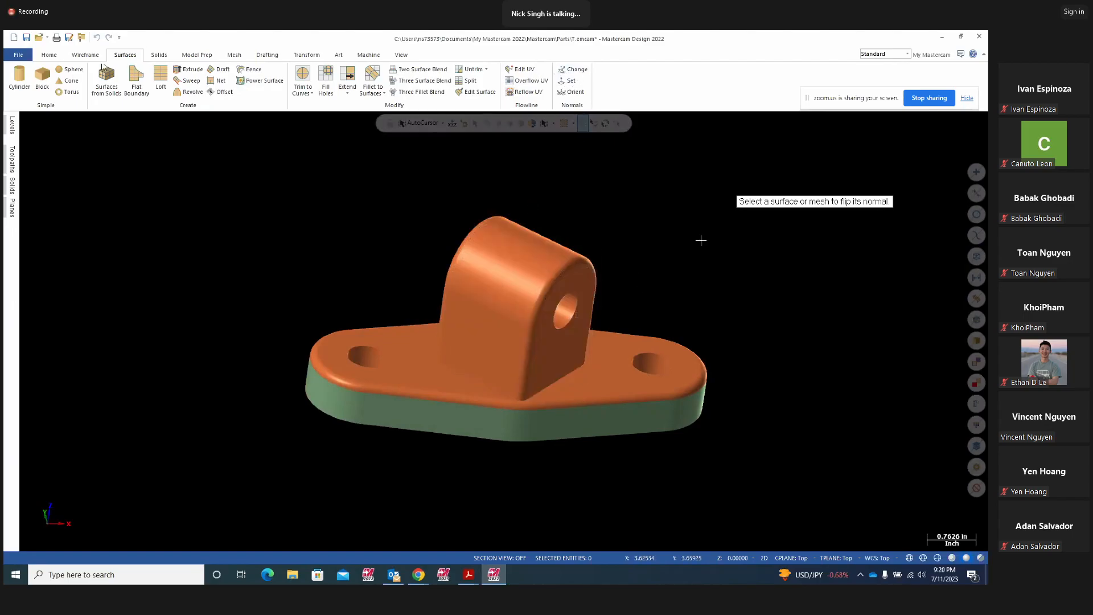
# - Start a surface-to-surface fillet and choose the base's top surface and its edge fillet as the first surface set
pyautogui.press('Escape')
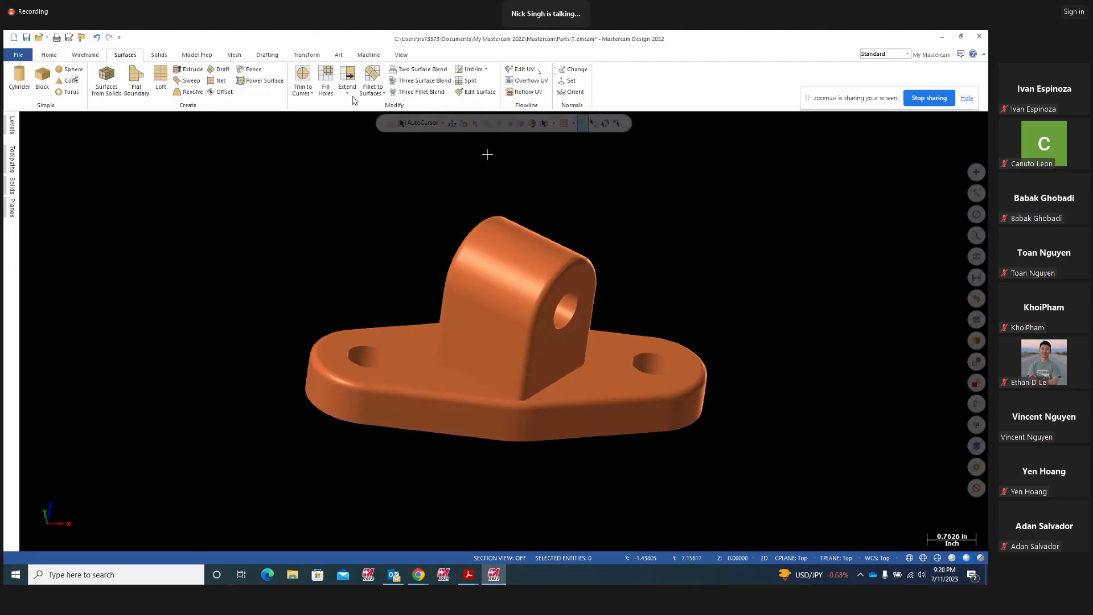
pyautogui.click(373, 92)
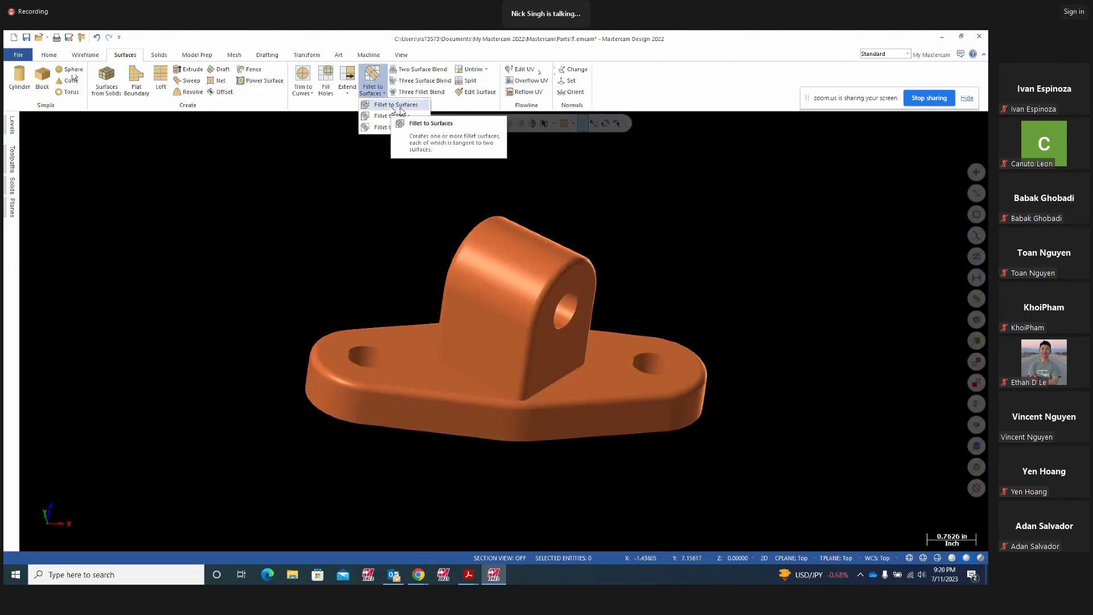
pyautogui.click(393, 105)
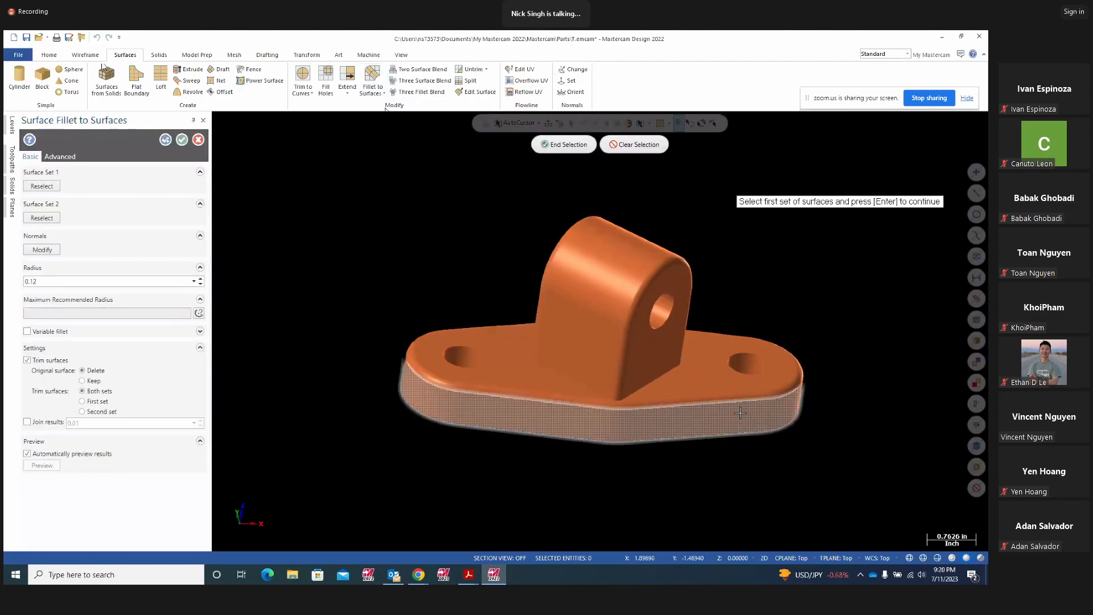
pyautogui.click(706, 381)
pyautogui.click(706, 381)
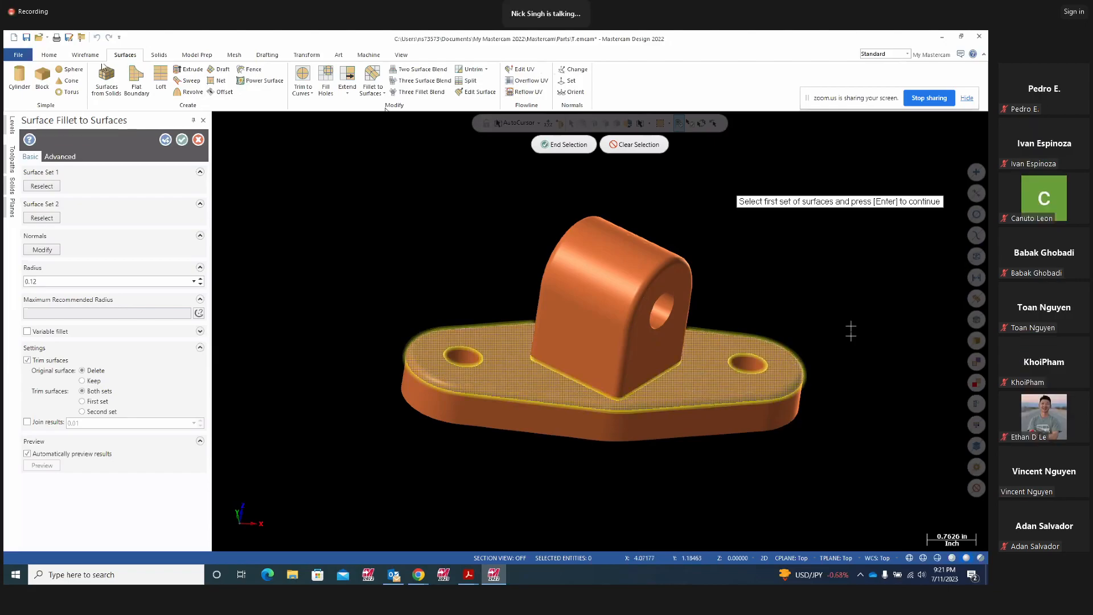
pyautogui.press('Return')
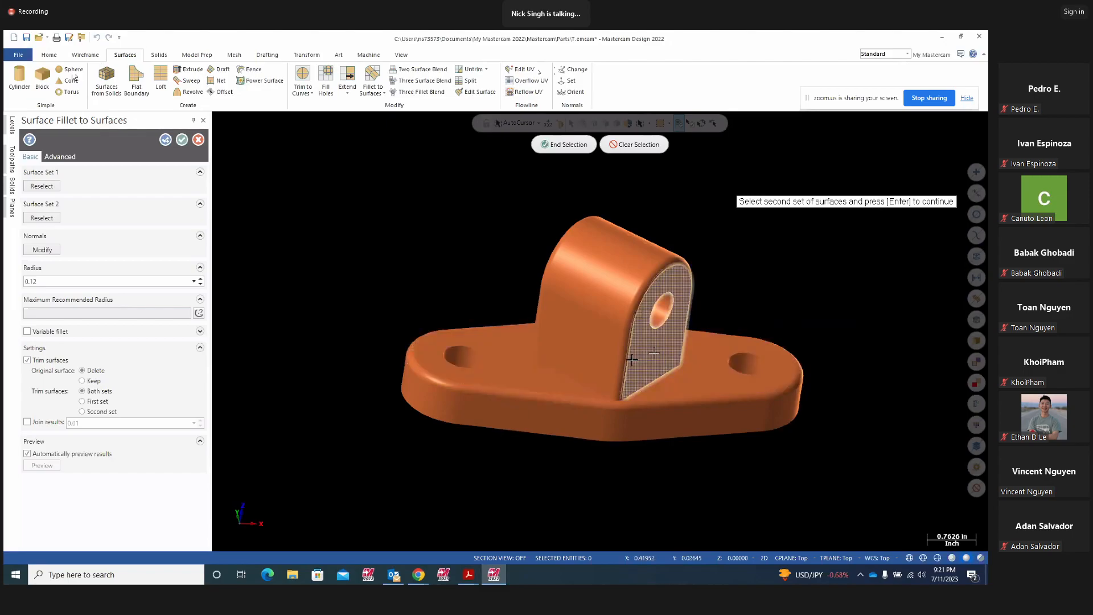
# - Use the lug's outer surface, end faces and edge fillets as the second set, and create the trimmed 0.12 fillet at the base junction
pyautogui.click(623, 360)
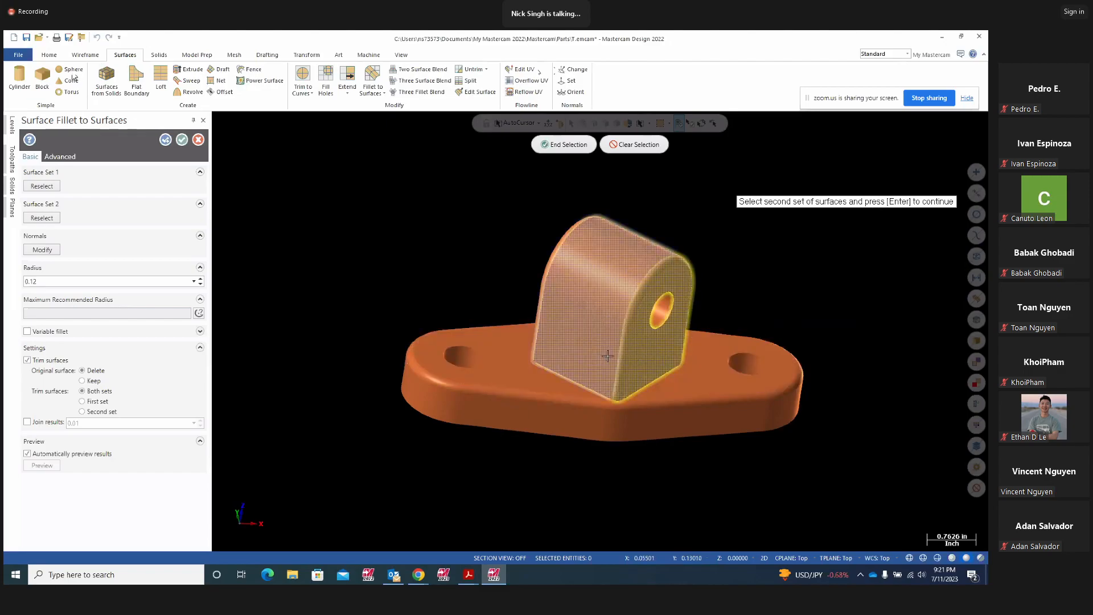
pyautogui.moveTo(550, 423); pyautogui.dragTo(656, 447, button='middle')
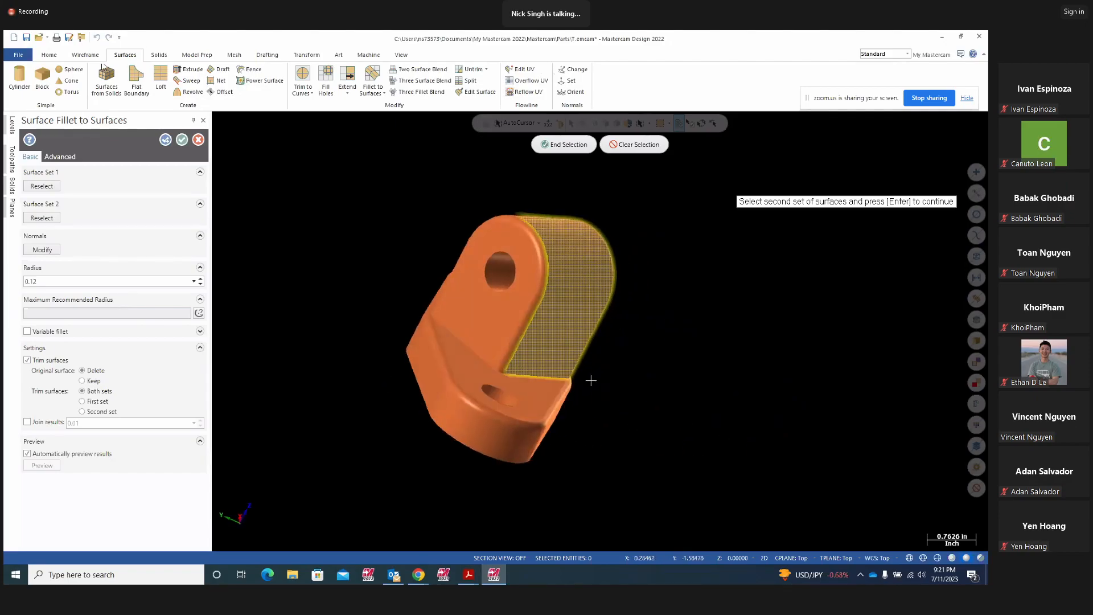
pyautogui.click(497, 328)
pyautogui.moveTo(498, 328)
pyautogui.mouseDown(button='middle')
pyautogui.moveTo(709, 383)
pyautogui.moveTo(718, 400)
pyautogui.mouseUp(button='middle')
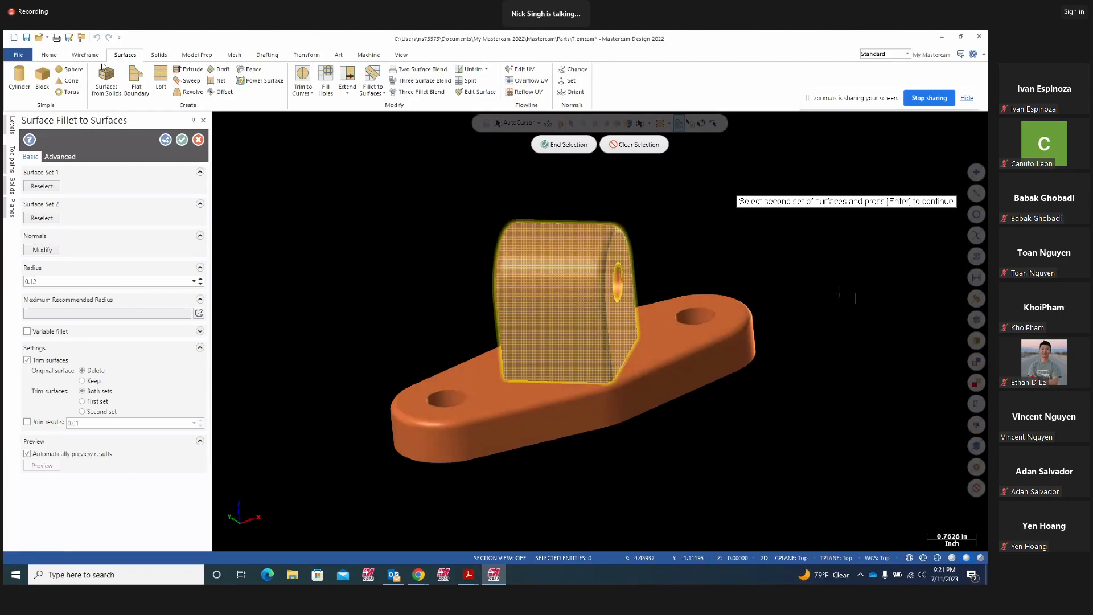
pyautogui.click(861, 324)
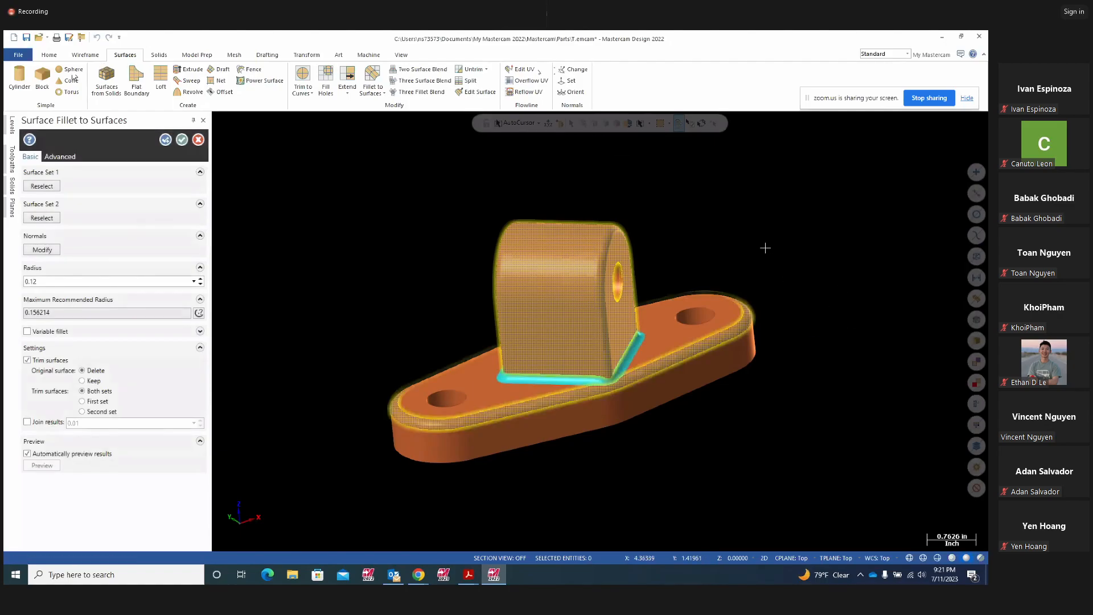
pyautogui.moveTo(641, 387); pyautogui.dragTo(751, 435, button='middle')
pyautogui.moveTo(478, 405); pyautogui.dragTo(565, 474, button='middle')
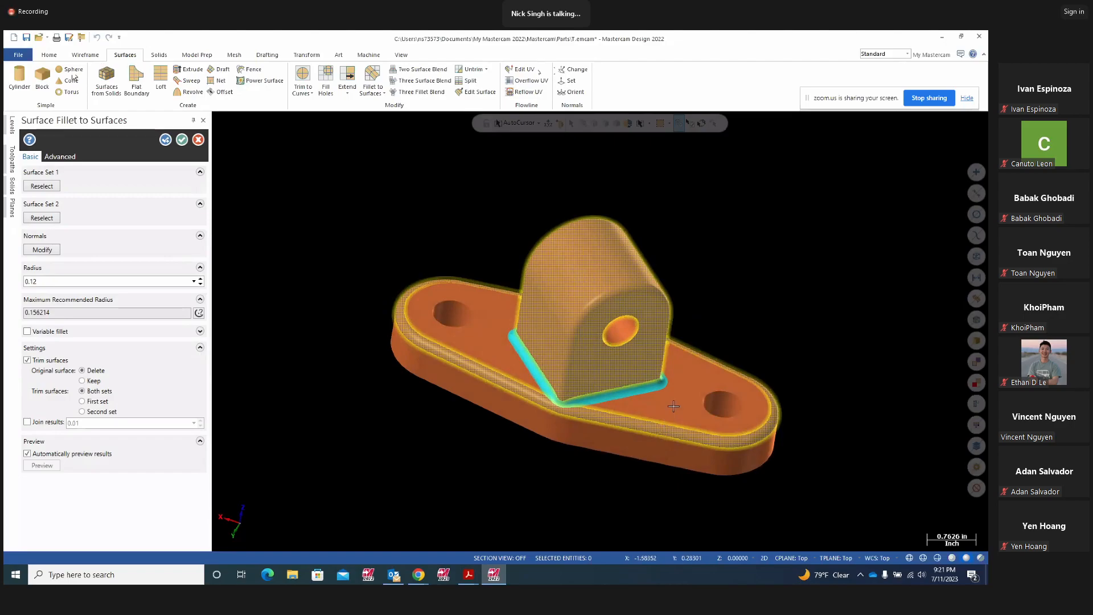
pyautogui.click(182, 140)
# - Inspect the lug-to-base fillet from several angles and in the isometric view
pyautogui.scroll(5, 467, 407)
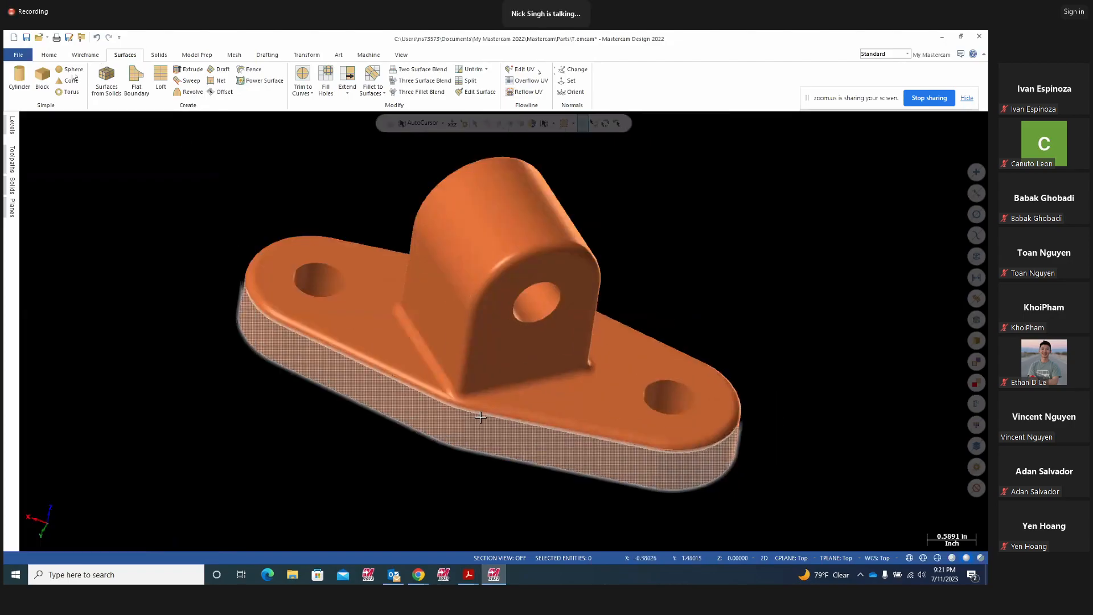
pyautogui.scroll(2, 459, 399)
pyautogui.moveTo(620, 352)
pyautogui.mouseDown(button='middle')
pyautogui.moveTo(634, 310)
pyautogui.moveTo(633, 355)
pyautogui.mouseUp(button='middle')
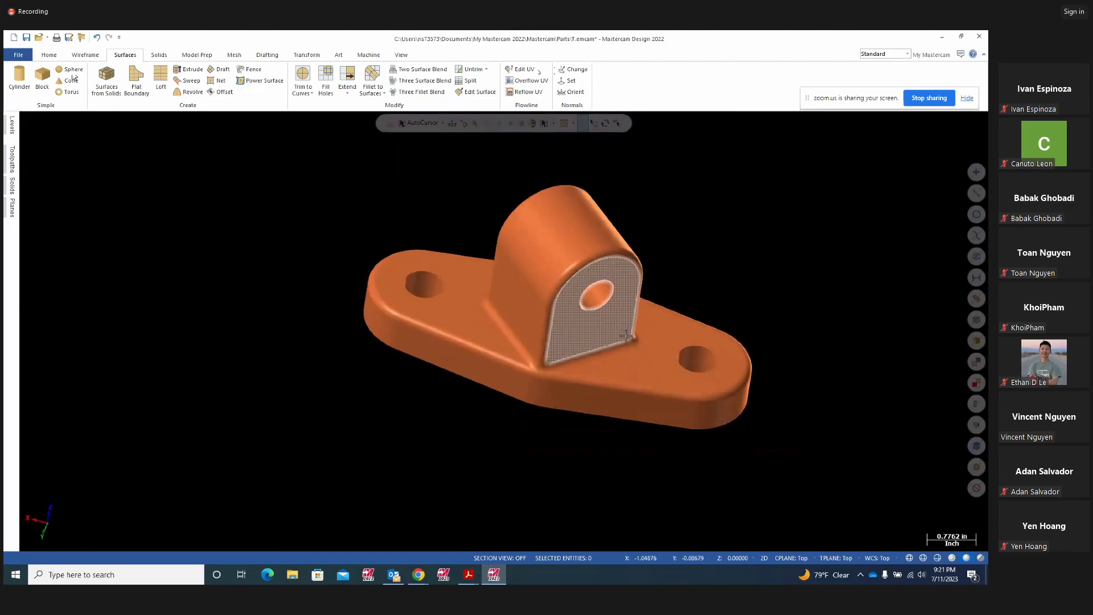
pyautogui.moveTo(703, 341)
pyautogui.mouseDown(button='middle')
pyautogui.moveTo(729, 393)
pyautogui.moveTo(716, 373)
pyautogui.moveTo(676, 398)
pyautogui.mouseUp(button='middle')
pyautogui.moveTo(448, 340)
pyautogui.mouseDown(button='middle')
pyautogui.moveTo(792, 349)
pyautogui.moveTo(727, 303)
pyautogui.moveTo(762, 310)
pyautogui.moveTo(826, 274)
pyautogui.moveTo(478, 400)
pyautogui.moveTo(395, 402)
pyautogui.moveTo(727, 276)
pyautogui.moveTo(725, 288)
pyautogui.moveTo(637, 325)
pyautogui.moveTo(574, 385)
pyautogui.moveTo(559, 384)
pyautogui.moveTo(599, 325)
pyautogui.moveTo(712, 319)
pyautogui.moveTo(767, 301)
pyautogui.moveTo(712, 302)
pyautogui.moveTo(725, 291)
pyautogui.mouseUp(button='middle')
pyautogui.rightClick(726, 289)
pyautogui.click(764, 381)
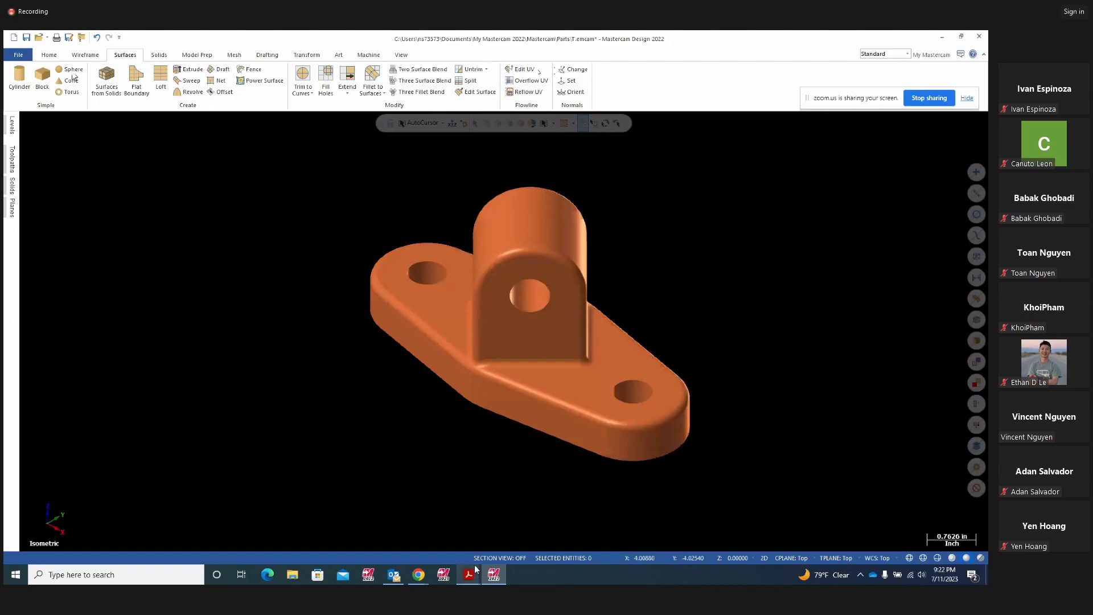
# - Check the Project14 drawing in Acrobat against the filleted bracket, and return to Mastercam to view the model
pyautogui.moveTo(468, 574)
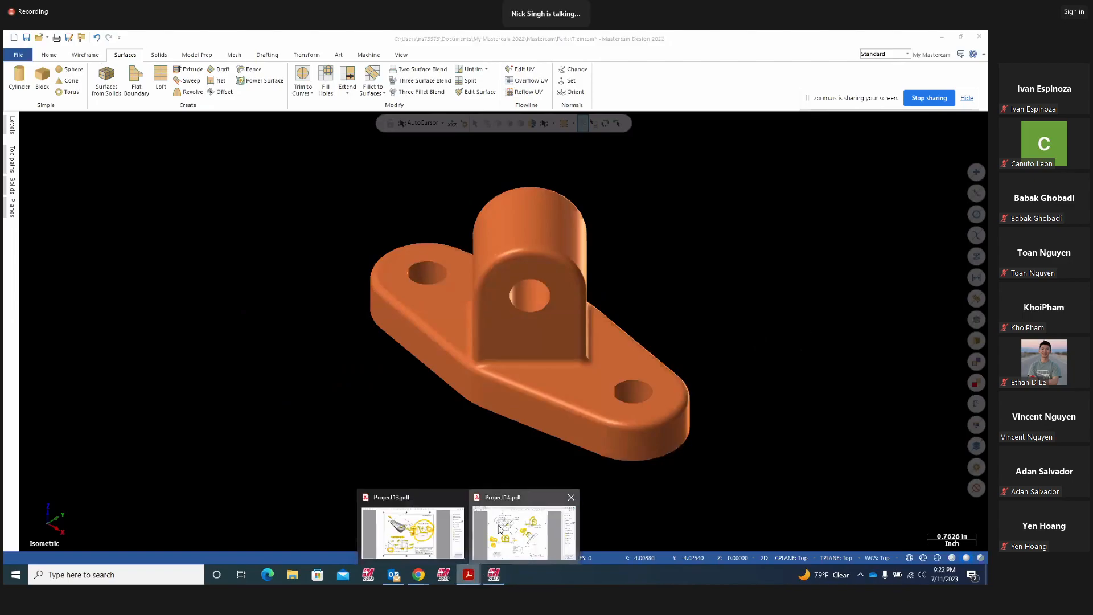
pyautogui.click(501, 529)
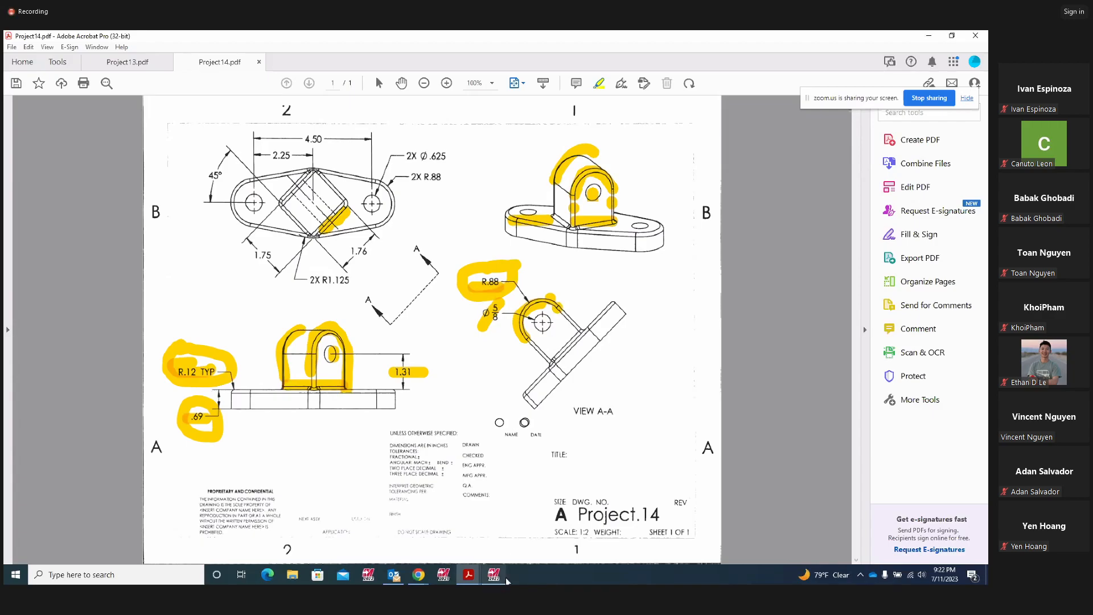
pyautogui.moveTo(493, 575)
pyautogui.click(478, 533)
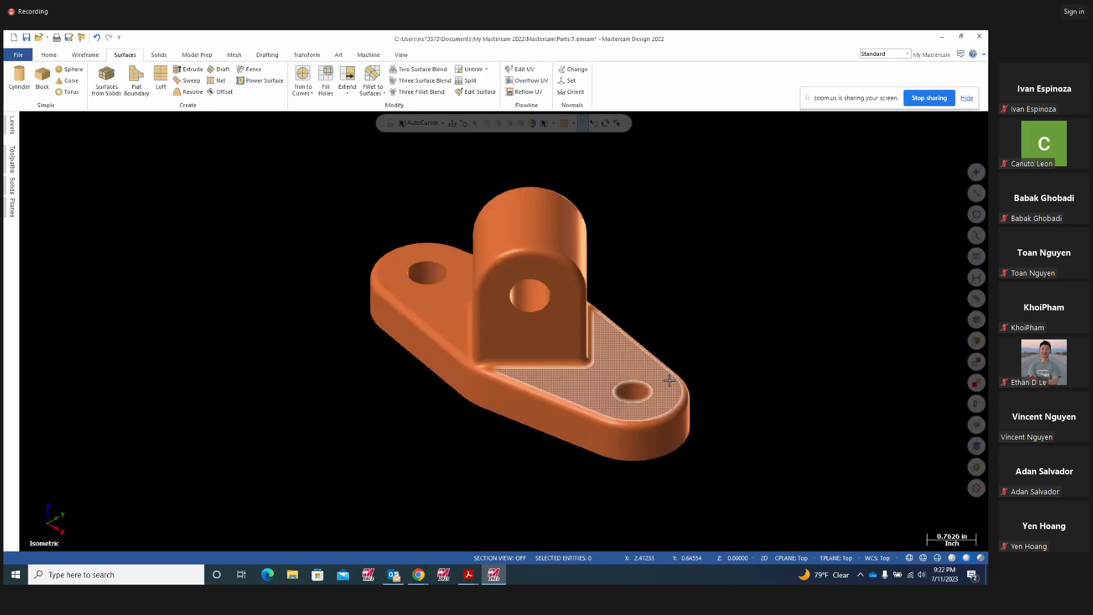
pyautogui.moveTo(709, 403); pyautogui.dragTo(757, 374, button='middle')
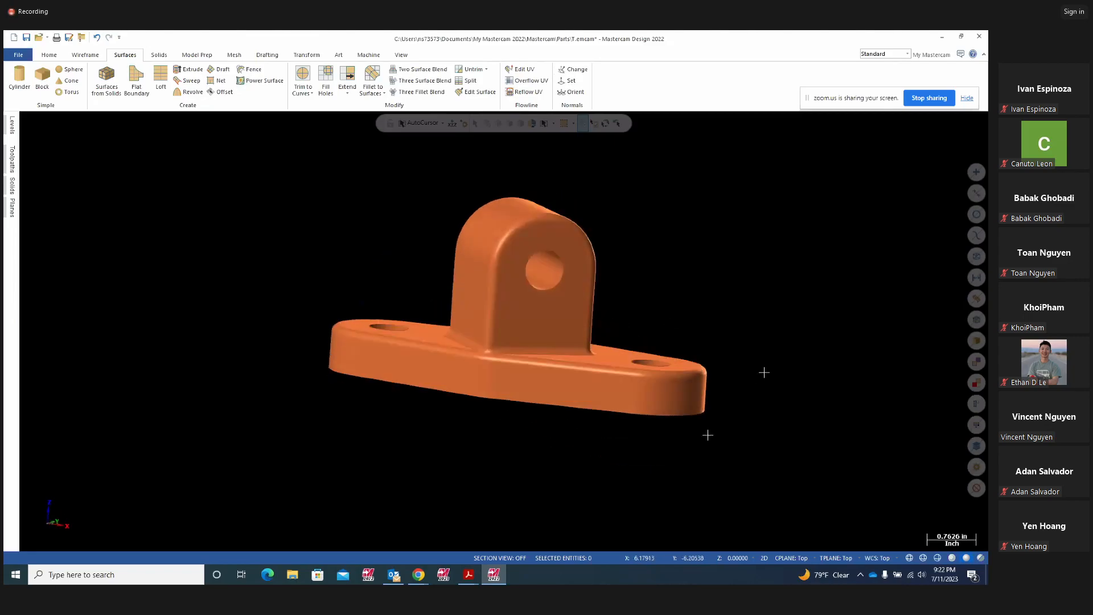
# - Switch to the Zoom meeting in the browser, pause the meeting recording and return to Mastercam
pyautogui.click(418, 575)
pyautogui.click(336, 531)
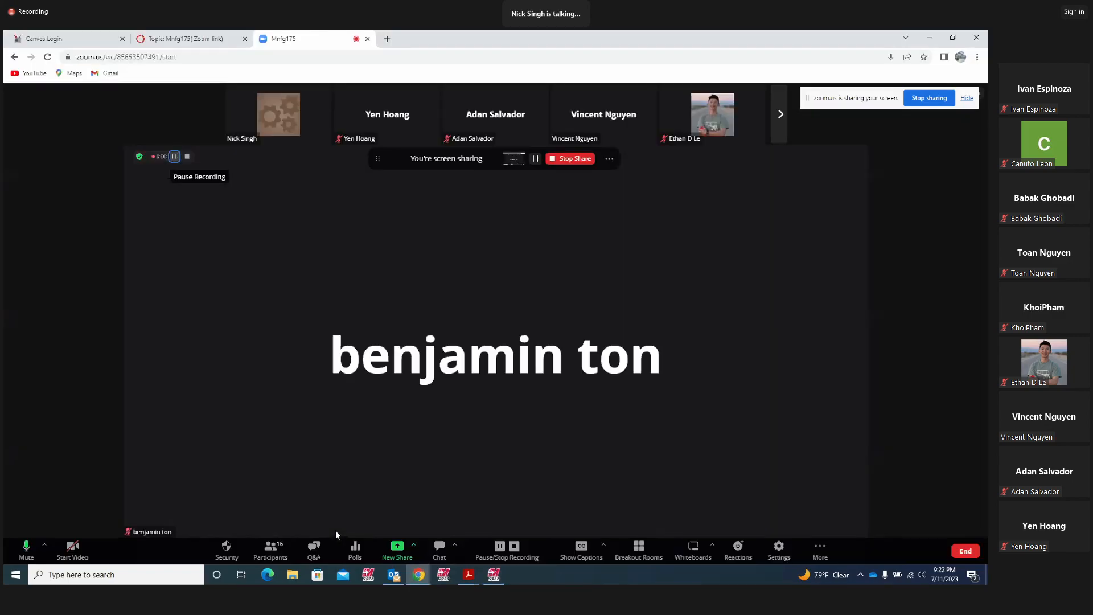
pyautogui.click(175, 157)
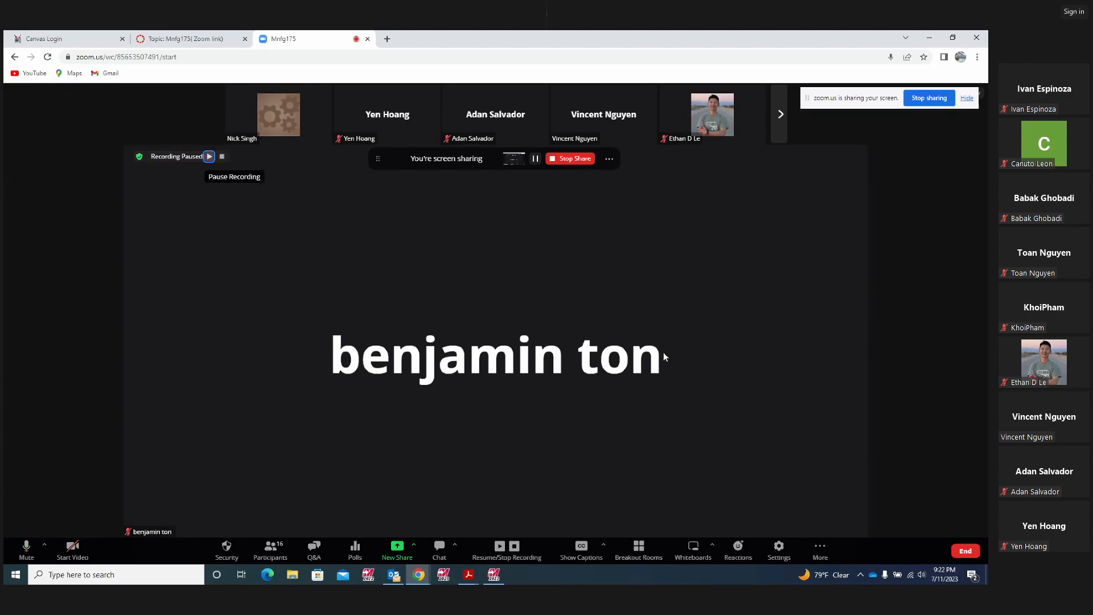
pyautogui.click(494, 575)
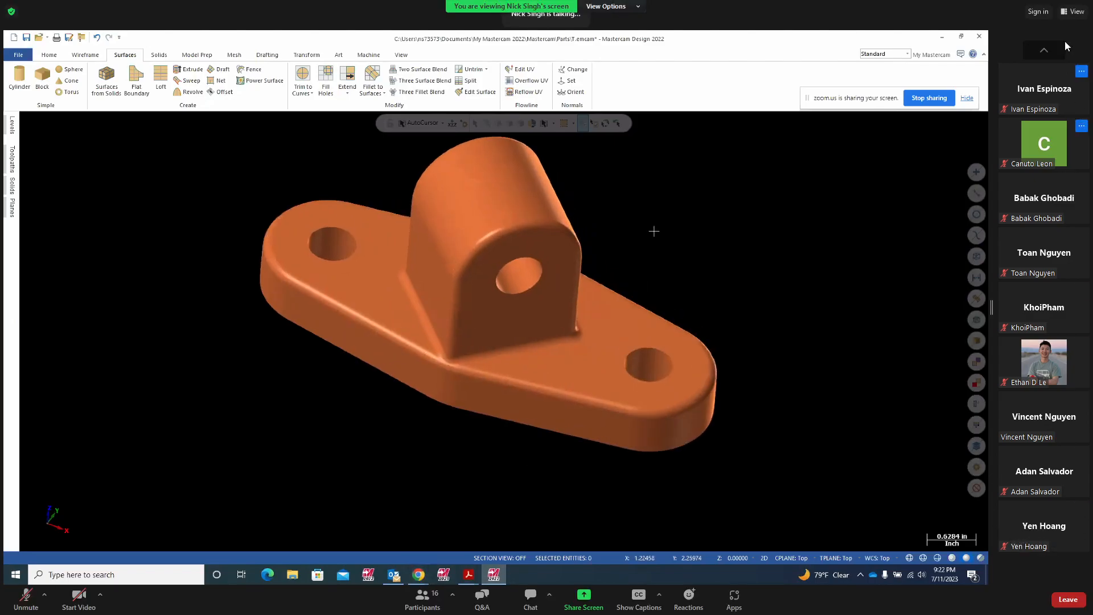
pyautogui.click(1051, 53)
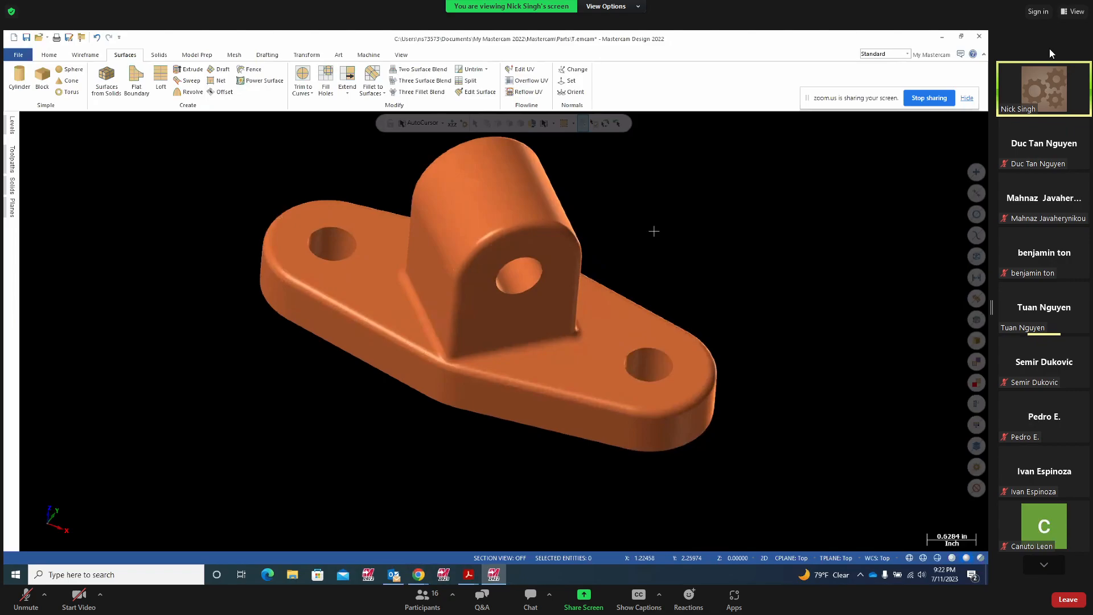
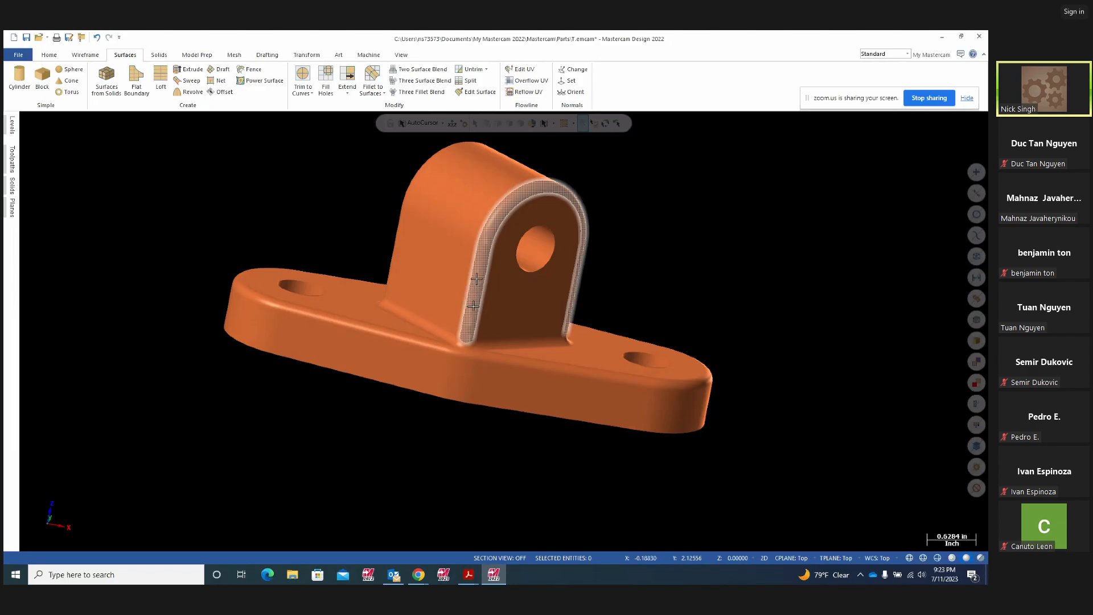
# - In the front view, draw a vertical line about 1.36 in long beside the lug, crossed by a horizontal line about 1.29 in long
pyautogui.moveTo(499, 341)
pyautogui.mouseDown(button='middle')
pyautogui.moveTo(432, 323)
pyautogui.moveTo(442, 333)
pyautogui.mouseUp(button='middle')
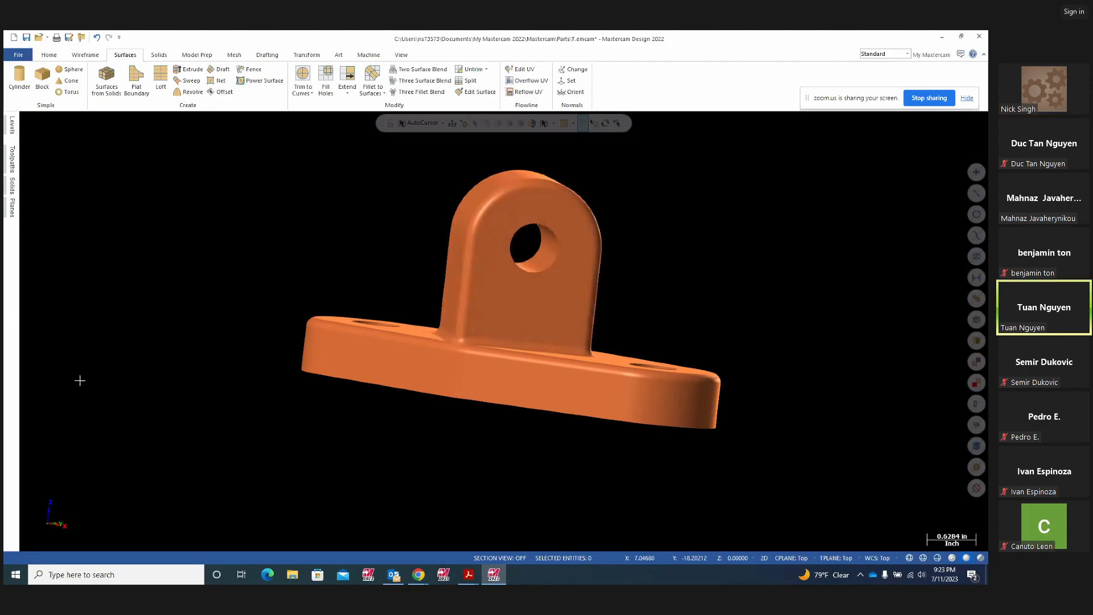
pyautogui.rightClick(260, 229)
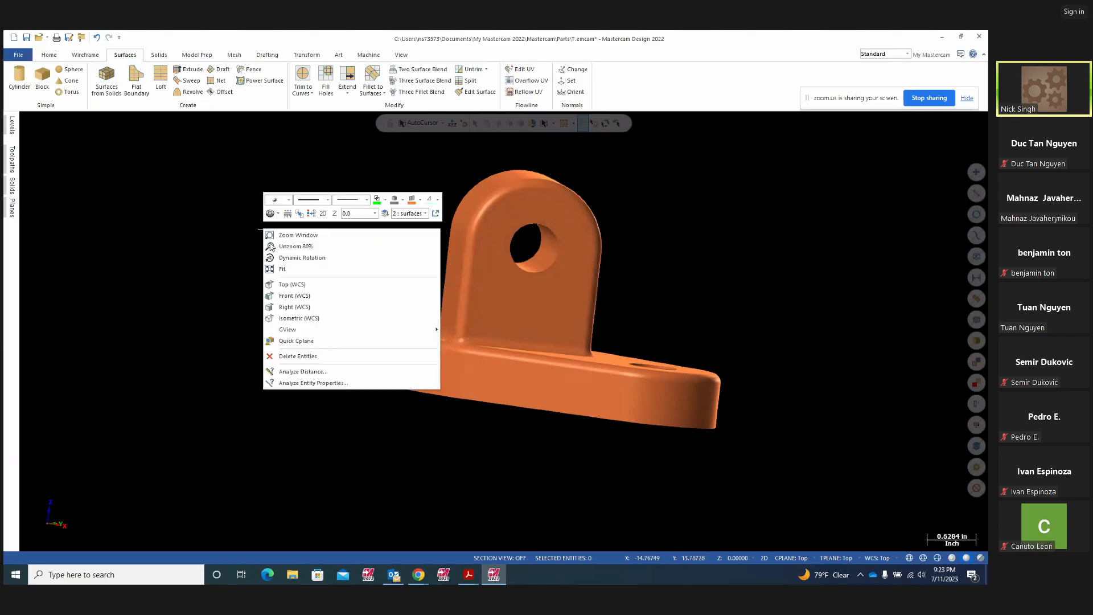
pyautogui.click(284, 295)
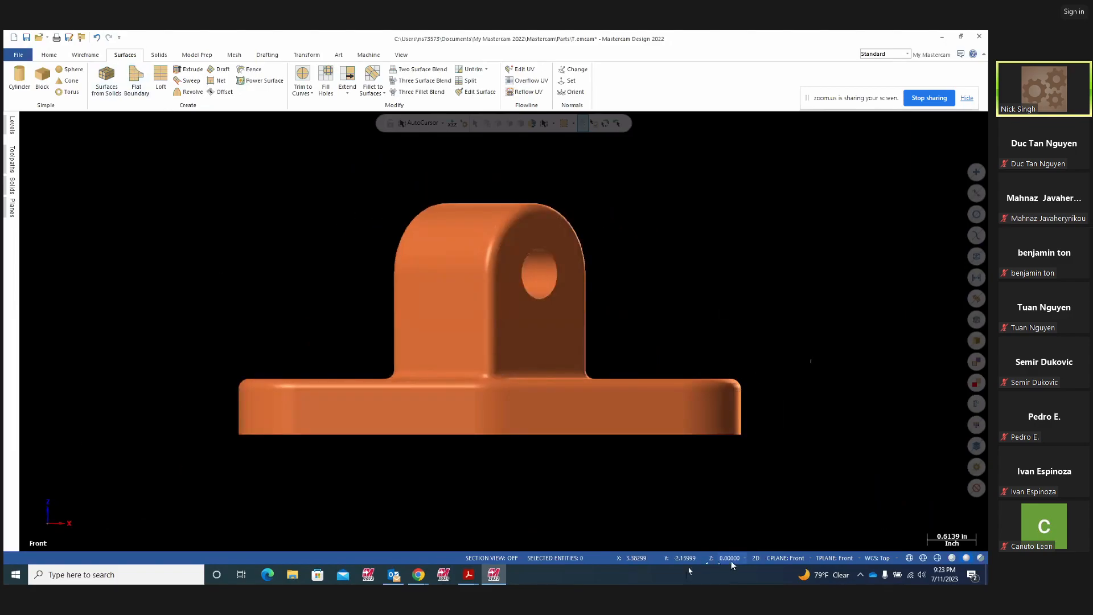
pyautogui.click(82, 57)
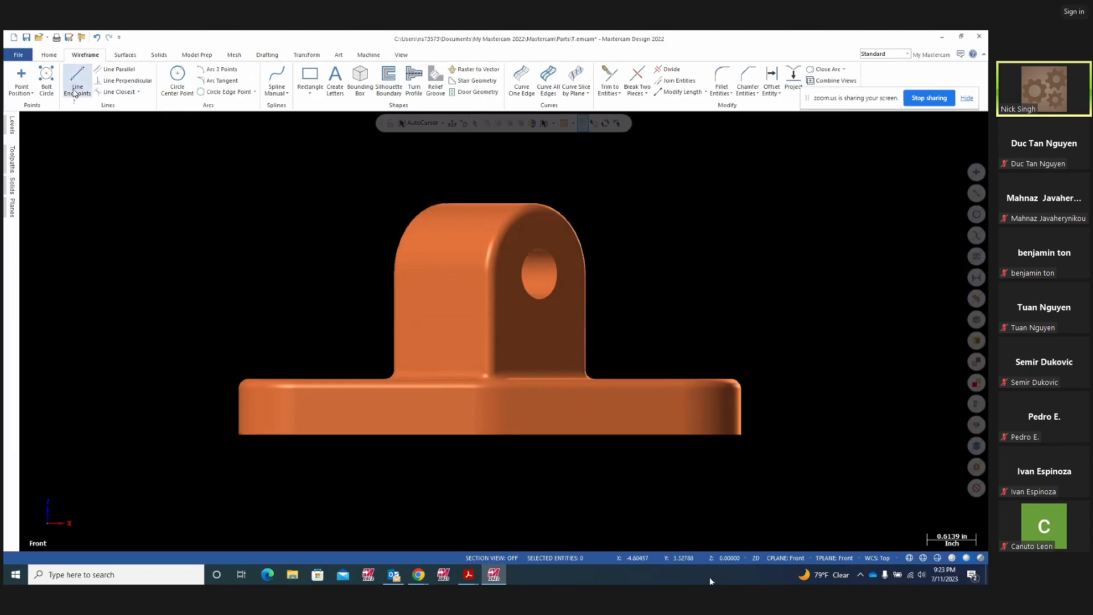
pyautogui.click(76, 91)
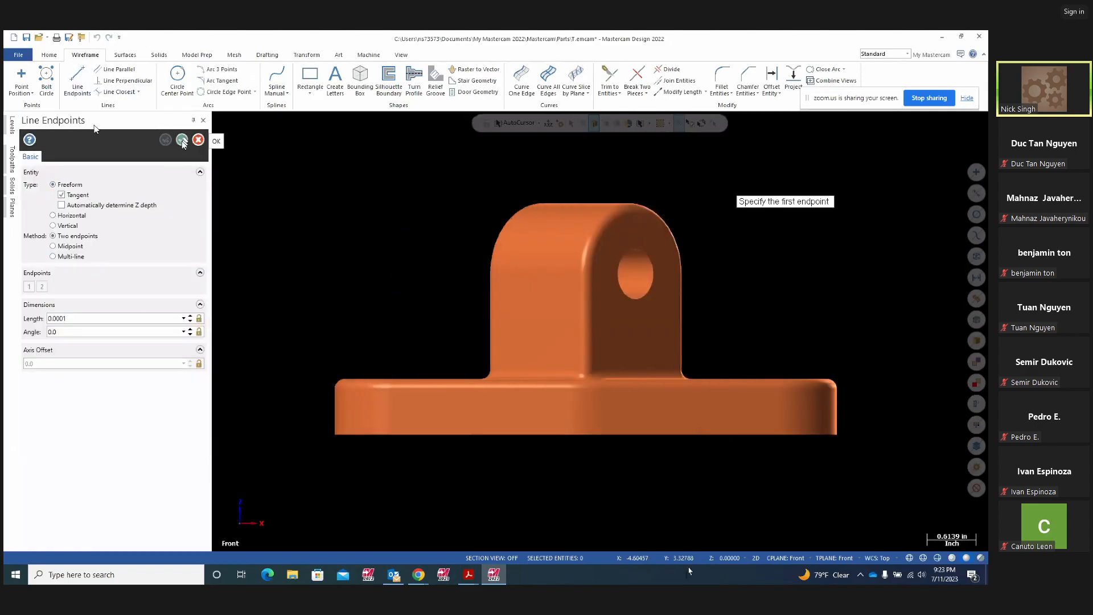
pyautogui.click(374, 156)
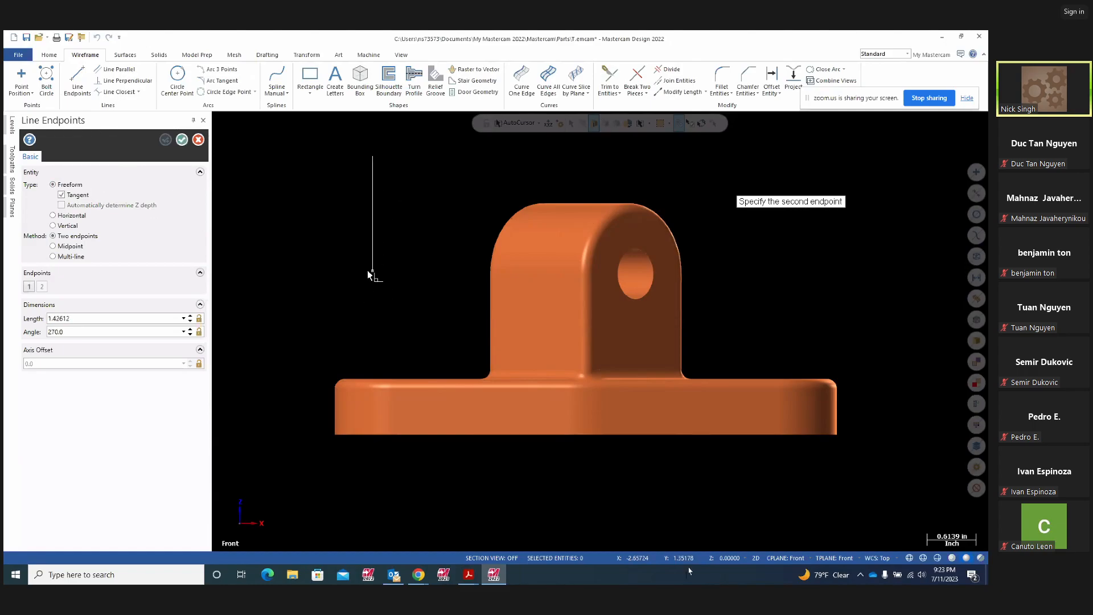
pyautogui.click(372, 264)
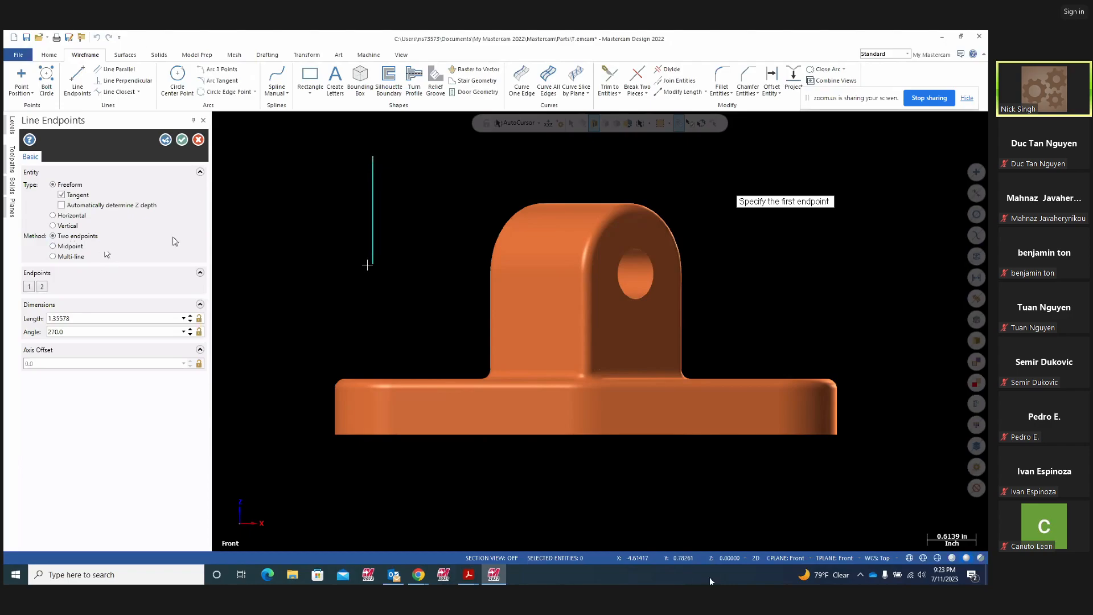
pyautogui.click(289, 231)
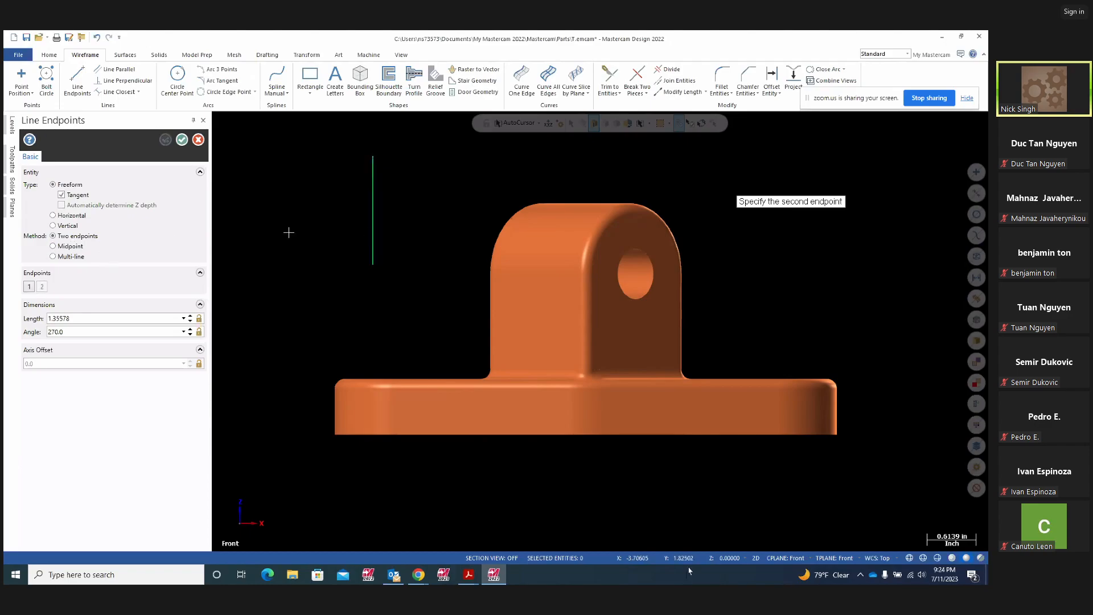
pyautogui.click(392, 231)
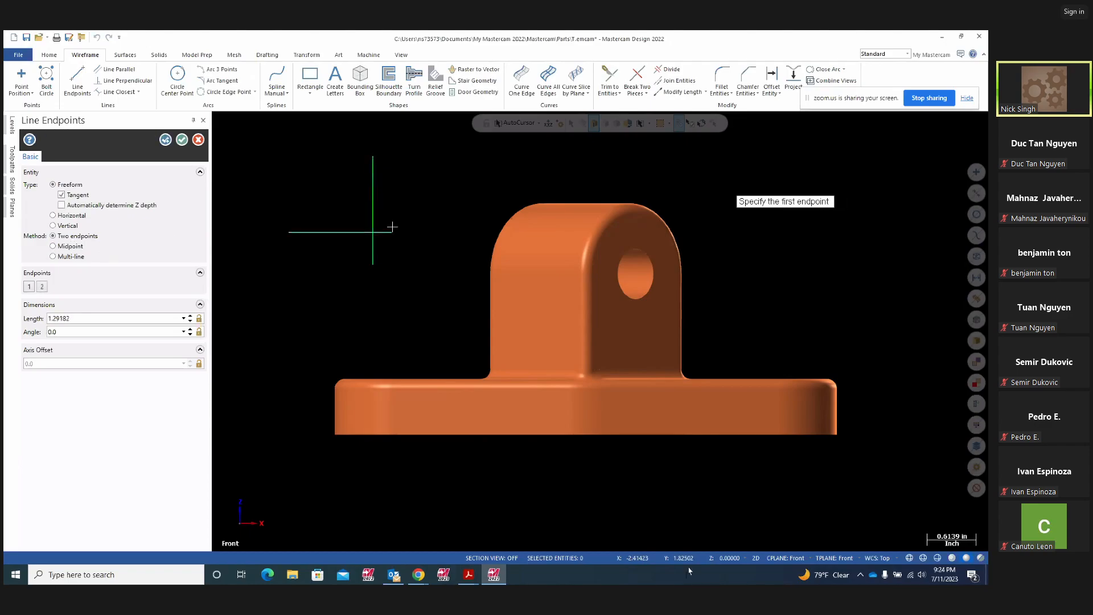
# - Draw a second crossing pair nearer the lug: a vertical line about 1.34 in and a horizontal line about 0.61 in long
pyautogui.click(447, 153)
pyautogui.click(447, 259)
pyautogui.click(438, 228)
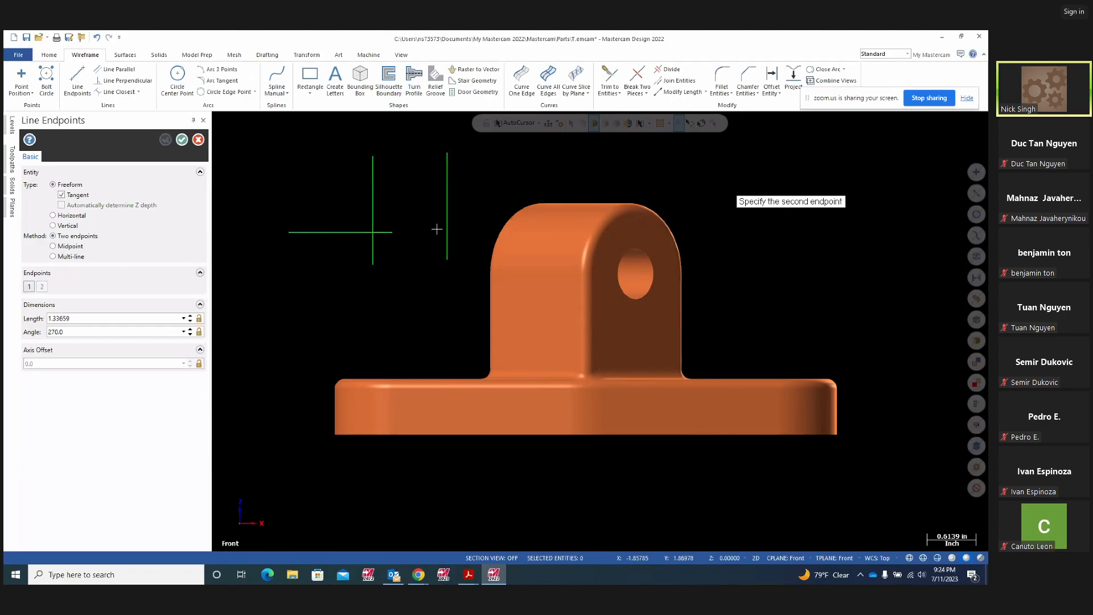
pyautogui.click(488, 229)
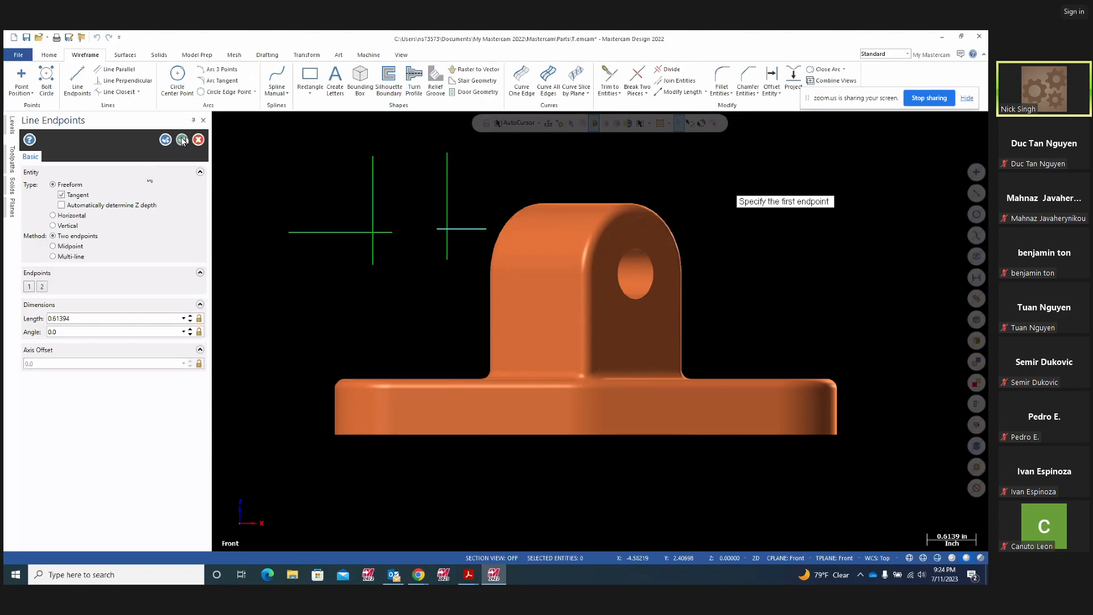
pyautogui.click(182, 139)
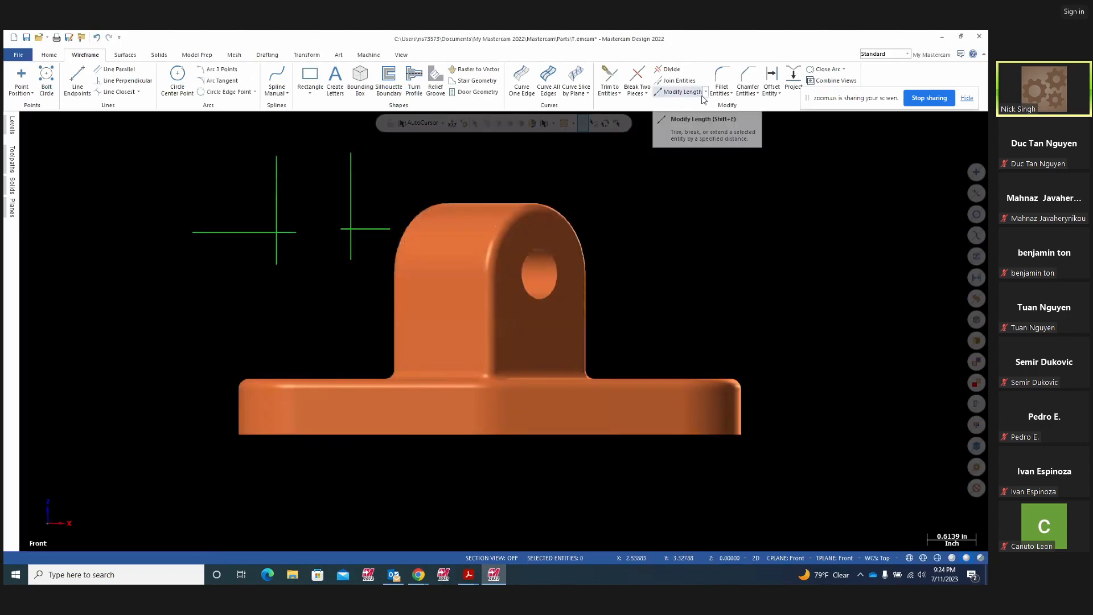
# - Fillet the outer crossing line pair with a normal 0.25 radius fillet and turn on trimming of the entities
pyautogui.click(721, 85)
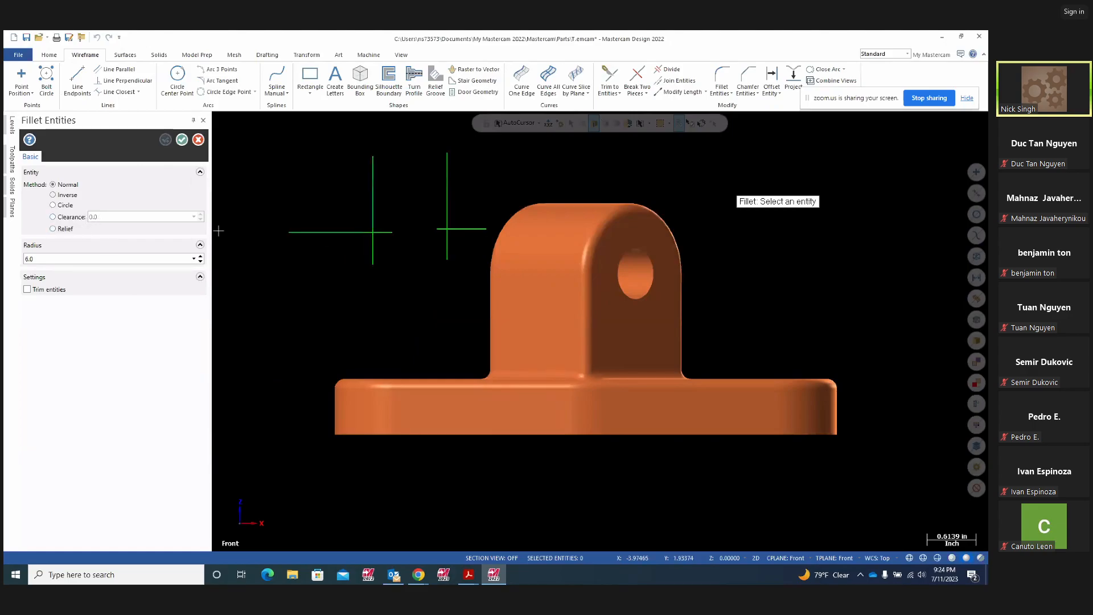
pyautogui.write('.1')
pyautogui.click(370, 208)
pyautogui.click(333, 233)
pyautogui.doubleClick(47, 258)
pyautogui.write('0.25')
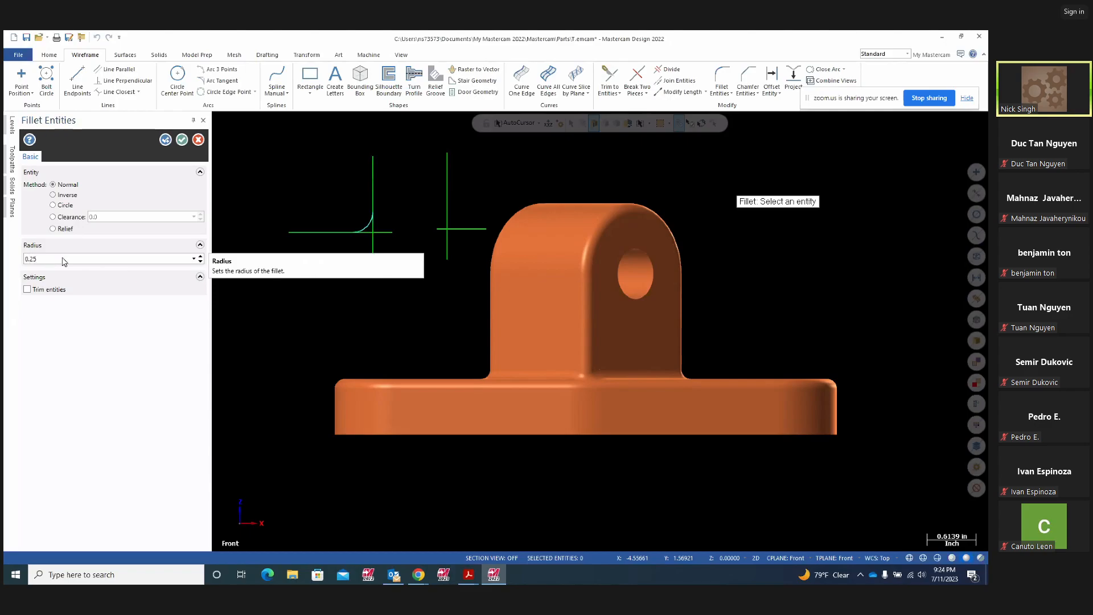
pyautogui.click(26, 289)
# - Fillet the crossing line pair nearer the lug with a 0.25 radius, trimming the lines, and finish the fillet command
pyautogui.click(447, 193)
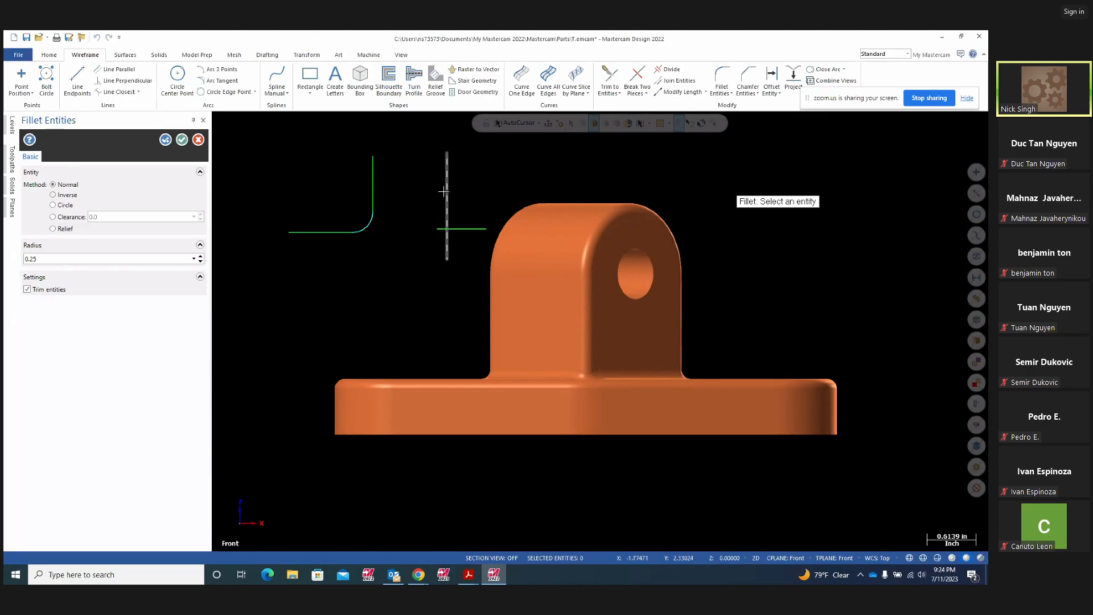
pyautogui.click(454, 228)
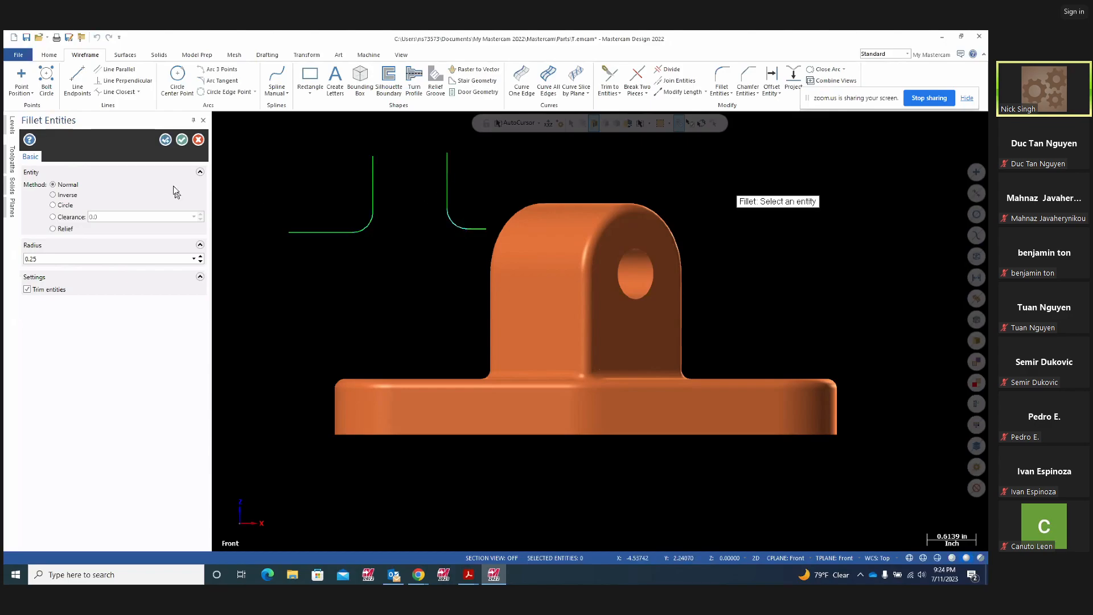
pyautogui.click(181, 139)
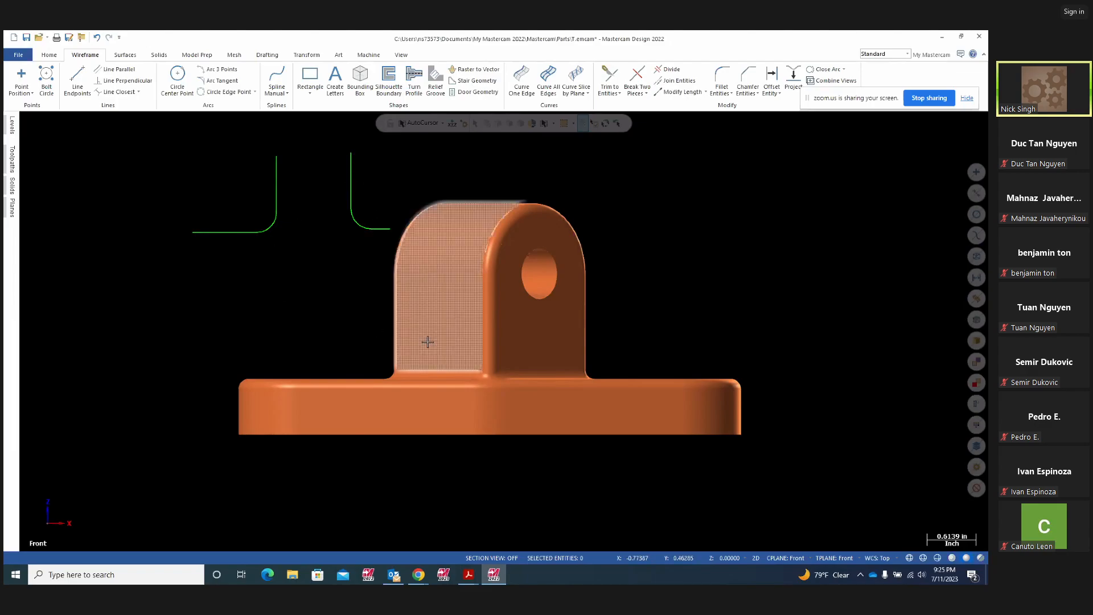
# - Examine the lug's end surfaces and fillets in wireframe and shaded display, and return to the front view
pyautogui.moveTo(489, 305)
pyautogui.mouseDown(button='middle')
pyautogui.moveTo(551, 322)
pyautogui.moveTo(523, 329)
pyautogui.moveTo(459, 380)
pyautogui.moveTo(484, 373)
pyautogui.mouseUp(button='middle')
pyautogui.hotkey('alt', 's')
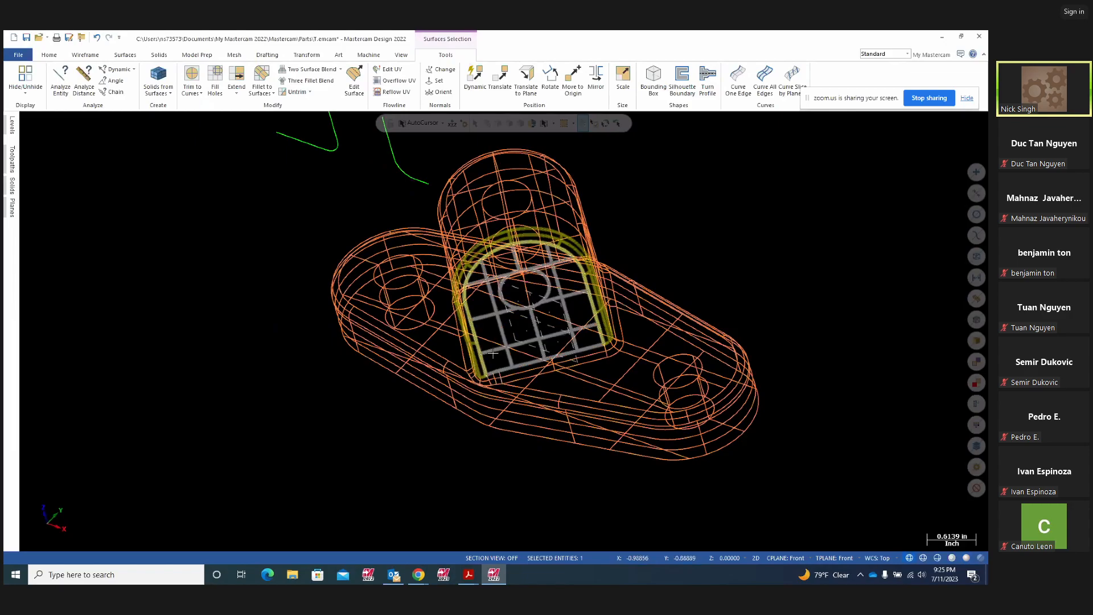
pyautogui.hotkey('alt', 's')
pyautogui.moveTo(571, 340)
pyautogui.mouseDown(button='middle')
pyautogui.moveTo(581, 286)
pyautogui.moveTo(552, 361)
pyautogui.moveTo(537, 368)
pyautogui.mouseUp(button='middle')
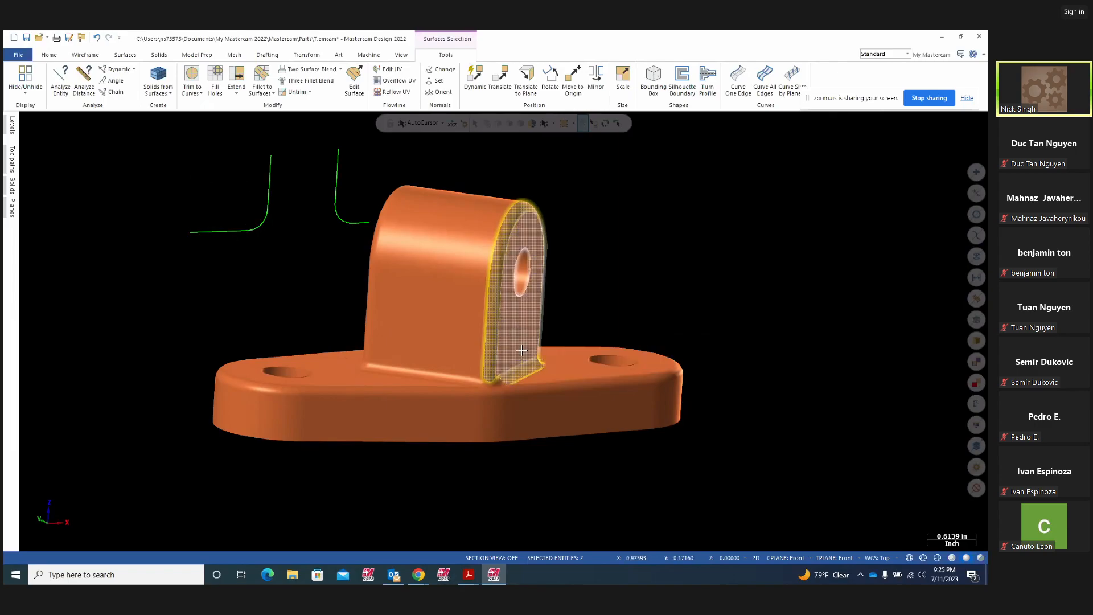
pyautogui.moveTo(787, 261); pyautogui.dragTo(832, 263, button='middle')
pyautogui.click(827, 262)
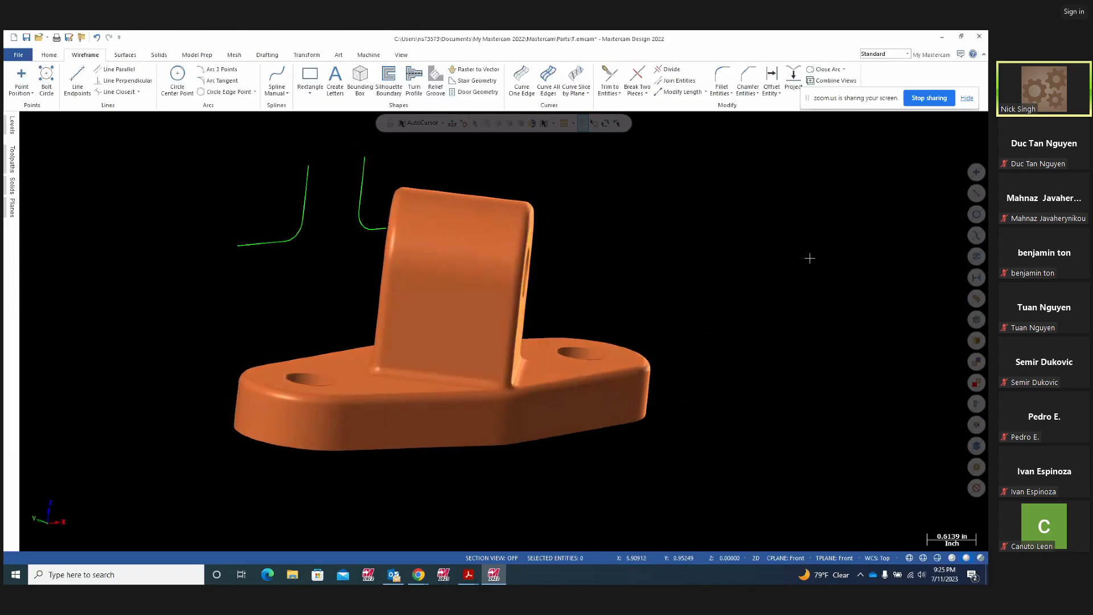
pyautogui.rightClick(807, 255)
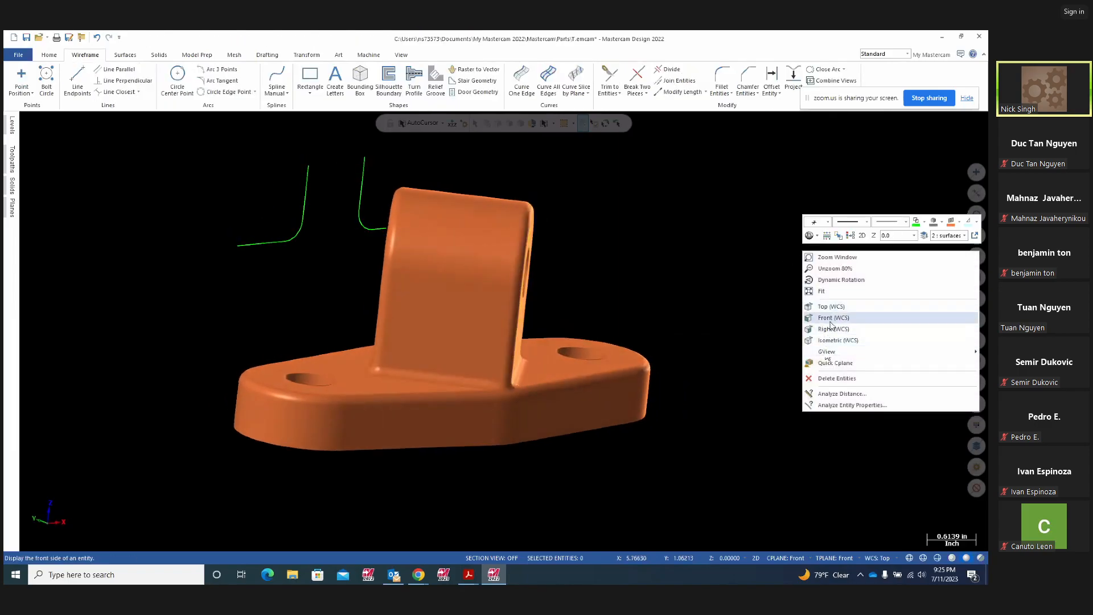
pyautogui.click(830, 317)
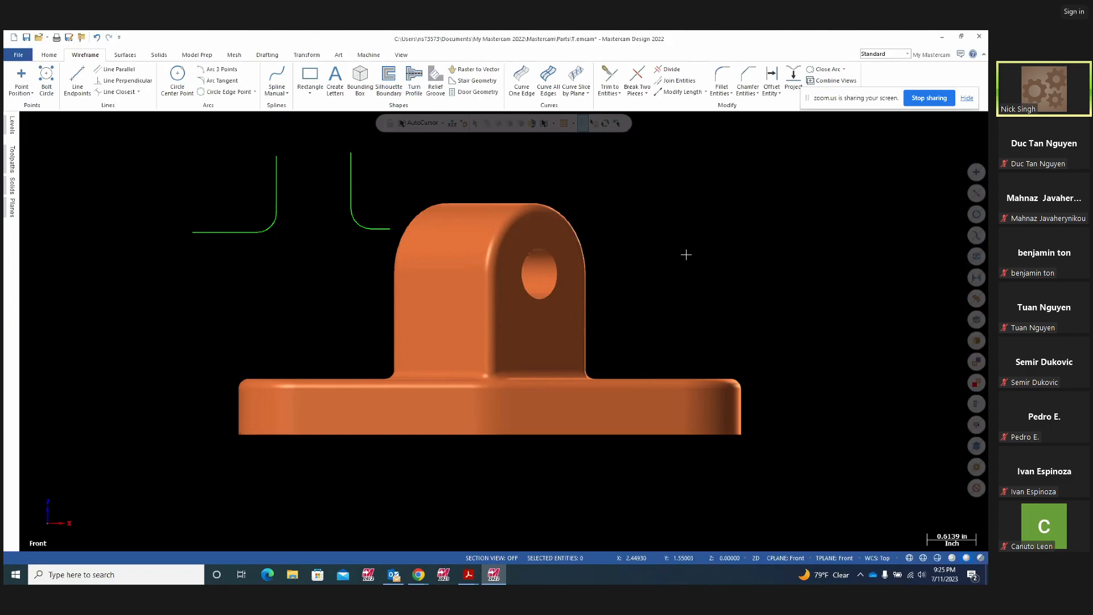
pyautogui.scroll(-2, 698, 260)
pyautogui.moveTo(705, 257)
pyautogui.mouseDown(button='middle')
pyautogui.moveTo(726, 290)
pyautogui.moveTo(664, 273)
pyautogui.moveTo(629, 222)
pyautogui.moveTo(639, 307)
pyautogui.mouseUp(button='middle')
pyautogui.rightClick(181, 383)
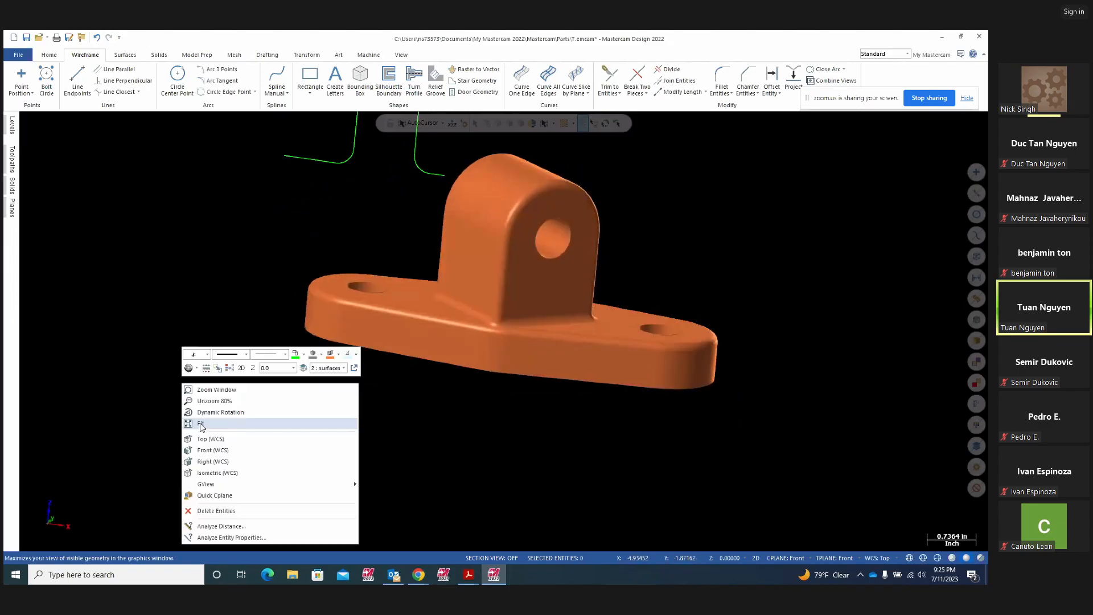
pyautogui.click(204, 450)
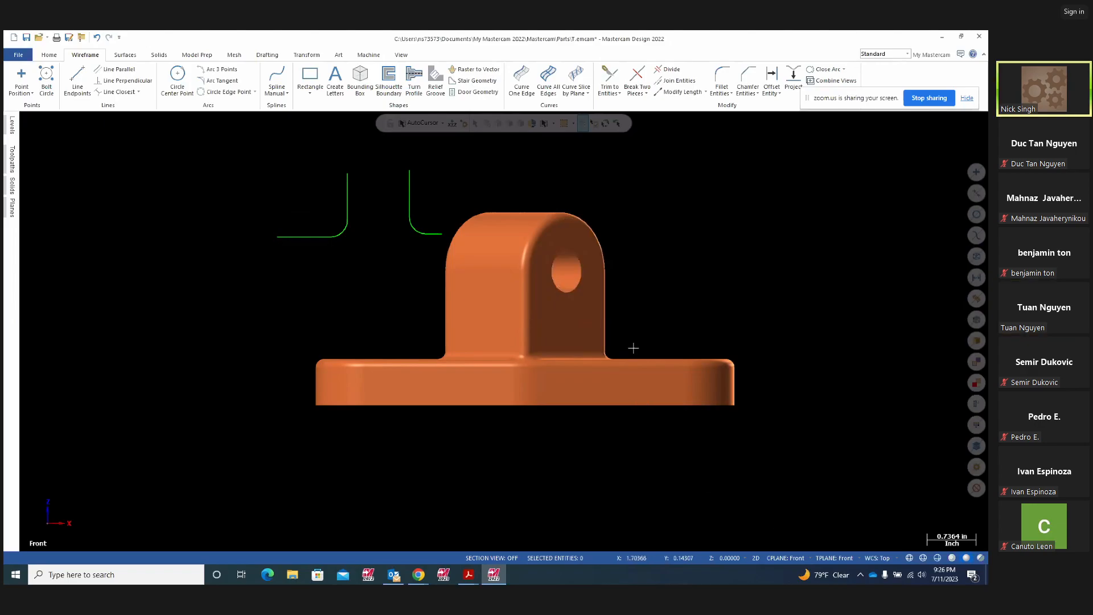
# - Make level 1 visible alongside the surfaces level and select the circle around the lug's hole
pyautogui.click(12, 161)
pyautogui.click(13, 126)
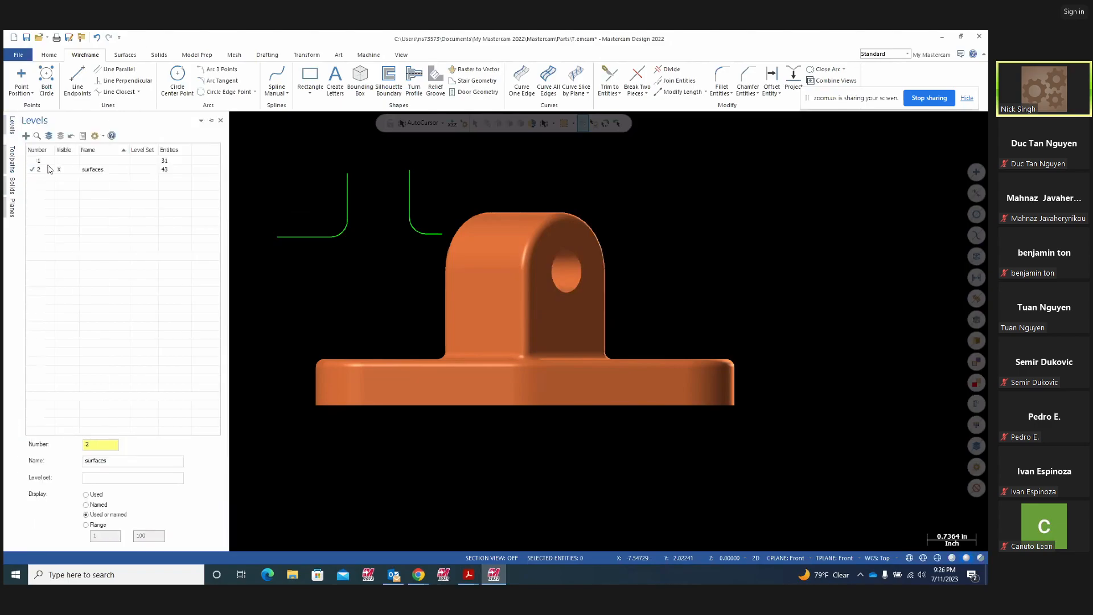
pyautogui.click(72, 162)
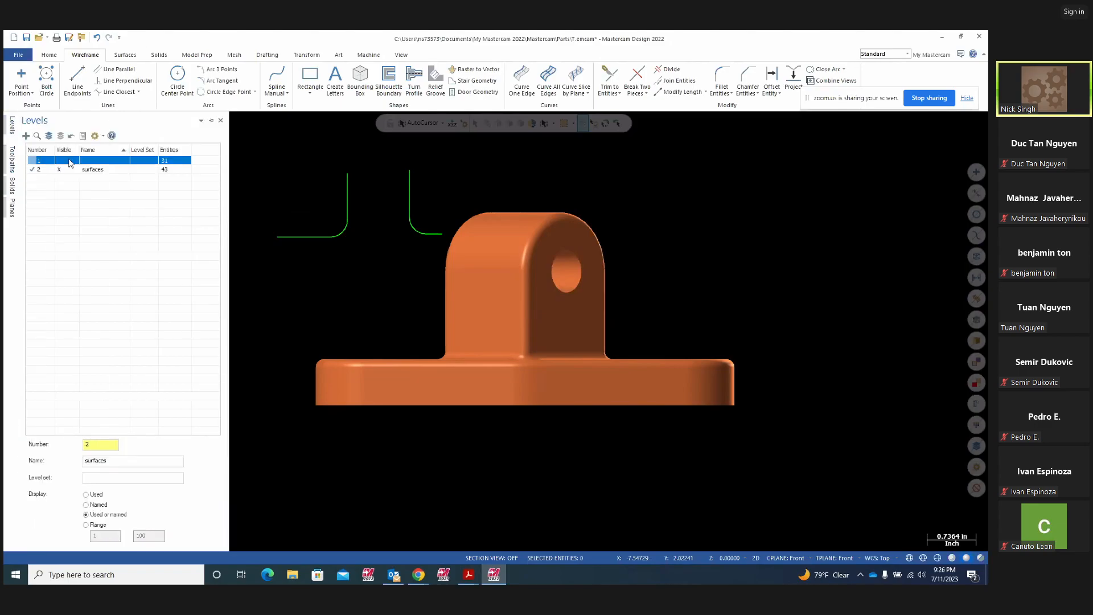
pyautogui.click(570, 259)
pyautogui.moveTo(695, 275); pyautogui.dragTo(868, 303, button='middle')
pyautogui.moveTo(799, 300); pyautogui.dragTo(597, 302, button='middle')
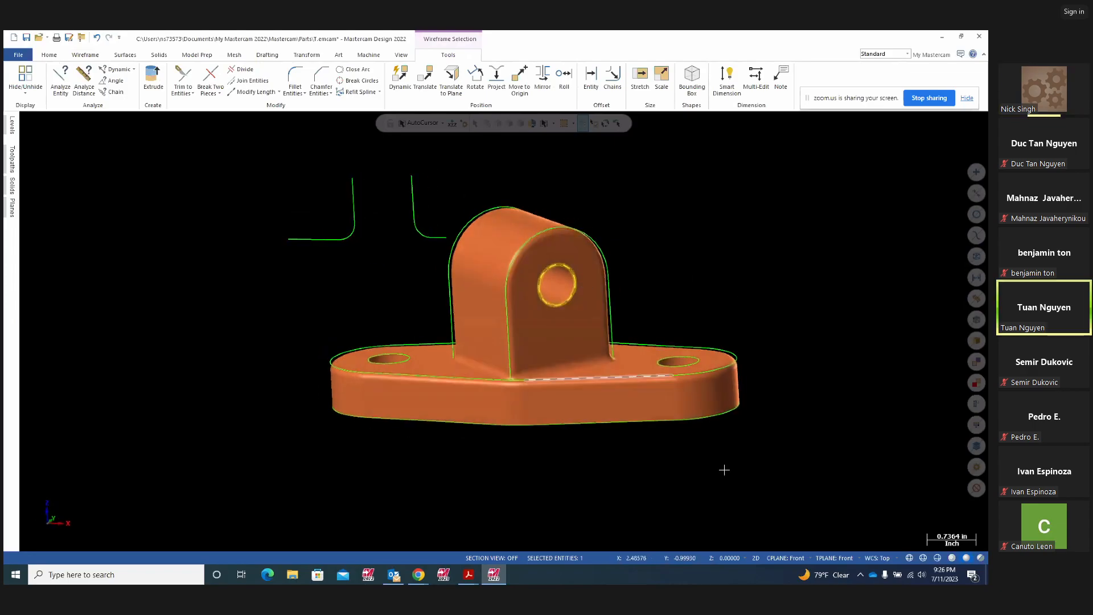
# - Set the construction and tool planes to the named plane "Plane 45 degree" and check its orientation against the angled lug
pyautogui.click(789, 558)
pyautogui.moveTo(795, 443)
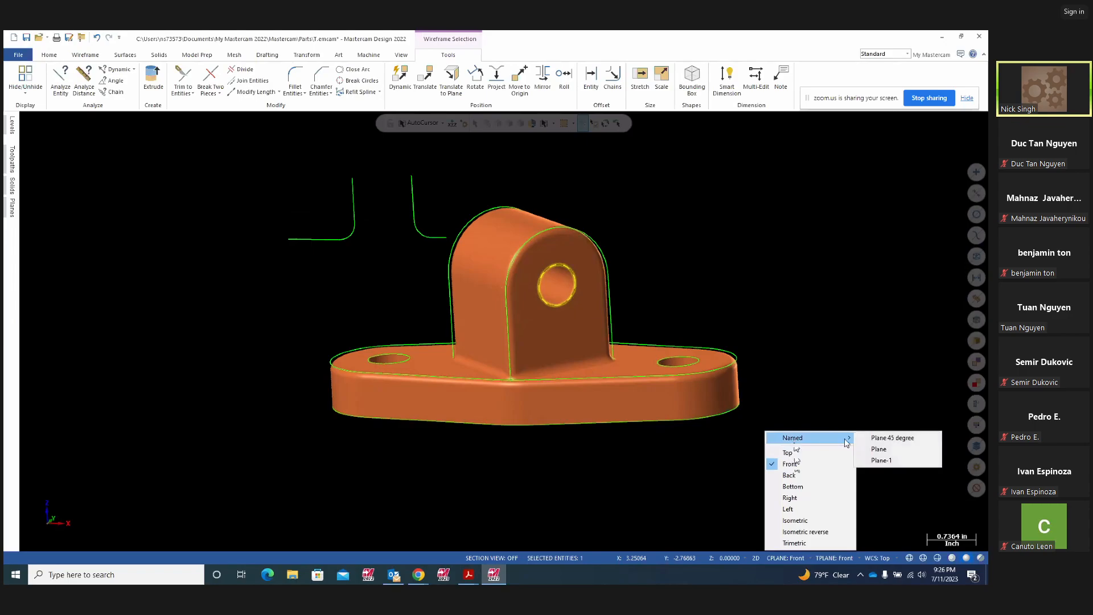
pyautogui.click(892, 440)
pyautogui.moveTo(538, 436); pyautogui.dragTo(614, 398, button='middle')
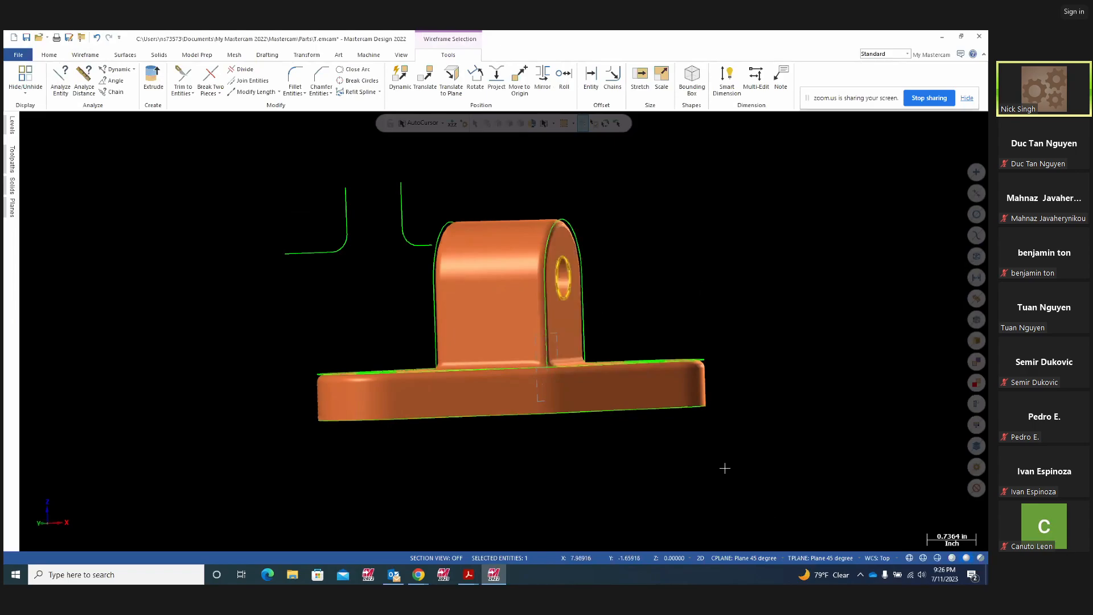
pyautogui.moveTo(815, 380)
pyautogui.mouseDown(button='middle')
pyautogui.moveTo(766, 377)
pyautogui.moveTo(720, 410)
pyautogui.moveTo(744, 415)
pyautogui.moveTo(746, 453)
pyautogui.mouseUp(button='middle')
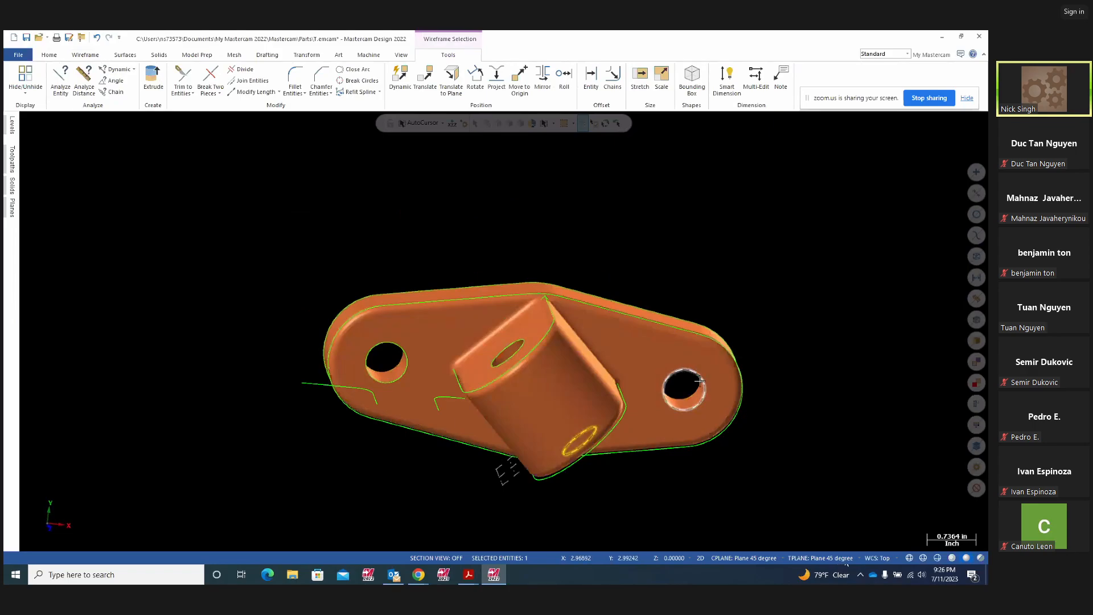
pyautogui.moveTo(699, 380); pyautogui.dragTo(693, 366, button='middle')
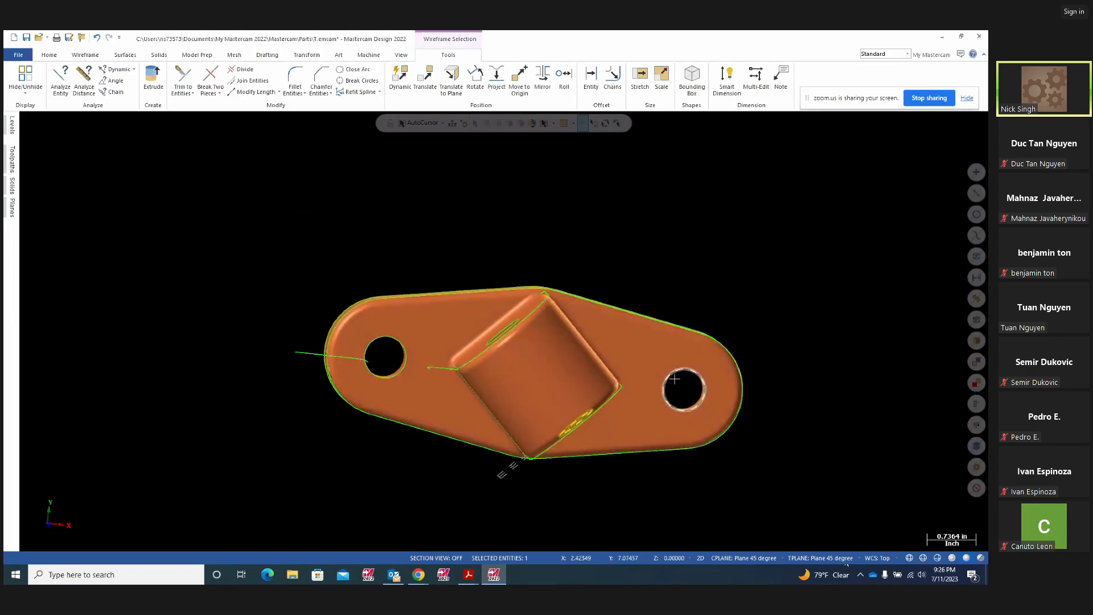
pyautogui.moveTo(686, 379); pyautogui.dragTo(683, 387, button='middle')
pyautogui.moveTo(795, 381); pyautogui.dragTo(797, 315, button='middle')
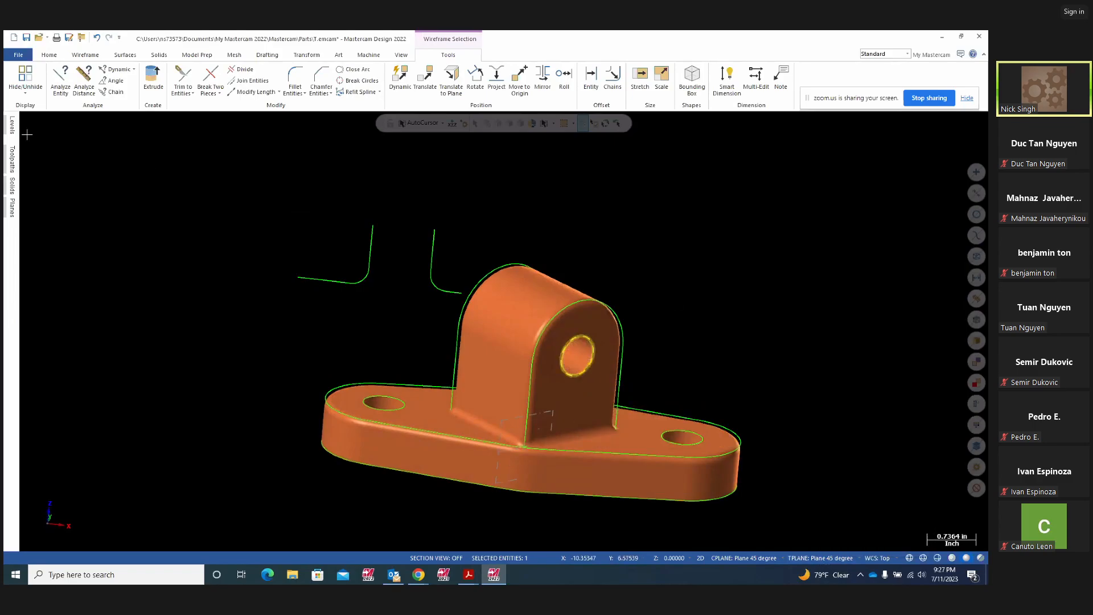
# - Make level 1 the main level, hide the surfaces level and clear the circle selection
pyautogui.click(12, 126)
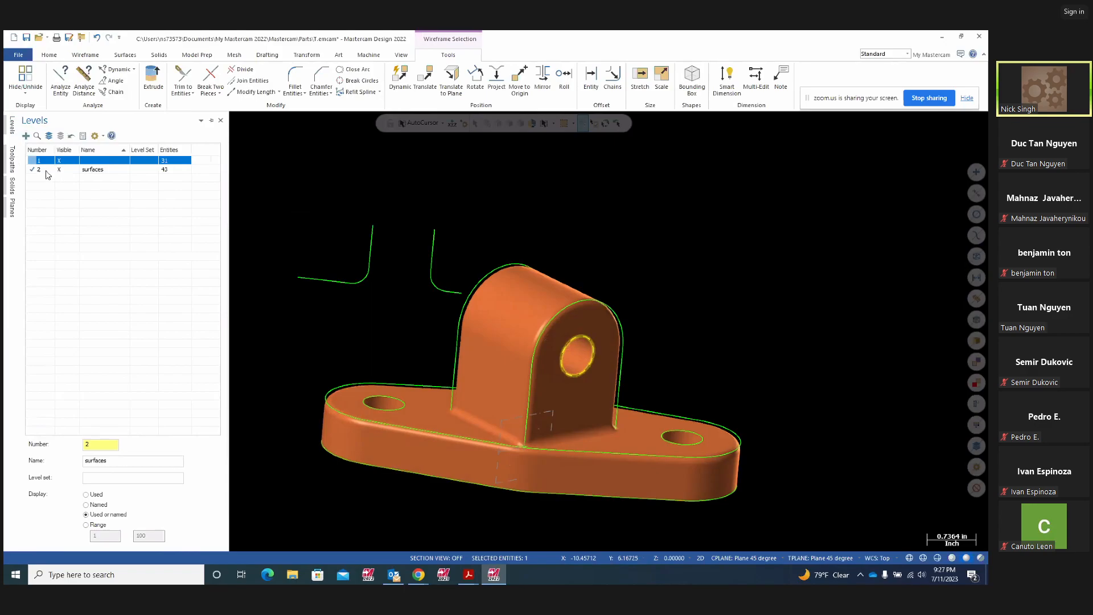
pyautogui.click(34, 161)
pyautogui.click(59, 170)
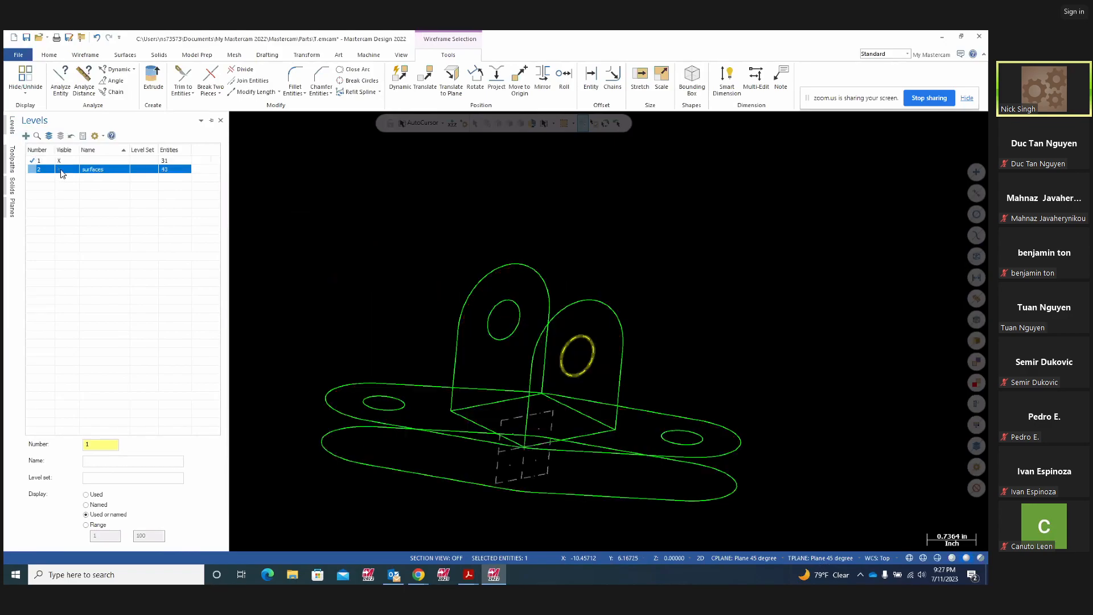
pyautogui.click(736, 285)
pyautogui.moveTo(674, 337); pyautogui.dragTo(711, 357, button='middle')
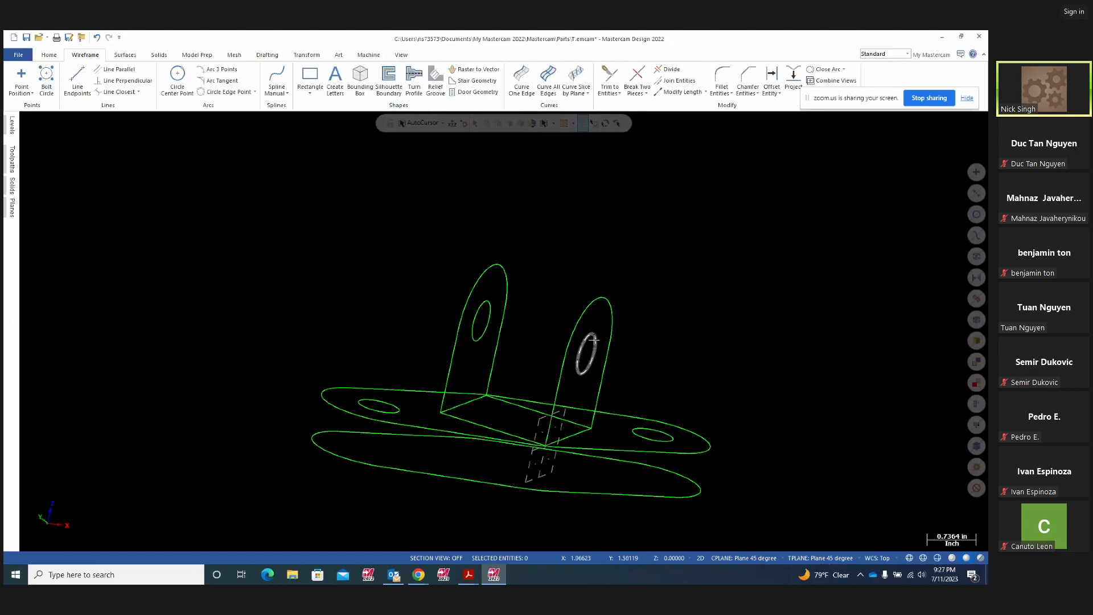
pyautogui.moveTo(614, 347); pyautogui.dragTo(728, 432, button='middle')
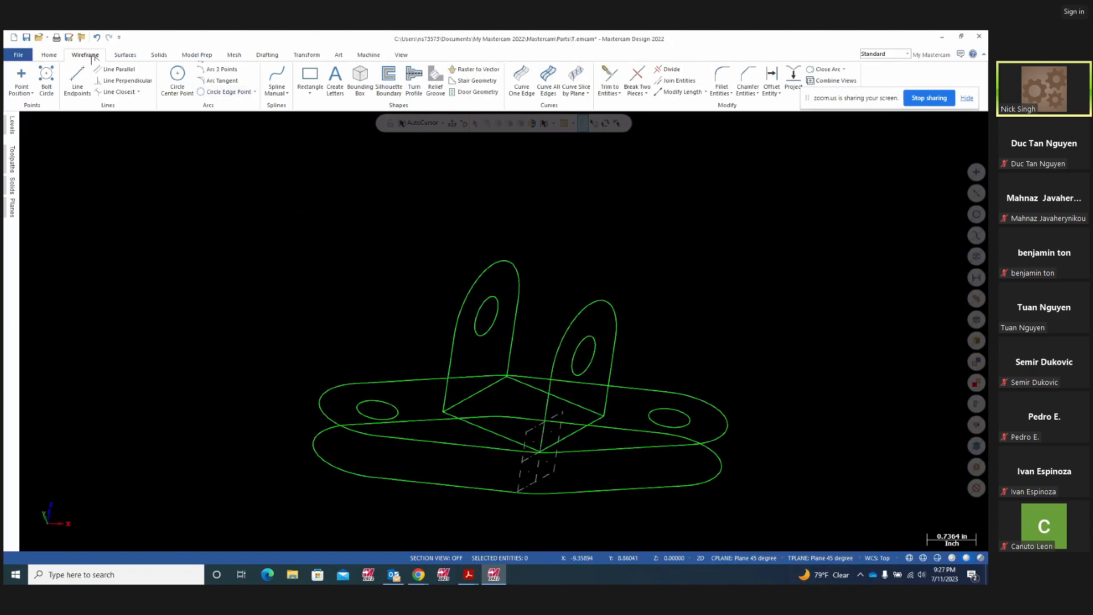
# - Try a draft surface of length 1.0 from the near hole circle on the lug, and cancel it
pyautogui.click(124, 55)
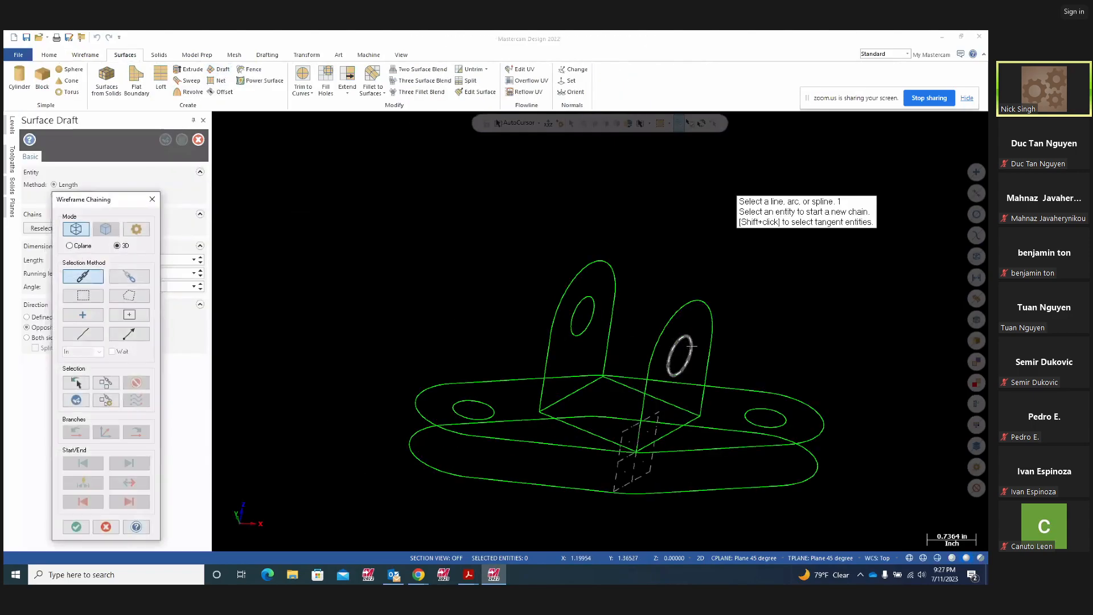
pyautogui.click(691, 345)
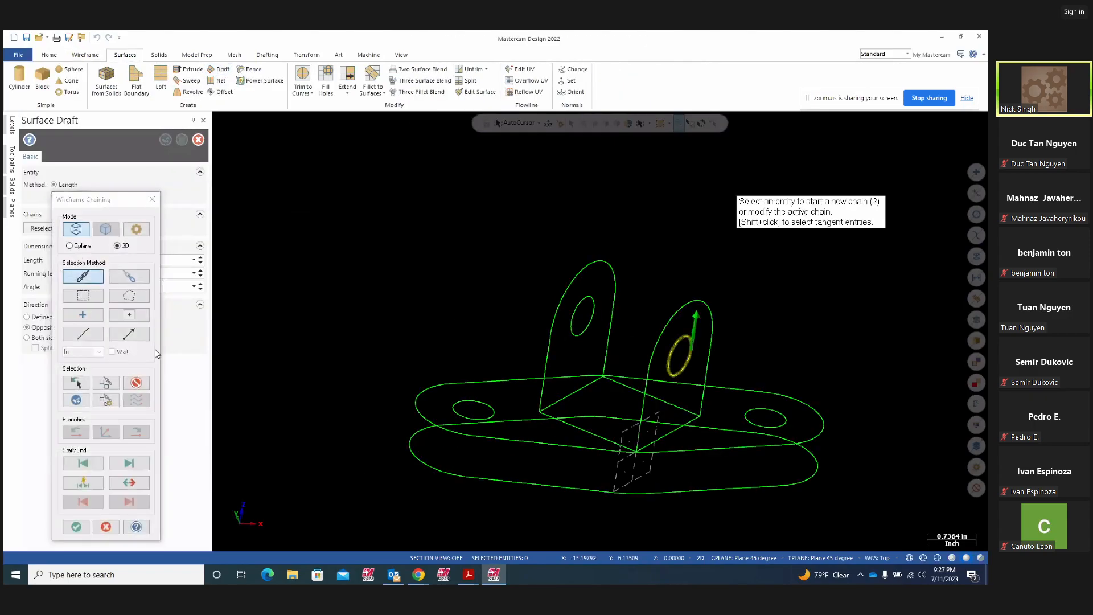
pyautogui.click(73, 528)
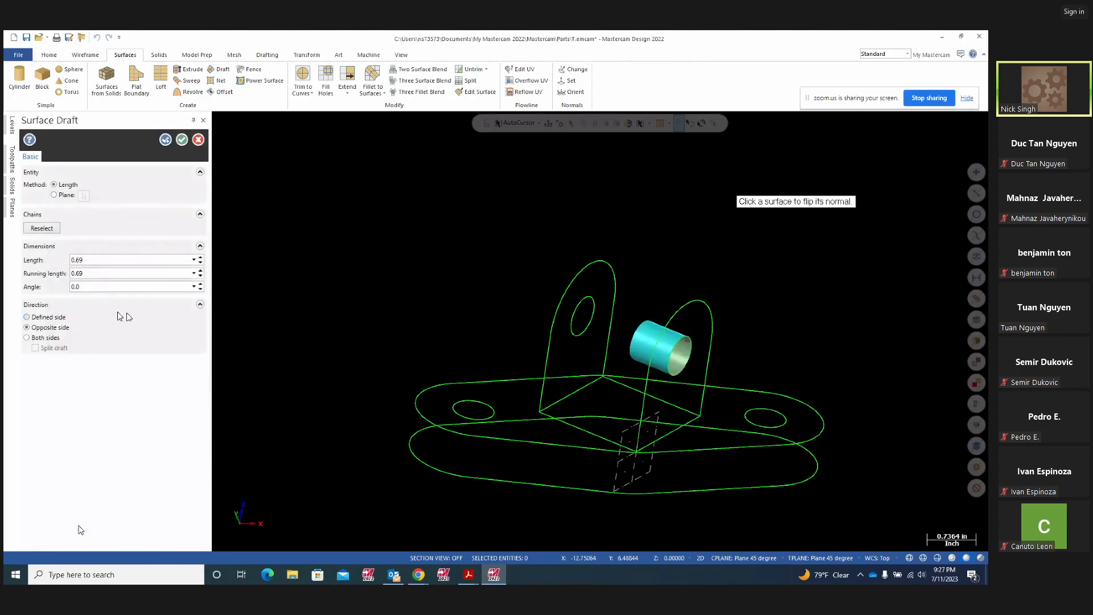
pyautogui.doubleClick(95, 260)
pyautogui.write('1.0')
pyautogui.press('Return')
pyautogui.moveTo(820, 381)
pyautogui.mouseDown(button='middle')
pyautogui.moveTo(839, 357)
pyautogui.moveTo(777, 372)
pyautogui.mouseUp(button='middle')
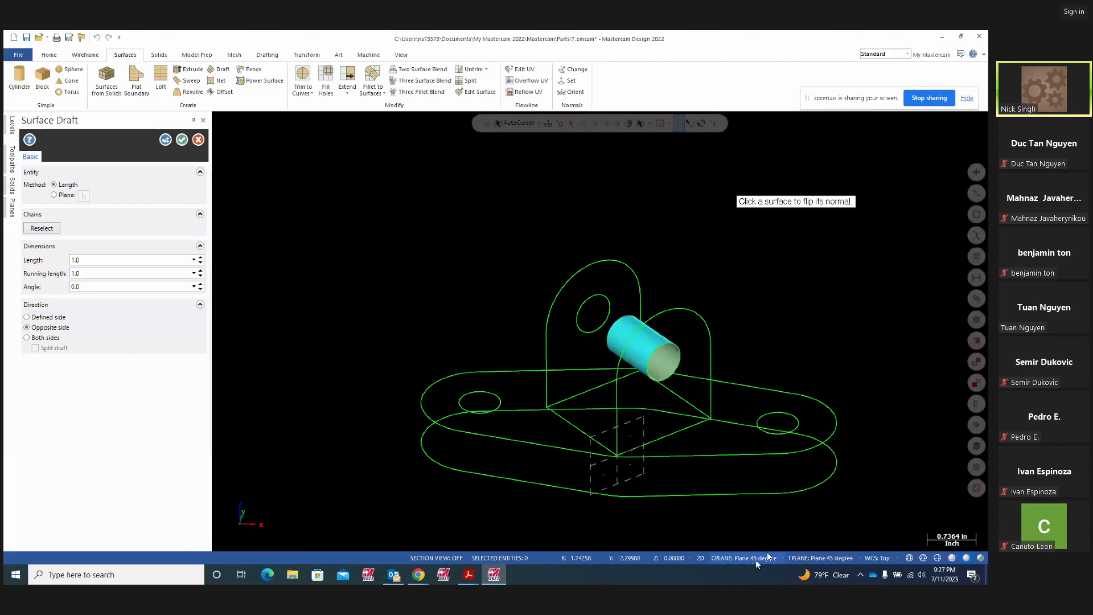
pyautogui.press('Escape')
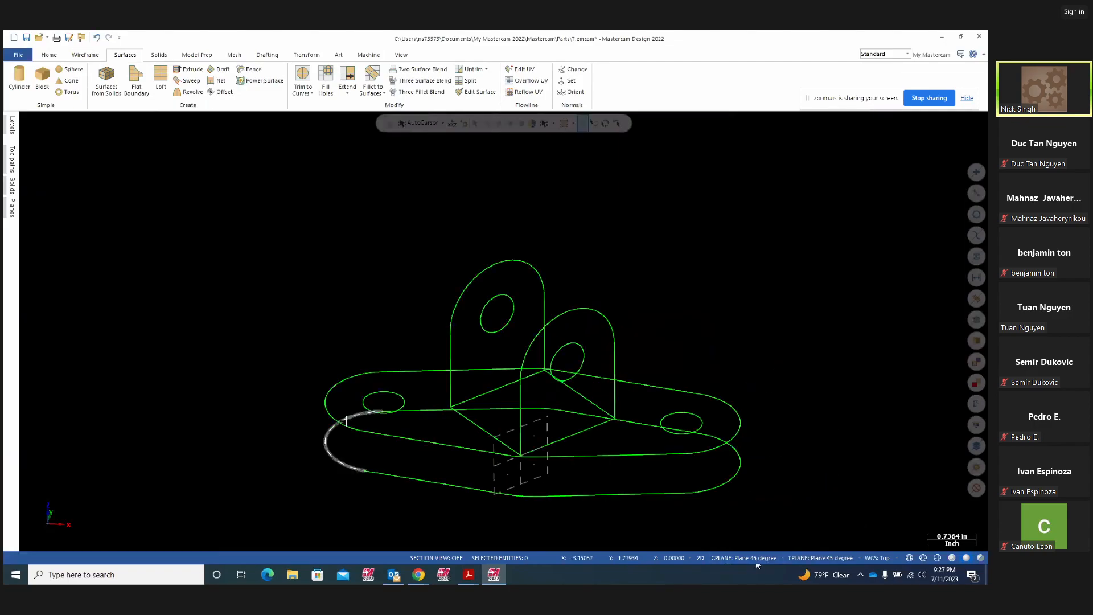